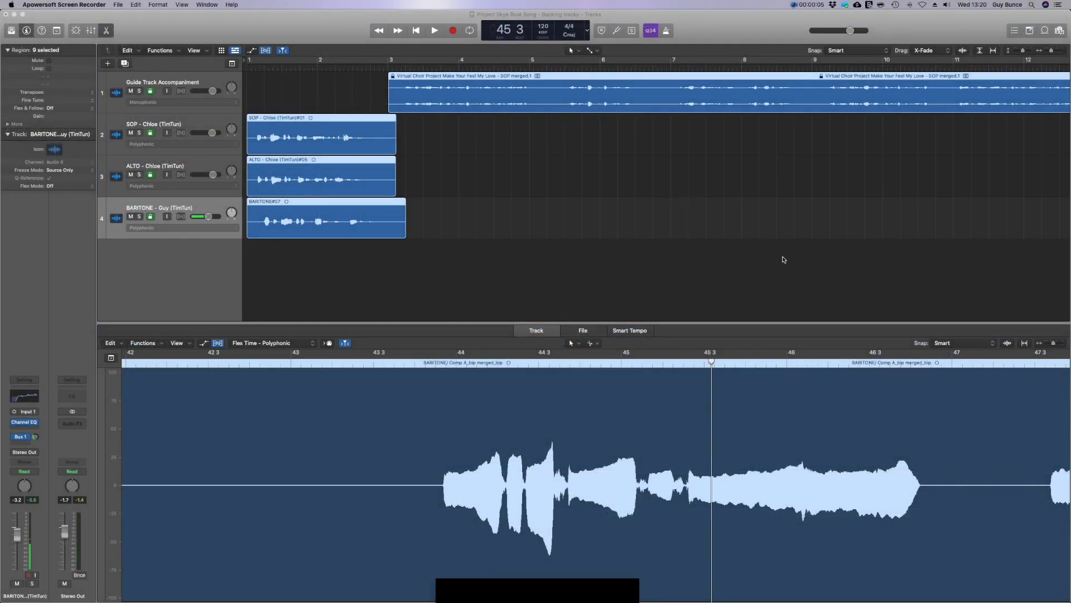
Mute the alto and baritone guide tracks in the backing tracks project.
left_click(1052, 51)
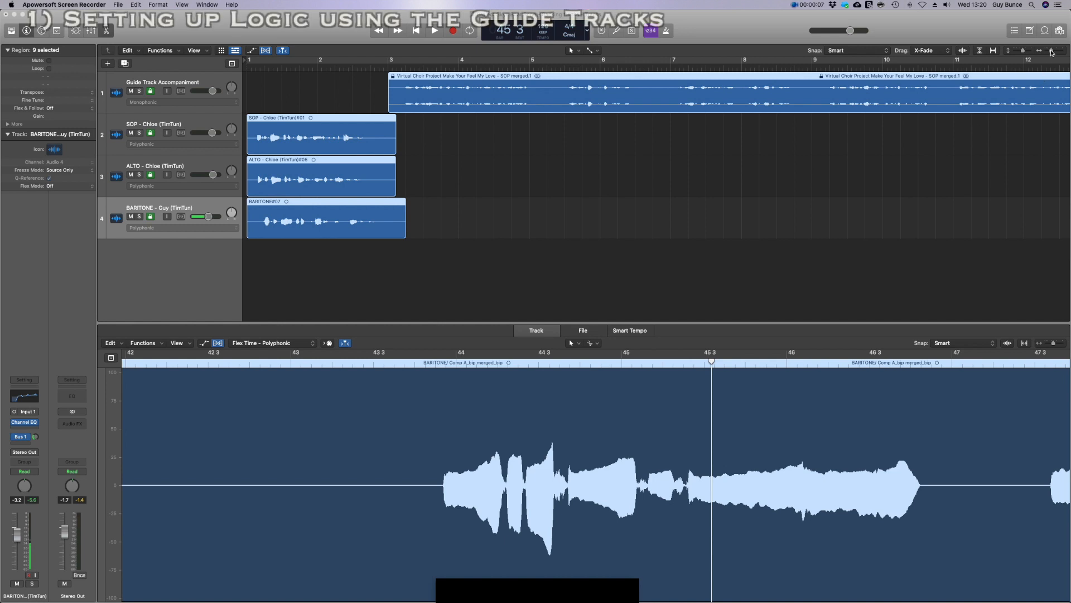
left_click_drag(1052, 52, 1043, 55)
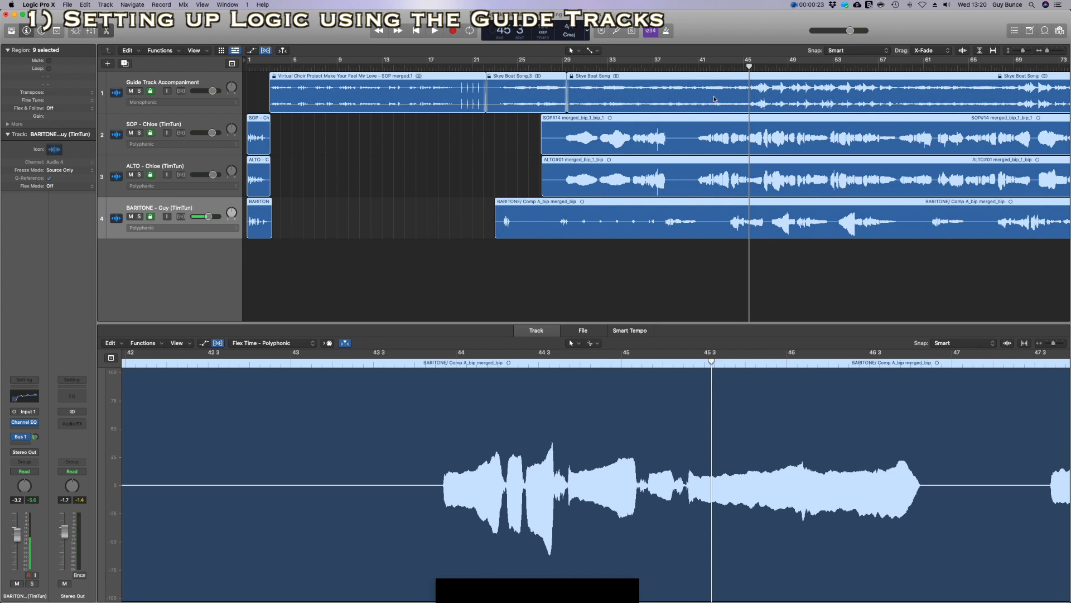
scroll(717, 100, "right", 3)
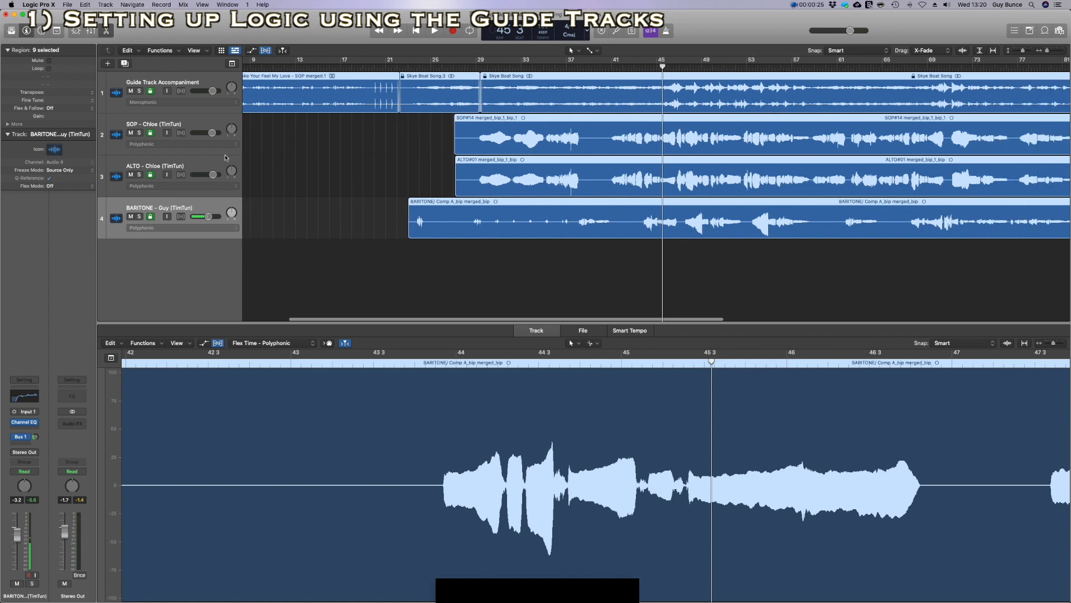
scroll(229, 146, "left", 2)
left_click(130, 175)
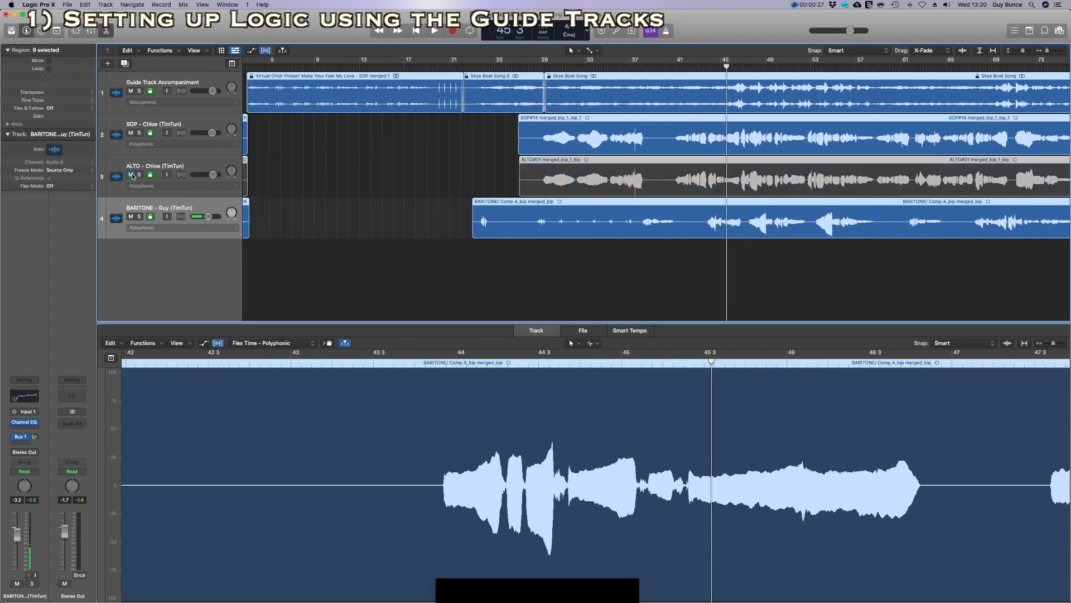
left_click(131, 217)
Play the soprano guide and accompaniment from bar 1, sampling the introduction around bar 4 and the lead-in around bar 20.
scroll(249, 73, "left", 2)
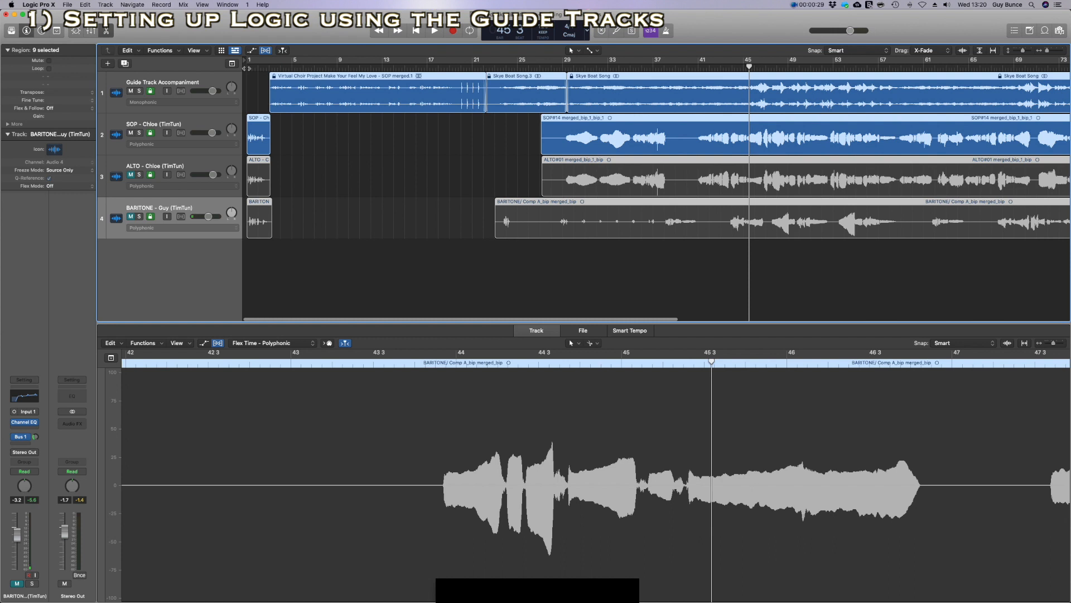
left_click(249, 68)
key("space")
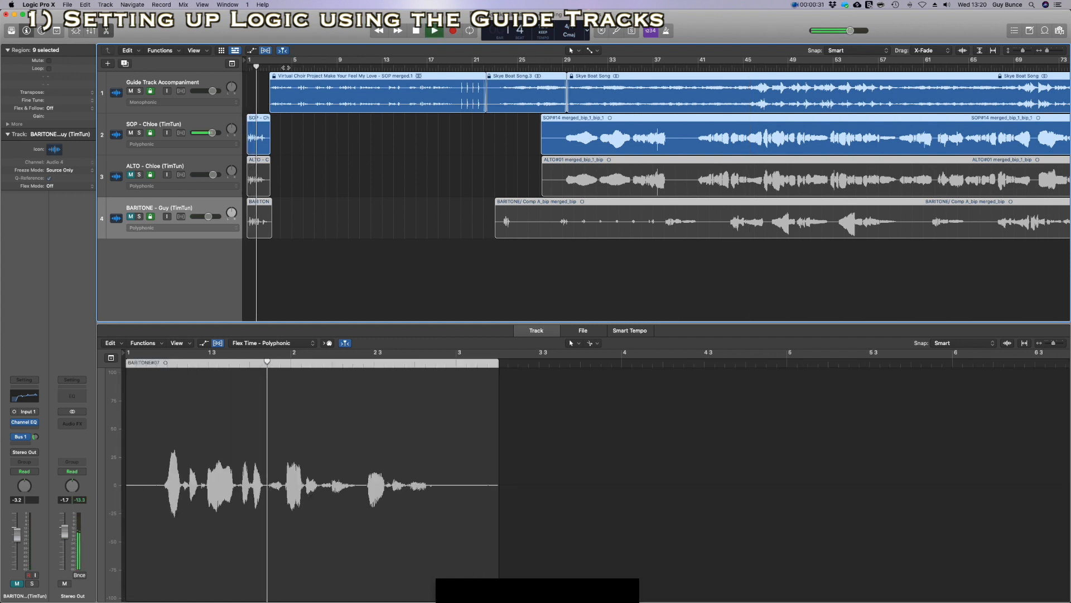
scroll(286, 67, "right", 1)
left_click(286, 67)
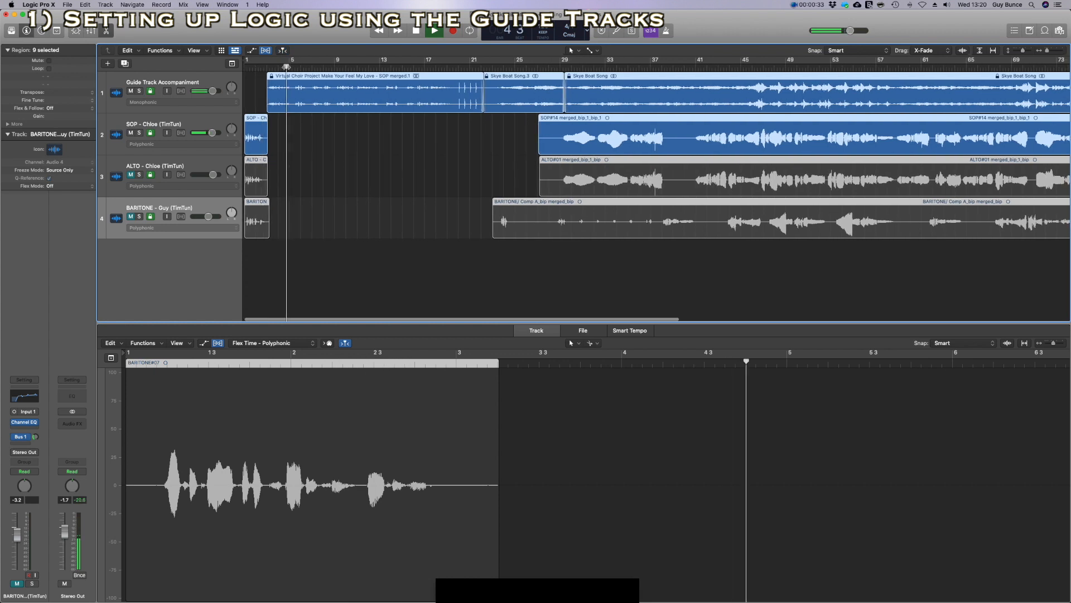
left_click(461, 68)
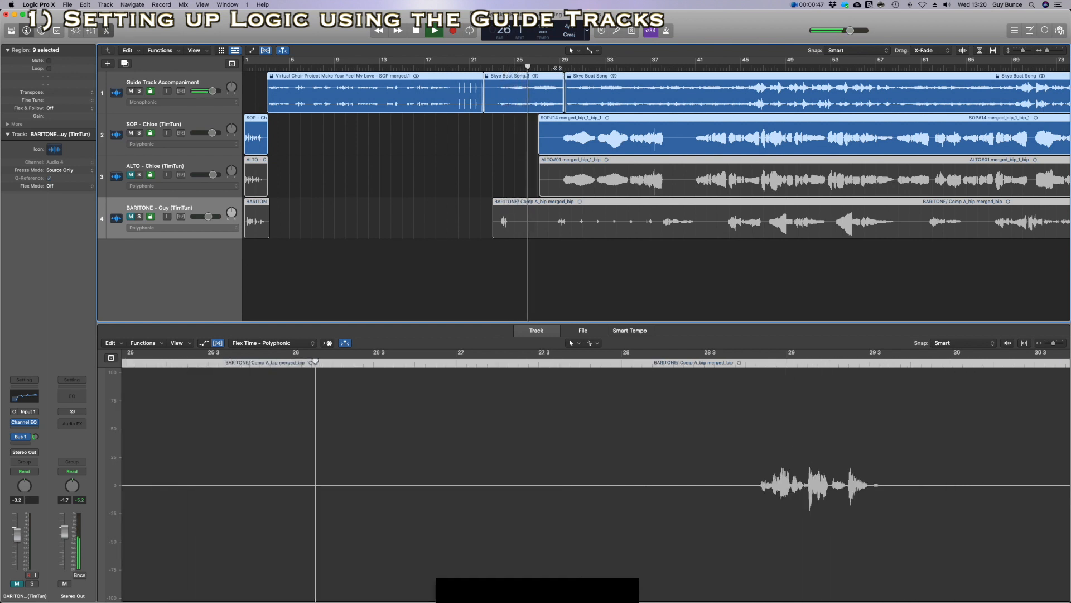
Listen to the song's entry near bar 28, a passage near bar 40 and the ending near bar 132, and stop playback.
left_click(558, 67)
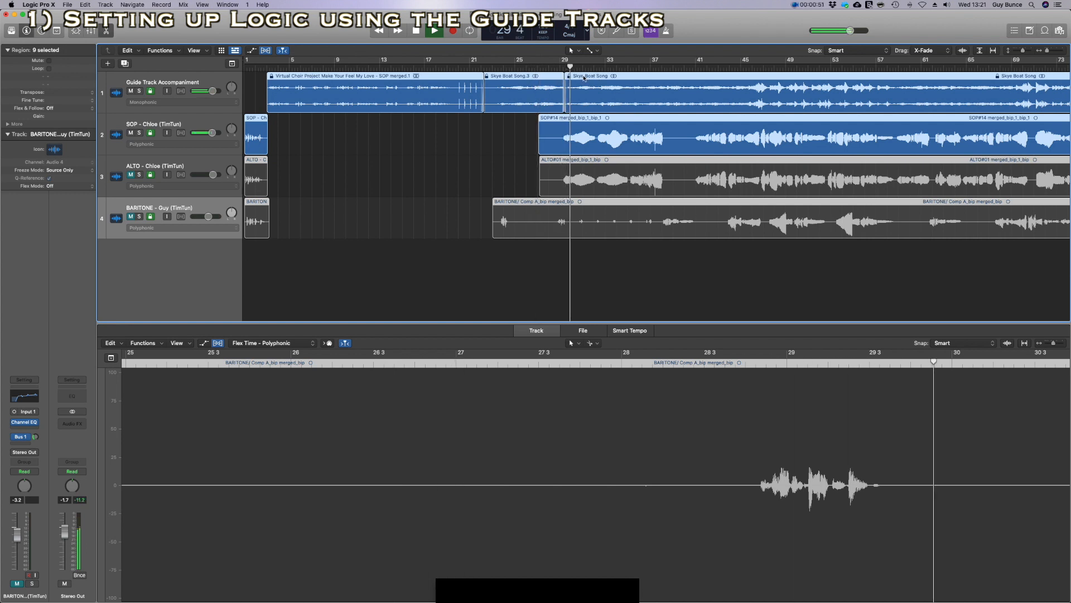
left_click(694, 67)
scroll(698, 66, "right", 15)
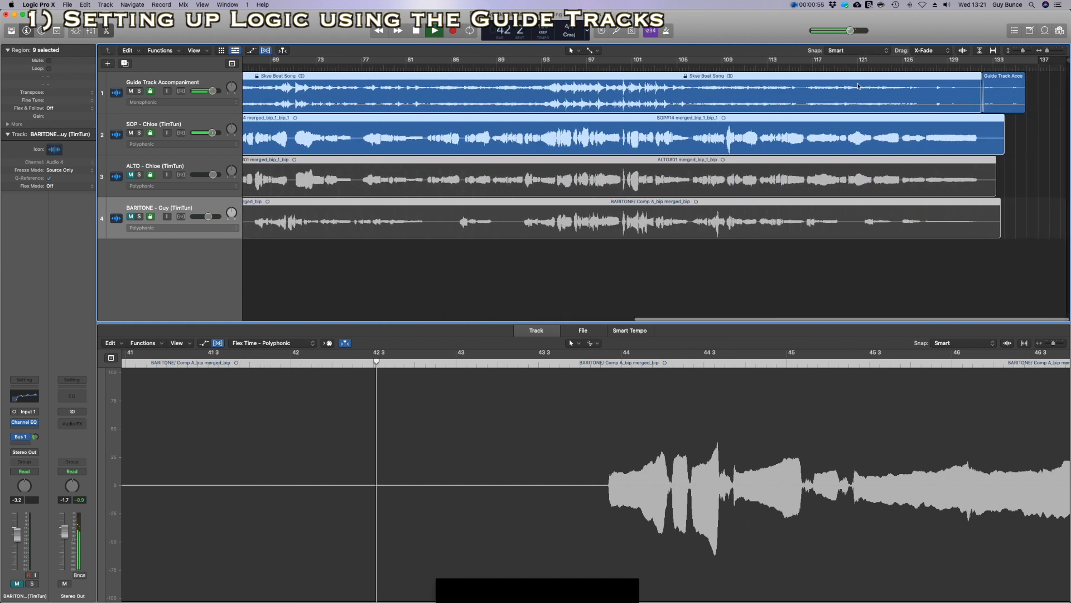
left_click(981, 67)
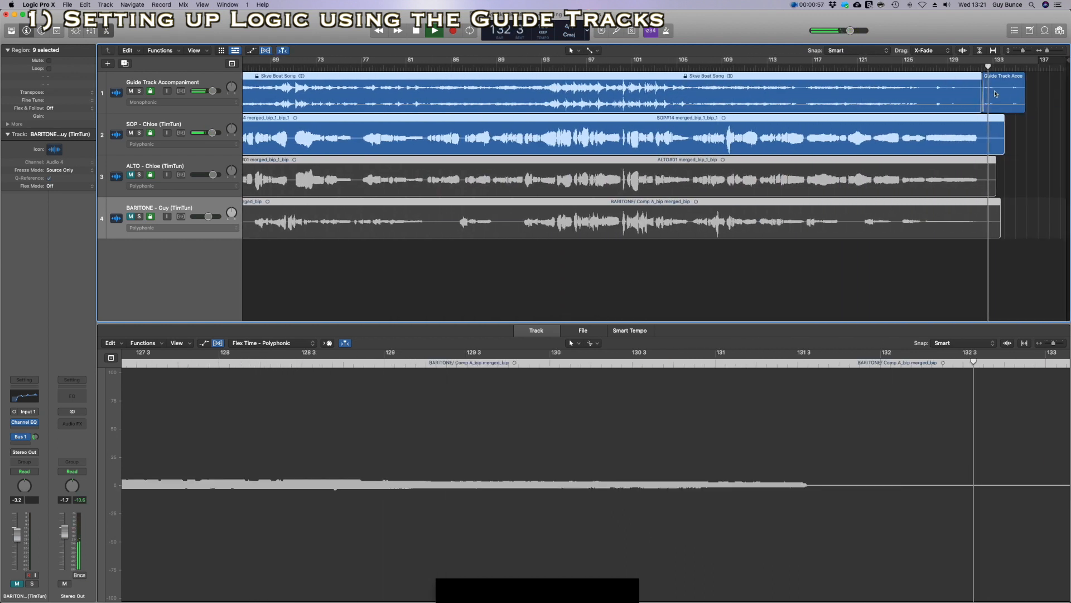
left_click(432, 33)
scroll(580, 179, "left", 5)
scroll(580, 178, "left", 15)
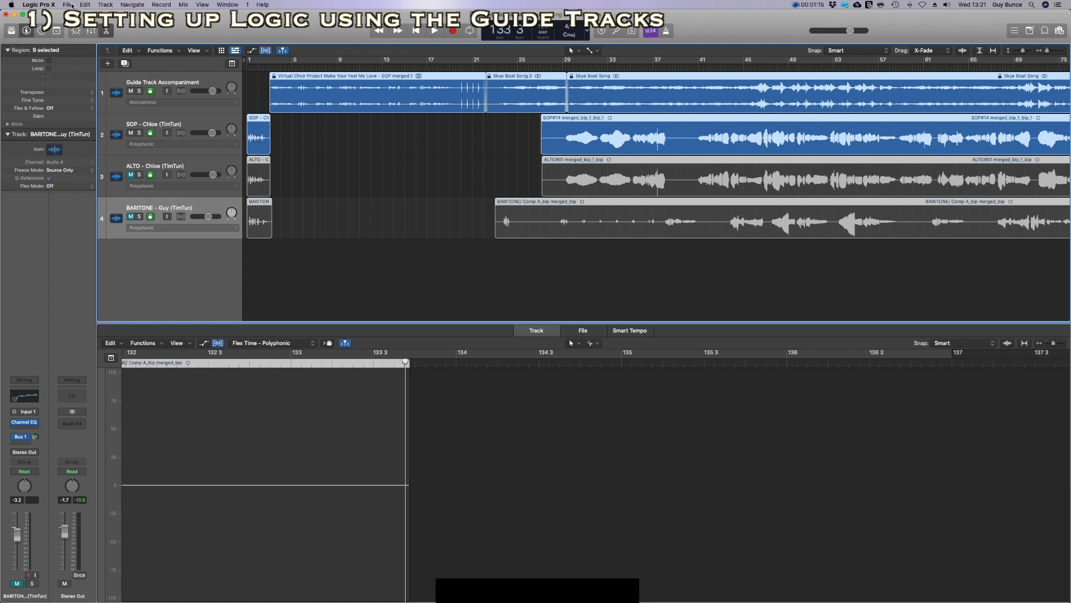
Create a new project from the Virtual Choir Template while keeping the current project open.
left_click(72, 5)
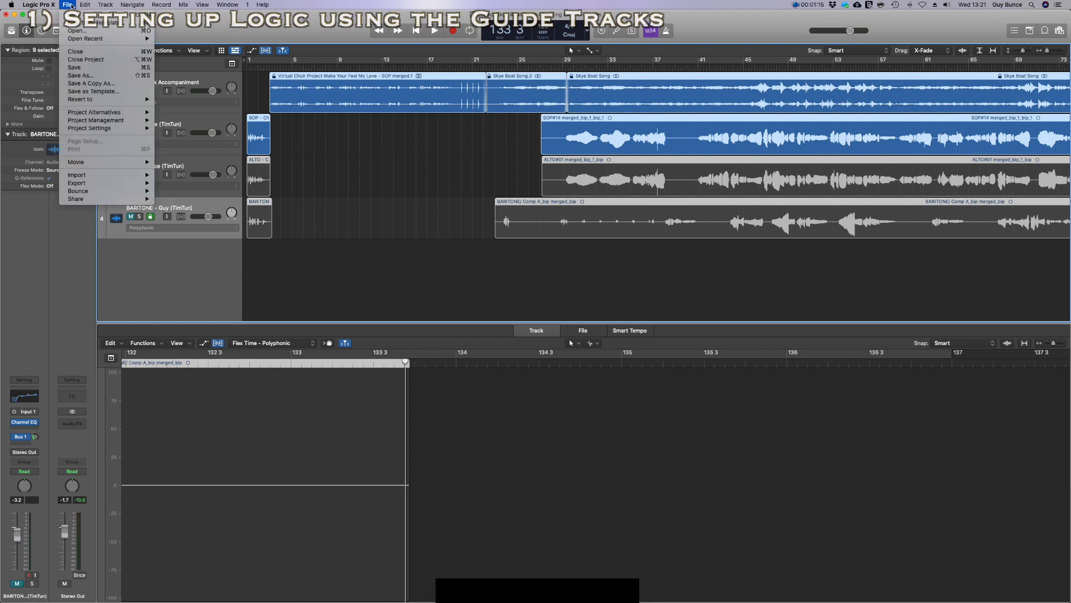
left_click(93, 23)
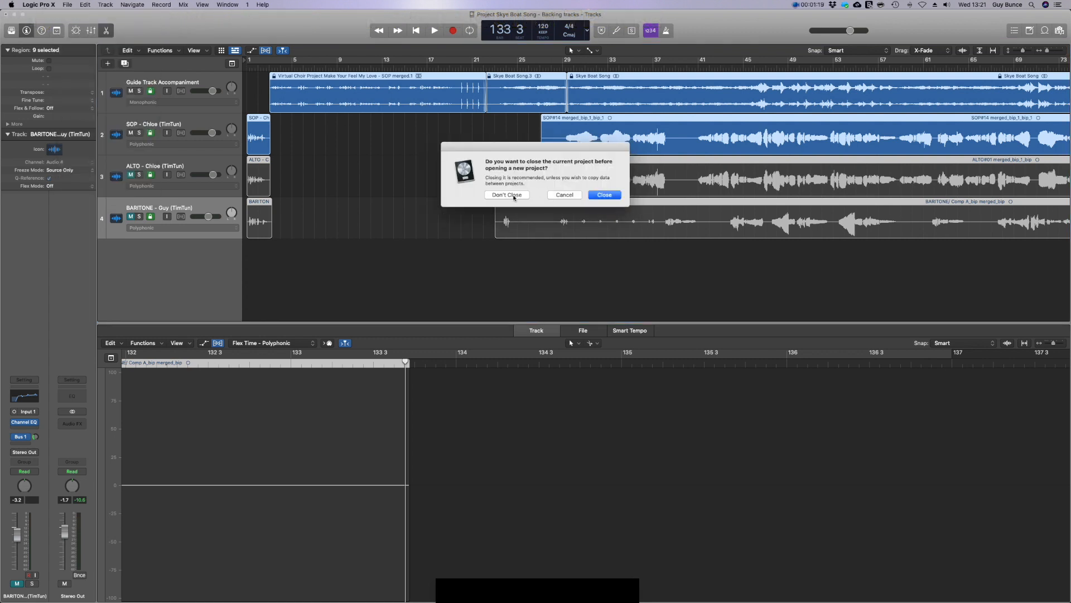
left_click(513, 196)
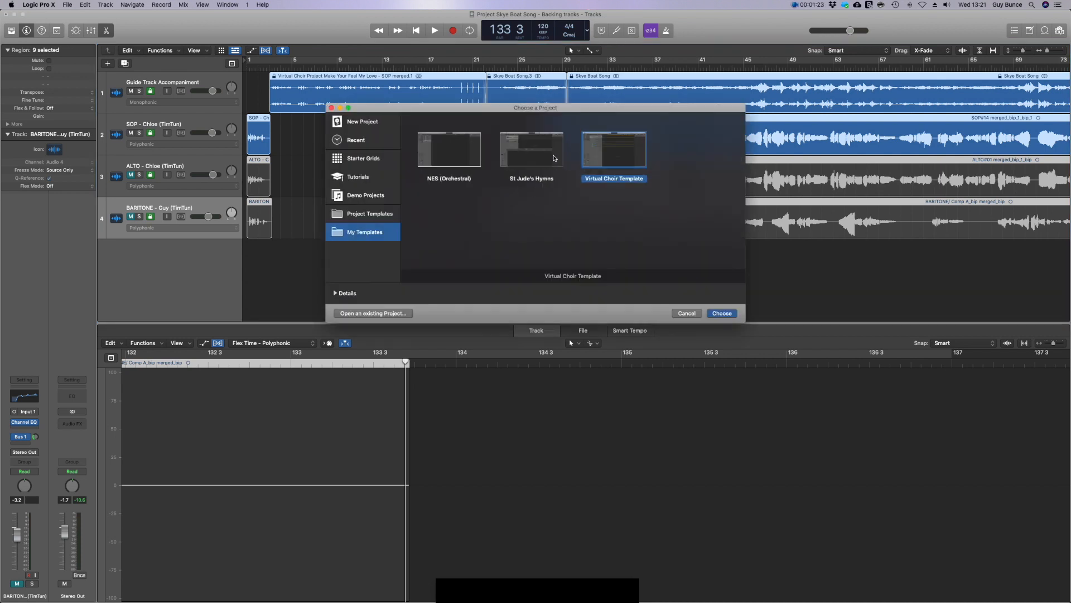
left_click(722, 313)
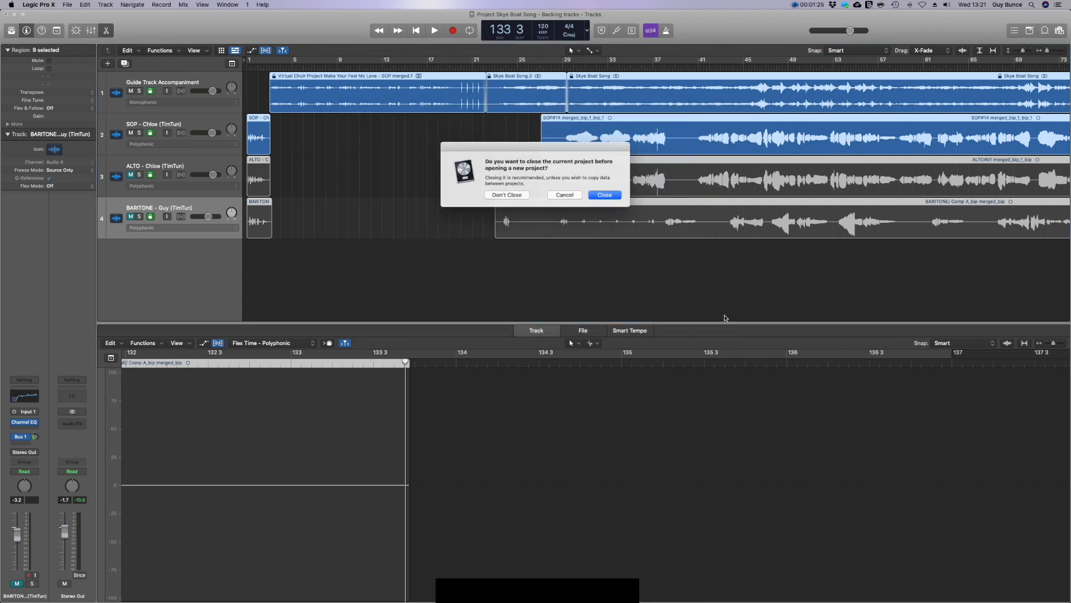
left_click(523, 194)
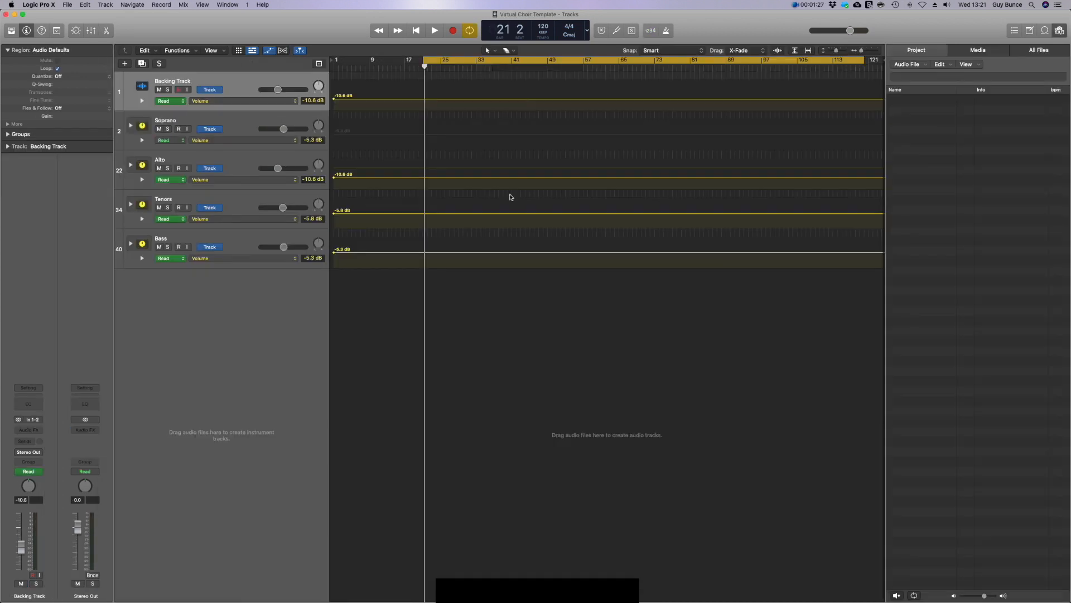
Declutter the new project's workspace by hiding track automation and the browser and turning off cycle mode.
left_click(268, 51)
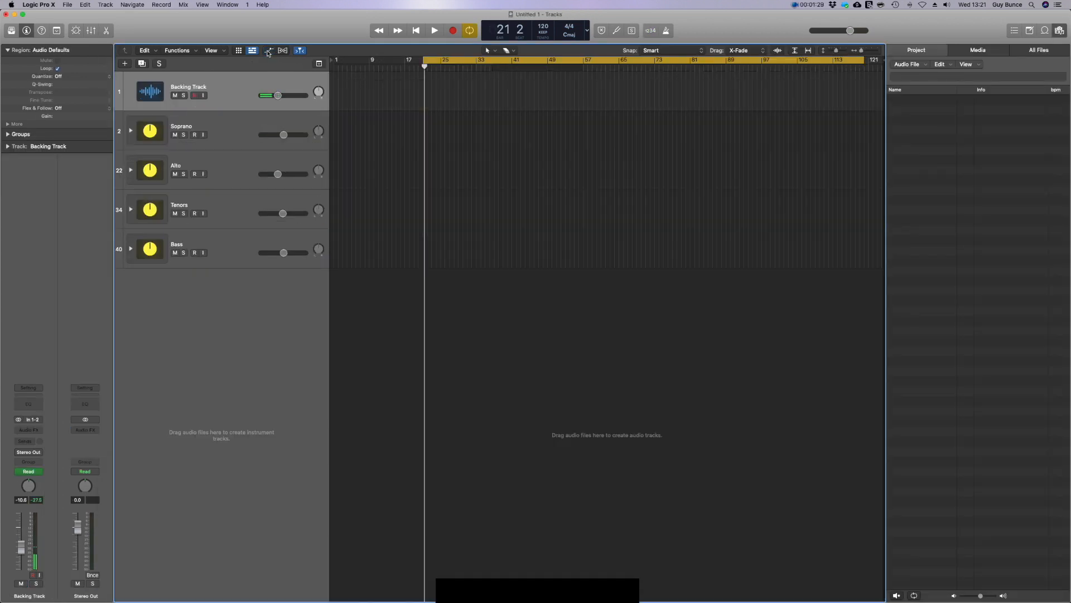
left_click(1059, 30)
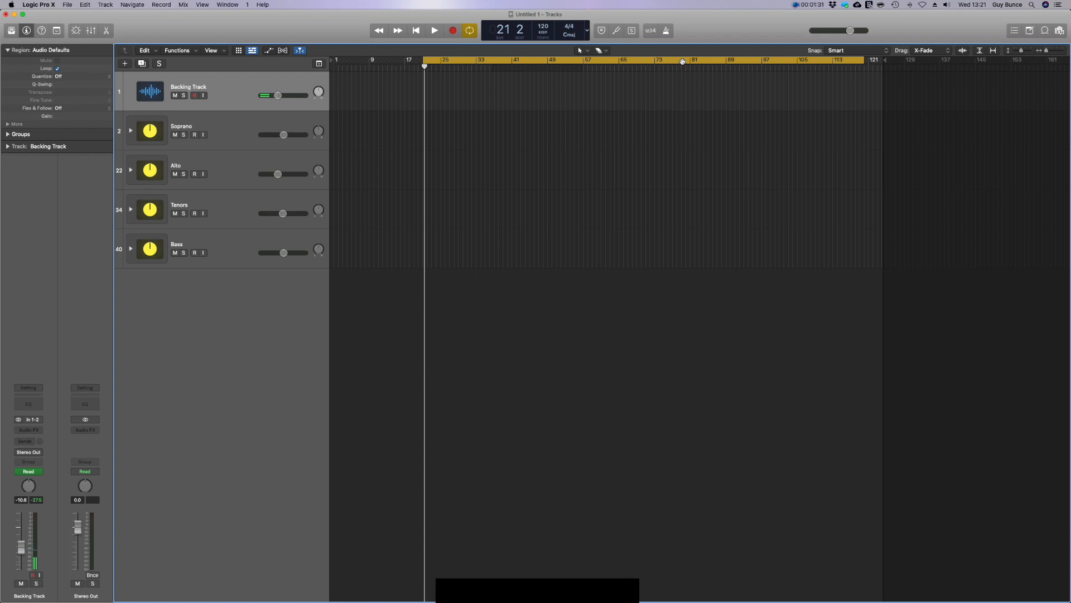
key("c")
left_click_drag(1047, 50, 1061, 52)
scroll(607, 98, "left", 15)
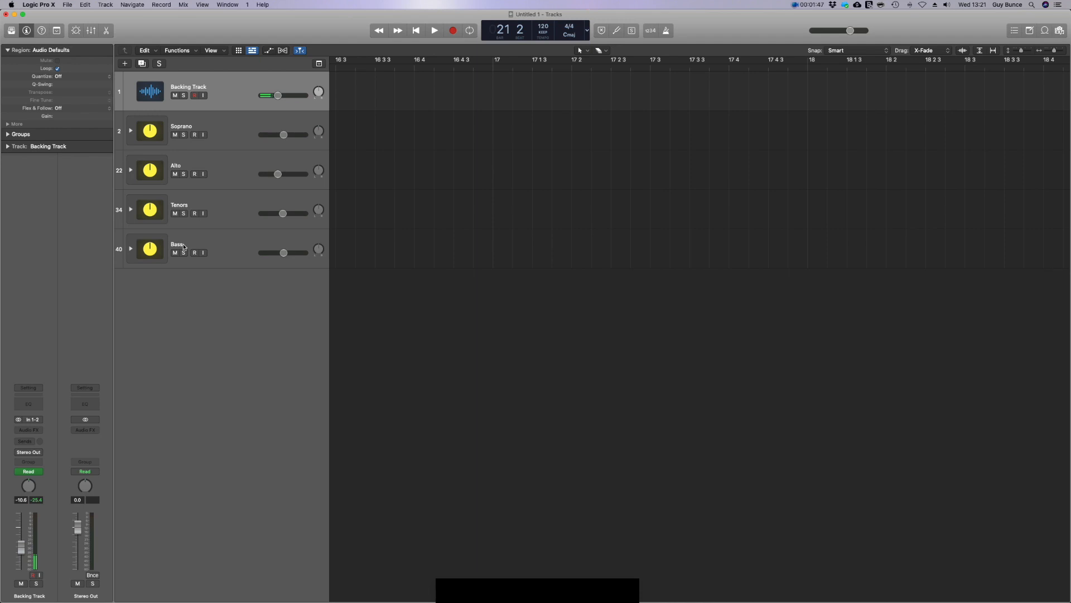
Inspect the contents of the Tenors track stack and delete the whole stack.
left_click(197, 205)
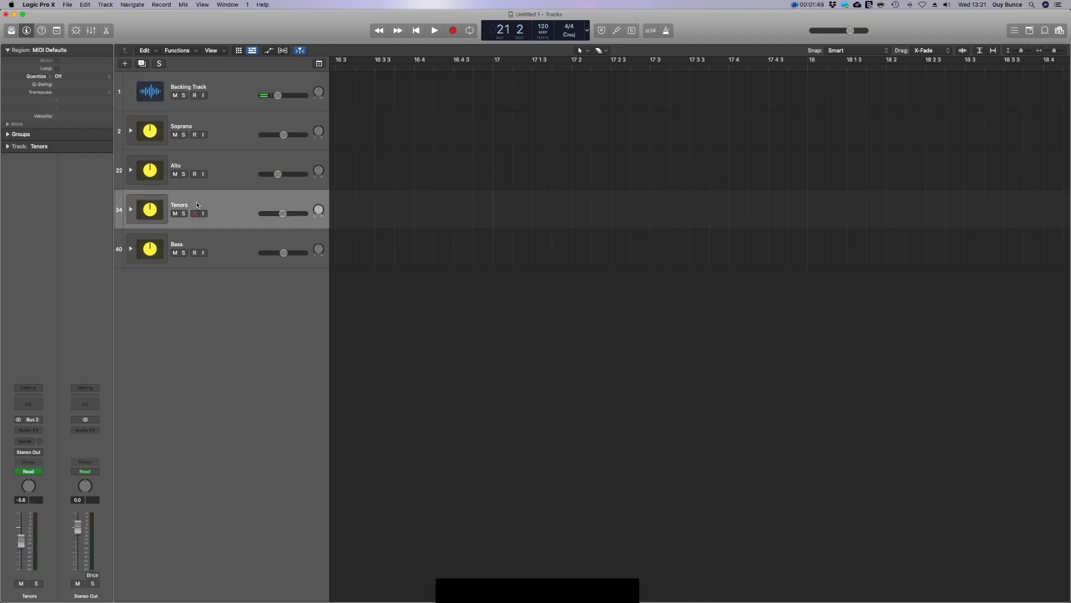
left_click(131, 209)
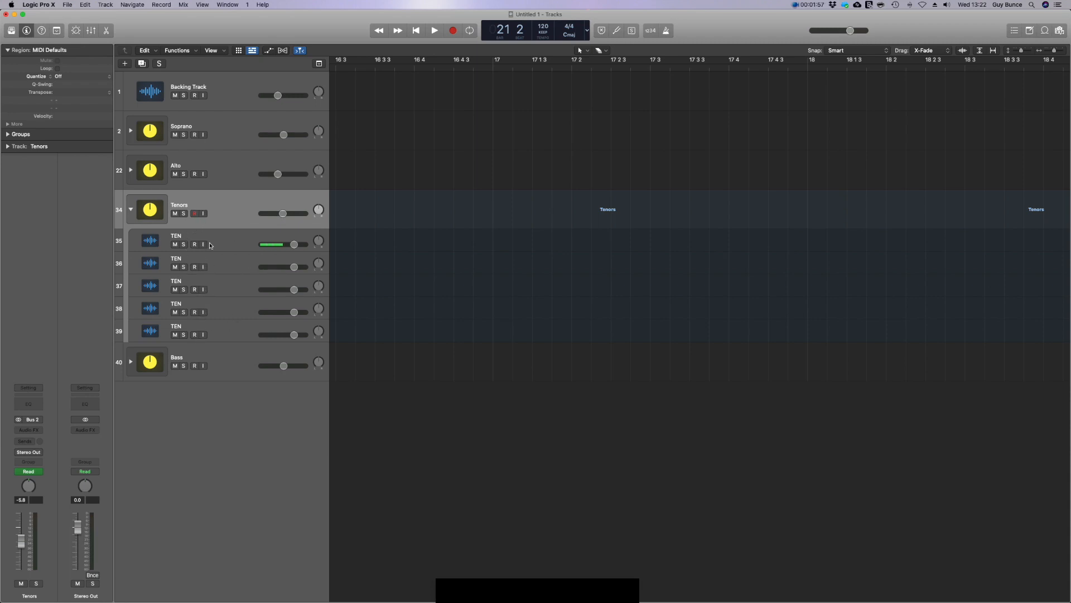
left_click(130, 209)
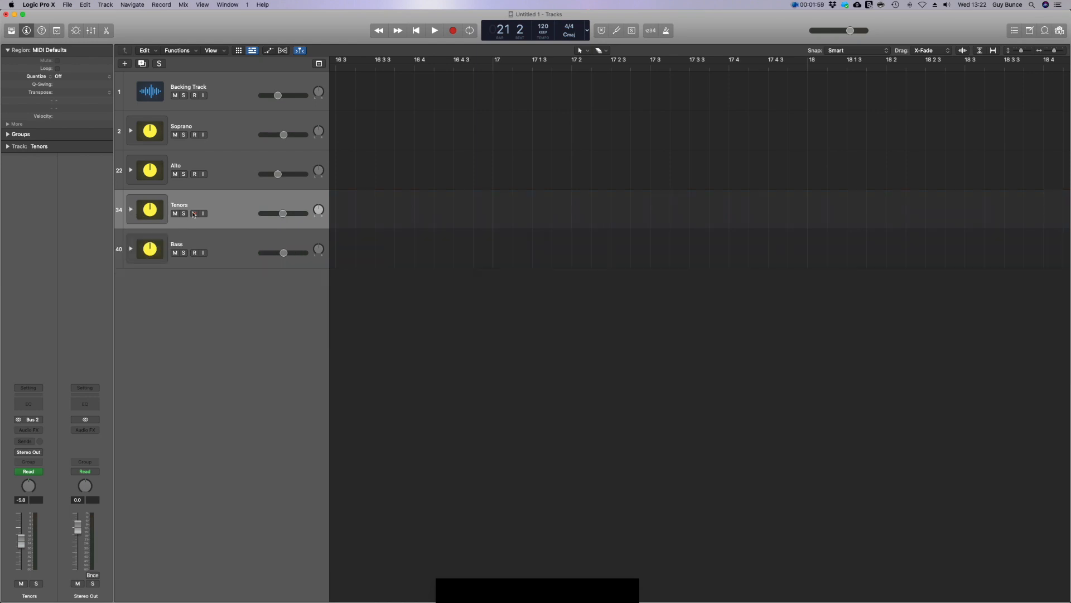
key("super+BackSpace")
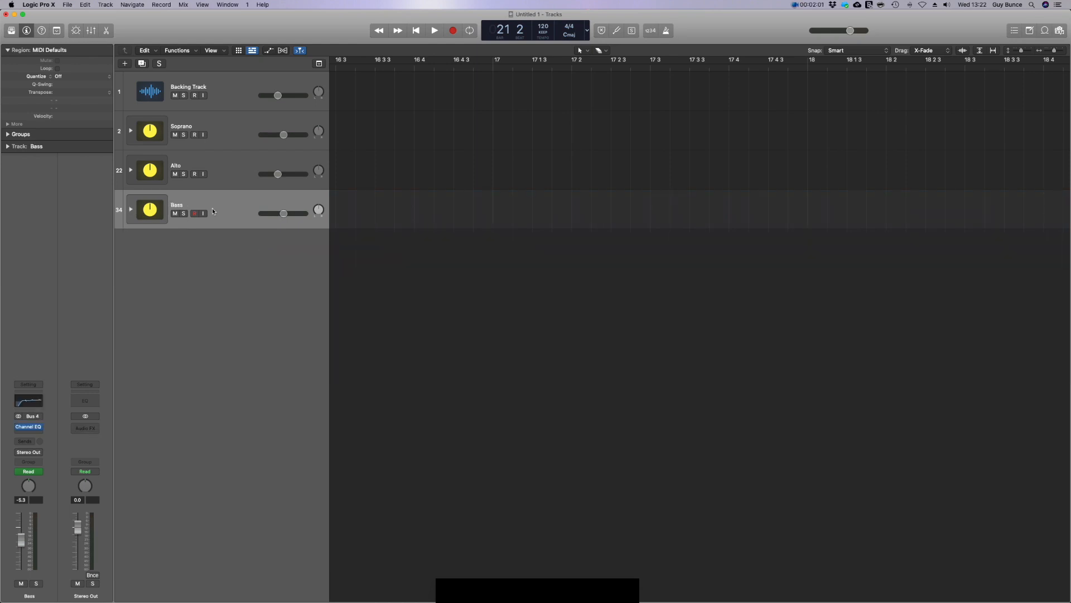
Save the project as "Project Mix (Skye Boat)" in Google Drive's VC Tutorial Part 2 Stuff folder, inside "Skye Boat Song for Part 2 and 3".
scroll(366, 114, "left", 1)
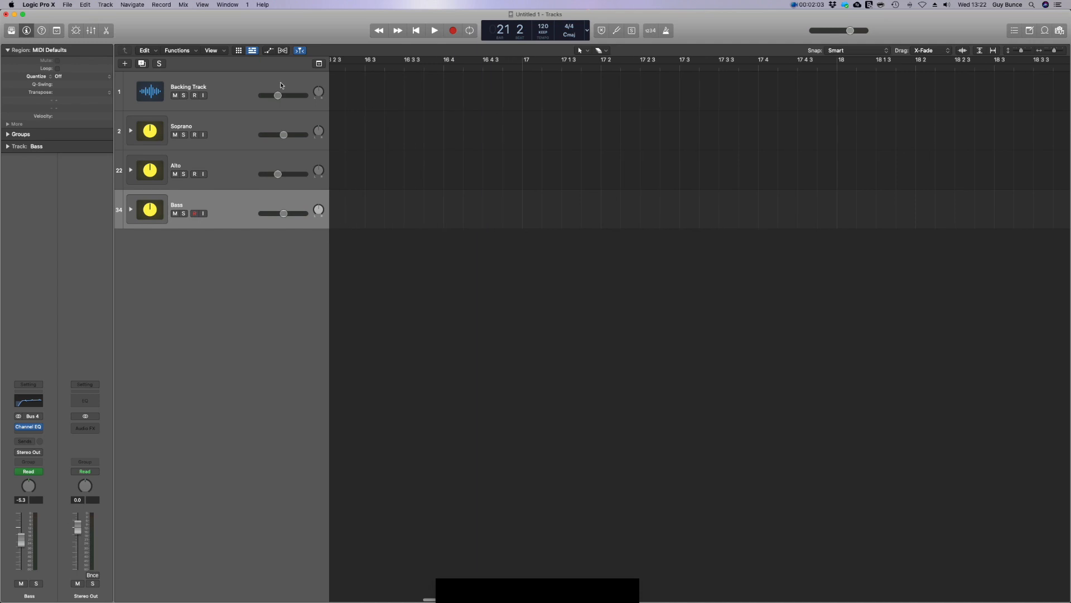
left_click(68, 5)
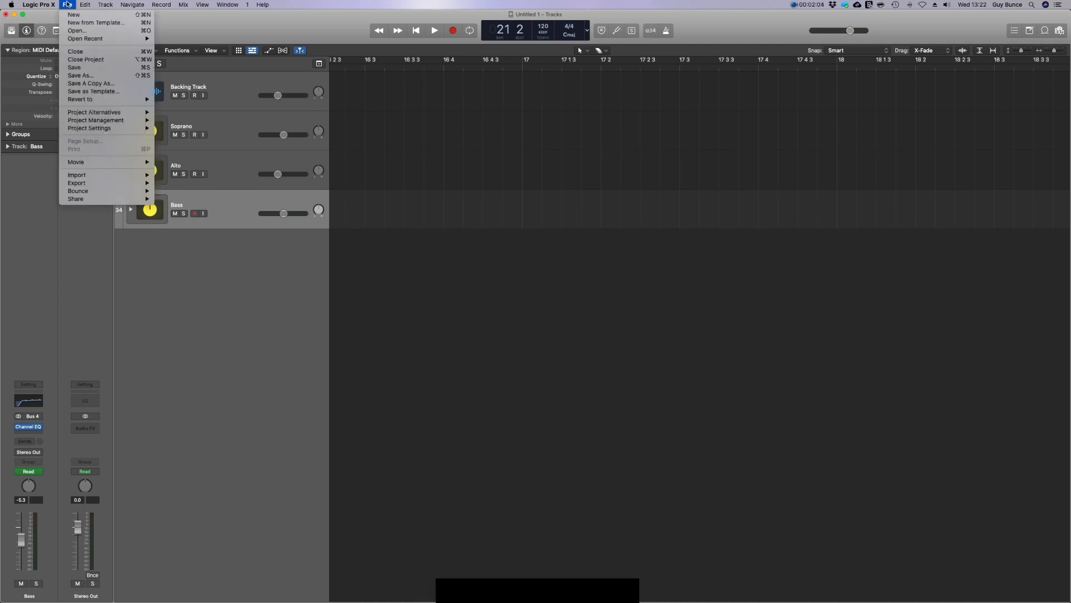
left_click(81, 76)
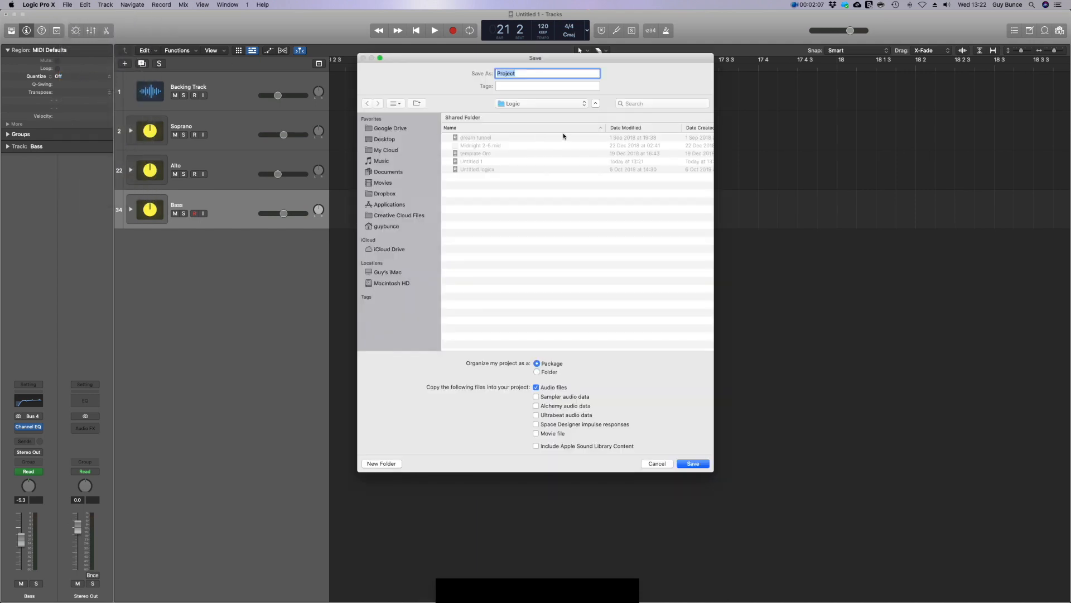
left_click(390, 128)
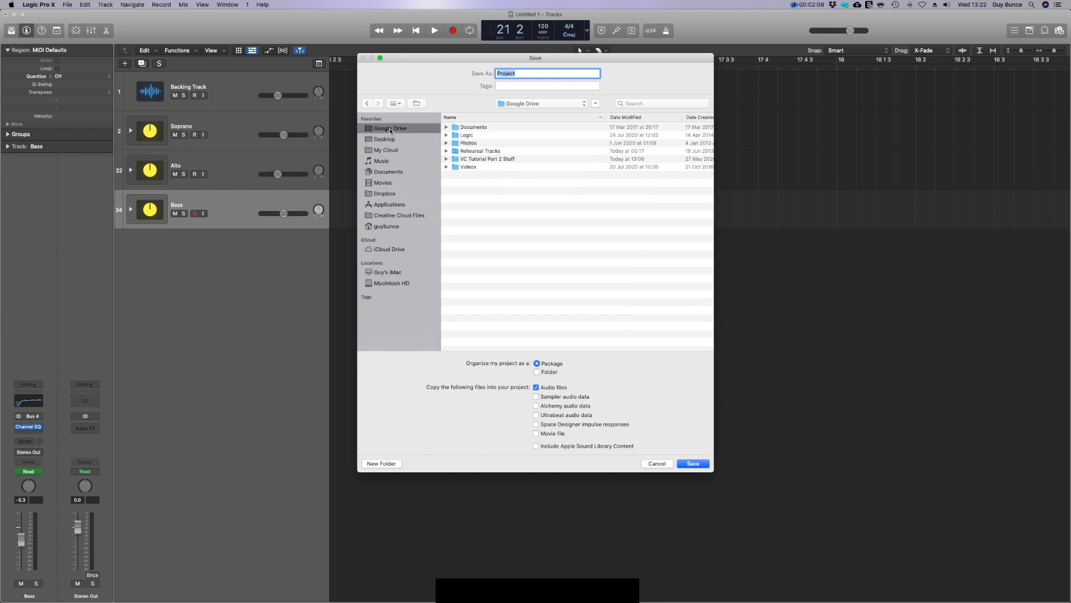
double_click(475, 159)
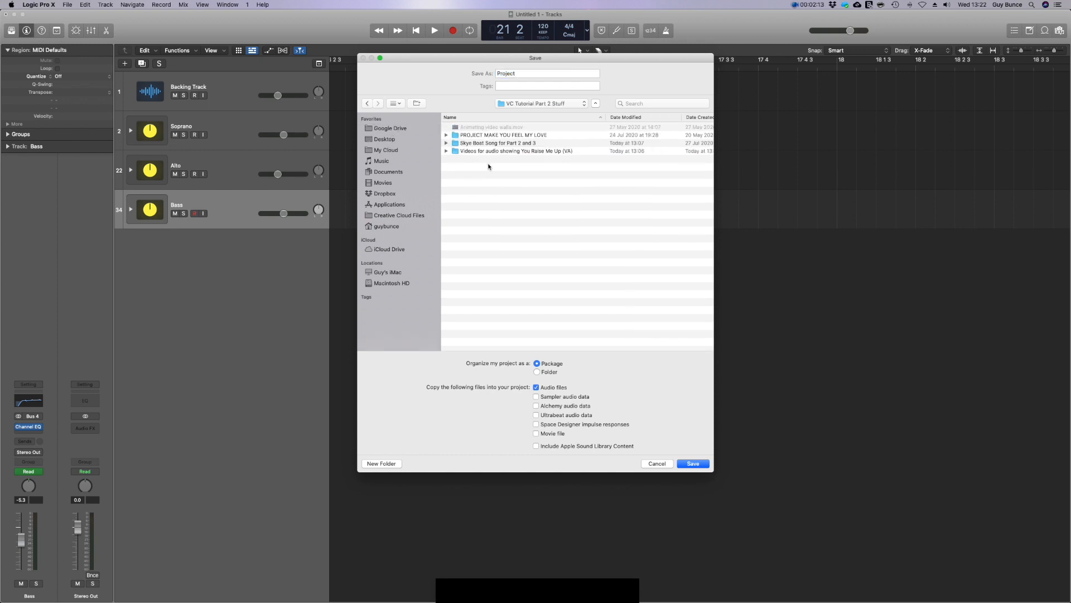
double_click(490, 144)
type("Project Mix")
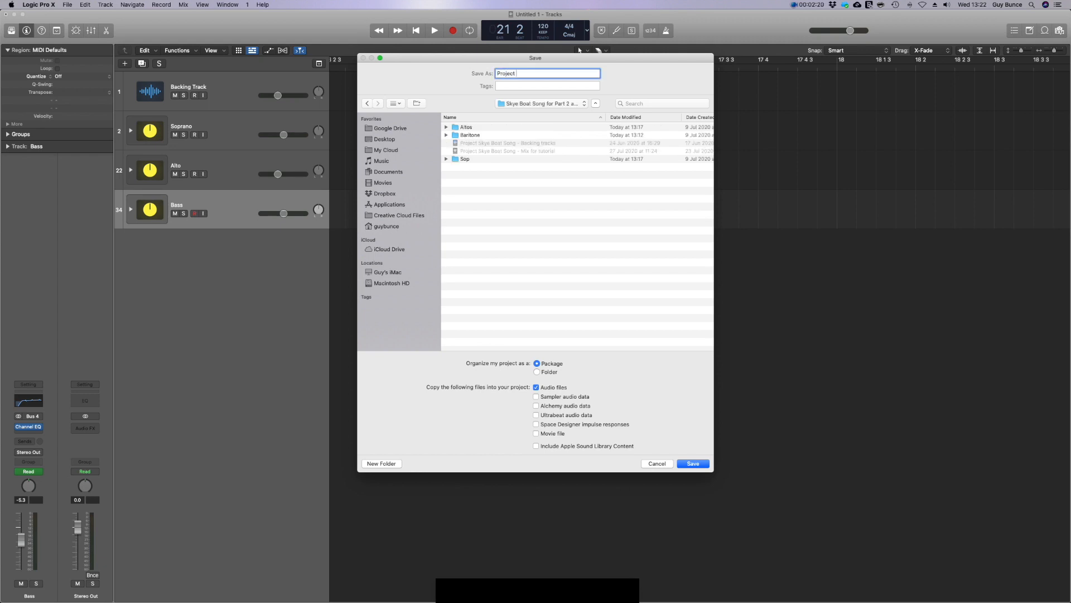
type(" (Skye Boat)")
key("Return")
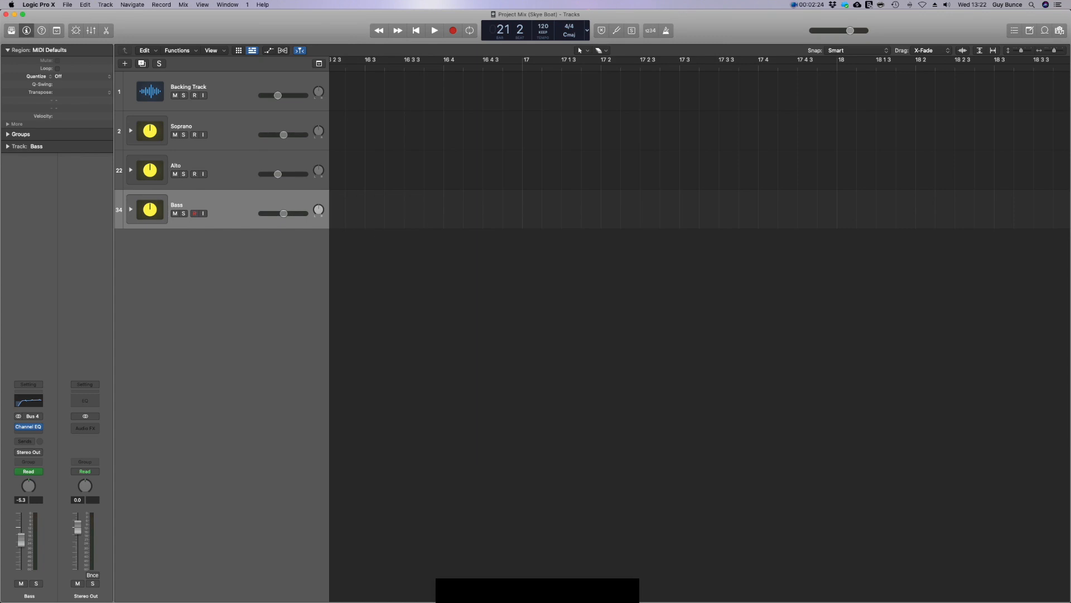
Switch to the backing tracks project and copy the first three regions of the Guide Track Accompaniment track.
left_click_drag(246, 29, 319, 41)
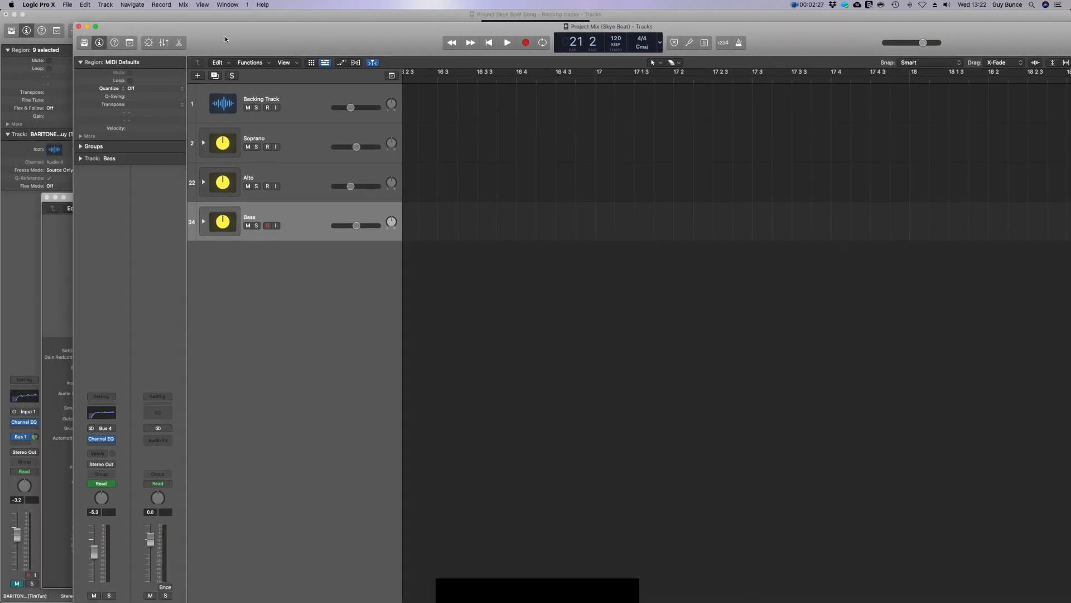
left_click(76, 14)
scroll(431, 142, "right", 2)
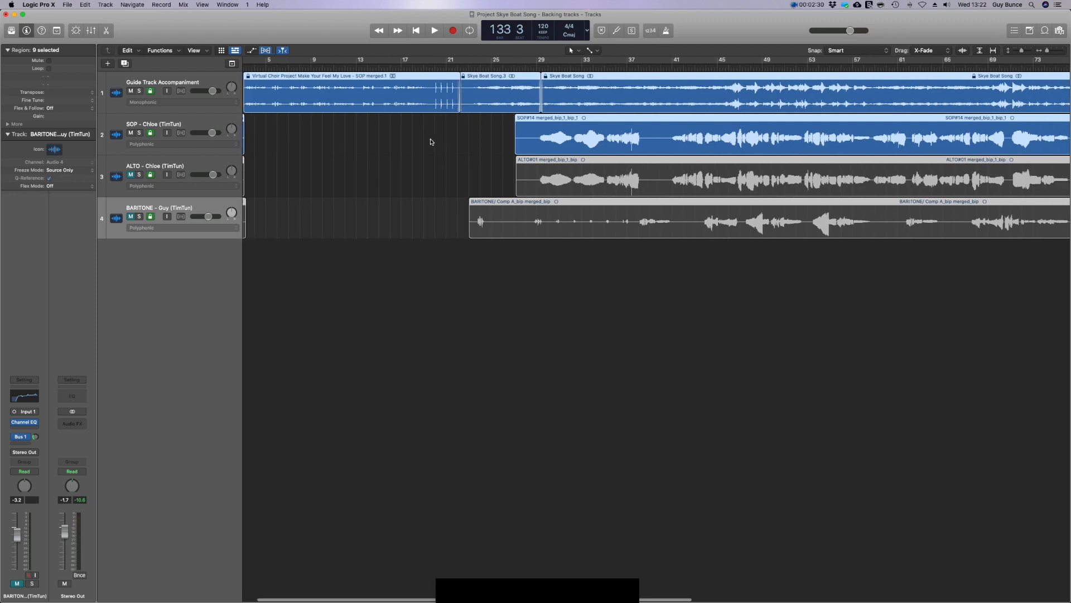
scroll(431, 142, "left", 2)
left_click(463, 125)
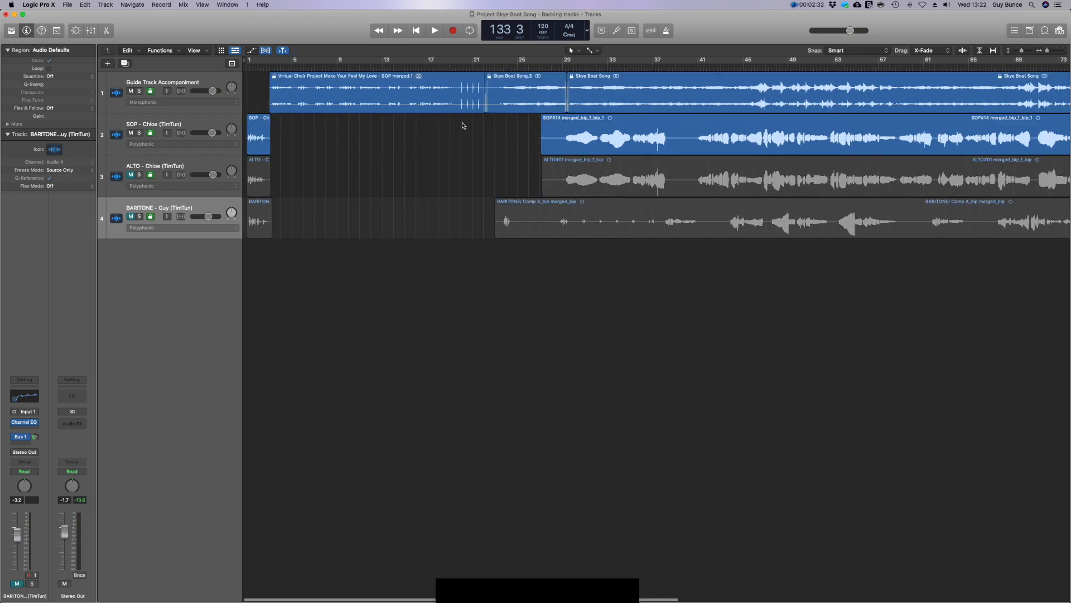
left_click(467, 93)
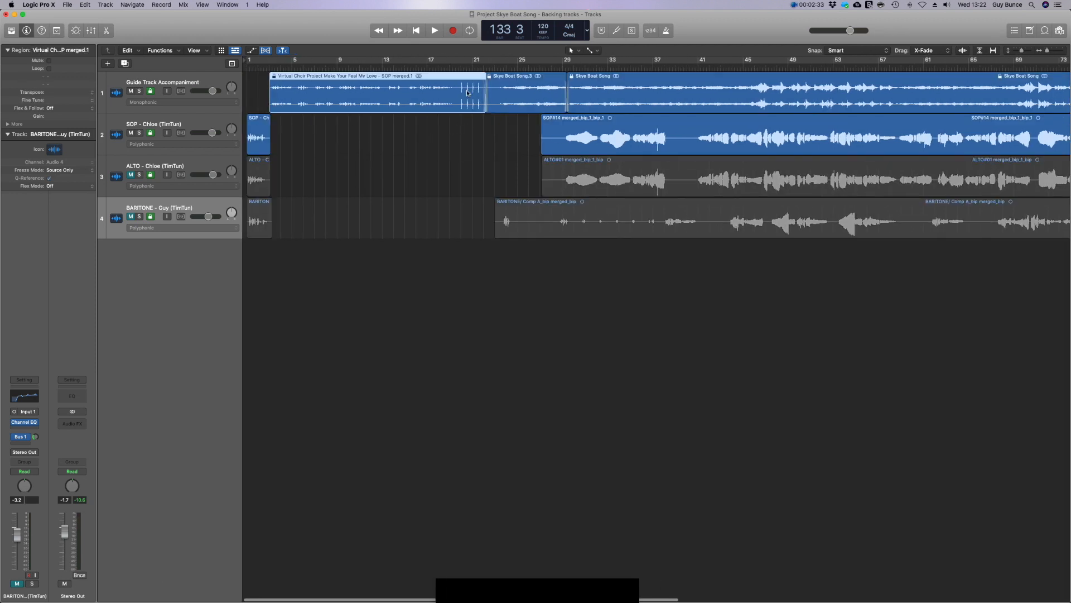
left_click(540, 94, "shift")
left_click(591, 94, "shift")
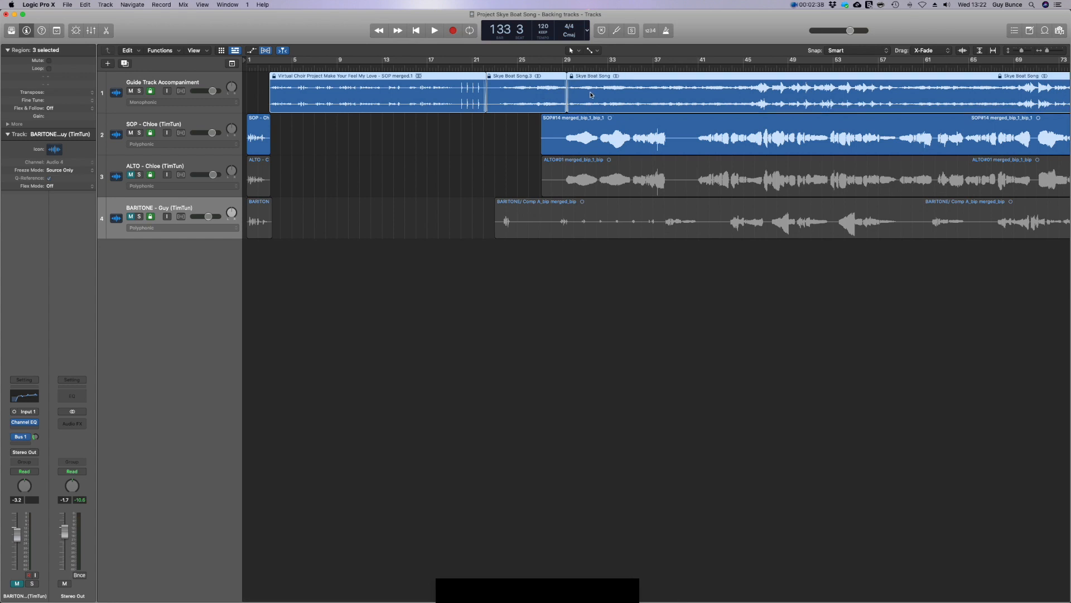
Switch to the Skye Boat mix project and paste the copied accompaniment regions onto the Backing Track at bar 1.
left_click_drag(270, 28, 297, 109)
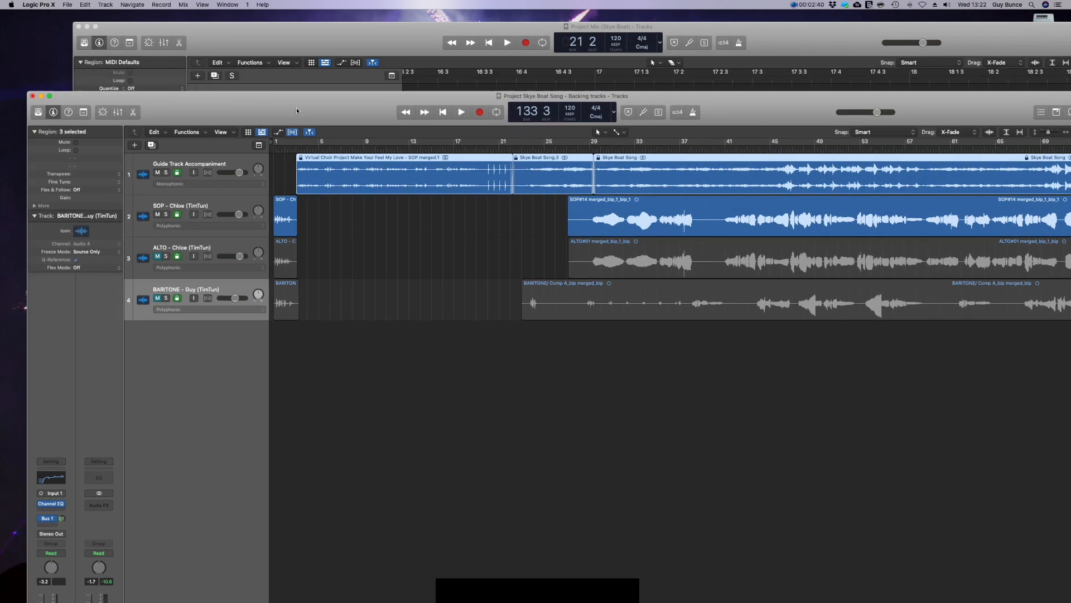
left_click(320, 31)
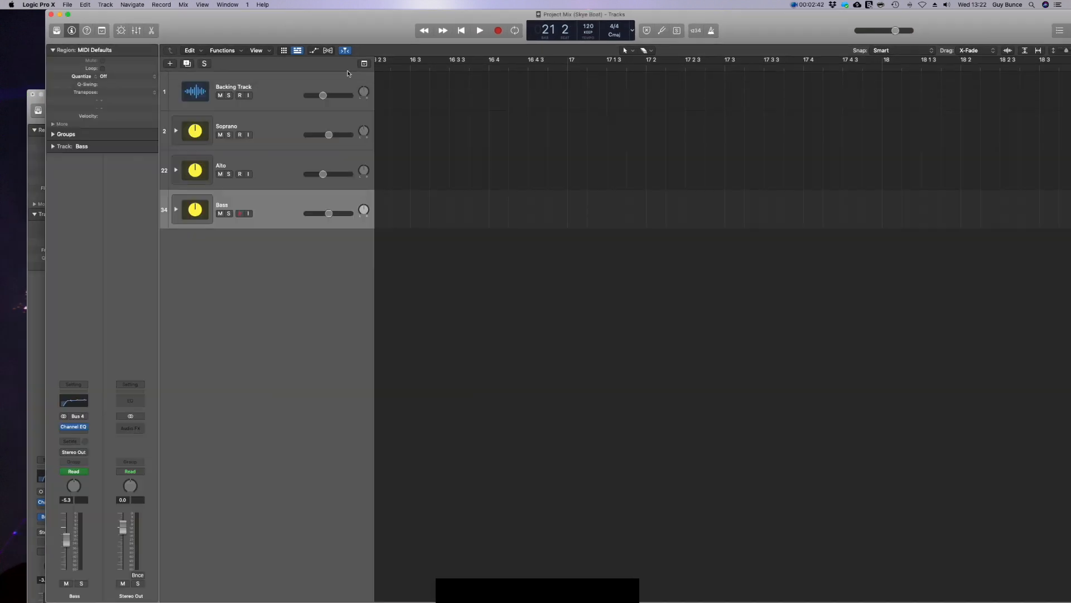
scroll(395, 70, "left", 20)
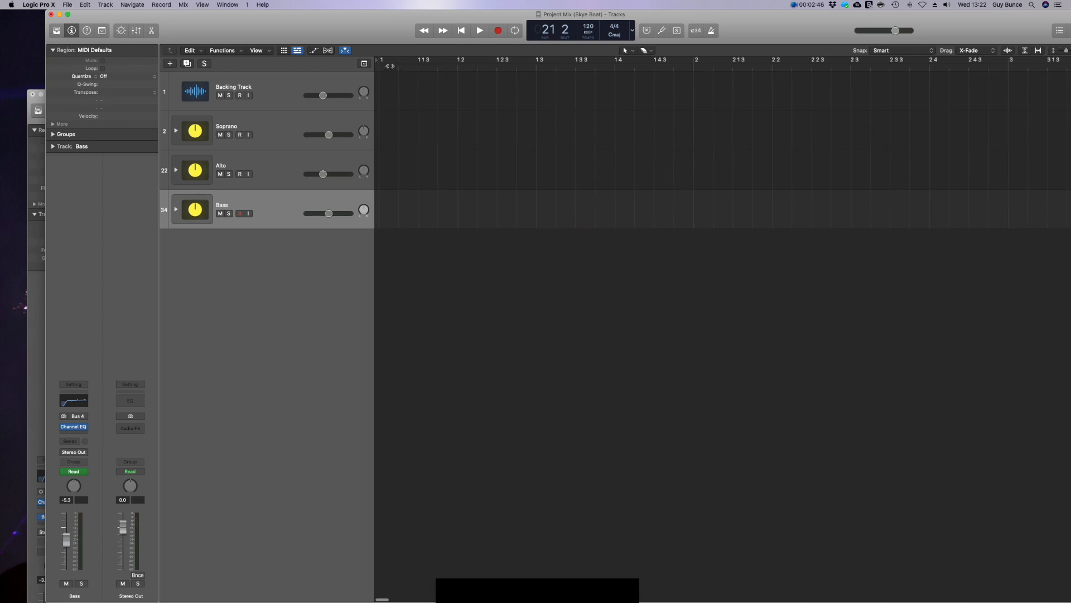
left_click(382, 65)
left_click(338, 98)
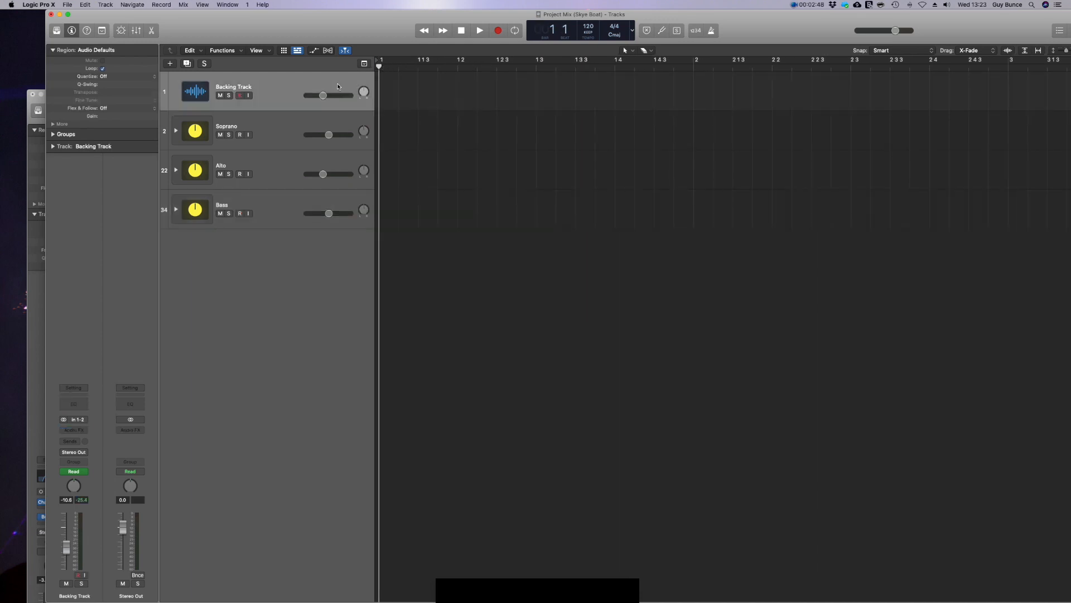
key("super+v")
Split the Backing Track's first region just before the four count-in clicks near bar 18 and delete the portion preceding the cut.
scroll(520, 91, "left", 4)
left_click_drag(1035, 598, 446, 564)
left_click_drag(1028, 25, 984, 23)
left_click_drag(1056, 54, 1048, 54)
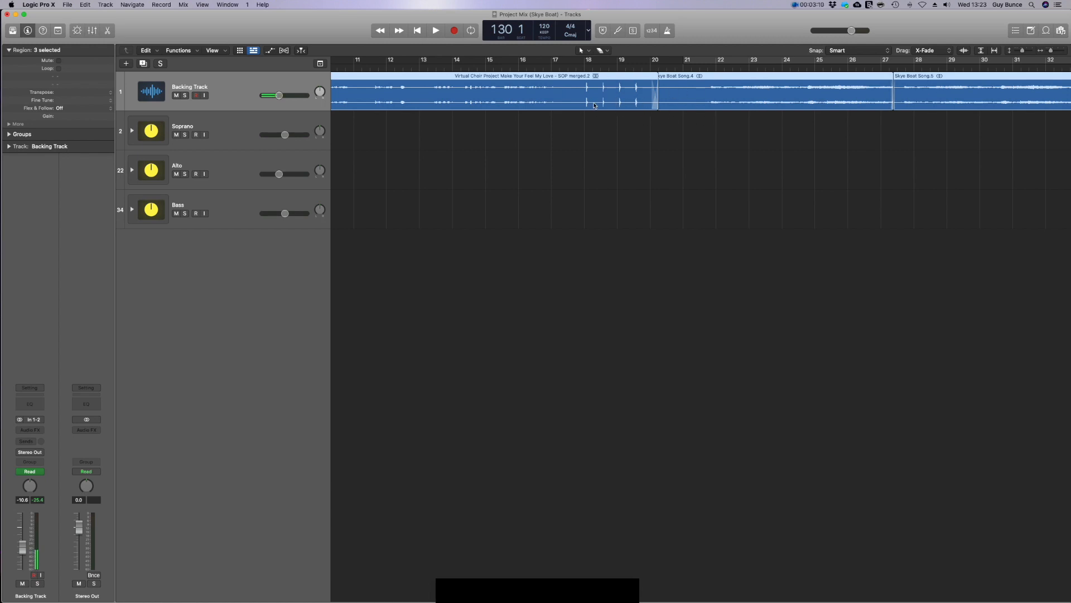
left_click(585, 191)
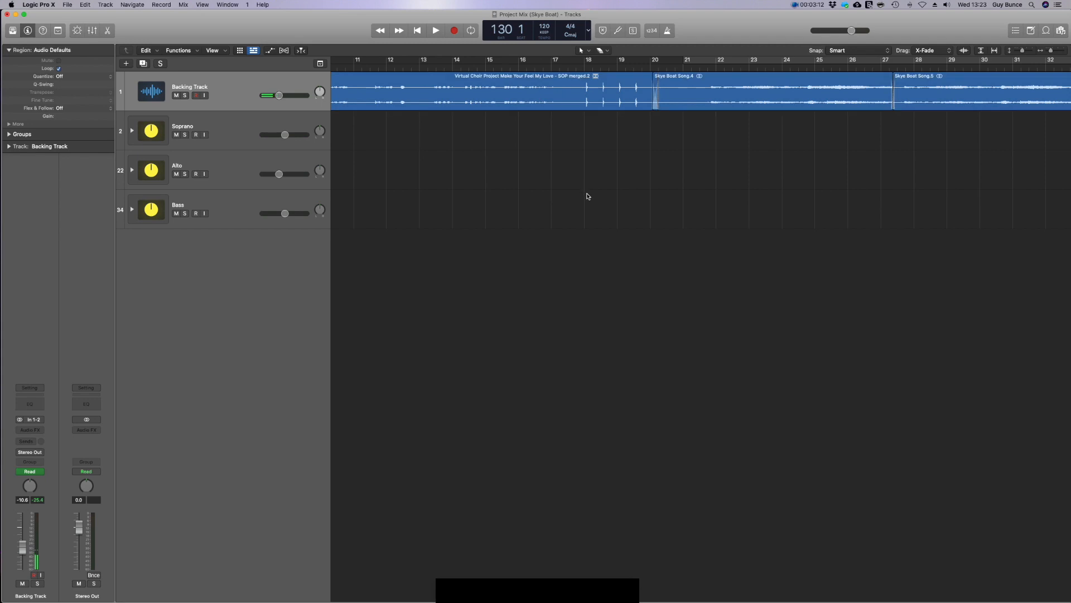
key("t")
left_click(631, 105)
left_click(567, 94)
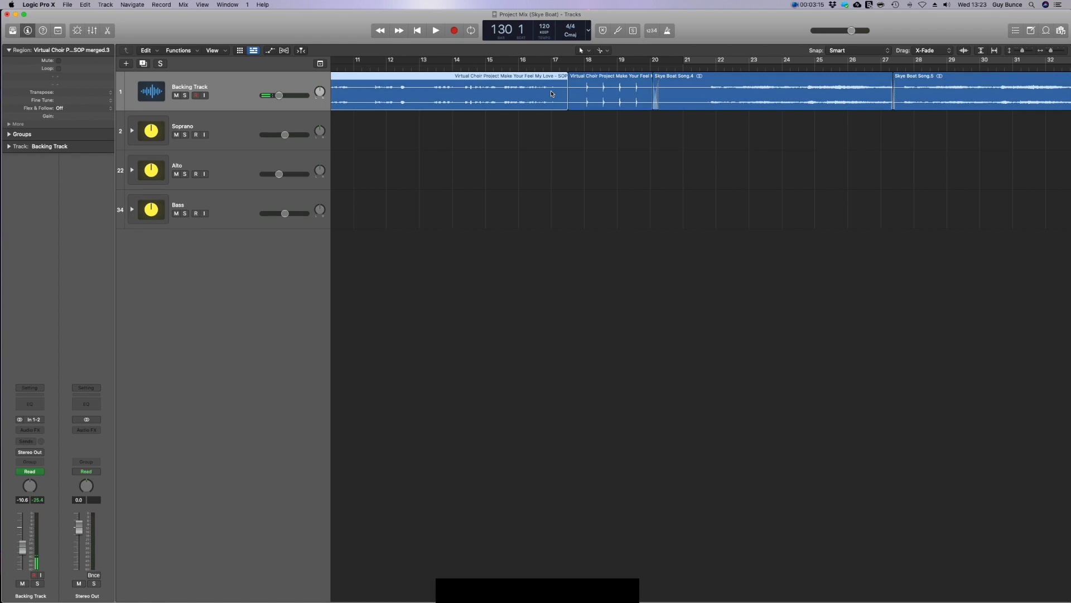
key("Delete")
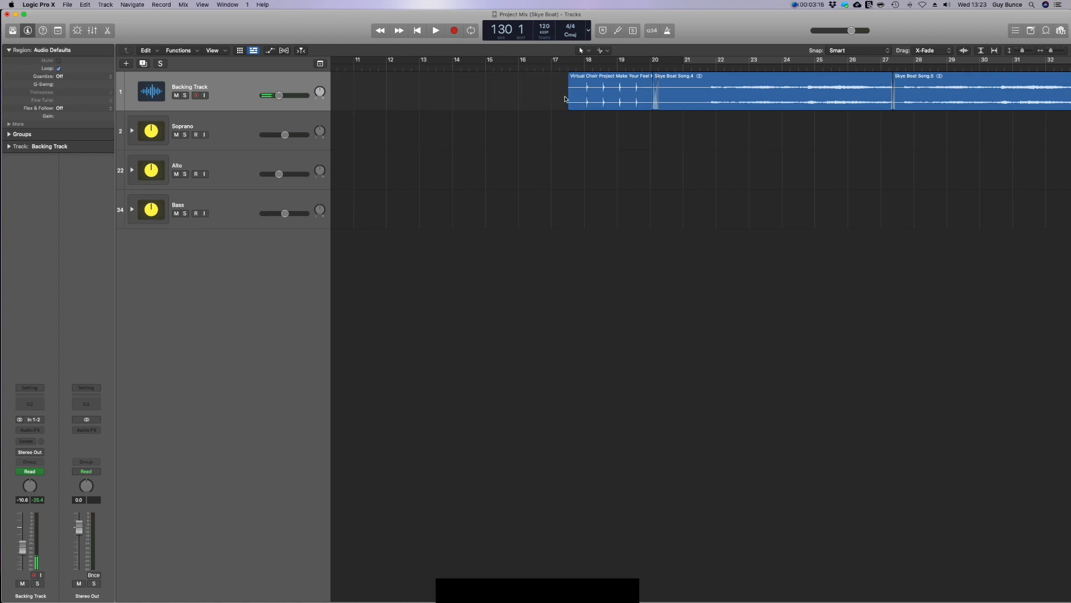
Show the Track Protect control in the track headers and turn on protection for the Backing Track.
left_click(246, 75)
right_click(228, 75)
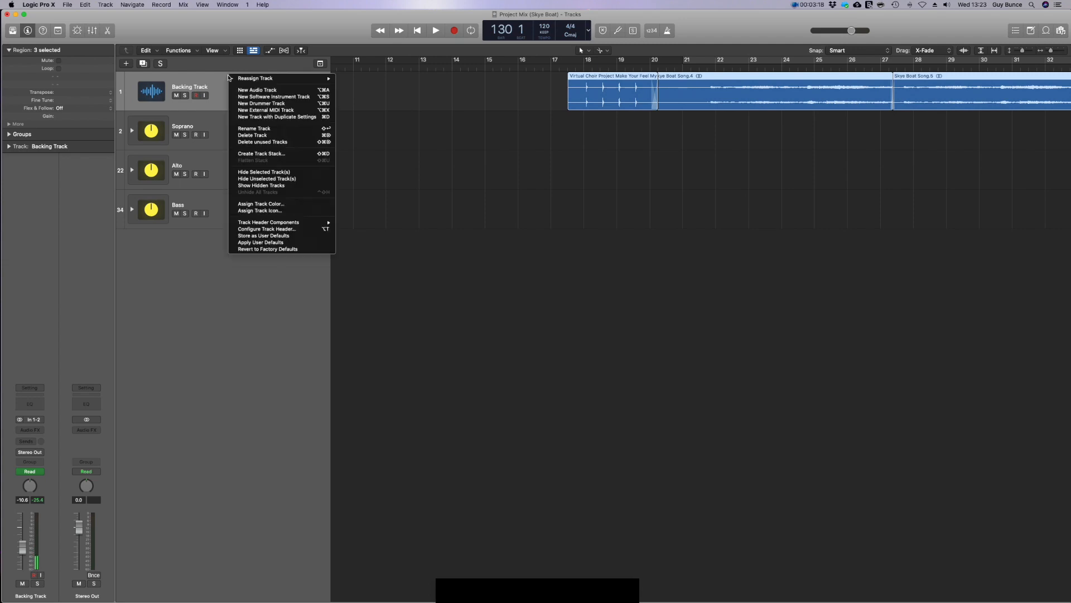
mouse_move(292, 223)
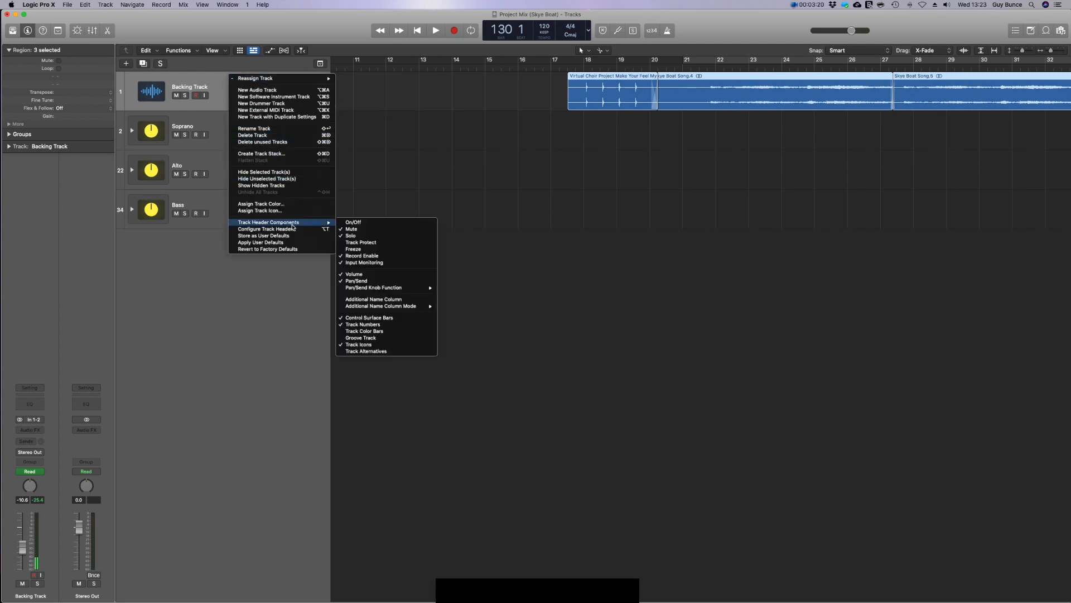
left_click(366, 249)
left_click(196, 95)
Try to move the Backing Track's count-in and Skye Boat Song regions to test the track protection.
left_click(606, 135)
left_click_drag(606, 88, 528, 83)
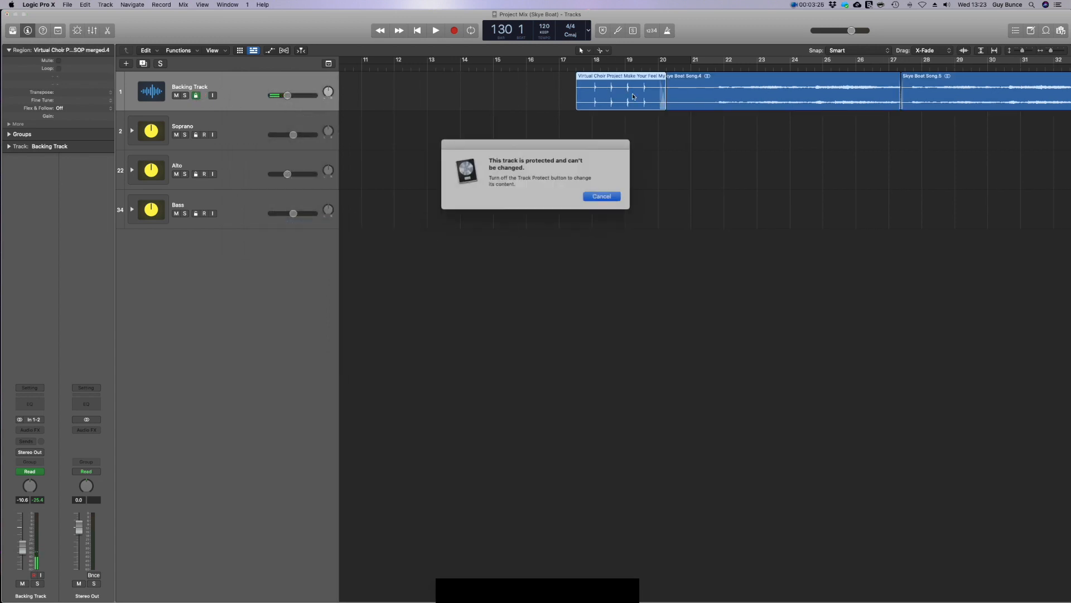
left_click(598, 195)
left_click_drag(711, 99, 669, 103)
left_click(600, 196)
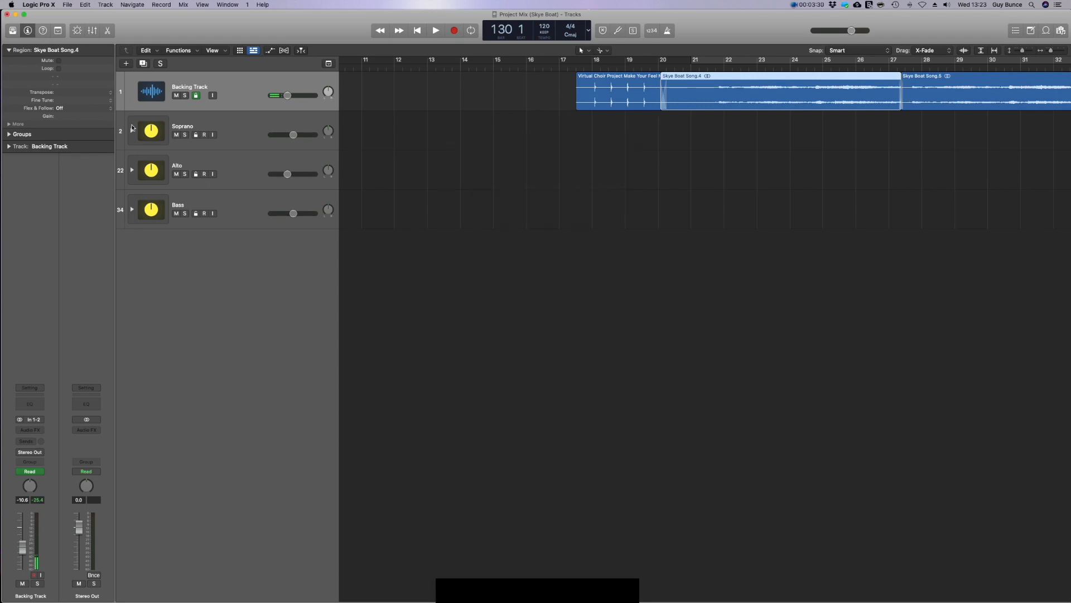
Expand the Soprano track stack and set the first SOP track's volume to 0.0 dB.
left_click(132, 131)
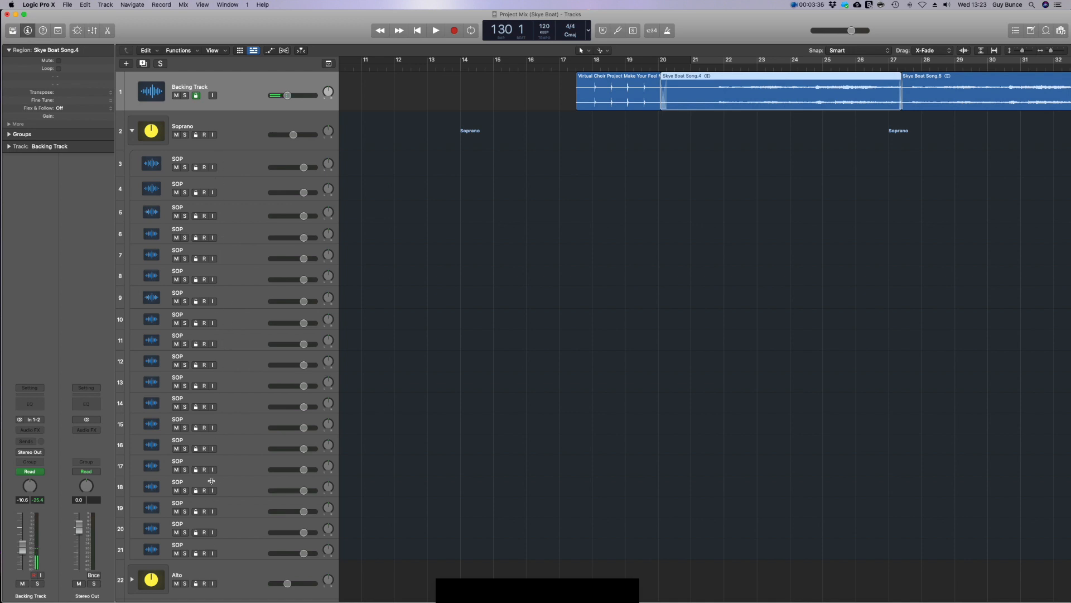
left_click_drag(303, 167, 328, 164)
left_click(252, 171)
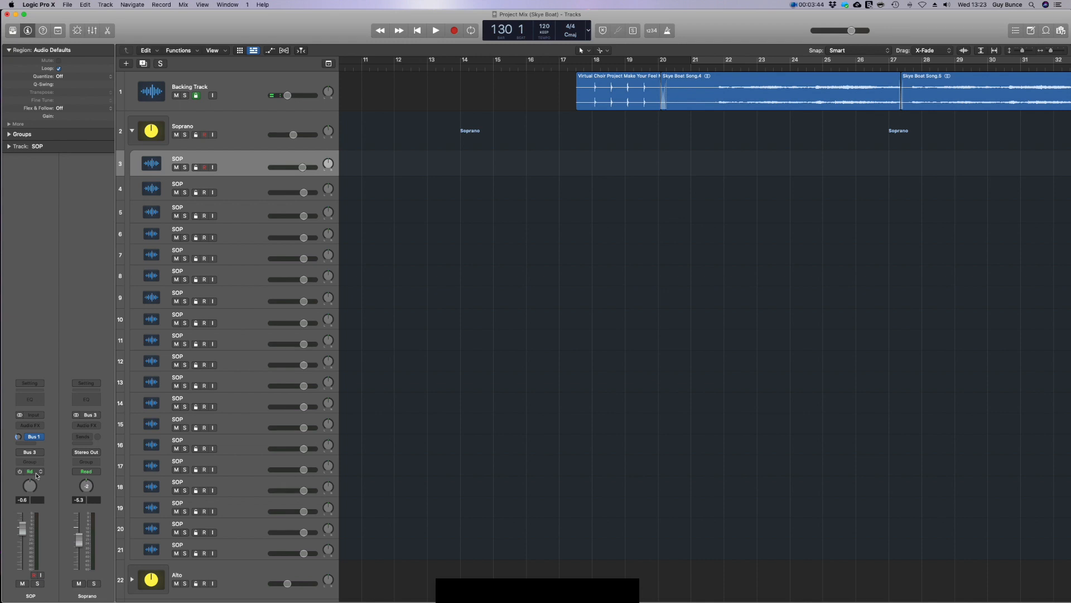
left_click_drag(303, 167, 328, 163)
Switch to the backing tracks project and copy the long SOP guide region that starts at about bar 27.
left_click_drag(202, 35, 268, 35)
left_click(62, 101)
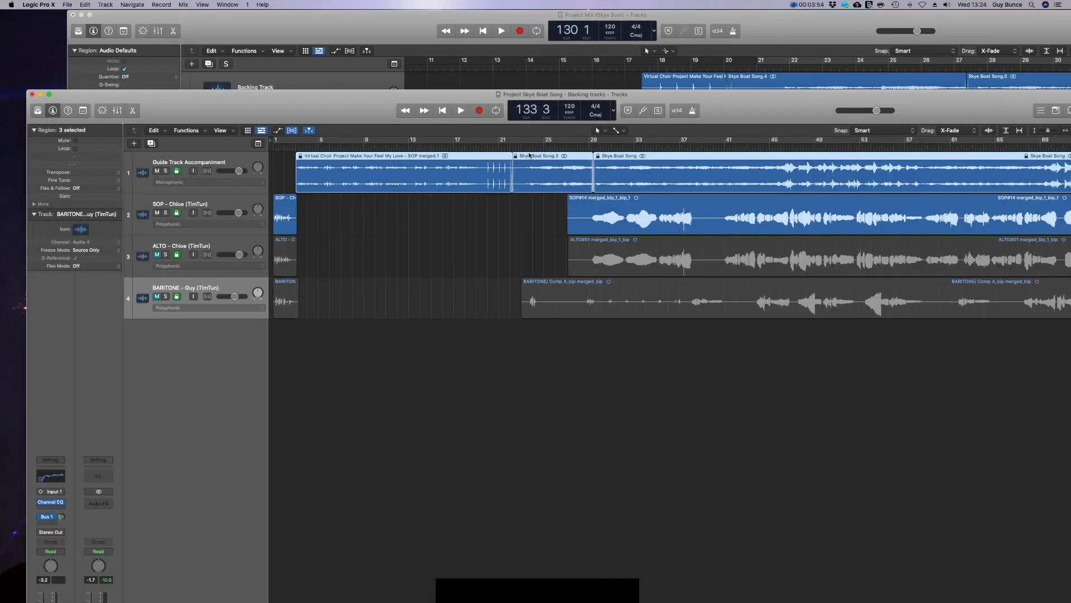
left_click(453, 217)
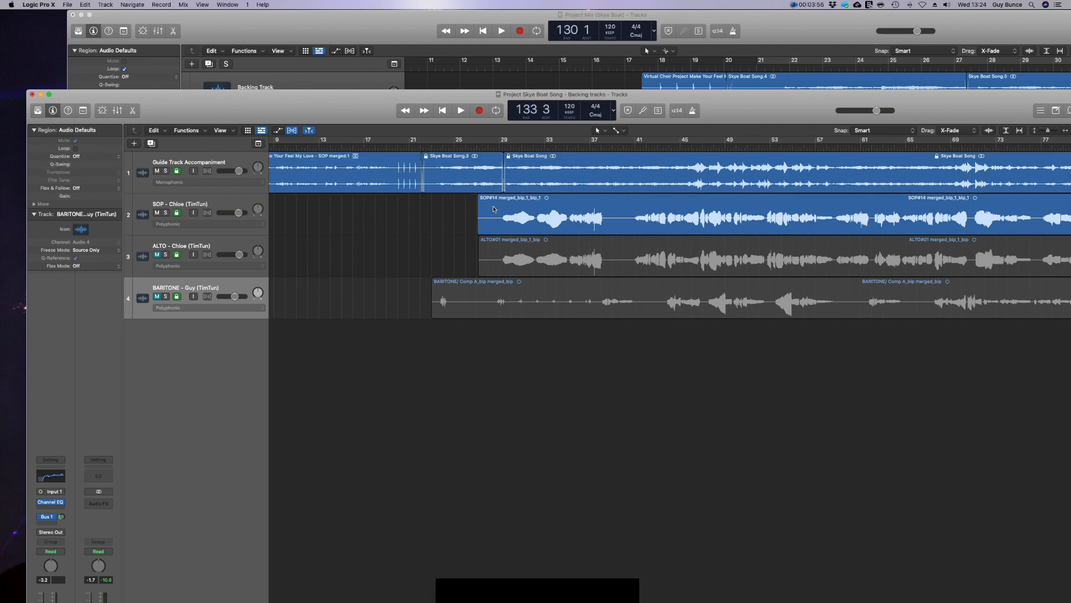
left_click_drag(1025, 117, 1048, 107)
left_click(1048, 107)
scroll(844, 185, "right", 5)
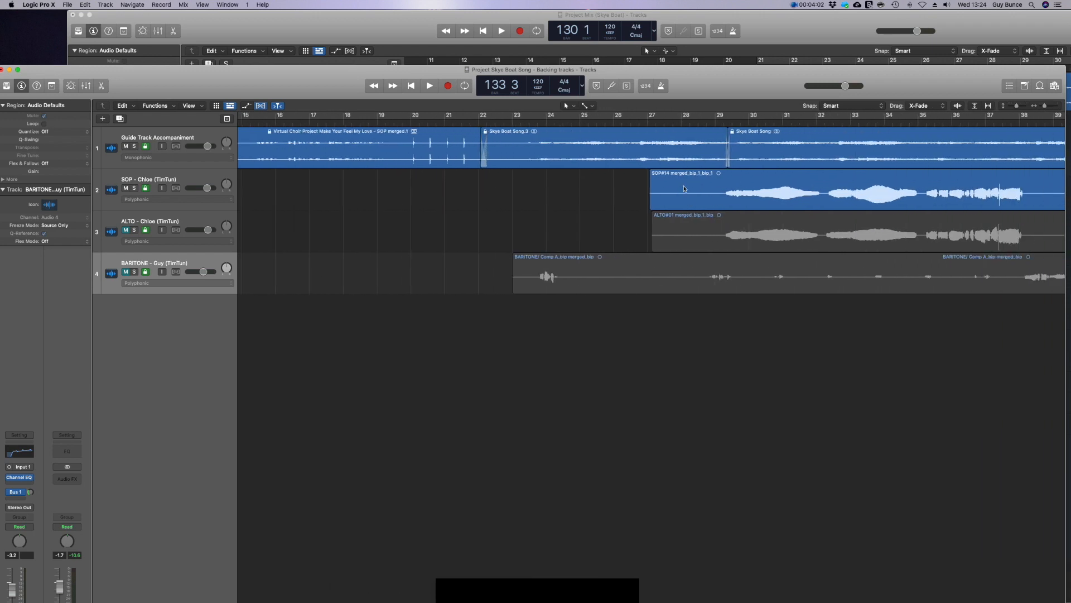
left_click(684, 187)
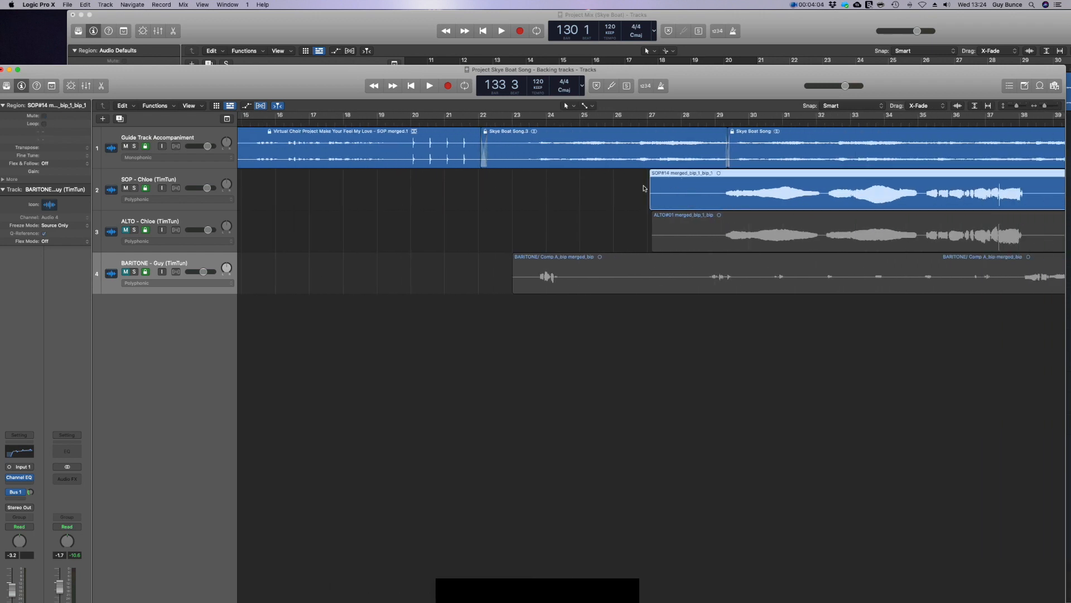
left_click(85, 5)
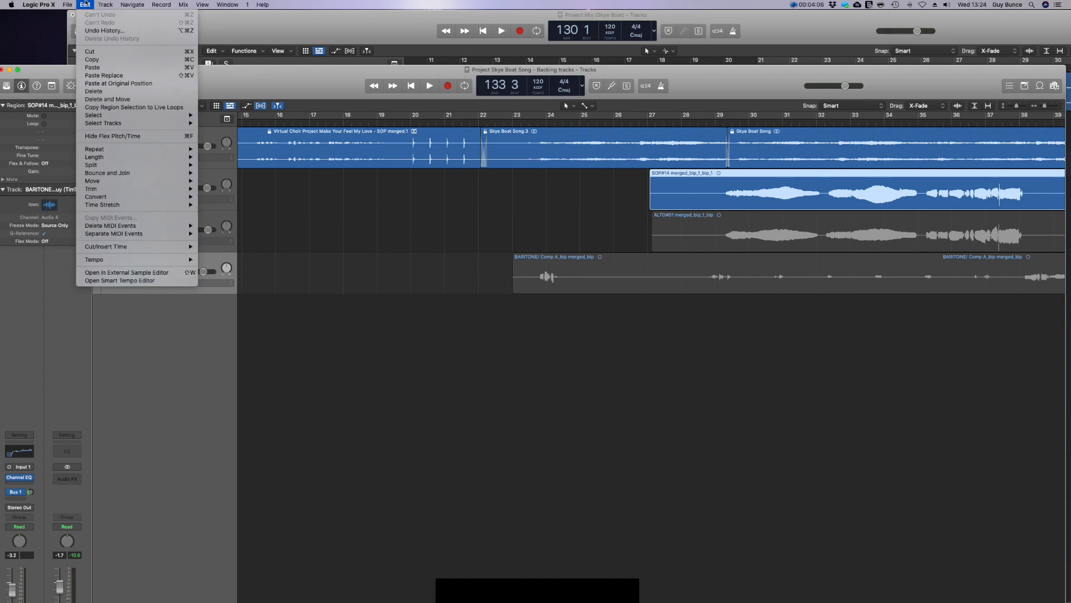
left_click(100, 59)
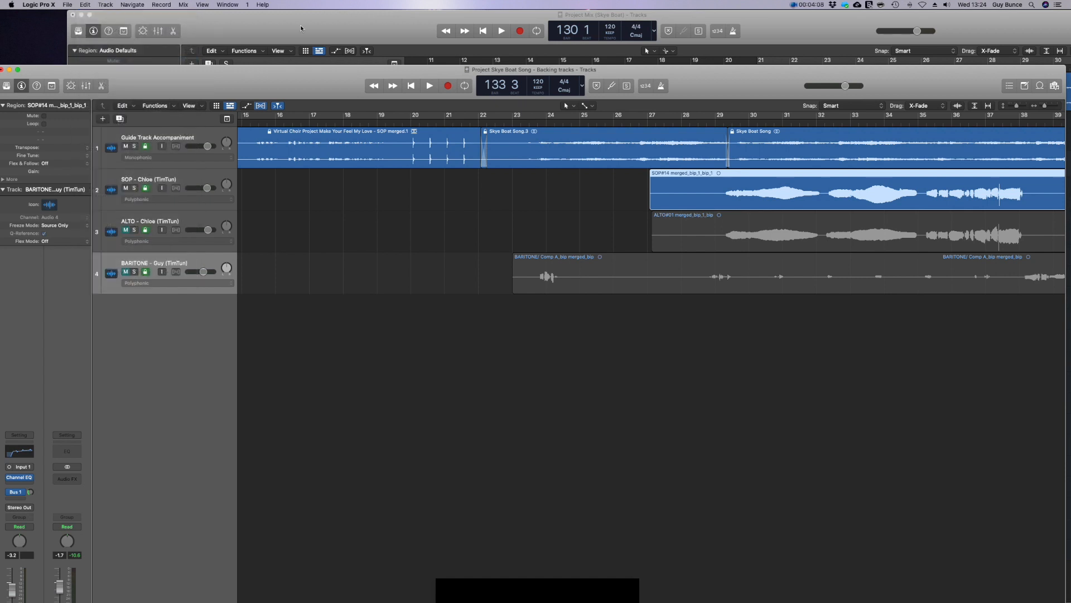
In the mix project, paste the copied soprano region at bar 24 on the first SOP track of the Soprano stack.
left_click(301, 24)
scroll(705, 107, "right", 5)
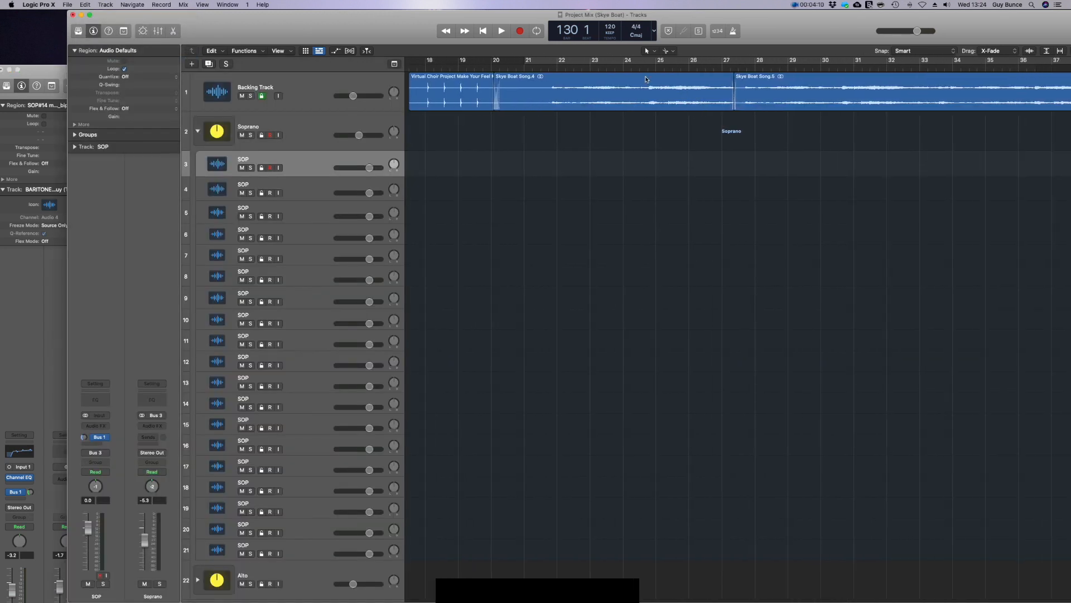
left_click(620, 68)
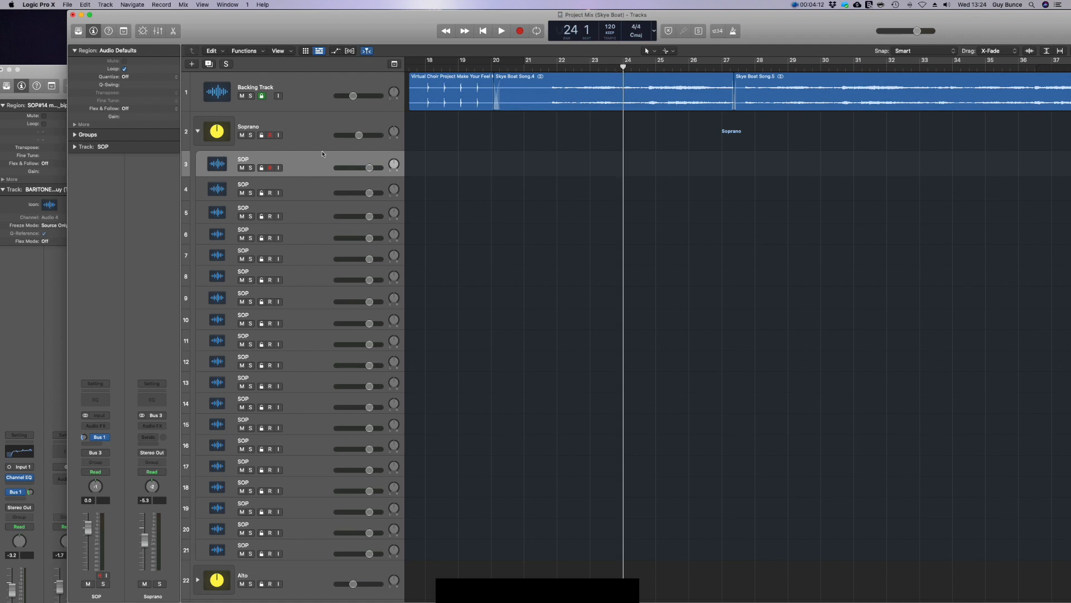
left_click(85, 4)
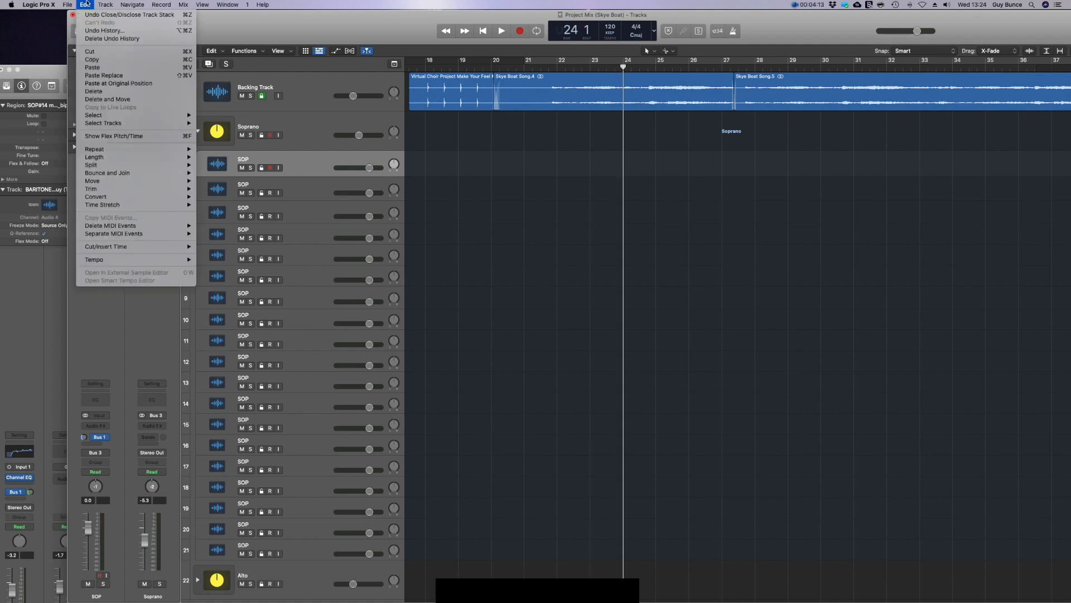
left_click(110, 69)
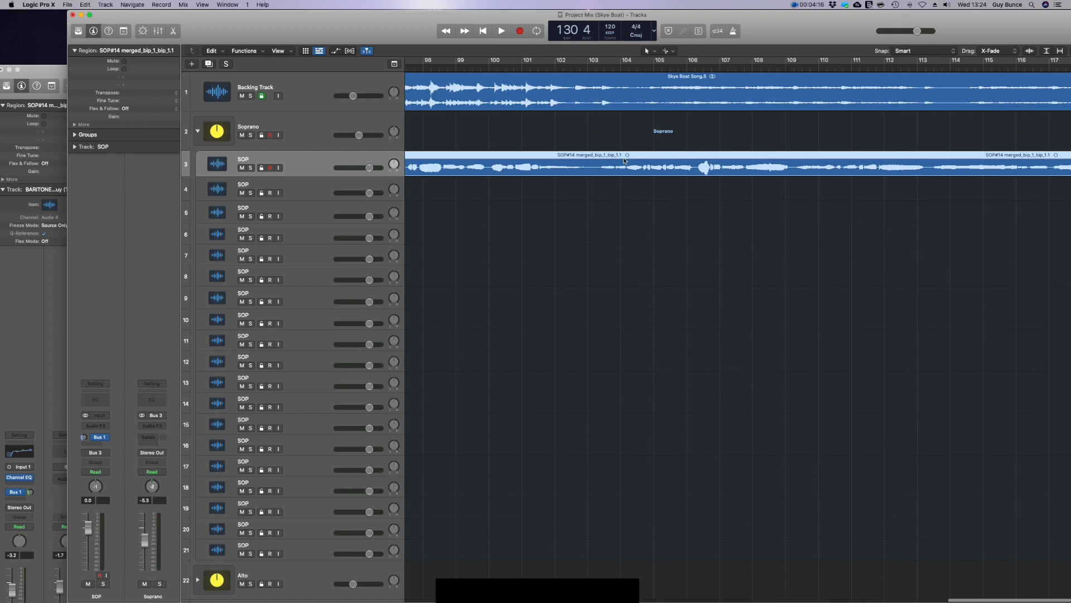
Move the soprano region to start just after bar 25, and raise the Backing Track and SOP volumes during playback, SOP to 3.8 dB.
left_click_drag(621, 159, 799, 157)
left_click(637, 67)
key("space")
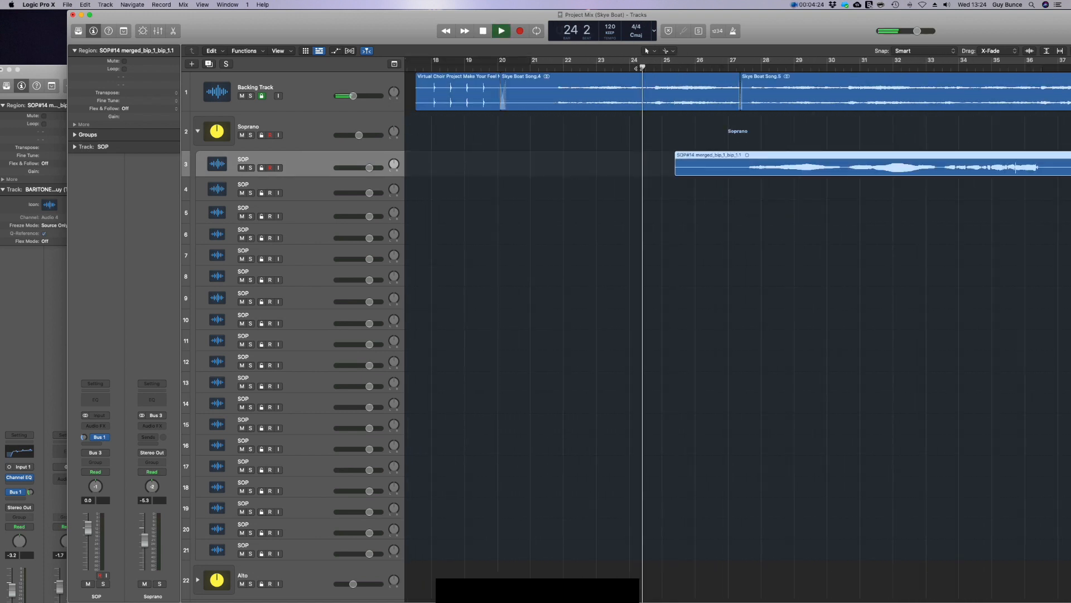
left_click_drag(353, 96, 377, 167)
key("space")
Shift the soprano region slightly earlier to start at about bar 25 and play from just before bar 27 to check its timing.
left_click_drag(701, 159, 693, 158)
left_click(724, 69)
key("space")
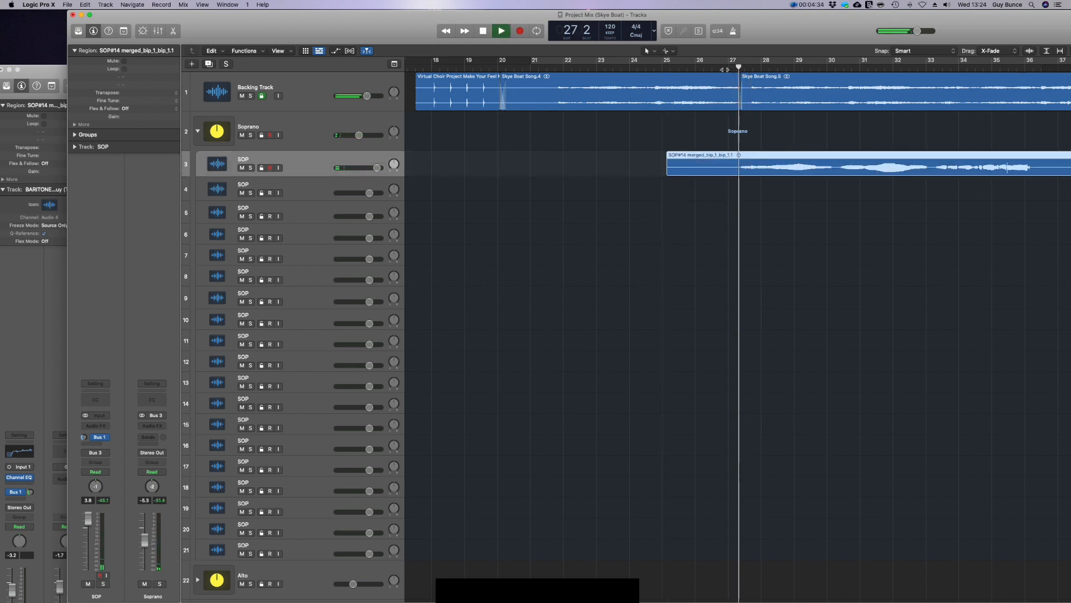
scroll(793, 96, "right", 5)
scroll(793, 96, "right", 4)
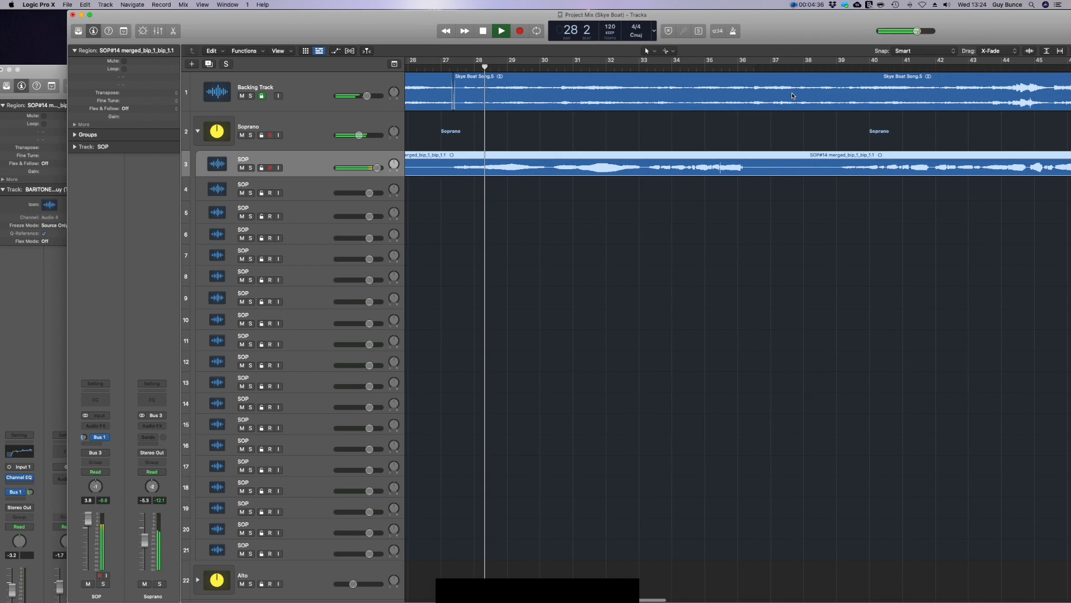
scroll(584, 148, "left", 5)
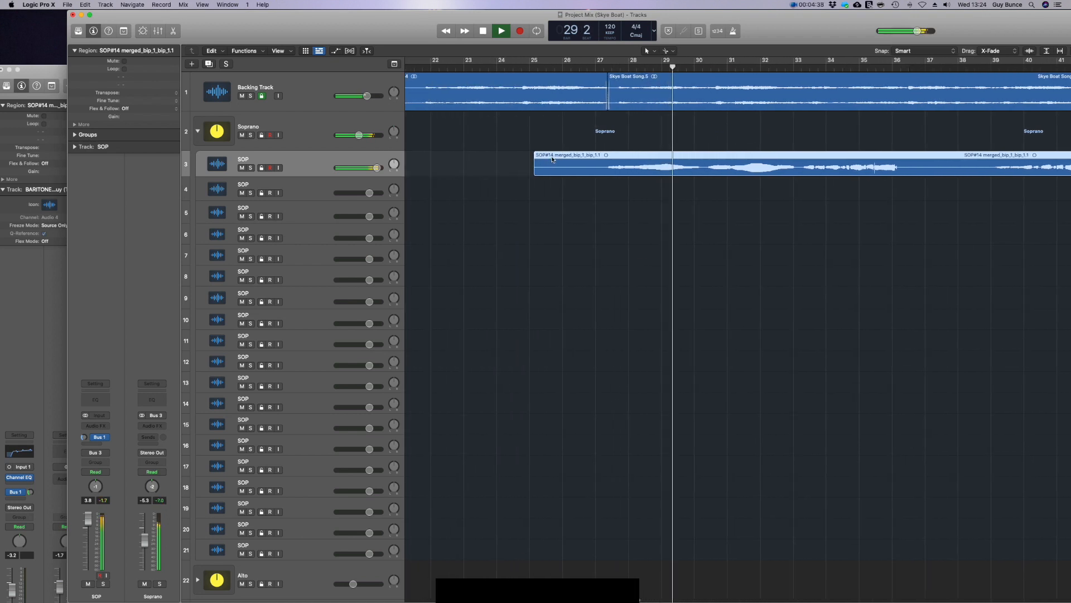
Nudge the soprano region a touch earlier than bar 25 and check its sync by playing from about bar 27 and bar 39.
key("space")
left_click_drag(551, 159, 549, 159)
double_click(596, 71)
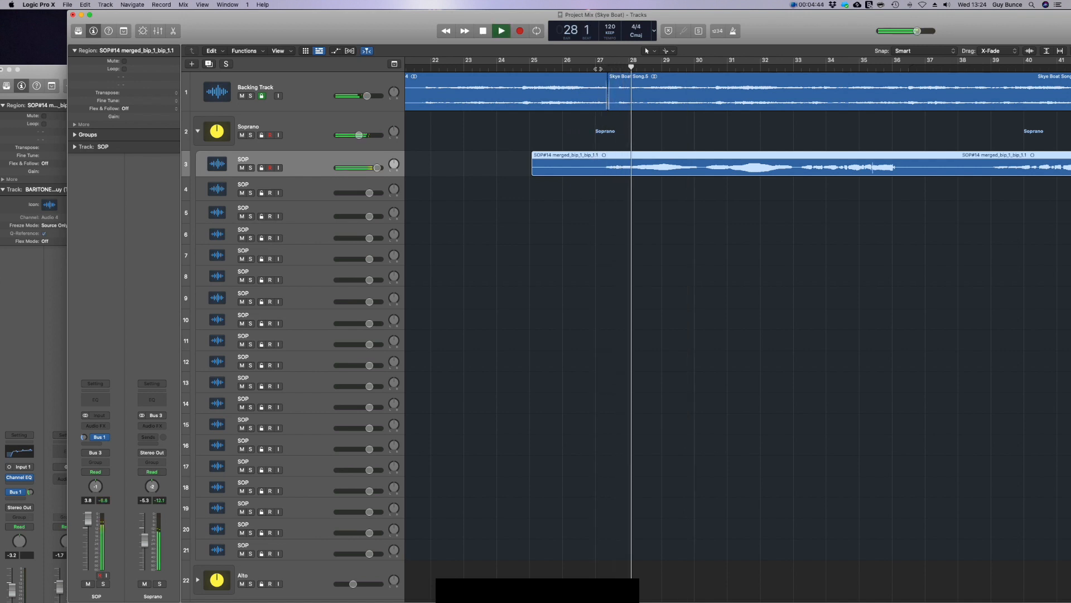
left_click(991, 66)
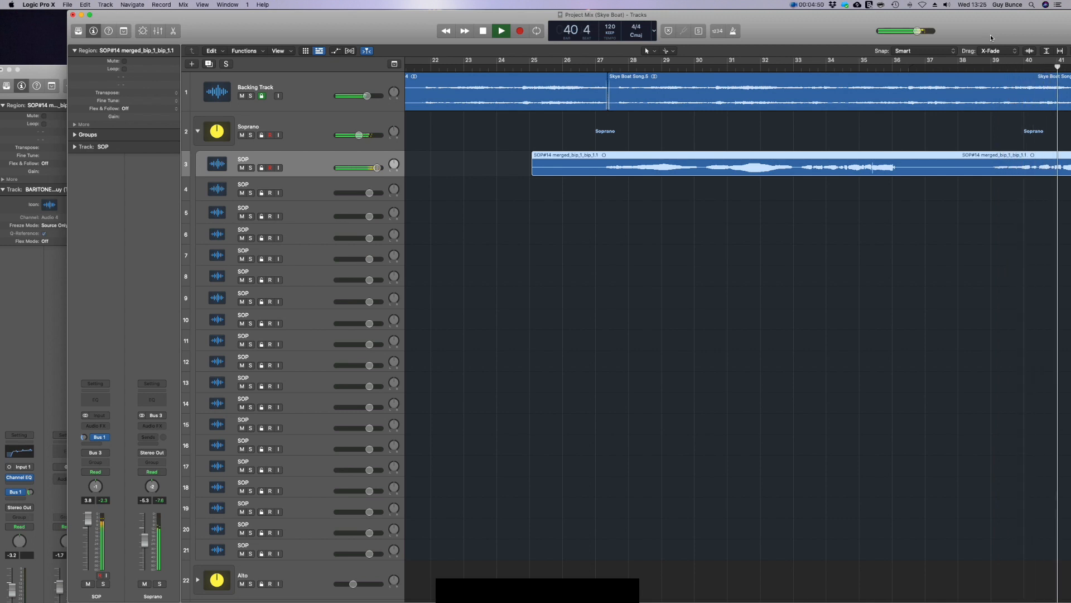
Stop playback, protect the first SOP track from recording, and collapse the Soprano stack.
key("space")
left_click(261, 168)
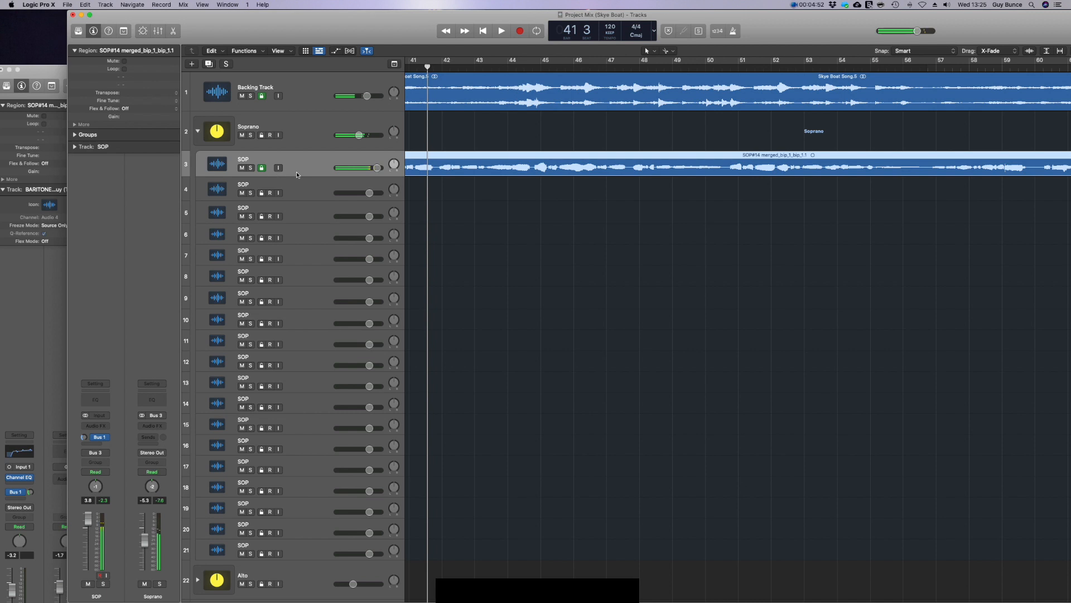
scroll(504, 166, "left", 2)
scroll(503, 166, "left", 5)
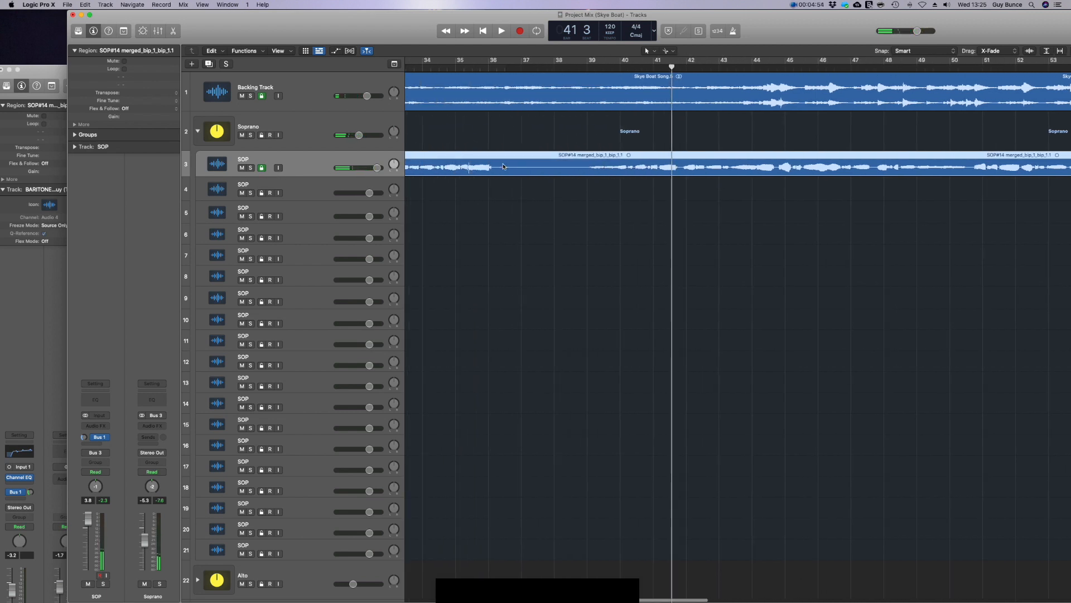
left_click(198, 133)
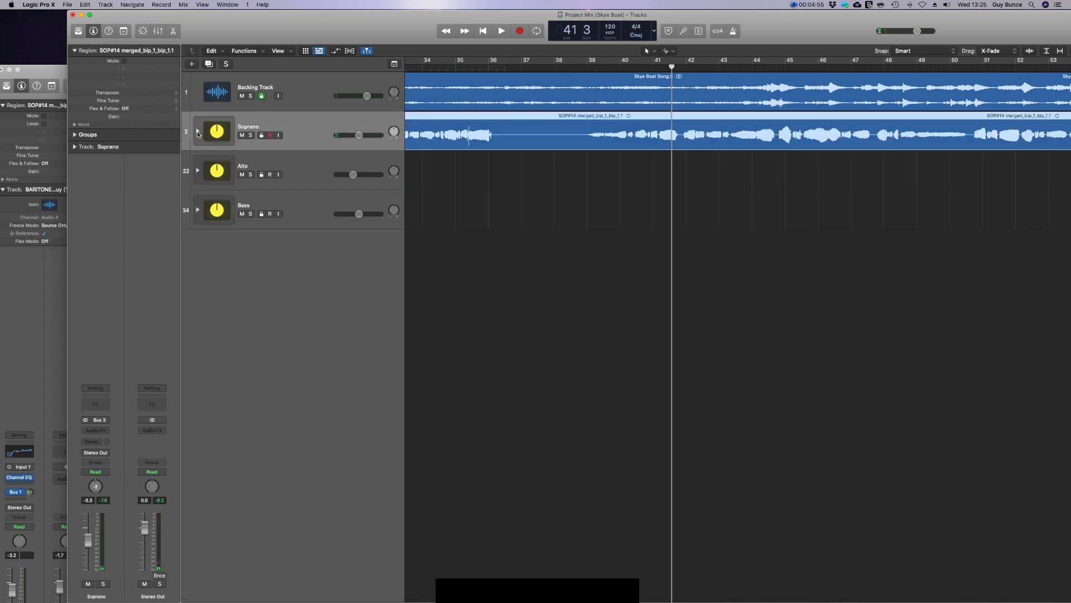
Expand the Alto stack and copy the alto guide region from the Skye Boat Song backing tracks project.
left_click(198, 171)
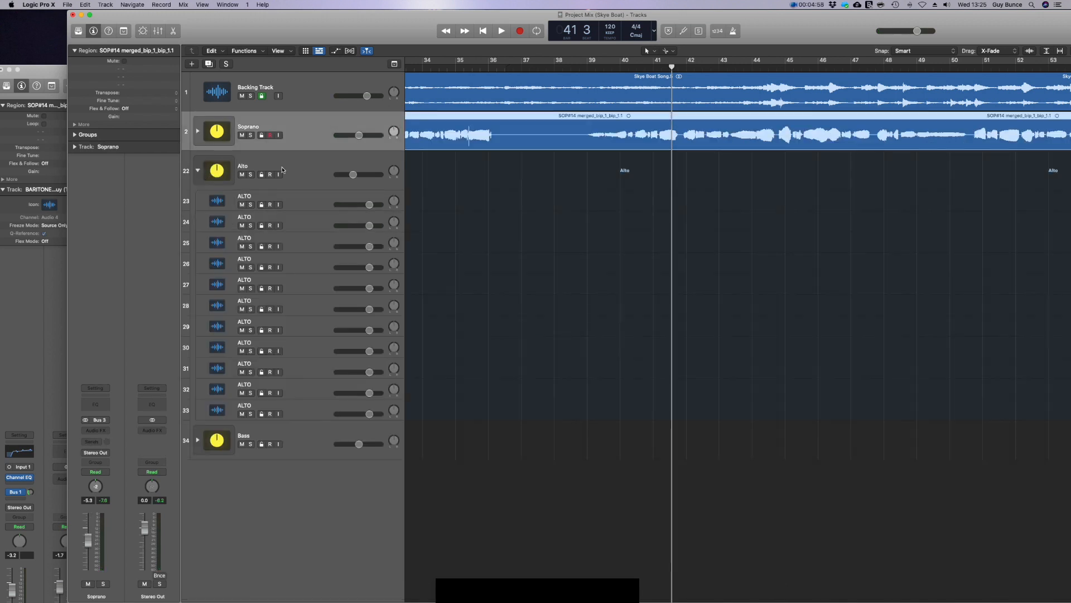
left_click(50, 76)
left_click(670, 237)
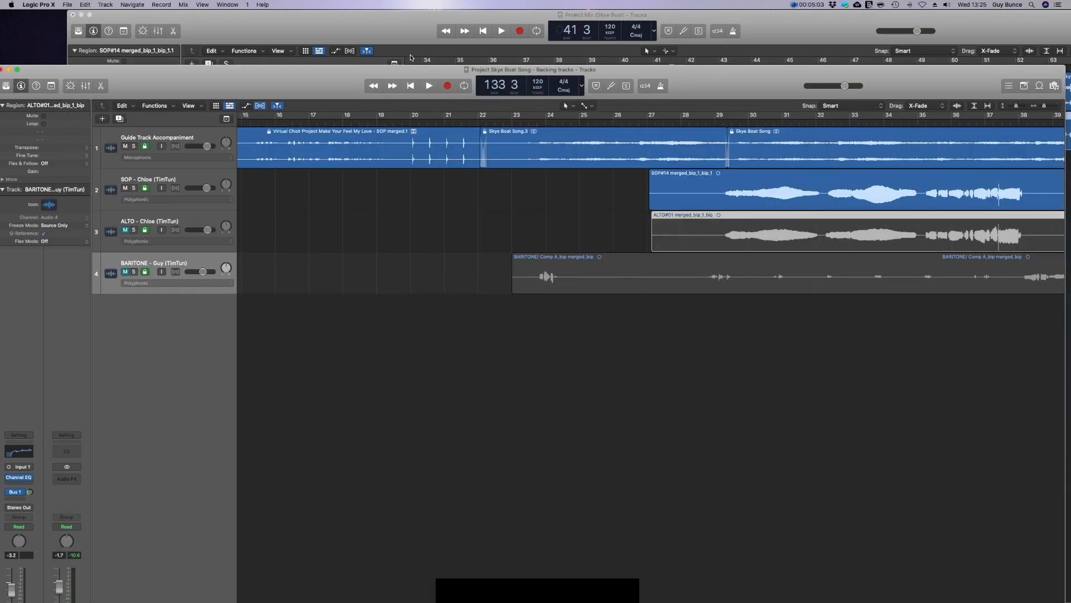
Back in the mix project, paste the copied alto region at bar 25 on the first ALTO track of the Alto stack.
left_click(399, 23)
left_click(297, 208)
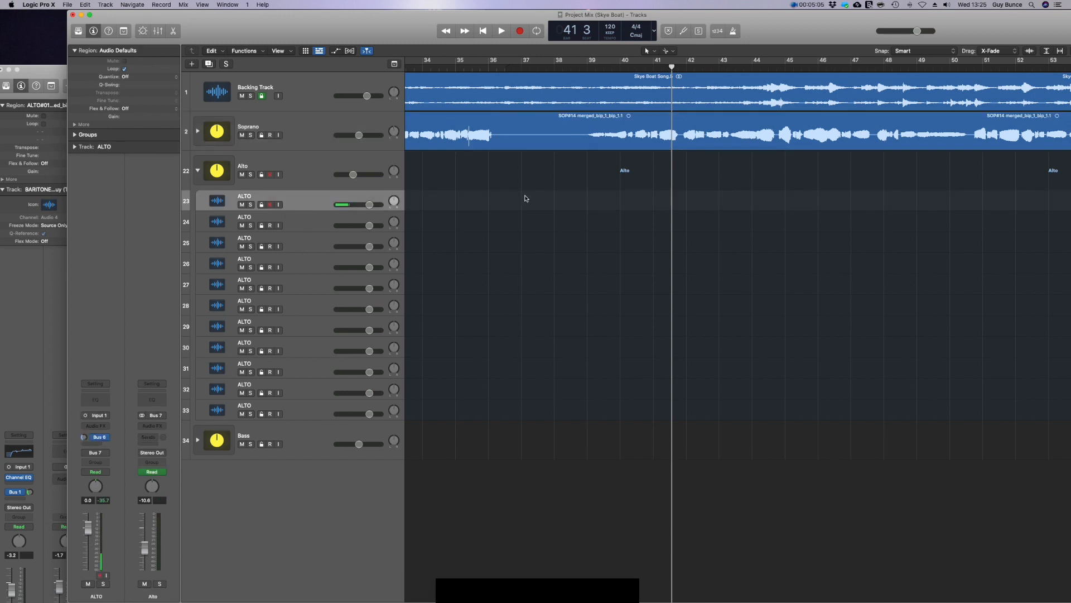
scroll(521, 185, "left", 10)
left_click(631, 68)
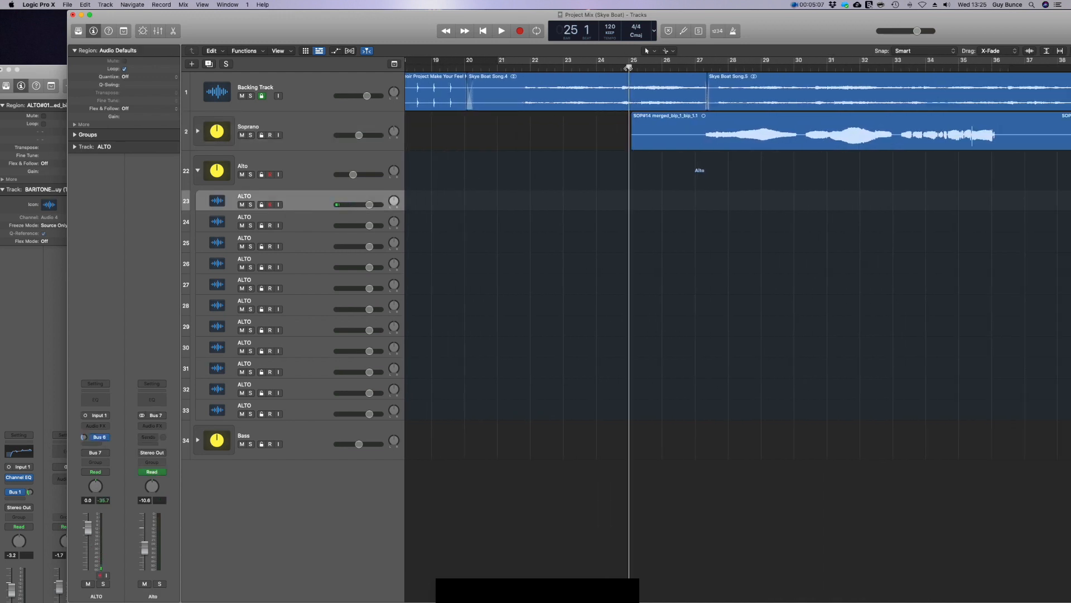
key("super+v")
scroll(601, 129, "left", 1)
scroll(600, 129, "left", 15)
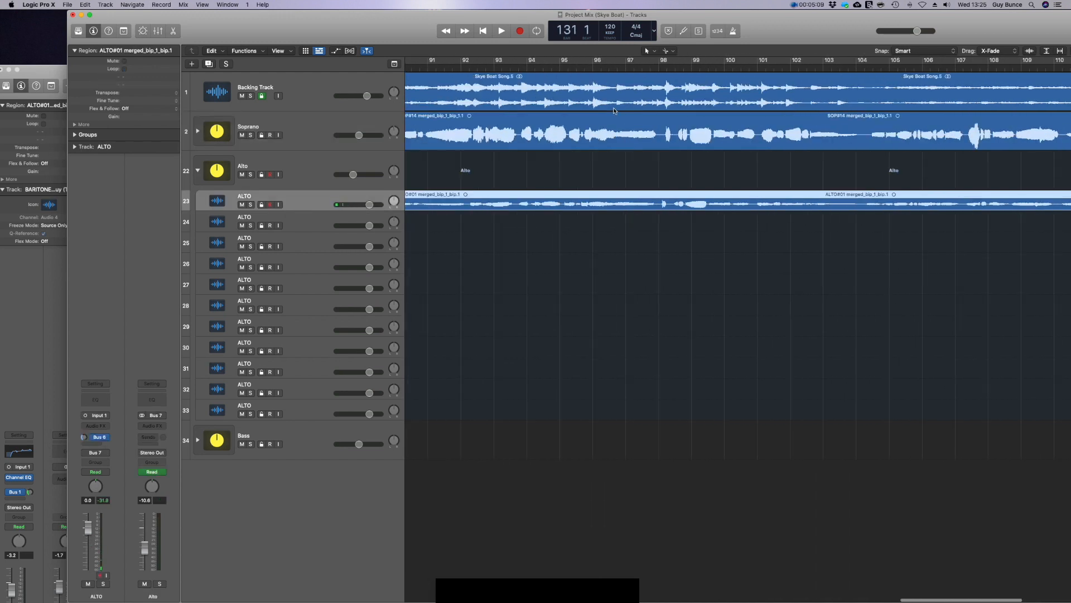
scroll(611, 106, "left", 8)
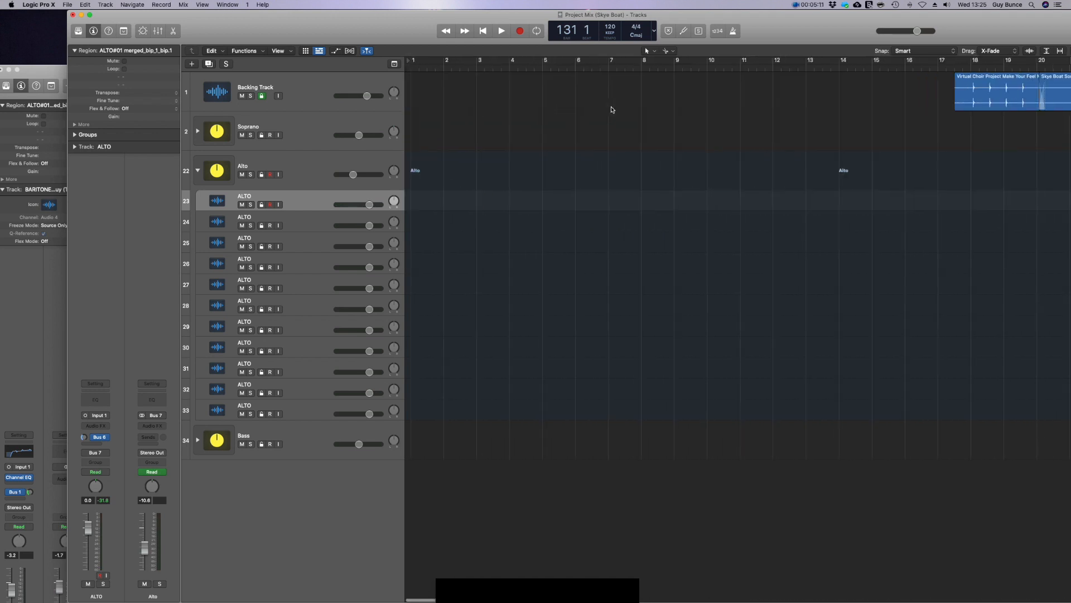
scroll(620, 116, "right", 3)
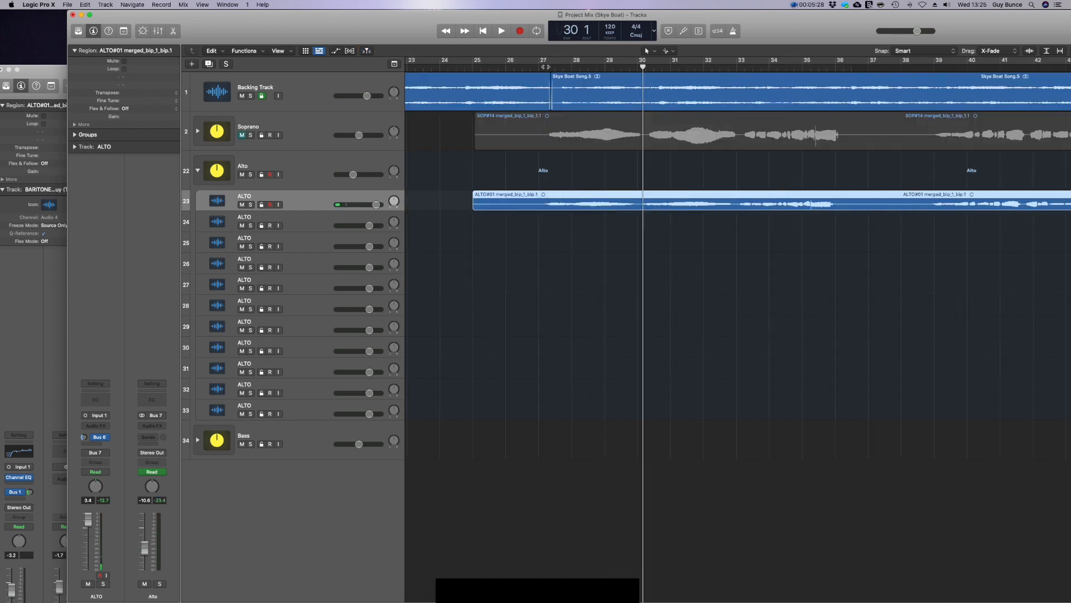
Shift the alto region slightly later to just after bar 25, raise the Alto stack volume to -3.0 dB, and check the timing by playback.
double_click(530, 67)
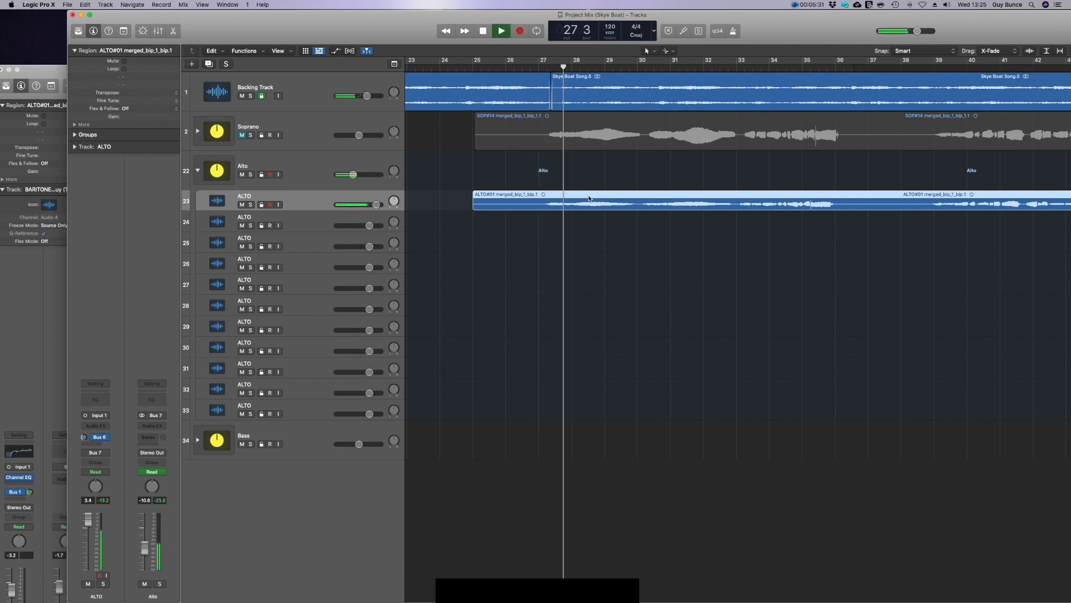
key("space")
left_click_drag(505, 205, 511, 205)
left_click_drag(353, 178, 363, 178)
left_click(538, 67)
key("space")
left_click(932, 66)
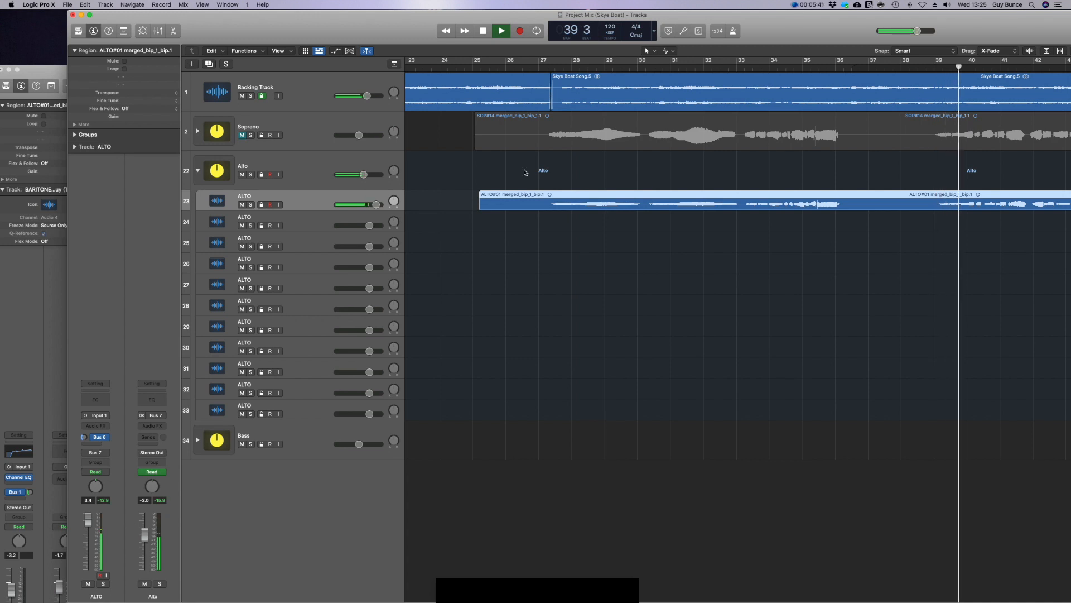
Move the alto region slightly earlier to about bar 25 and check its sync by playing from just after bar 38.
key("space")
left_click_drag(661, 197, 703, 196)
left_click(921, 69)
key("space")
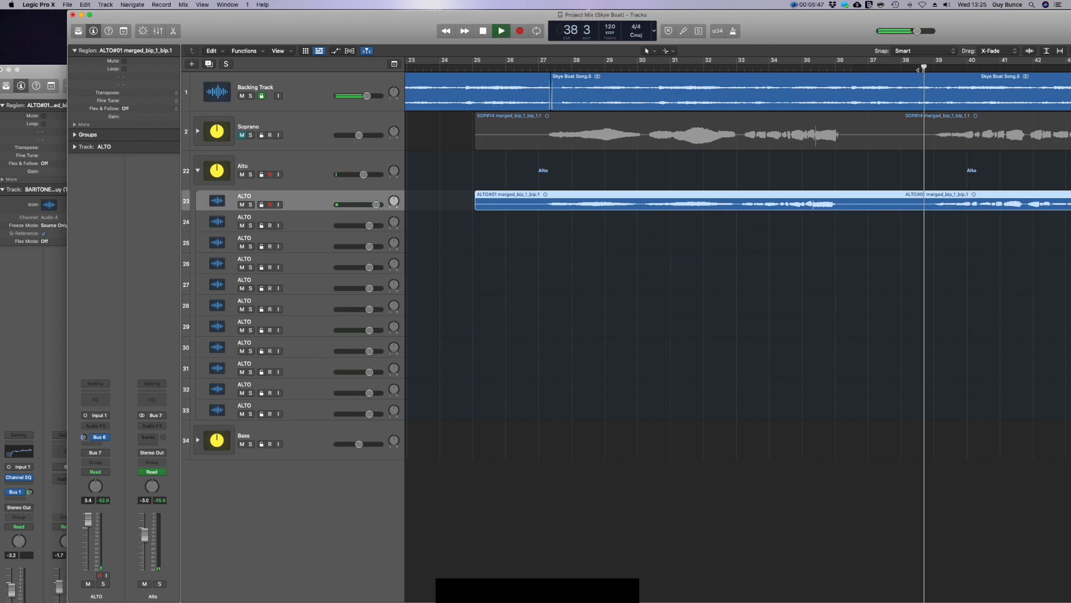
key("space")
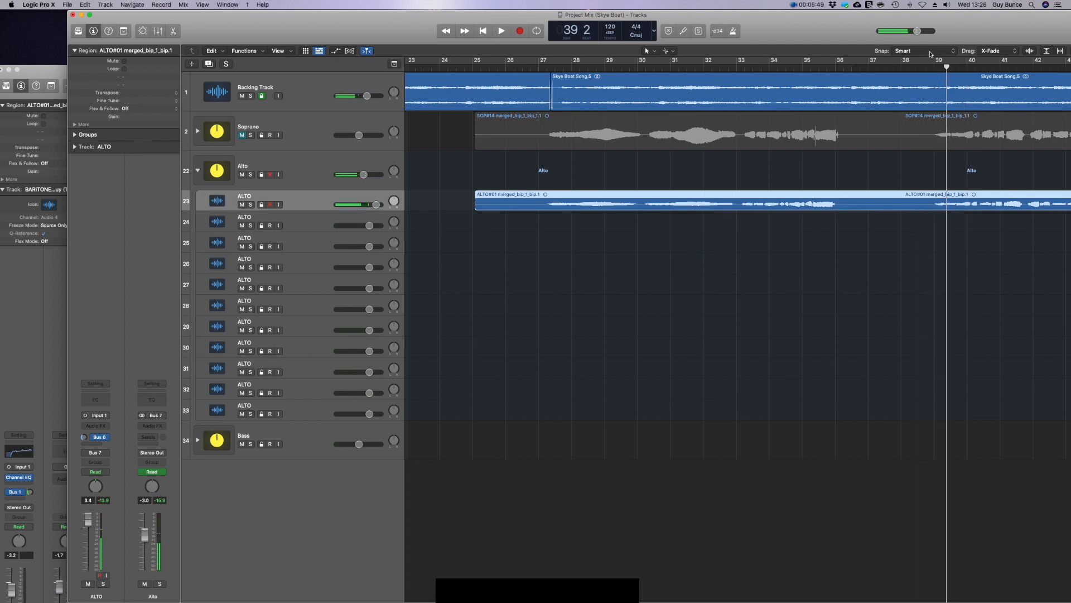
Zoom in around bar 39, nudge the alto region slightly later, and play from just before bar 39 to check its sync.
left_click_drag(1033, 40, 955, 25)
left_click_drag(1049, 51, 1051, 53)
left_click_drag(892, 196, 899, 196)
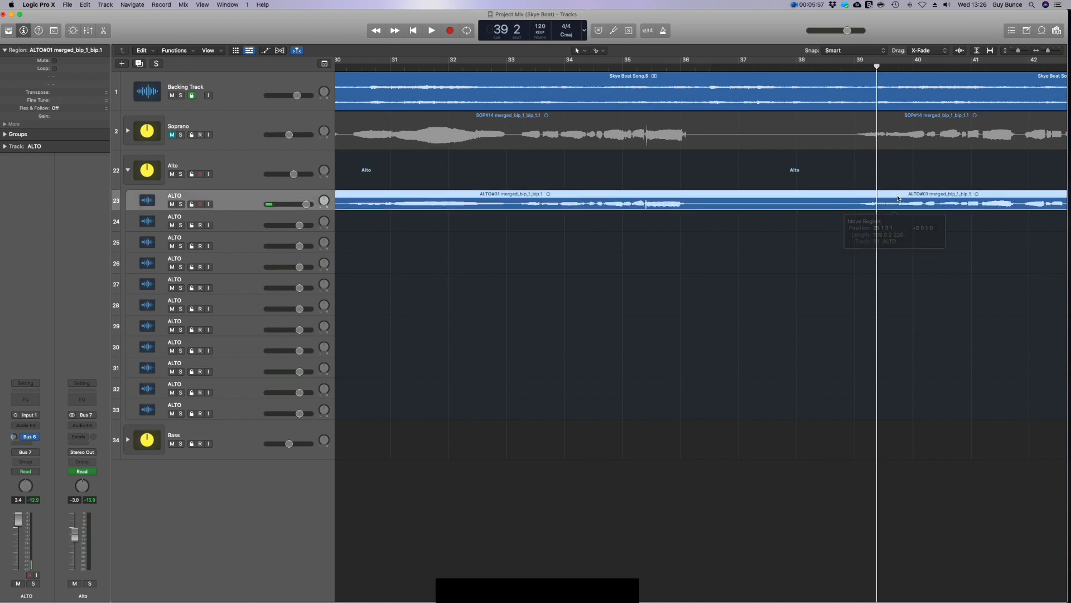
left_click(848, 66)
key("space")
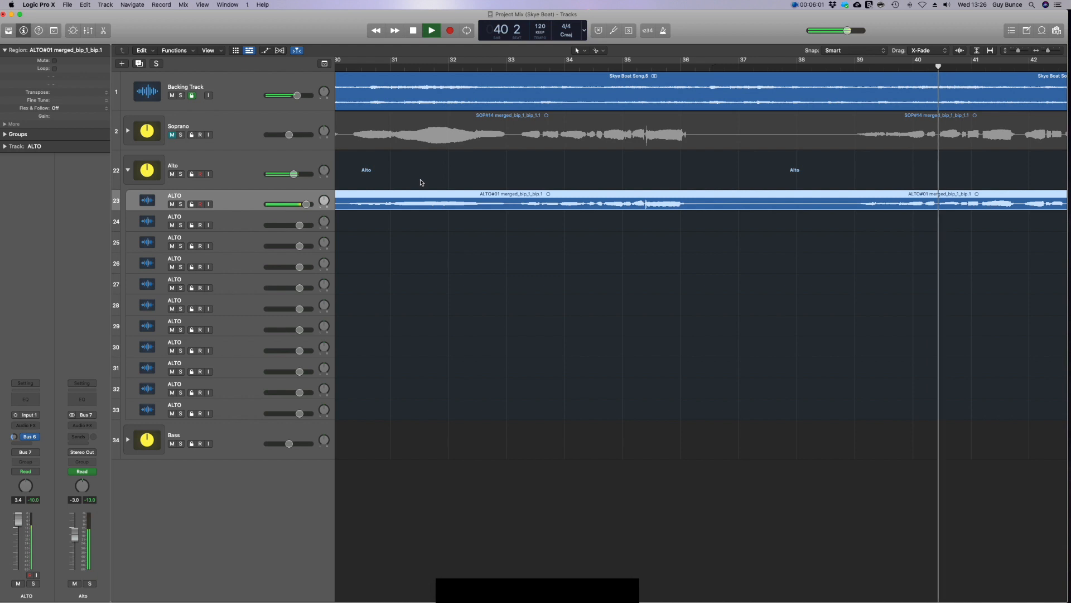
scroll(422, 176, "left", 15)
scroll(423, 177, "right", 10)
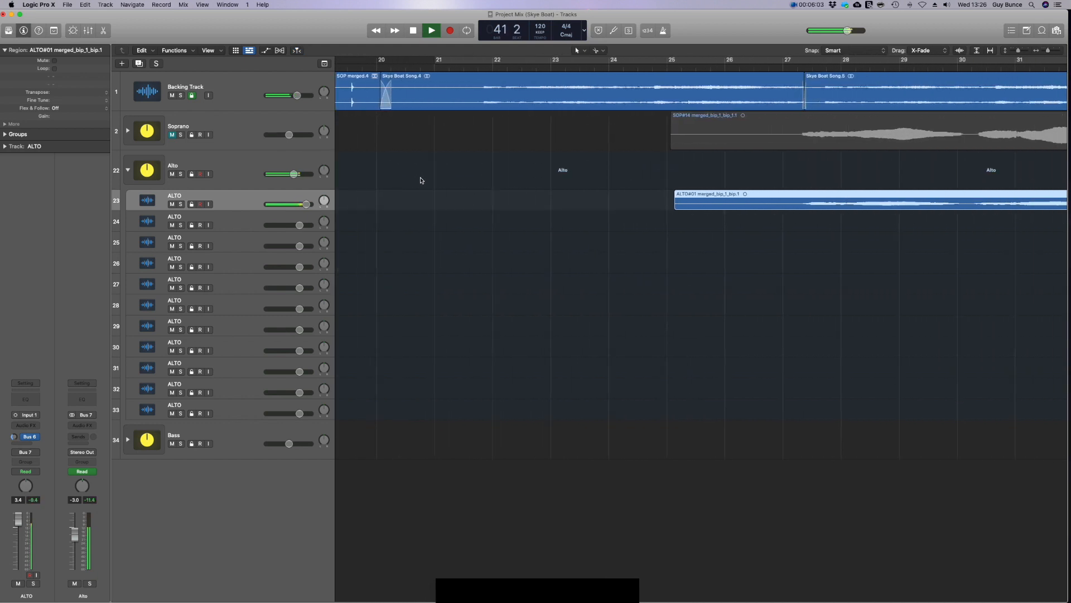
Stop playback, protect and mute the first ALTO track, mute the Alto stack, and collapse it.
key("space")
left_click(192, 205)
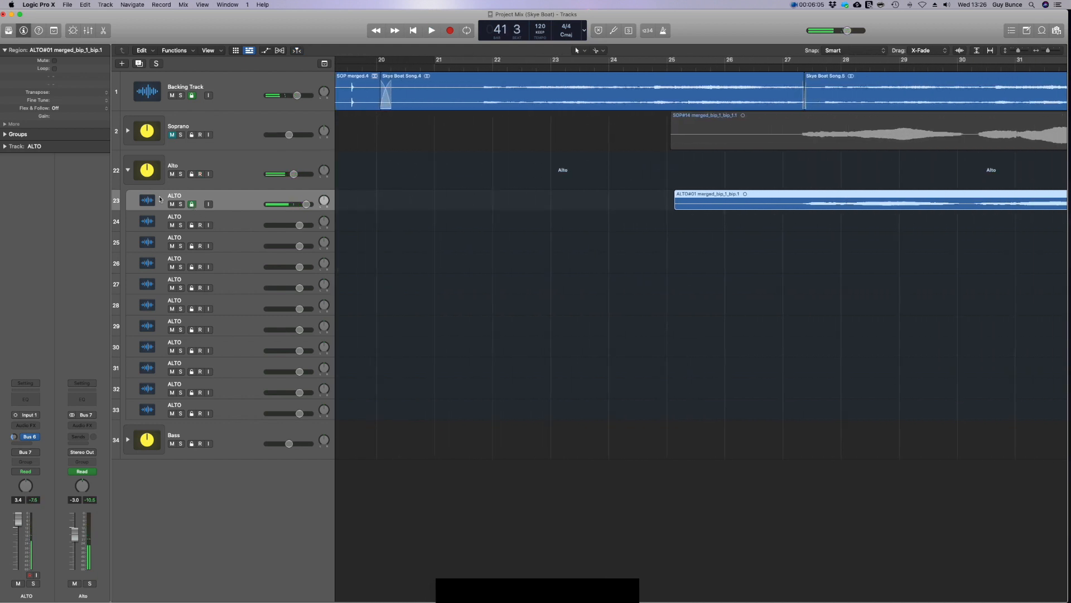
left_click(172, 204)
left_click(172, 175)
left_click(128, 170)
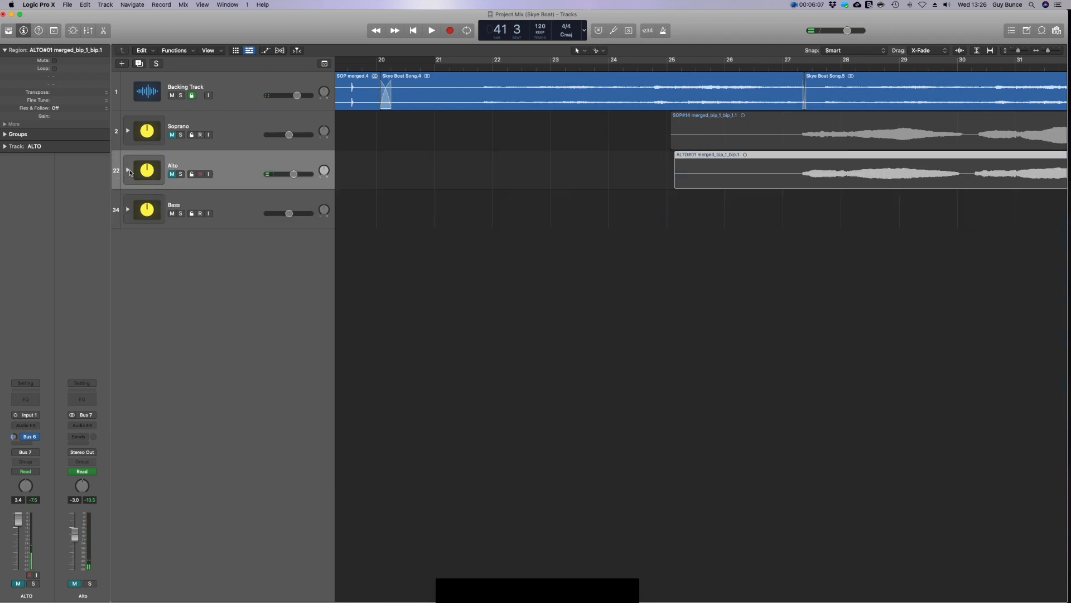
Rename the Bass stack to Baritone and expand it.
double_click(173, 205)
type("Baritone")
key("Return")
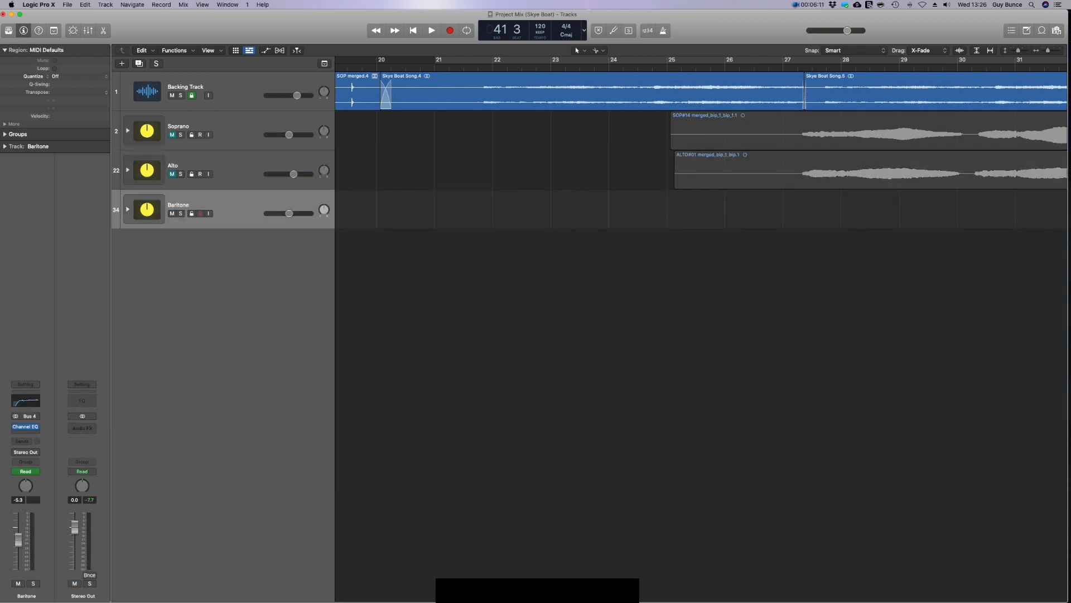
left_click(127, 210)
Copy the baritone region from the backing tracks project to the first BASS track in the mix, starting just before bar 36.
left_click_drag(169, 35, 343, 39)
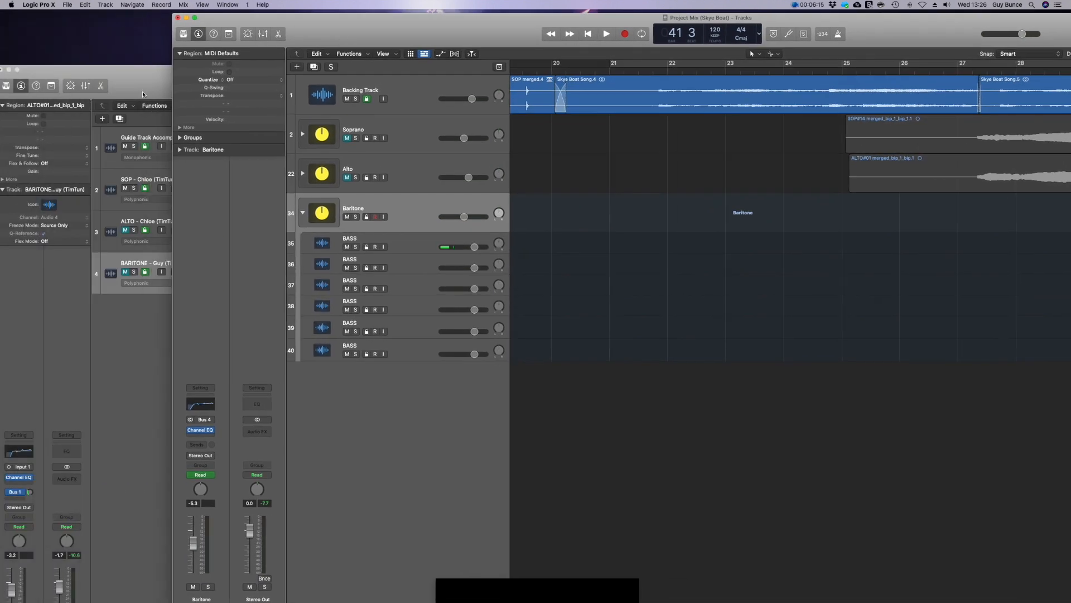
left_click(144, 85)
left_click(540, 299)
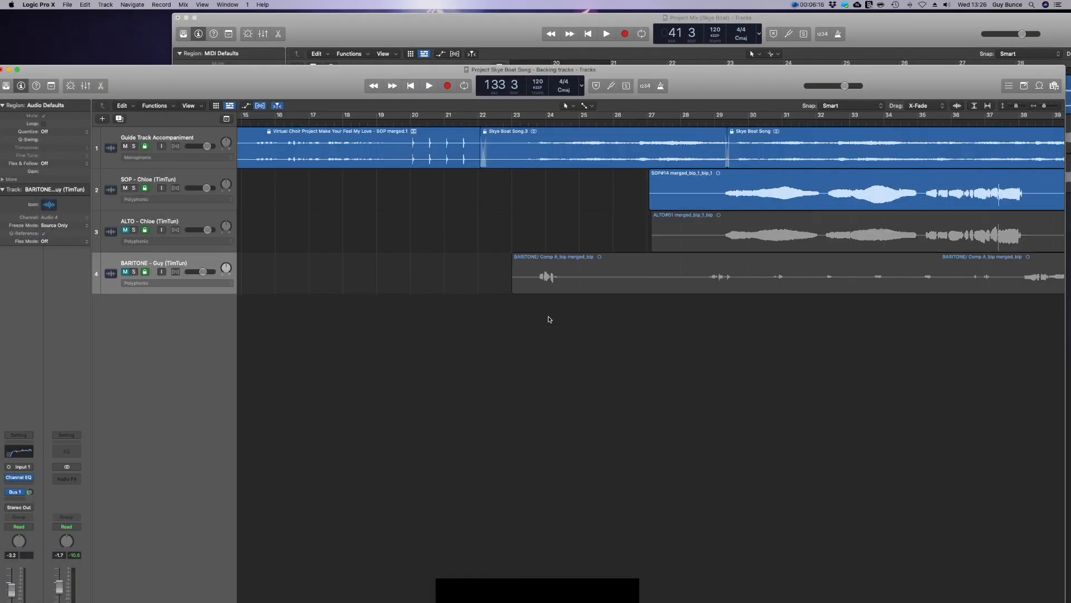
left_click(538, 270)
left_click_drag(536, 271, 638, 240)
key("space")
Close the backing tracks project without saving, bring the mix project back into full view, and zoom out its timeline.
left_click_drag(530, 243, 737, 250)
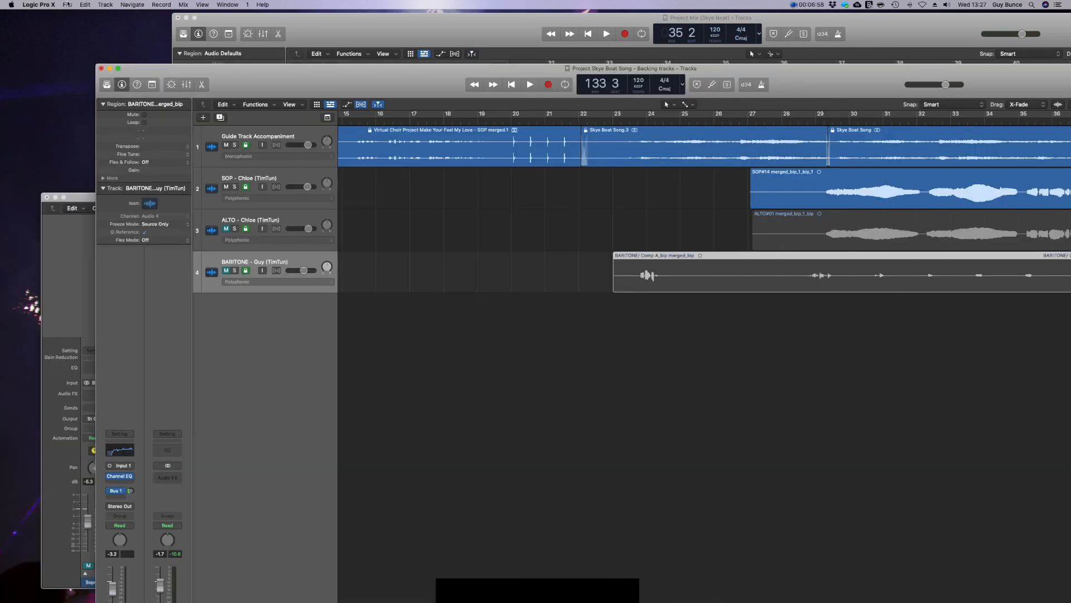
left_click(67, 4)
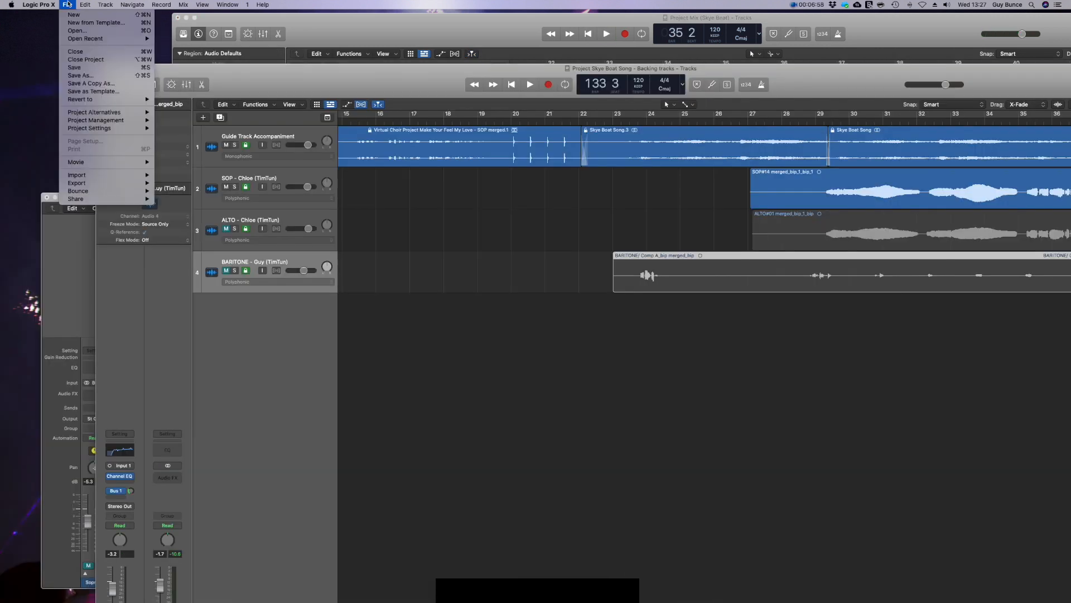
left_click(84, 64)
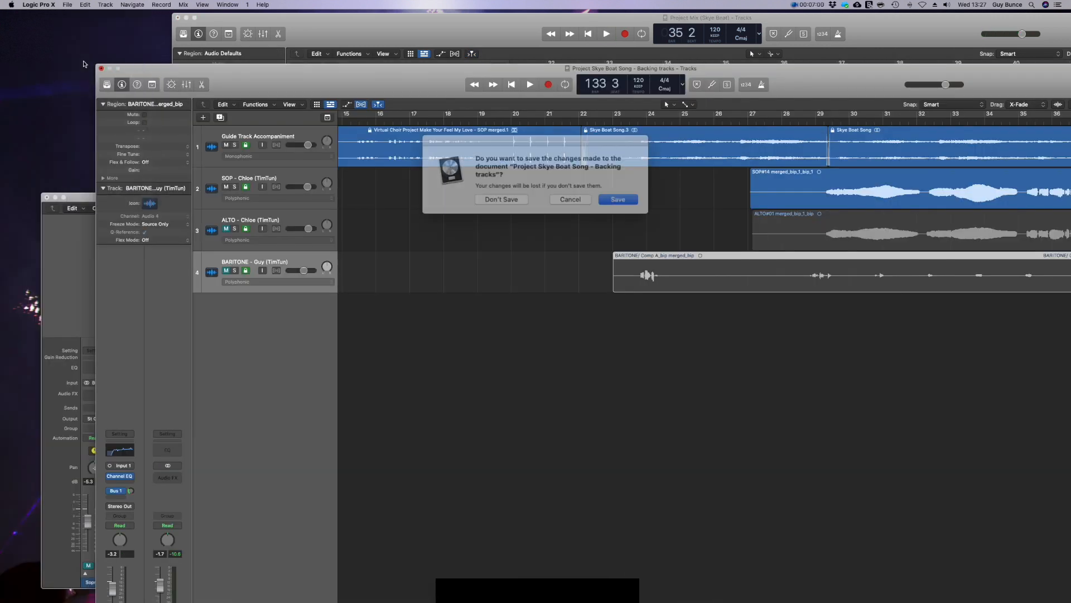
left_click(512, 196)
left_click_drag(461, 28, 289, 22)
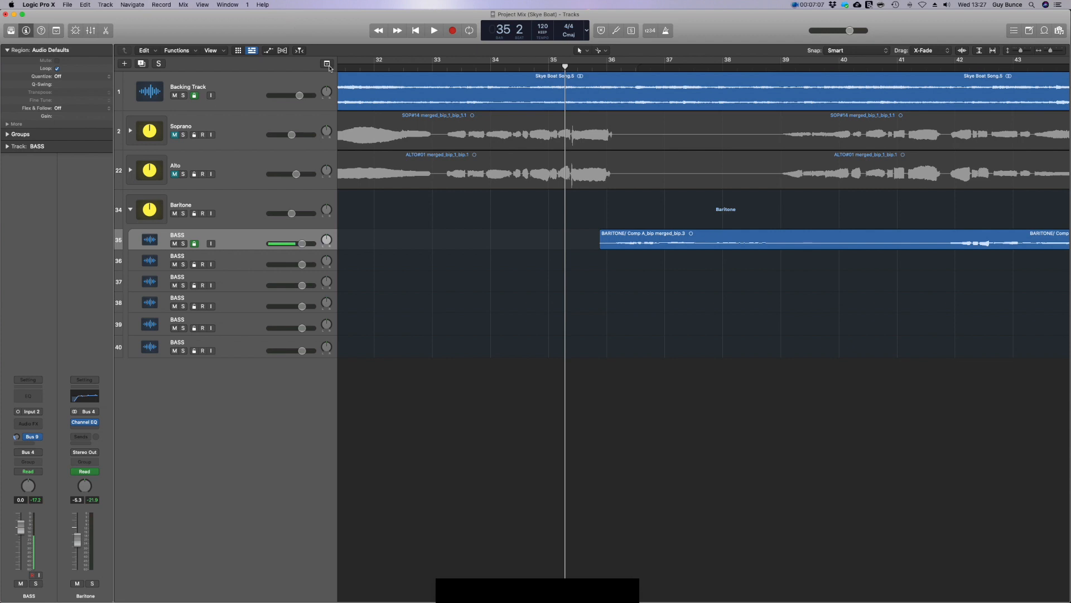
left_click_drag(1053, 51, 1048, 51)
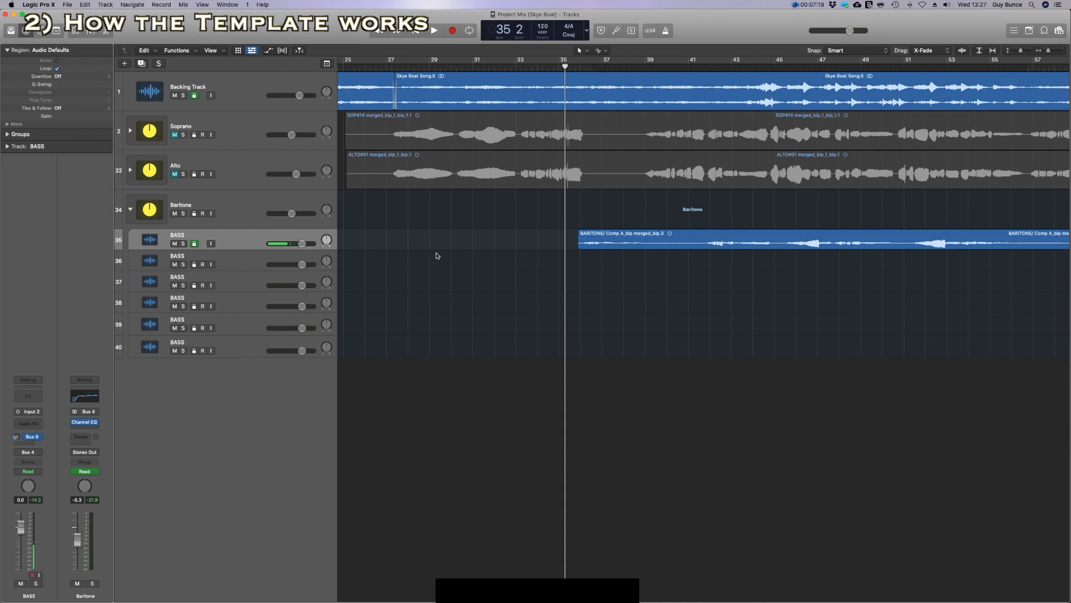
Collapse the Baritone stack and briefly show the tracks inside the Alto stack.
left_click(130, 210)
left_click(130, 210)
left_click(130, 210)
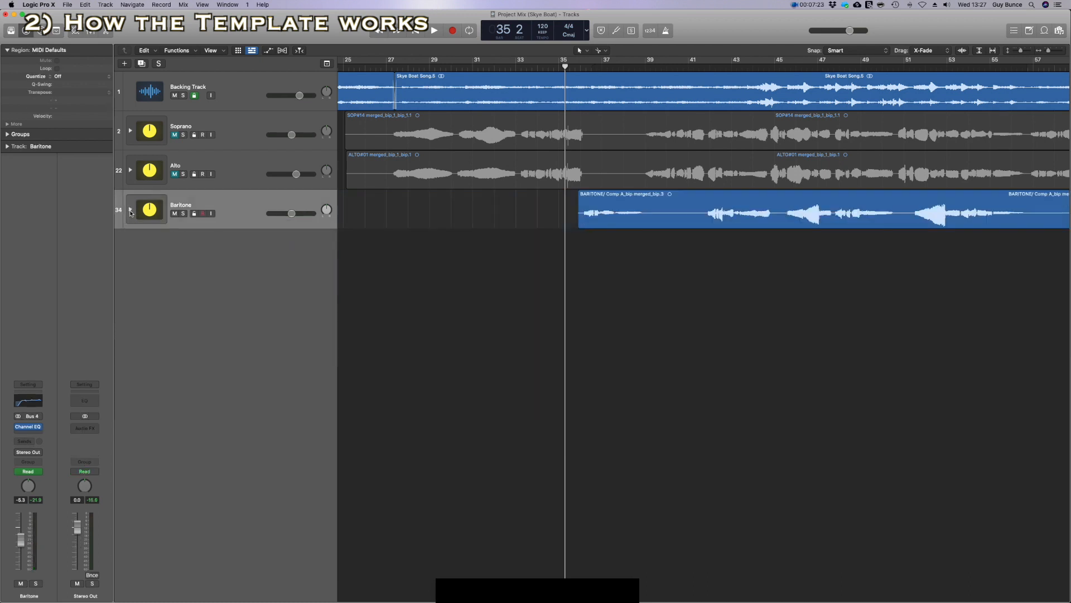
left_click(130, 170)
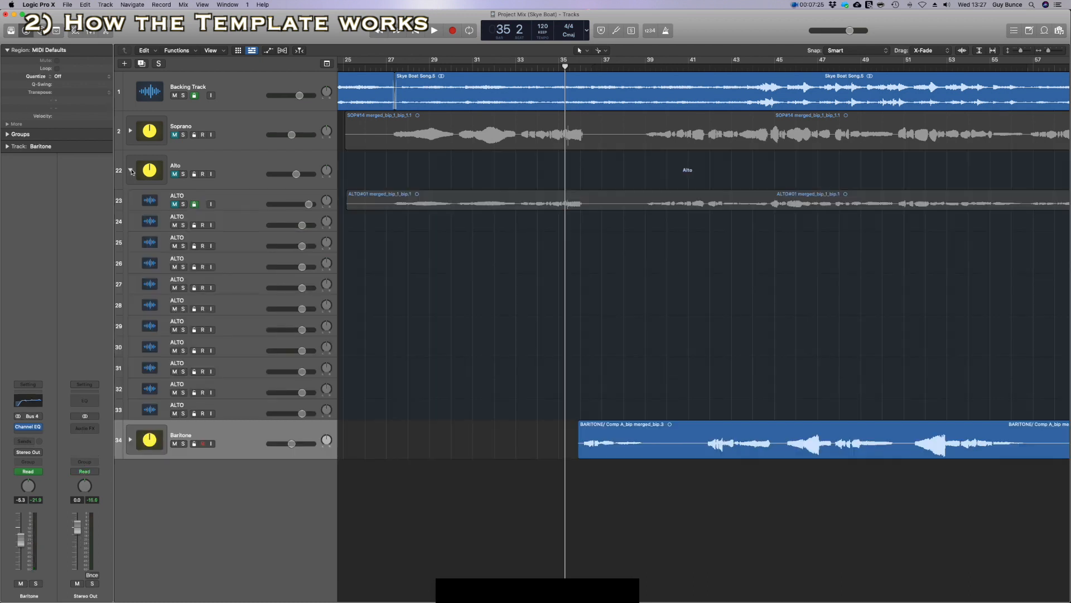
left_click(130, 171)
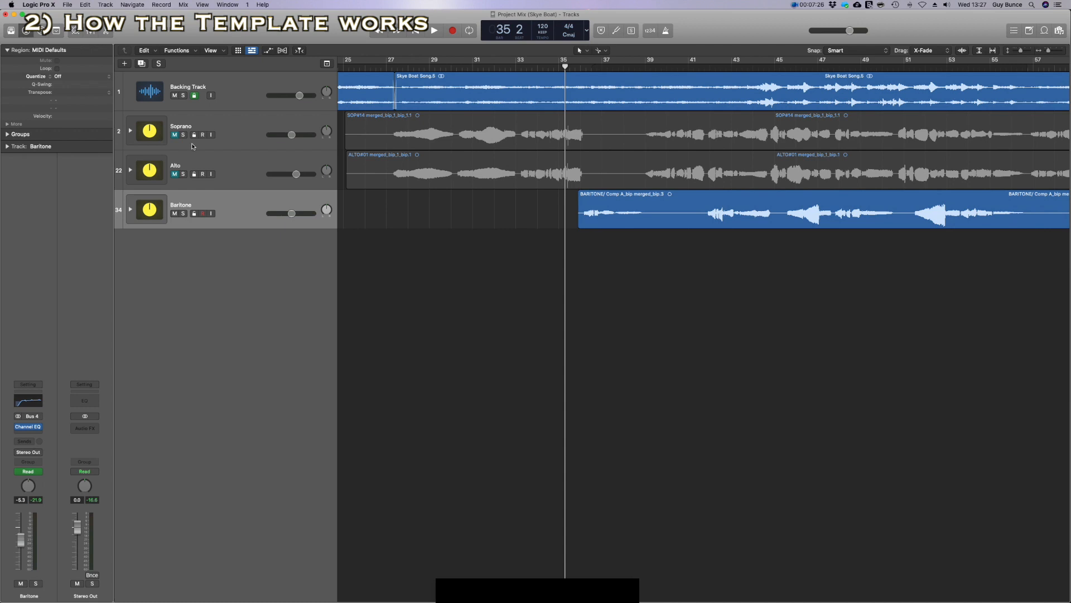
Rename the first SOP track in the Soprano stack by adding the singer's first name and "Guide Track".
left_click(130, 131)
double_click(180, 160)
type("- Chloe Guide Track")
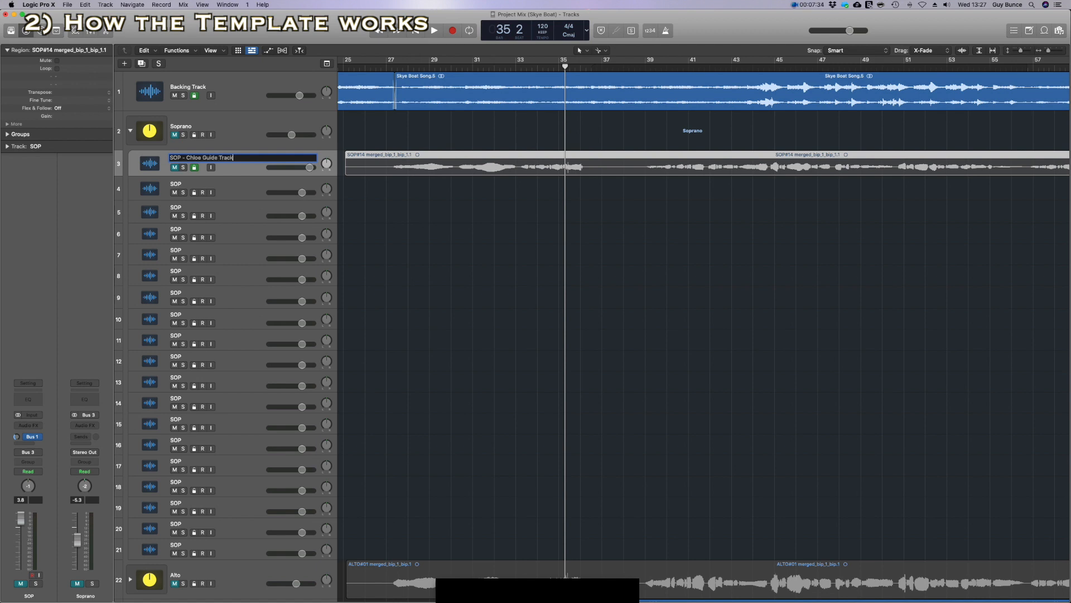
key("Return")
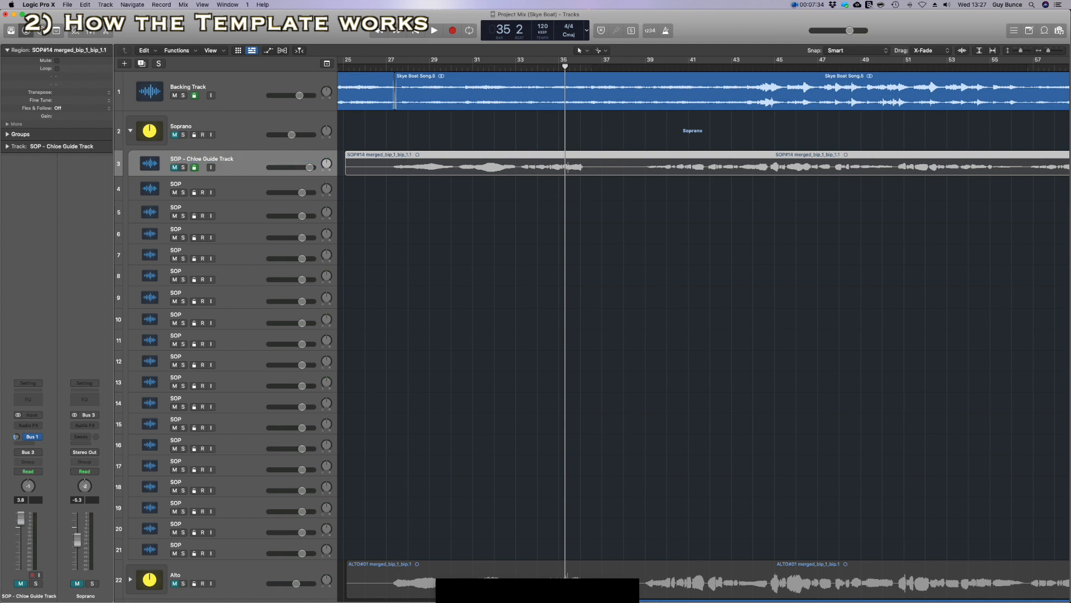
Collapse the Soprano stack, expand the Alto stack, and add the singer's first name and "Guide Track" to the first ALTO track's name.
left_click(131, 132)
left_click(130, 172)
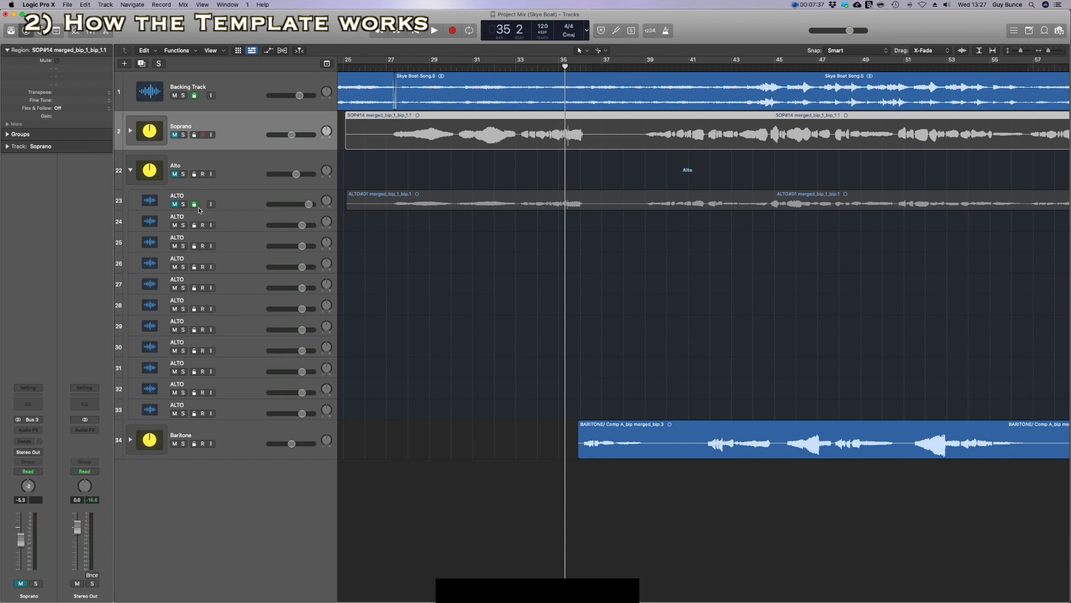
double_click(182, 197)
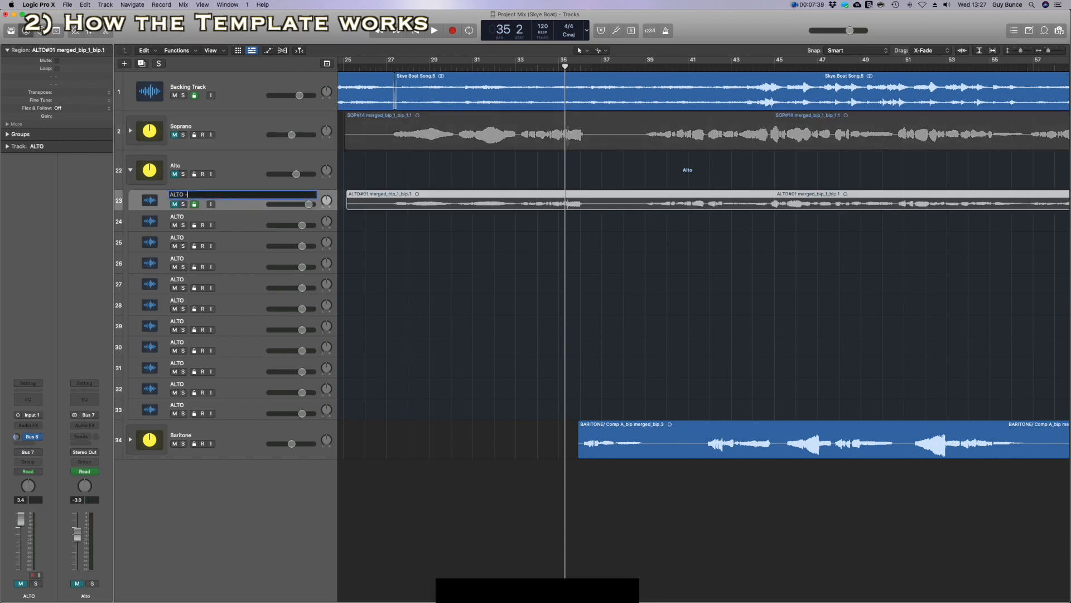
type("- Chloe Guide Track")
key("Return")
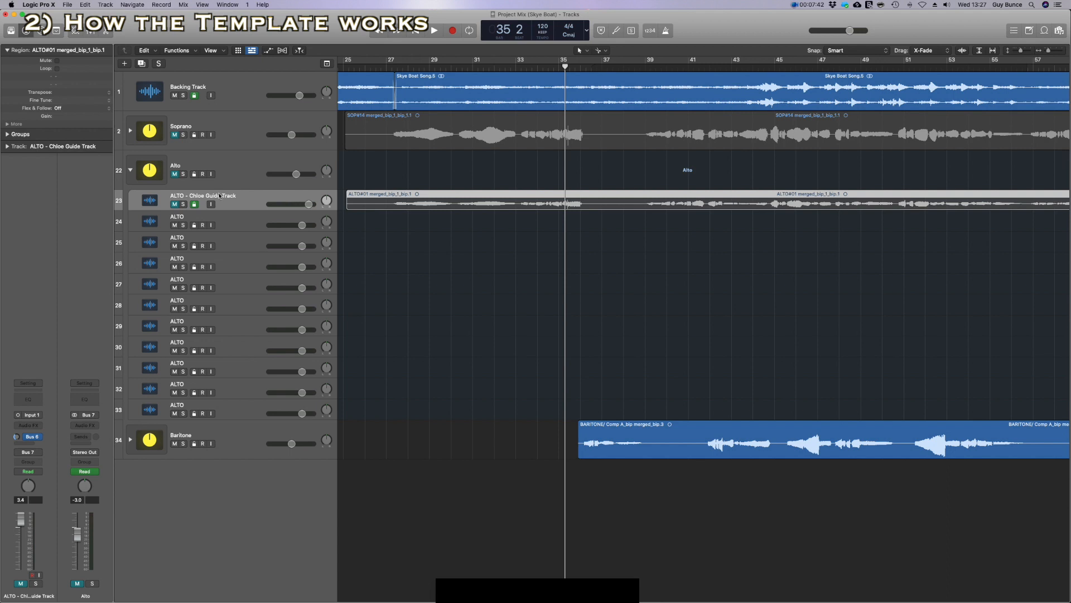
Collapse the Alto stack, expand the Baritone stack, and add the singer's first name and "Guide Track" to the first BASS track's name.
left_click(130, 170)
left_click(130, 209)
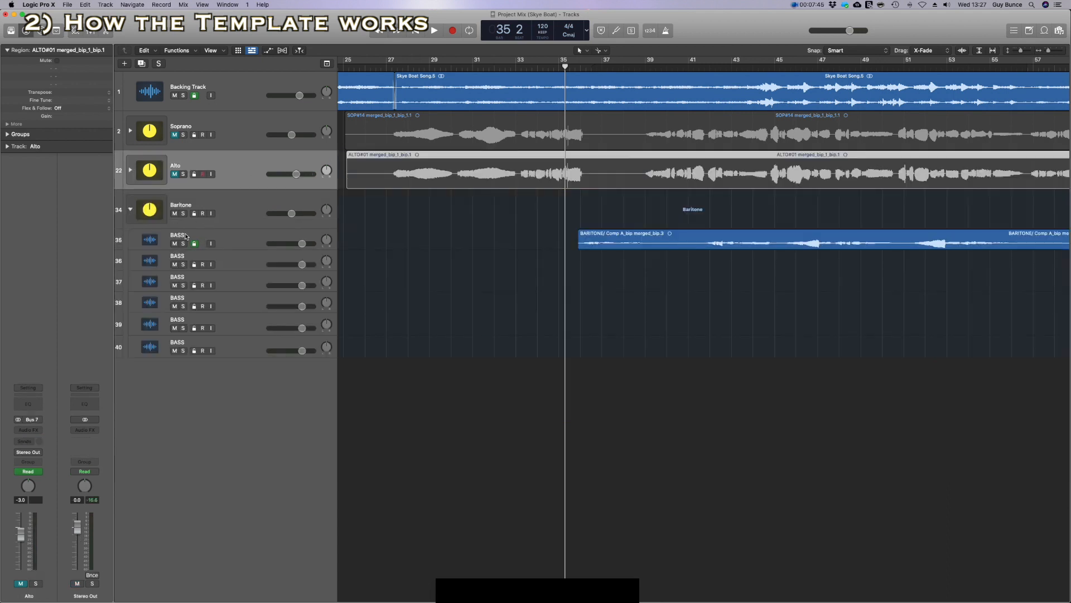
left_click(188, 236)
double_click(188, 235)
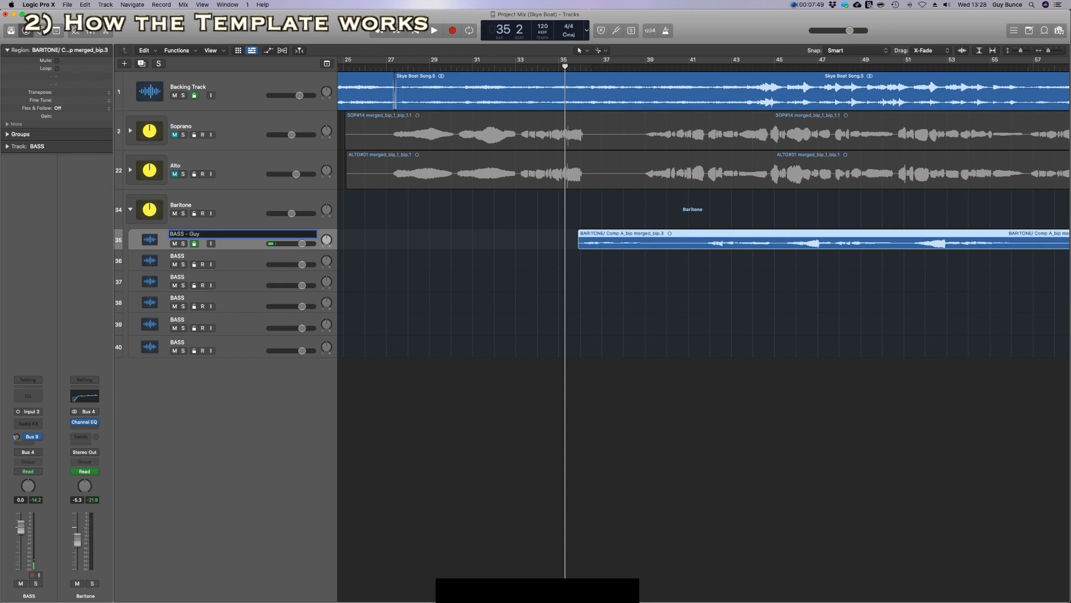
type("- Guy Guide Track")
key("Return")
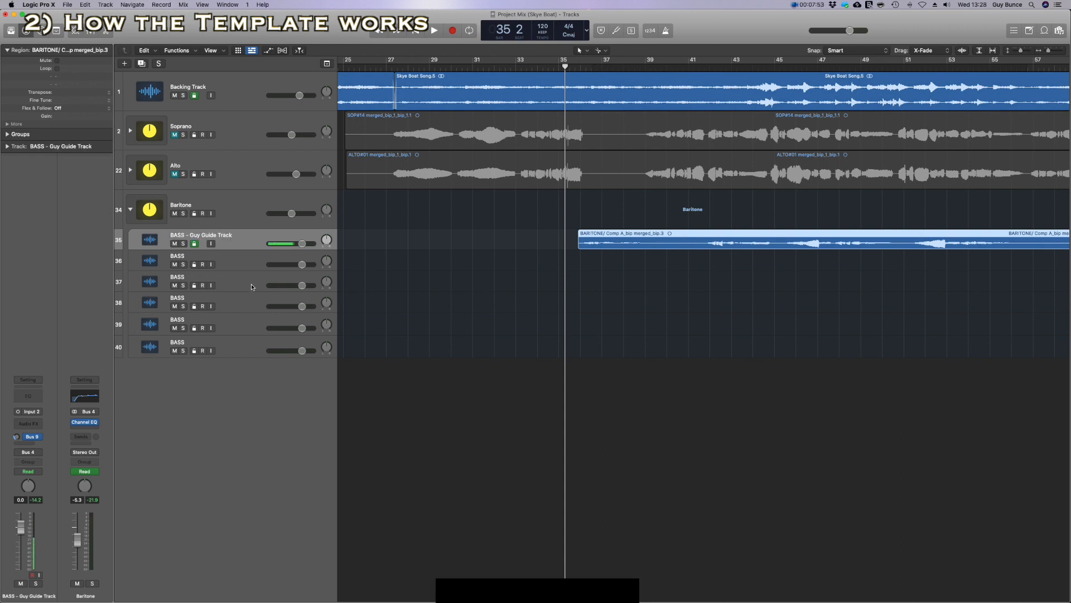
Mute the bass guide track and the Baritone stack, and collapse the stack.
scroll(590, 279, "right", 10)
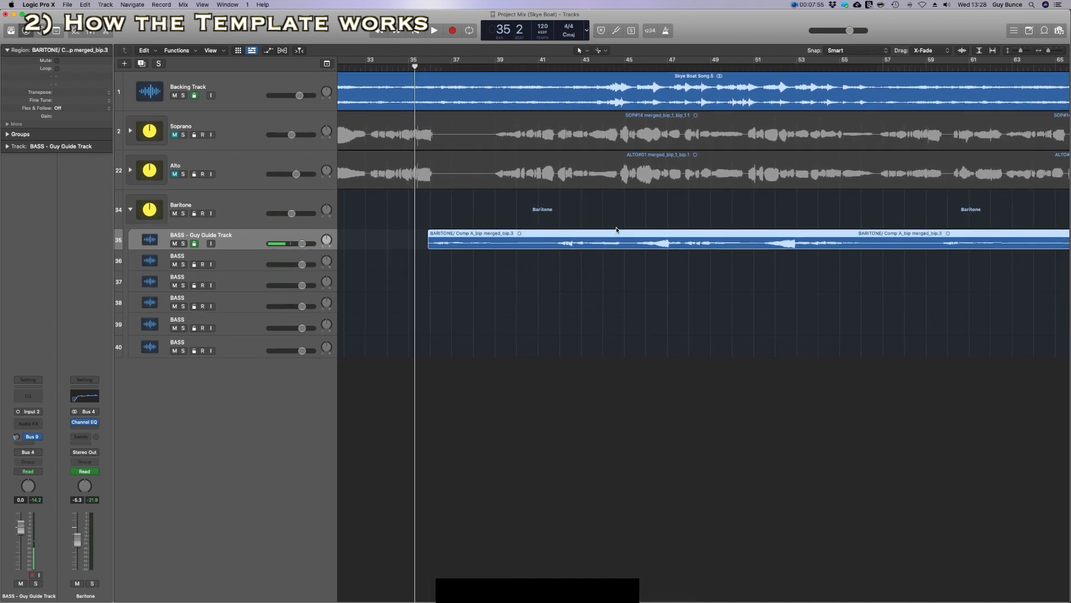
scroll(618, 228, "left", 3)
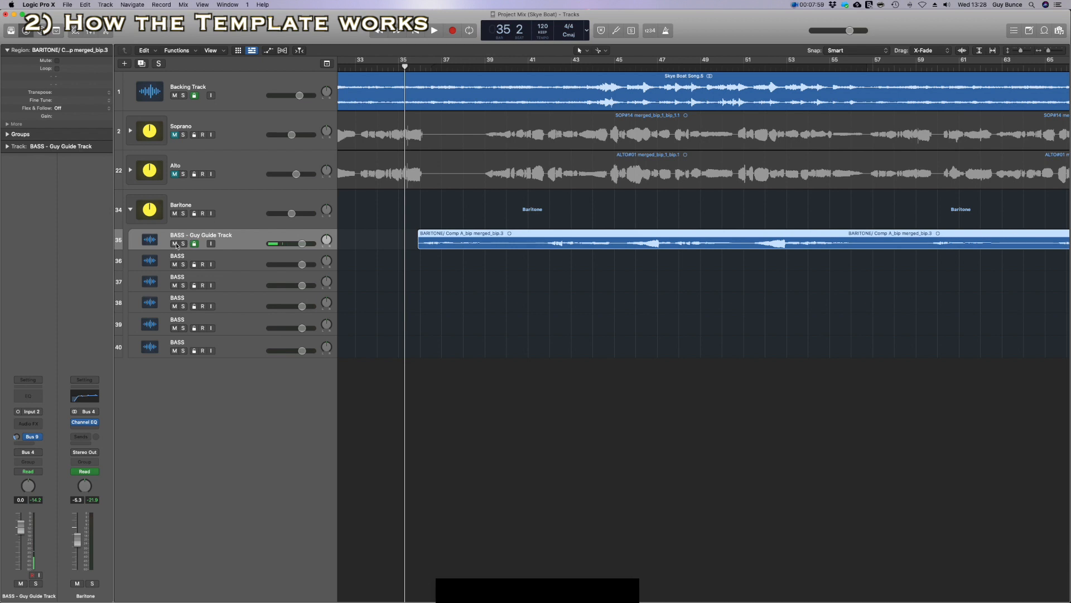
left_click(175, 244)
left_click(175, 213)
left_click(131, 210)
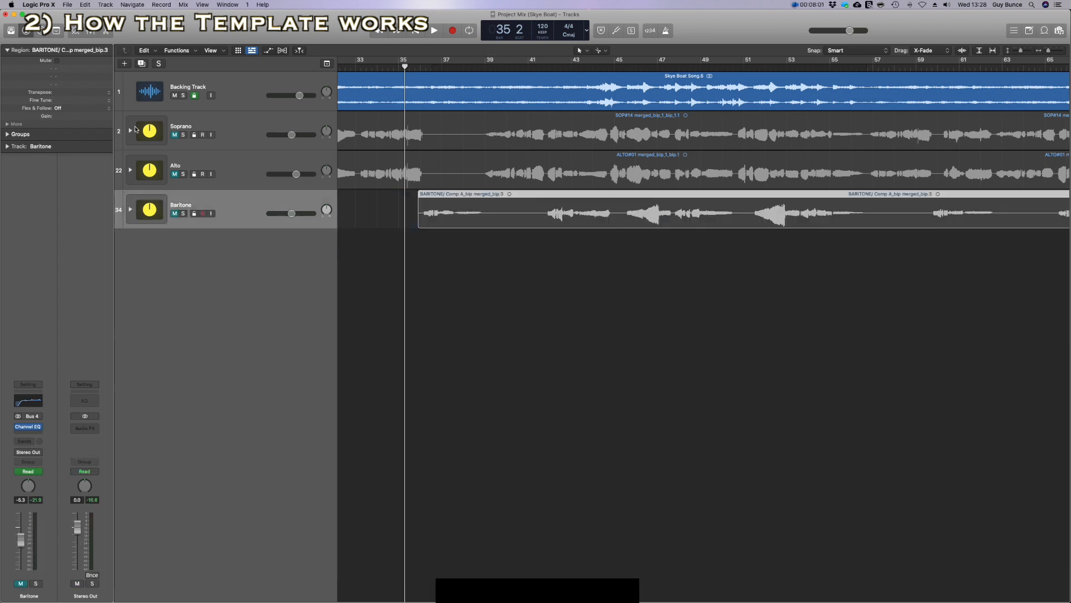
Expand the Soprano stack, unmute its guide track, and set that track's volume to 0.0 dB.
left_click(130, 130)
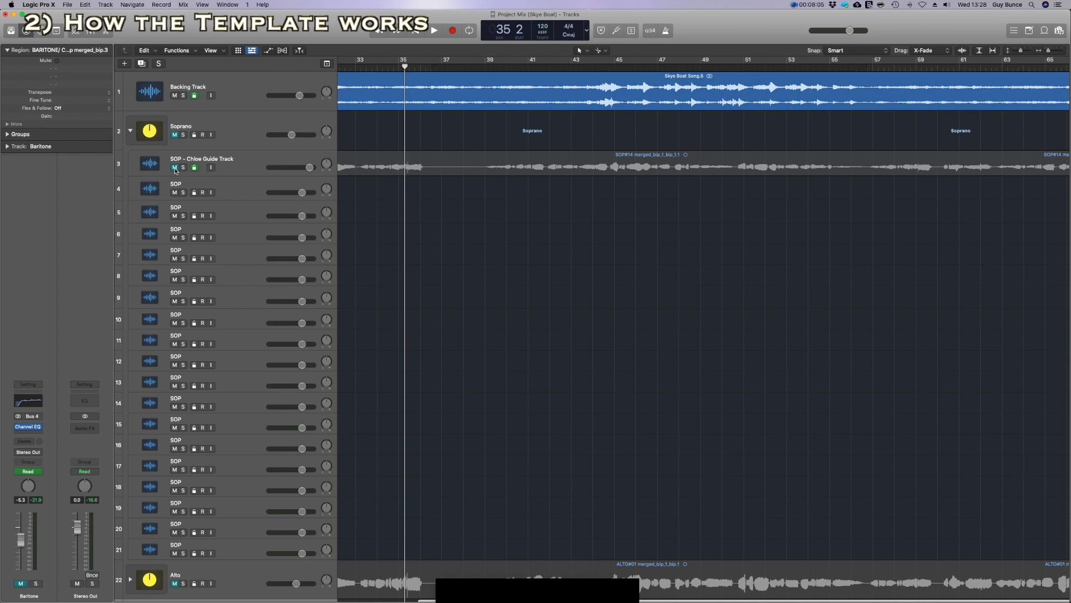
left_click(174, 167)
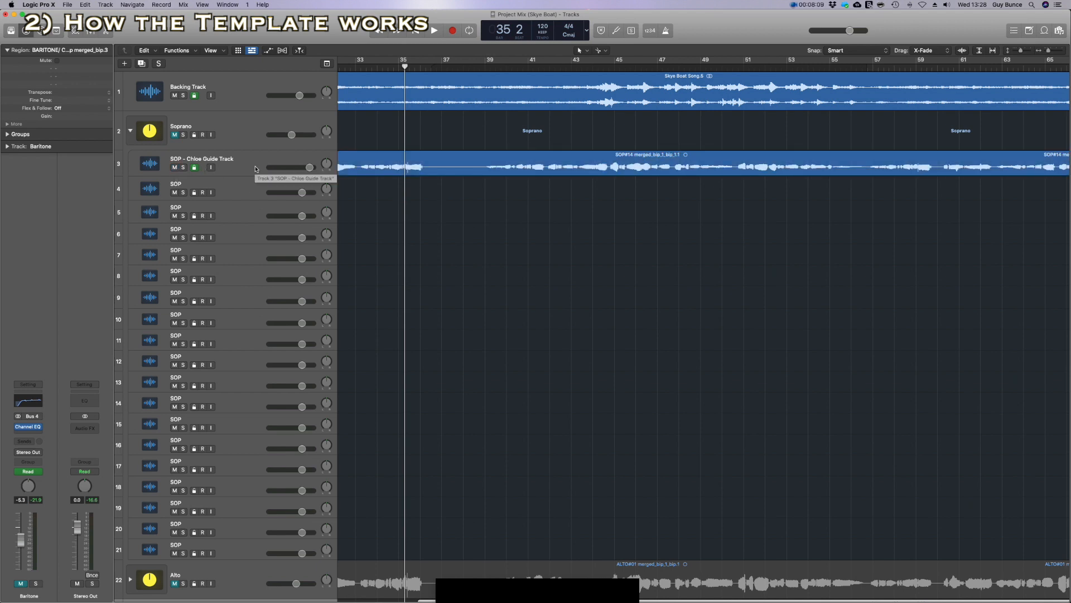
left_click_drag(310, 167, 302, 168)
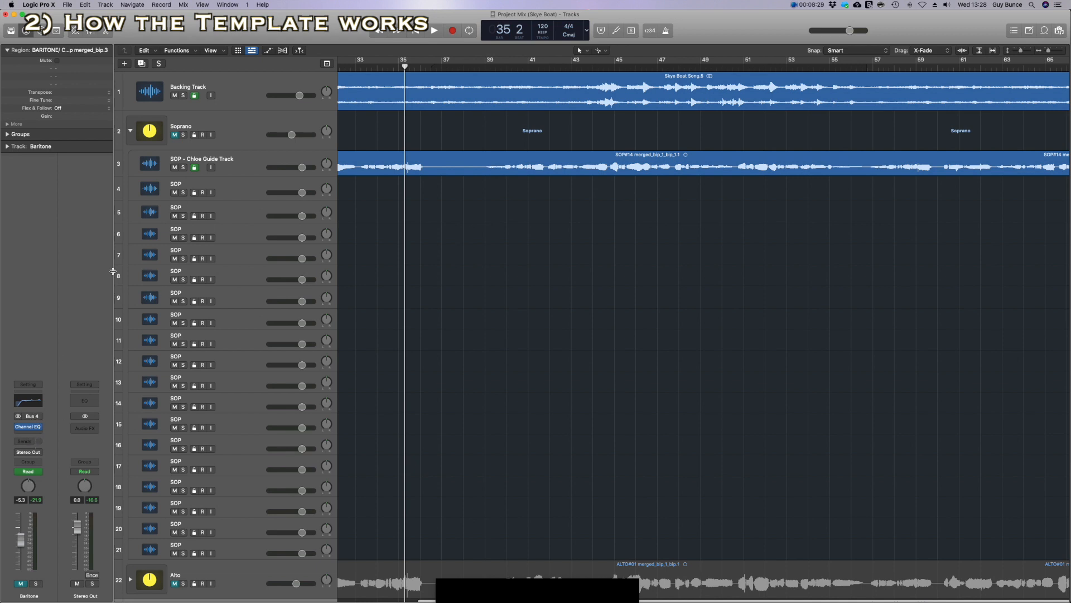
left_click(233, 169)
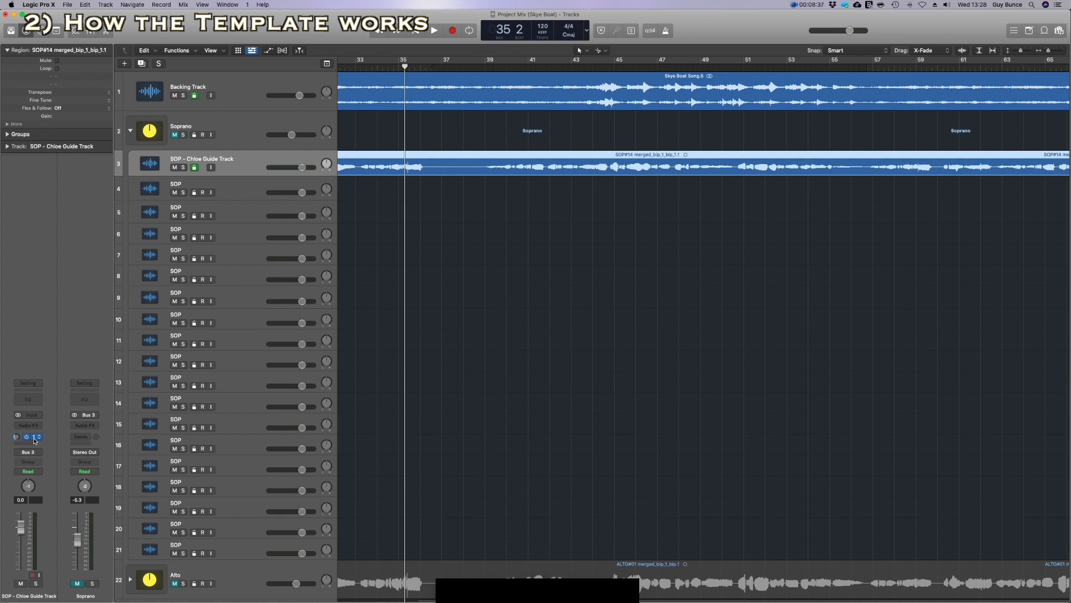
Lower the soprano guide track's volume to -3.4 dB and the Soprano stack's volume to -6.0 dB.
left_click_drag(302, 167, 289, 134)
left_click_drag(303, 170, 290, 134)
left_click(254, 221)
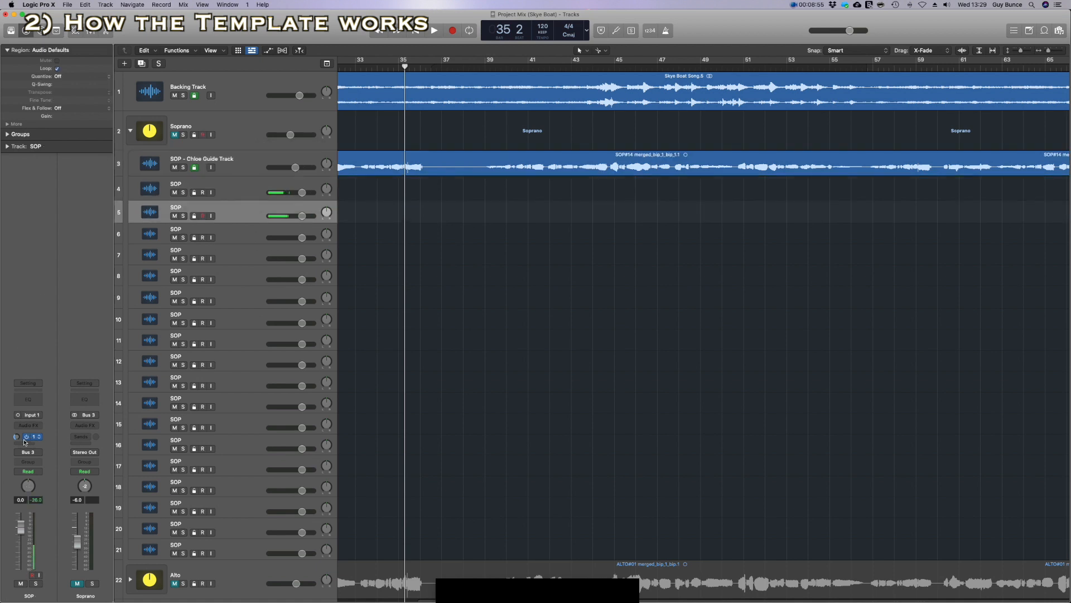
left_click(234, 169)
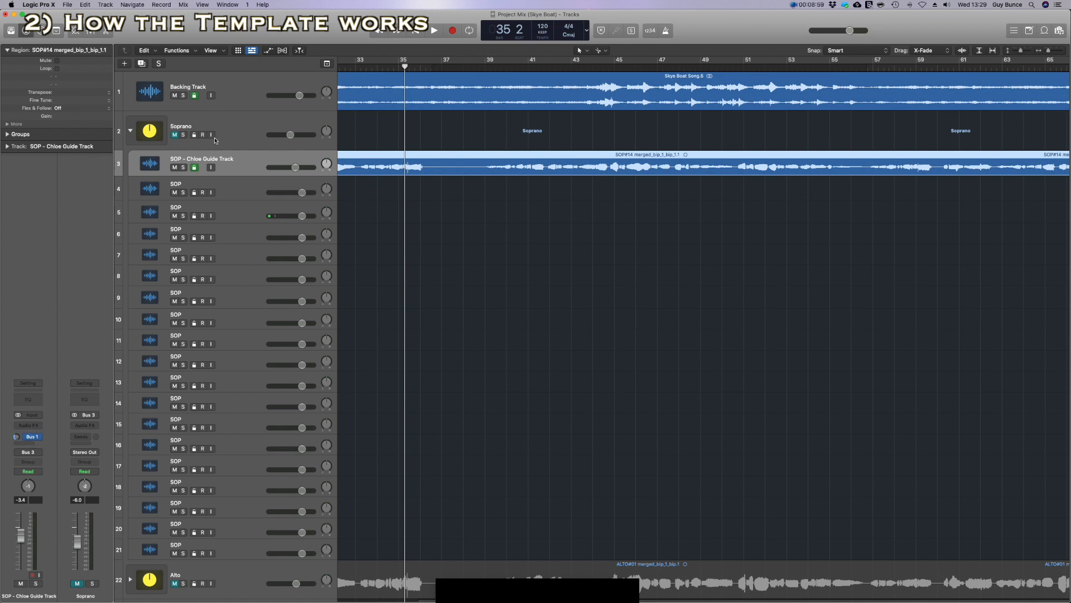
Open the mixer in its own window and arrange it beside the tracks window.
left_click(227, 4)
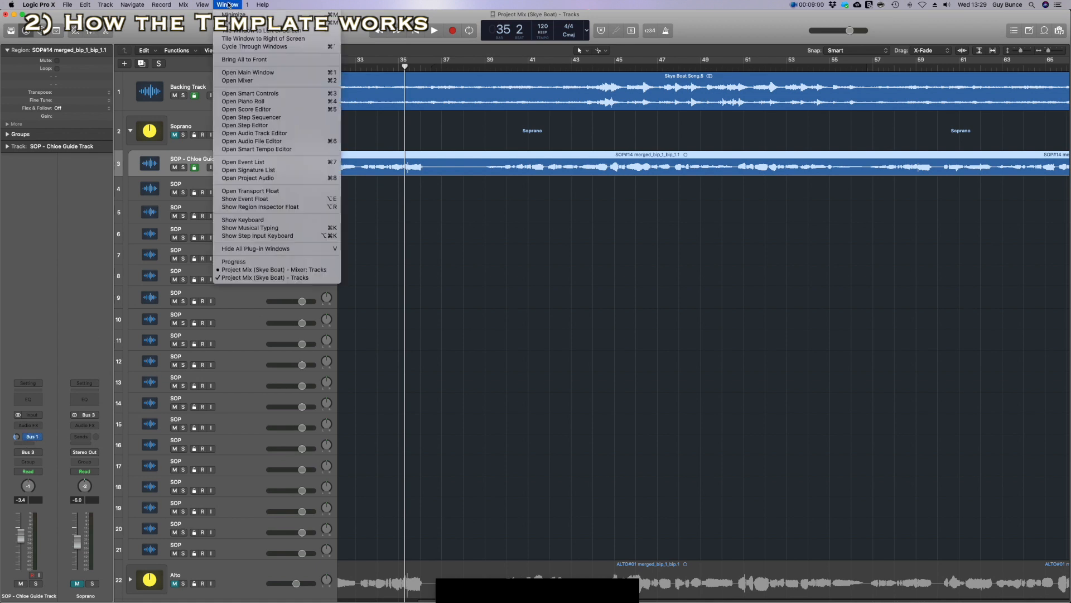
left_click(250, 81)
left_click_drag(412, 200, 728, 104)
left_click_drag(701, 26, 671, 21)
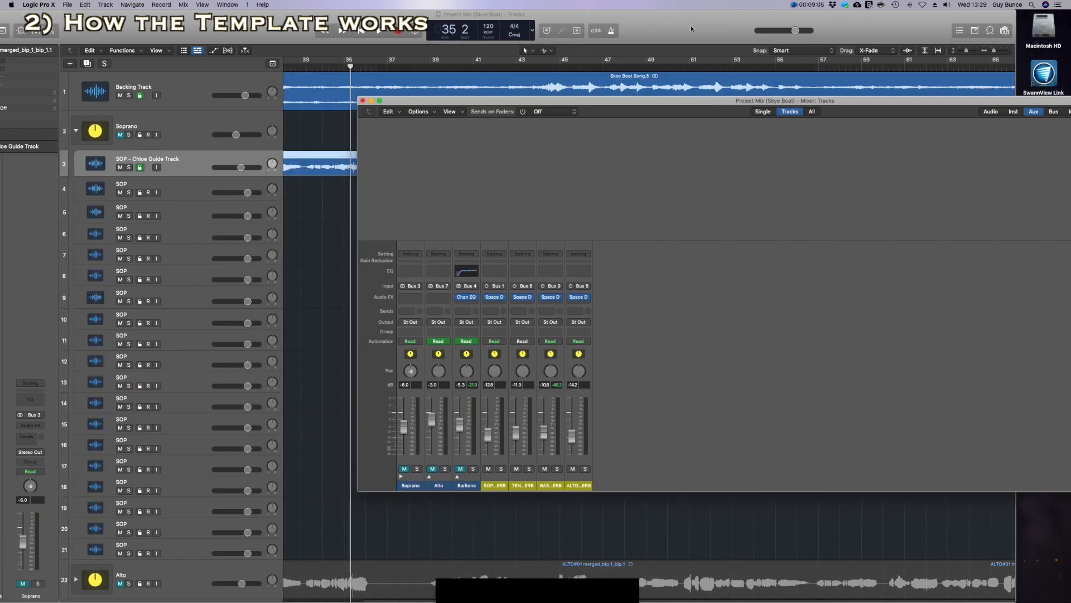
left_click_drag(1017, 71, 1069, 78)
left_click_drag(574, 19, 591, 19)
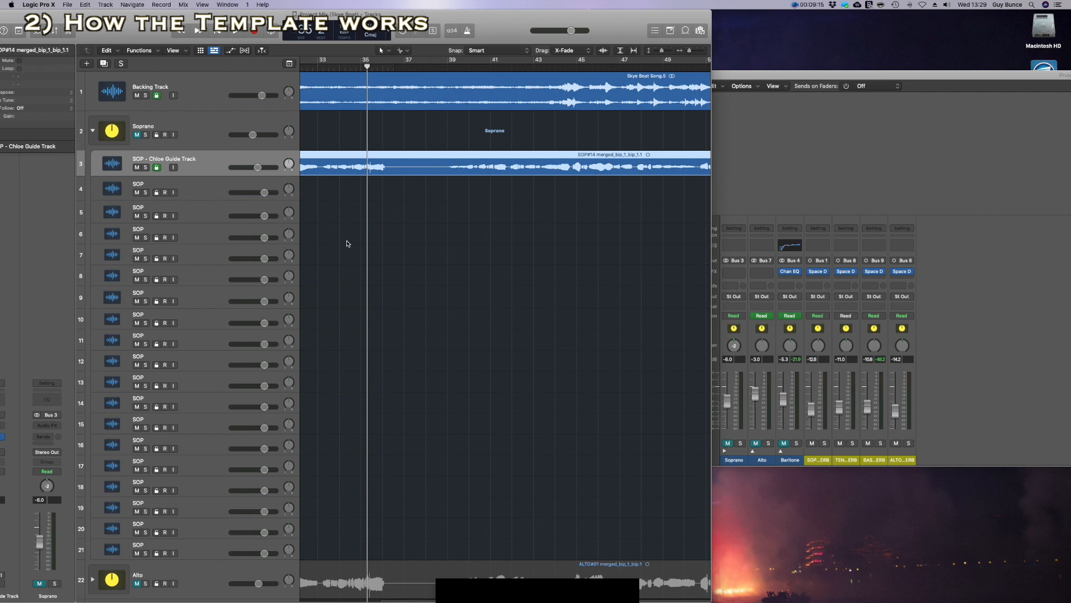
Inspect the Space Designer settings on the SOP and BASS reverb channels, closing each plug-in window.
left_click(727, 445)
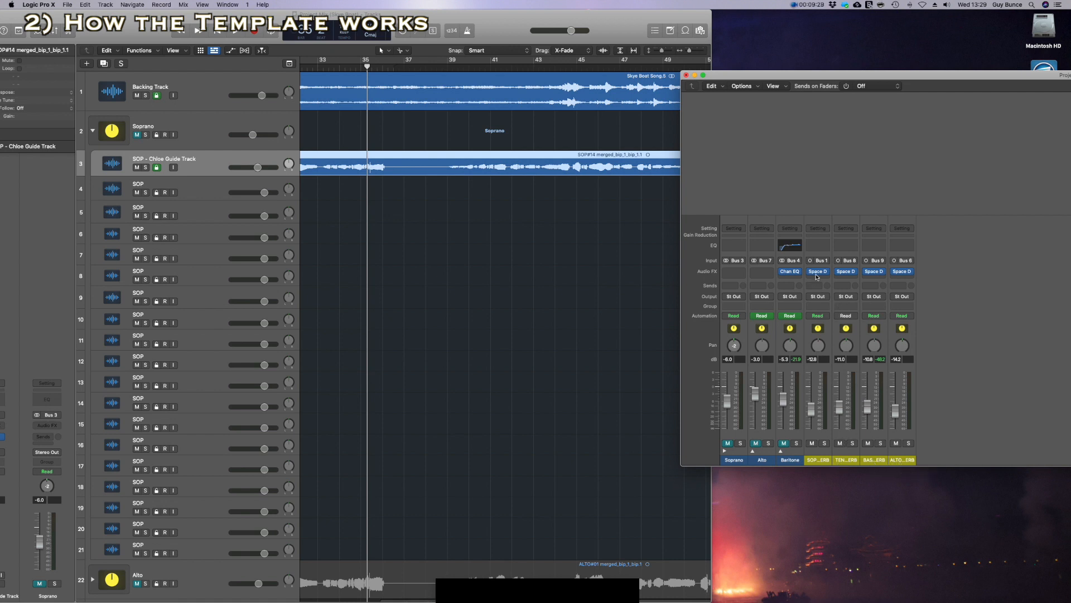
left_click(819, 273)
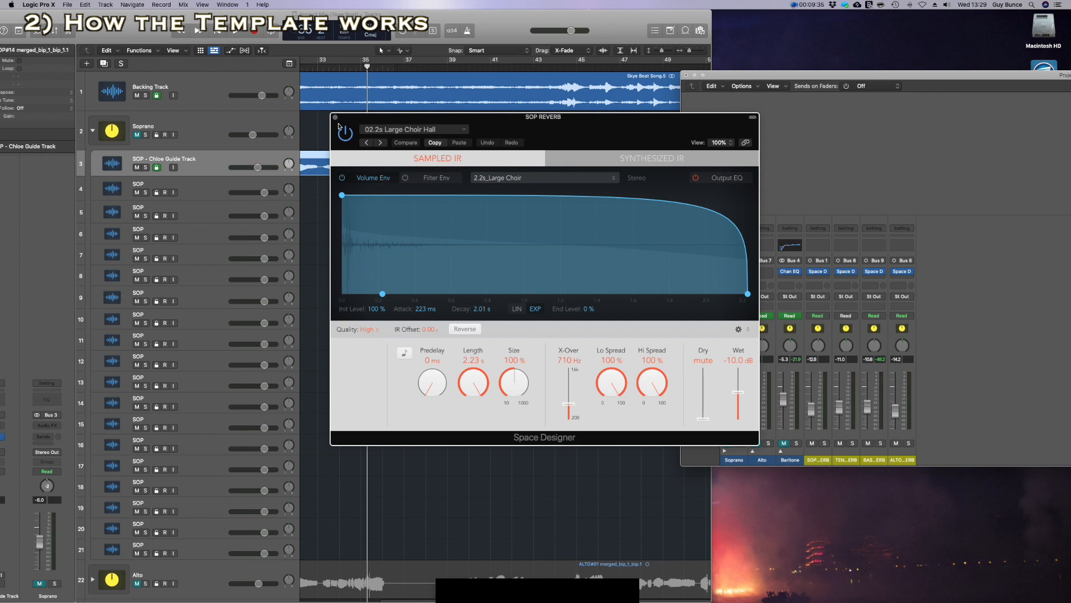
left_click(336, 118)
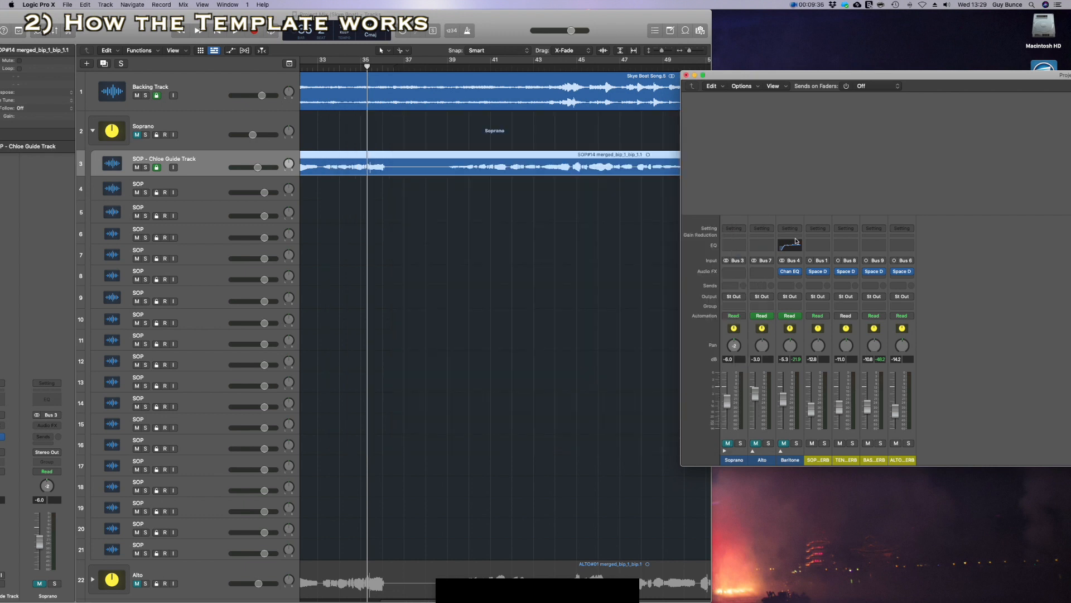
left_click(875, 272)
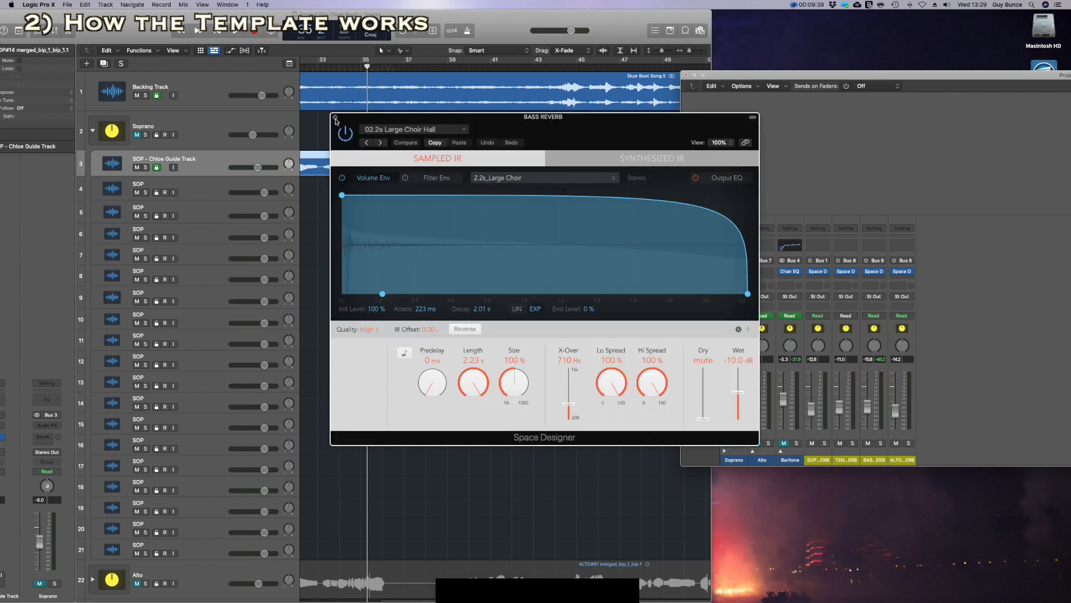
left_click(336, 124)
Reposition the tracks window and the mixer so both are visible side by side without overlapping.
left_click_drag(314, 10, 338, 10)
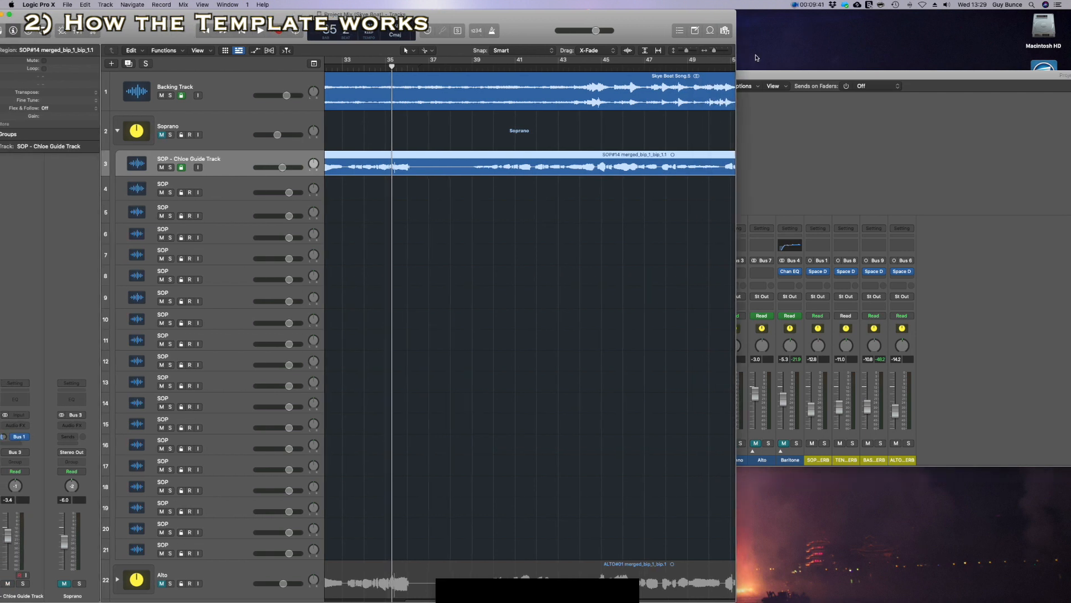
left_click_drag(796, 76, 907, 76)
mouse_move(619, 15)
left_mouse_down()
mouse_move(671, 15)
mouse_move(638, 15)
left_mouse_up()
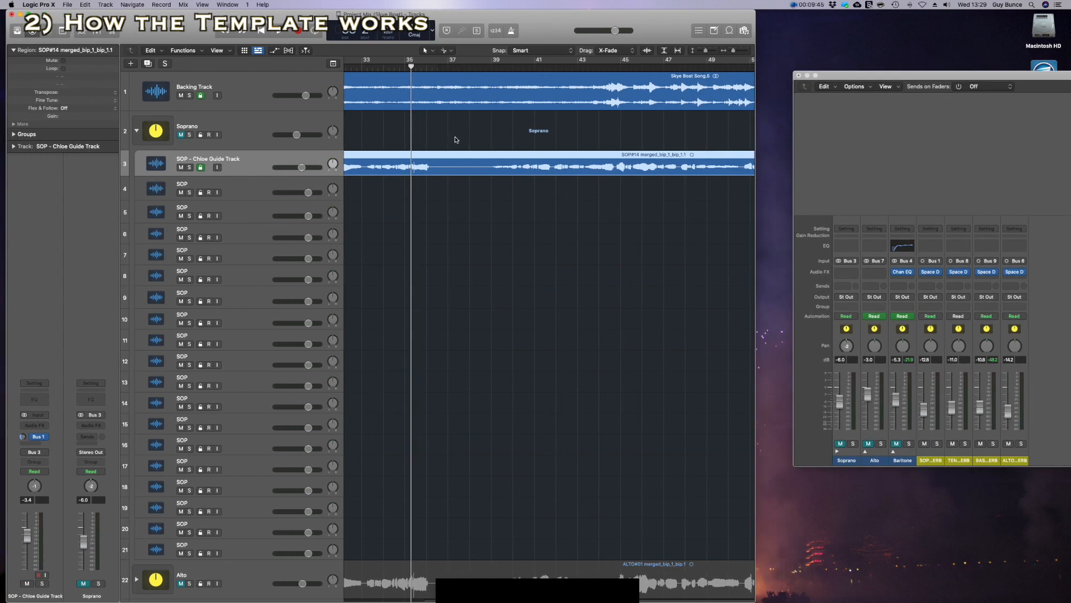
Set a cycle range from bar 39 to 47 and play it with the SOP reverb channel and Backing Track muted.
left_click_drag(493, 61, 664, 60)
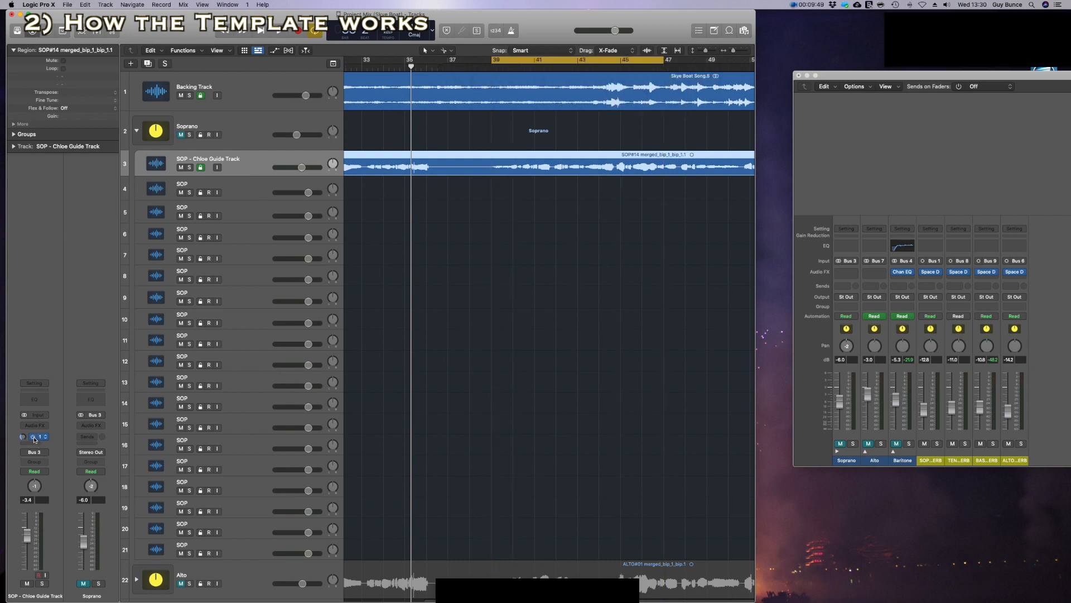
left_click(925, 444)
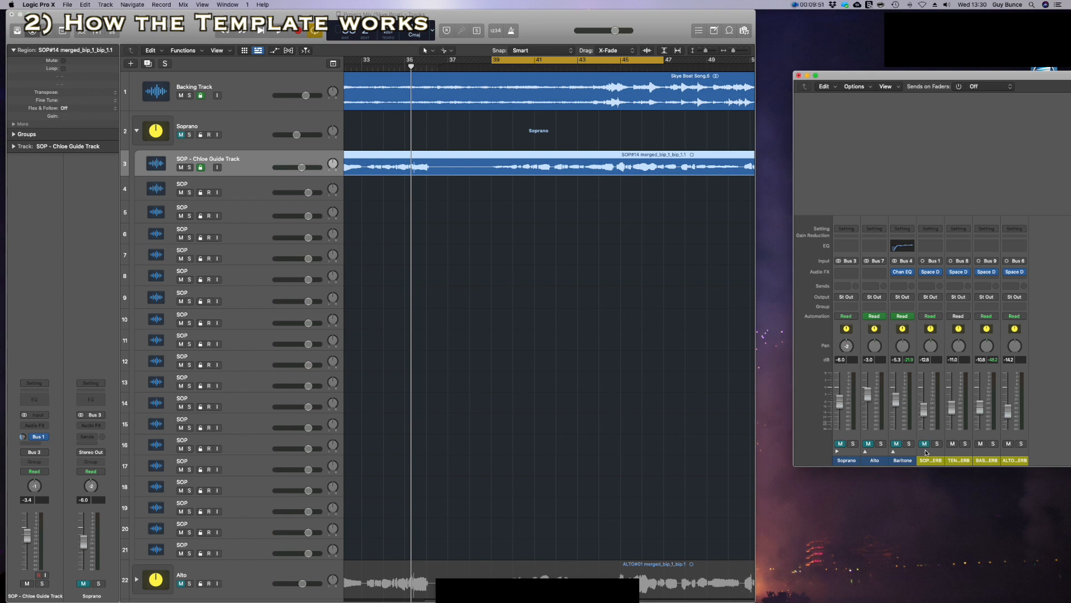
key("space")
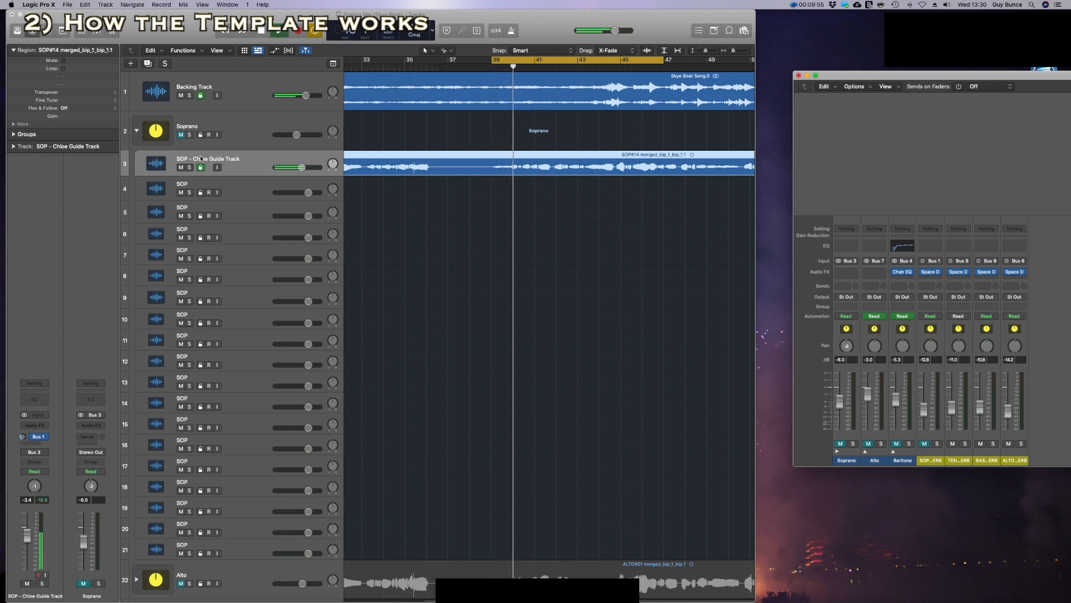
left_click(181, 96)
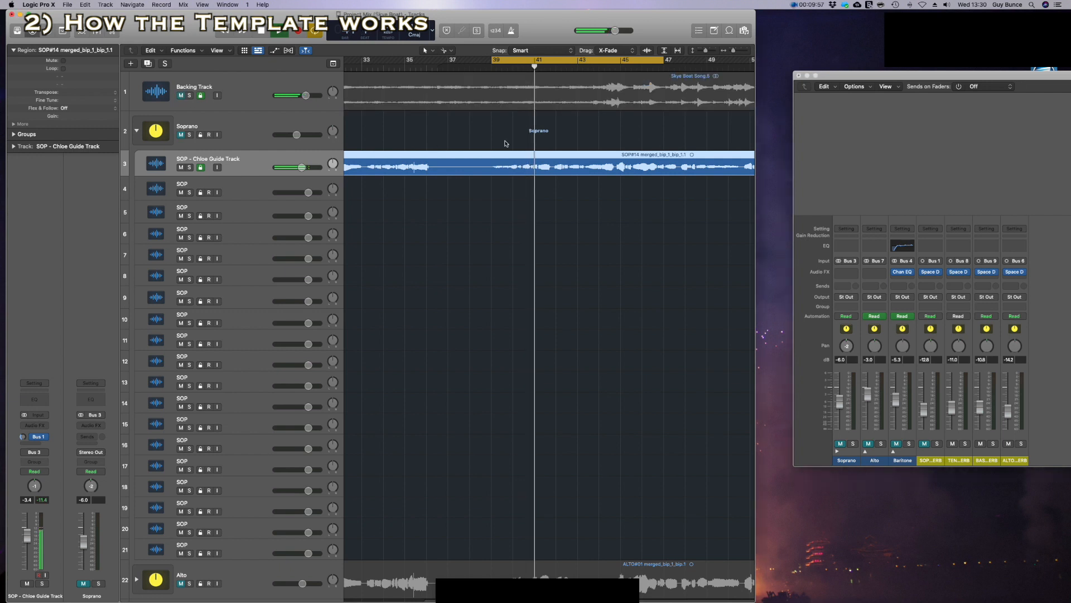
Audition the soprano guide without reverb by toggling the Soprano stack's mute during playback, and leave the stack unmuted.
left_click(180, 135)
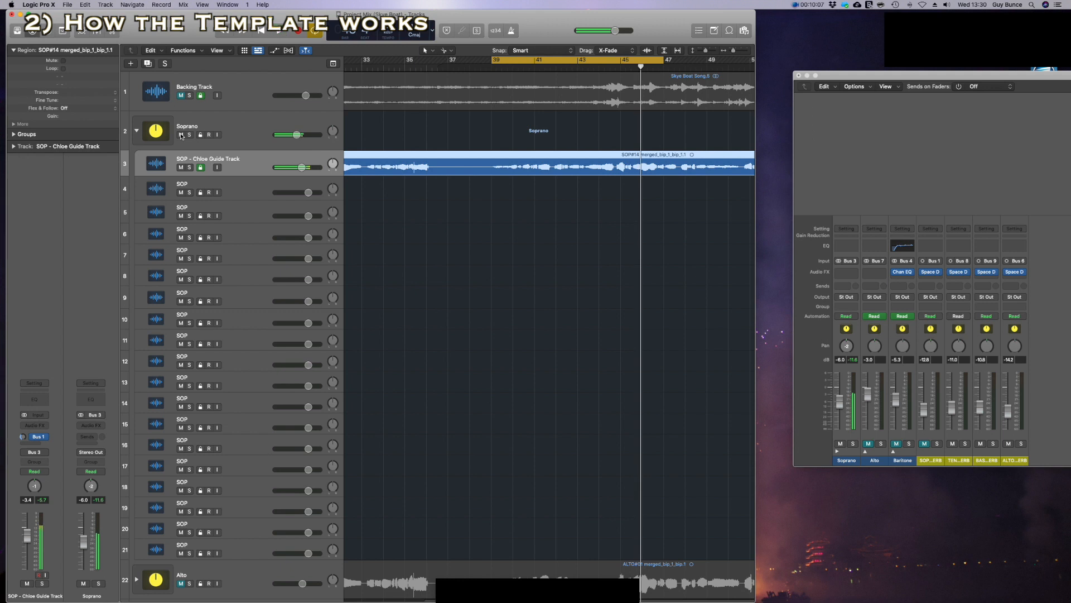
left_click(181, 135)
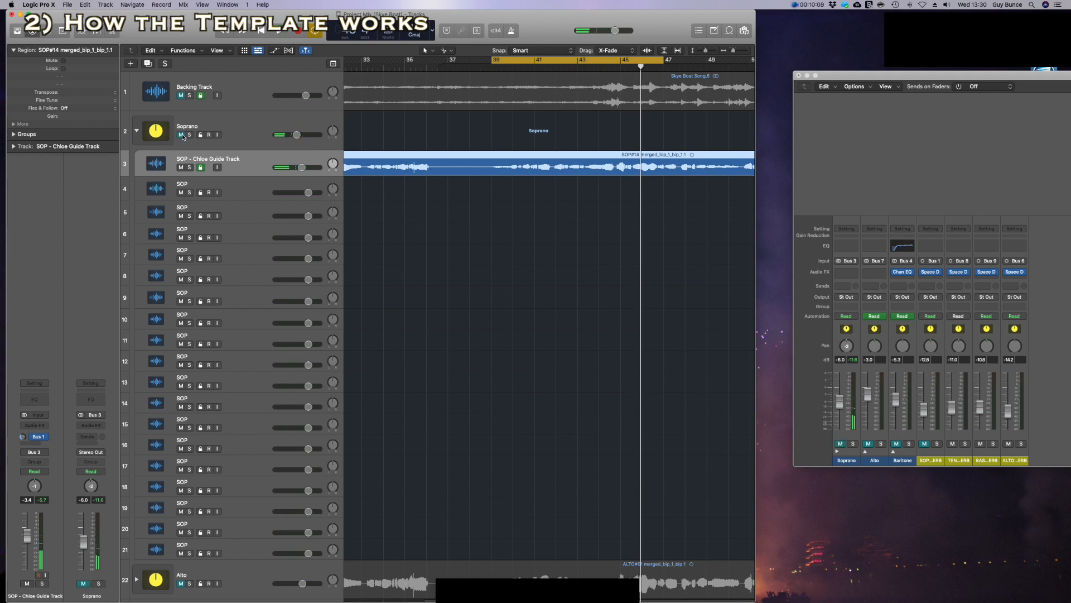
key("space")
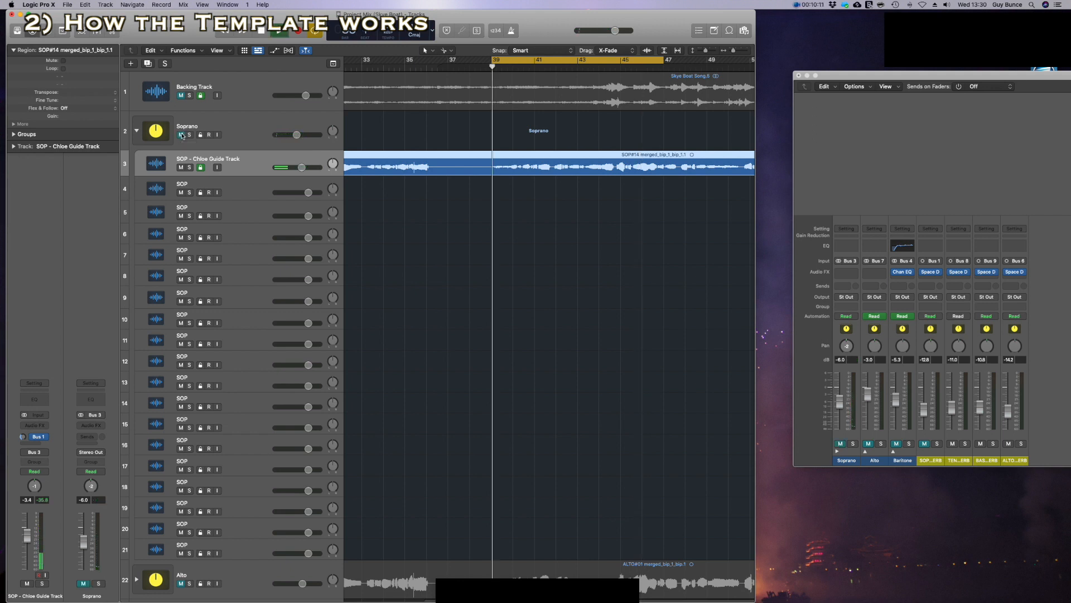
left_click(181, 135)
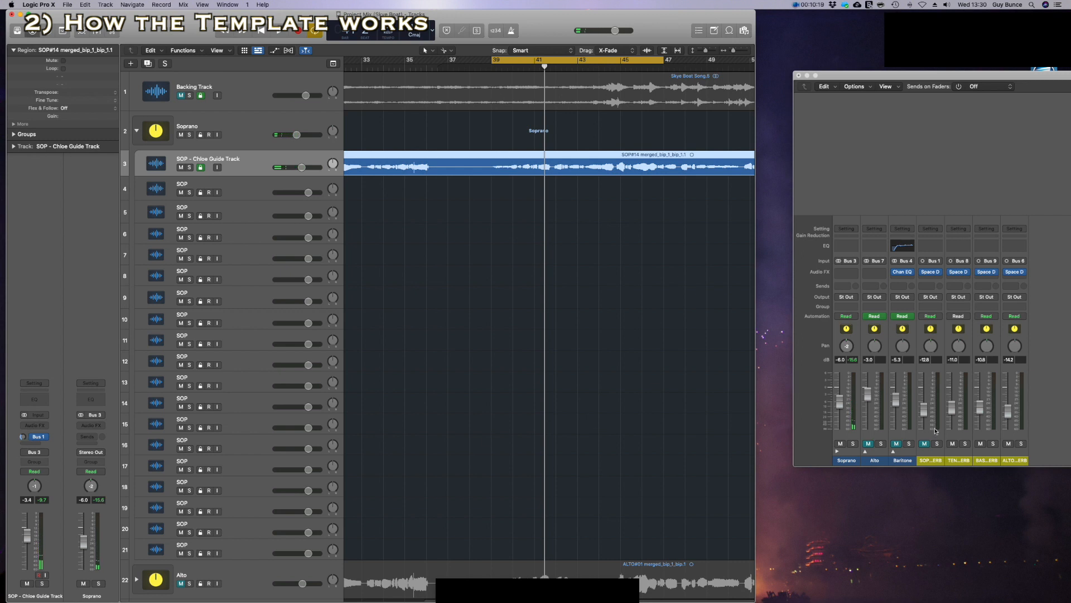
Unmute the SOP reverb channel and play the loop, muting the Soprano stack to hear the reverb alone.
left_click(927, 445)
key("space")
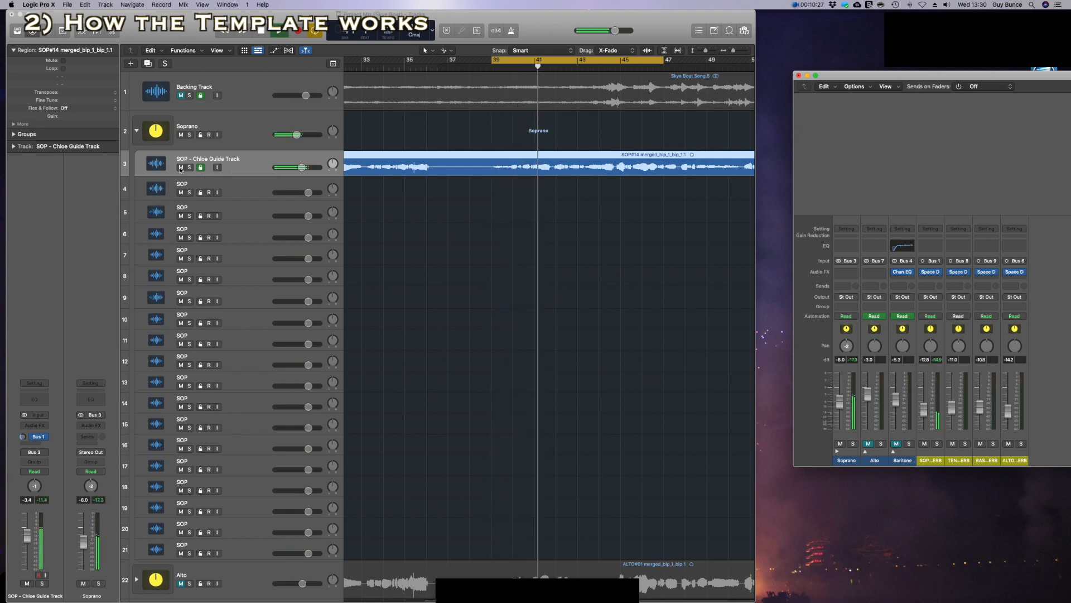
left_click(181, 135)
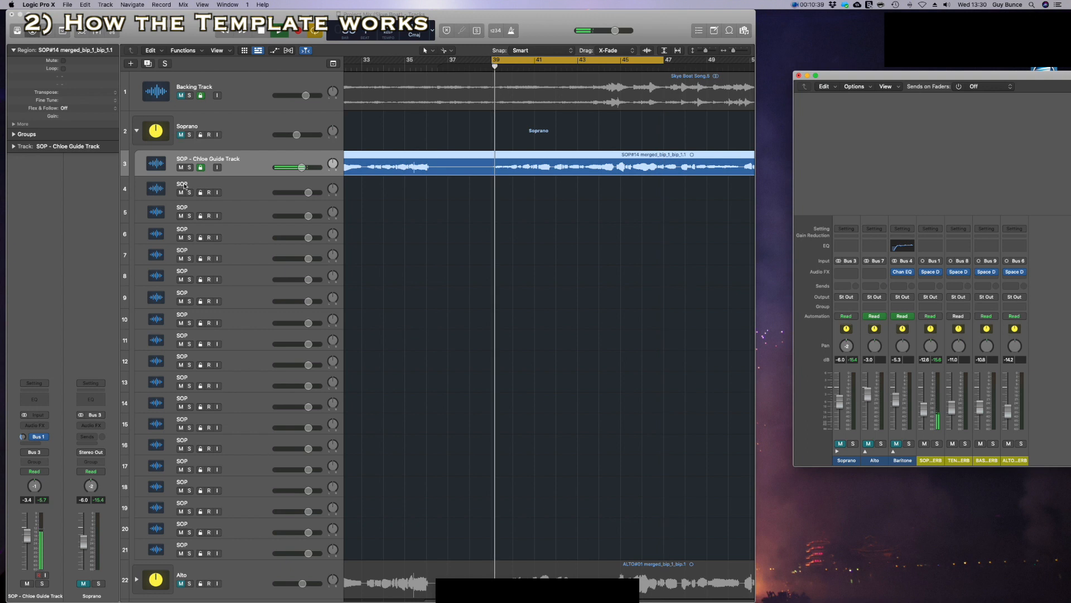
Fade the soprano guide track fully down during playback, raise it to -6.8 dB with the Soprano stack unmuted, and stop playback.
left_click_drag(300, 171, 306, 185)
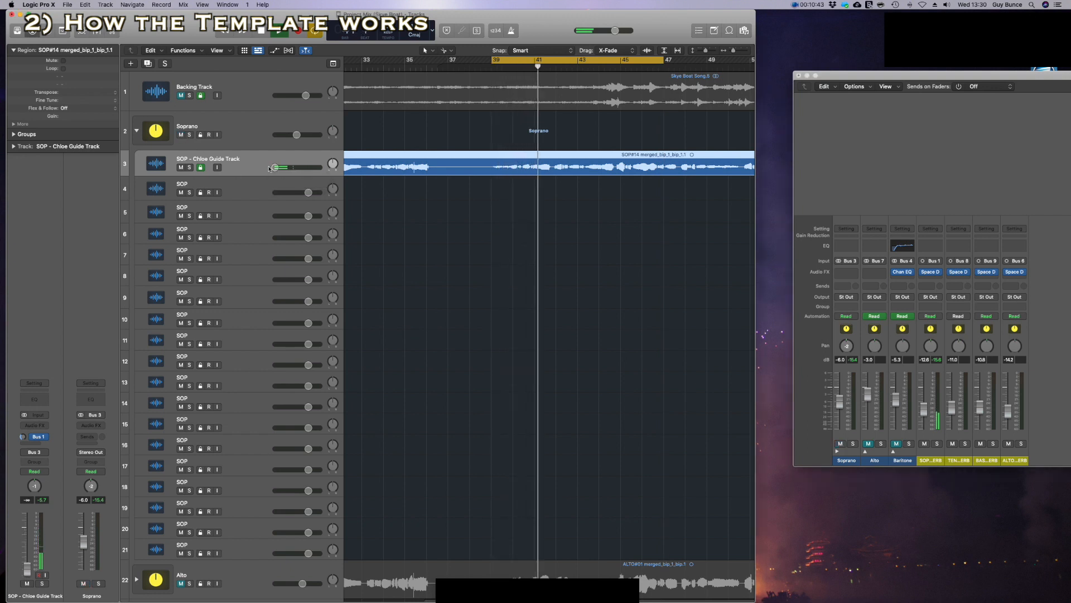
left_click_drag(276, 168, 296, 167)
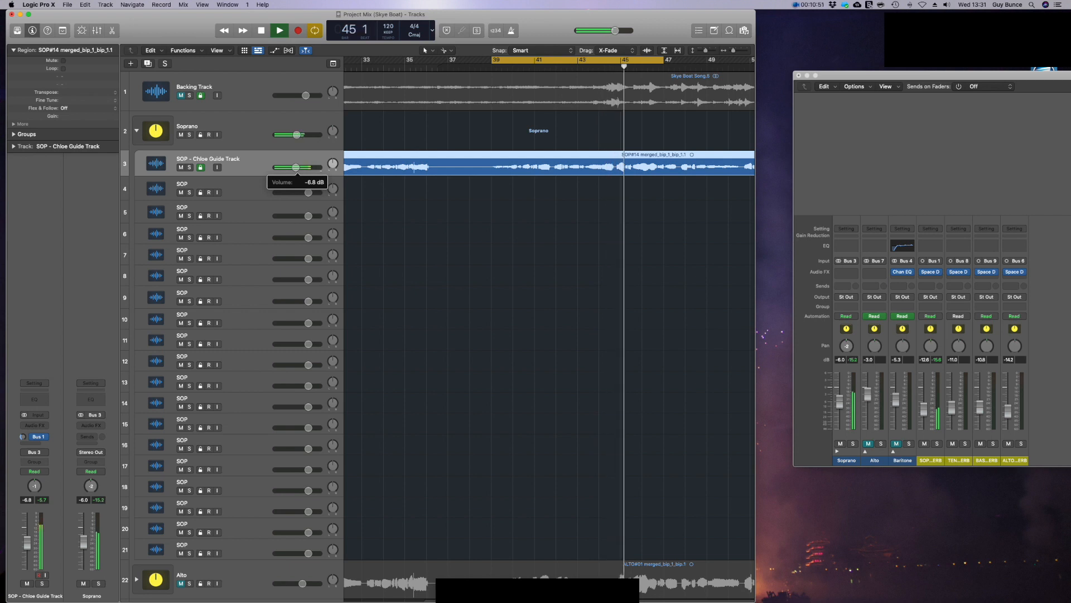
key("space")
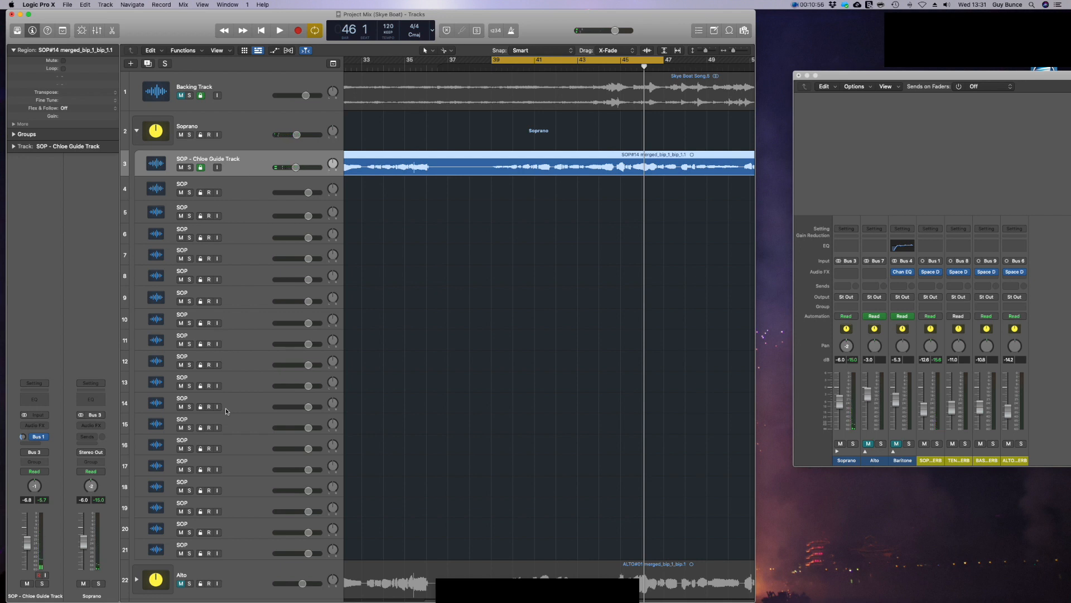
scroll(233, 479, "down", 1)
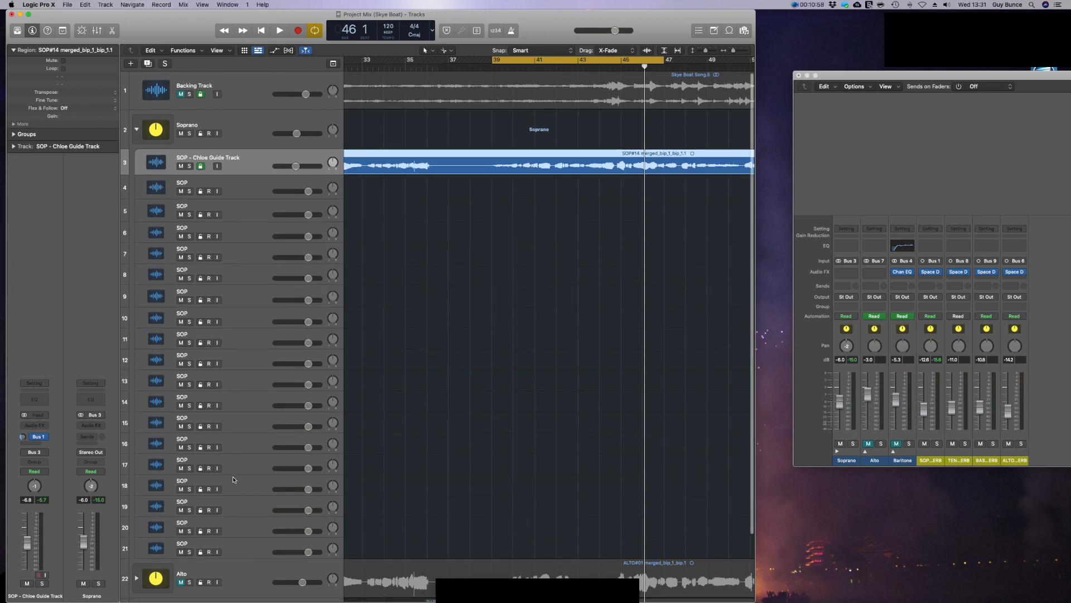
Inspect the bus routing of an empty SOP track and an empty ALTO track, collapsing the Soprano stack and expanding the Alto stack.
left_click(237, 207)
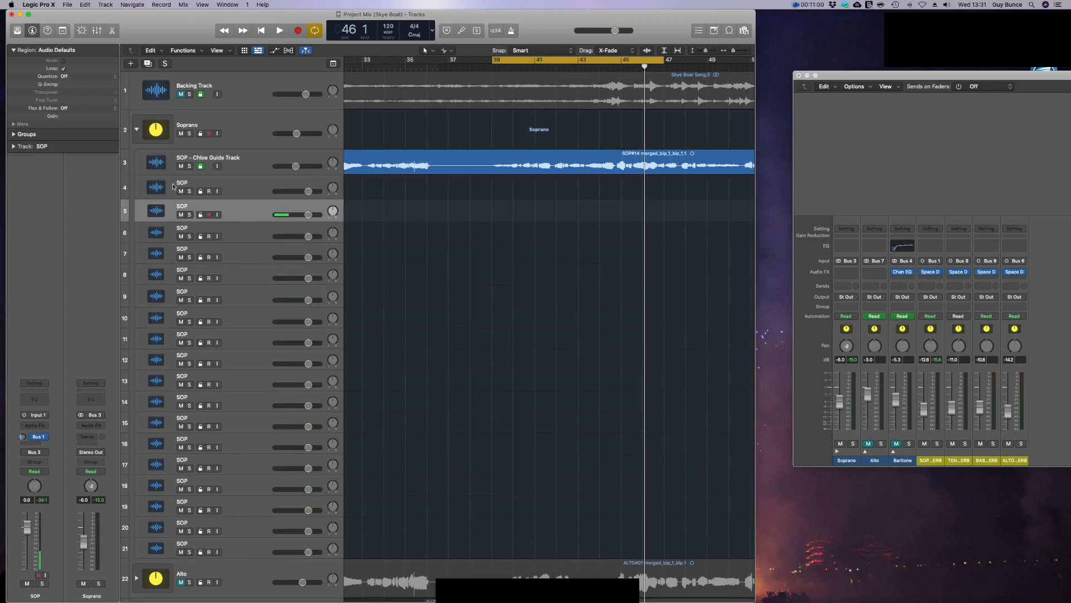
left_click(137, 130)
left_click(137, 170)
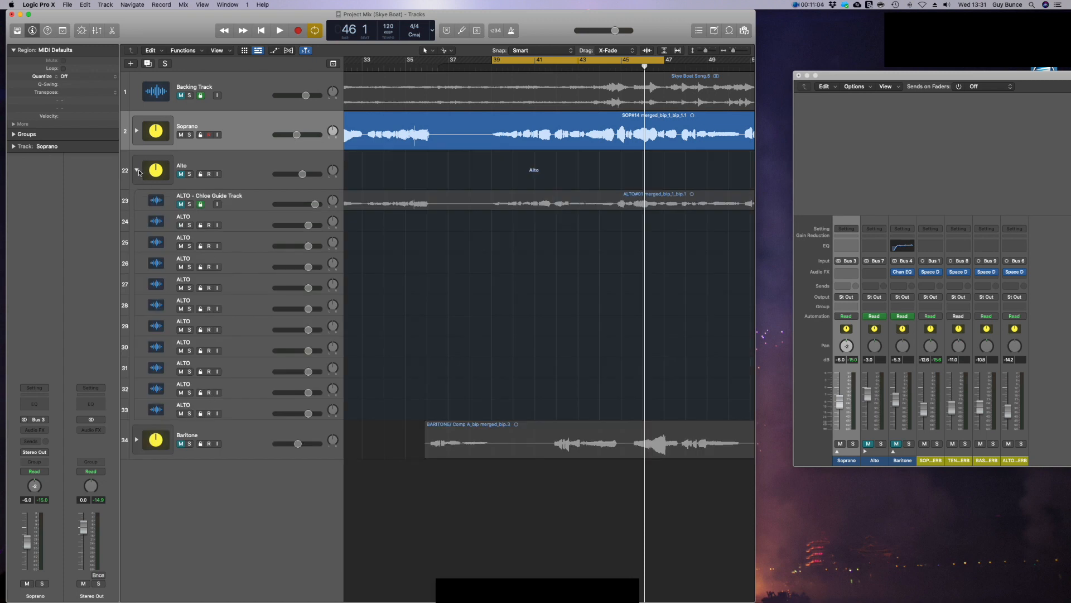
left_click(241, 243)
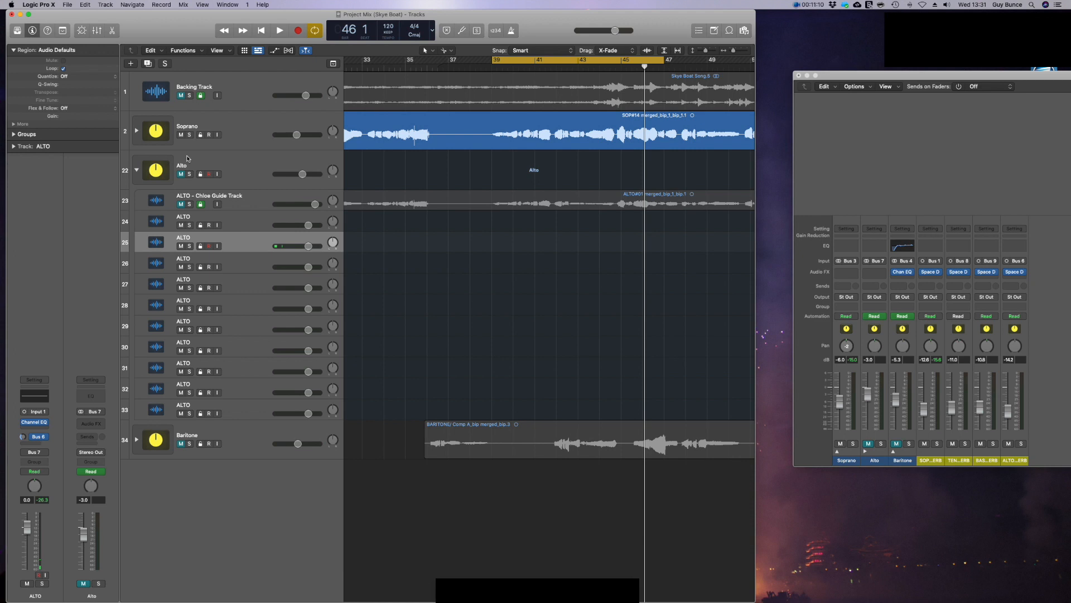
Mute the Soprano stack and collapse it again, select the Alto guide region, and unmute the Alto stack.
left_click(137, 131)
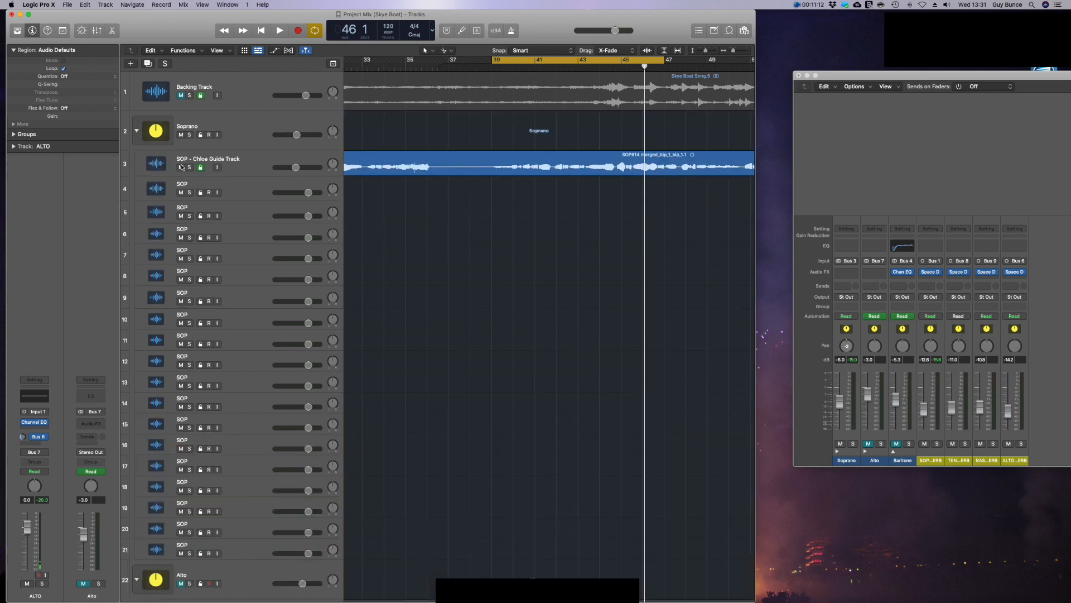
left_click(181, 168)
left_click(137, 131)
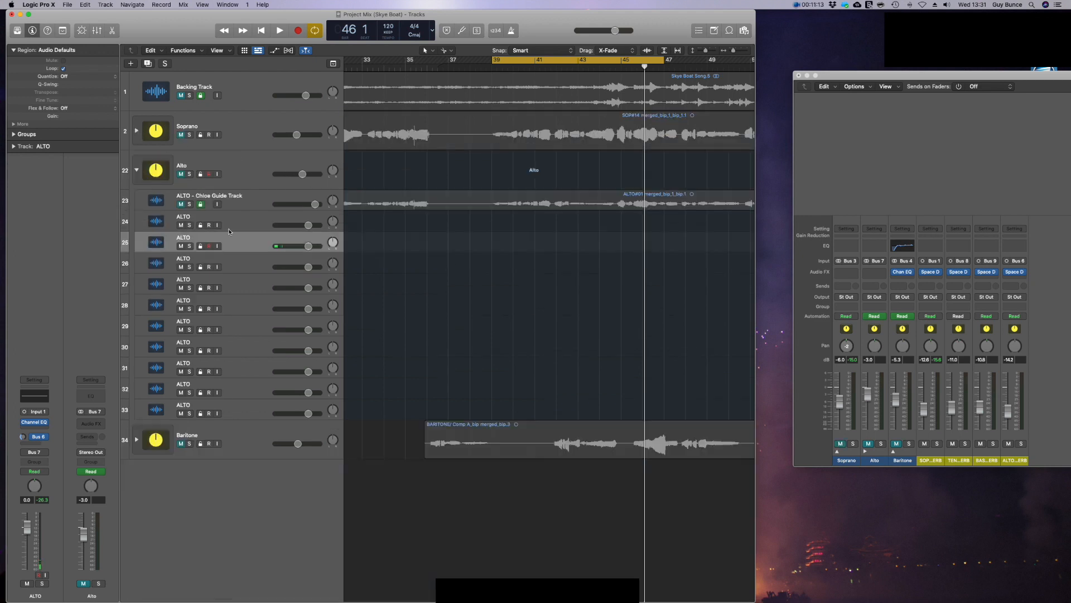
left_click(182, 202)
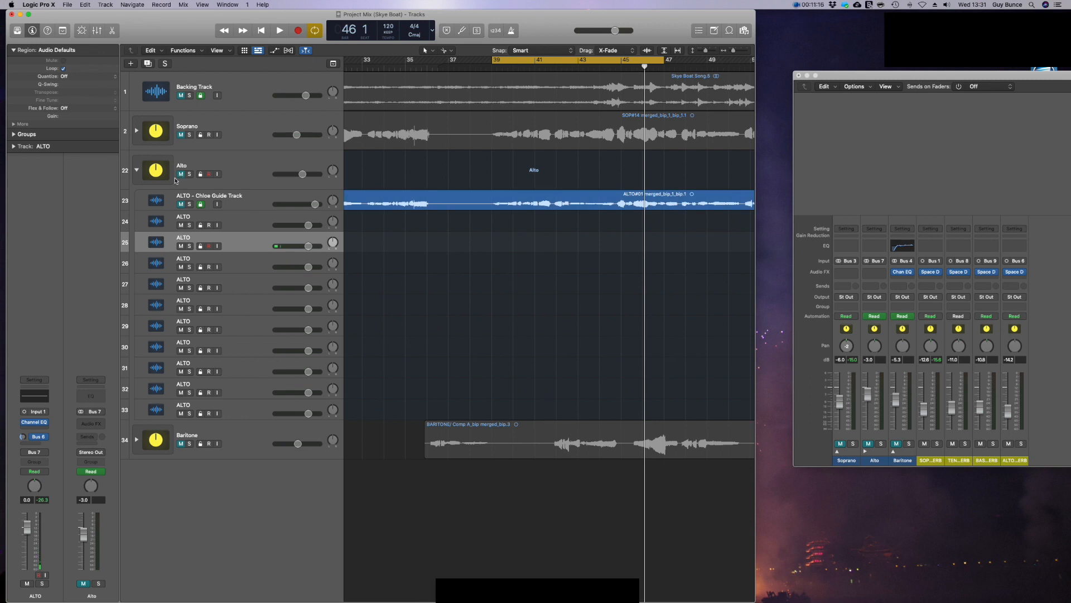
left_click(181, 174)
Play the cycle range, lower the Alto guide track's volume while it plays, and stop playback.
key("space")
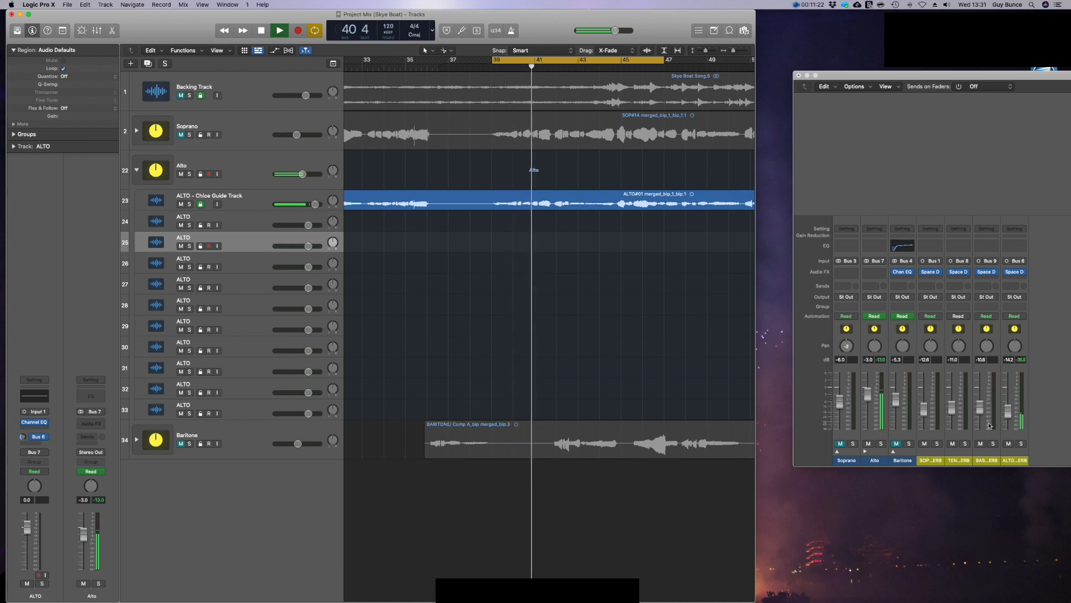
mouse_move(317, 209)
left_mouse_down()
mouse_move(281, 209)
mouse_move(299, 209)
left_mouse_up()
key("space")
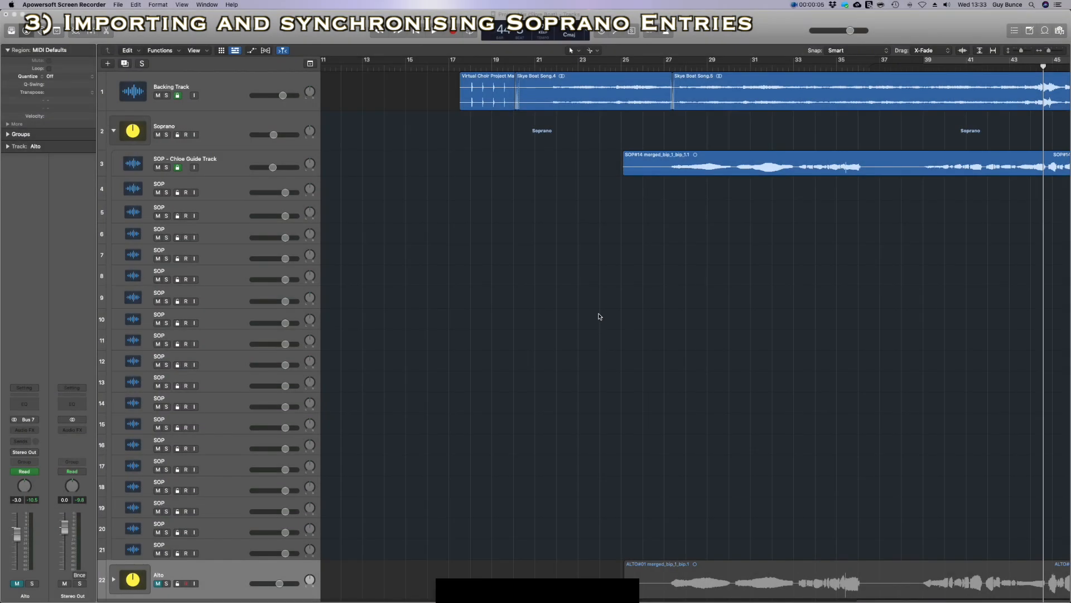
Switch to Finder and bring up the Sop folder with the singers' video files, moving its window clear of the upper tracks.
key("super+Tab")
key("super+Tab")
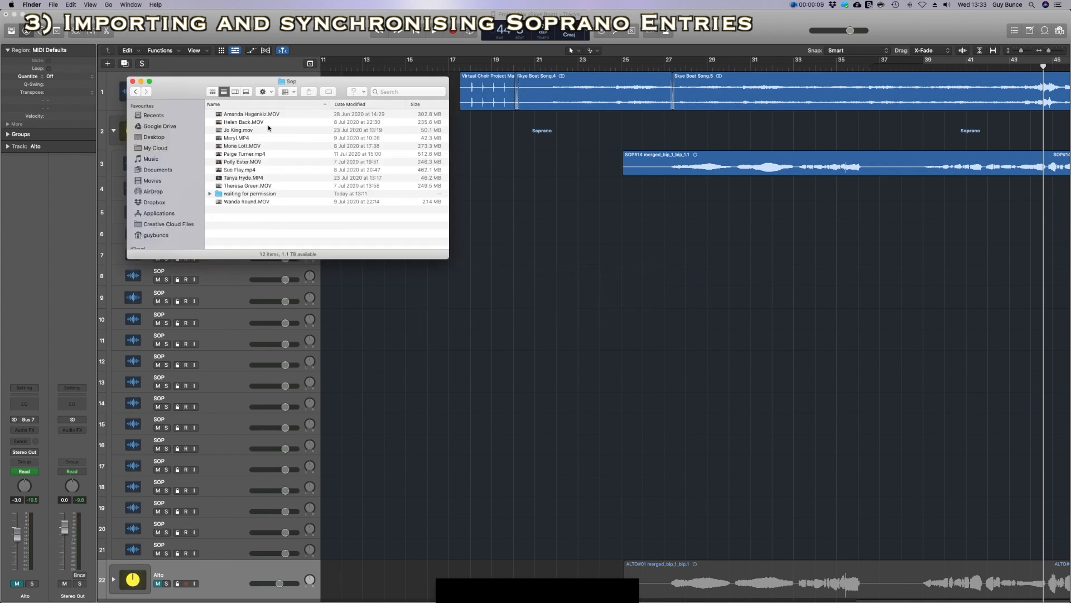
left_click_drag(311, 198, 316, 201)
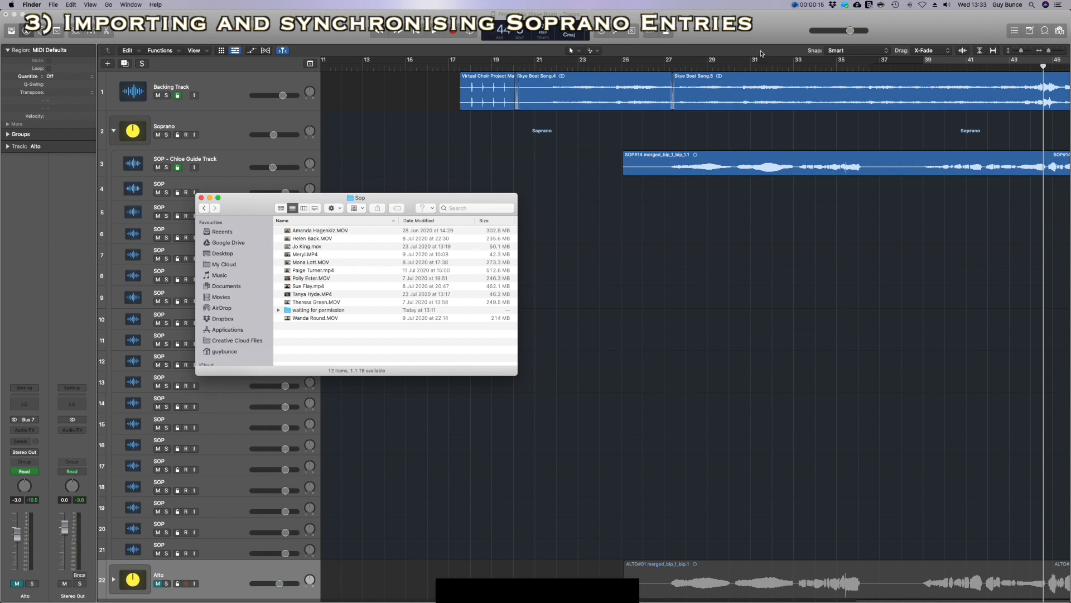
Return to Logic Pro, set a cycle range from bar 18 to 20 over the Backing Track's count-in clicks, and play it.
left_click(751, 30)
left_click(1052, 53)
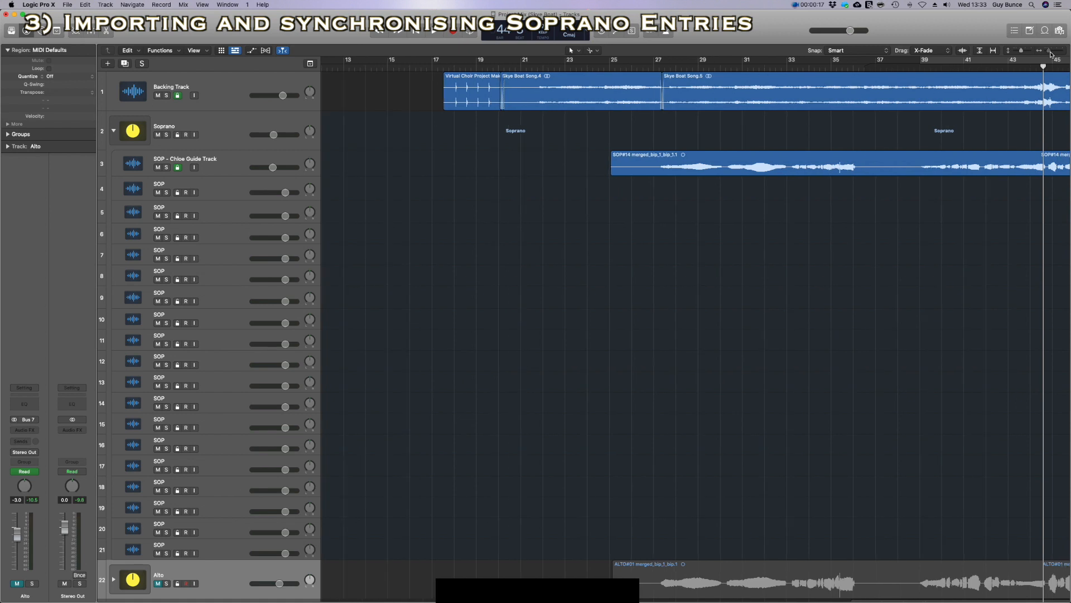
scroll(742, 97, "left", 20)
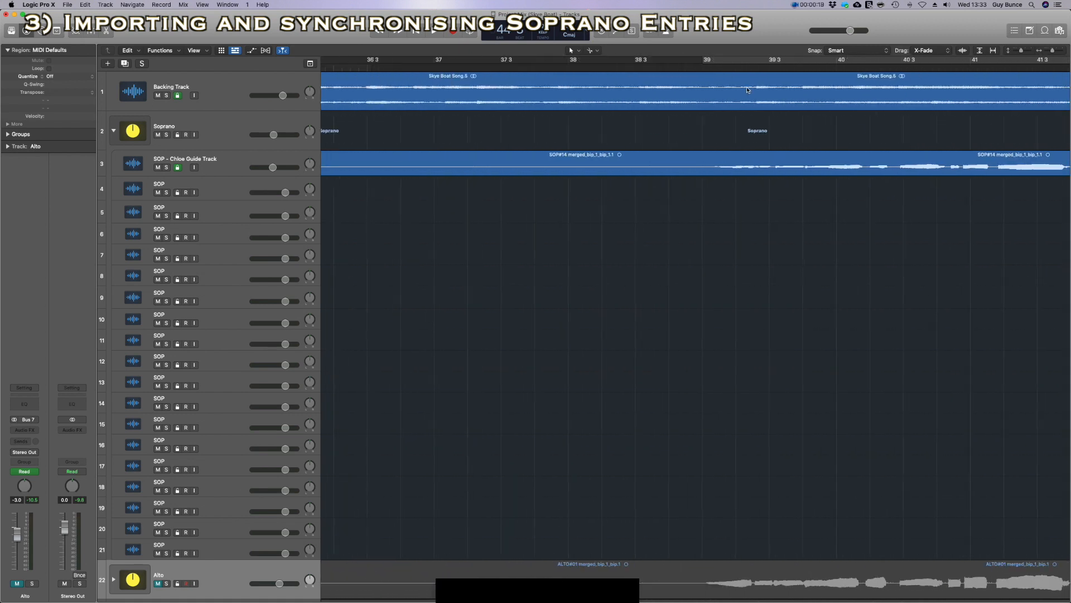
scroll(748, 83, "left", 5)
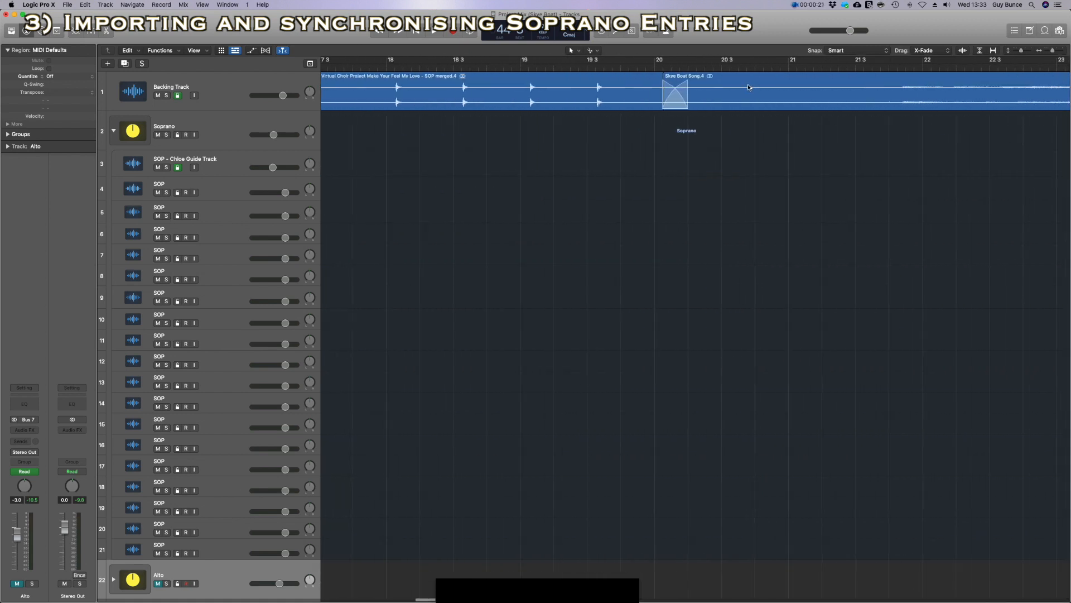
left_click_drag(428, 61, 707, 74)
key("space")
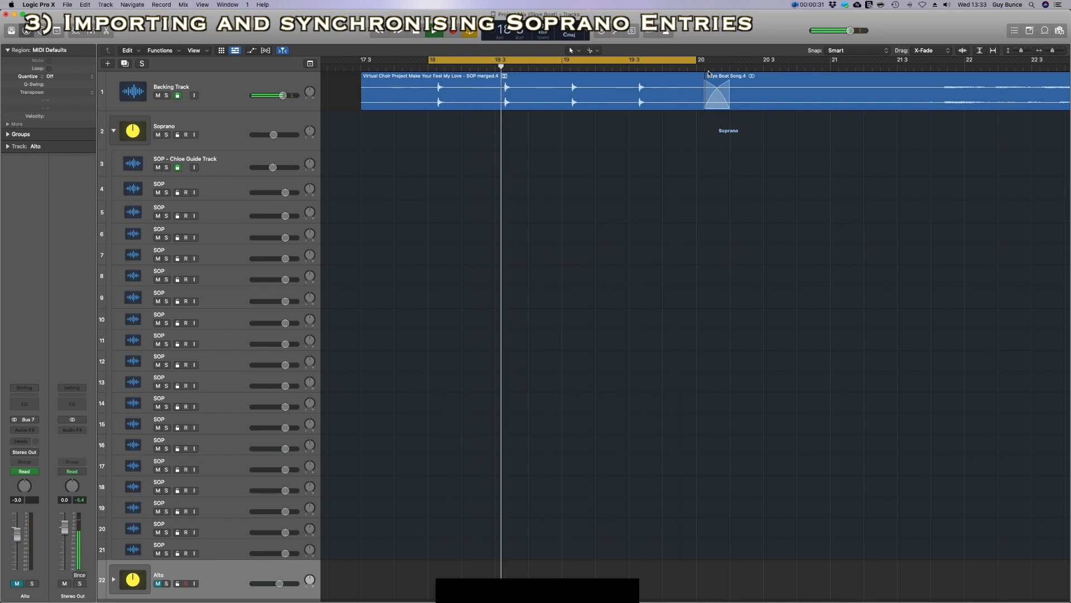
Import the first video from Finder's Sop folder at bar 18, extracting the audio track without opening the movie.
key("super+Tab")
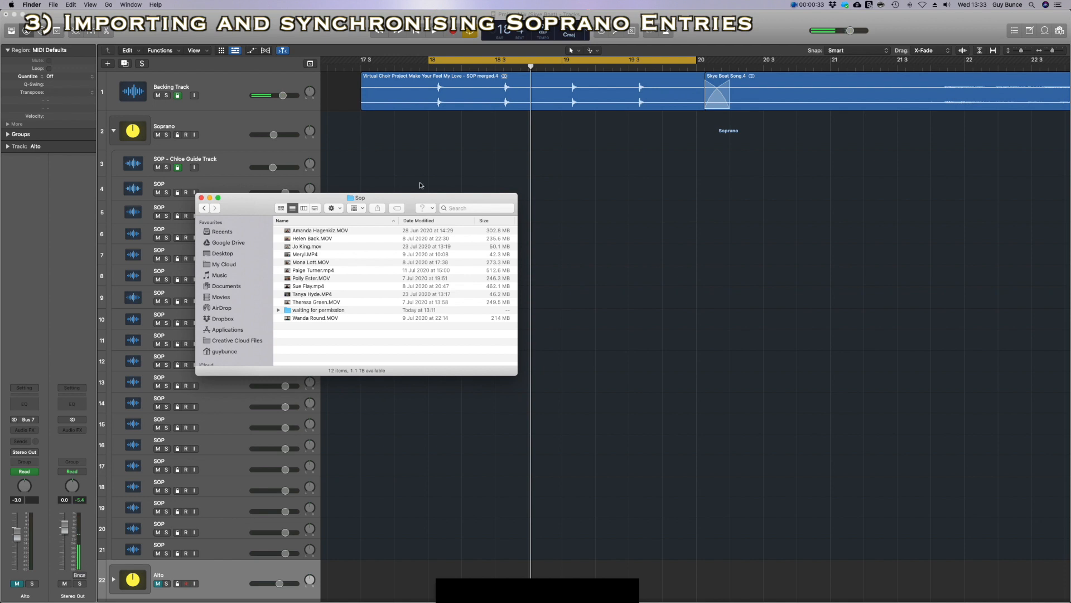
left_click_drag(335, 204, 431, 190)
left_click(339, 328)
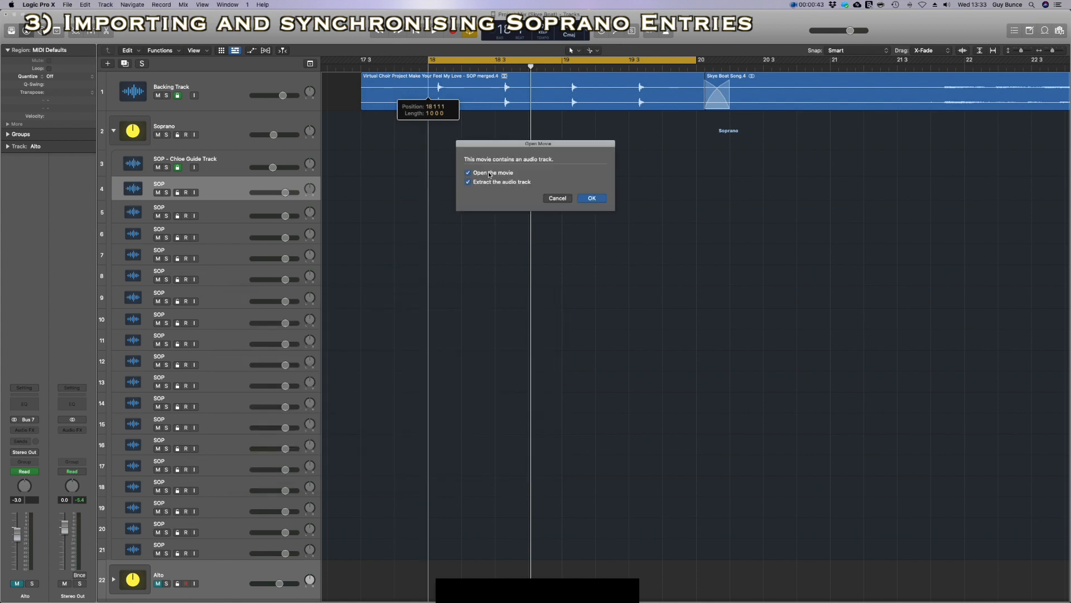
left_click(488, 172)
left_click(592, 199)
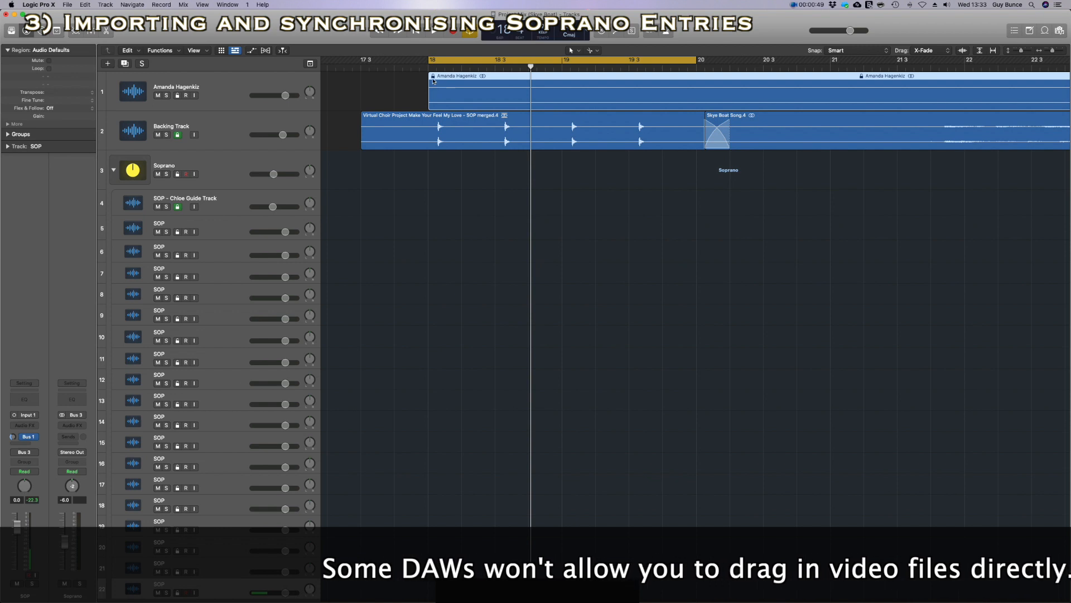
Move the imported region onto the first empty SOP track below the guide and append the singer's full name to that track's name.
left_click(440, 80)
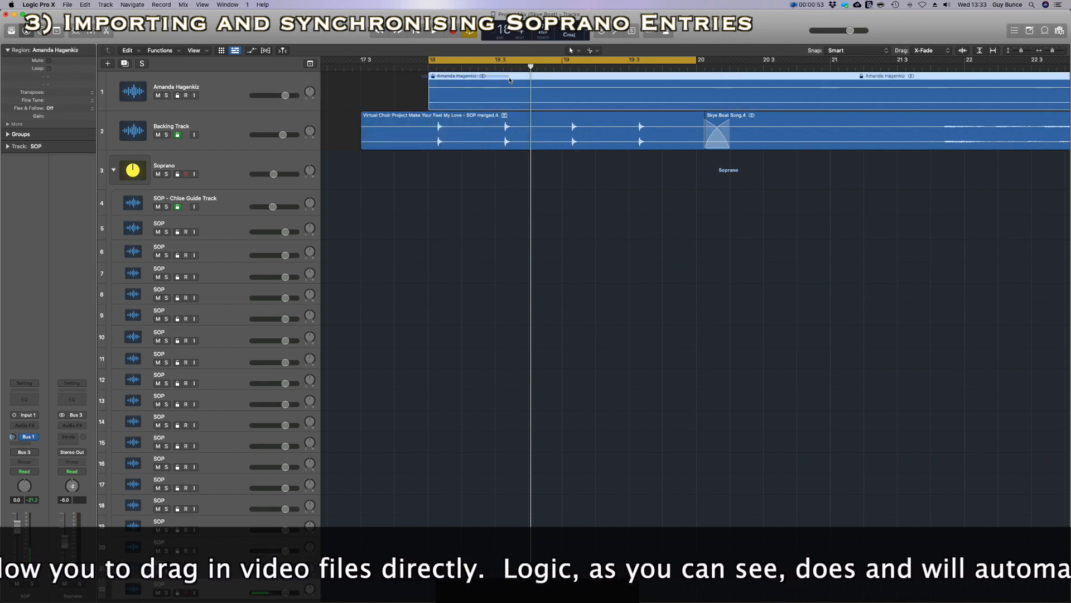
left_click_drag(512, 82, 446, 226)
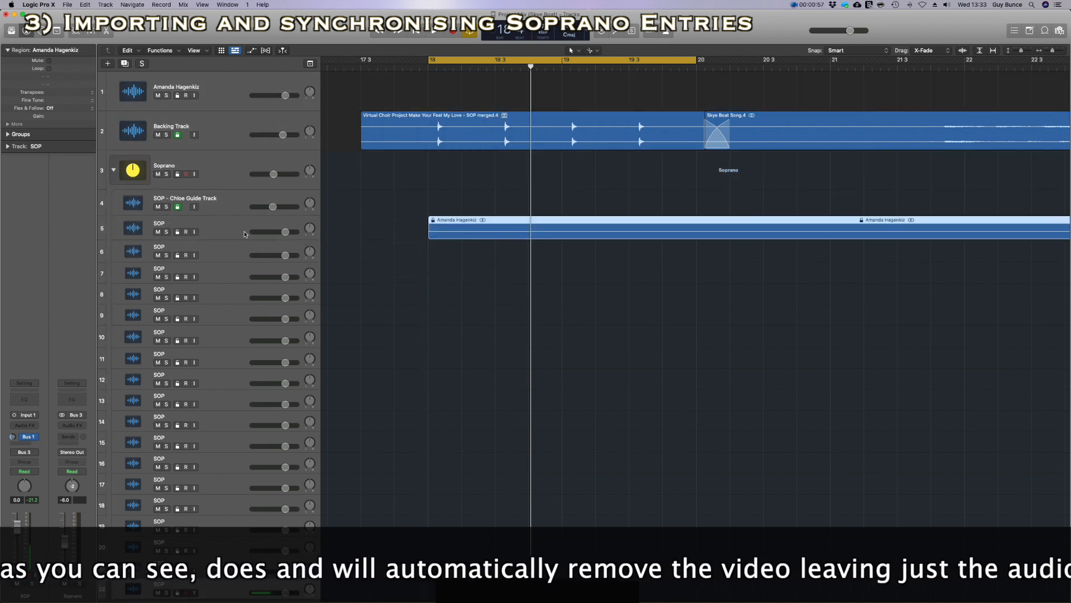
left_click(162, 226)
double_click(165, 223)
key("Right")
type("- Amanda Hagenkiz")
key("Return")
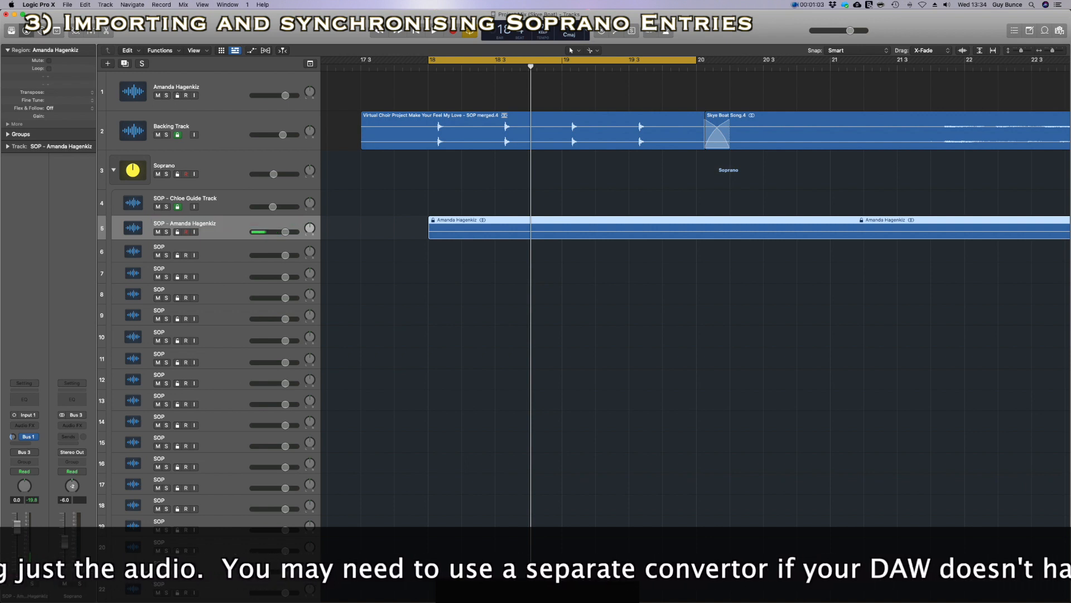
Unlock the first singer's region from its SMPTE position and slide it earlier so its claps line up with the Backing Track clicks at bar 19.
right_click(454, 226)
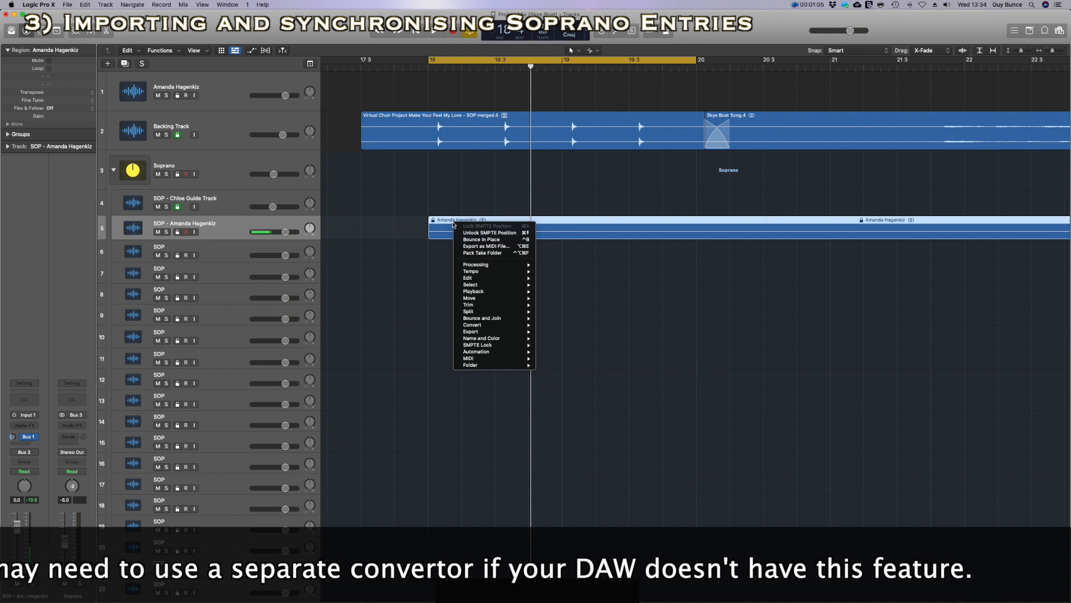
left_click(489, 233)
left_click_drag(478, 224, 421, 223)
left_click_drag(723, 224, 522, 224)
left_click_drag(1039, 223, 581, 227)
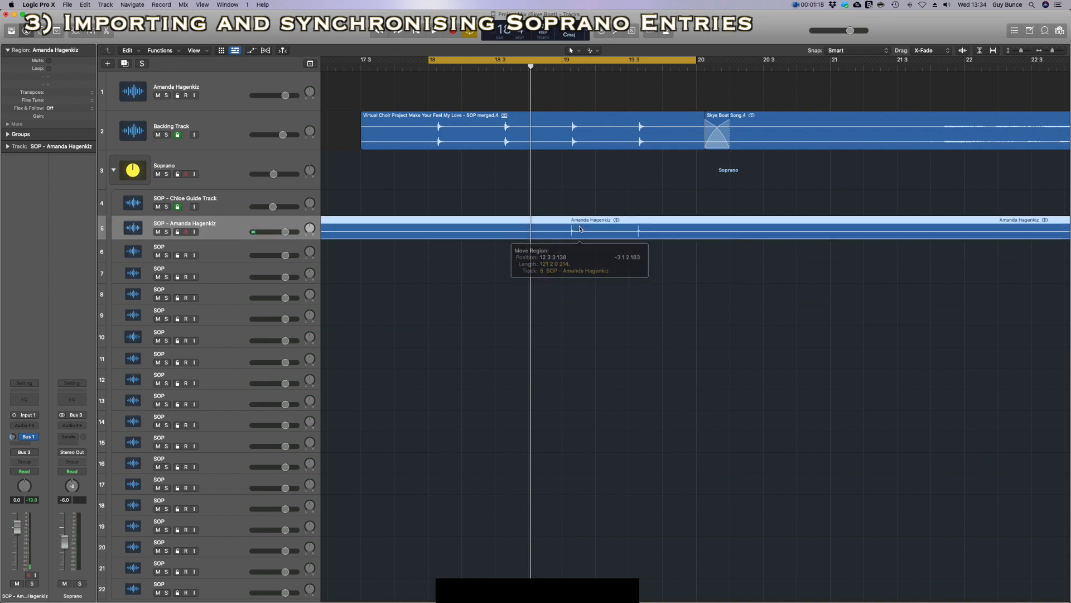
Split the first singer's region with the Scissors tool just after 18 3, before the claps, and delete the part before the cut.
left_click(595, 54)
left_click(607, 107)
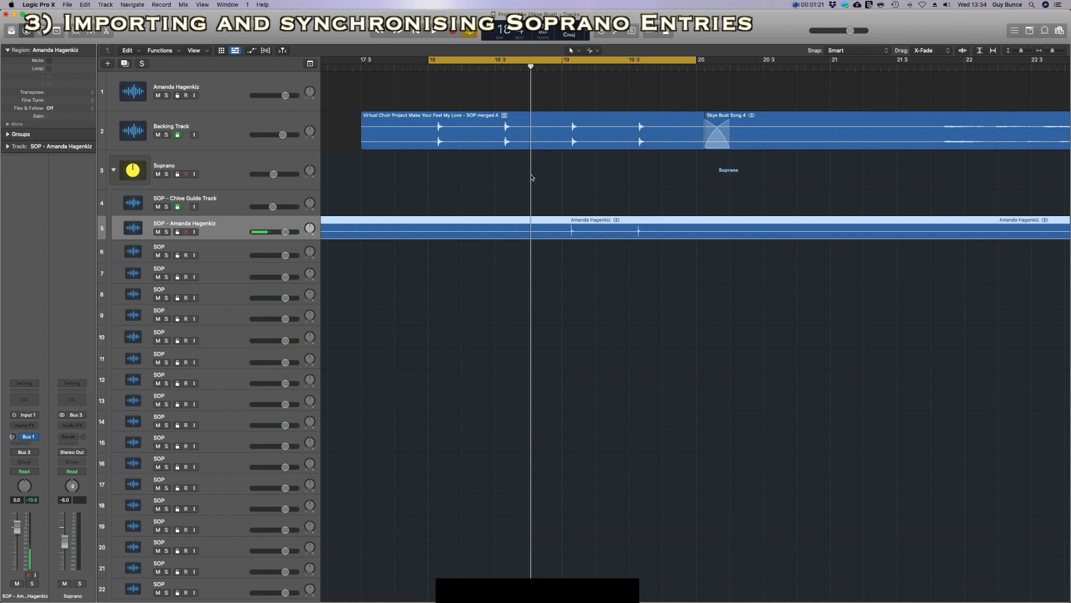
left_click(512, 230)
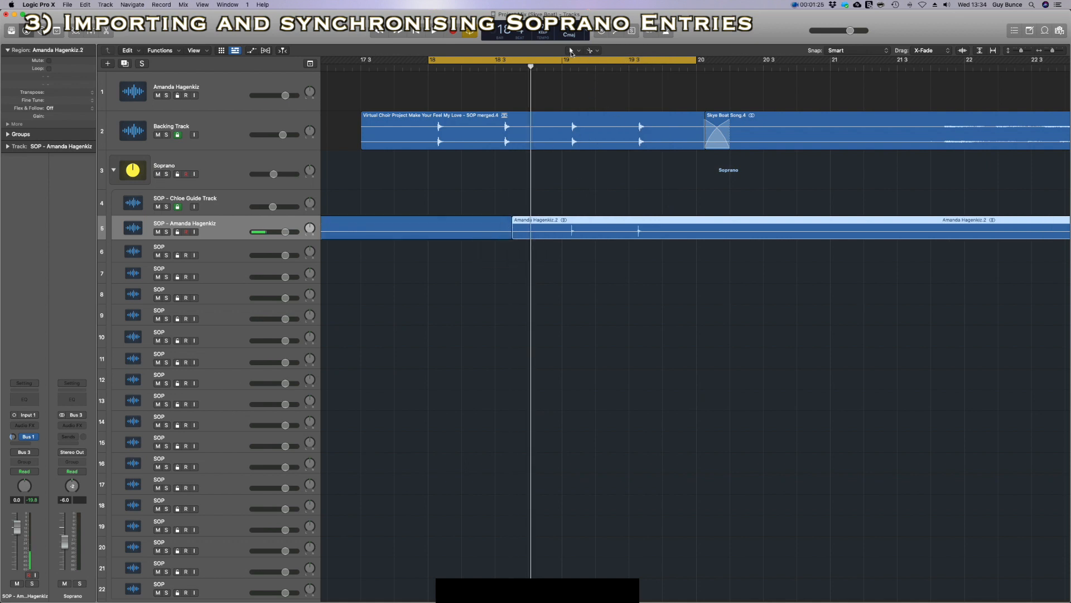
left_click(454, 229)
key("Delete")
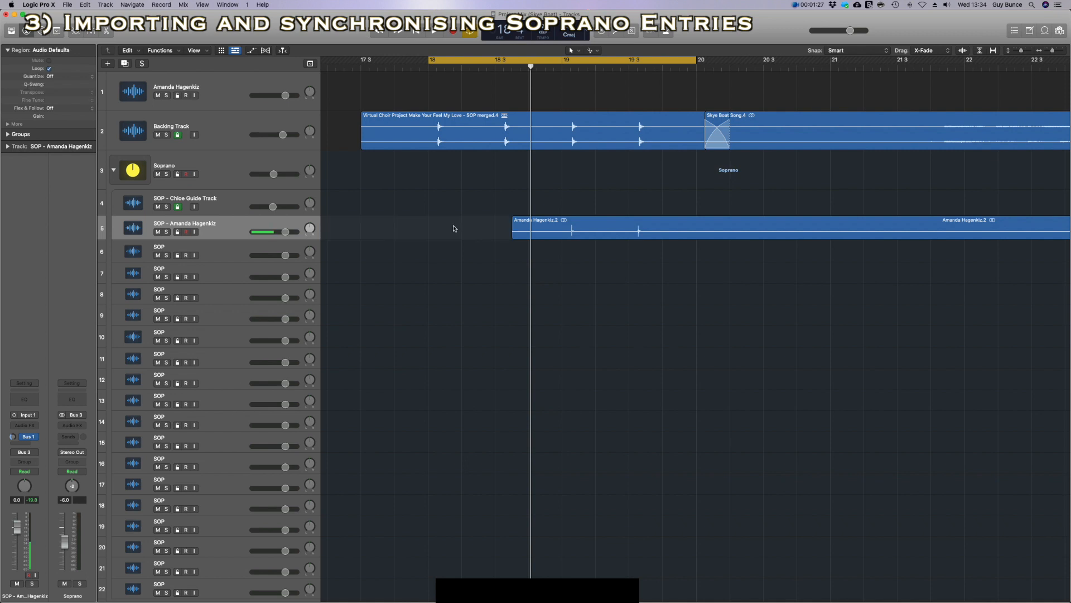
Import the audio of the second video from Finder's Sop folder at bar 18 and move the region onto the next empty SOP track.
key("super+Tab")
left_click_drag(350, 339, 432, 256)
left_click(592, 197)
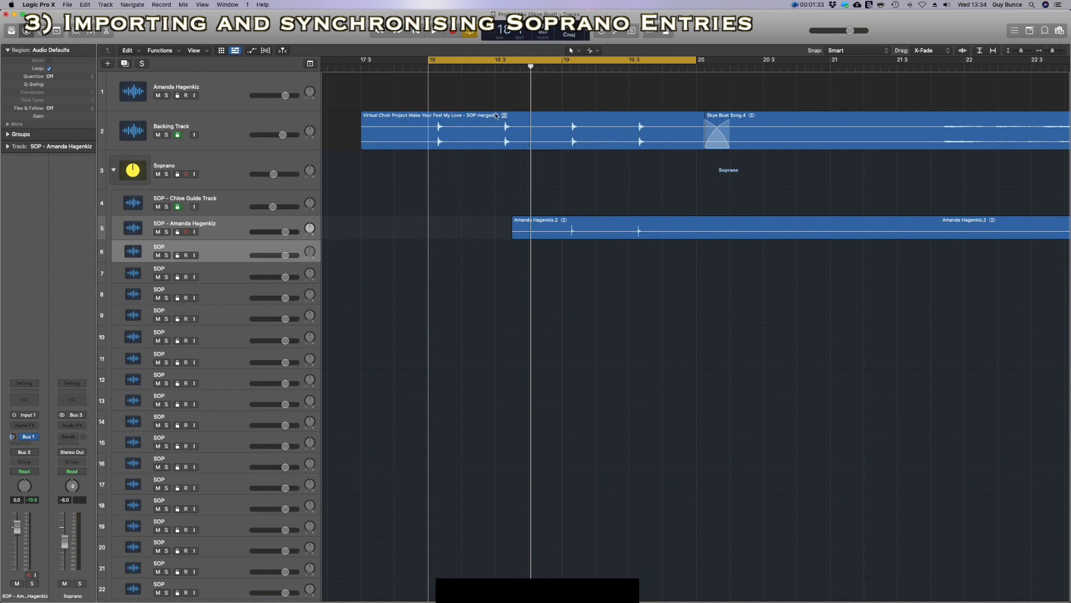
left_click_drag(456, 83, 461, 293)
Unlock the second singer's region from its SMPTE position and slide it earlier to match its claps with the count-in clicks at bar 19.
right_click(463, 283)
left_click(872, 297)
left_click_drag(896, 291, 206, 286)
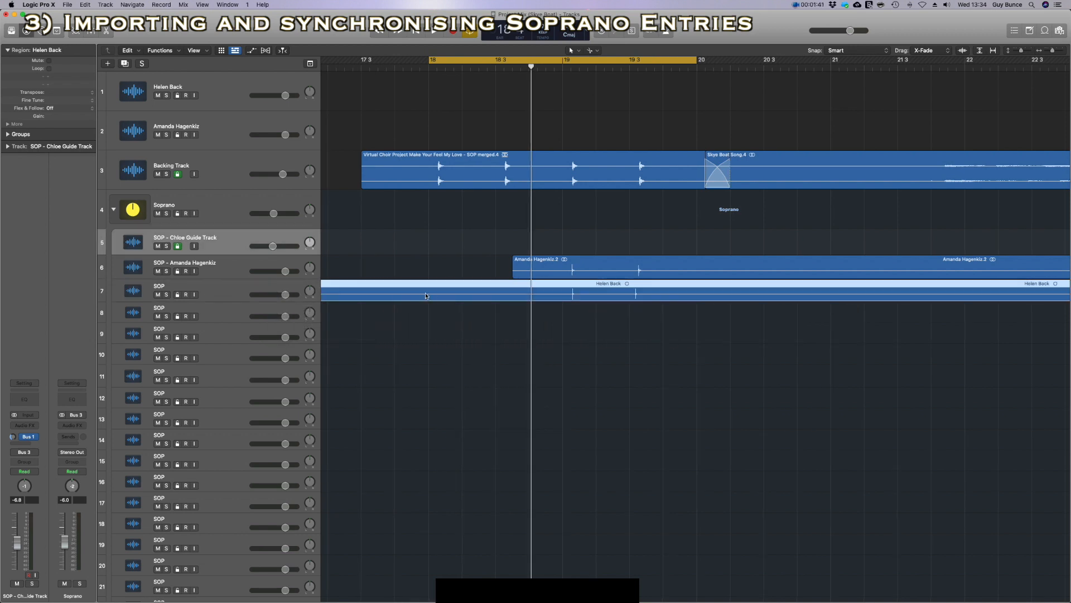
Cut the second singer's region just before 18 3, delete its lead-in, and append the singer's full name to the SOP track name.
left_click(499, 291)
key("Delete")
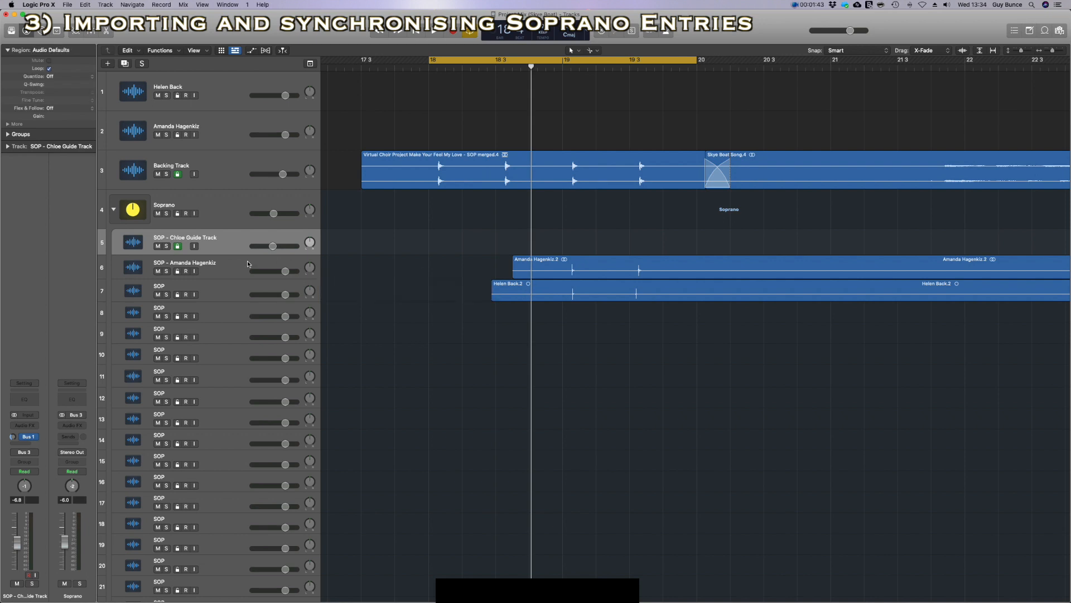
left_click(167, 288)
double_click(159, 286)
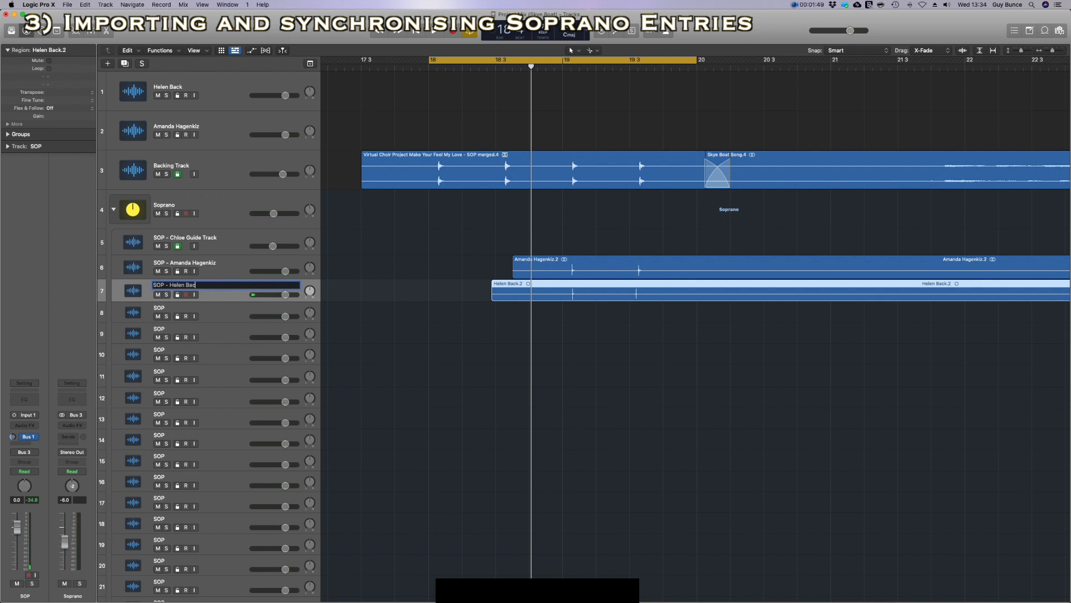
type("- Helen Back")
key("Return")
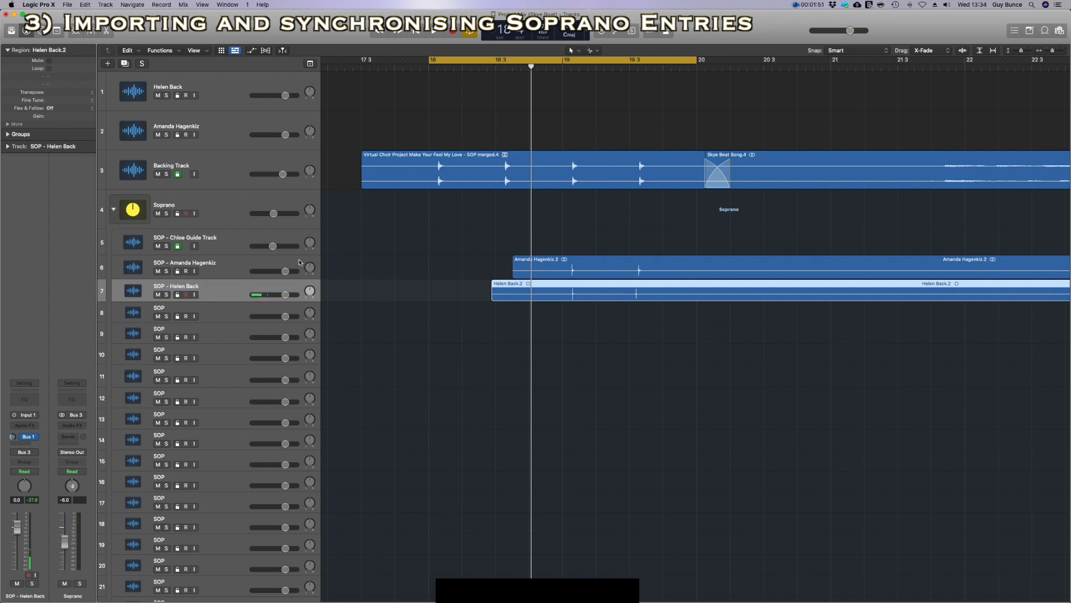
Import the audio of the third video from Finder's Sop folder and place the region on the SOP track below the second singer.
key("super+Tab")
left_click(340, 345)
left_click_drag(411, 295, 468, 433)
left_click_drag(393, 483, 451, 314)
left_click(593, 200)
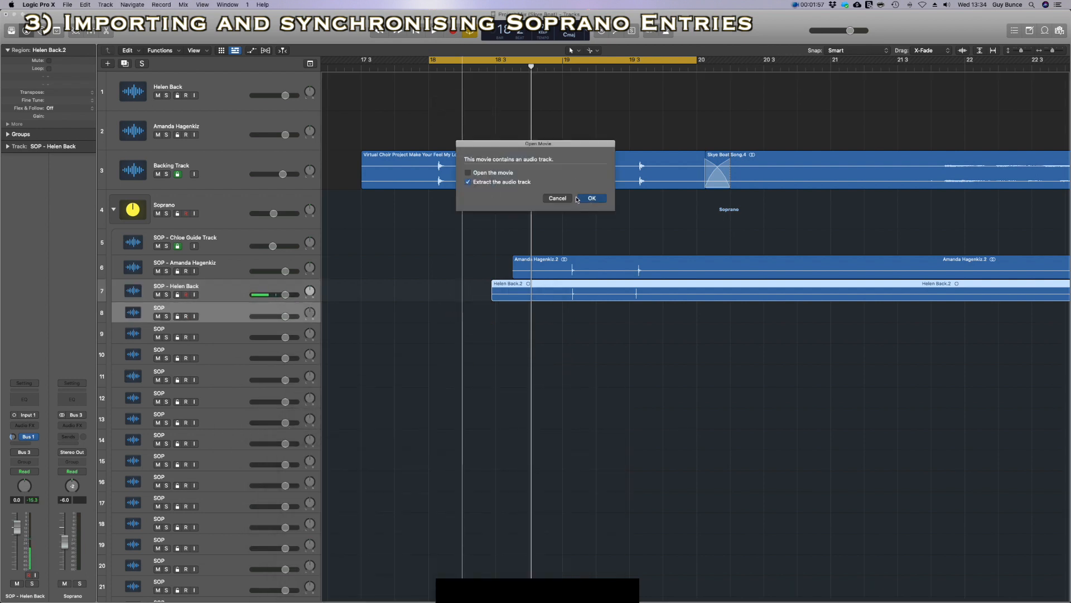
left_click_drag(450, 81, 450, 350)
Free the third singer's region from its locked position and slide it to about 13 4 3 161, matching its claps with the count-in clicks.
right_click(610, 348)
key("Escape")
left_click_drag(848, 350, 342, 361)
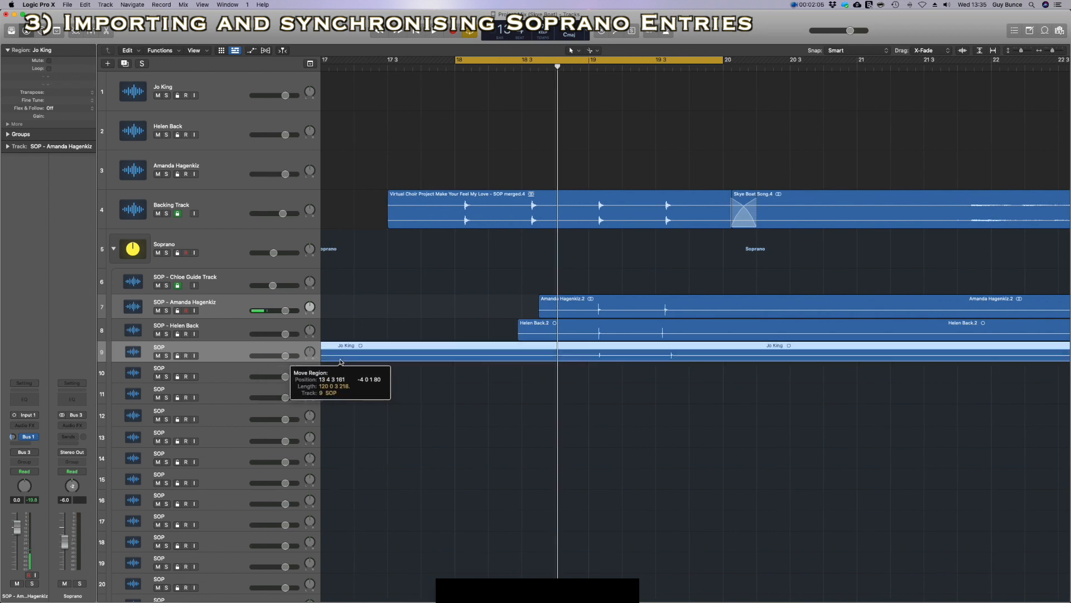
Trim off the third singer's lead-in before about 18 2 and append the singer's full name to the SOP track name.
left_click(512, 354)
key("Delete")
double_click(169, 347)
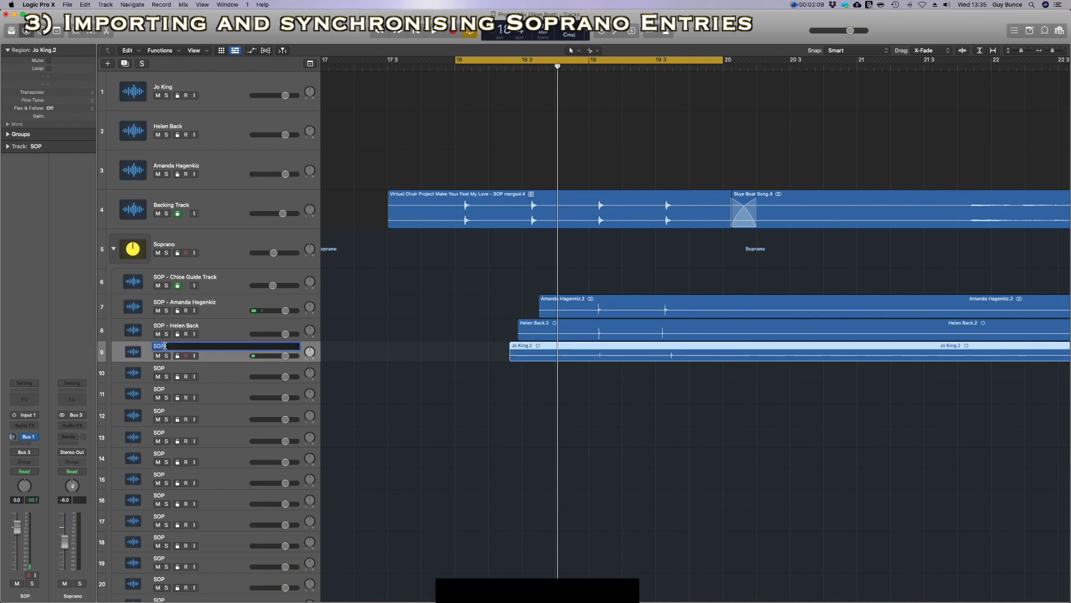
type("- Jo King")
key("Return")
Import the audio of the fourth singer's MOV and the fifth singer's mp4 from Finder's Sop folder into the project.
key("super+Tab")
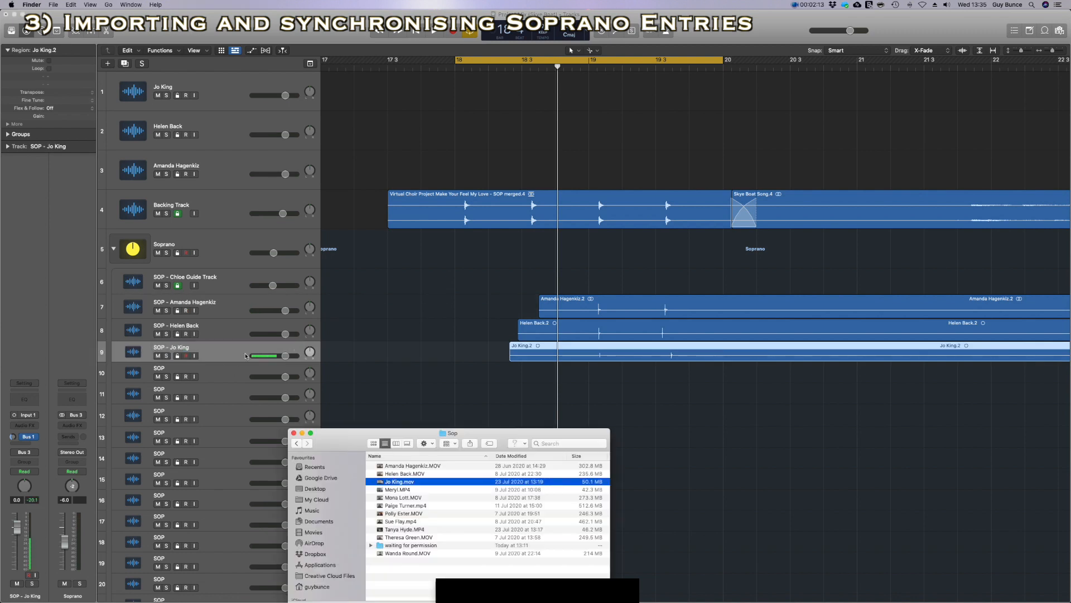
left_click(394, 490)
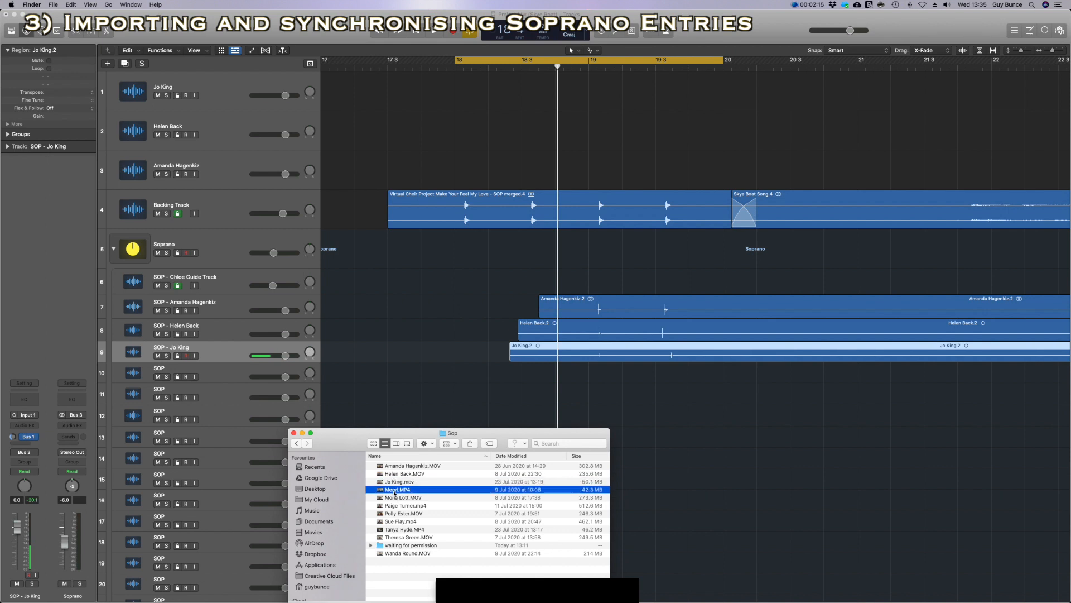
left_click_drag(397, 497, 568, 419)
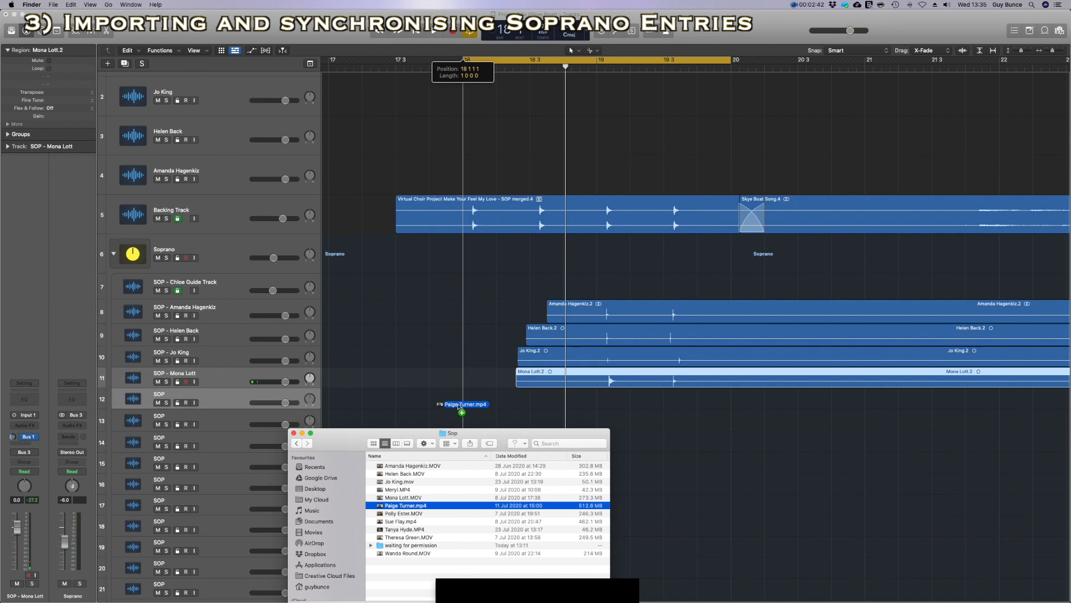
left_click_drag(458, 406, 459, 406)
Move the fifth singer's region onto the SOP track below the fourth singer and delete the emptied tracks left above the backing track.
key("BackSpace")
key("BackSpace")
key("BackSpace")
key("BackSpace")
left_click_drag(371, 81, 366, 295)
left_click(218, 89)
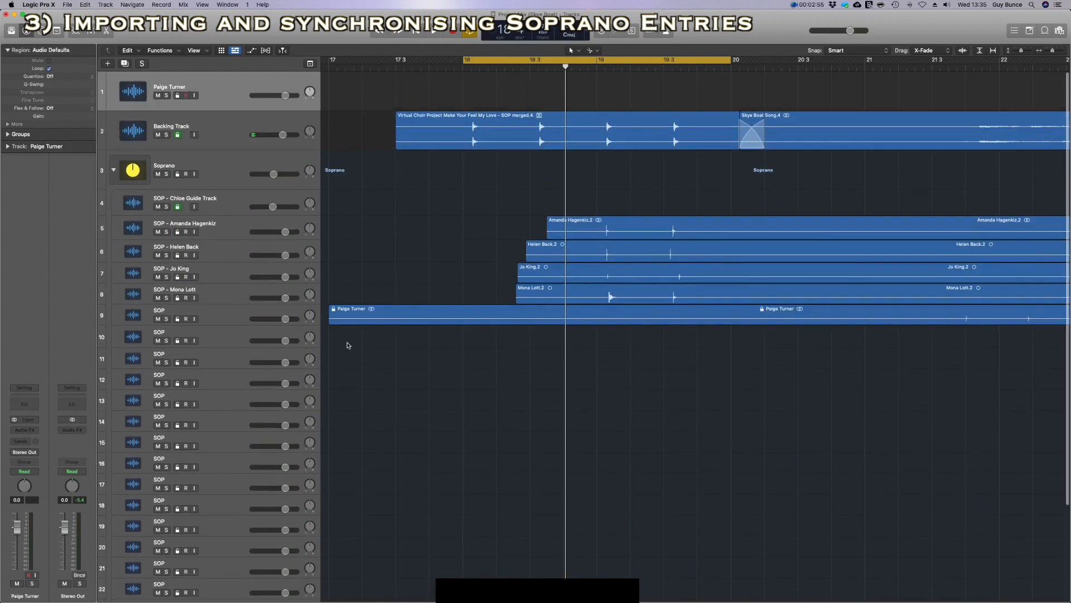
key("BackSpace")
Rename the fifth singer's track as SOP followed by the singer's full name.
double_click(159, 269)
type("SOP - P")
type("aige Turner")
key("Return")
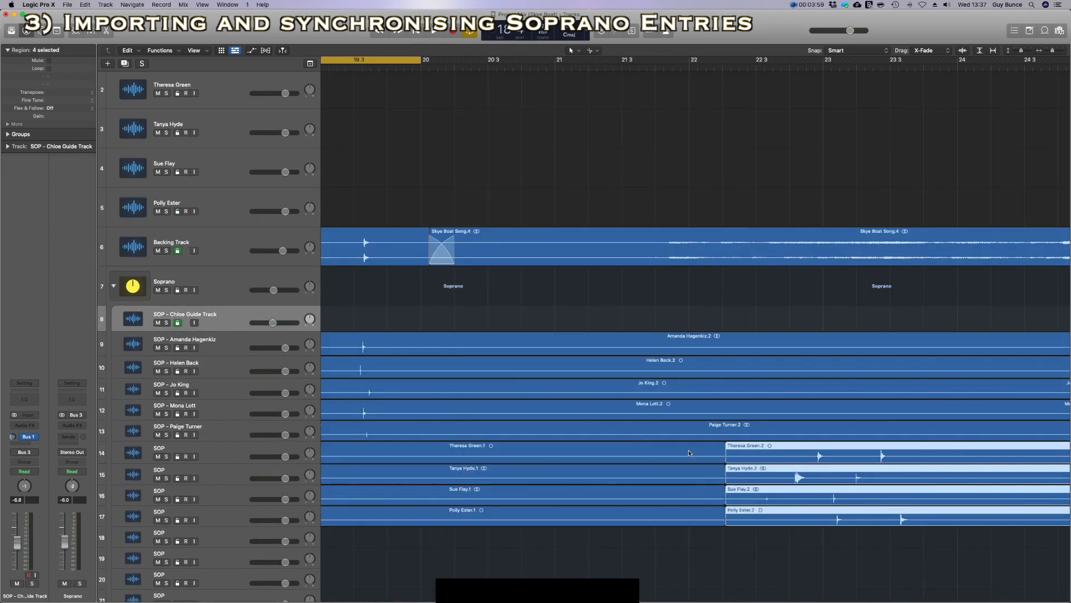
Align the sixth singer's region with the count-in clicks and place the tenth singer's region on the SOP track below the ninth singer.
left_click_drag(591, 457, 594, 458)
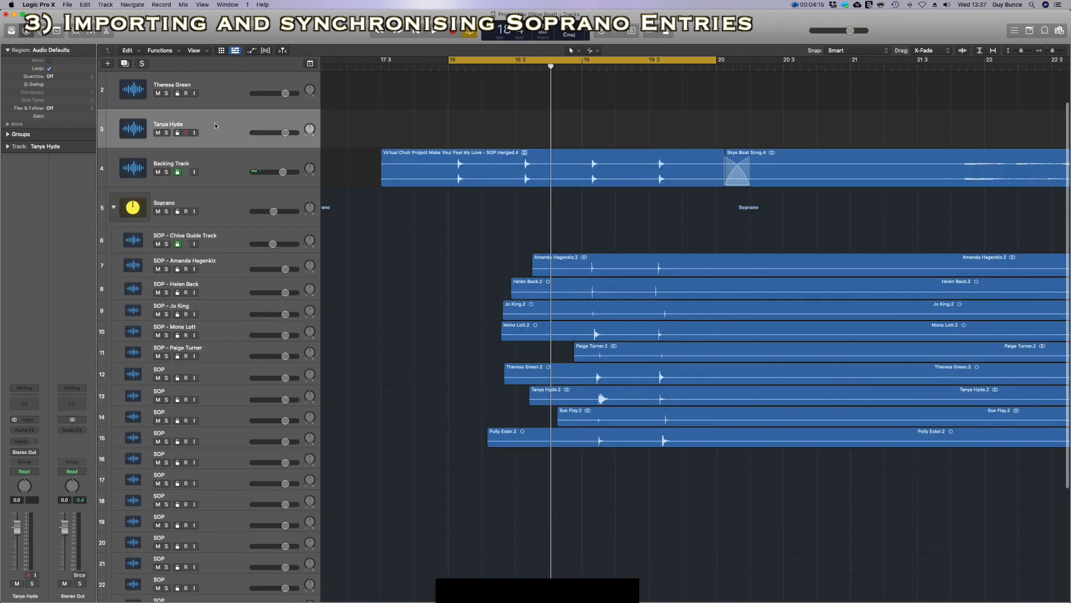
left_click_drag(385, 89, 389, 430)
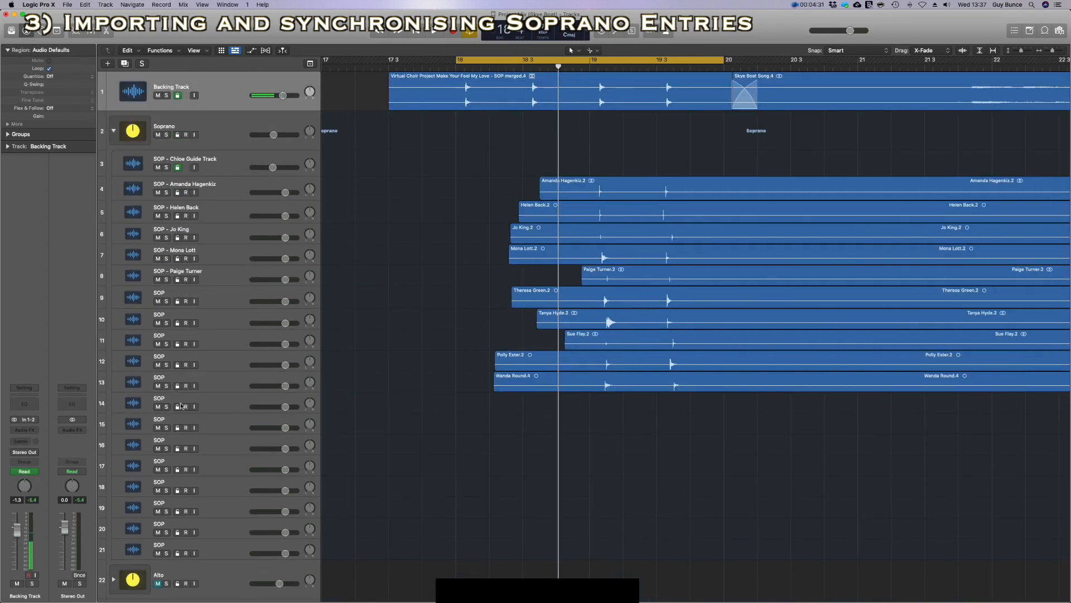
Rename the sixth and seventh singers' tracks as SOP followed by each singer's full name.
double_click(173, 292)
type("SOP - Theresa Green")
key("Return")
double_click(169, 314)
type("SOP - Tanya Hyde")
key("Return")
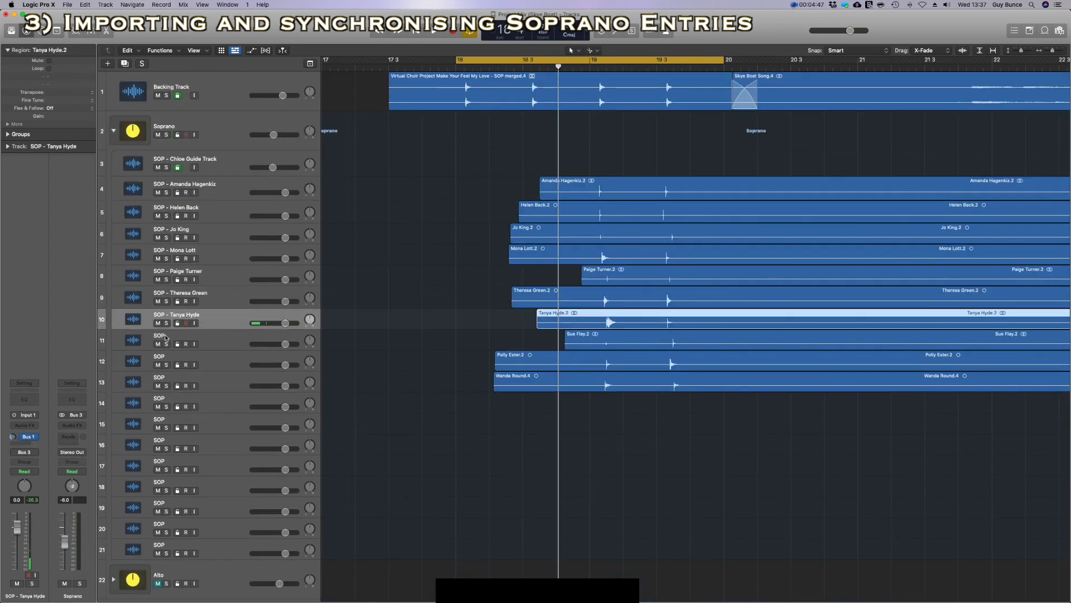
Label the eighth, ninth and tenth singers' tracks as SOP followed by each singer's full name.
double_click(169, 335)
type("SOP - Sue Flay")
key("Tab")
type("SOP -")
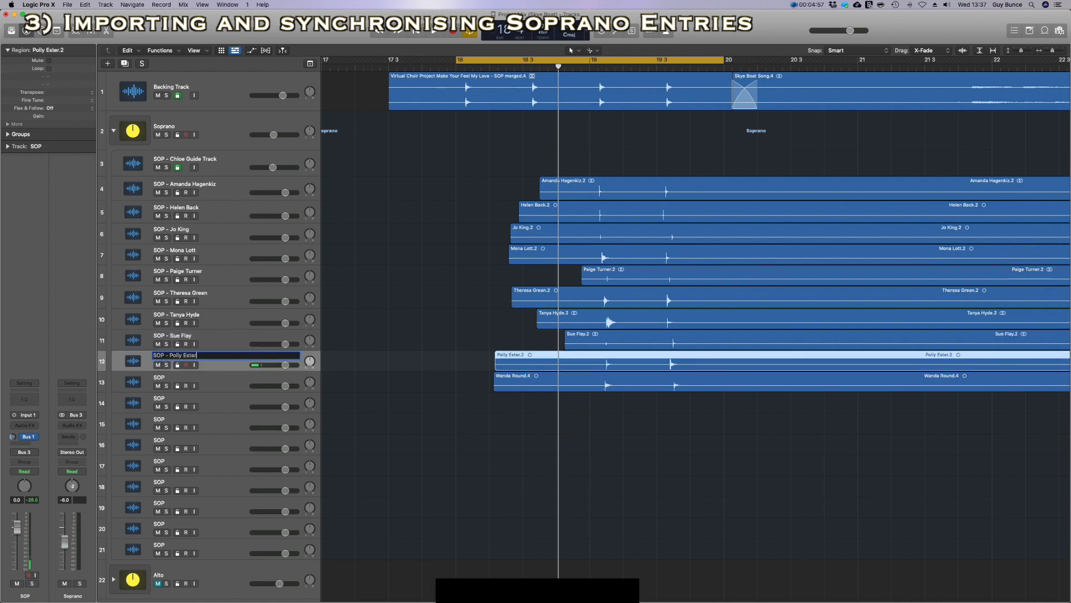
key("Return")
double_click(163, 377)
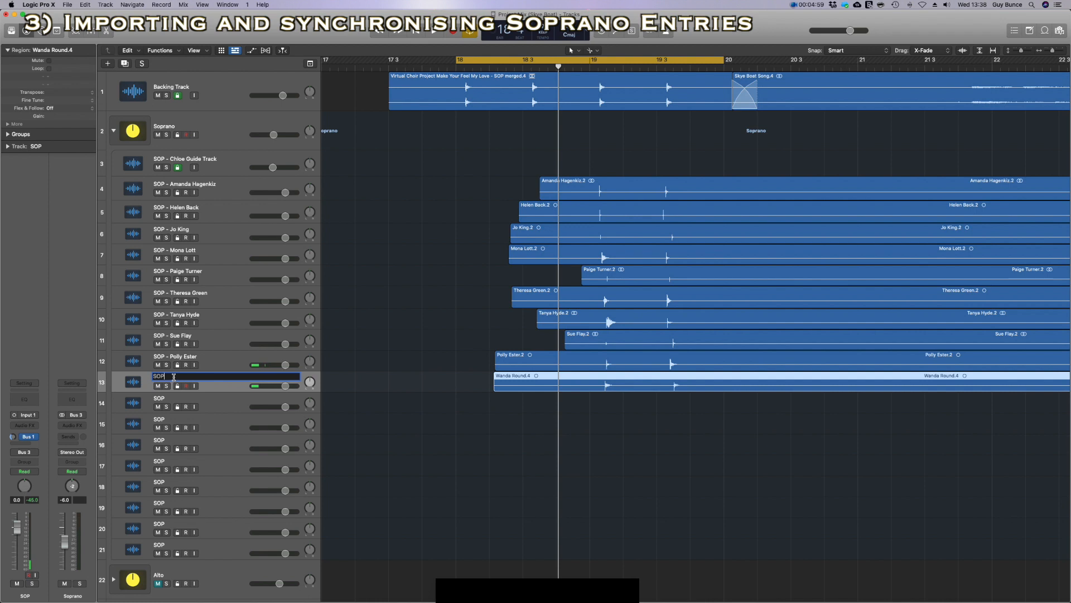
type("- Wanda Round")
key("Return")
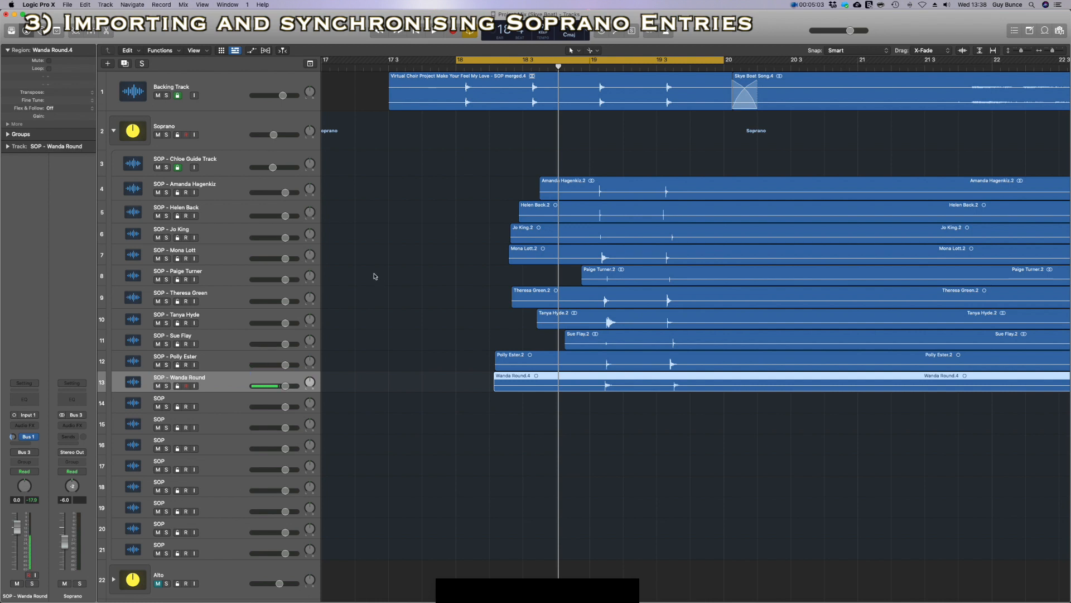
Delete all the unused SOP tracks between the tenth singer's track and the Alto stack.
left_click(218, 402)
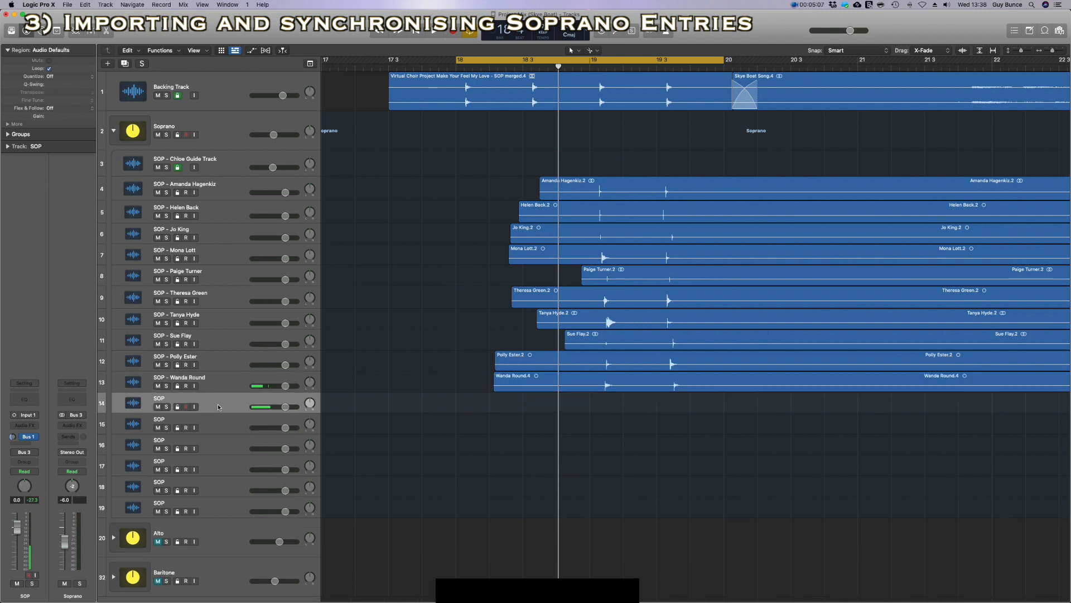
key("super+BackSpace")
key("super+BackSpace")
key("super+BackSpace")
key("super+BackSpace")
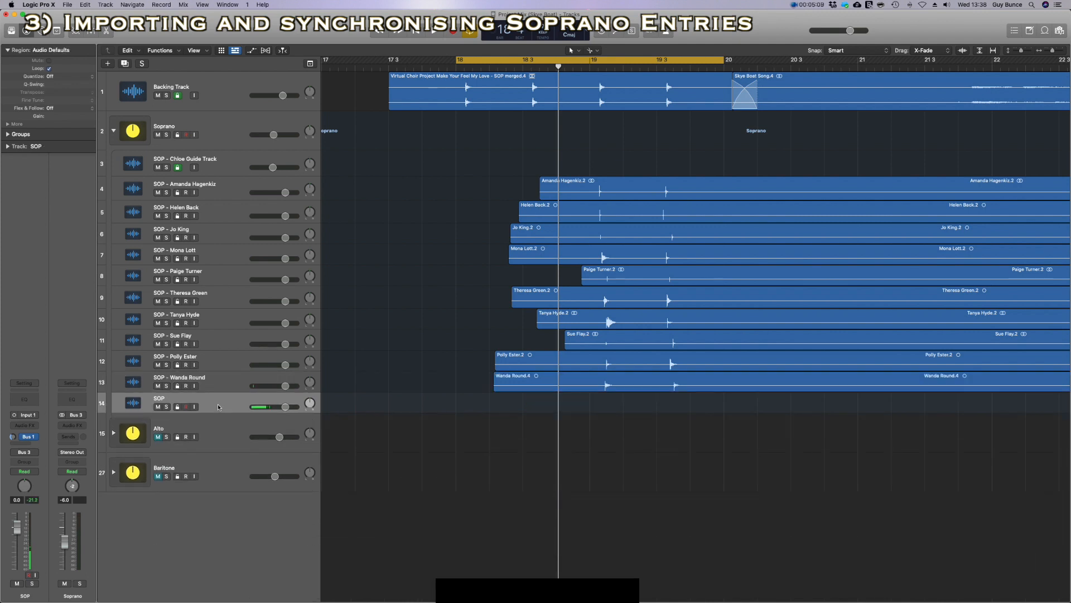
Play all the sopranos against the backing count-in and mute the ten singers' SOP tracks, leaving the guide track unmuted.
key("space")
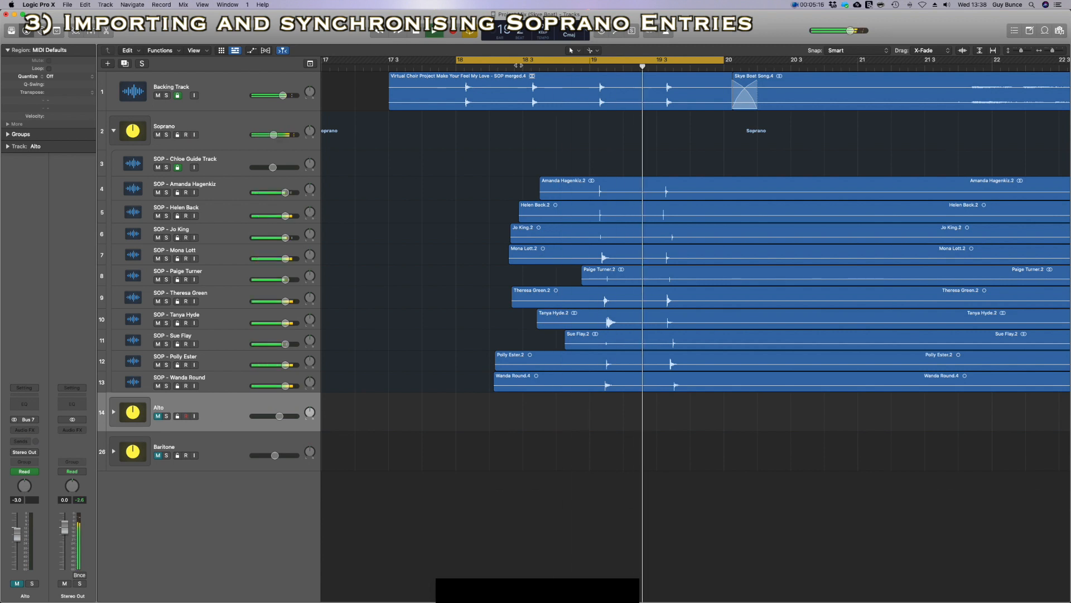
key("space")
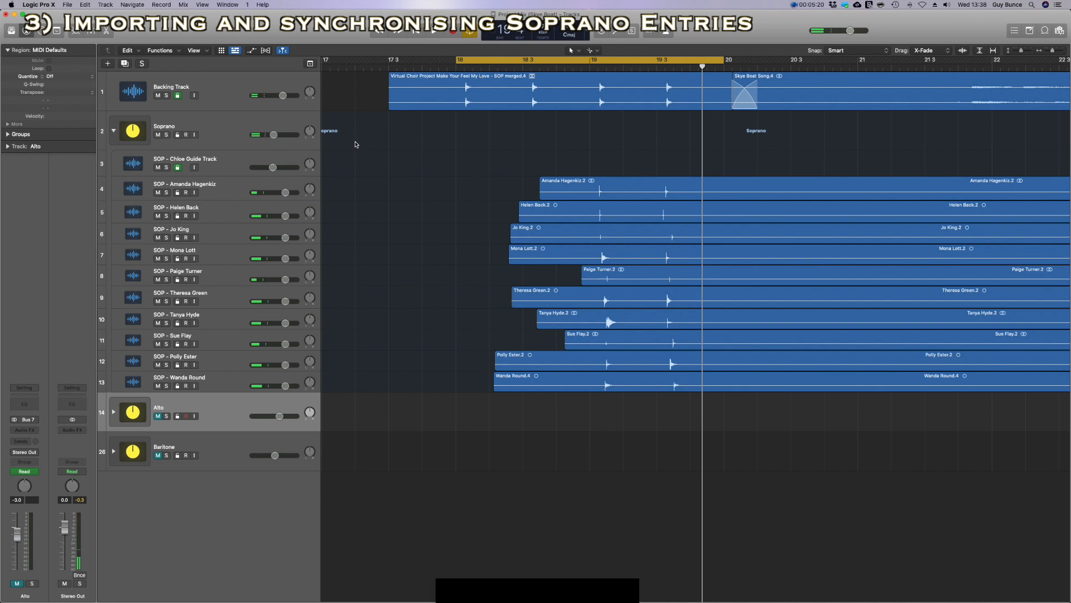
left_click_drag(166, 192, 168, 343)
left_click_drag(166, 194, 172, 303)
left_click_drag(160, 194, 159, 386)
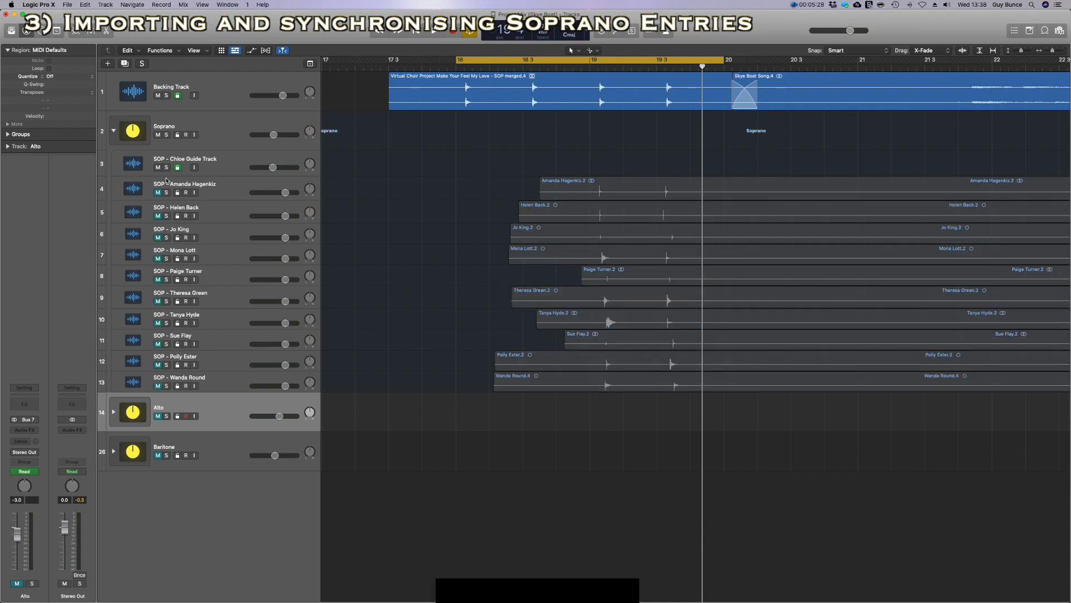
Unmute the first singer's track and nudge its region slightly later to match the count-in clicks, checking the claps in playback.
left_click(159, 195)
scroll(997, 114, "right", 5)
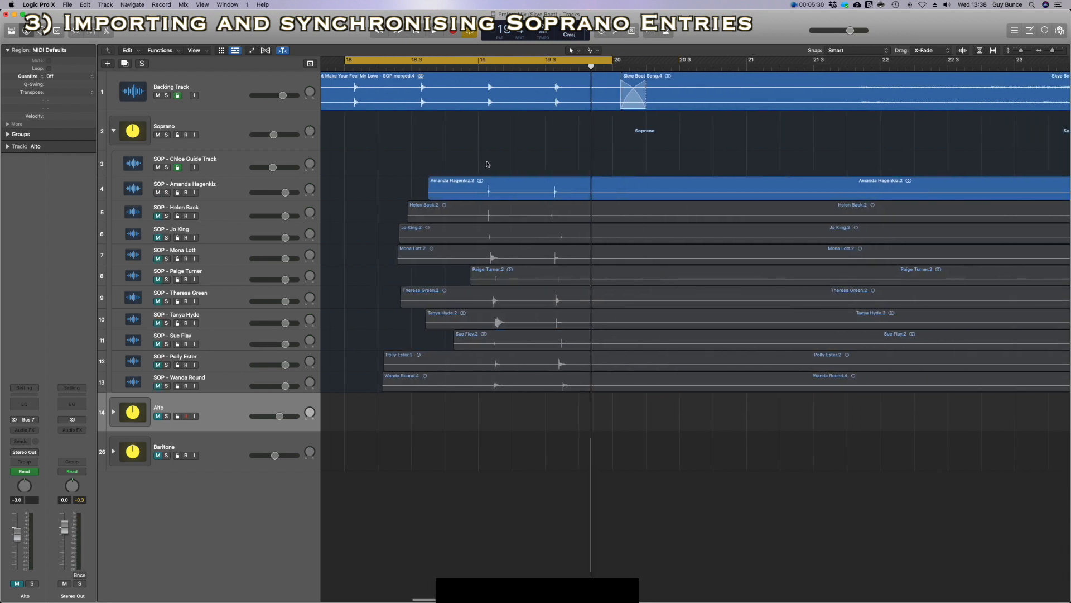
left_click_drag(1053, 53, 1056, 52)
scroll(507, 157, "left", 12)
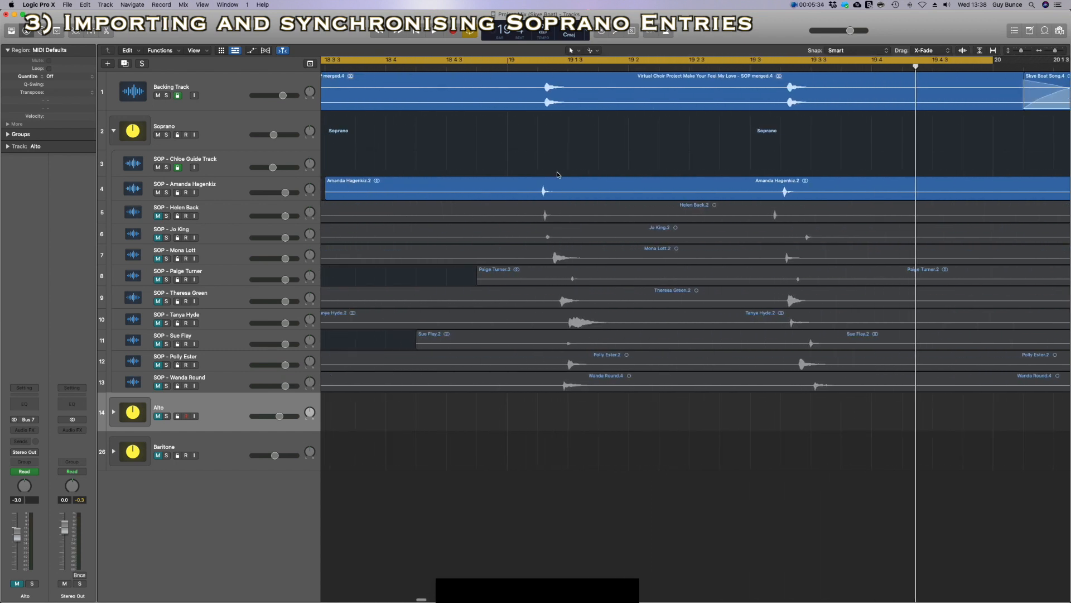
left_click_drag(561, 186, 567, 186)
left_click(446, 67)
key("space")
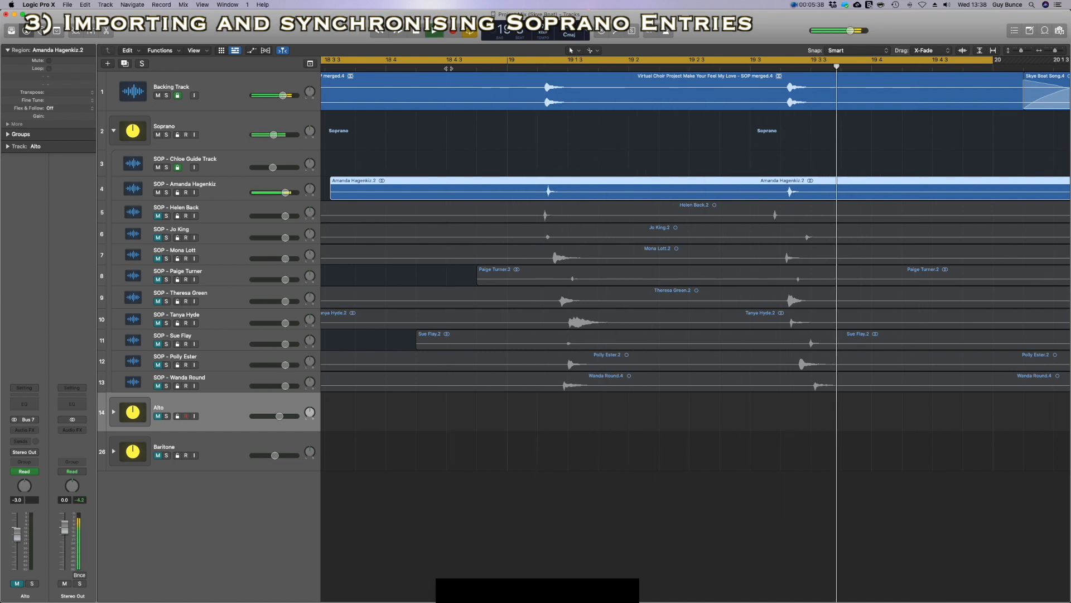
Nudge the second singer's region slightly later to match the click near 19 1 3, auditioning it with the first singer muted.
left_click(175, 217)
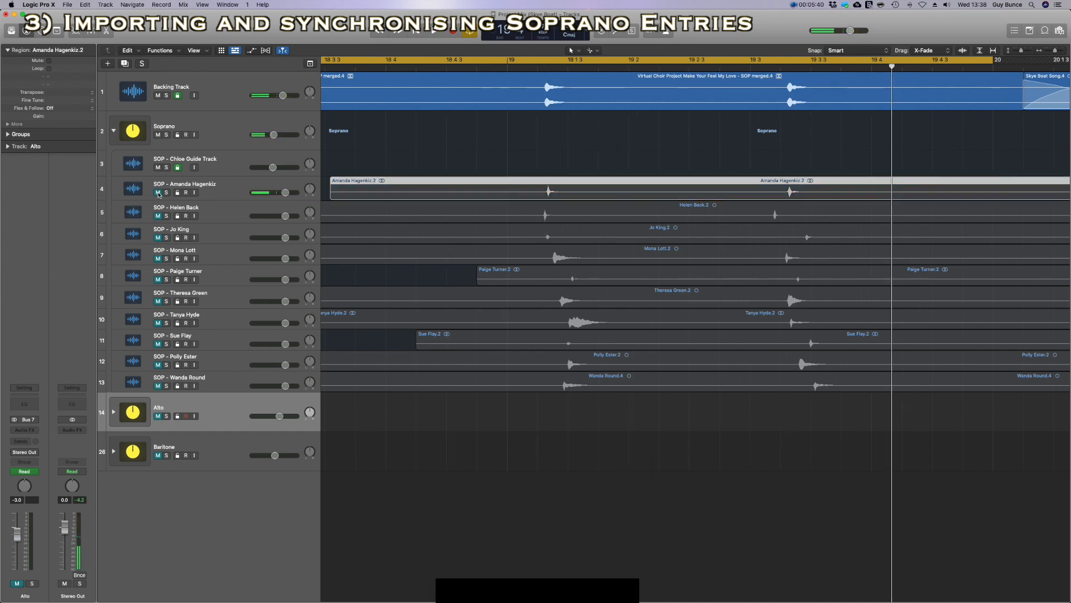
left_click_drag(596, 216, 601, 217)
key("space")
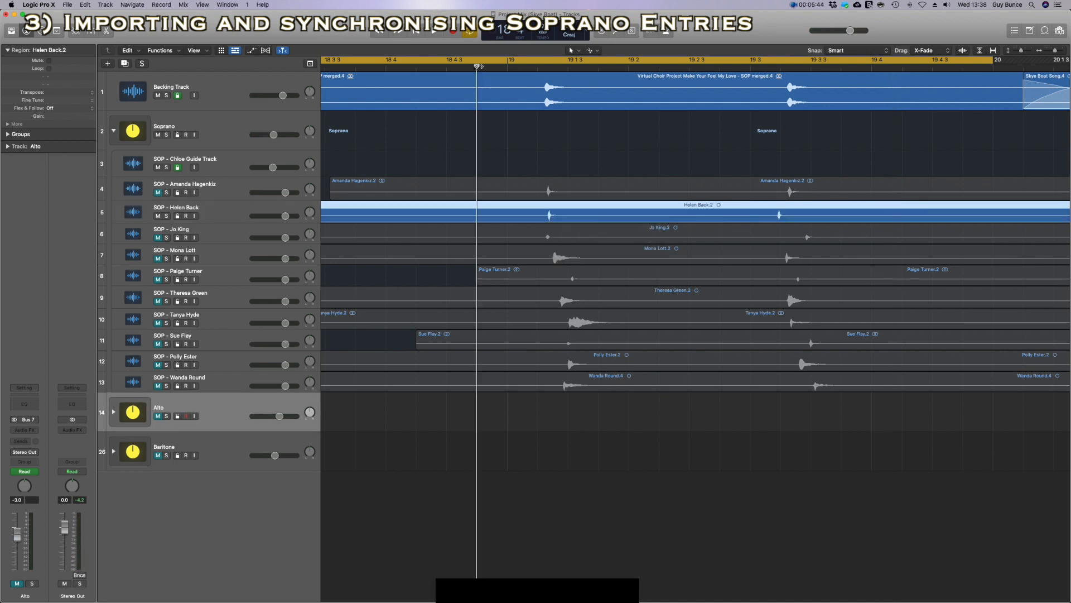
key("space")
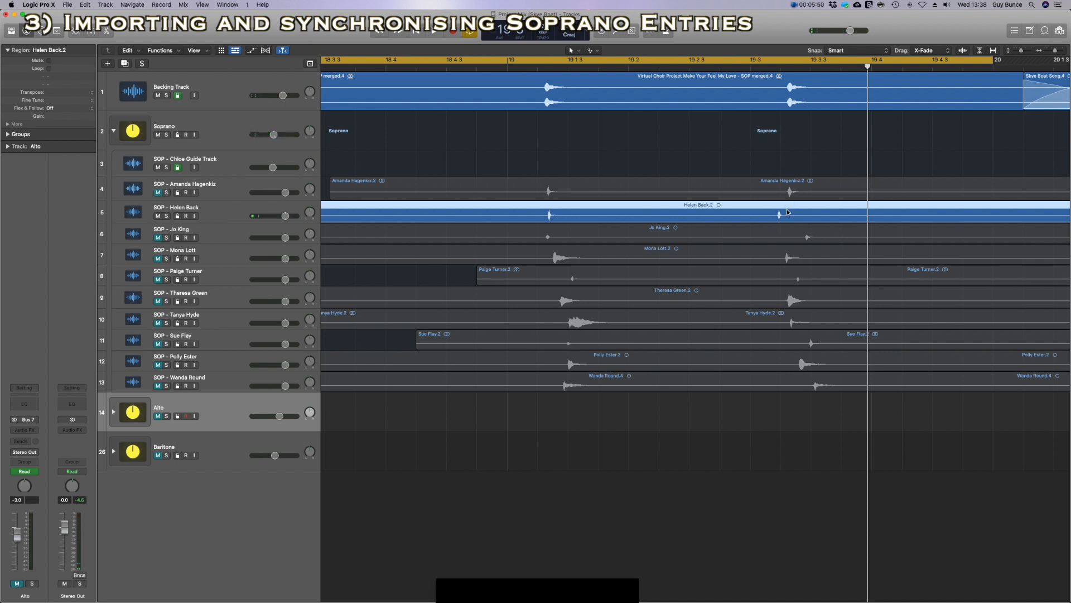
left_click(159, 216)
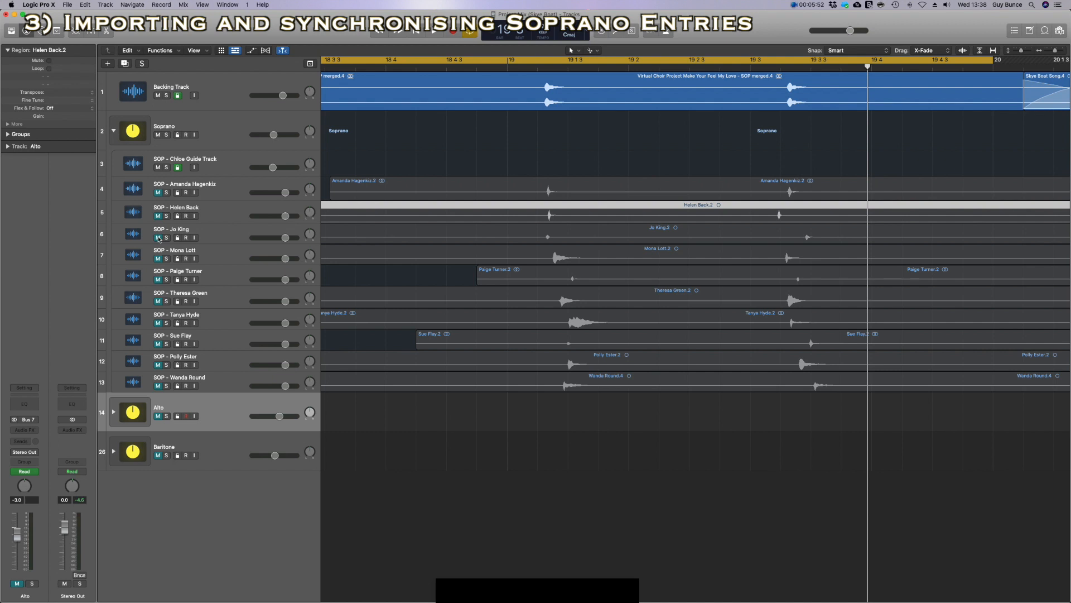
Nudge the fourth singer's region slightly earlier onto the count-in click, auditioning the third and fourth singers' tracks one at a time.
left_click(158, 238)
left_click_drag(593, 259, 587, 258)
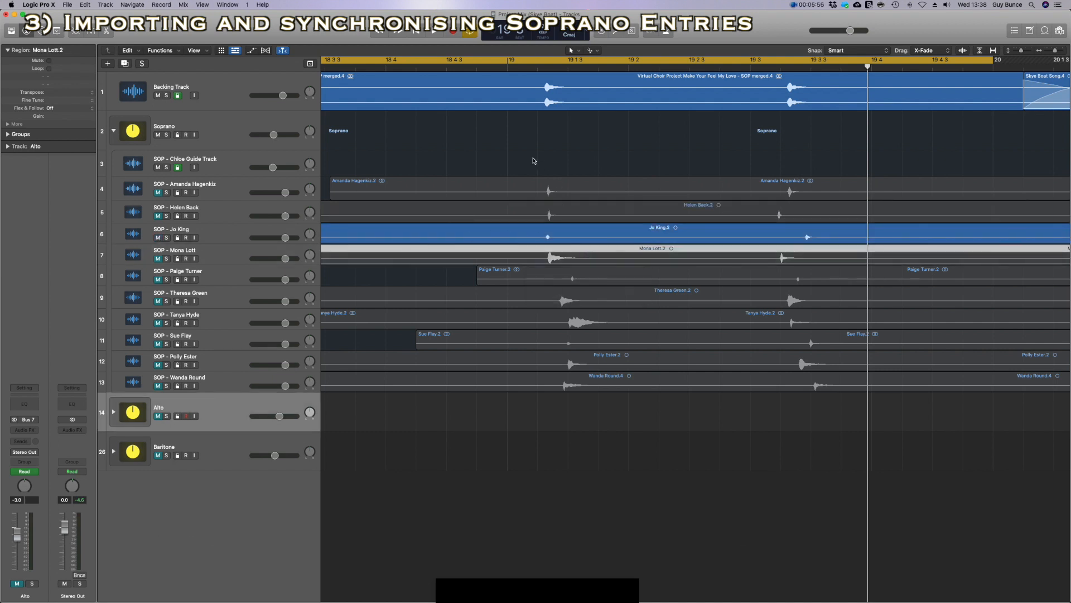
key("space")
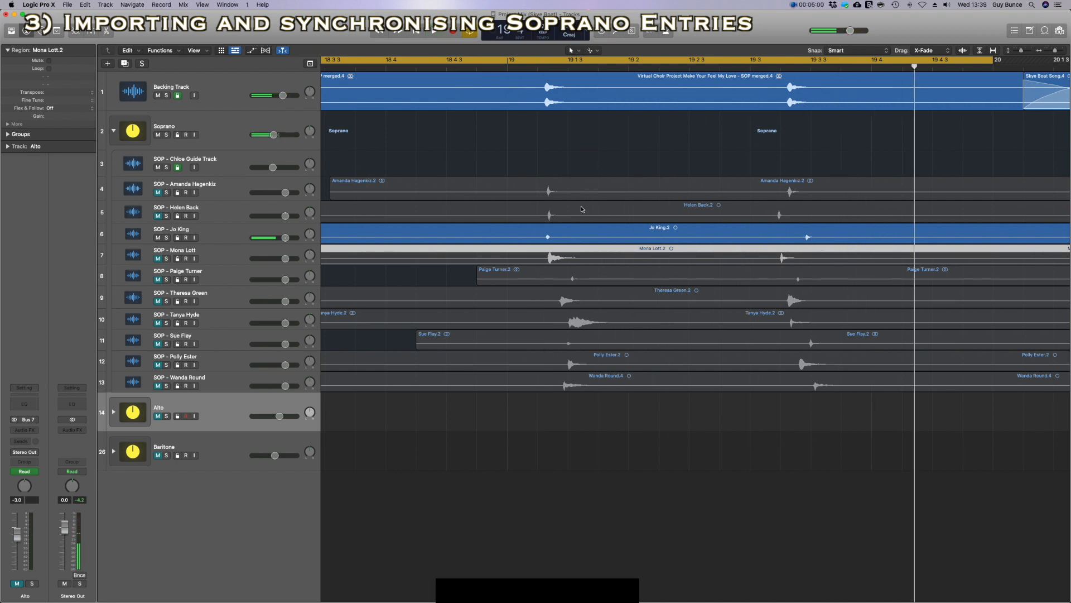
left_click(157, 239)
left_click(158, 259)
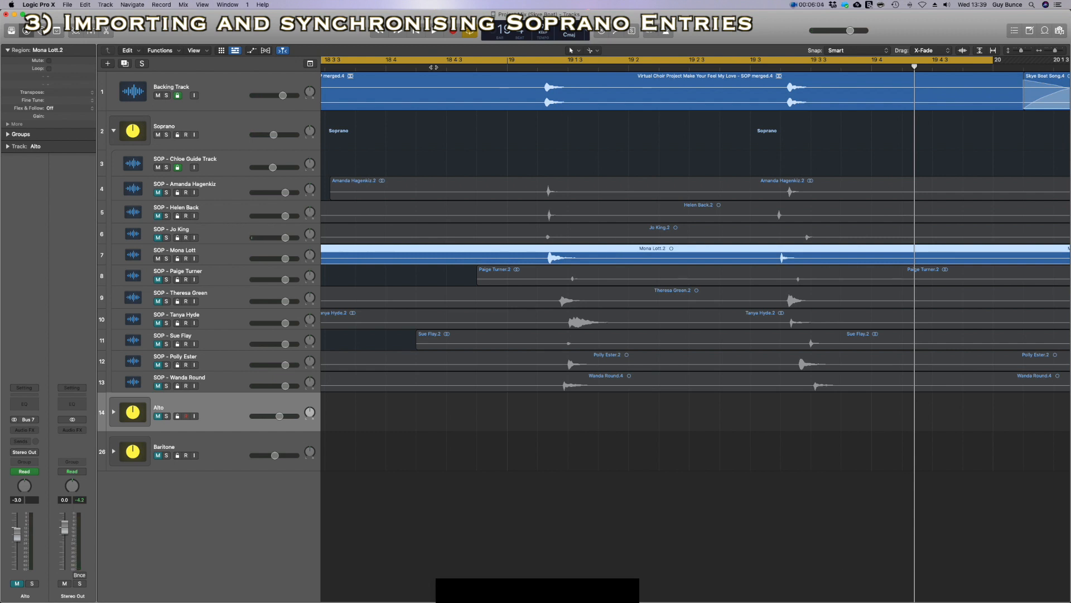
double_click(432, 67)
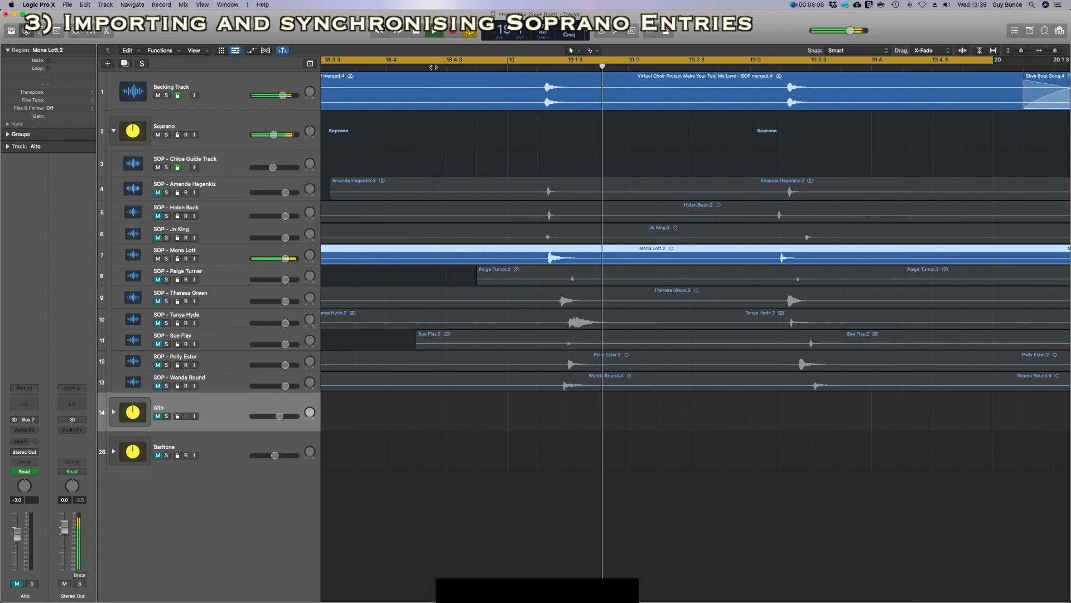
key("space")
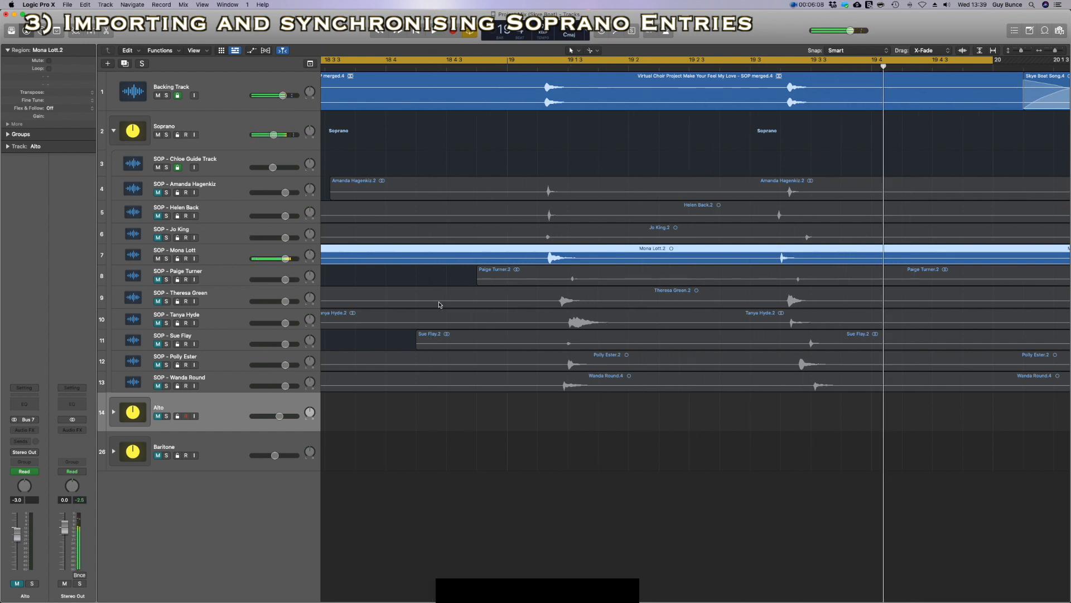
left_click(158, 258)
Unmute the fifth singer's track and slide its region earlier to align the claps with the count-in clicks, adjusting by ear in playback.
left_click(158, 279)
left_click_drag(659, 279, 639, 282)
left_click(437, 67)
key("space")
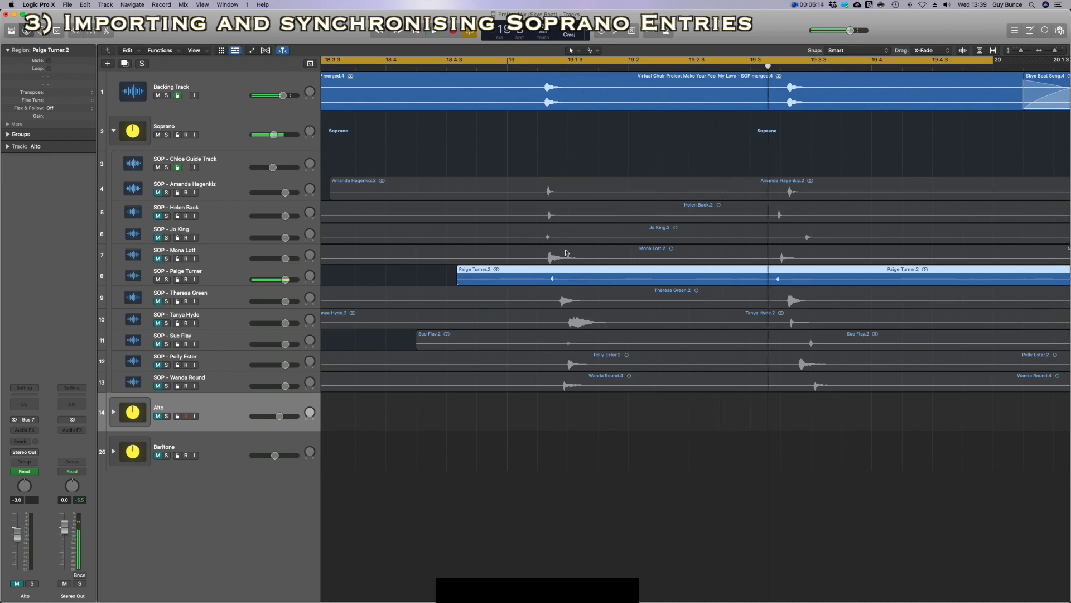
left_click_drag(571, 273, 578, 273)
left_click(428, 67)
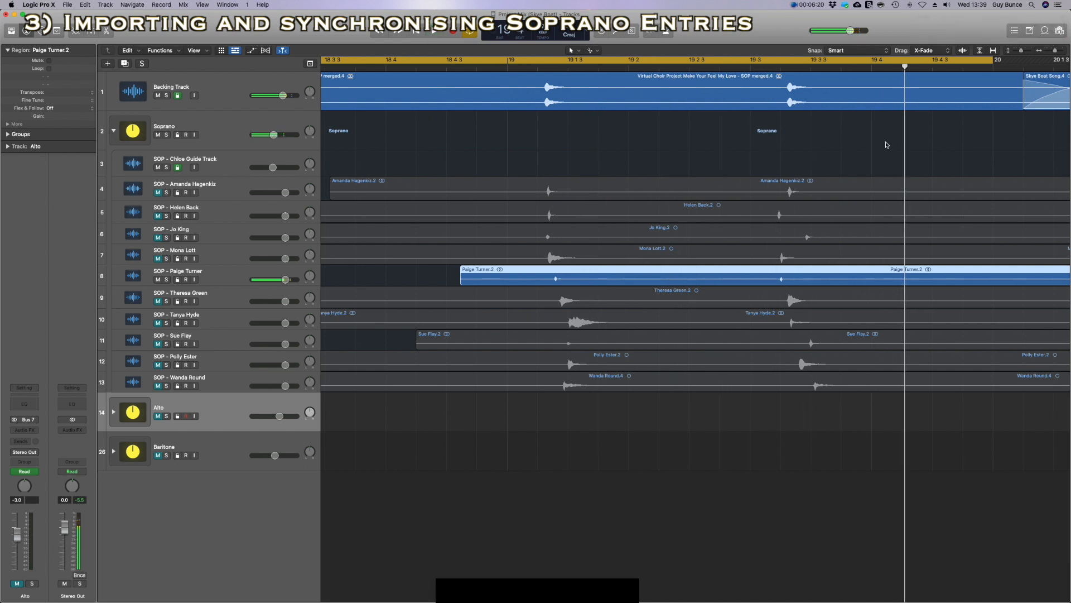
Set snapping to Ticks and nudge the fifth singer's region slightly earlier, checking its claps against the backing count-in.
left_click(865, 51)
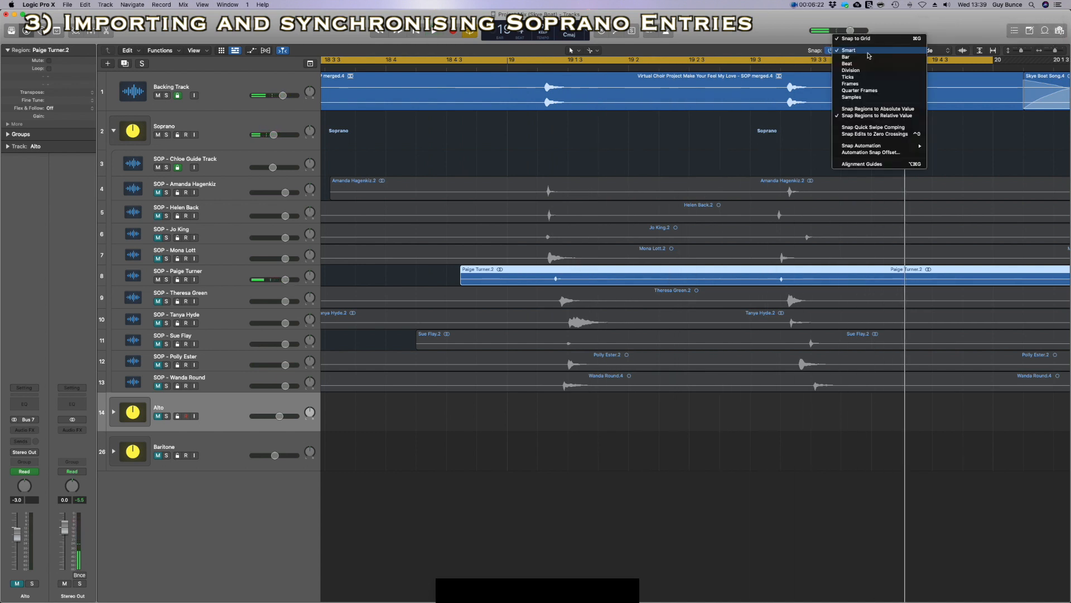
left_click(833, 89)
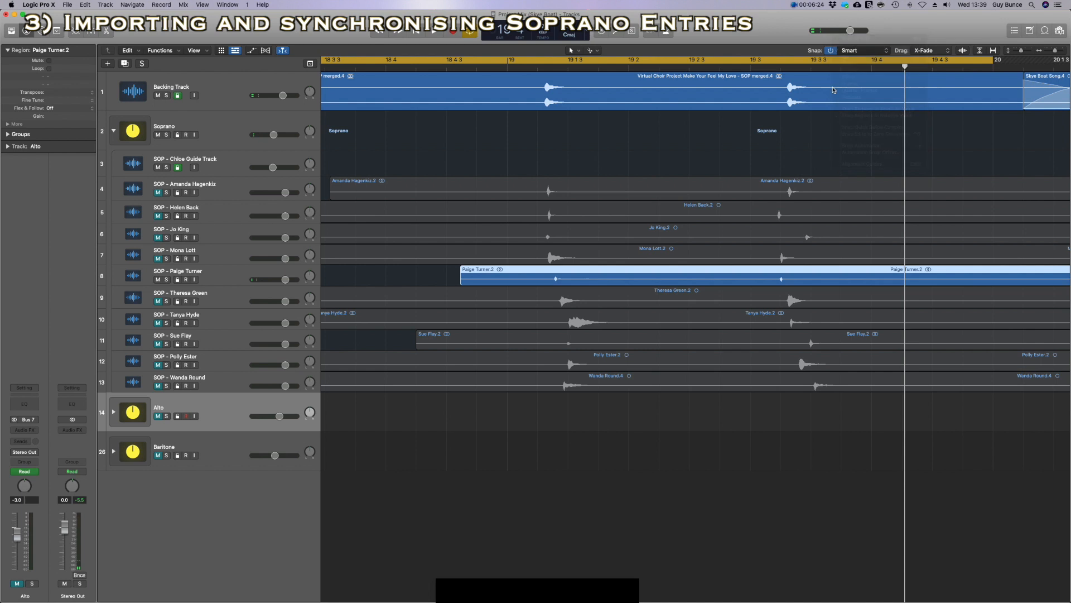
left_click_drag(601, 274, 597, 275)
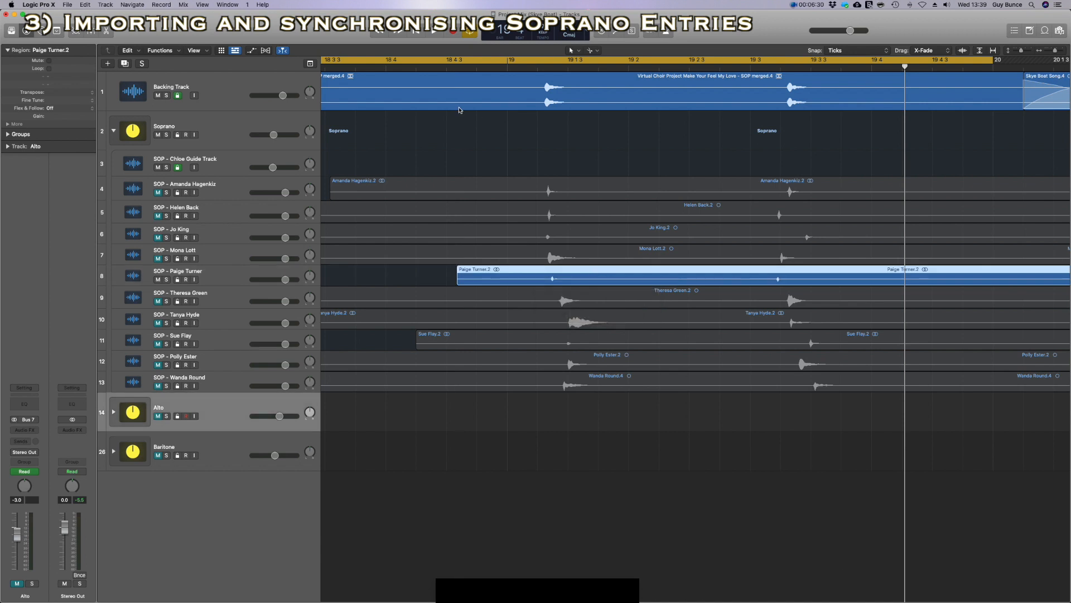
key("space")
scroll(719, 156, "right", 3)
scroll(720, 155, "right", 3)
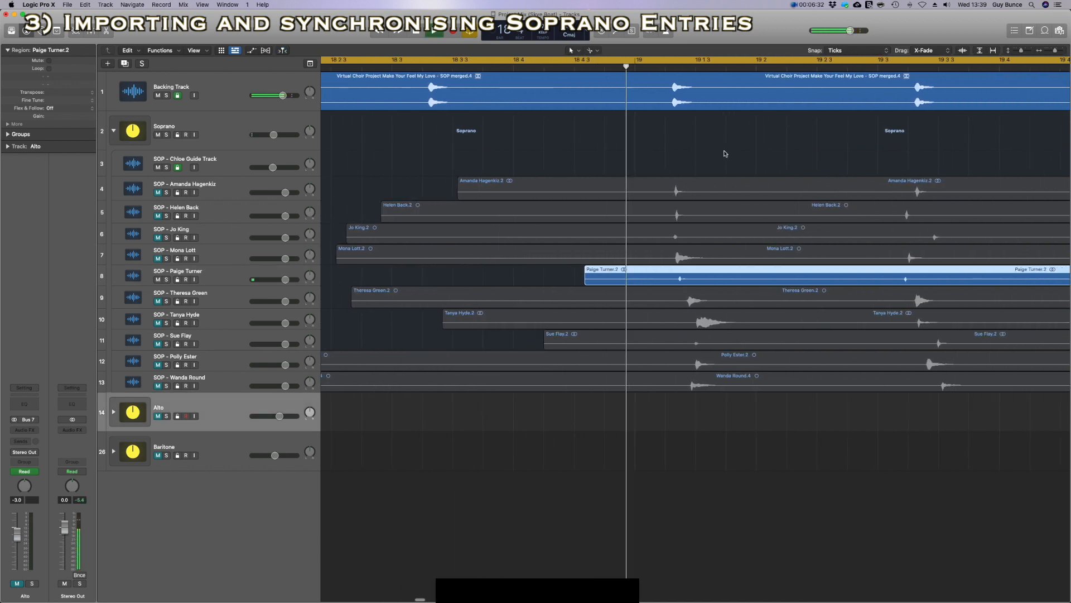
scroll(697, 167, "right", 3)
scroll(676, 182, "right", 1)
key("space")
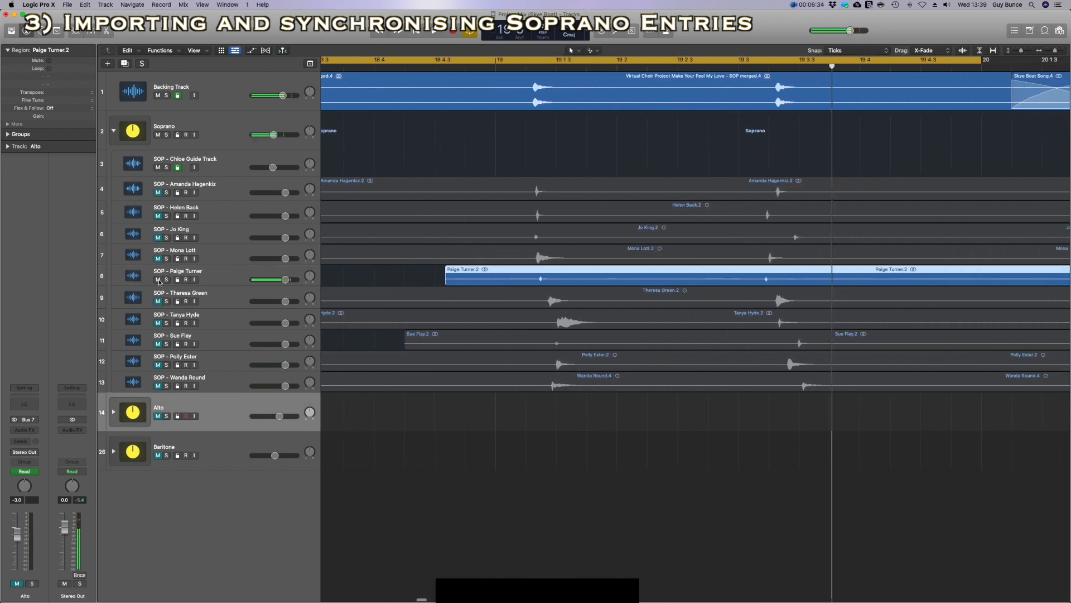
Mute the fifth singer's track and set the snap mode to Smart.
left_click(158, 280)
left_click(848, 51)
left_click(862, 24)
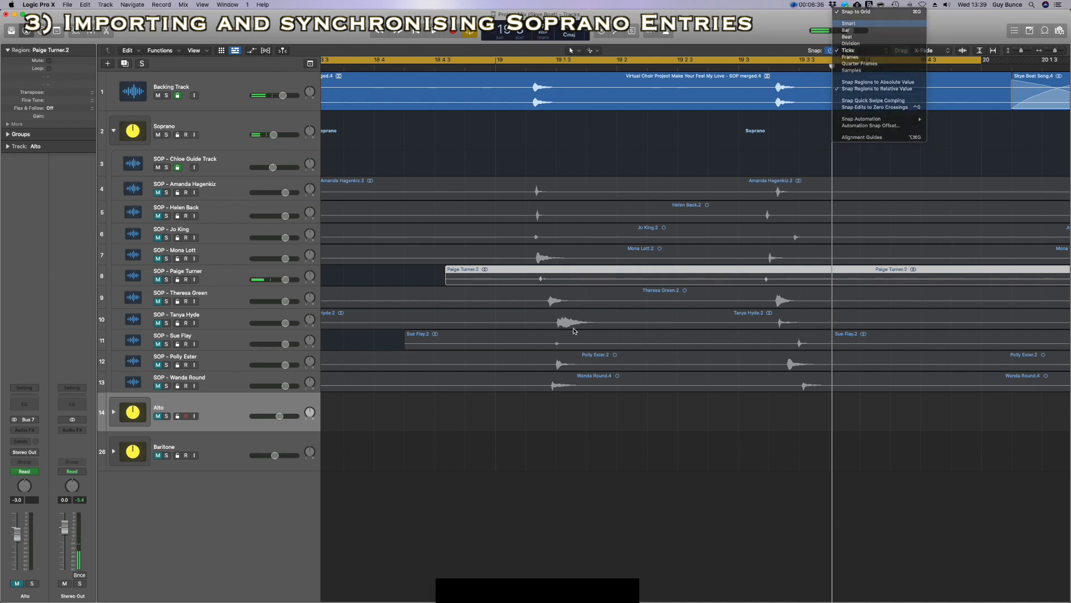
Unmute the sixth singer's track, slide its region earlier to match the count-in clicks, audition it, and mute the track again.
left_click(156, 302)
left_click_drag(602, 299, 591, 300)
key("space")
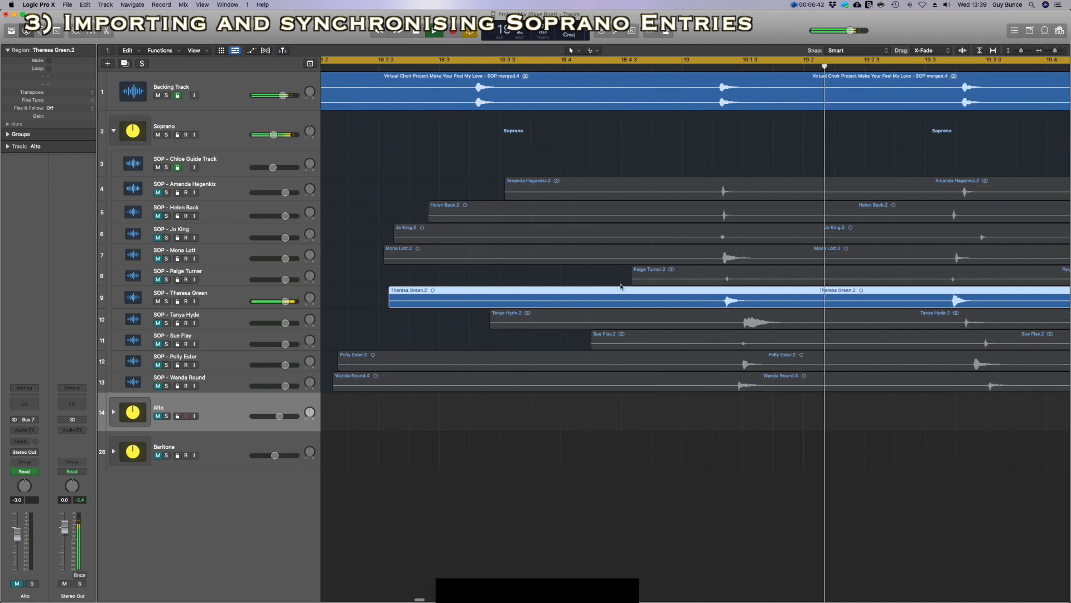
left_click(157, 301)
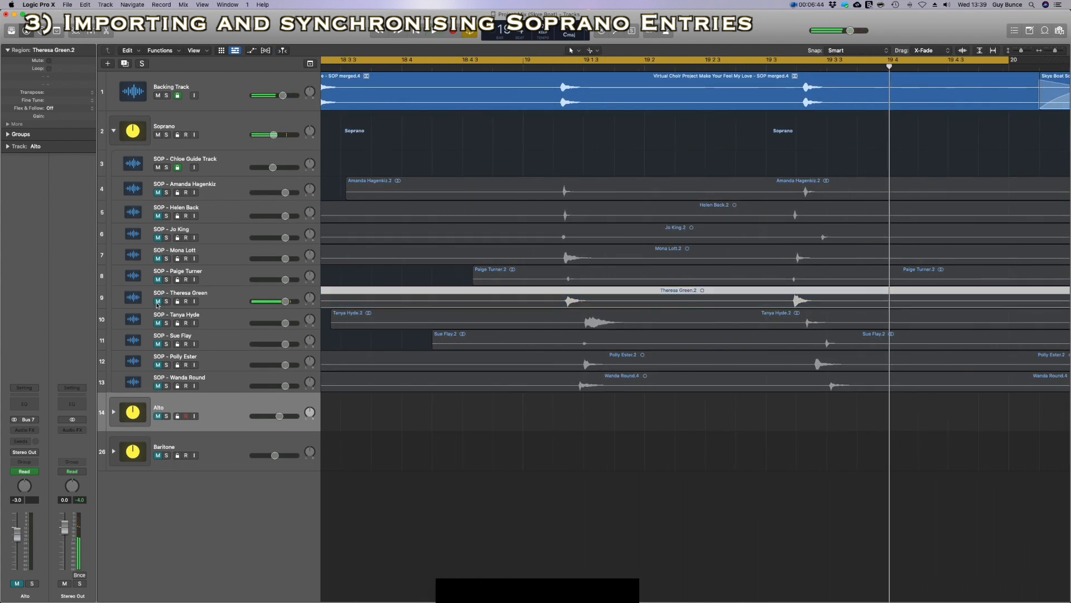
Slide the seventh singer's region earlier onto the click near 19 1 3, audition its claps, and mute its track.
left_click(219, 329)
left_click_drag(663, 326, 645, 328)
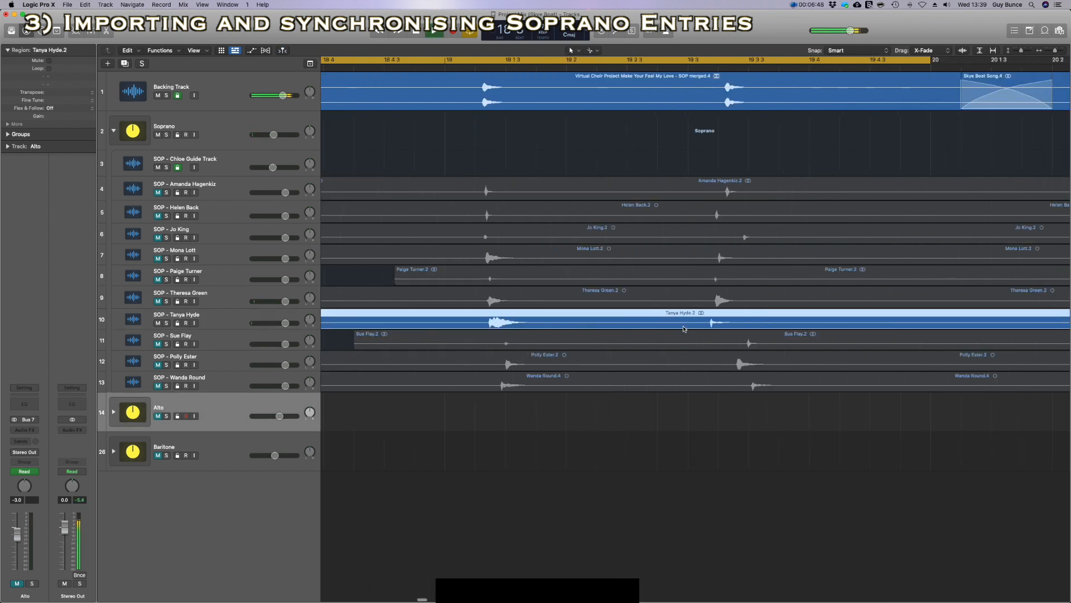
key("space")
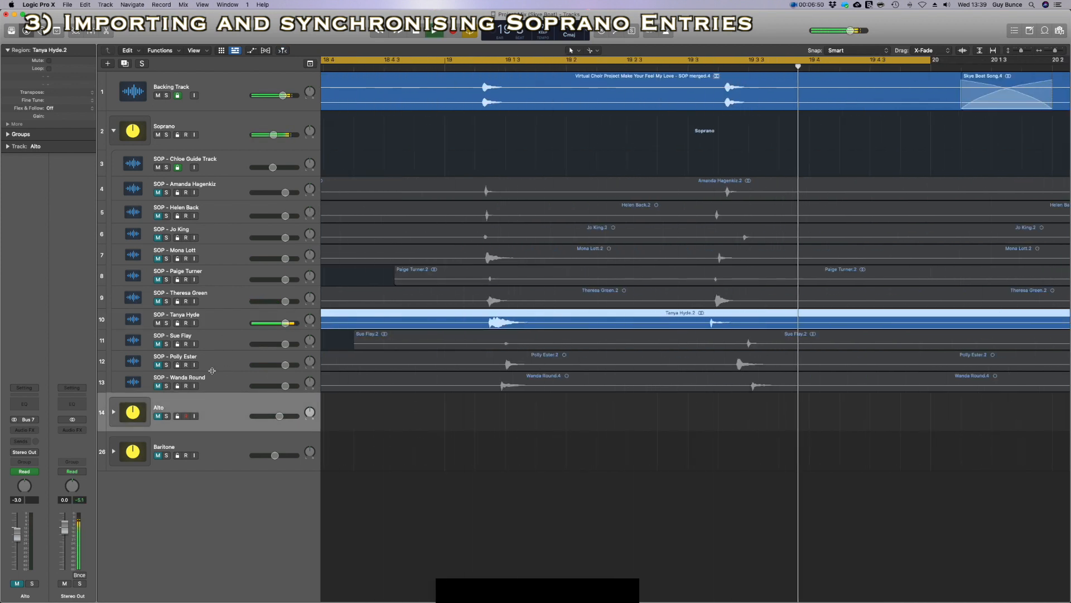
left_click(158, 323)
Unmute the eighth singer's track and move its region earlier onto the count-in clicks, checking the claps in playback.
left_click(158, 345)
left_click_drag(593, 341, 577, 341)
key("space")
scroll(612, 341, "right", 5)
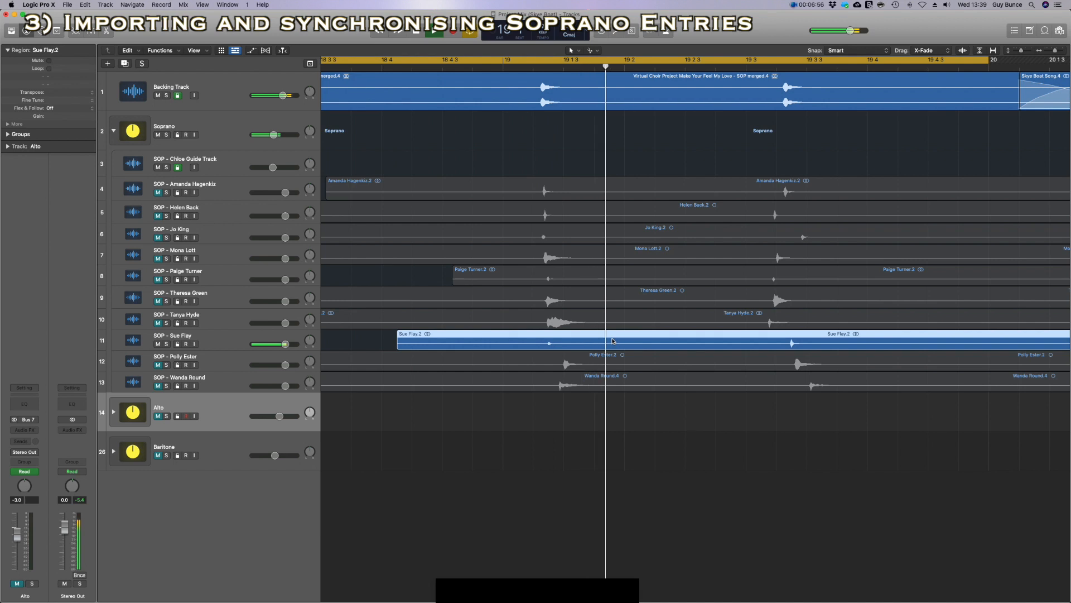
key("space")
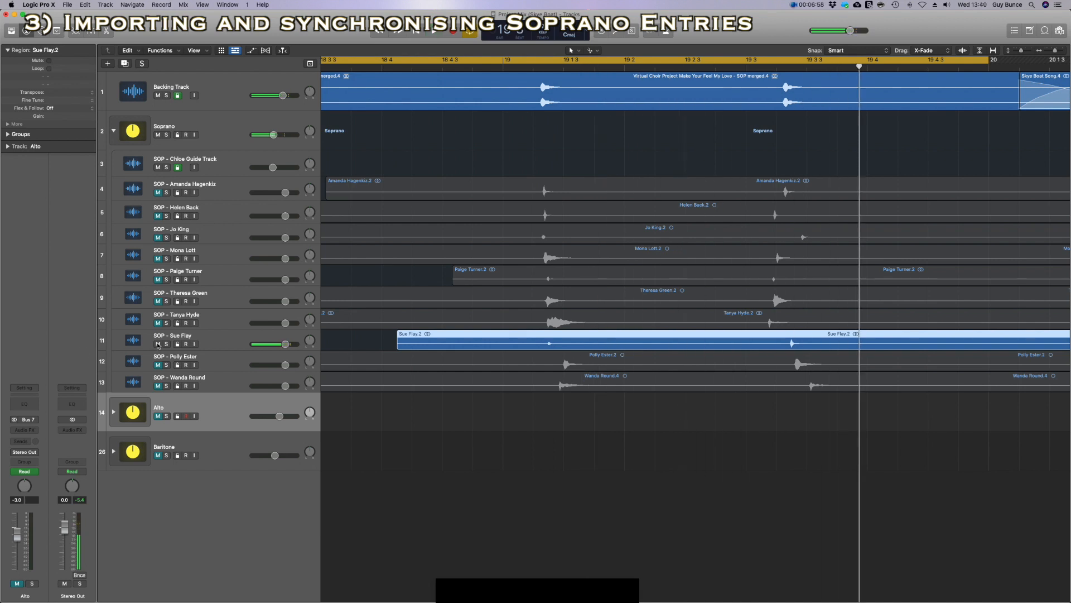
Unmute the ninth singer's track, shift its region earlier to line up with the count-in clicks, and audition the claps.
left_click(161, 366)
left_click_drag(620, 366, 609, 365)
key("space")
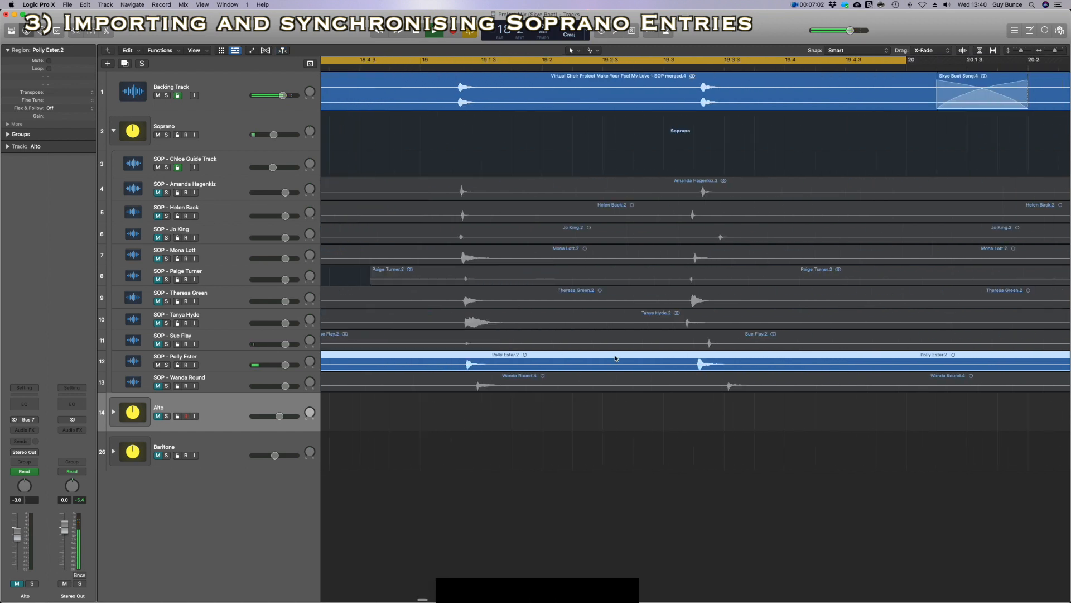
key("space")
Unmute the tenth singer's track and nudge its region earlier in small moves until its first clap matches the click, auditioning each position.
left_click(162, 385)
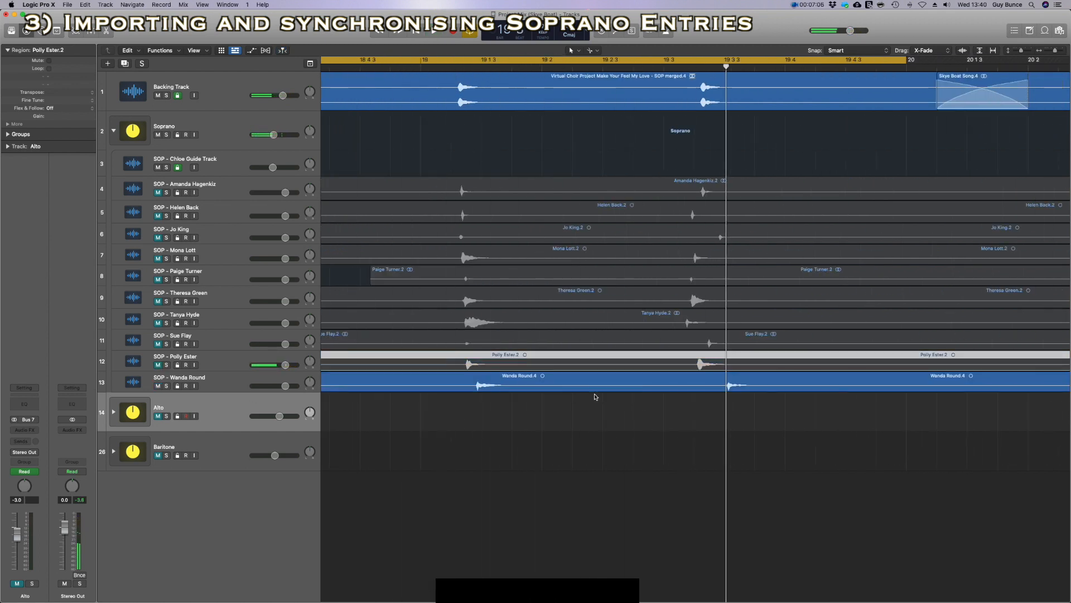
left_click_drag(575, 385, 572, 388)
key("space")
scroll(581, 387, "right", 4)
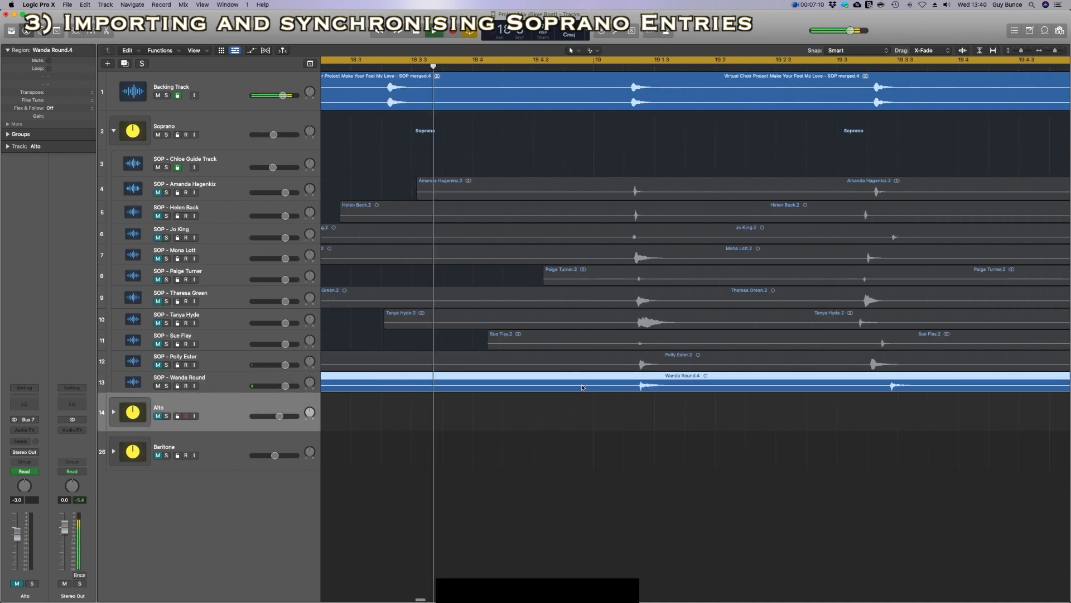
scroll(582, 387, "right", 2)
key("space")
left_click_drag(630, 378, 626, 381)
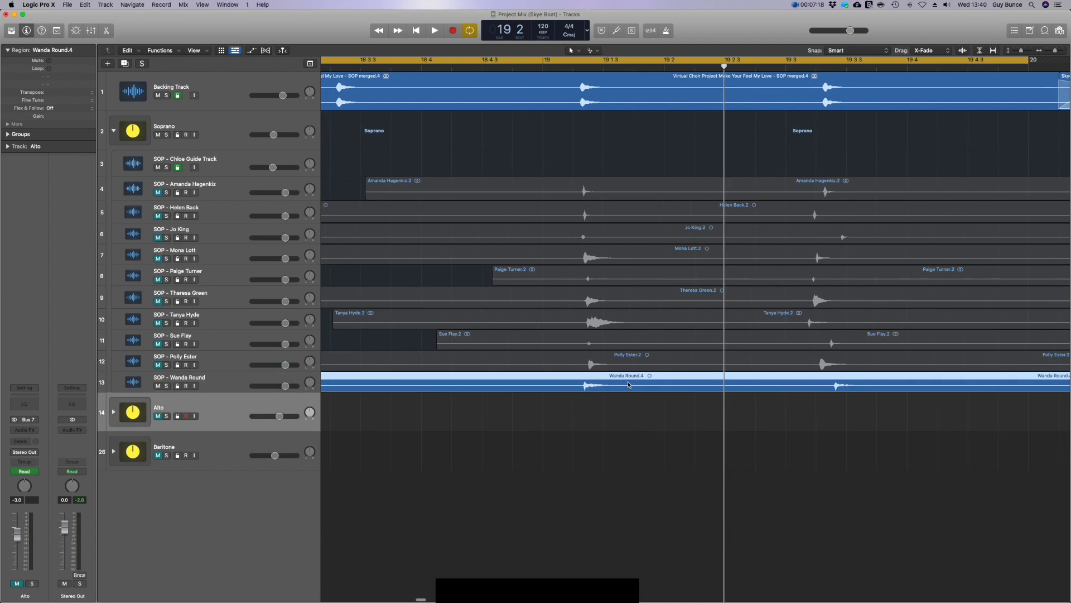
key("space")
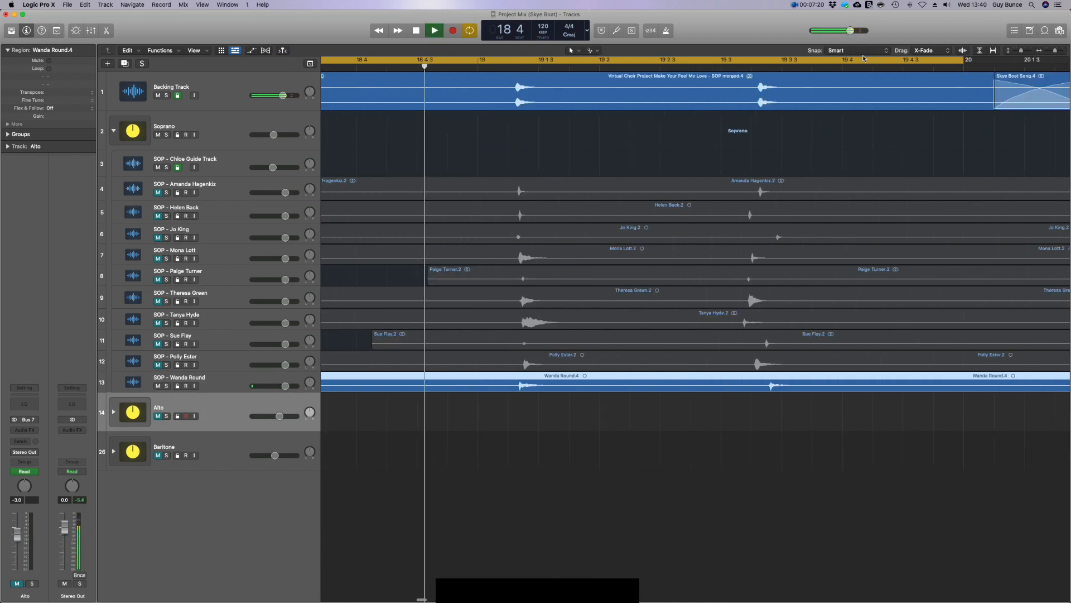
key("space")
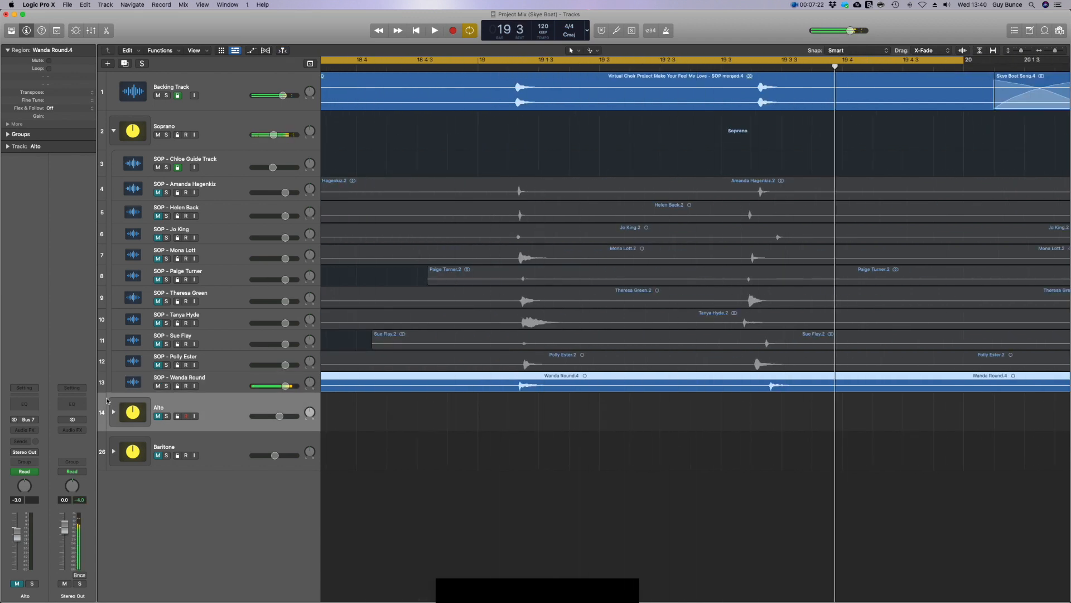
Unmute all ten singers' tracks, play their claps together with the count-in, and mute them all again.
left_click_drag(159, 193, 159, 365)
key("space")
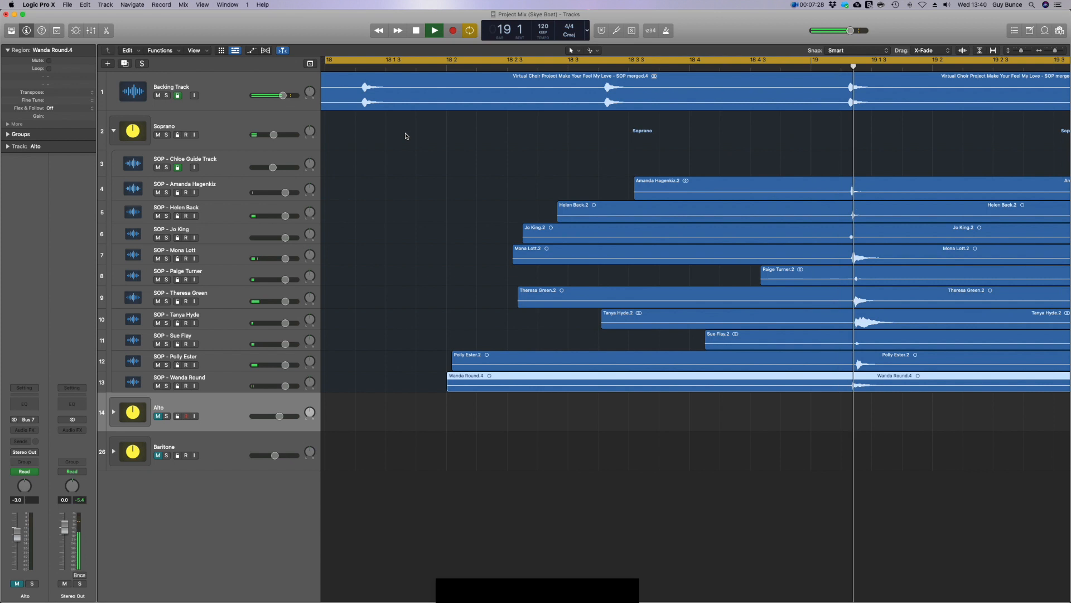
key("space")
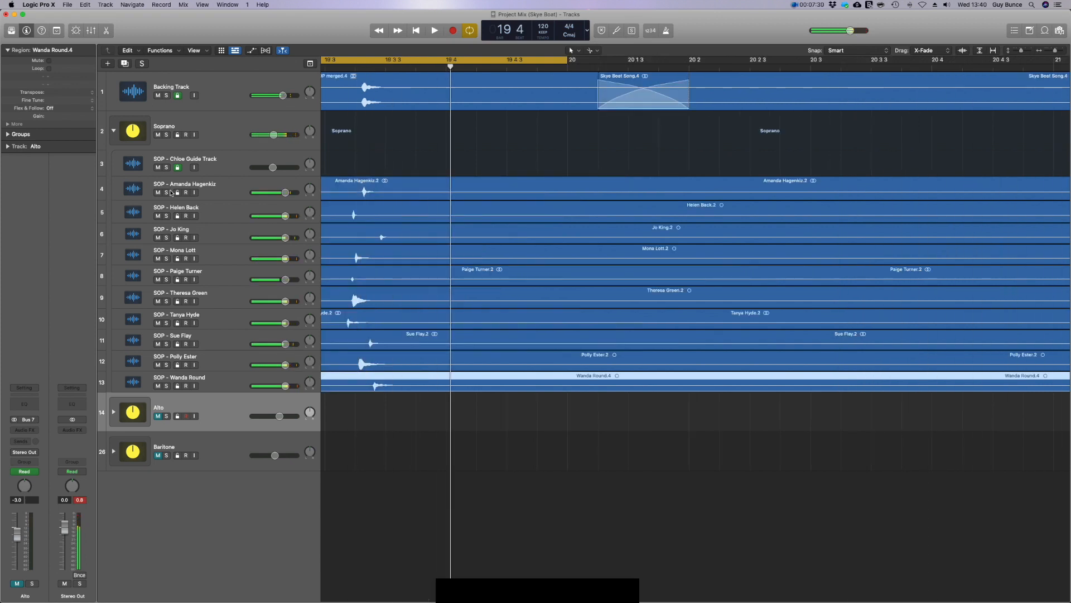
left_click_drag(159, 197, 165, 384)
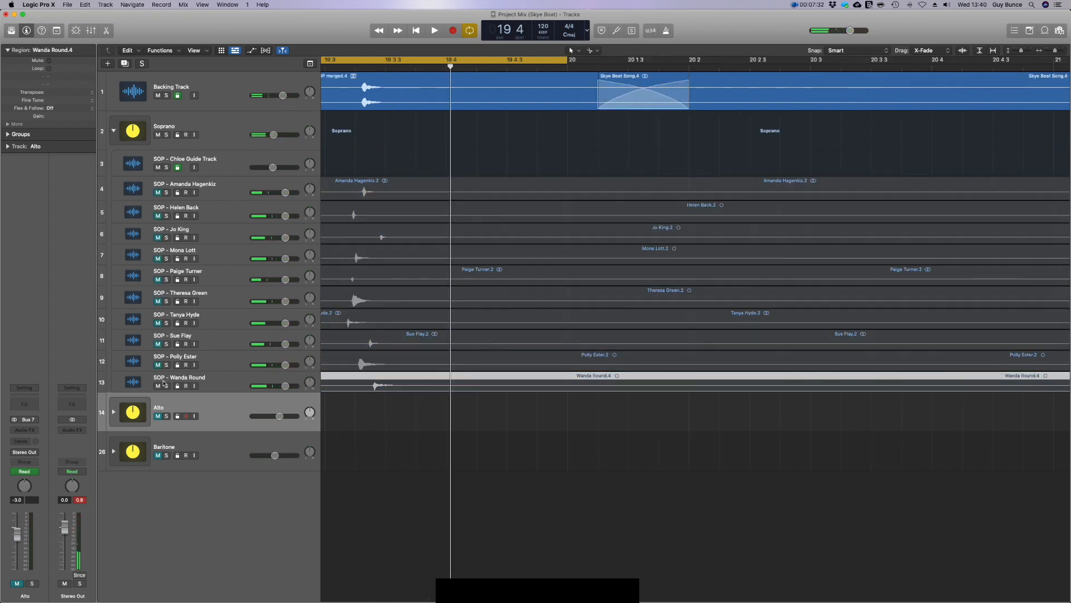
Turn off cycle playback and unmute all ten singers' tracks, leaving the guide track as it is.
left_click(520, 60)
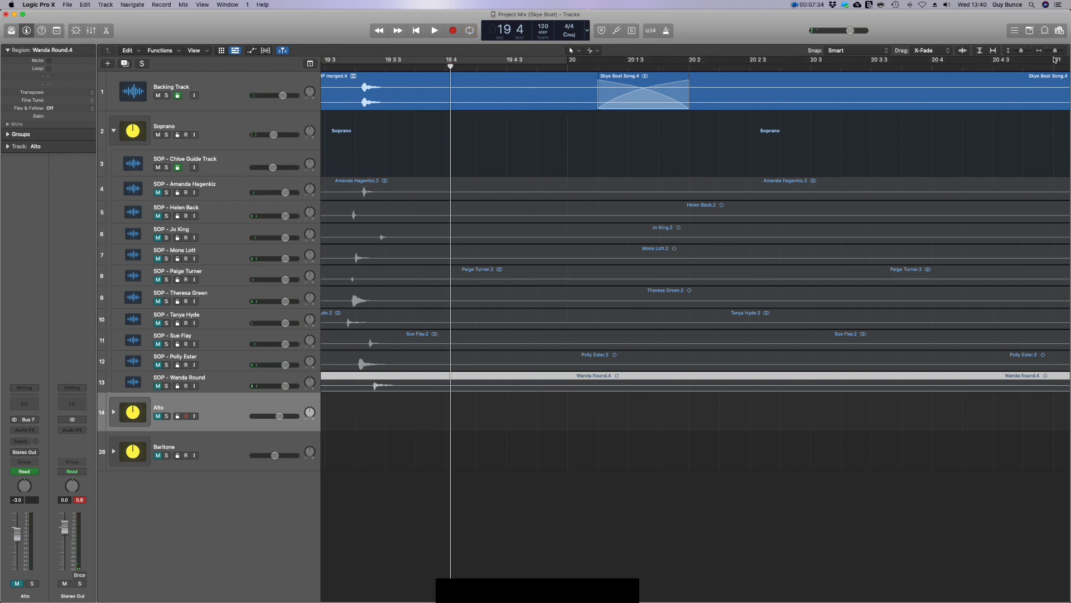
left_click_drag(1055, 52, 1050, 54)
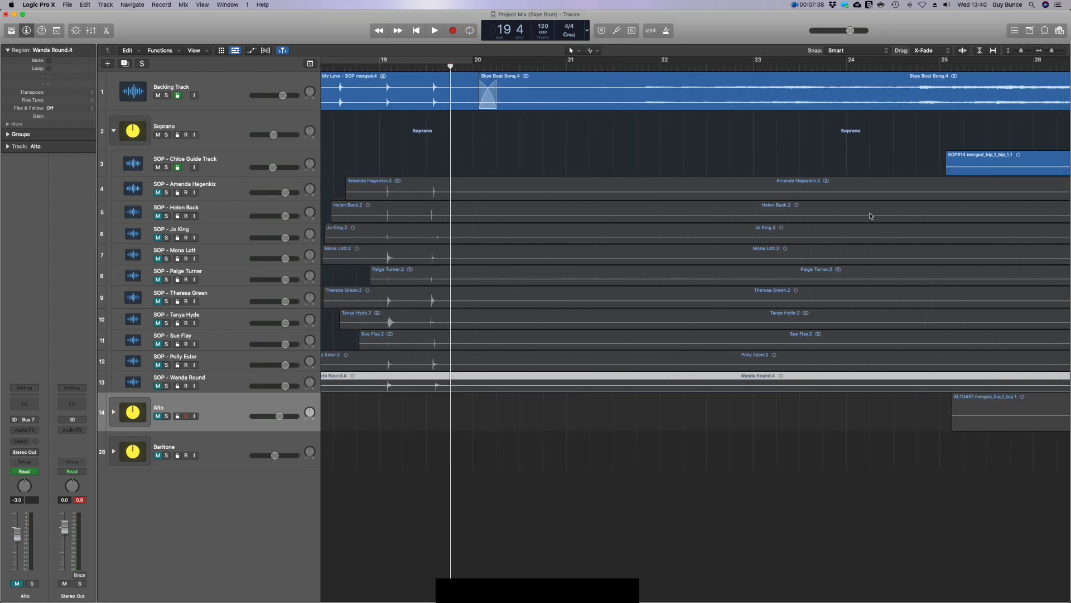
scroll(872, 217, "right", 10)
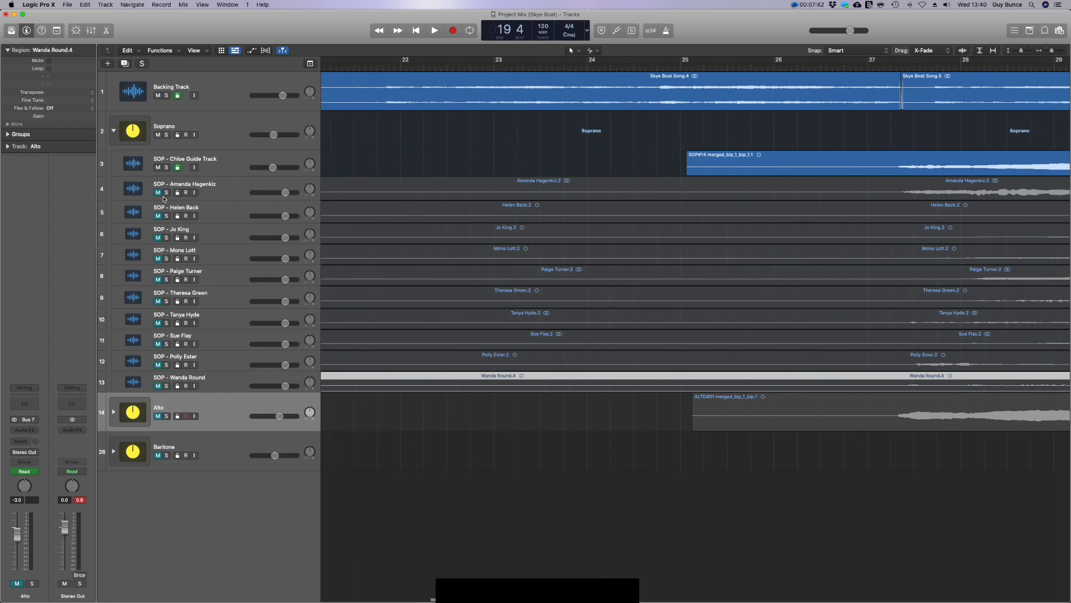
left_click_drag(156, 193, 157, 385)
Select all ten singers' regions and split them midway between bars 24 and 25, in the silence before the singing entry.
left_click_drag(629, 153, 627, 396)
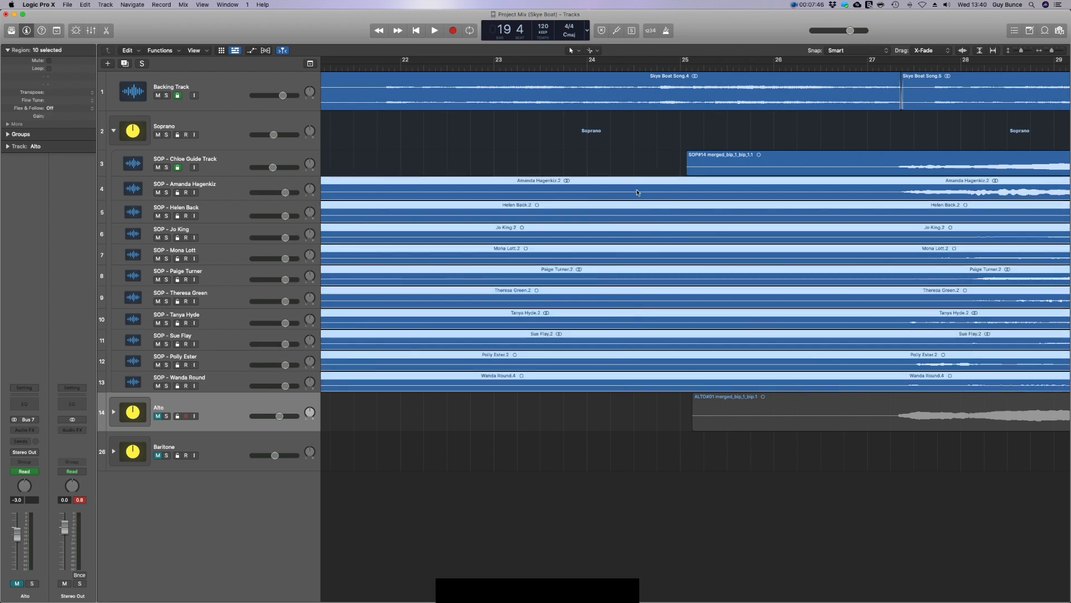
left_click(634, 194)
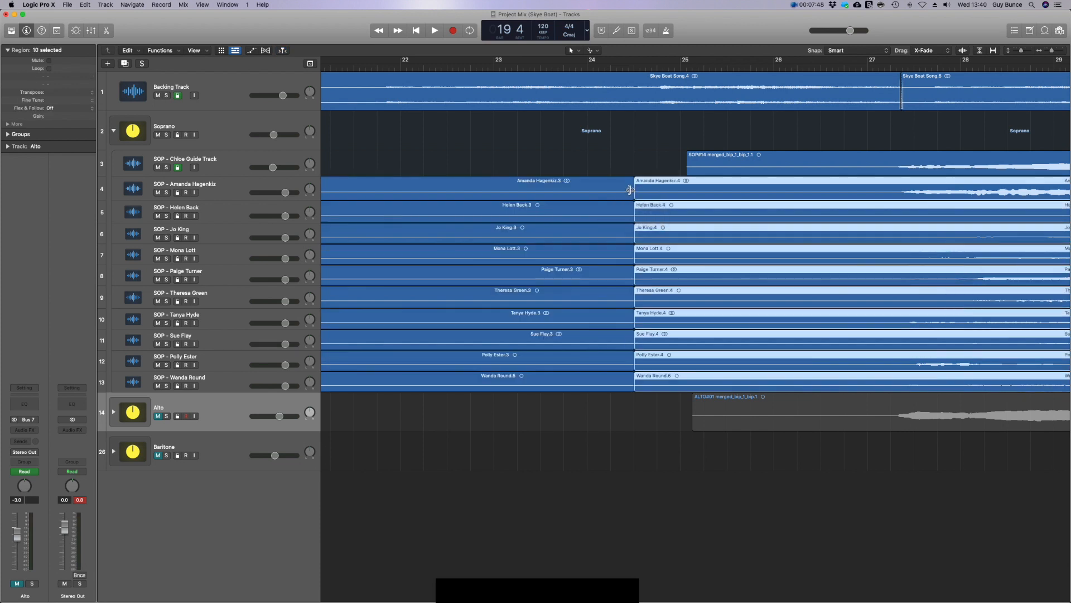
scroll(629, 191, "left", 5)
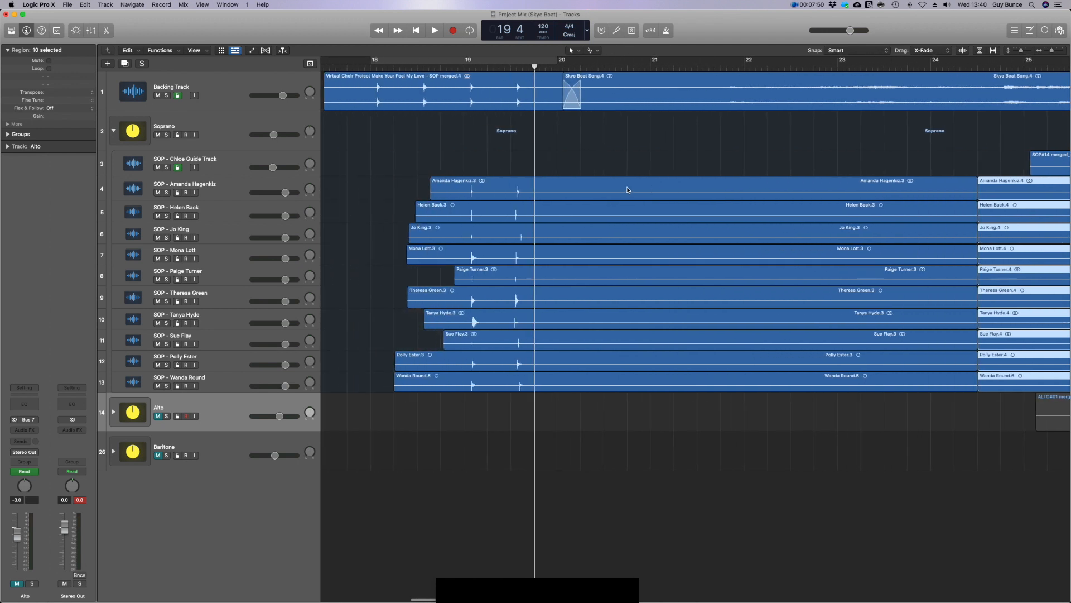
scroll(626, 182, "right", 10)
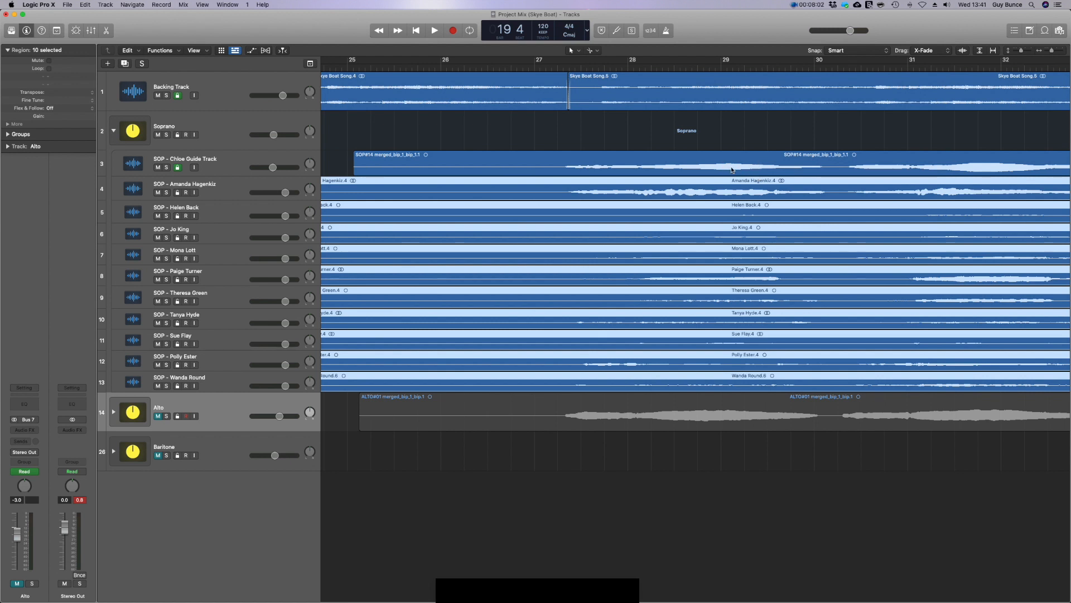
scroll(702, 205, "left", 5)
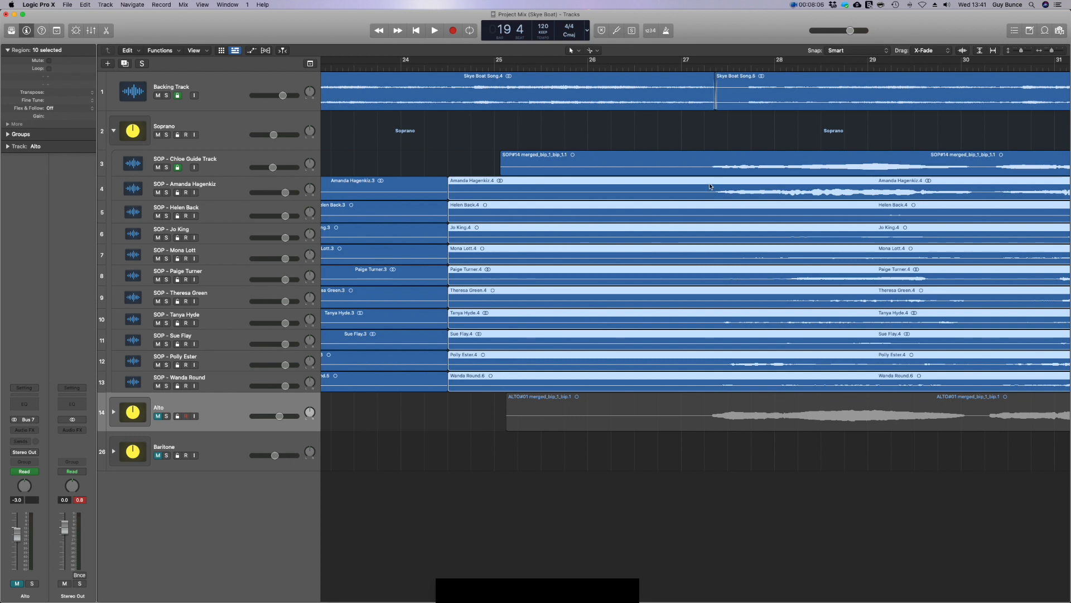
Open the audio editor to compare the first and second singers' waveforms, including the second singer's clap section.
double_click(709, 186)
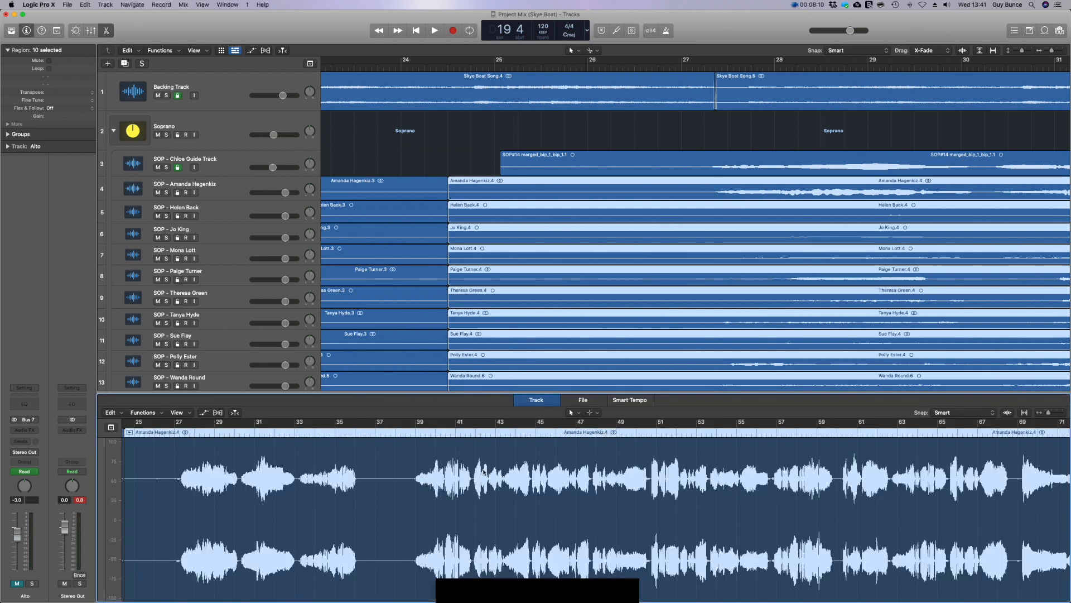
left_click(448, 162)
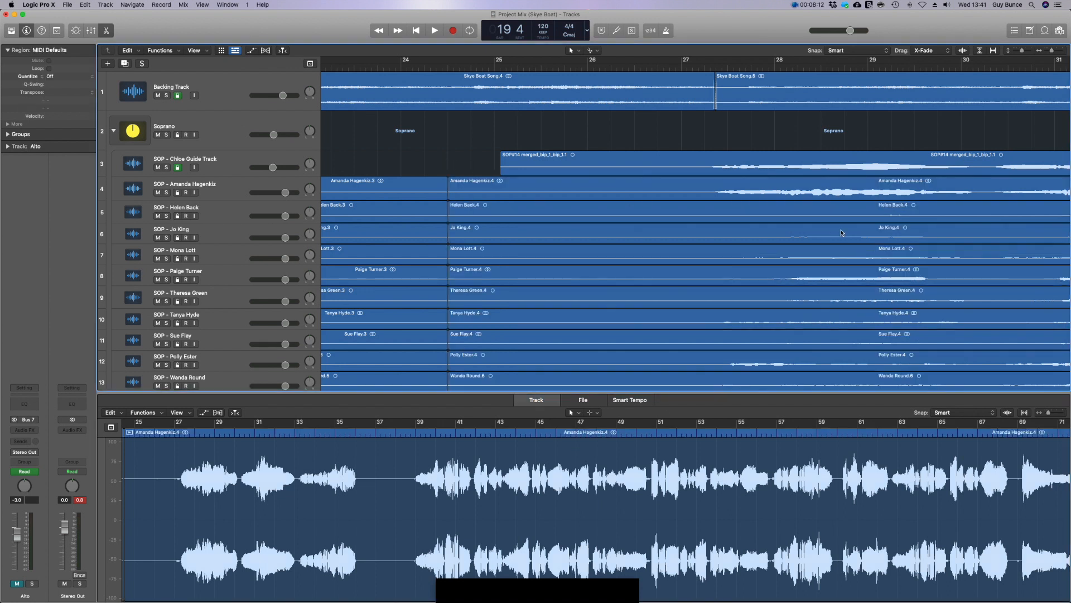
left_click(855, 214)
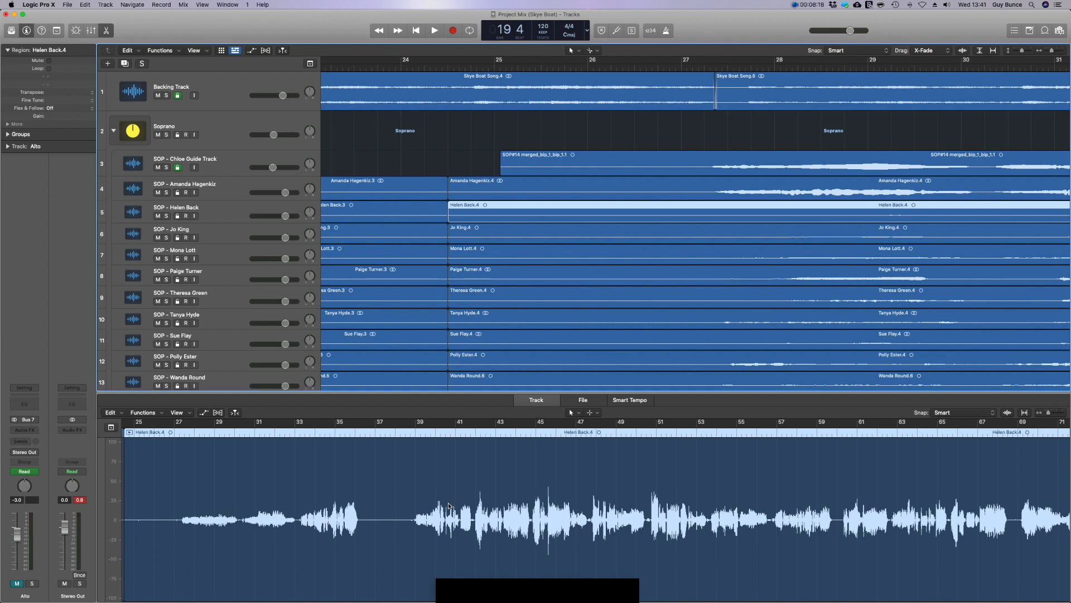
scroll(915, 483, "right", 5)
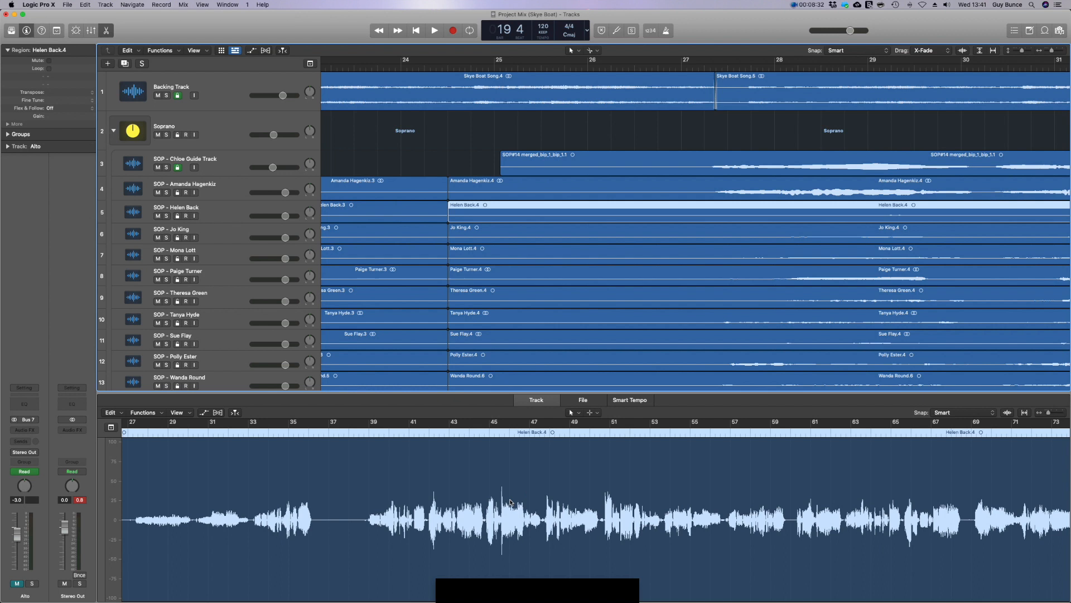
scroll(617, 331, "left", 10)
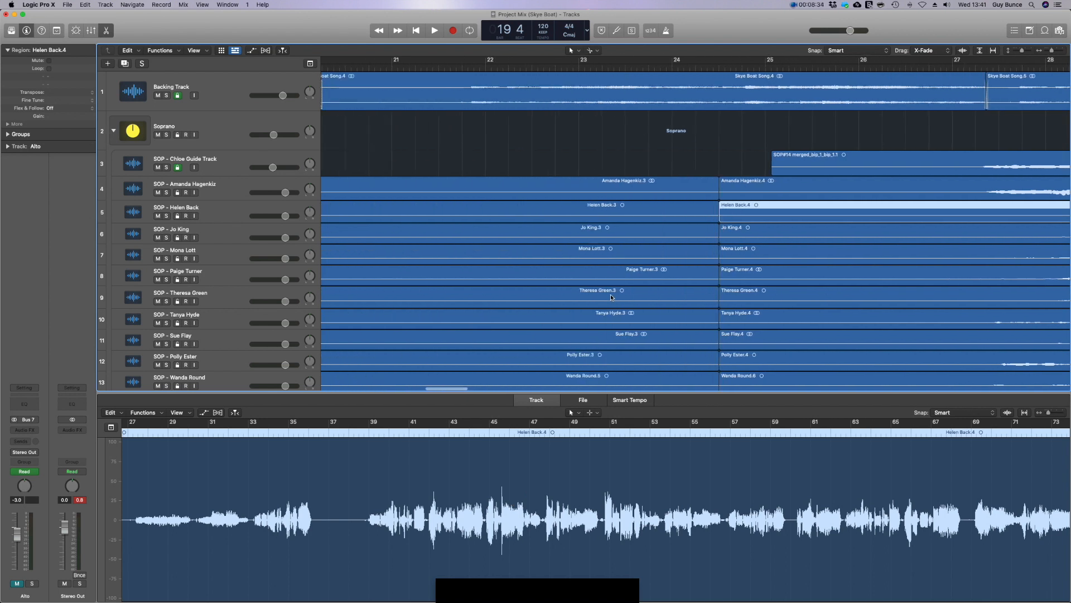
scroll(610, 297, "left", 1)
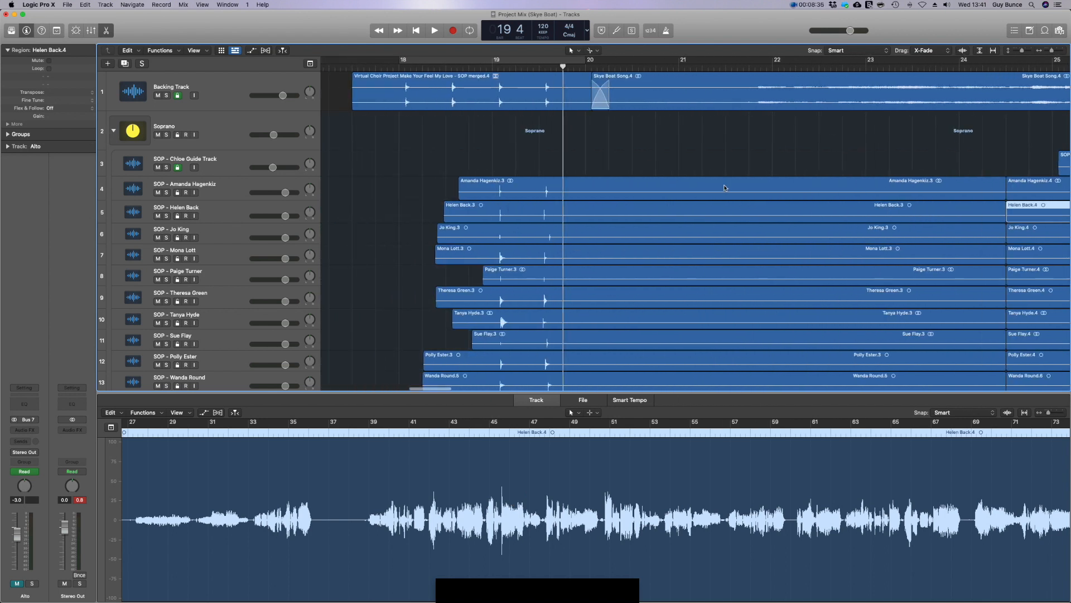
left_click(520, 212)
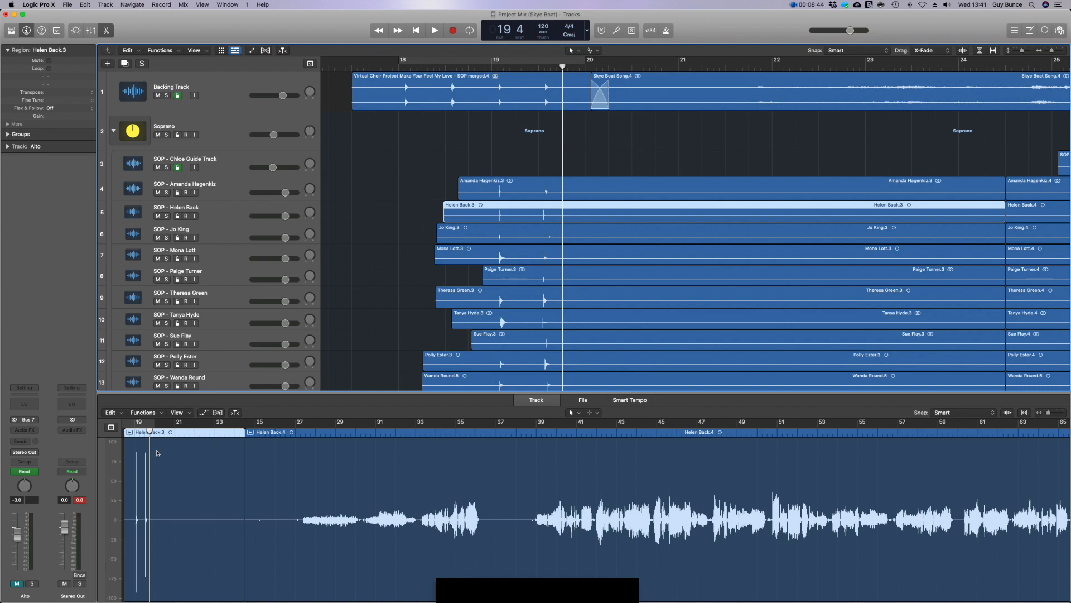
Delete the ten clap regions before the split, keeping only each singer's sung part.
scroll(837, 168, "right", 5)
left_click_drag(792, 165, 762, 377)
key("Delete")
scroll(762, 357, "down", 3)
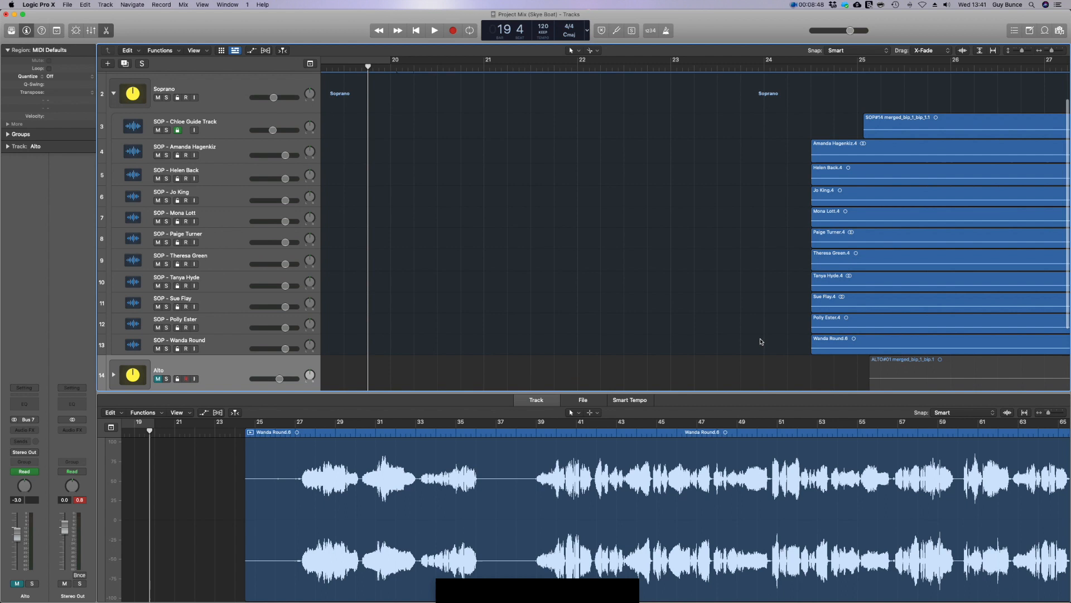
scroll(764, 335, "right", 10)
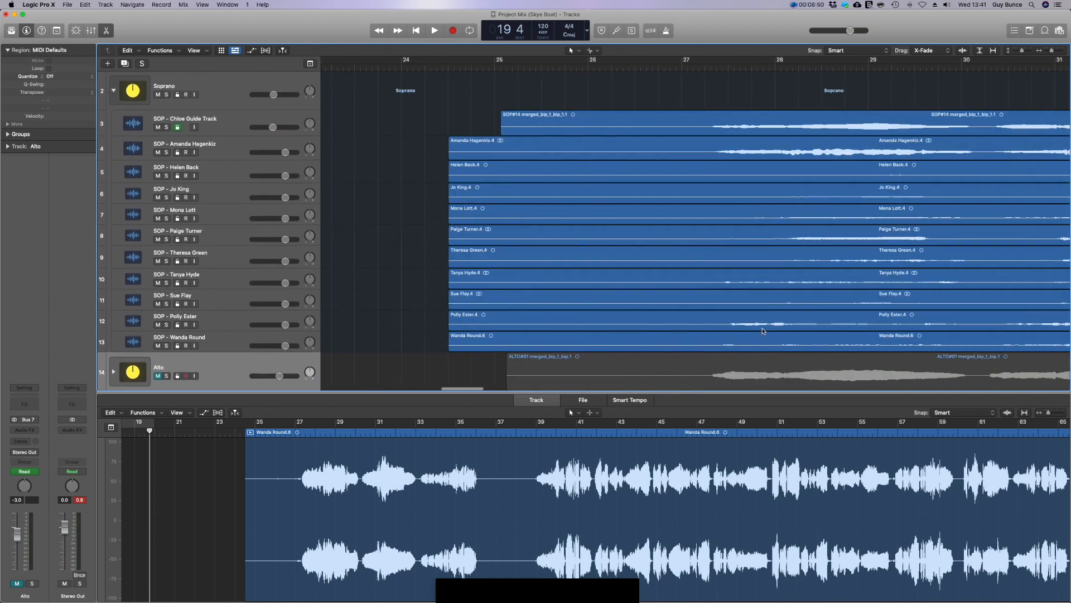
Open the first singer's region in the audio file editor and normalize the first and second singers' audio files.
left_click(643, 155)
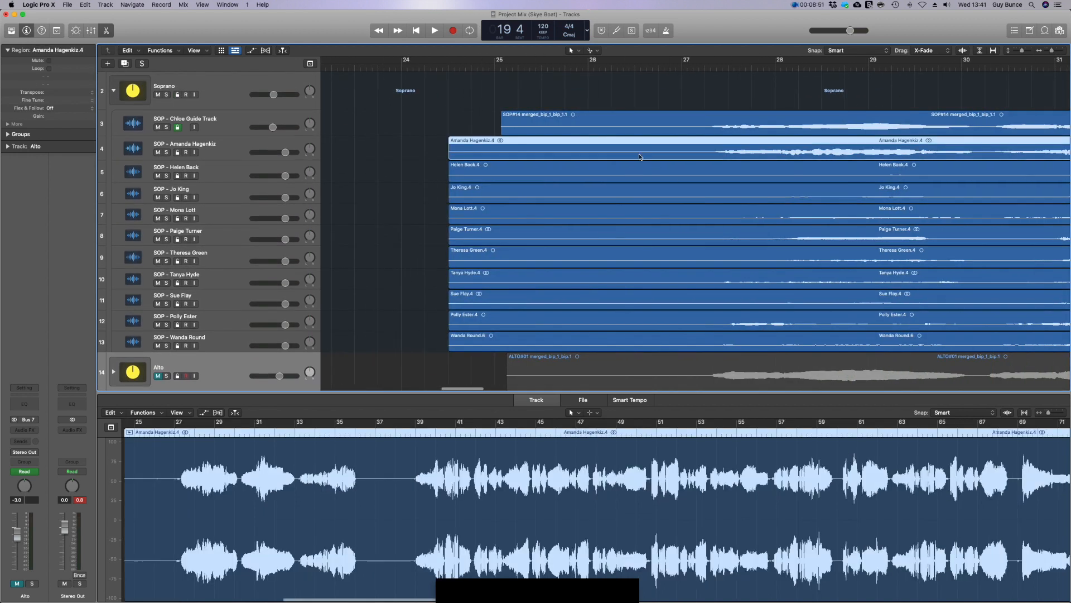
left_click(577, 403)
left_click(193, 414)
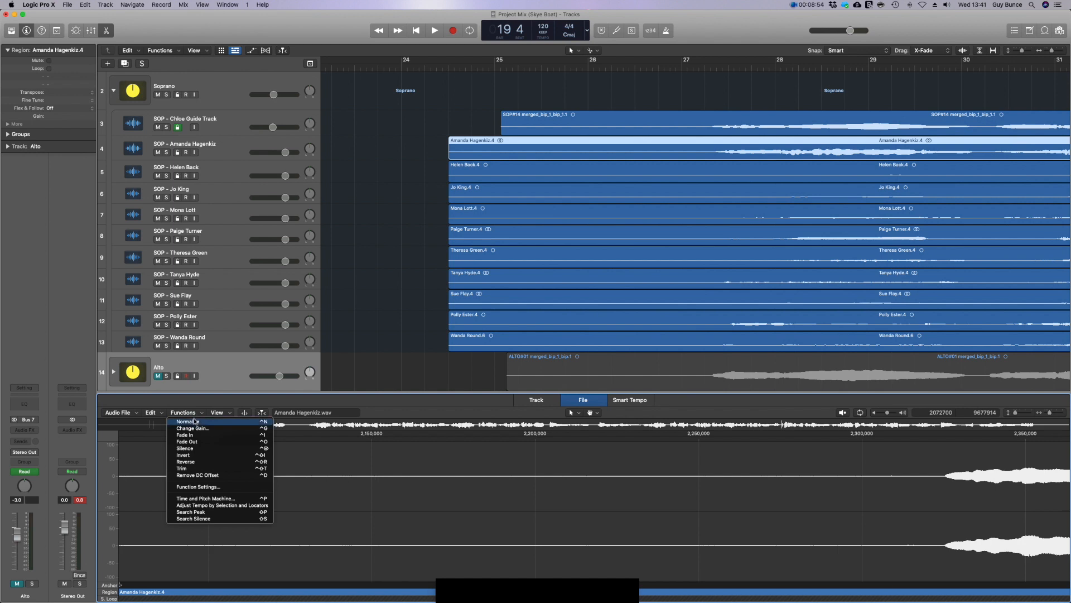
left_click(222, 415)
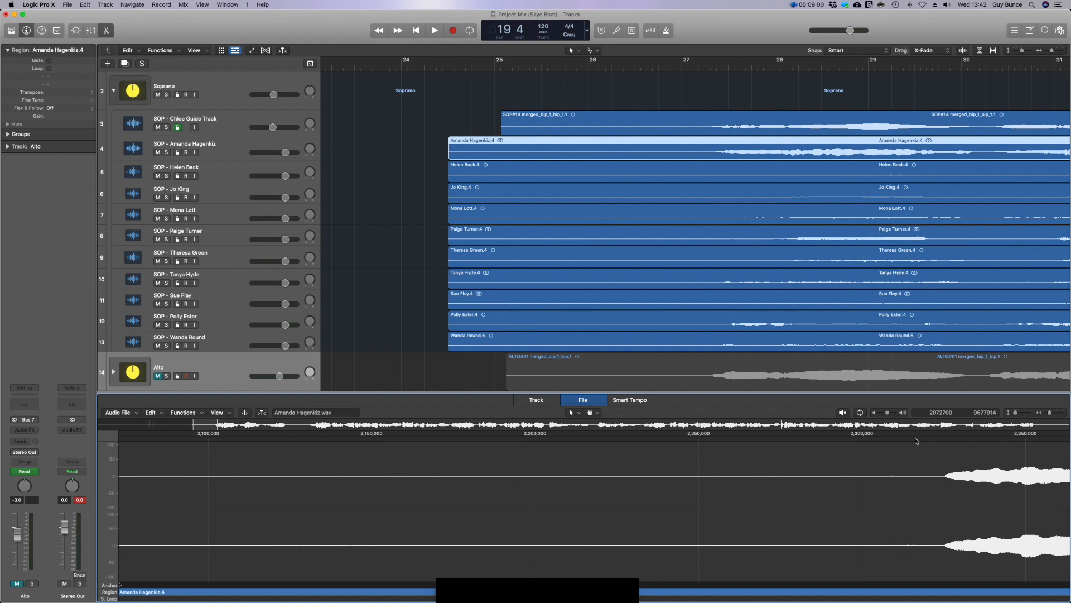
left_click(802, 174)
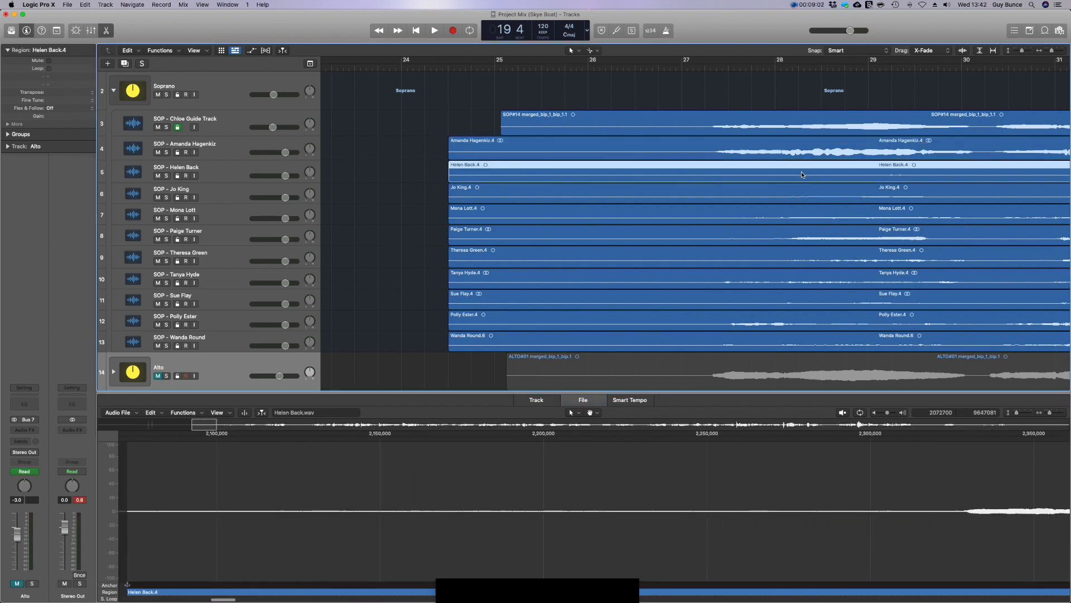
scroll(848, 468, "right", 10)
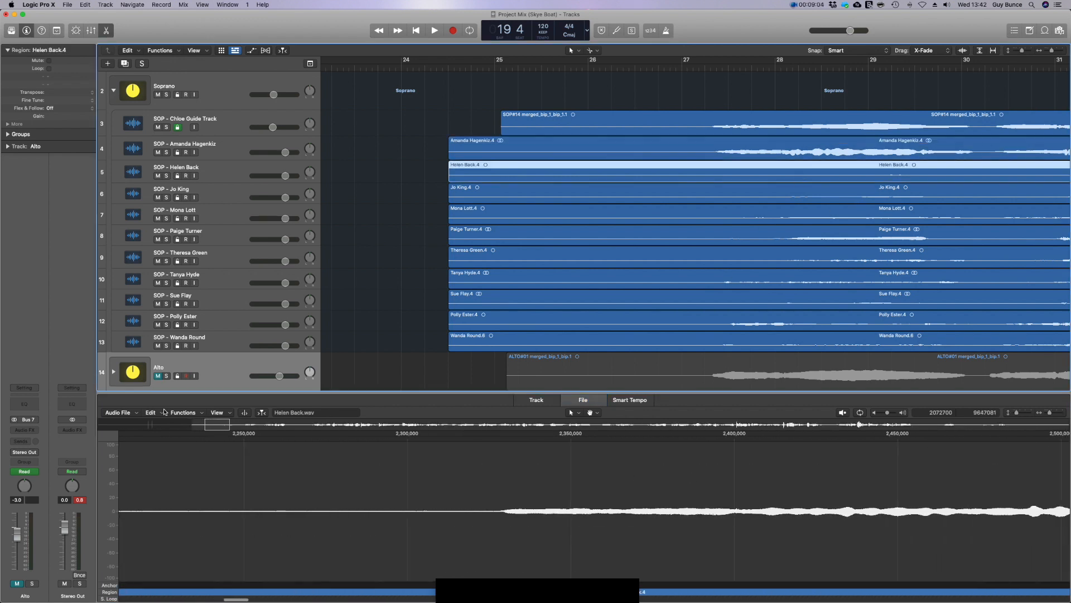
left_click(182, 412)
left_click(184, 422)
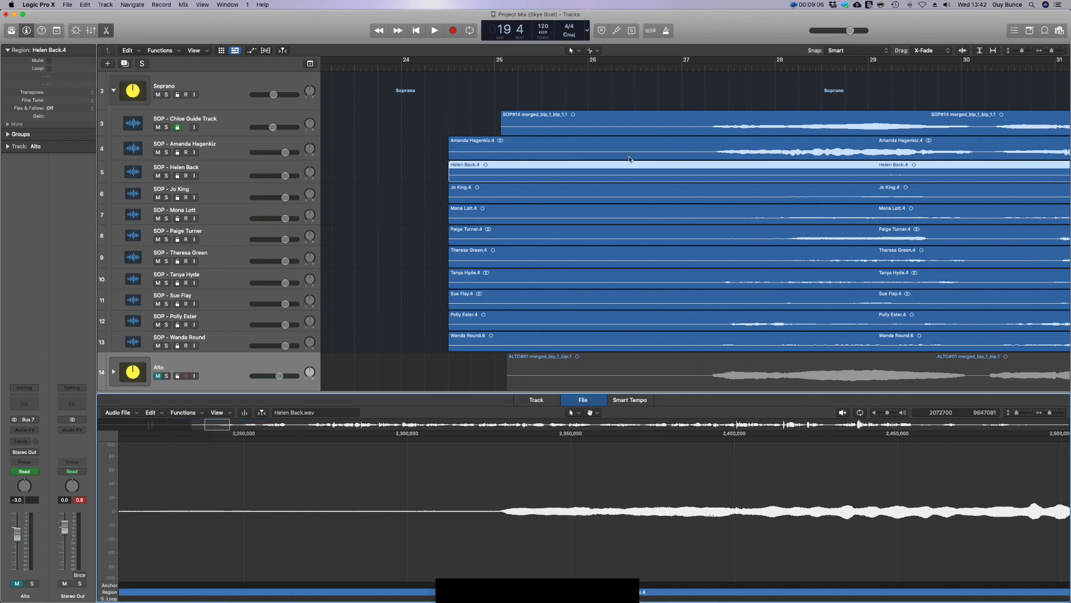
Normalize the third and fourth singers' audio files.
left_click(666, 191)
left_click(182, 413)
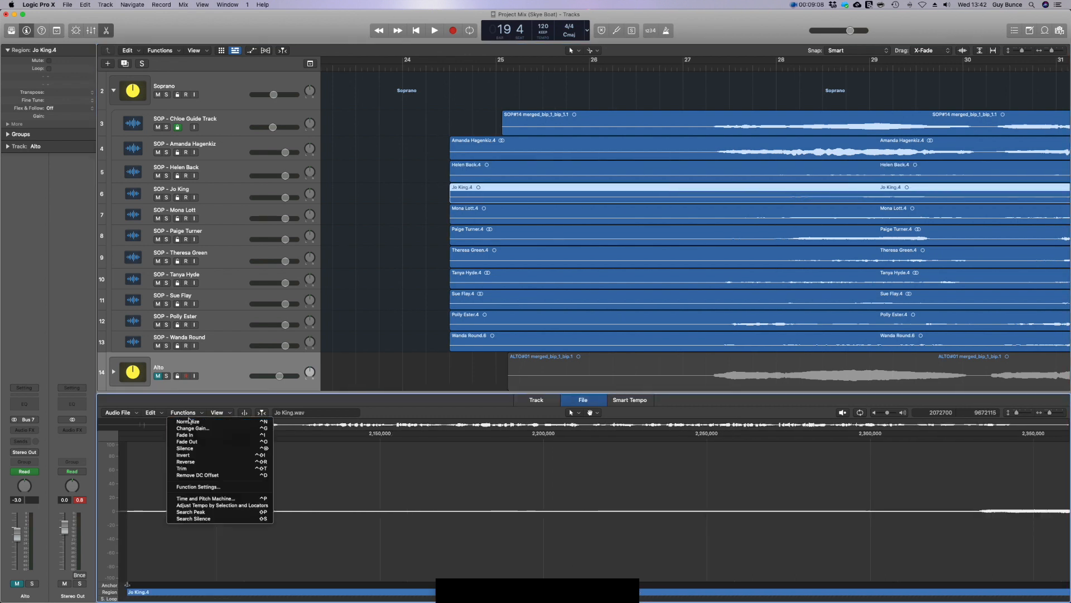
left_click(193, 423)
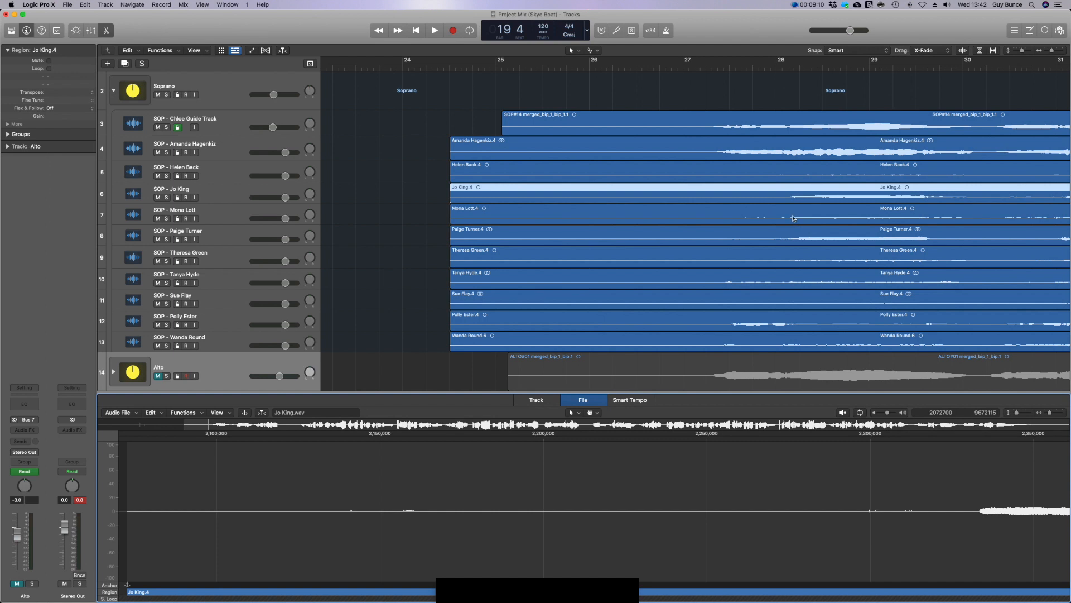
left_click(794, 218)
left_click(183, 413)
left_click(188, 422)
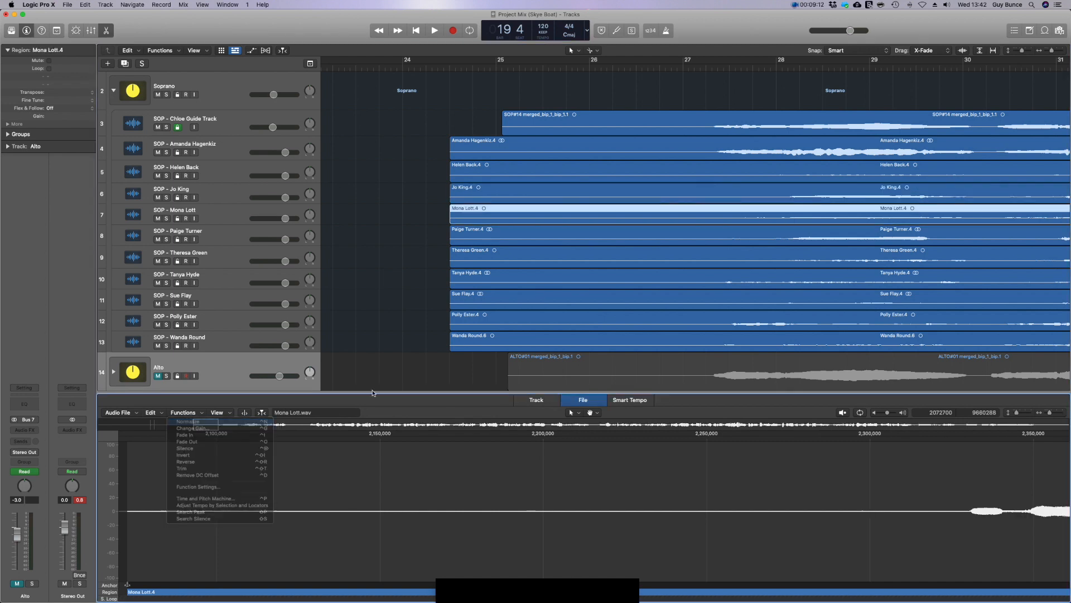
Normalize the fifth and sixth singers' audio files.
left_click(184, 413)
left_click(195, 423)
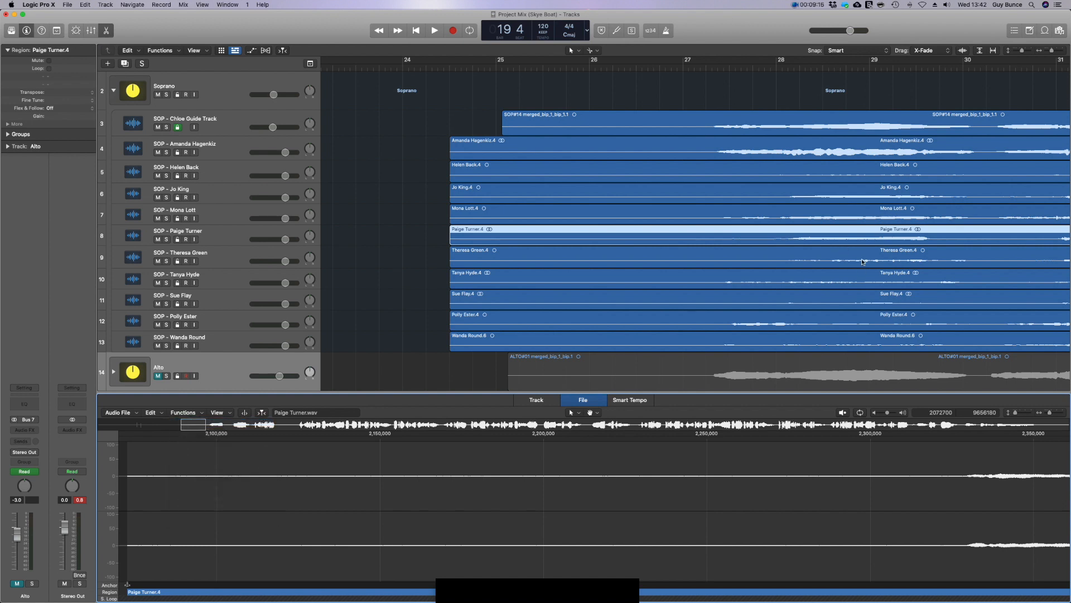
left_click(862, 262)
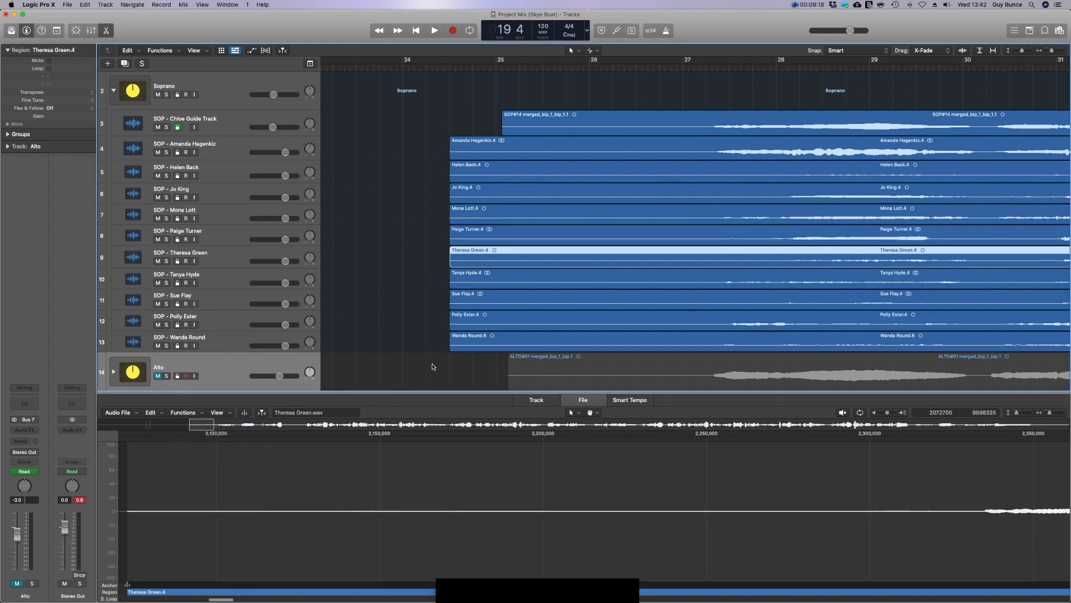
left_click(190, 413)
left_click(196, 421)
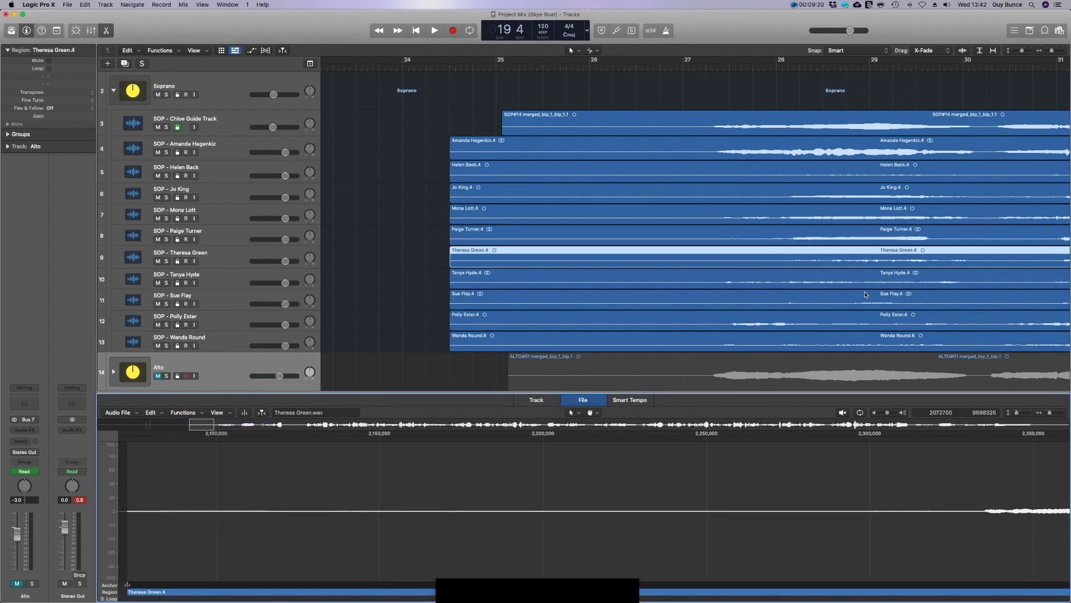
Normalize the seventh and eighth singers' audio files.
left_click(864, 283)
left_click(183, 414)
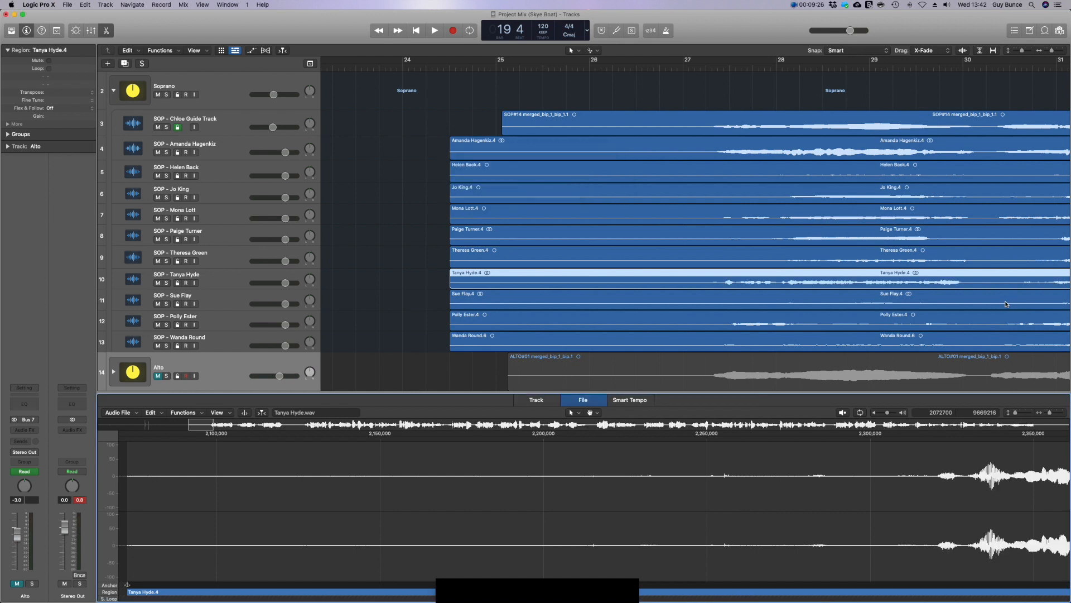
left_click(1005, 304)
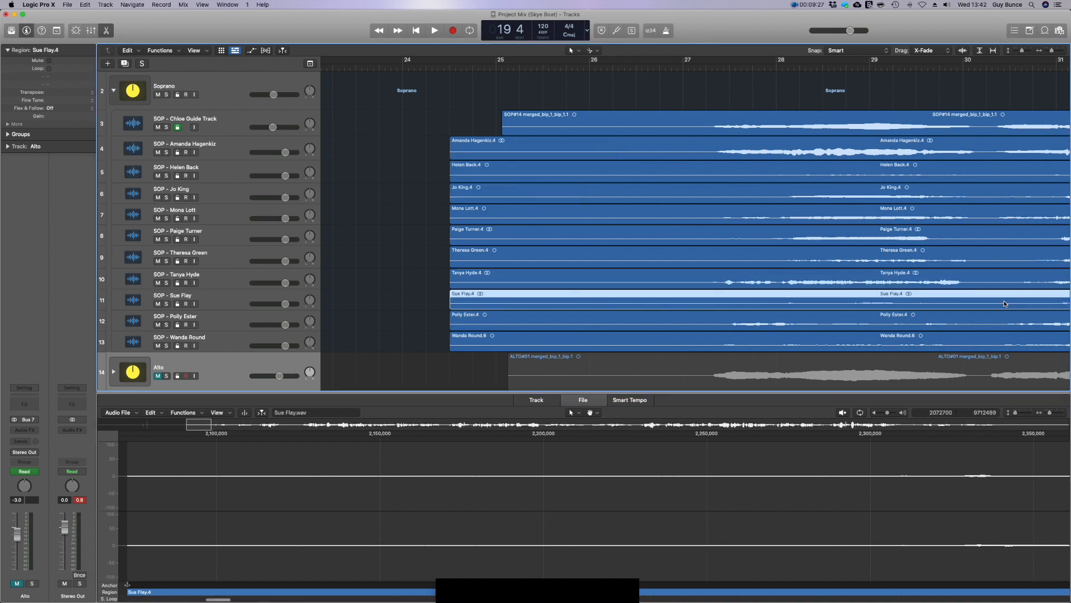
left_click(192, 414)
left_click(193, 422)
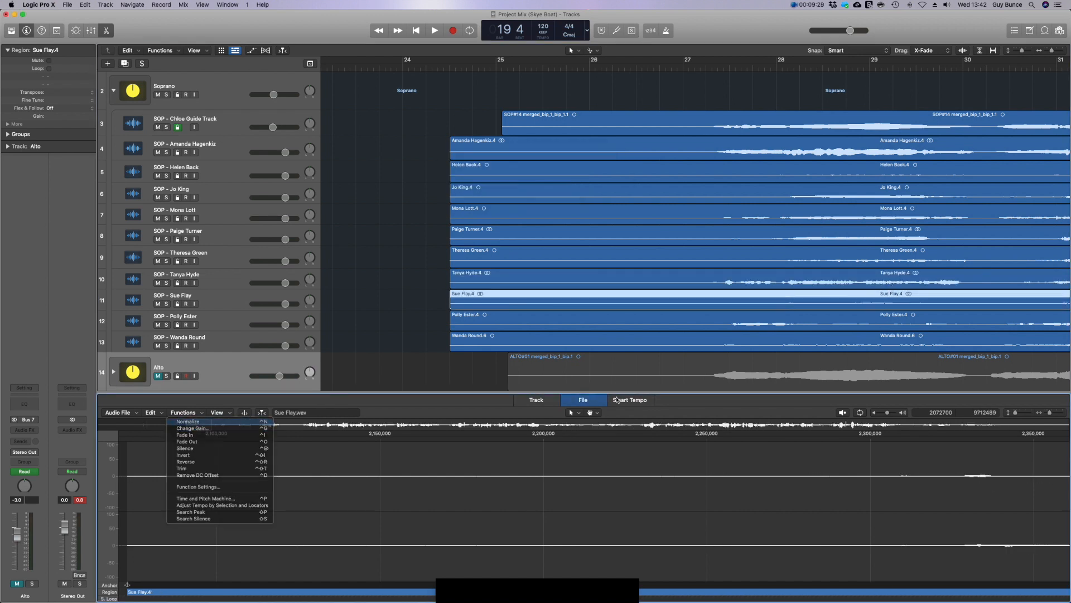
Normalize the ninth and tenth singers' audio files.
left_click(986, 326)
left_click(182, 412)
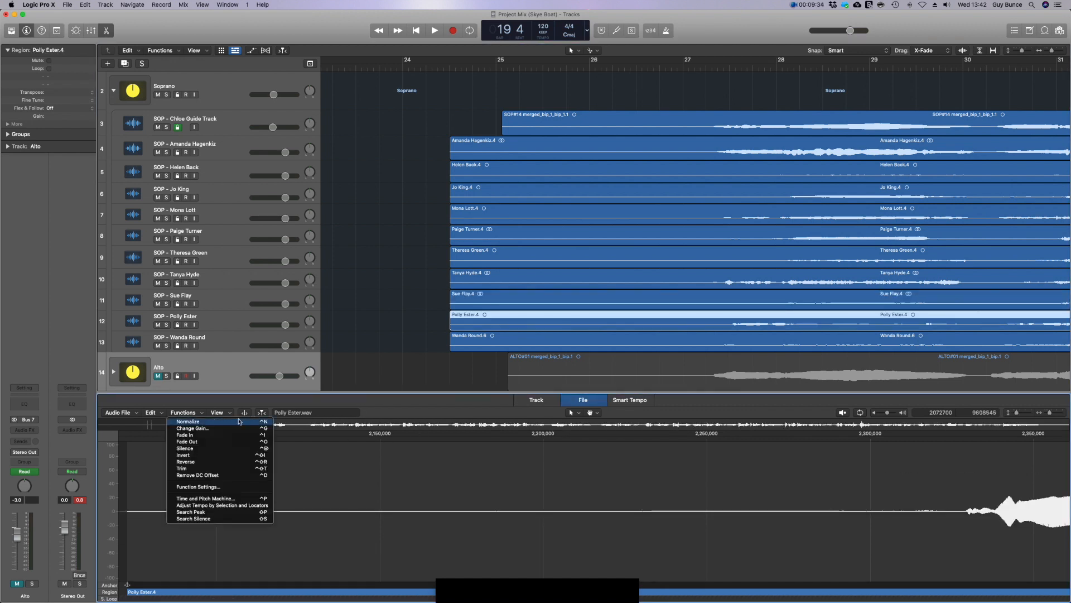
left_click(202, 422)
left_click(977, 344)
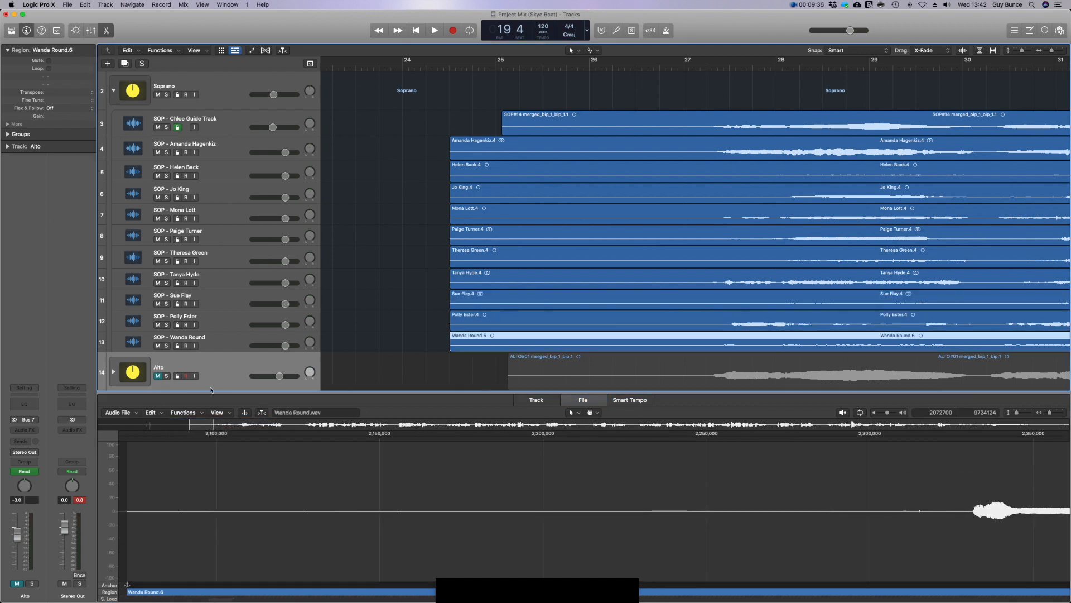
left_click(189, 414)
left_click(201, 423)
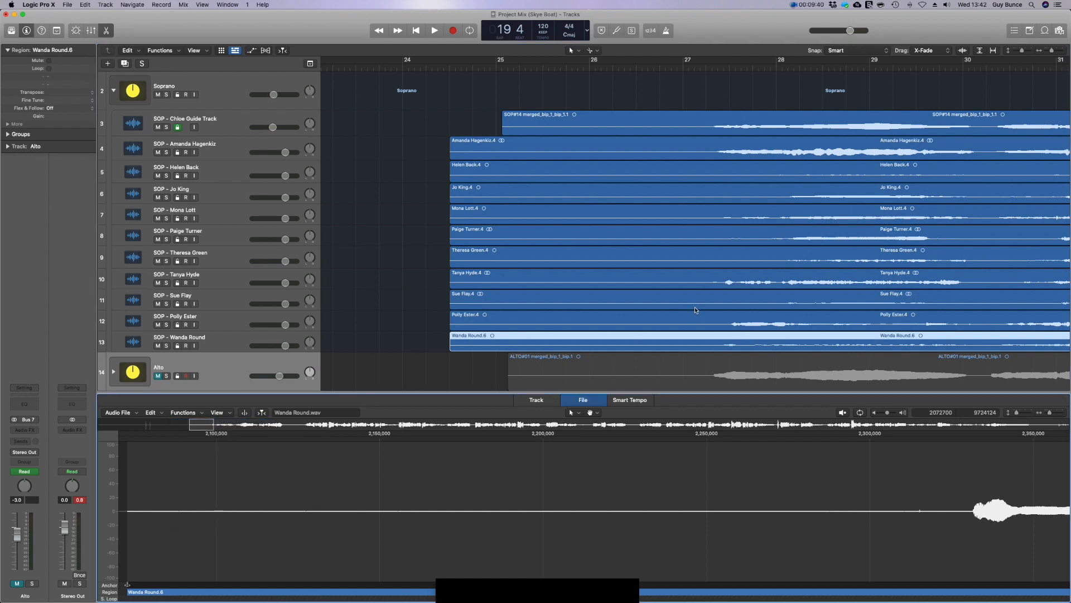
Solo the soprano guide track, play its phrase from bar 39, and set a cycle from bar 39 to just before bar 42.
scroll(695, 310, "right", 10)
scroll(695, 305, "right", 20)
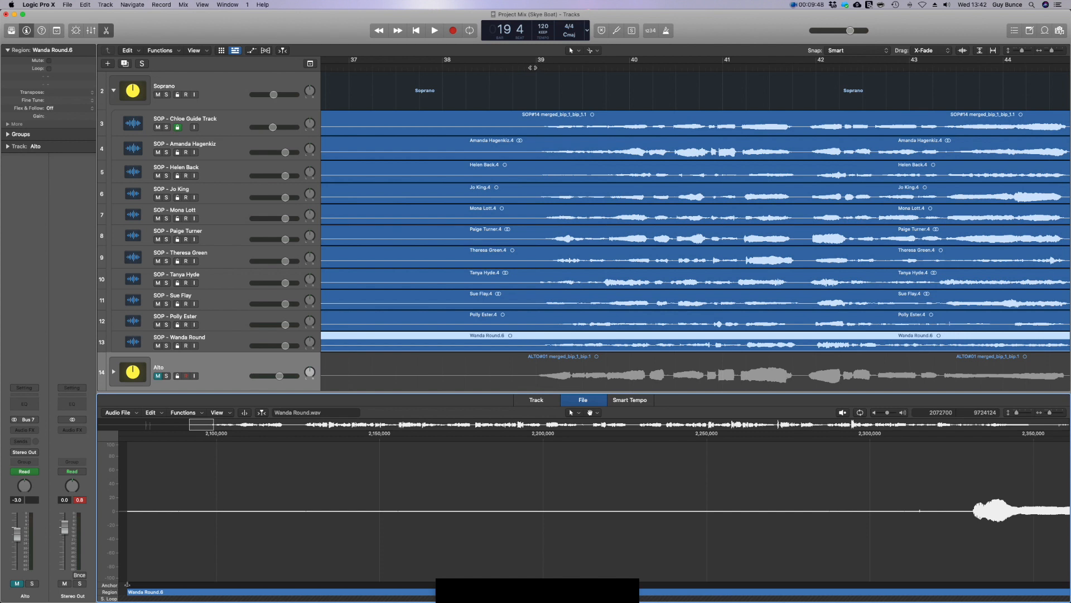
left_click(166, 127)
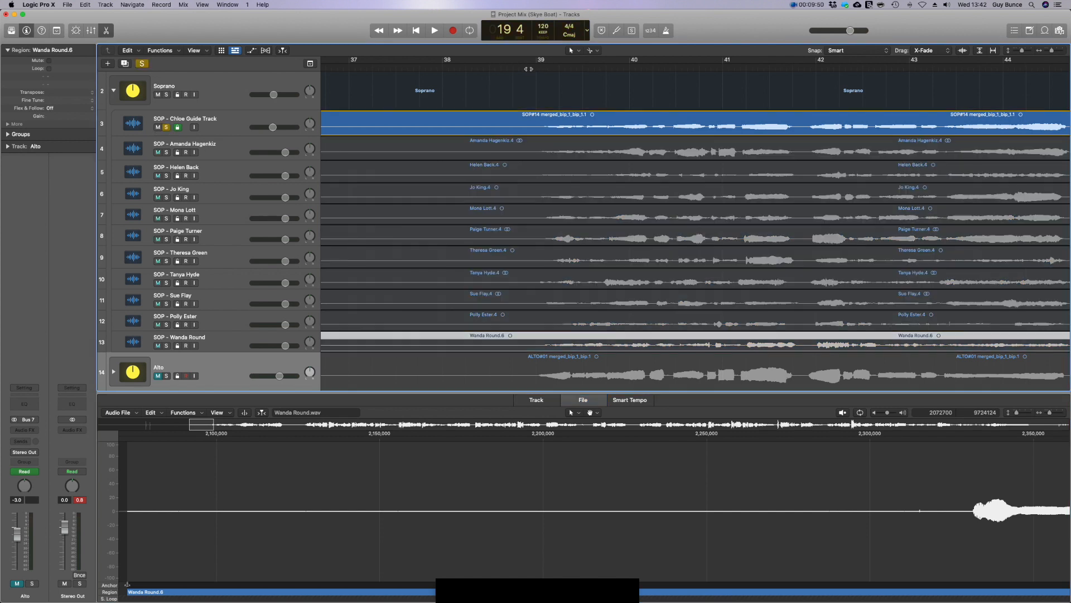
key("space")
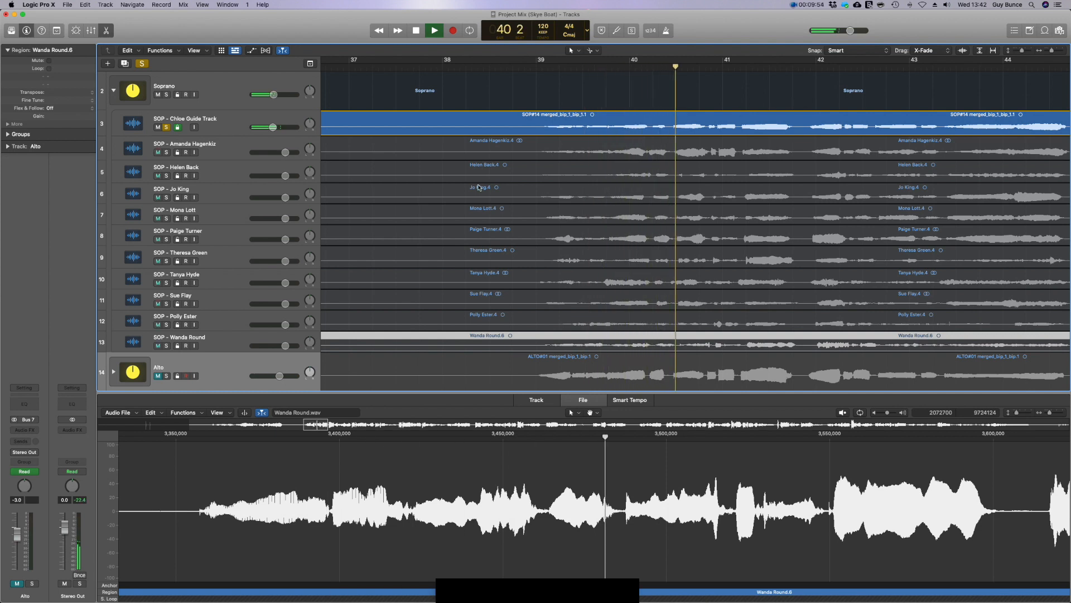
scroll(601, 144, "right", 3)
key("space")
left_click_drag(467, 61, 733, 73)
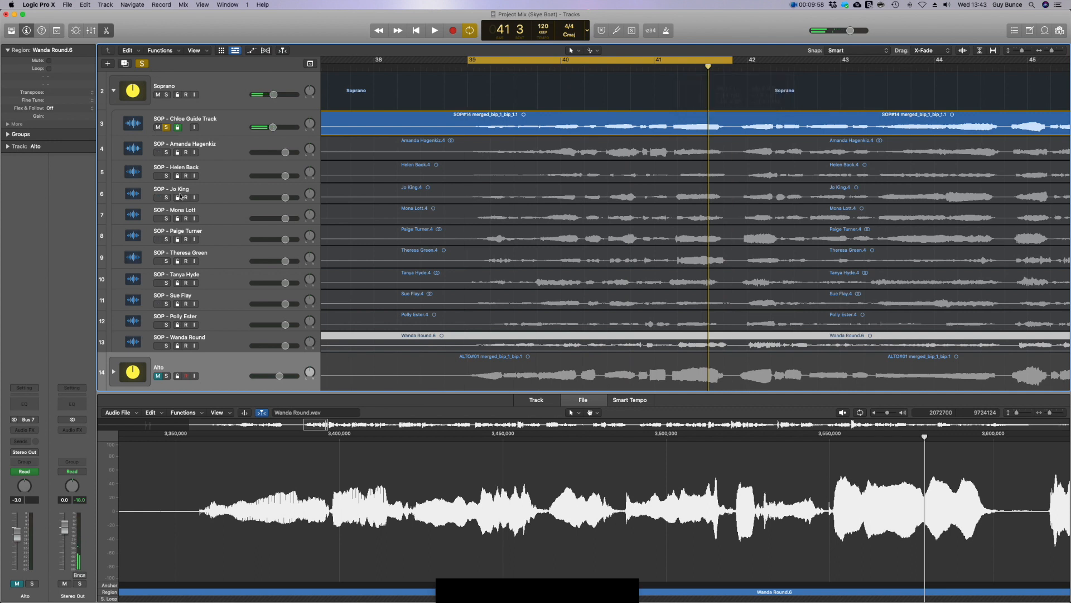
Play the cycled phrase with the guide and first singer soloed, and again with the second singer replacing the first.
left_click(166, 152)
key("space")
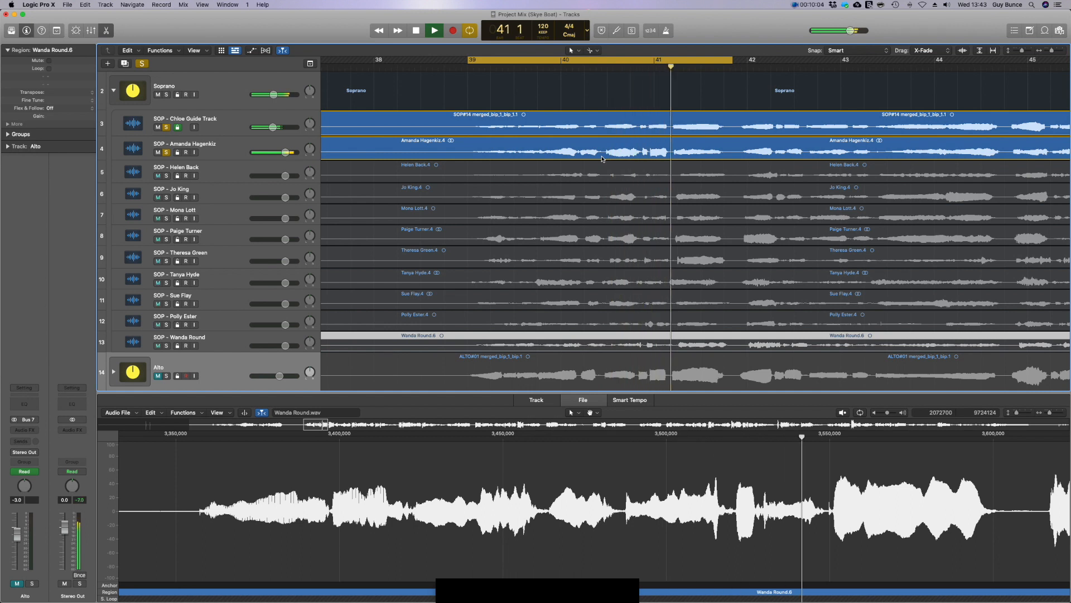
left_click(166, 153)
left_click(166, 175)
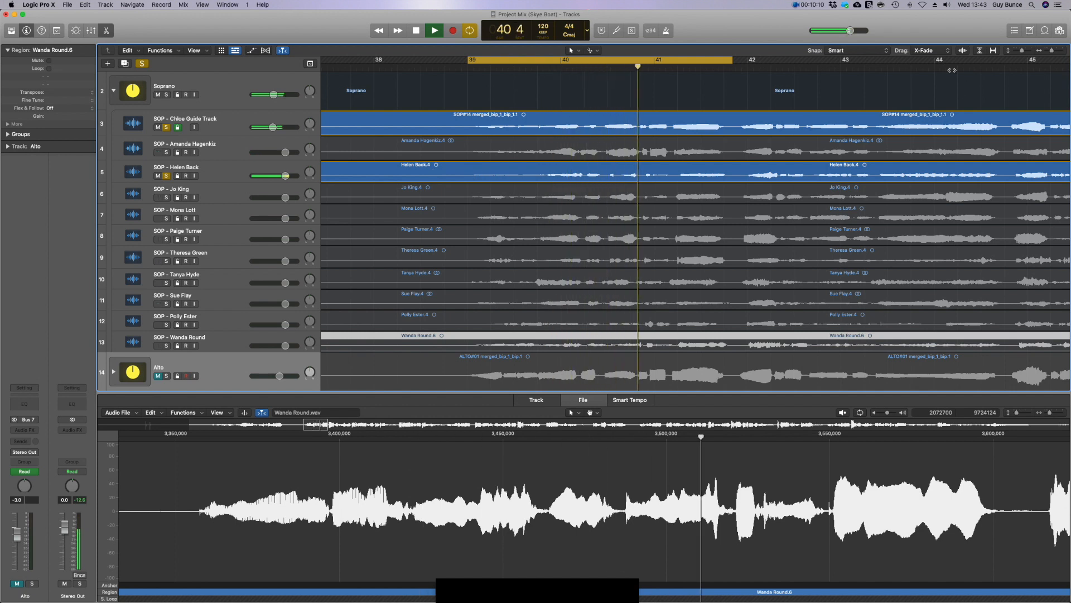
key("space")
Set the region snapping to Ticks and enlarge the tracks to compare the guide's and second singer's waveforms.
left_click(866, 53)
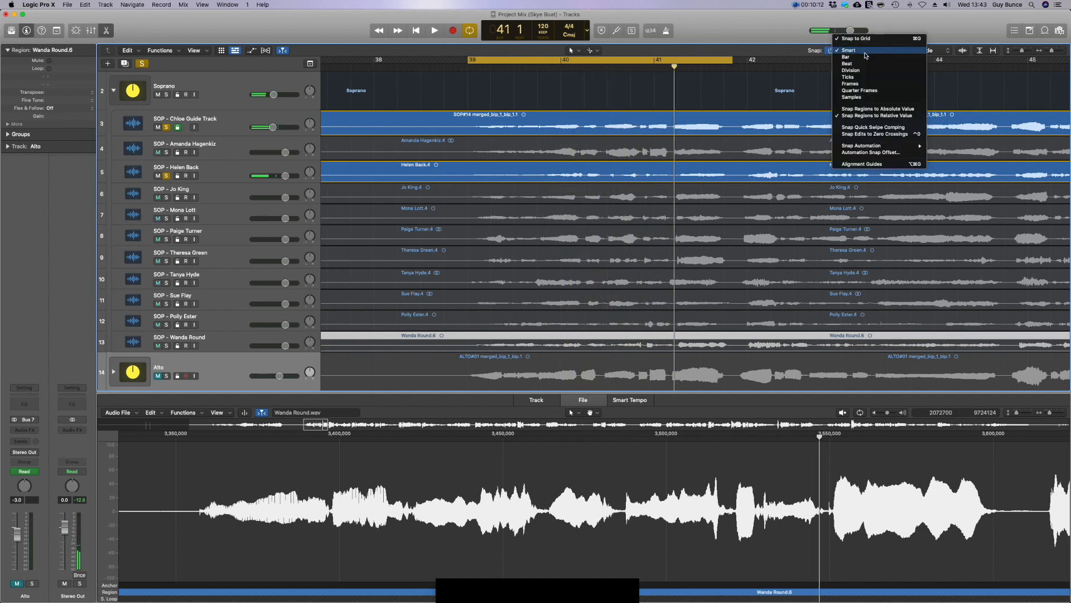
left_click(848, 77)
left_click_drag(1053, 50, 1054, 51)
scroll(728, 163, "left", 5)
scroll(727, 165, "left", 2)
left_click_drag(1021, 53, 1026, 51)
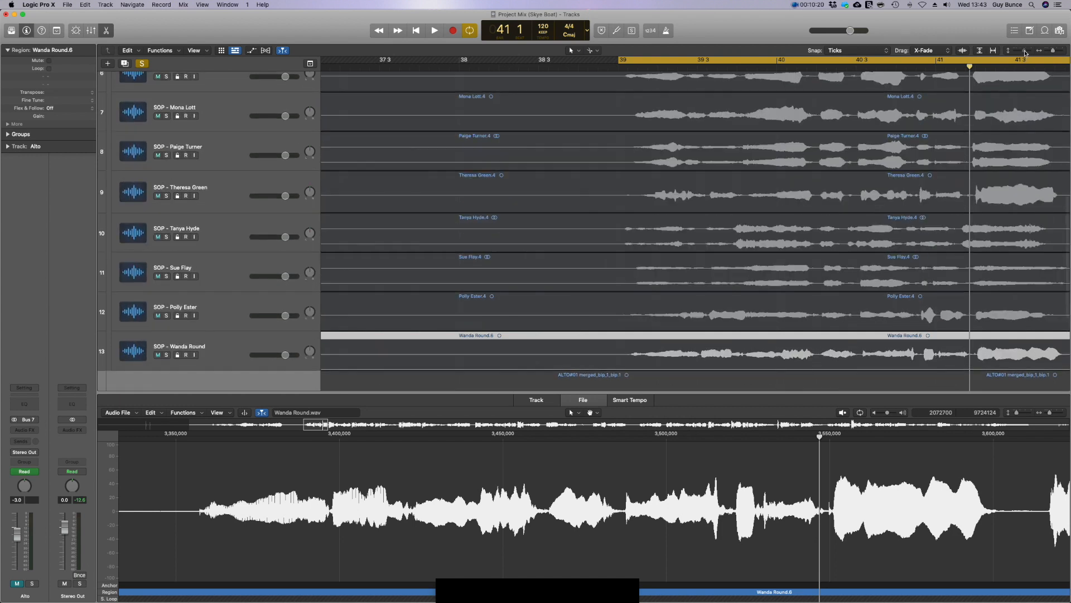
scroll(875, 149, "up", 8)
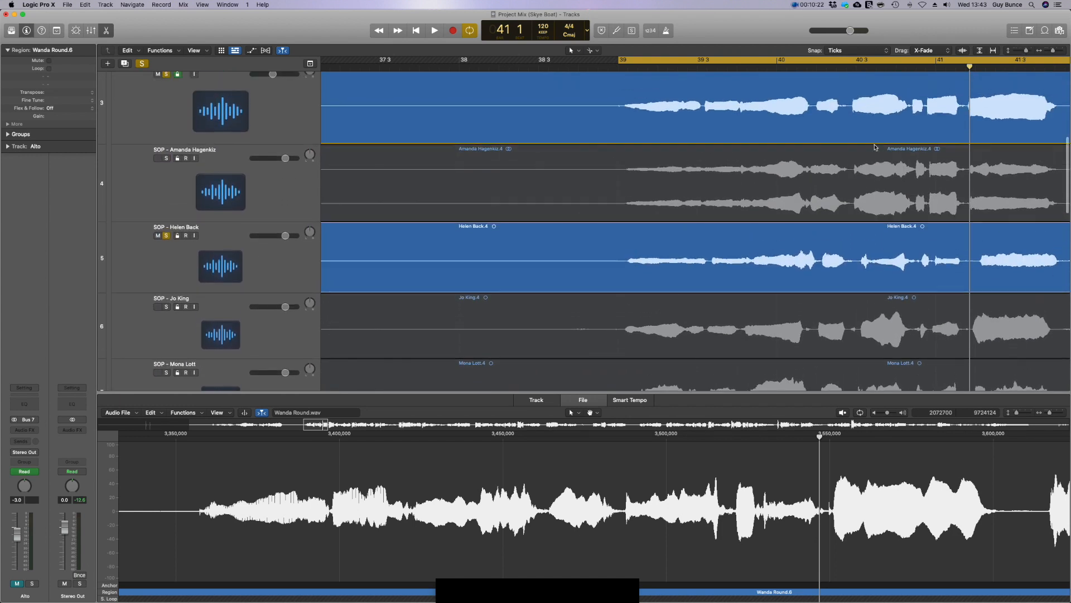
Shift the second singer's region slightly earlier to match the guide track, and play the cycled phrase to check the timing.
left_click_drag(753, 291, 754, 282)
key("space")
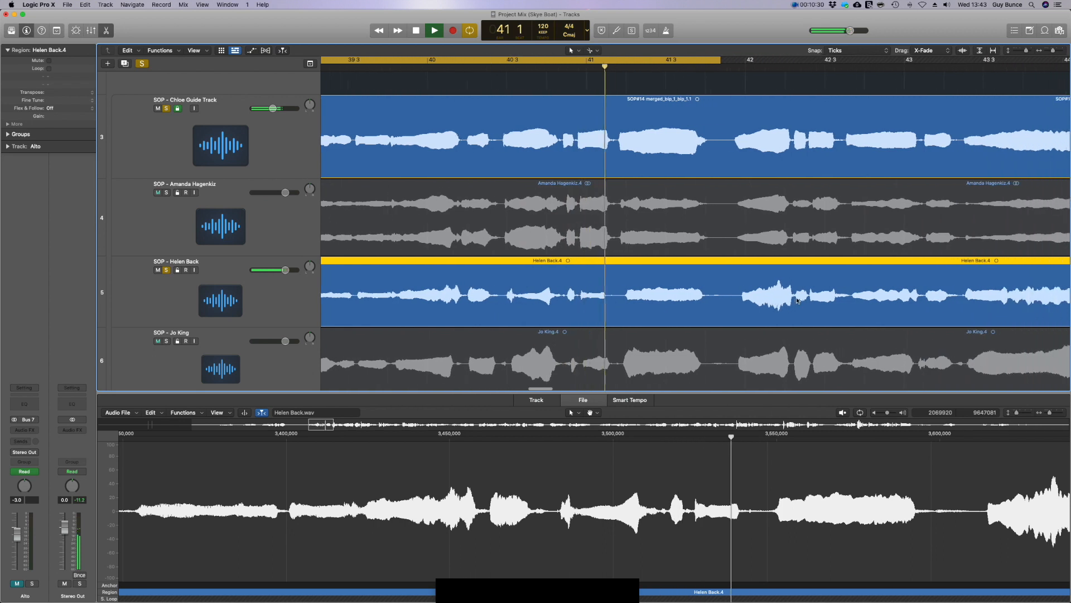
key("space")
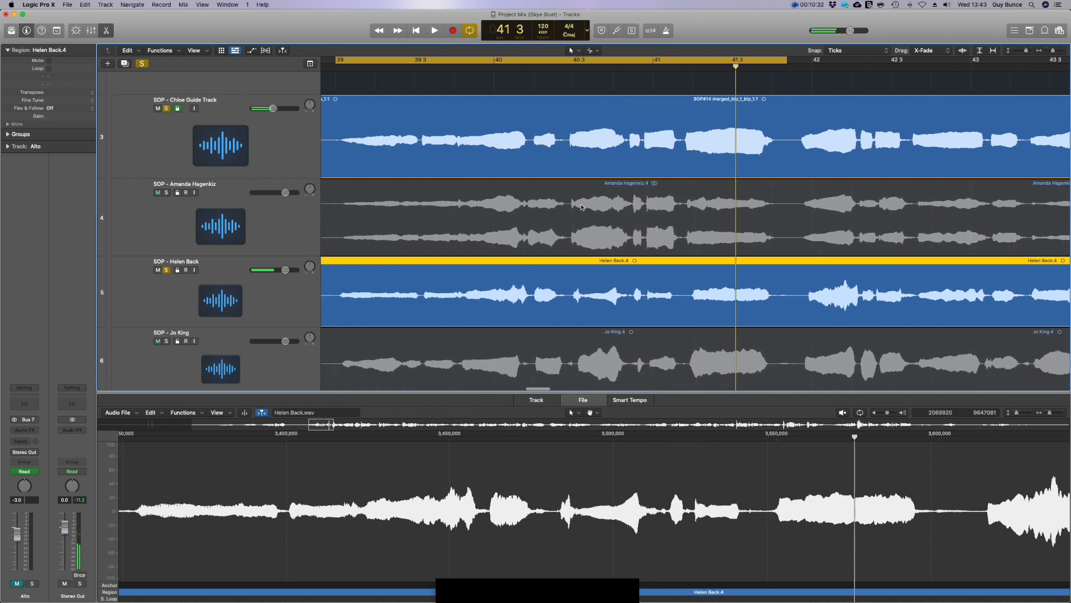
Lock the positions of the first and second singers' regions.
left_click(582, 207)
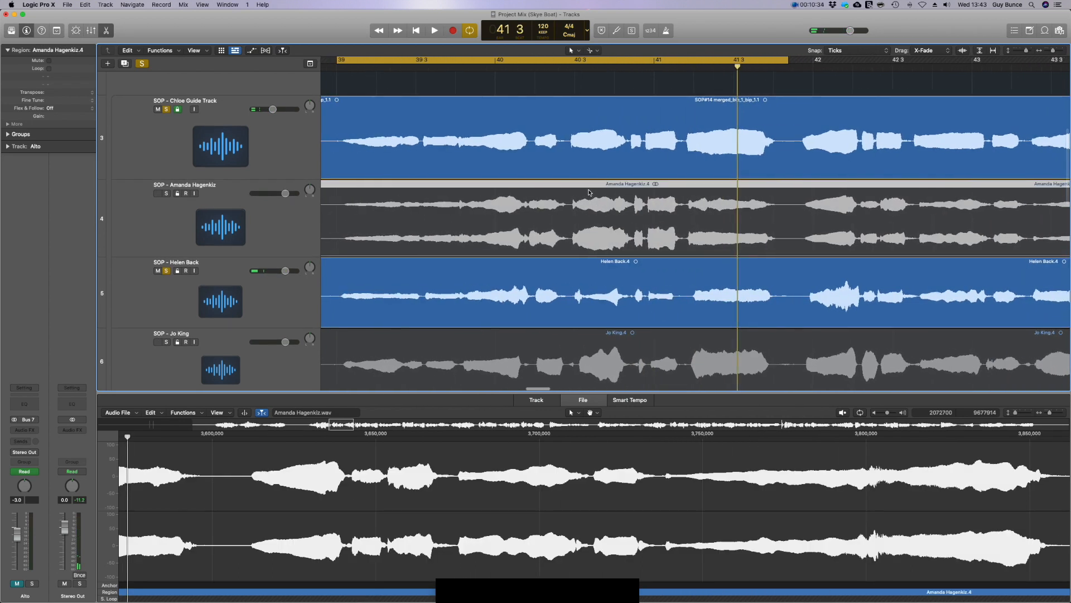
right_click(592, 188)
left_click(609, 195)
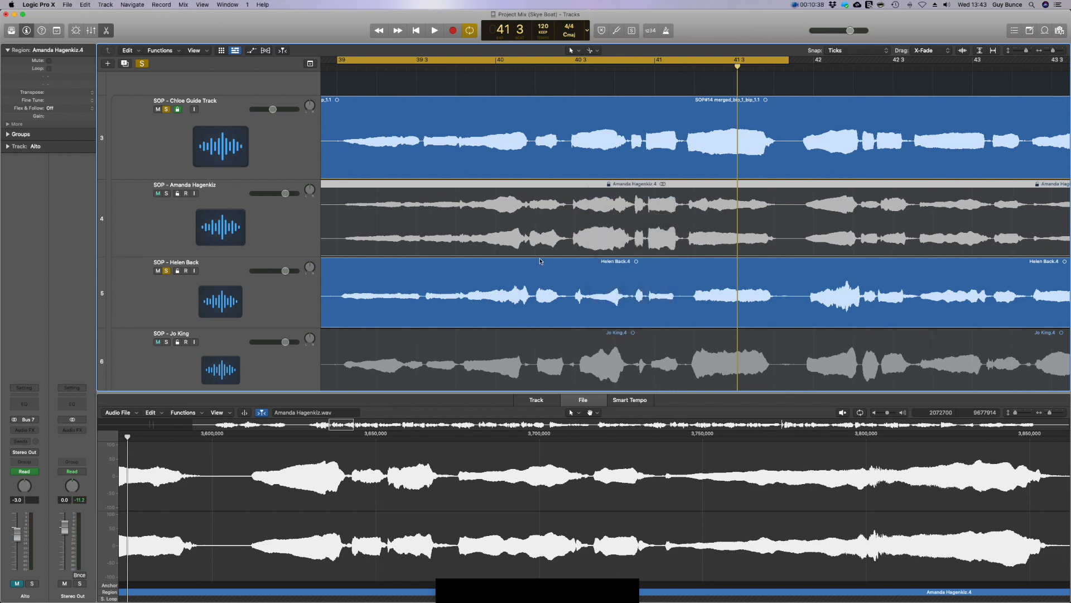
right_click(560, 267)
left_click(580, 269)
Solo the third singer in place of the second, check its timing against the guide, and lock its region's position.
left_click(166, 271)
left_click(167, 343)
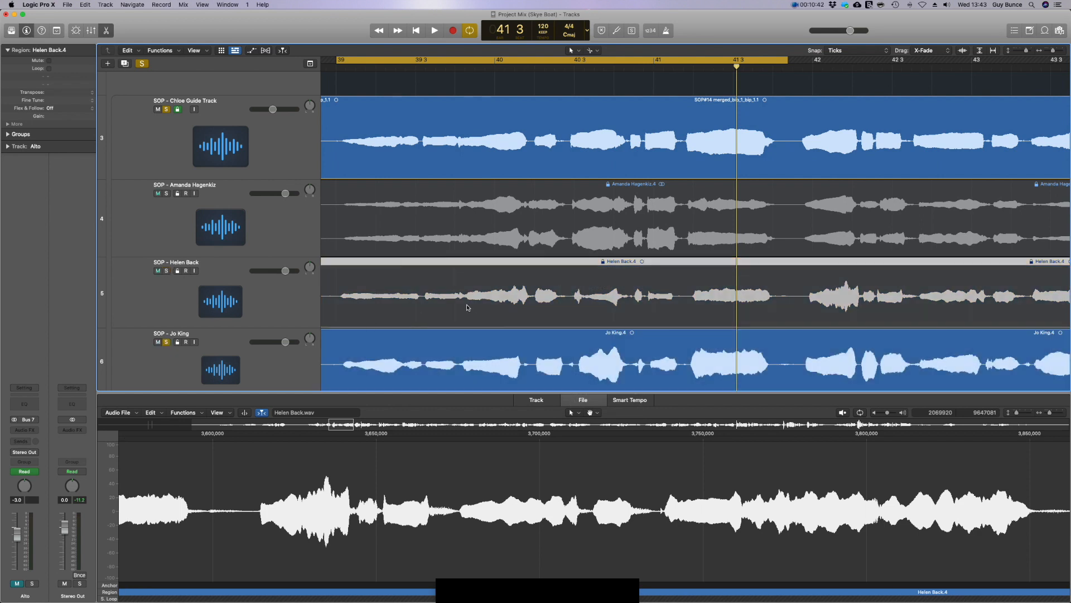
key("space")
scroll(476, 310, "down", 2)
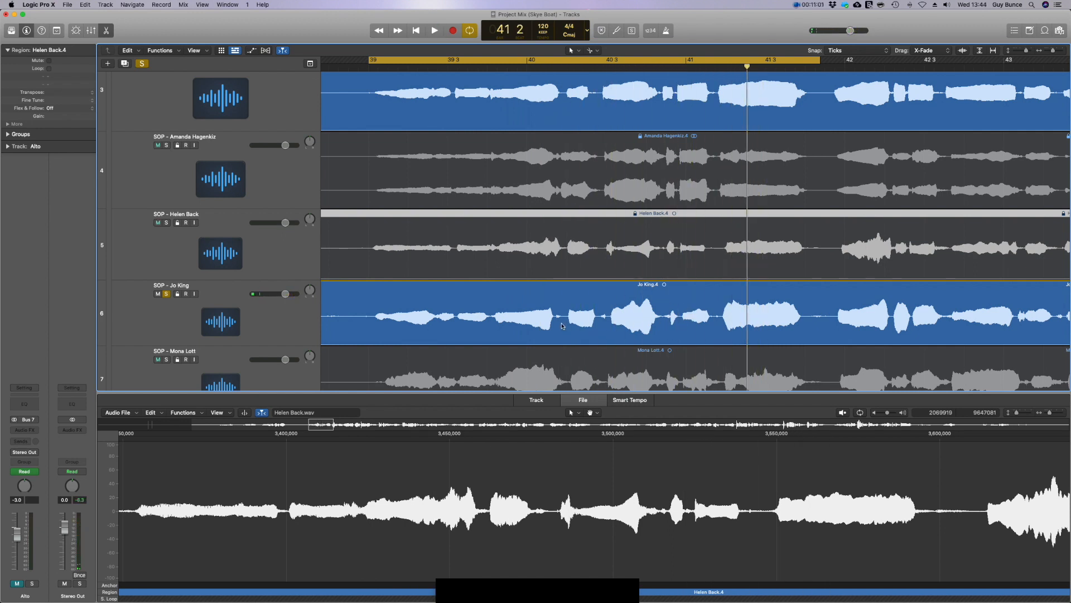
right_click(441, 309)
left_click(467, 313)
Solo the fourth singer in place of the third and shift the fourth singer's region slightly earlier to match the guide.
left_click(166, 294)
left_click(166, 359)
scroll(478, 308, "down", 3)
key("space")
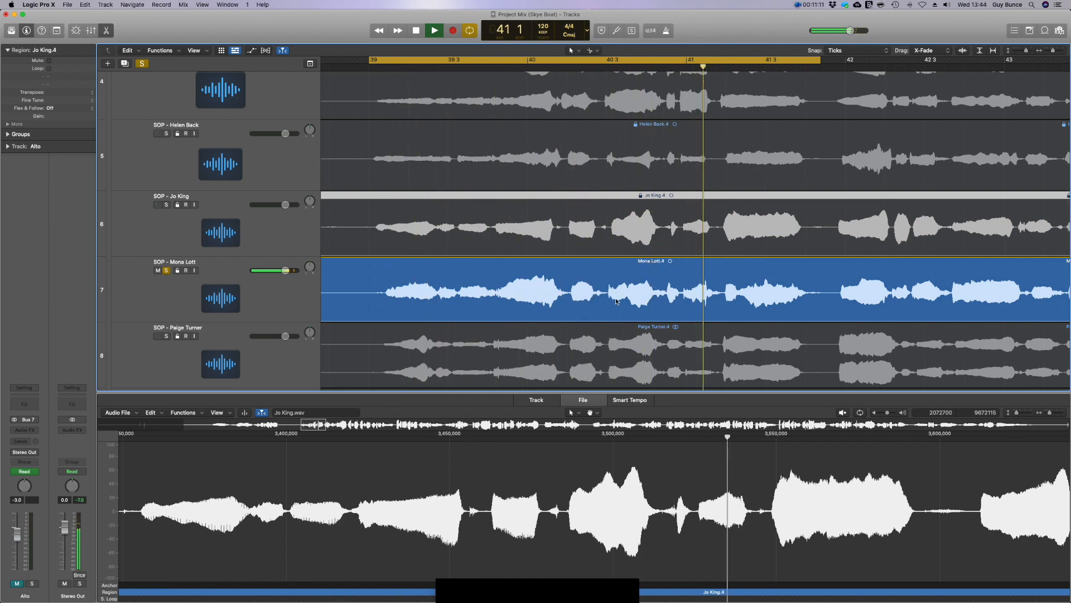
left_click(616, 278)
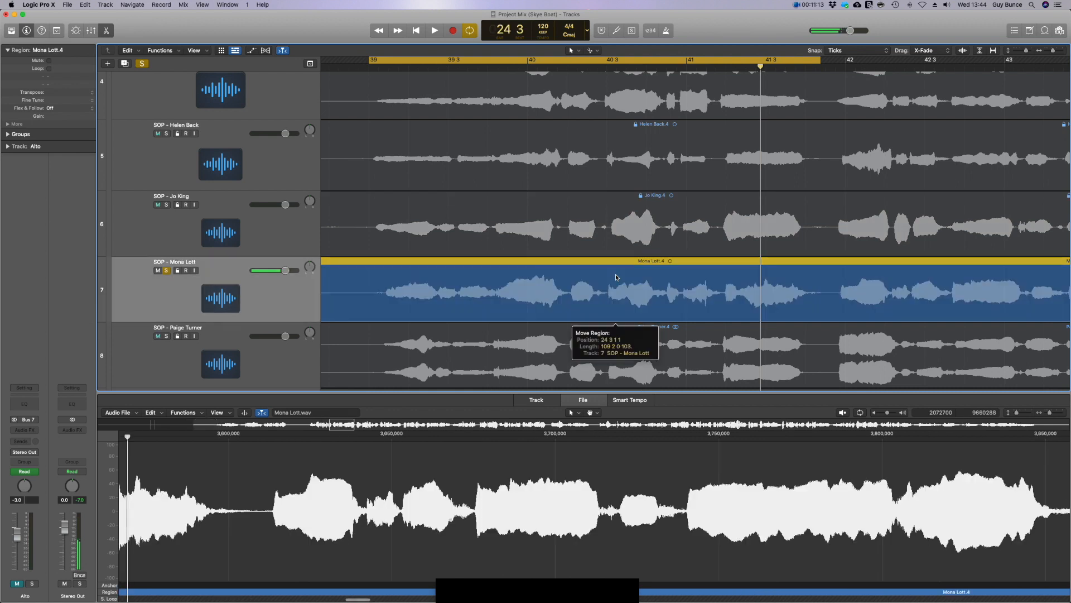
Check the fourth singer's timing in the cycled phrase and from bar 42, and lock the region's position.
key("space")
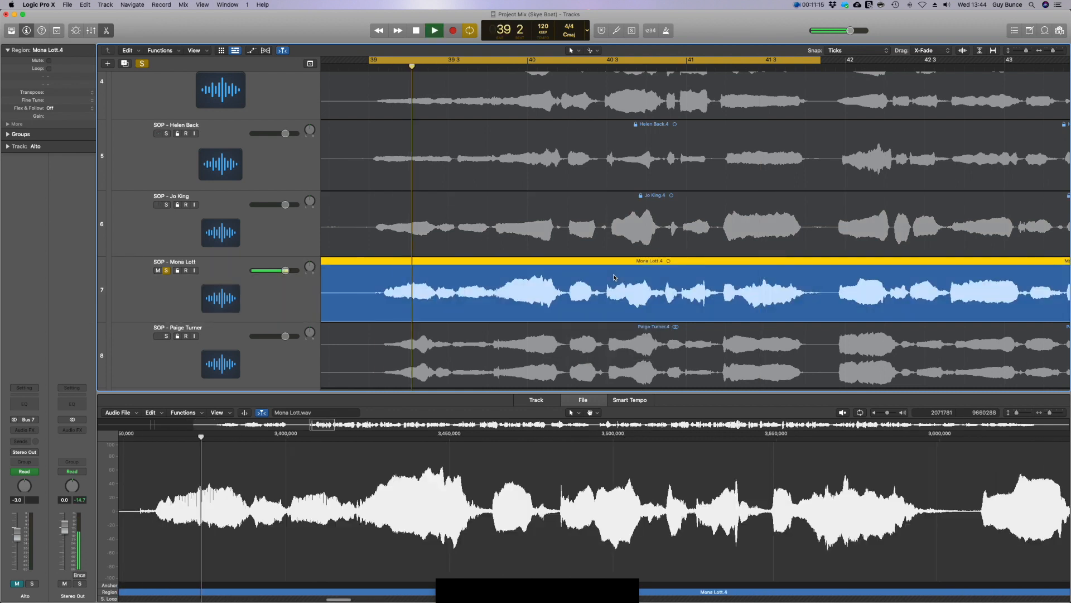
left_click(844, 68)
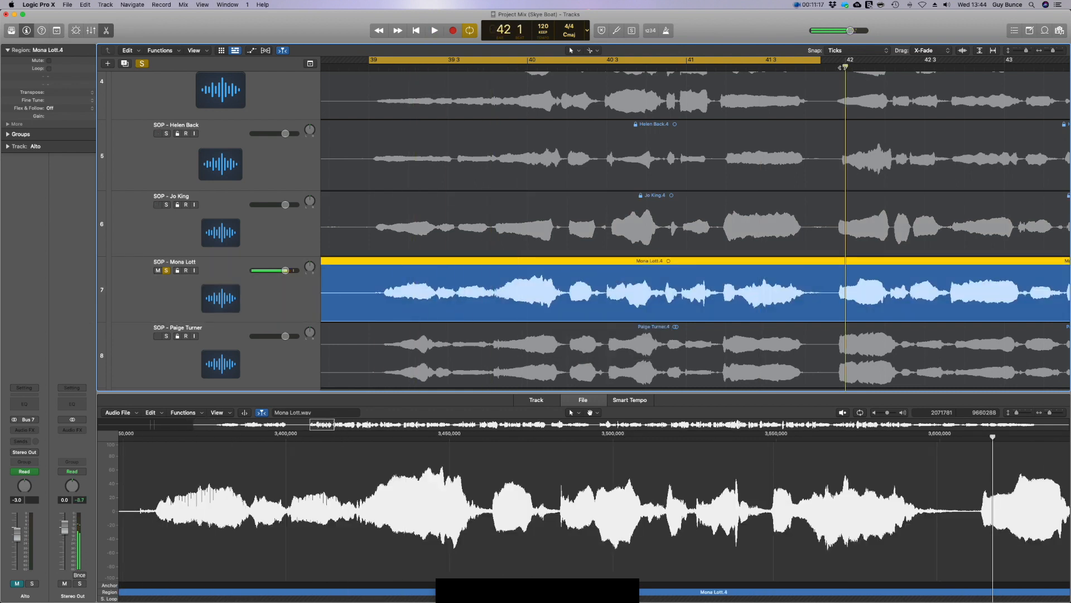
key("space")
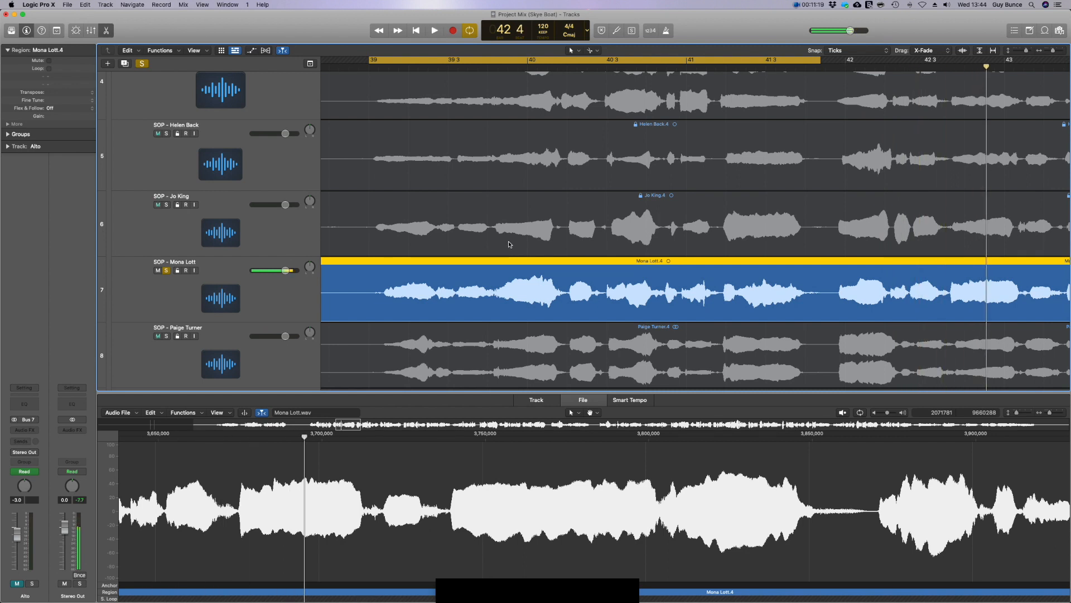
right_click(495, 261)
left_click(519, 264)
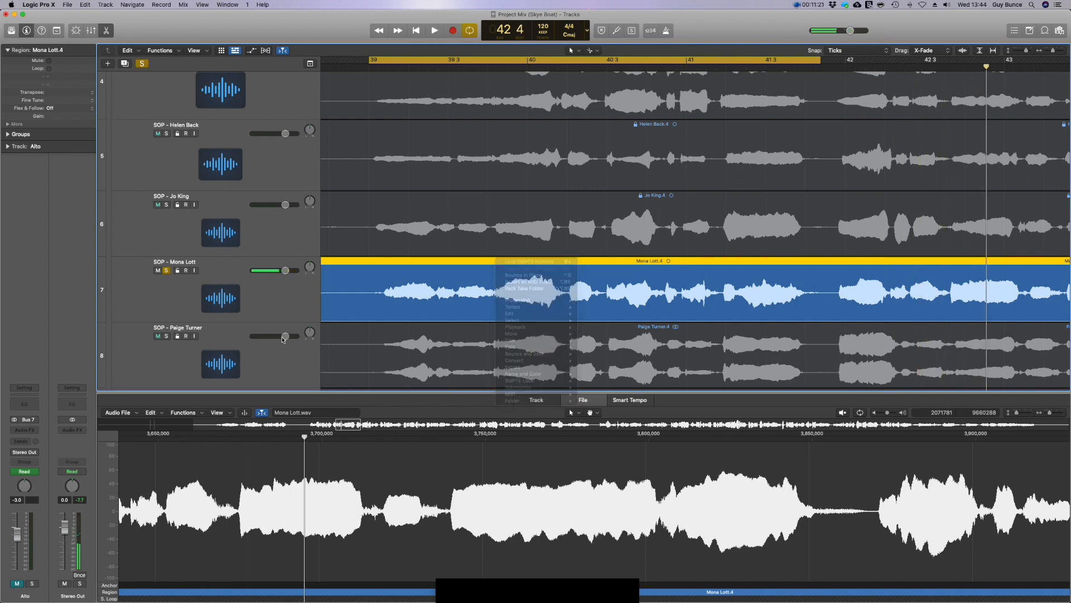
Solo the fifth singer in place of the fourth and play the cycled phrase against the guide.
left_click(166, 270)
left_click(167, 336)
key("space")
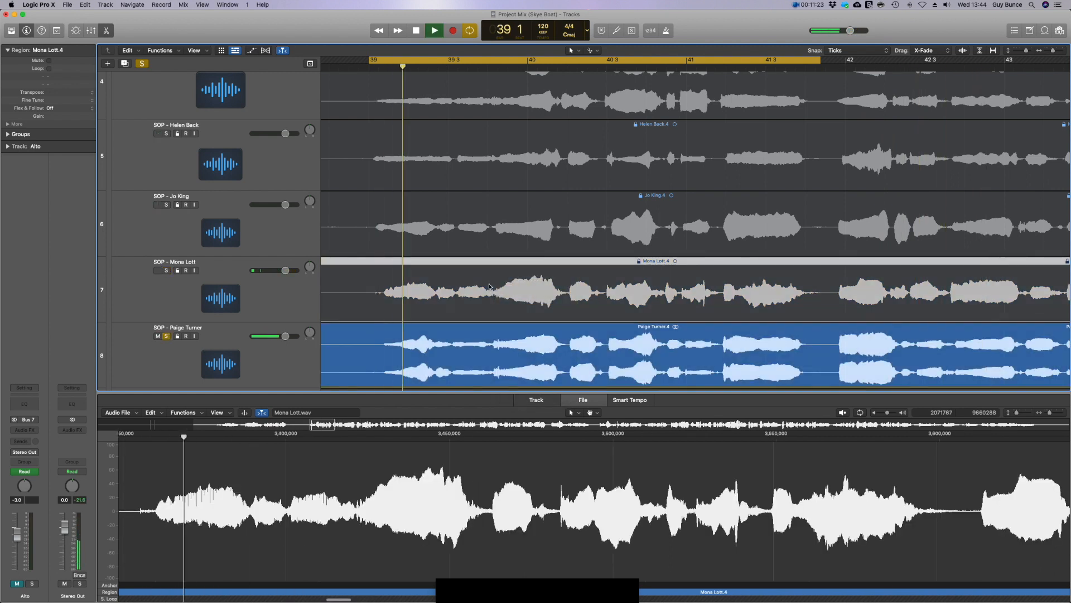
Set the guide track's volume to -2.5 dB and the fifth singer's volume to +2.2 dB while the phrase plays.
scroll(290, 207, "up", 5)
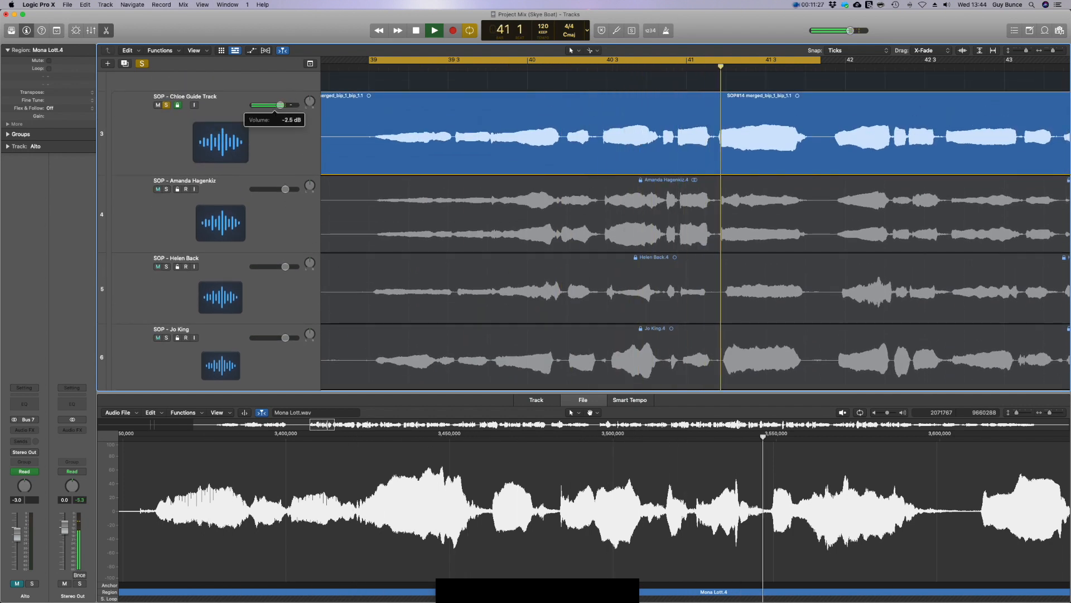
scroll(286, 167, "down", 5)
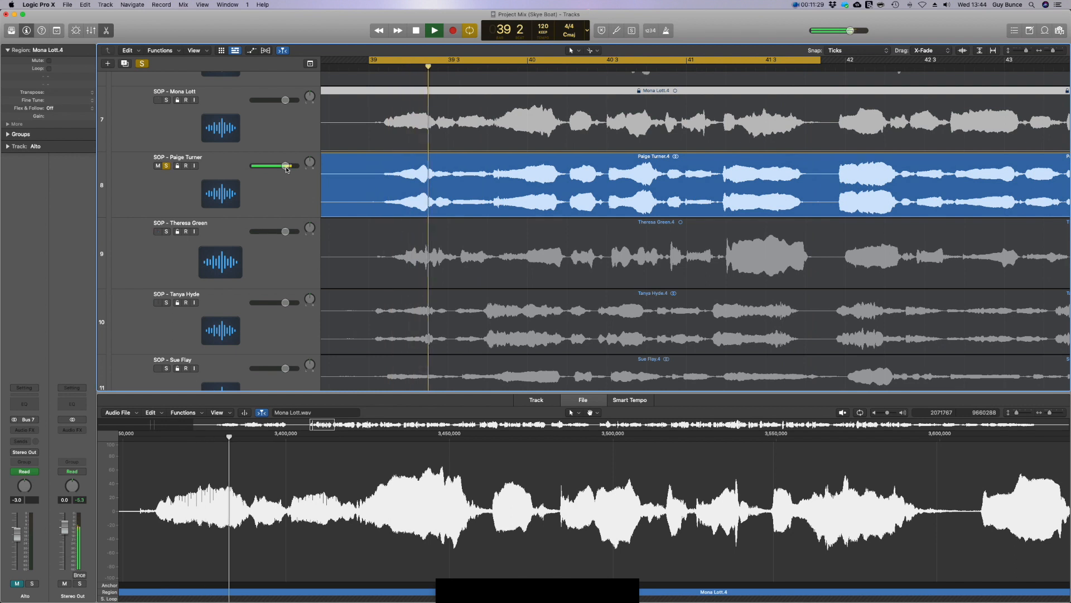
left_click_drag(285, 166, 289, 166)
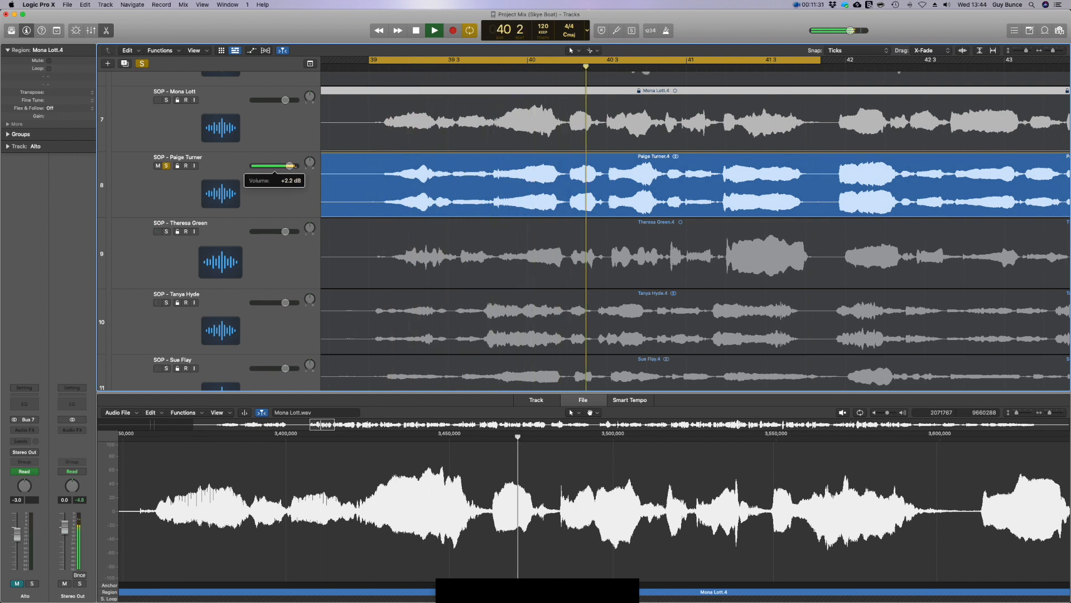
key("space")
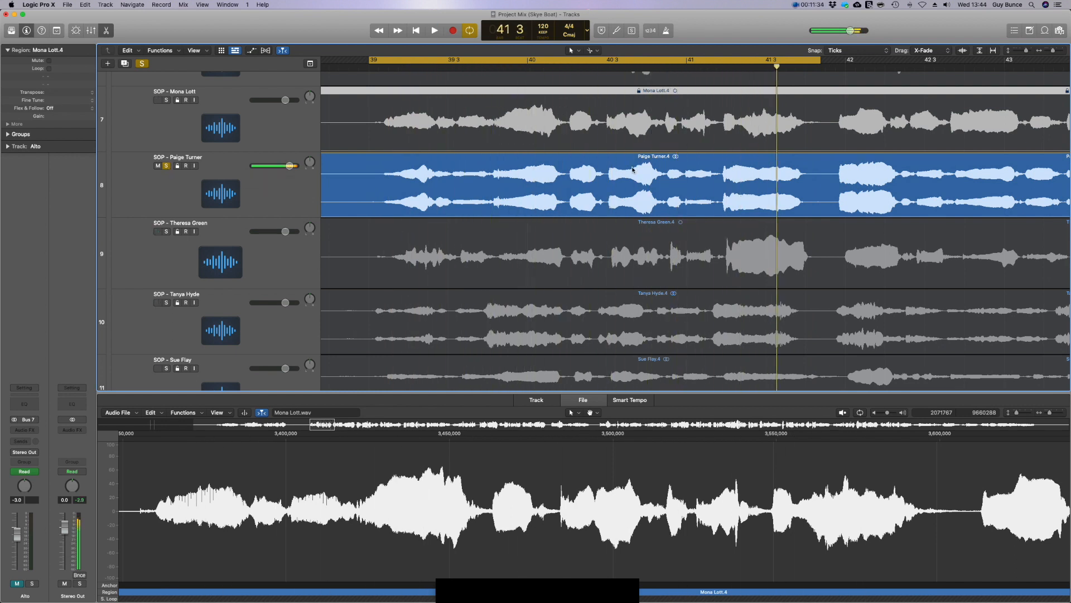
Solo the sixth singer in place of the fifth, play the phrase, and start repositioning the sixth singer's region against the guide.
left_click(167, 166)
left_click(166, 231)
key("space")
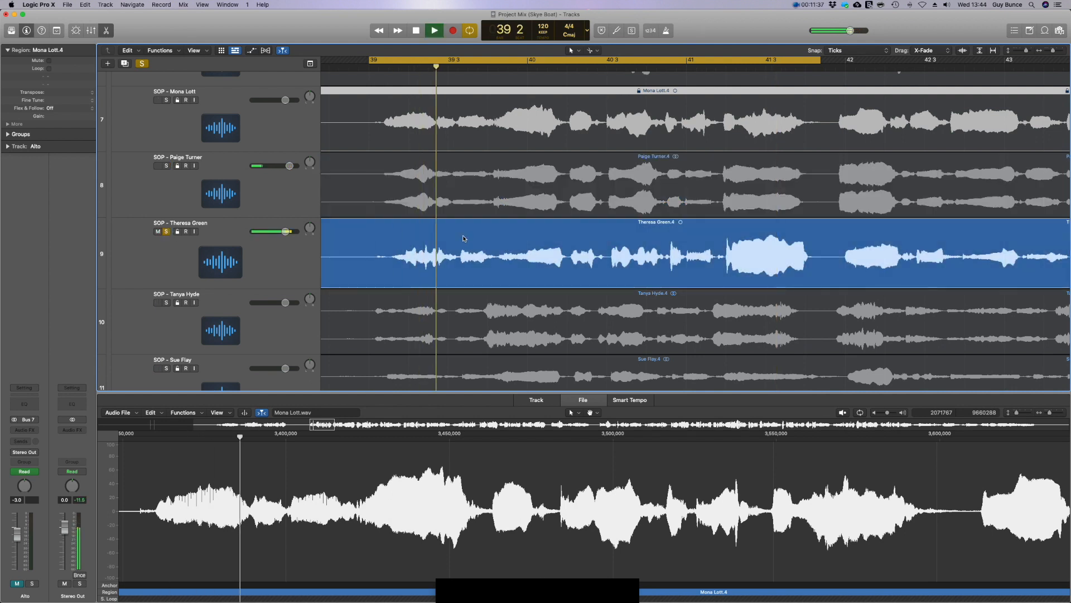
key("space")
left_click(615, 246)
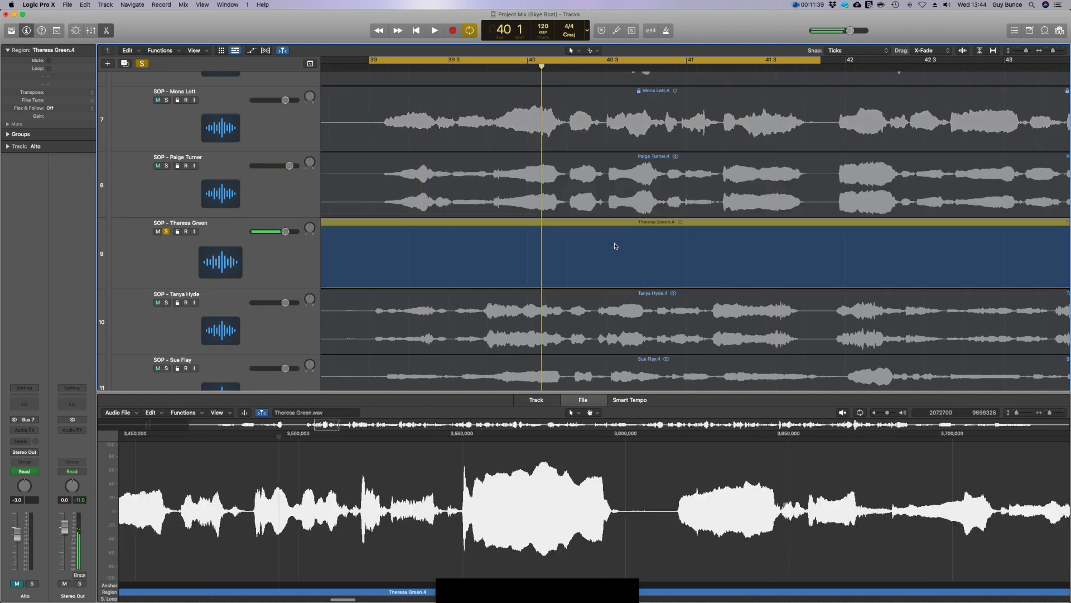
Shift the region on soprano track 9 slightly earlier and play the soloed track to check its timing.
left_click_drag(616, 246, 611, 246)
key("space")
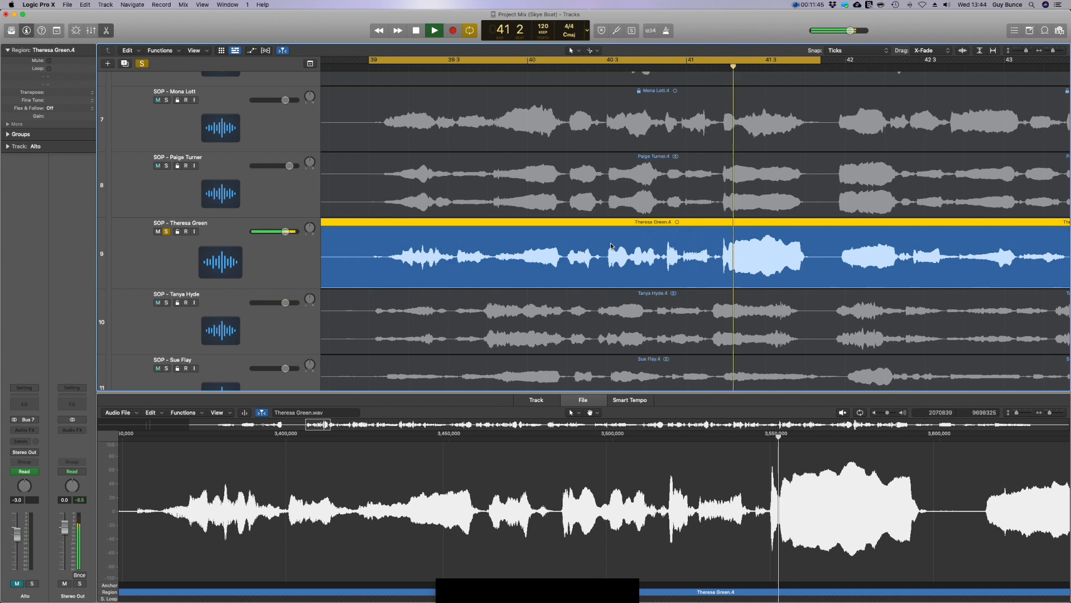
key("space")
key("space")
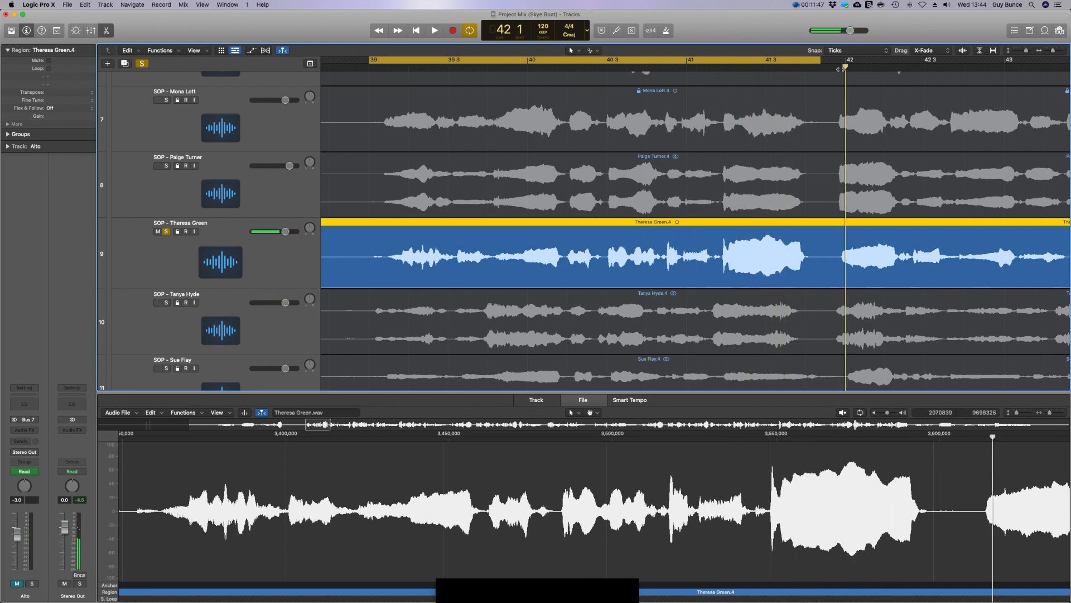
key("space")
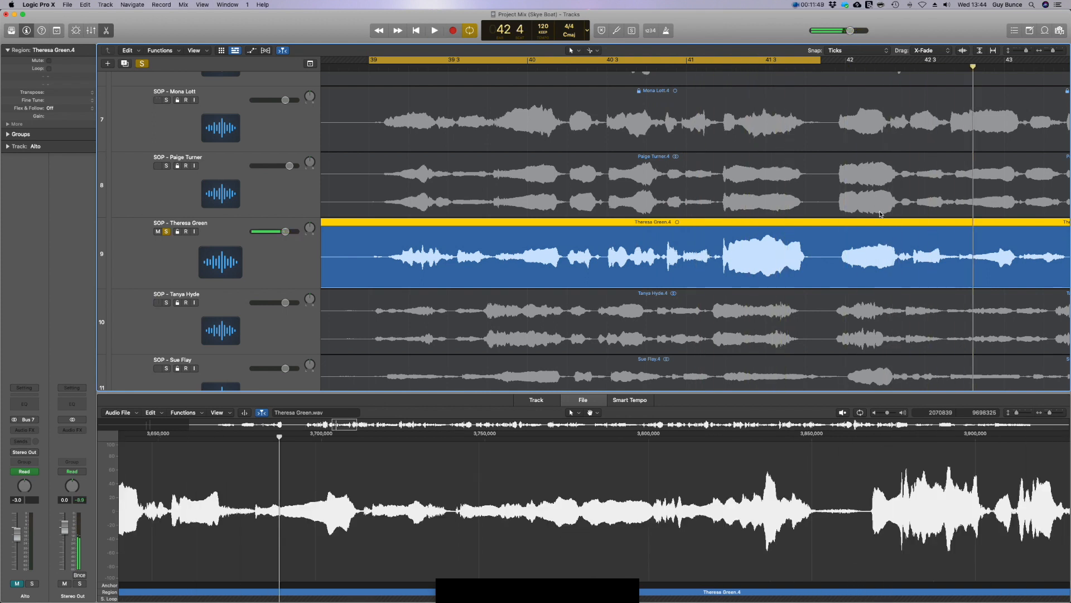
Nudge the track 9 region a little earlier again and audition the phrase from about bar 42.
left_click_drag(880, 224, 878, 224)
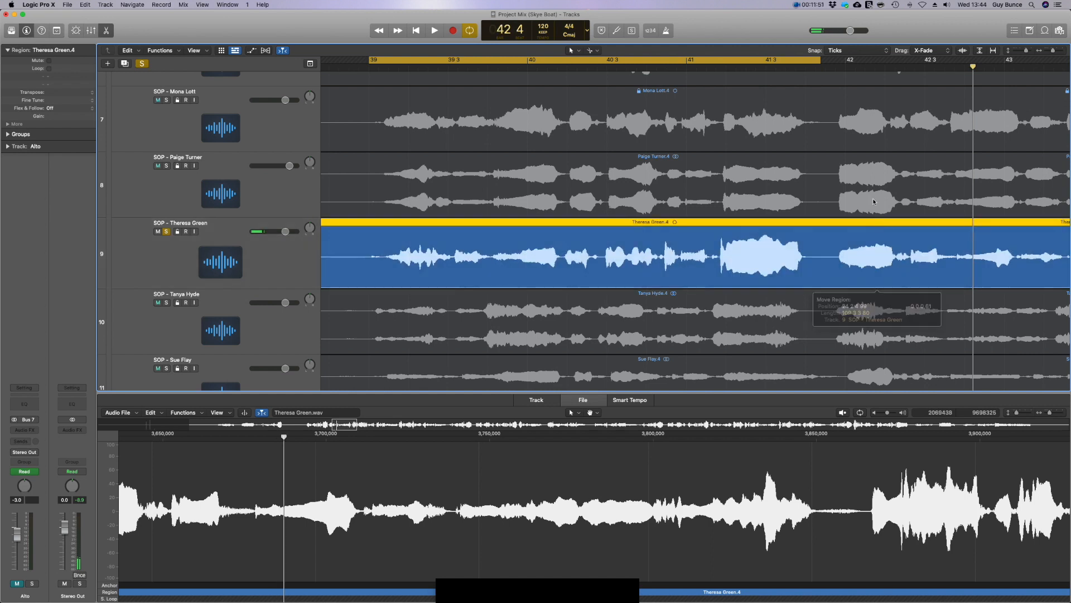
left_click(837, 68)
key("space")
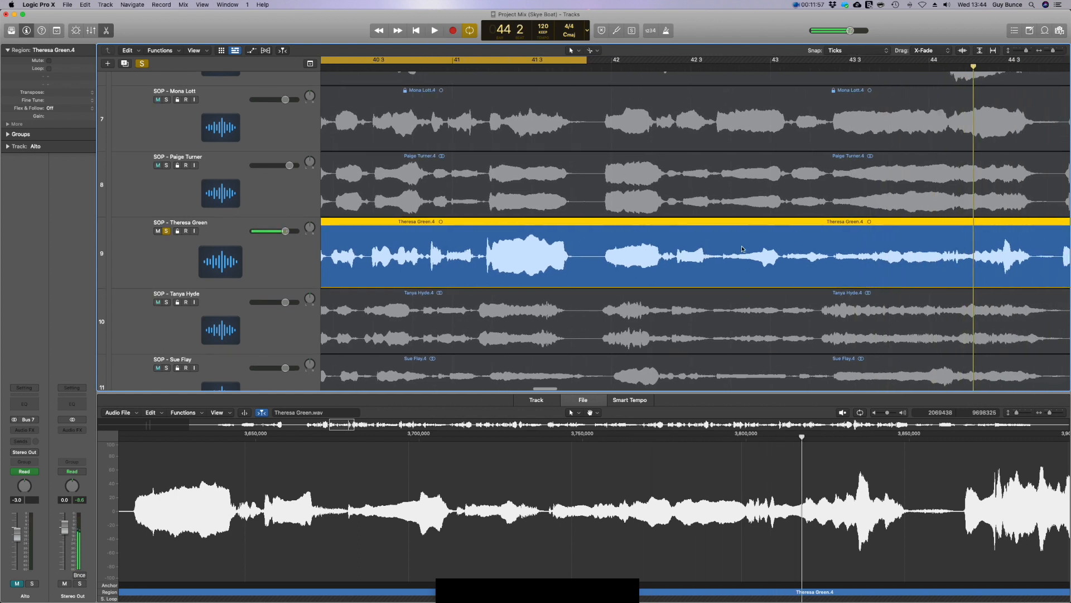
key("space")
key("space")
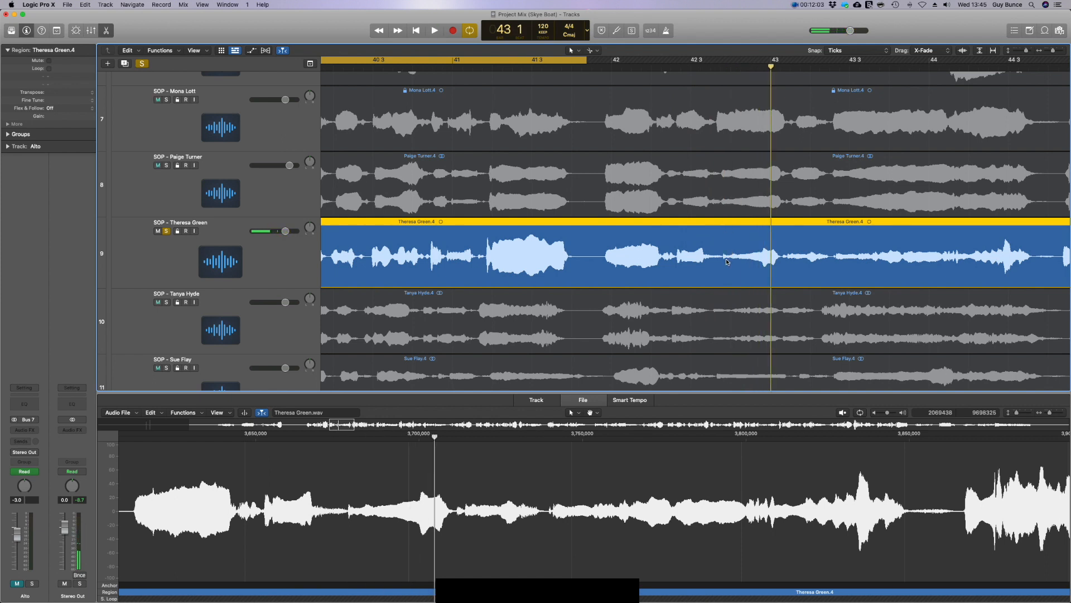
Solo soprano track 10 instead of track 9 and nudge its region slightly later to line up with the other sopranos.
scroll(726, 238, "left", 8)
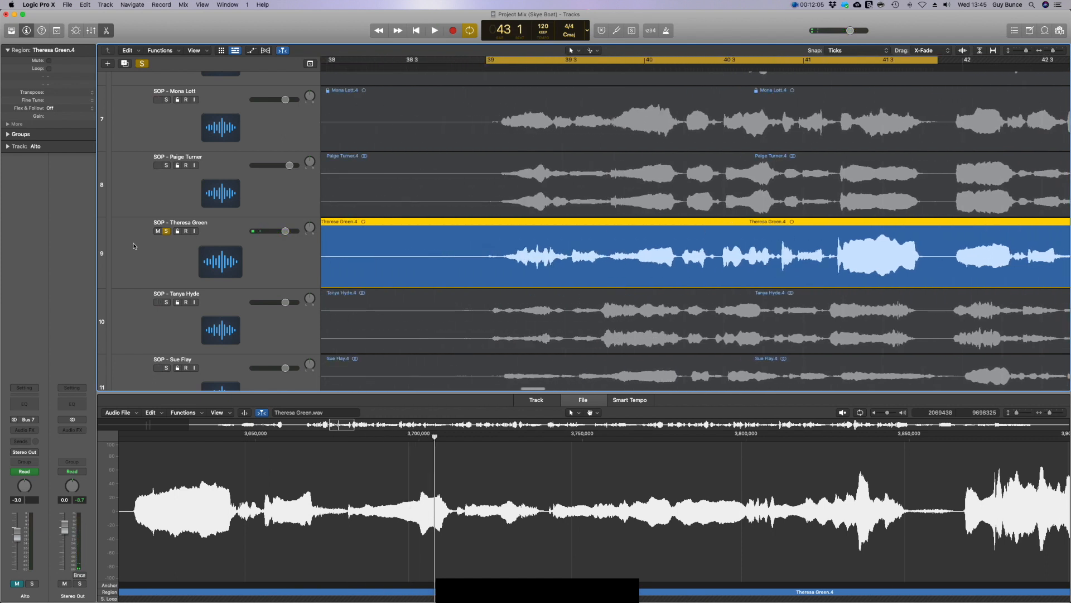
left_click(166, 231)
left_click(166, 302)
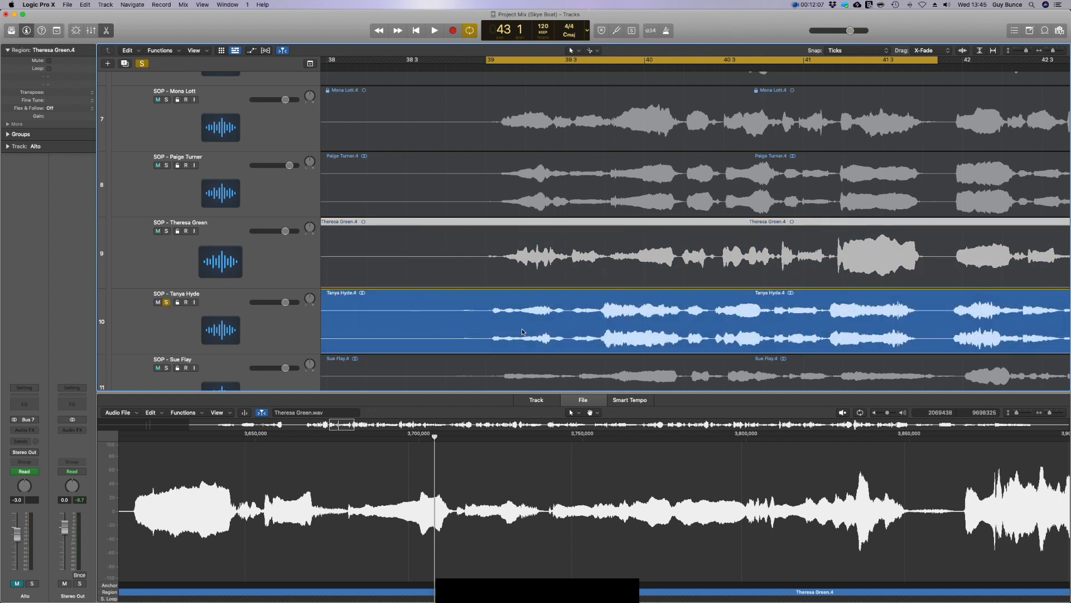
key("space")
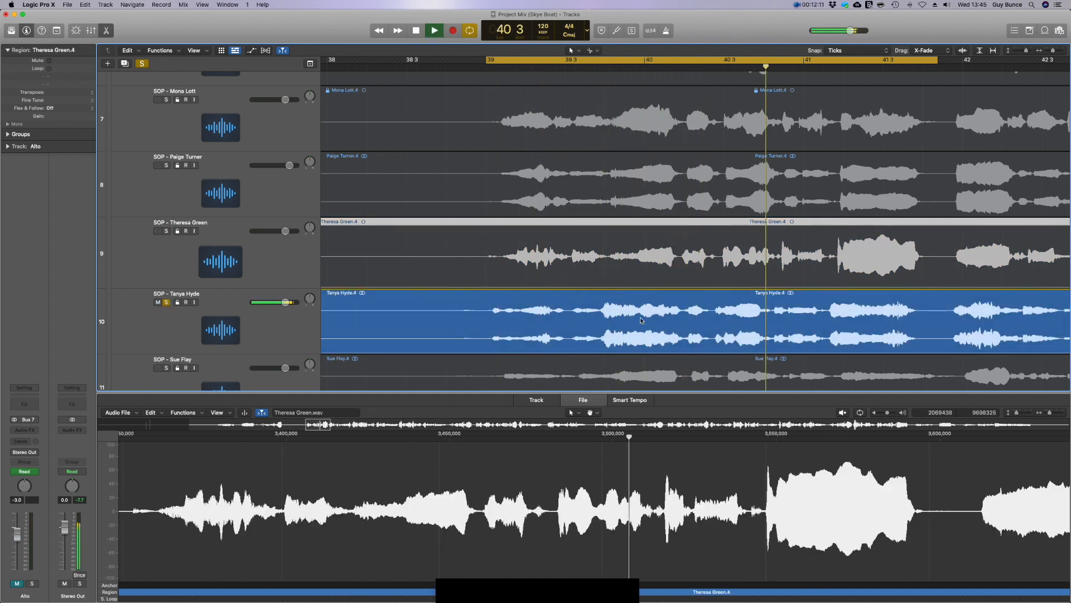
key("space")
left_click_drag(732, 321, 735, 320)
key("space")
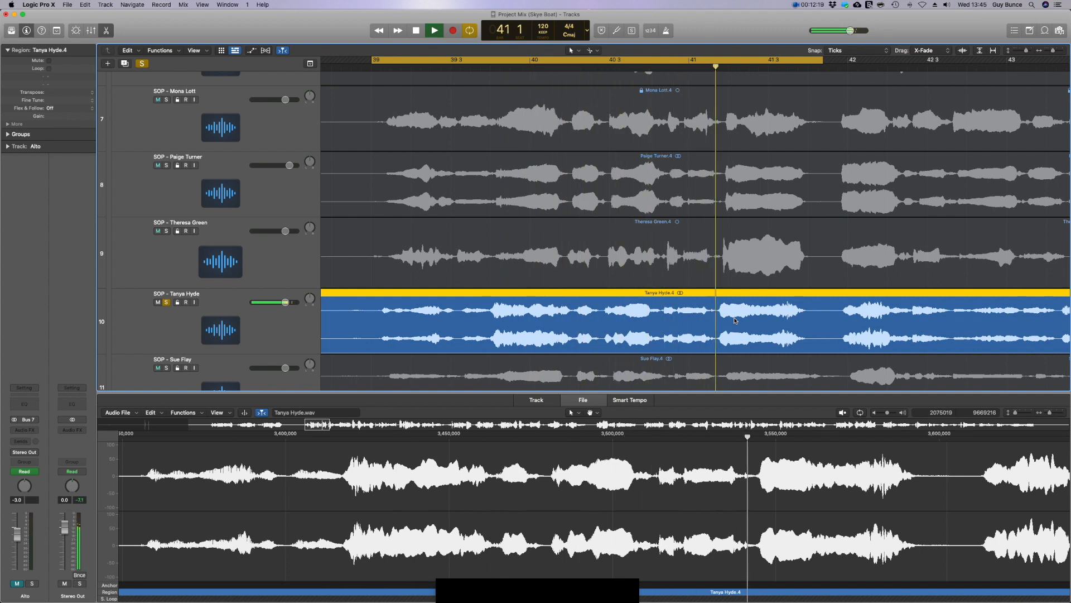
left_click(165, 303)
Lock the SMPTE position of the regions on soprano tracks 7 to 10.
scroll(361, 333, "down", 5)
scroll(355, 277, "up", 5)
scroll(381, 237, "up", 1)
left_click(380, 144)
left_click(391, 218, "shift")
left_click(406, 289, "shift")
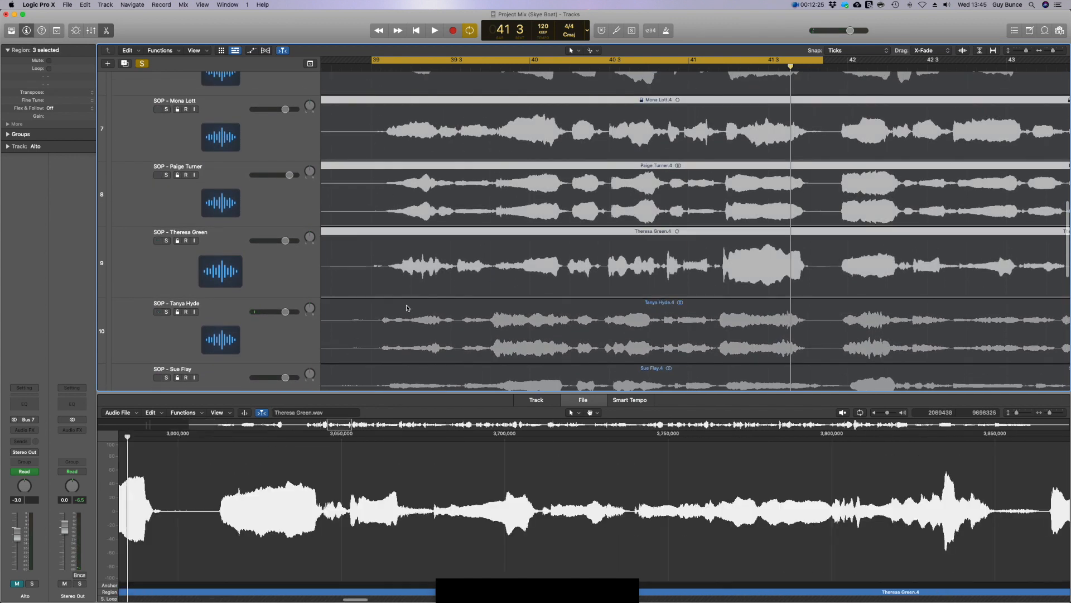
left_click(407, 313, "shift")
right_click(409, 311)
left_click(430, 311)
scroll(472, 286, "down", 3)
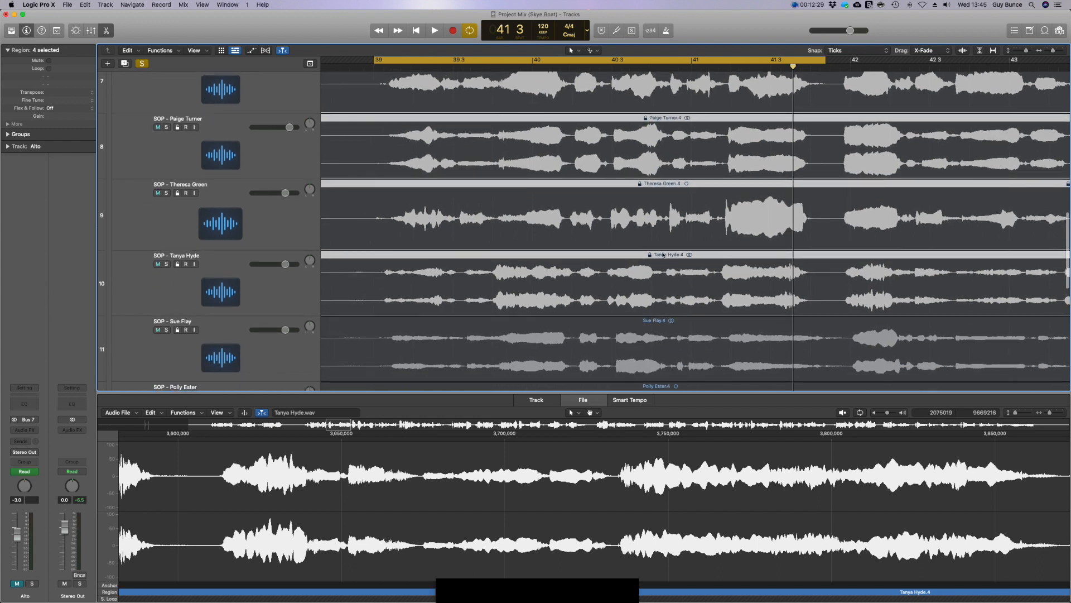
Align the region on soloed soprano track 11 by shifting it slightly earlier, and lock its SMPTE position.
scroll(676, 146, "up", 8)
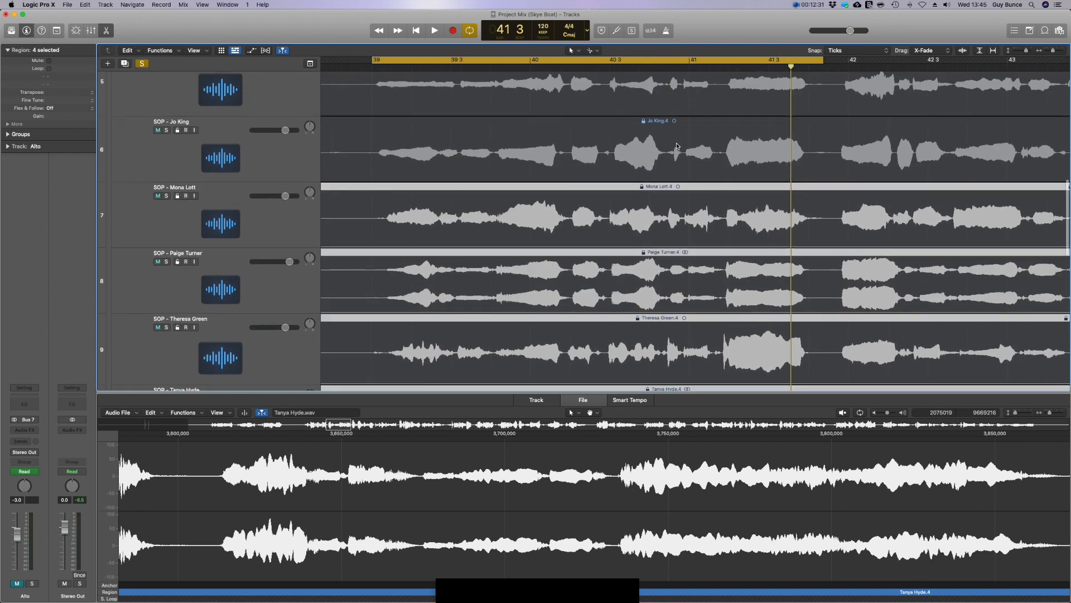
scroll(677, 146, "down", 10)
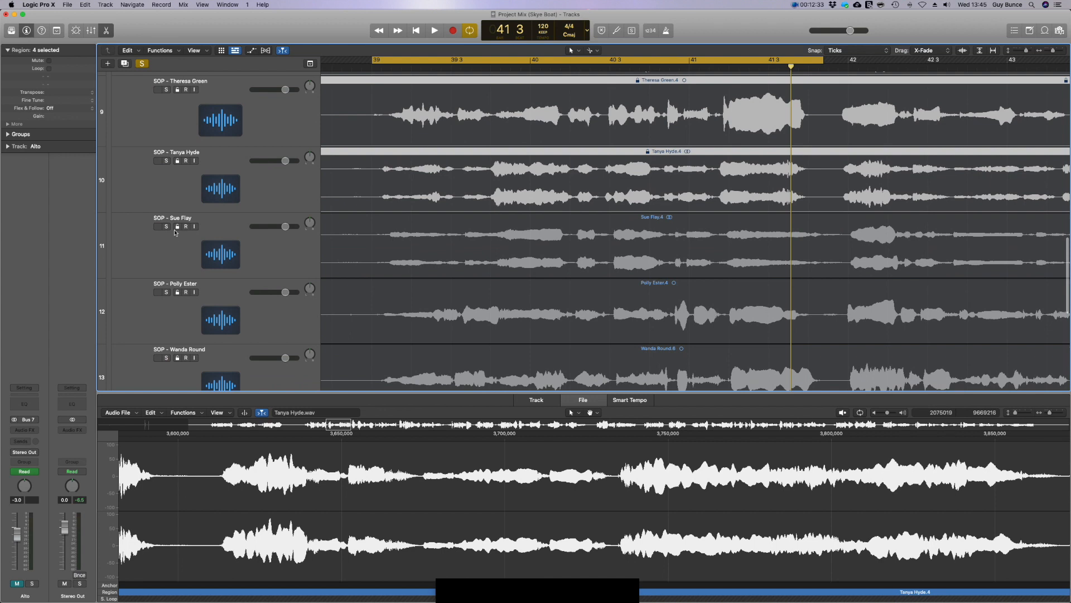
left_click(167, 227)
key("space")
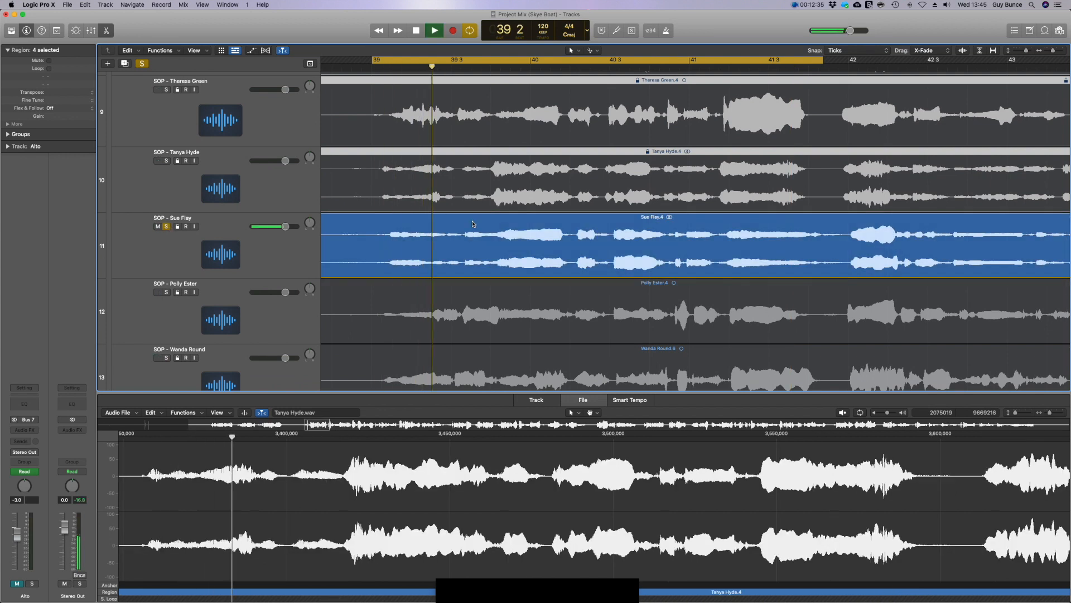
key("space")
left_click_drag(634, 252, 626, 251)
key("space")
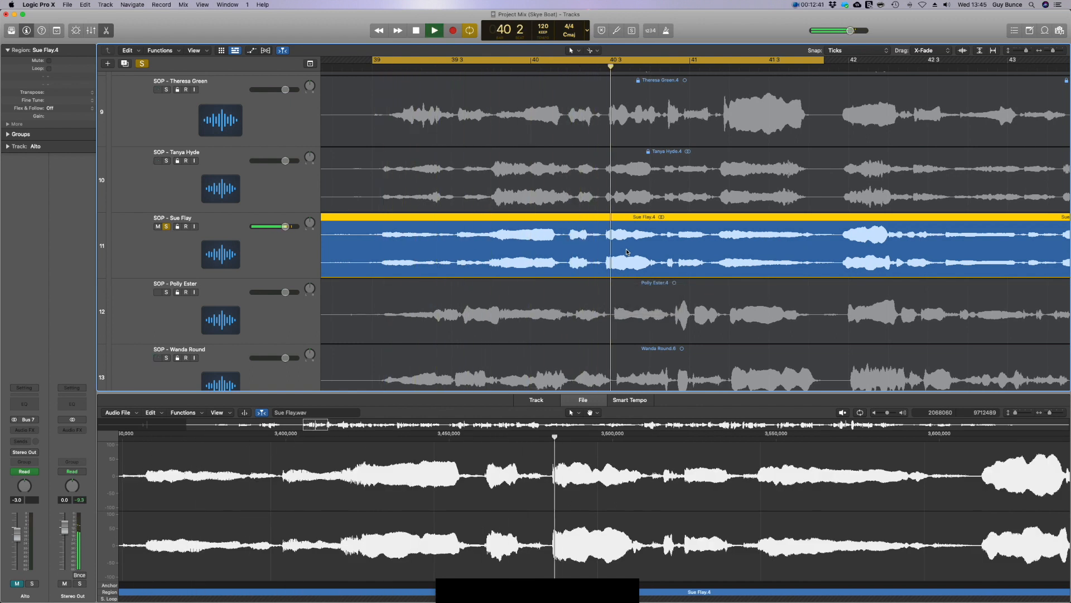
key("space")
right_click(627, 252)
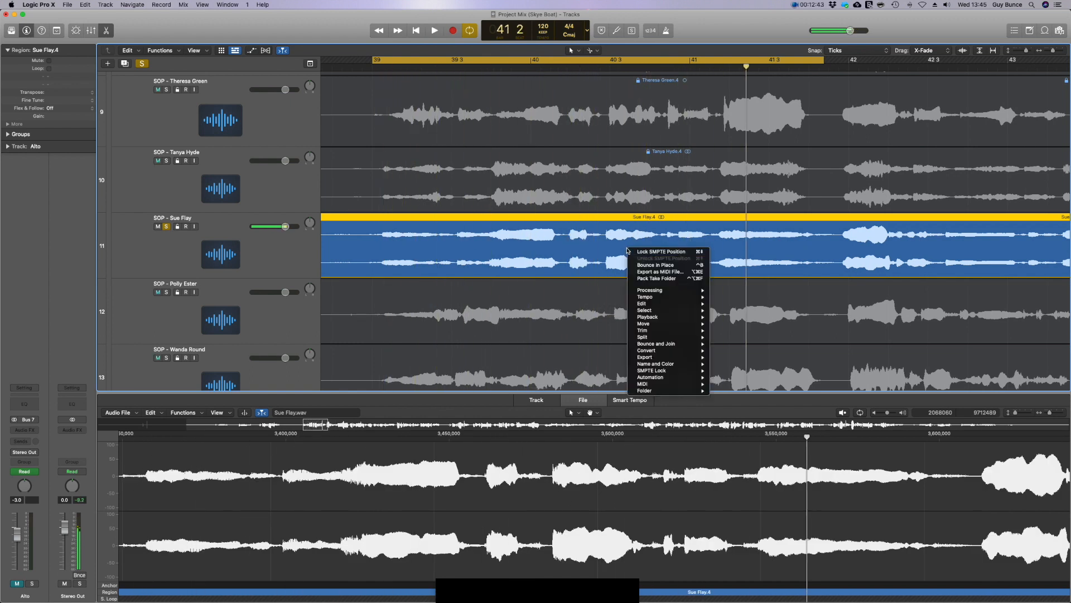
left_click(642, 252)
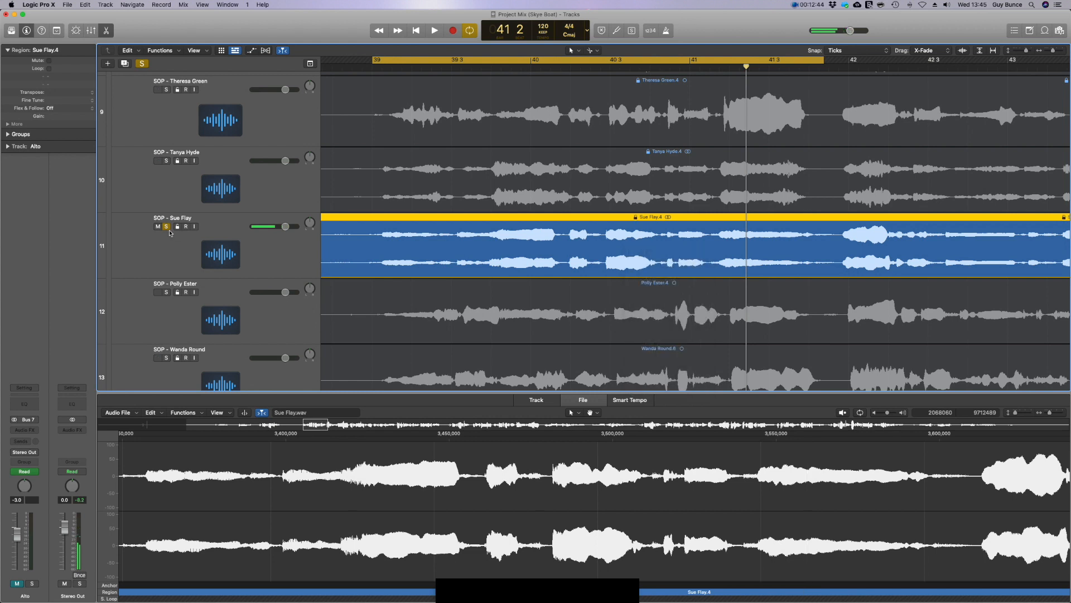
Align the region on soloed soprano track 12 by shifting it slightly earlier, and lock its SMPTE position.
left_click(166, 291)
key("space")
key("space")
left_click_drag(626, 312, 619, 312)
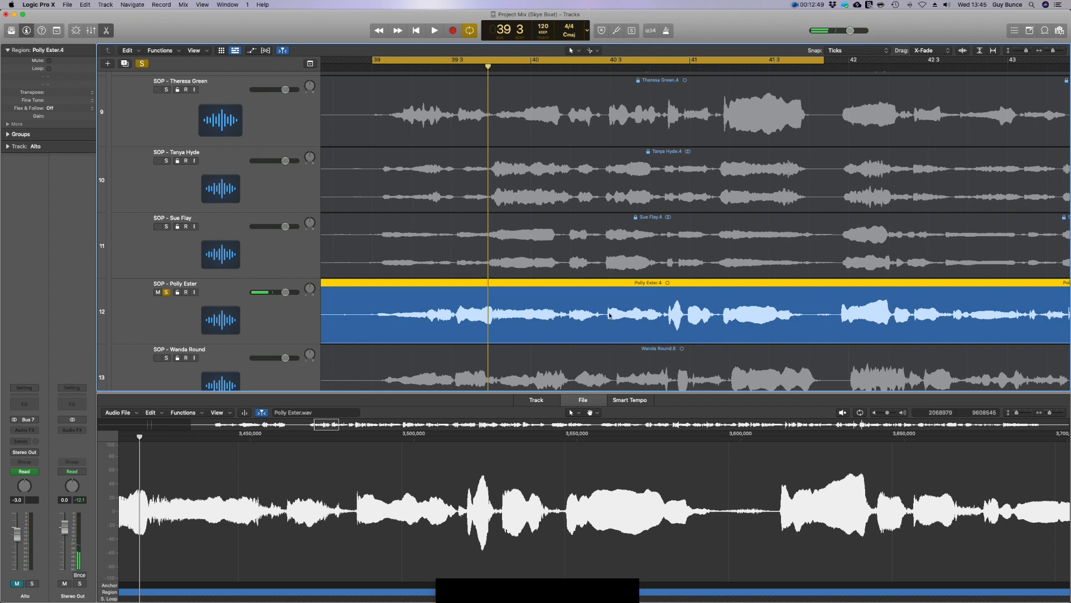
key("space")
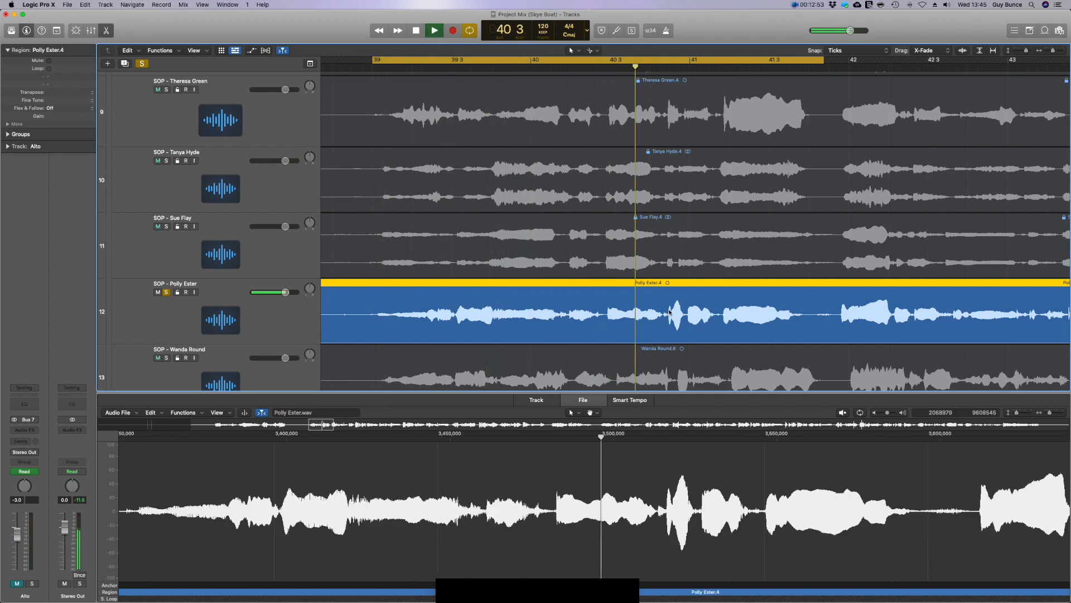
key("space")
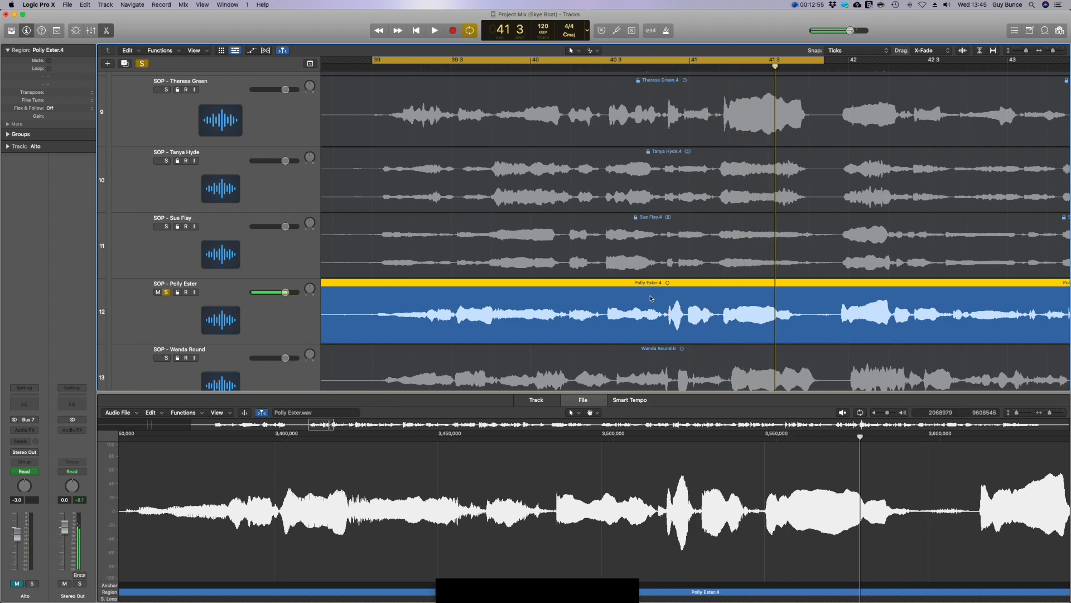
right_click(651, 298)
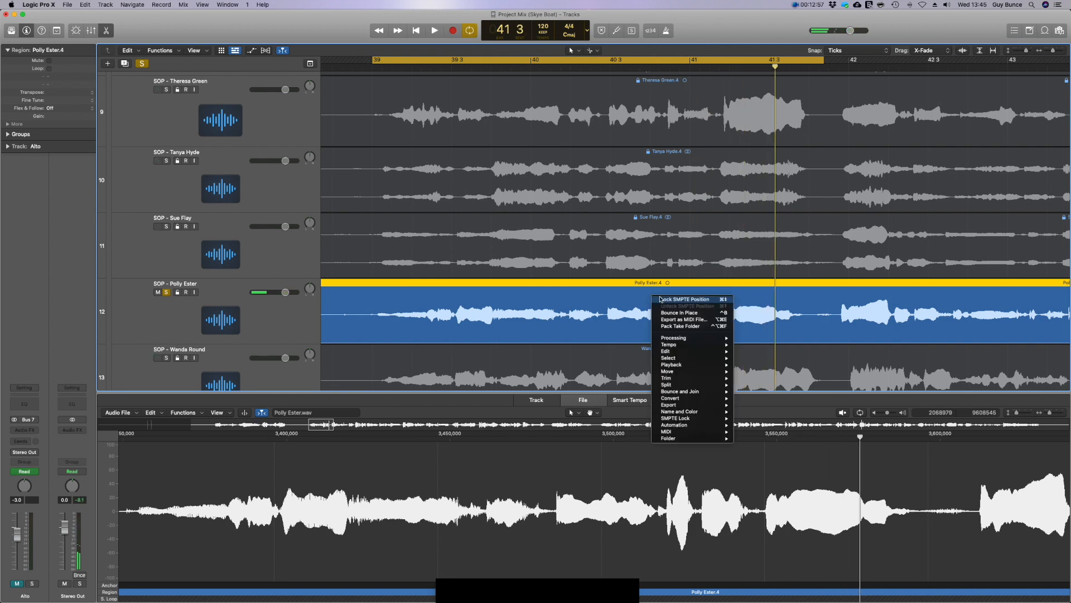
left_click(664, 300)
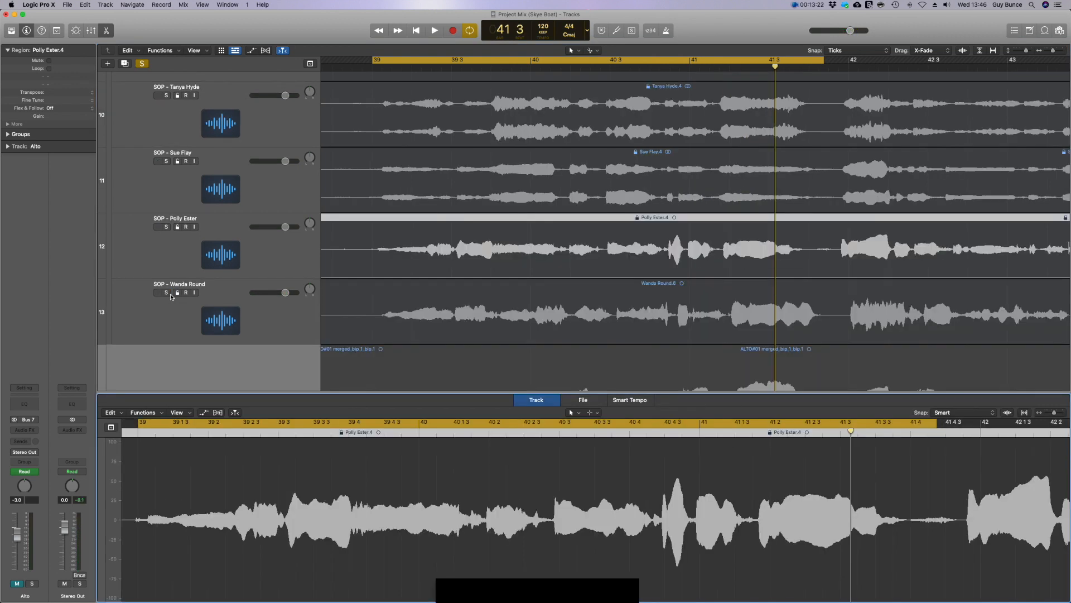
Solo soprano track 13, shift its region slightly earlier to match track 12, and play it back to check.
left_click(167, 293)
key("space")
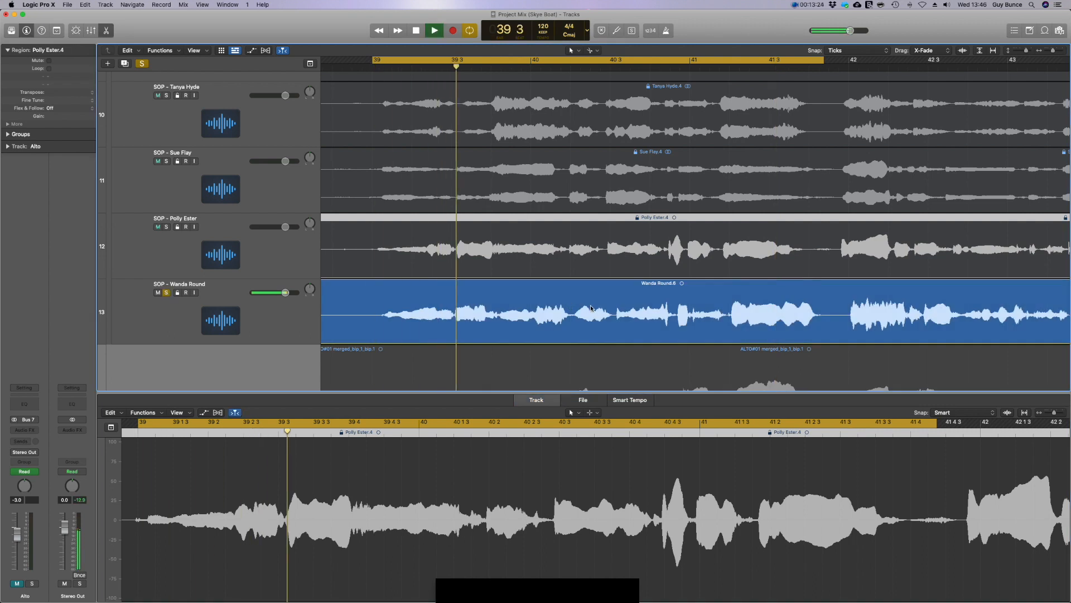
key("space")
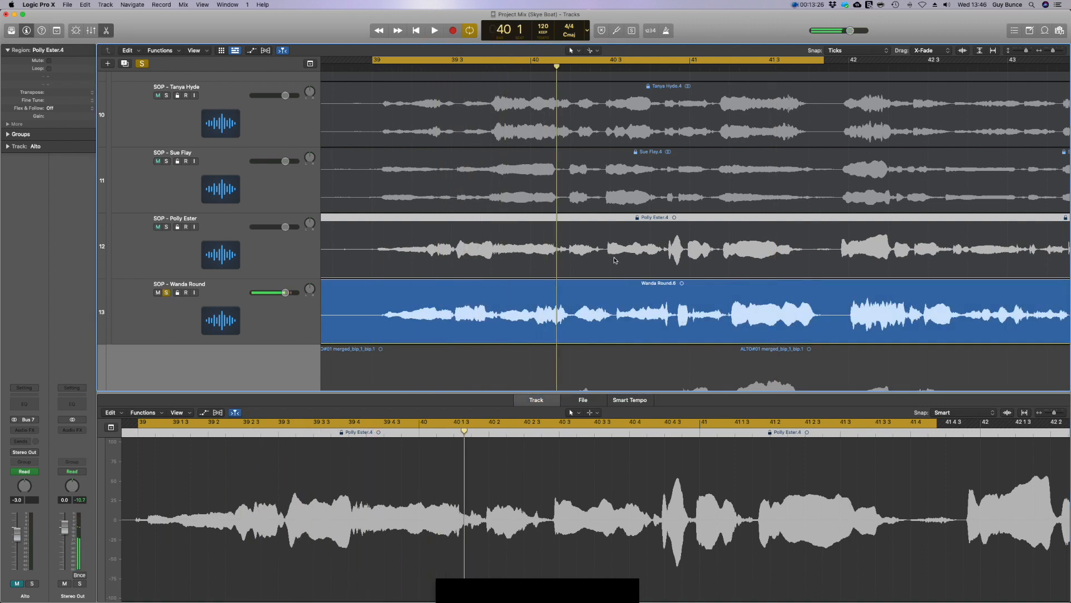
left_click_drag(634, 310, 634, 310)
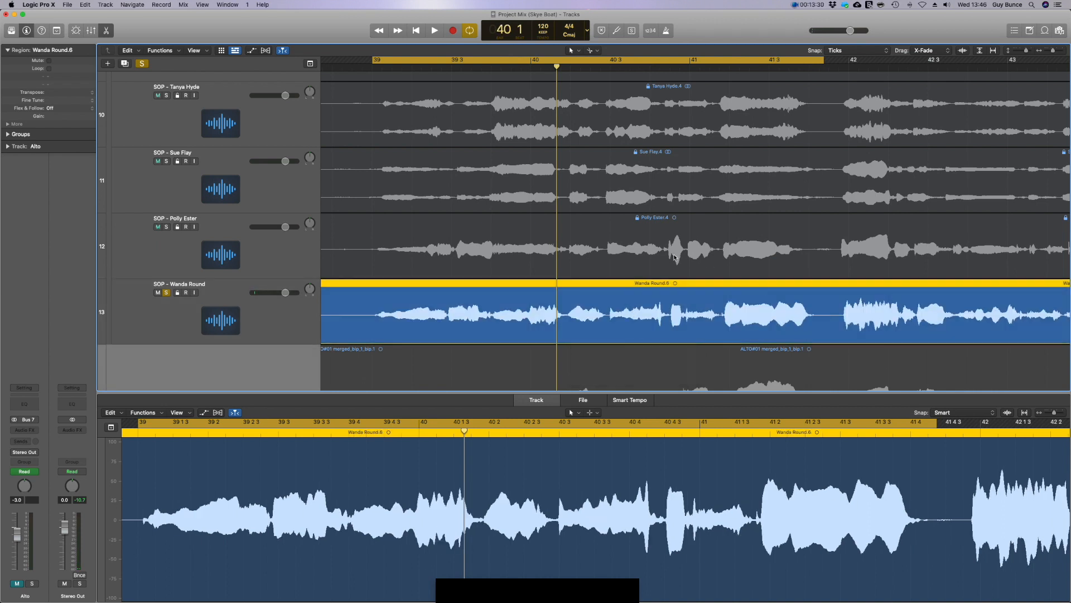
key("space")
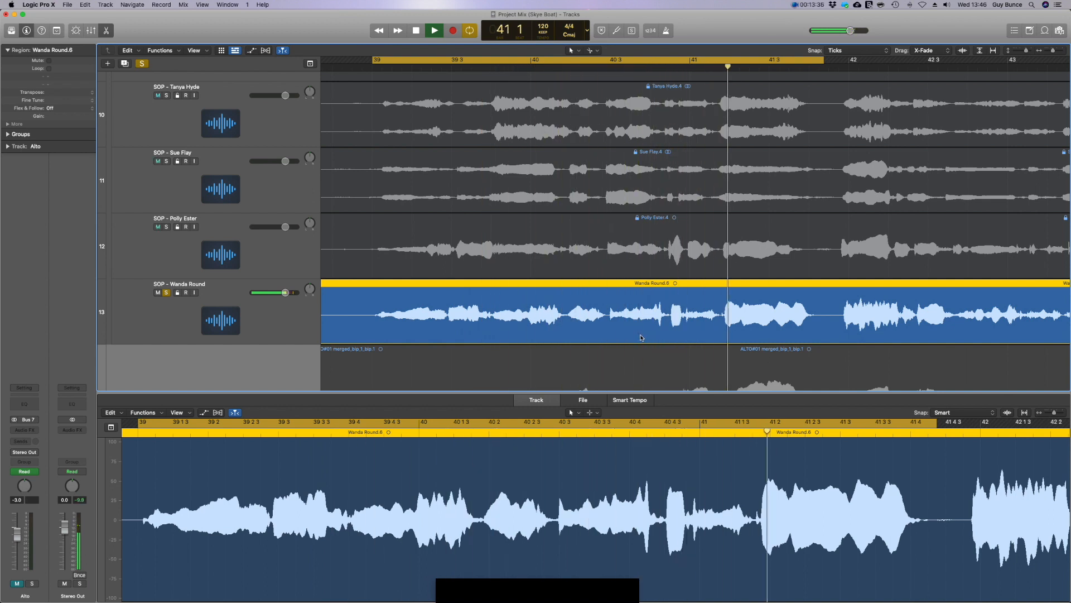
key("space")
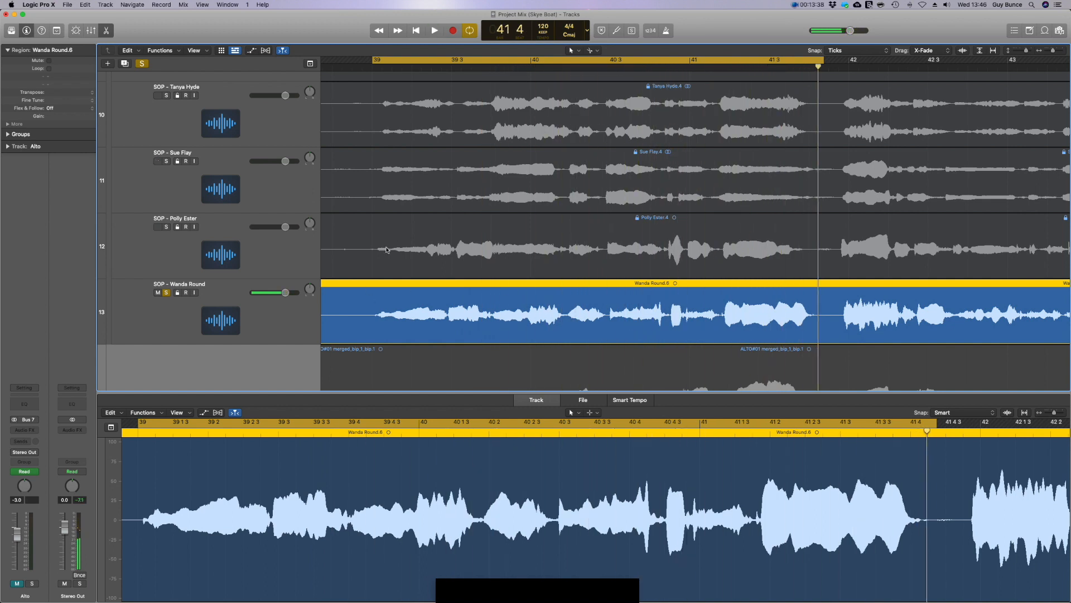
Turn off solo for track 13 and the project's solo mode, and lock the track 13 region's SMPTE position.
left_click(167, 292)
left_click(142, 63)
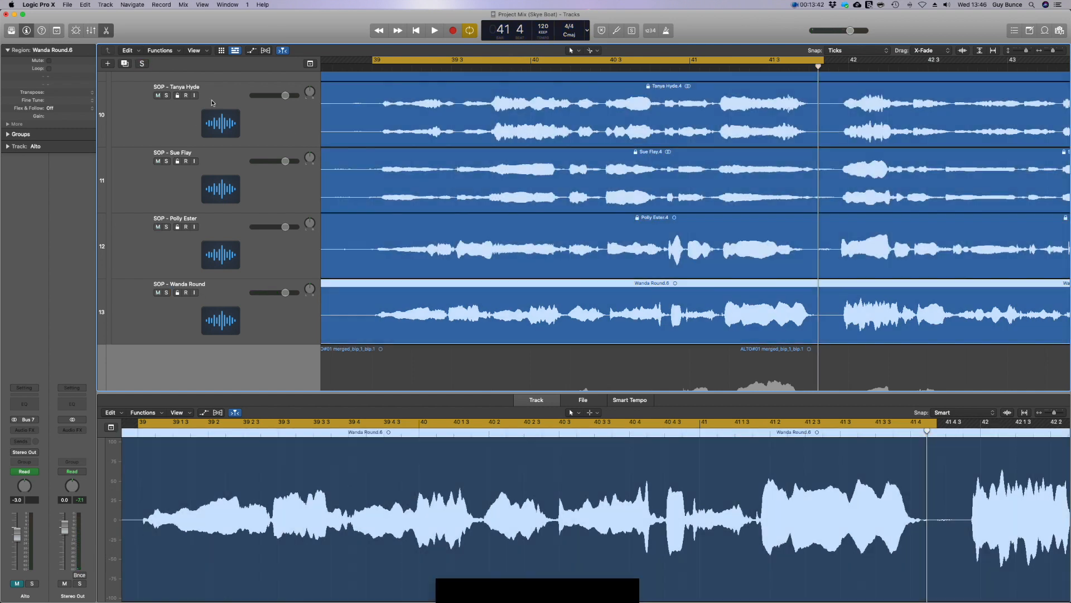
right_click(385, 286)
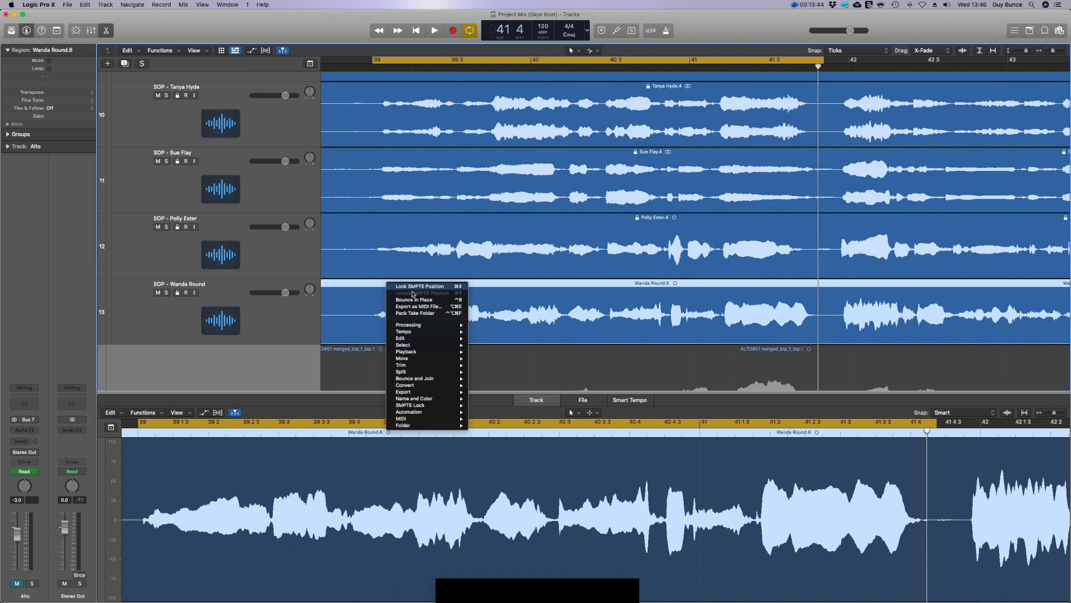
left_click(414, 286)
Play all the aligned soprano tracks together with the backing track to check the blend and timing.
left_click_drag(1026, 50, 1022, 52)
key("space")
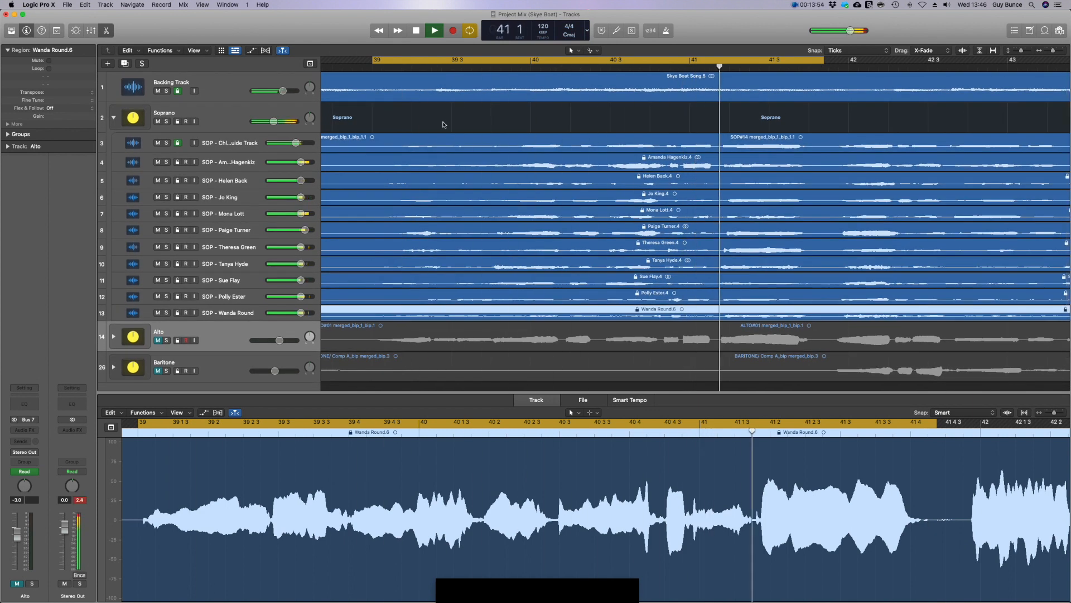
key("space")
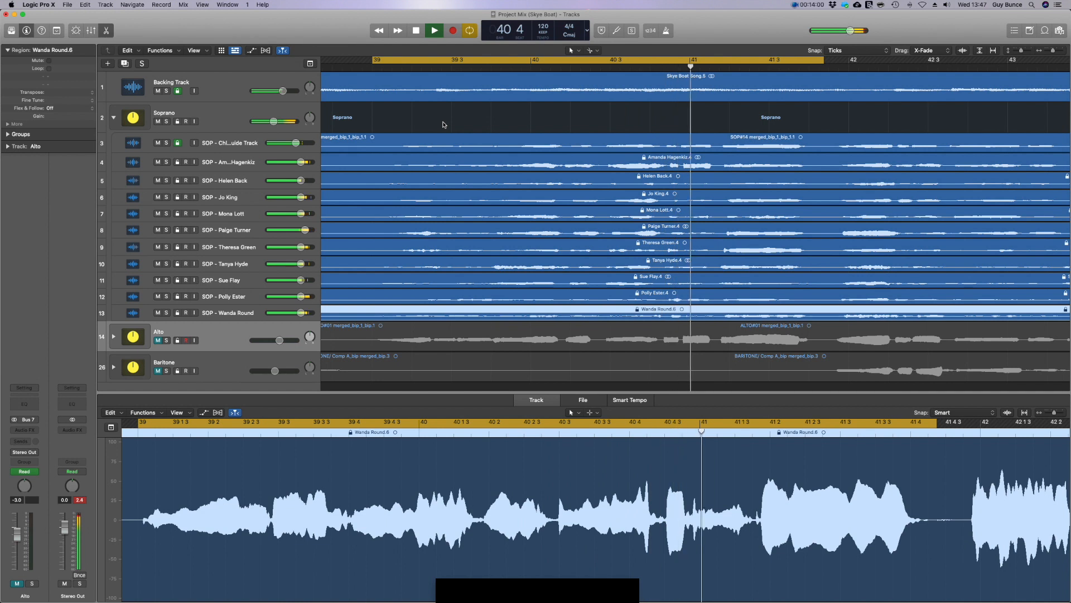
key("space")
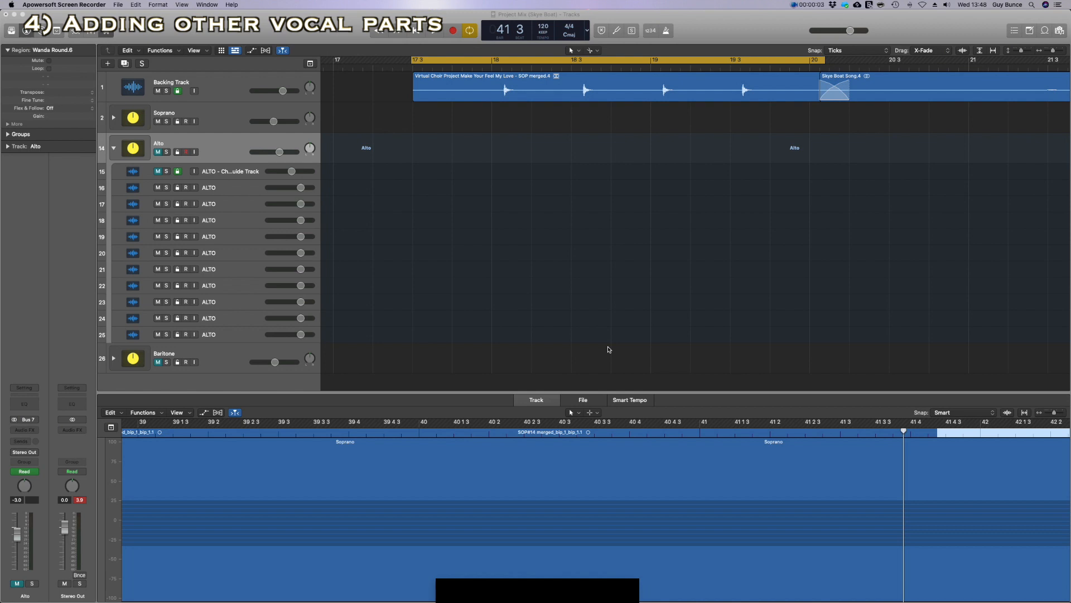
Switch to Finder, open the alto recordings folder and import the first movie into the project, extracting only its audio track.
key("super+Tab")
key("super+Tab")
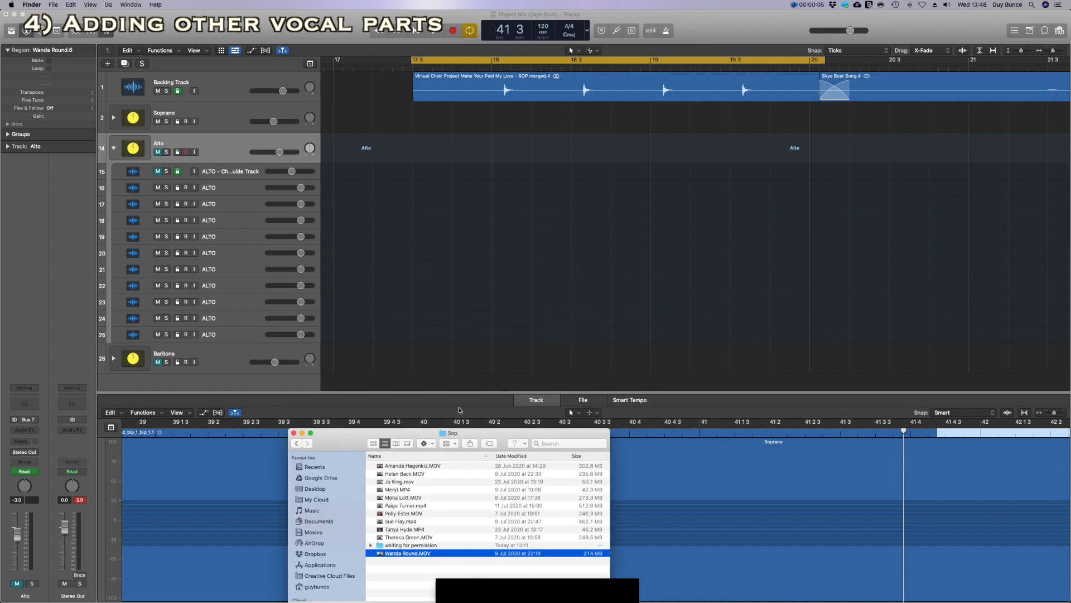
left_click(296, 443)
left_click(393, 466)
double_click(392, 466)
left_click(392, 467)
left_click_drag(393, 469, 452, 188)
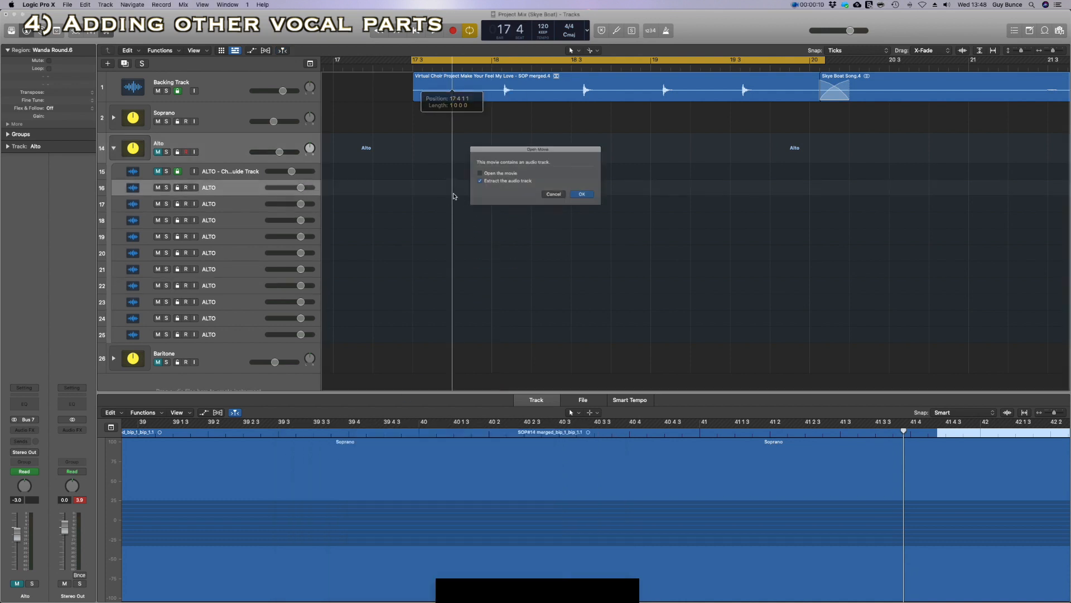
left_click(590, 198)
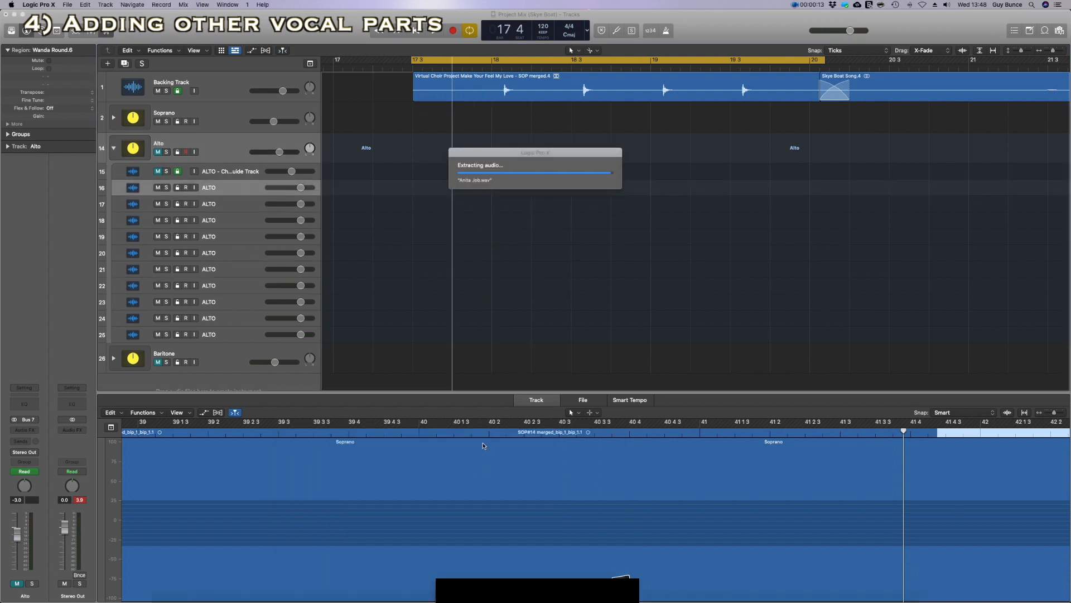
Import the next three alto movies into the project, extracting only the audio track from each.
left_click_drag(405, 473, 428, 276)
left_click(591, 200)
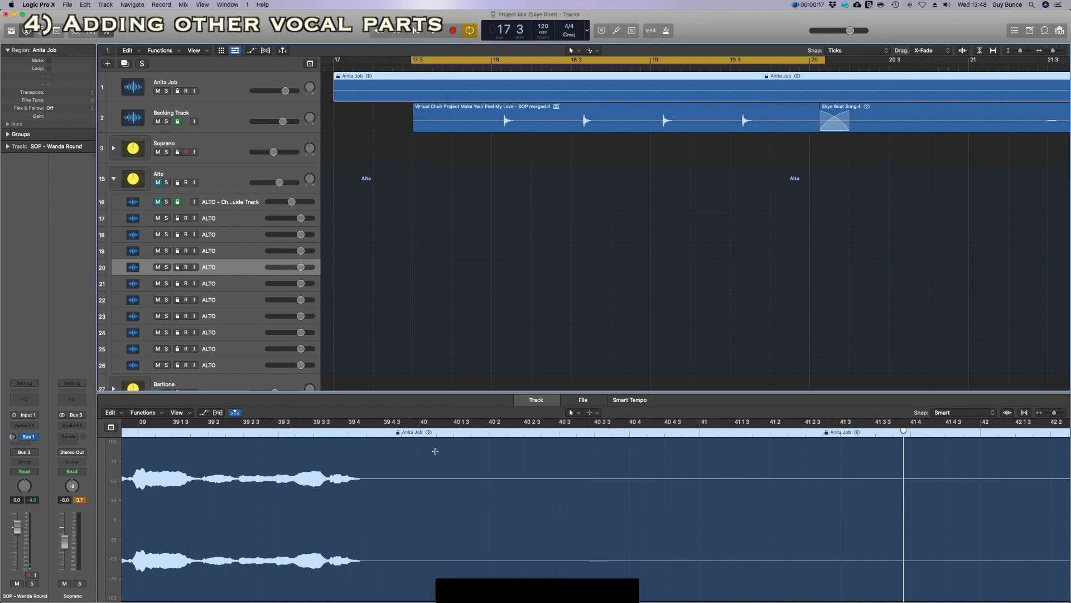
left_click(394, 482)
left_click_drag(394, 482, 433, 349)
left_click(592, 201)
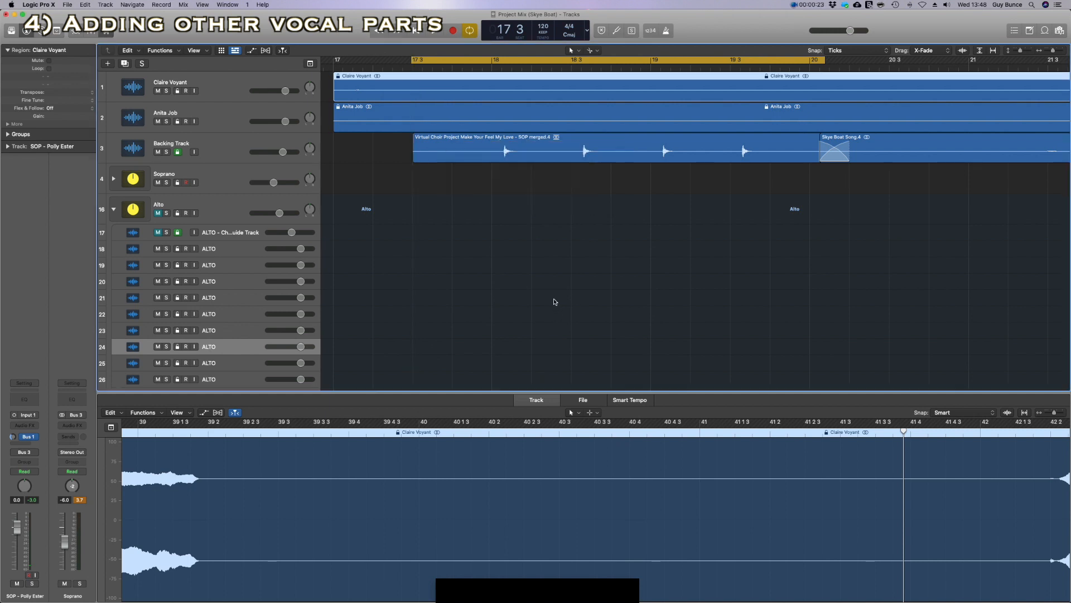
left_click(402, 490)
left_click_drag(402, 489, 424, 351)
left_click(588, 199)
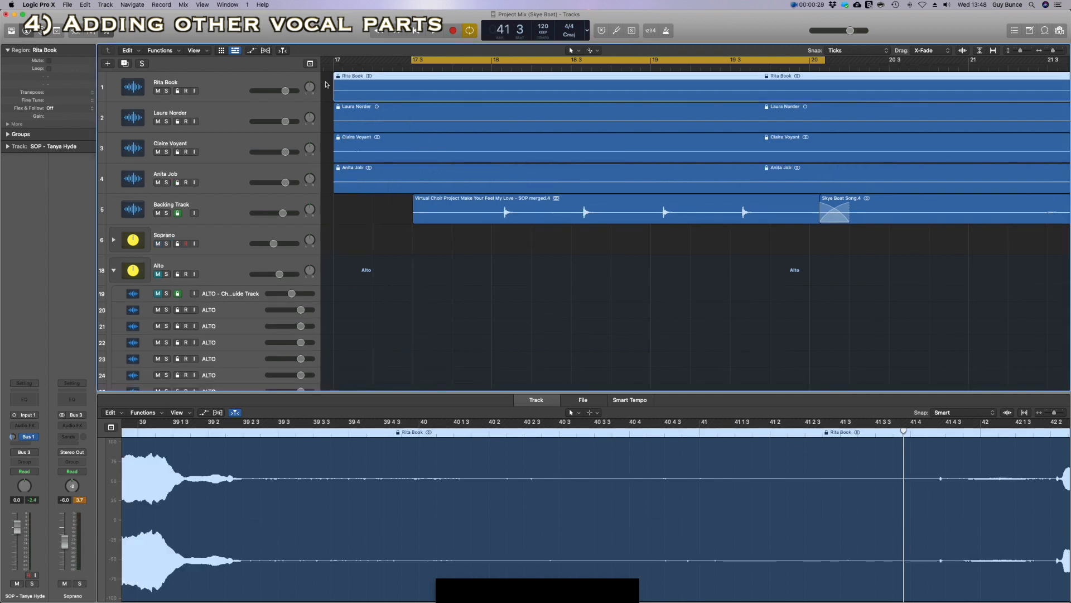
Move the four imported alto regions onto ALTO tracks 16 to 19 and delete their emptied tracks above the backing track.
left_click_drag(326, 84, 343, 187)
left_click_drag(358, 80, 355, 317)
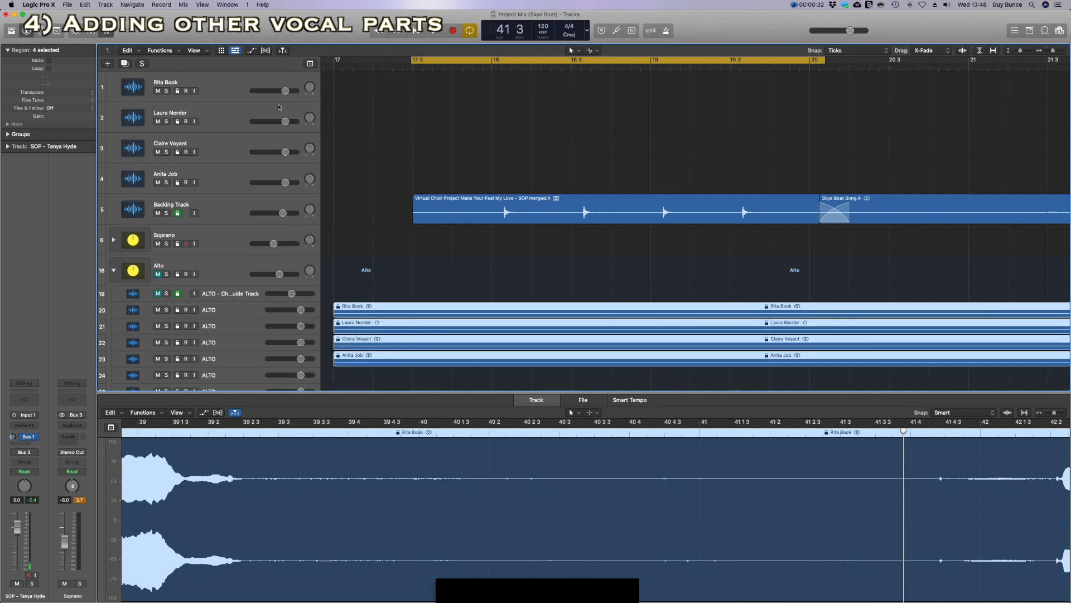
left_click(238, 87)
left_click(229, 177, "shift")
key("super+BackSpace")
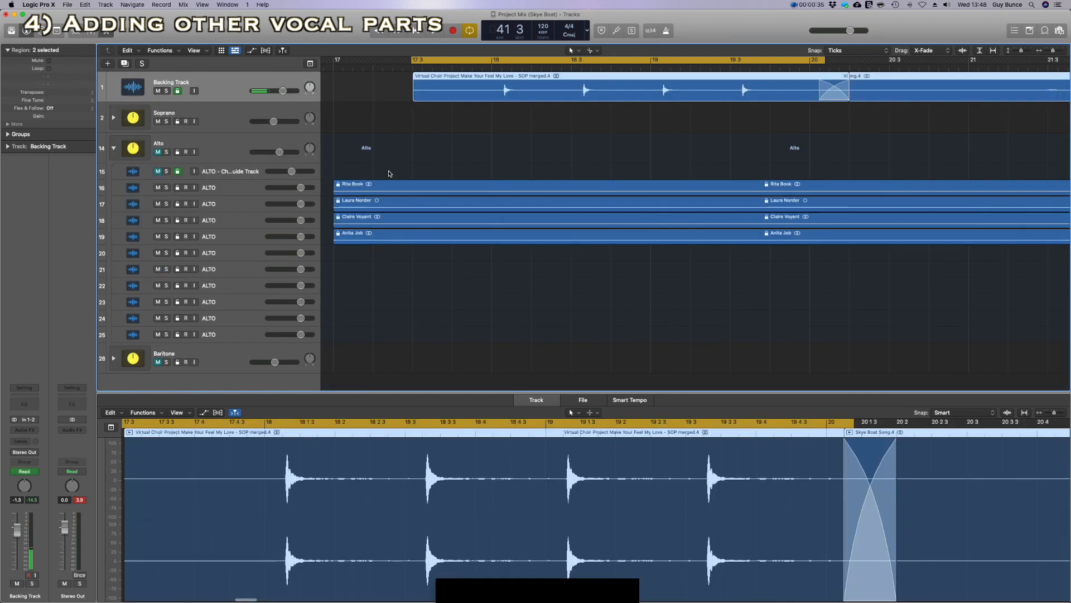
Split the four alto regions just before bar 22 and delete the parts before the split.
scroll(654, 215, "right", 10)
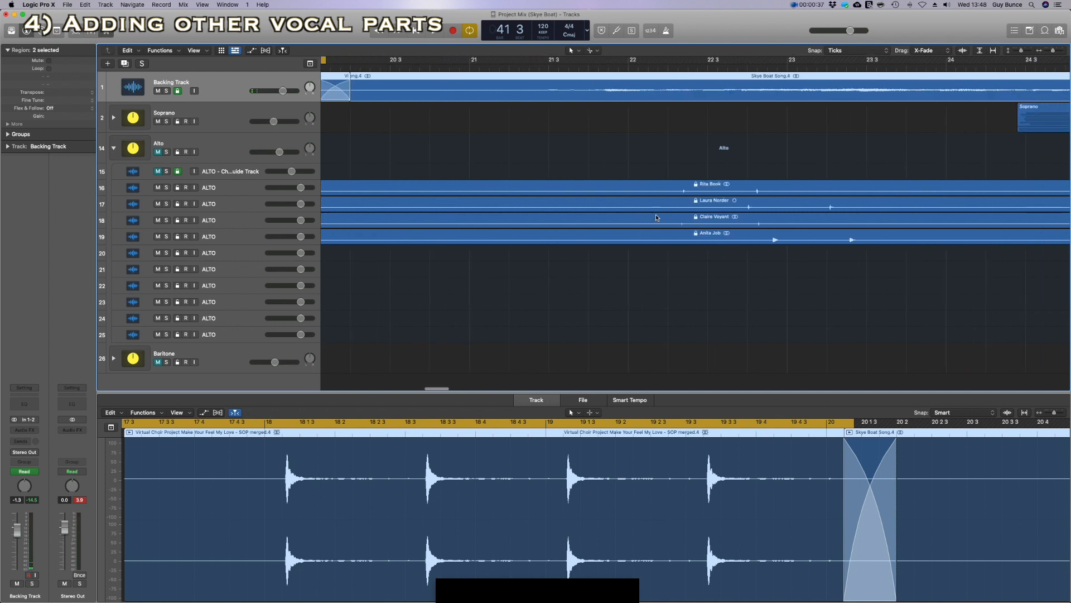
left_click_drag(629, 167, 635, 286)
left_click(625, 214, "super")
left_click_drag(593, 167, 598, 280)
key("Delete")
Unlock the SMPTE position of the four trimmed alto regions and move them earlier to start between bars 18 3 and 19.
left_click_drag(661, 171, 660, 250)
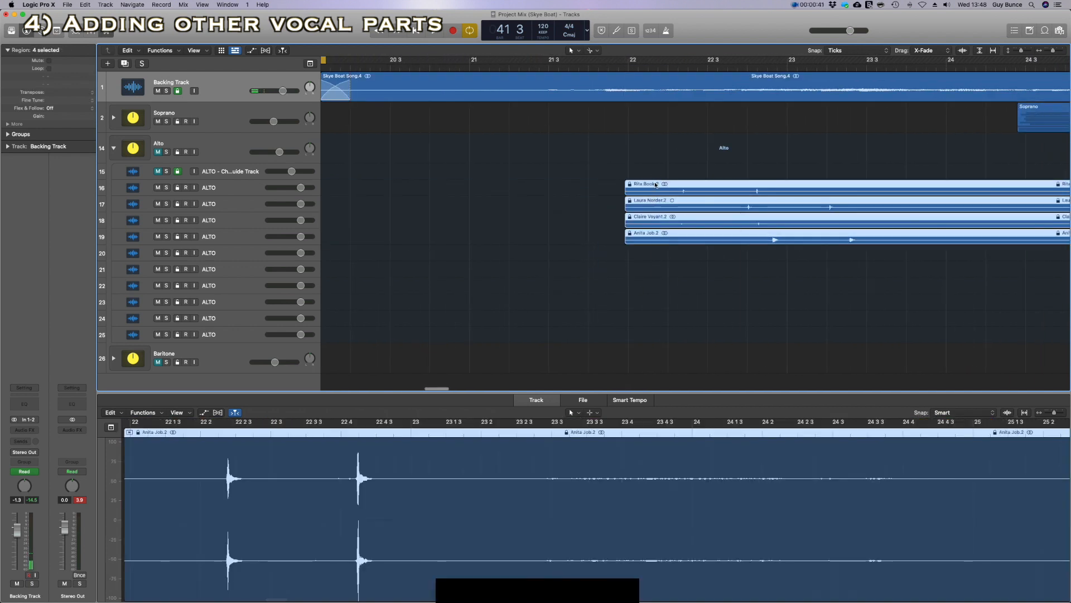
right_click(656, 181)
left_click(675, 192)
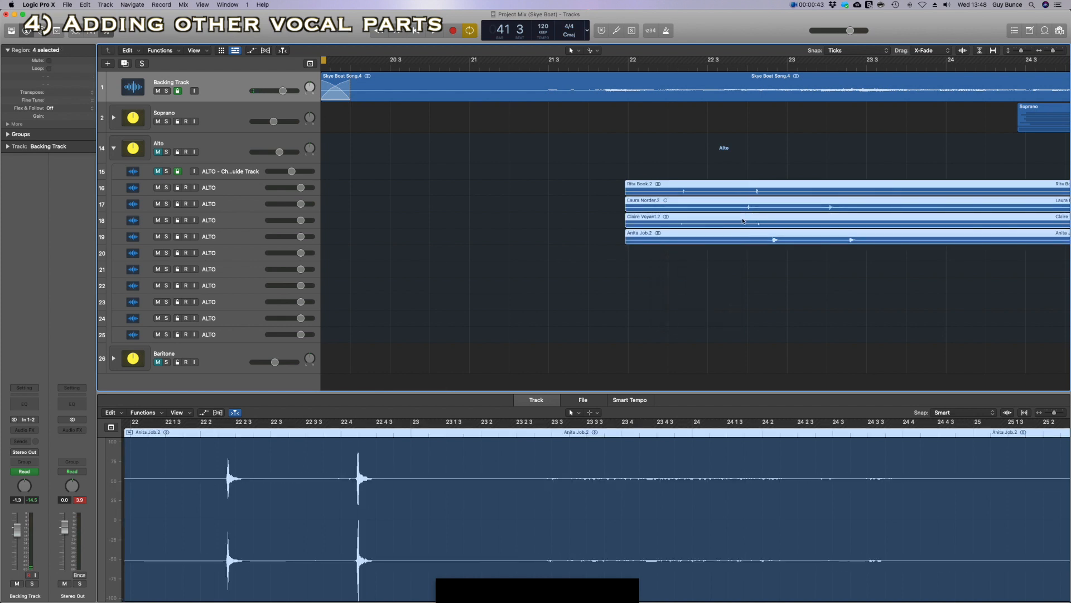
left_click_drag(704, 186, 383, 185)
scroll(811, 206, "left", 8)
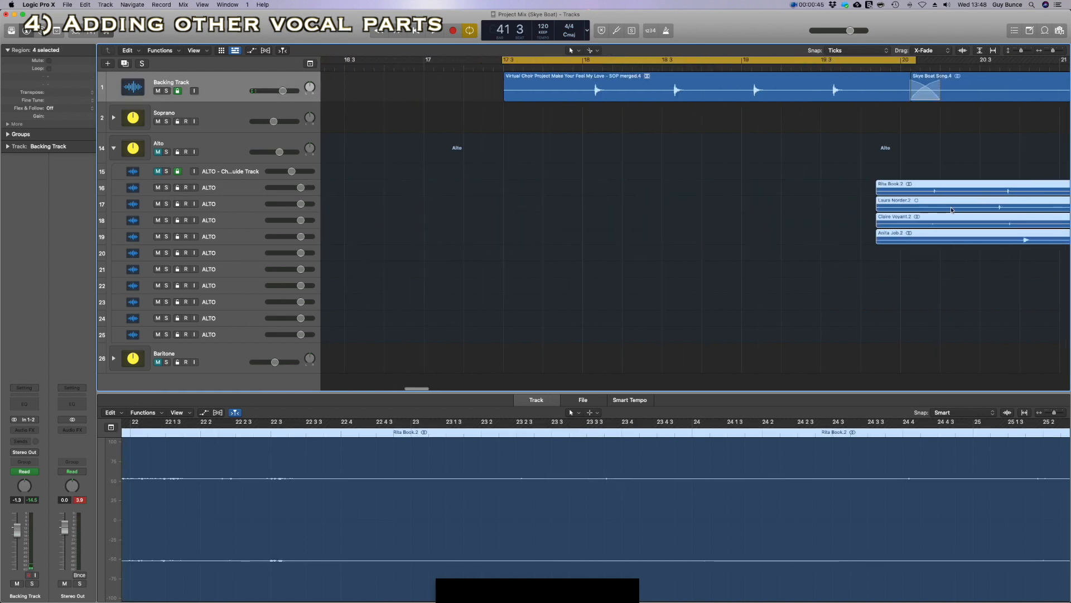
left_click_drag(937, 189, 755, 201)
left_click(626, 250)
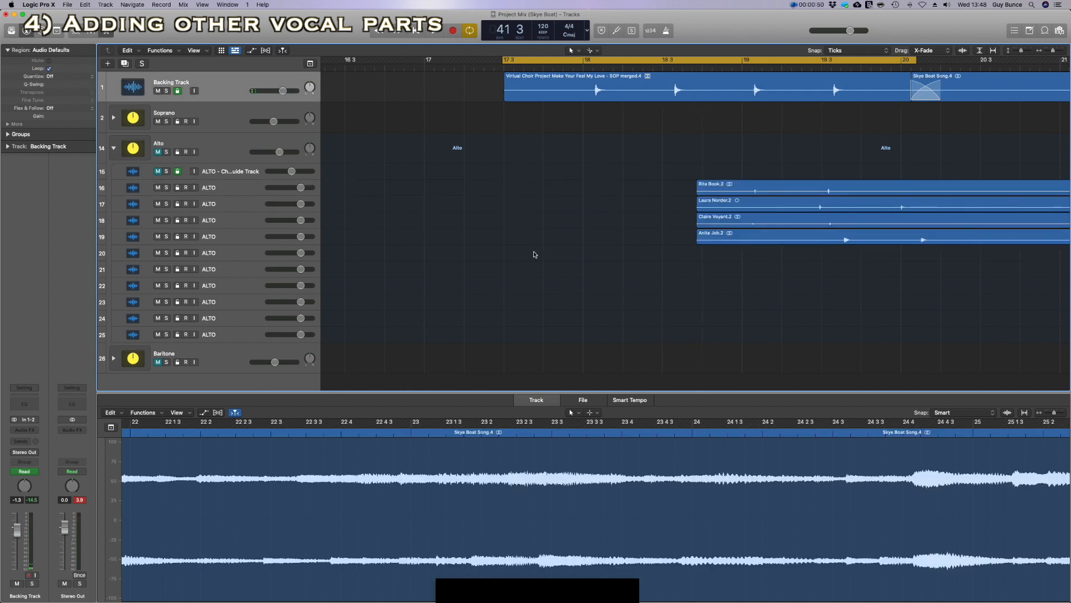
Delete the unused empty ALTO tracks below the four recordings.
left_click(250, 241)
left_click(246, 252)
key("super+BackSpace")
key("super+BackSpace")
key("super+BackSpace")
key("super+BackSpace")
key("super+BackSpace")
key("super+BackSpace")
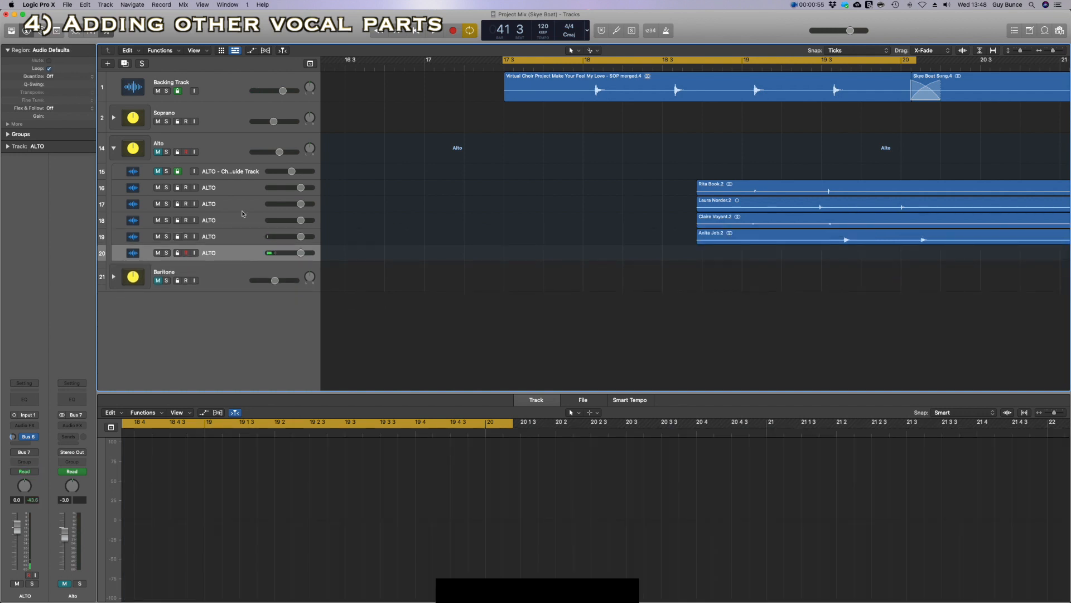
Rename track 16 as ALTO followed by the singer's name shown on the track 17 region.
left_click(215, 189)
double_click(213, 186)
type("- Laura Norder")
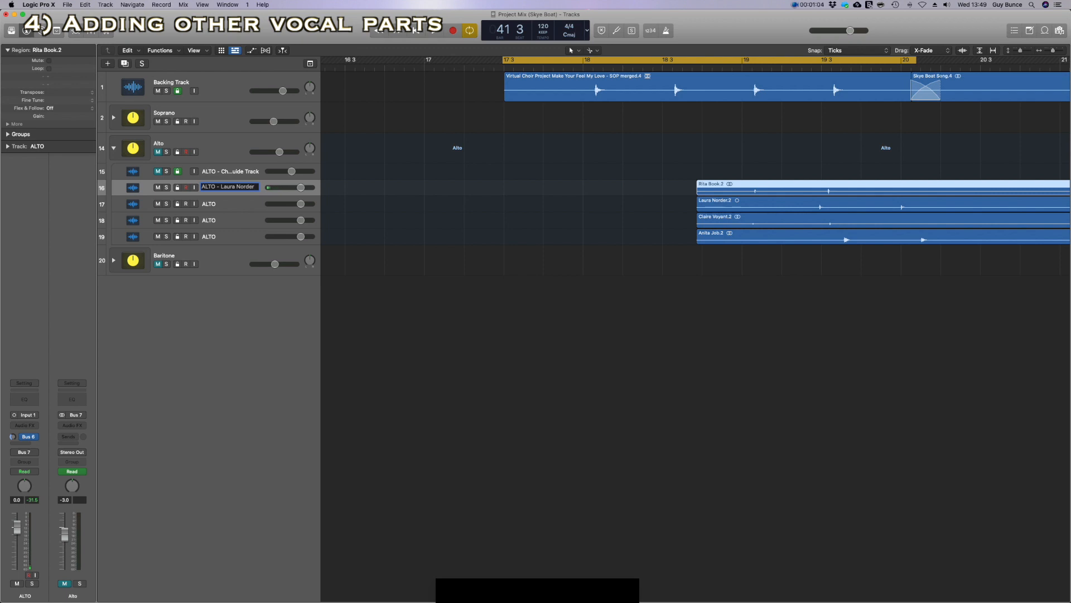
key("Return")
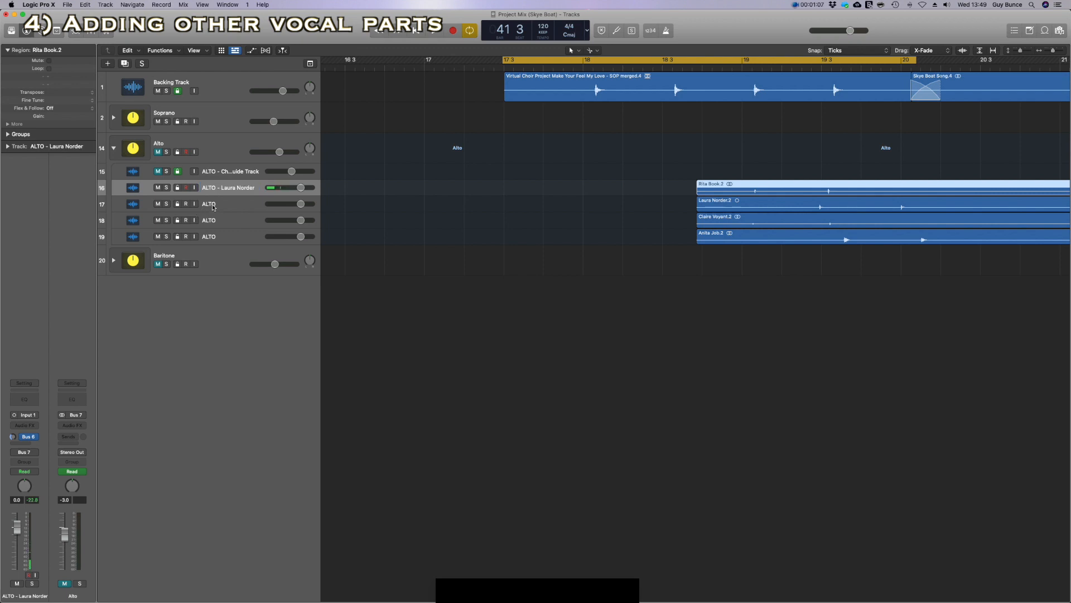
Rename tracks 16 to 19 as ALTO followed by the singer's name shown on each track's own region.
double_click(228, 187)
type("ALTO - Rita Book")
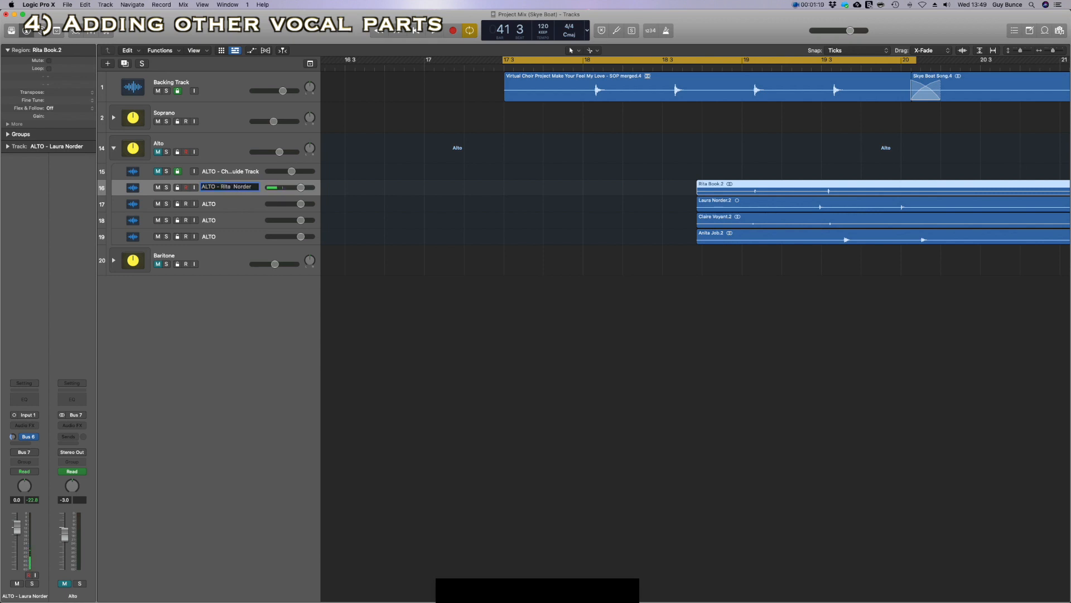
left_click(213, 205)
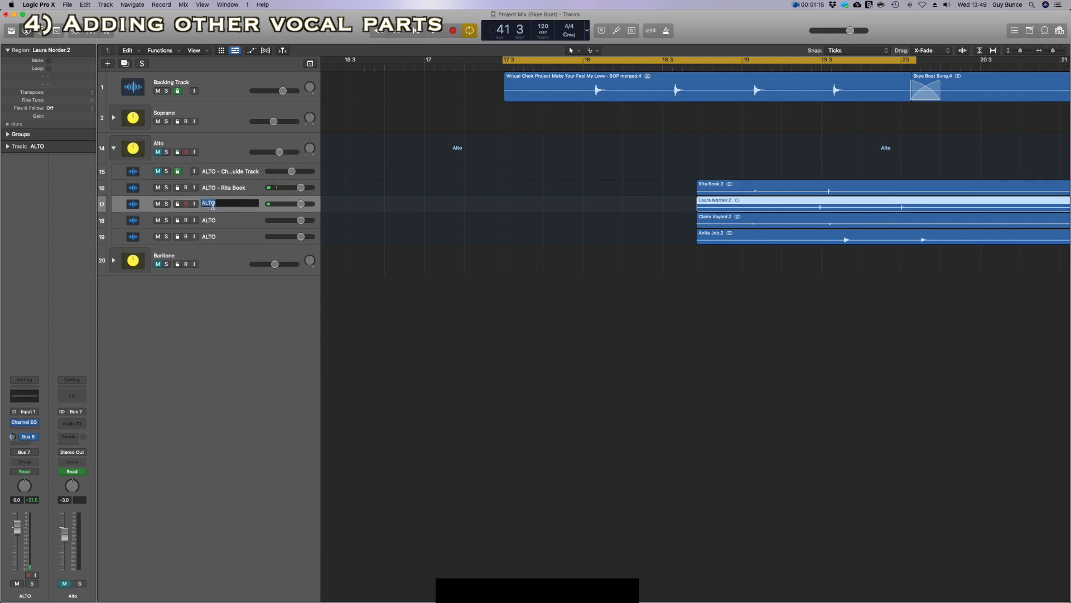
type("Anita J")
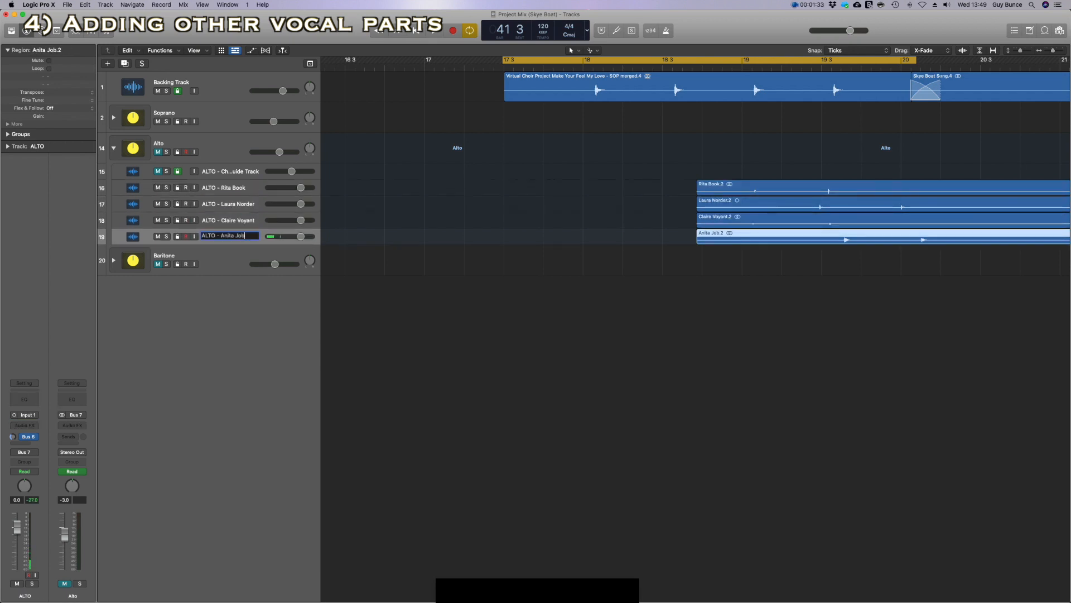
type("ob")
key("Return")
Mute alto tracks 17 to 19, unmute the Alto stack at 5.0 dB, and play track 16 with the backing track.
scroll(683, 209, "right", 5)
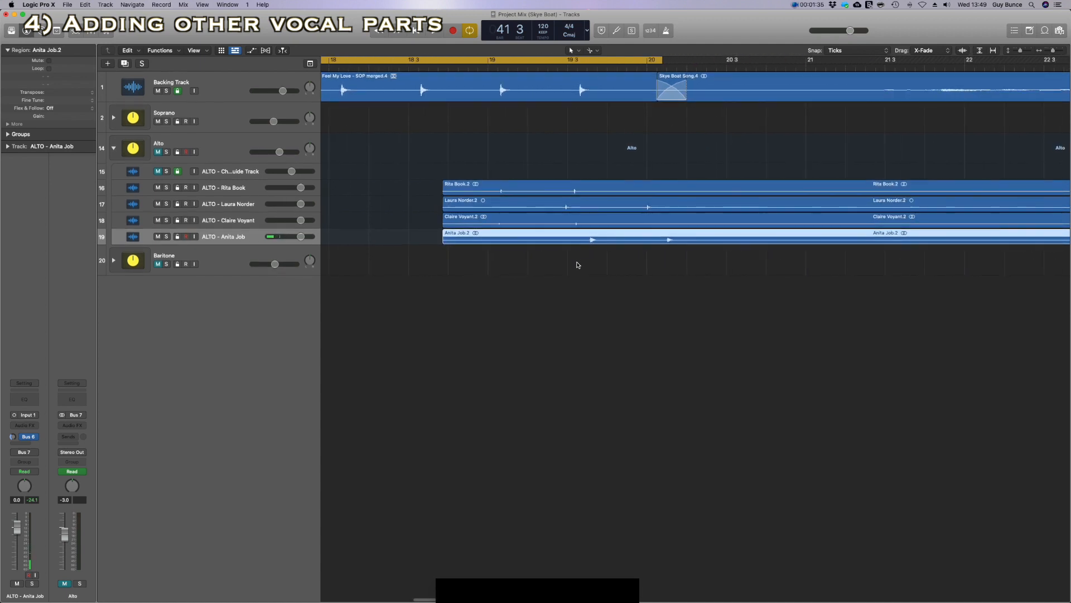
left_click_drag(158, 204, 158, 236)
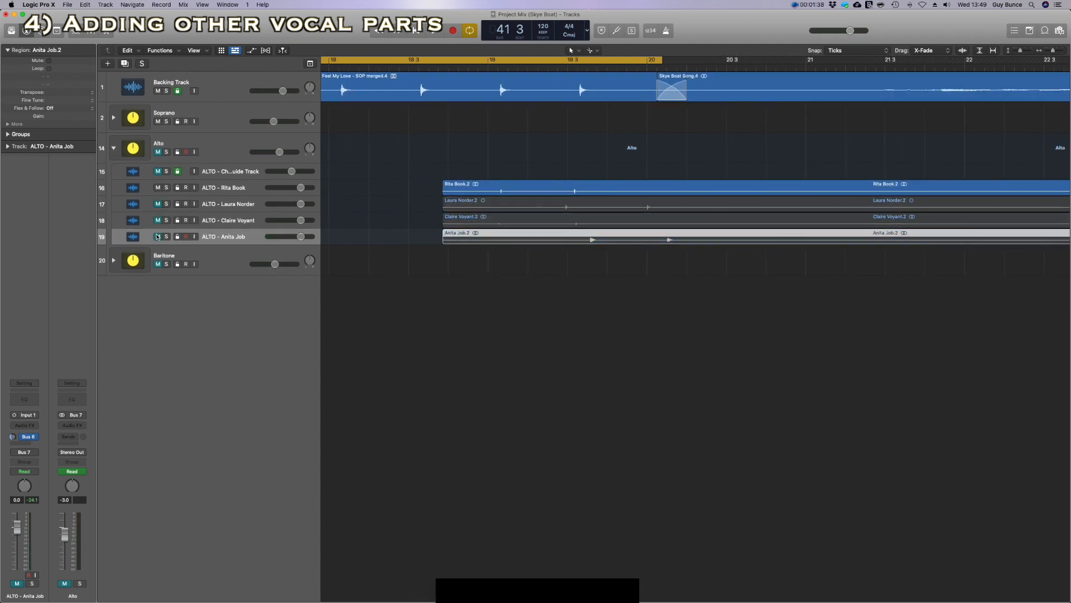
double_click(410, 66)
scroll(736, 112, "right", 3)
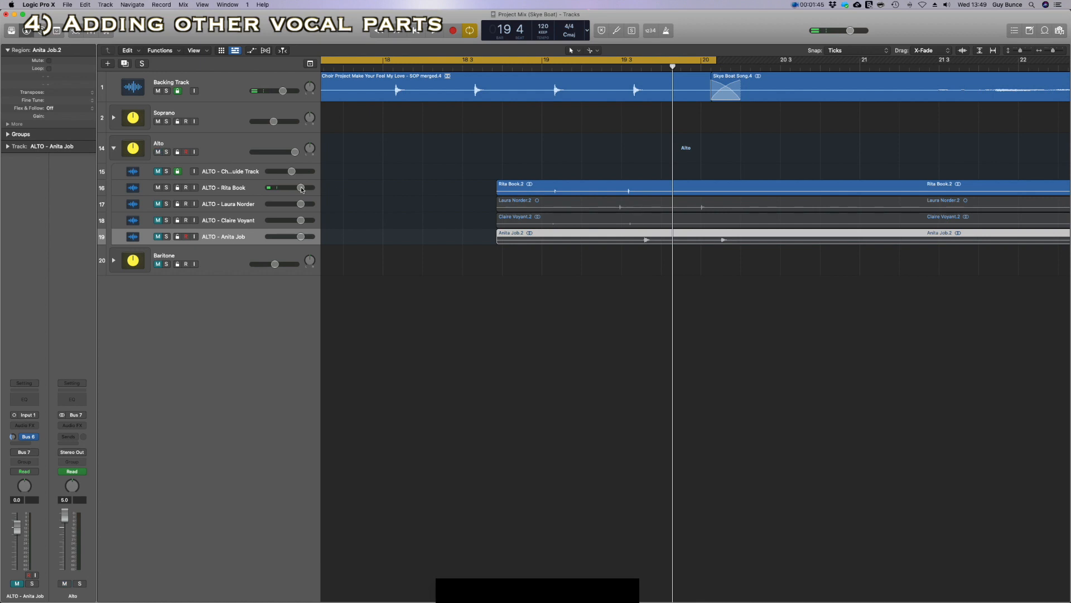
key("space")
scroll(753, 132, "right", 3)
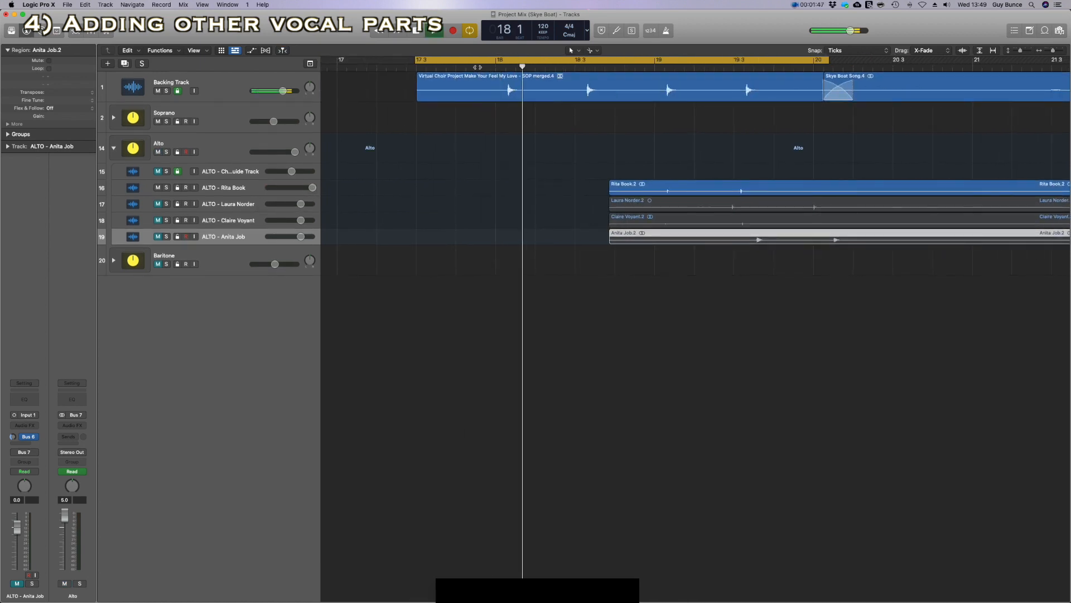
Shorten the cycle range to start at bar 18 3 and keep track 16 playing with the backing track.
left_click_drag(417, 61, 577, 60)
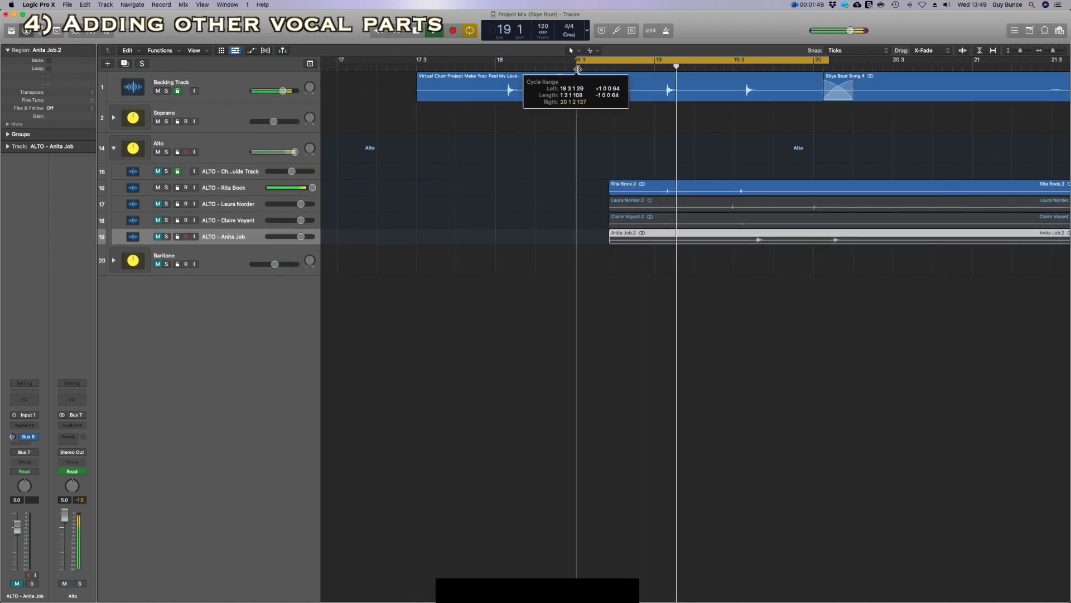
scroll(747, 128, "right", 2)
scroll(747, 127, "right", 1)
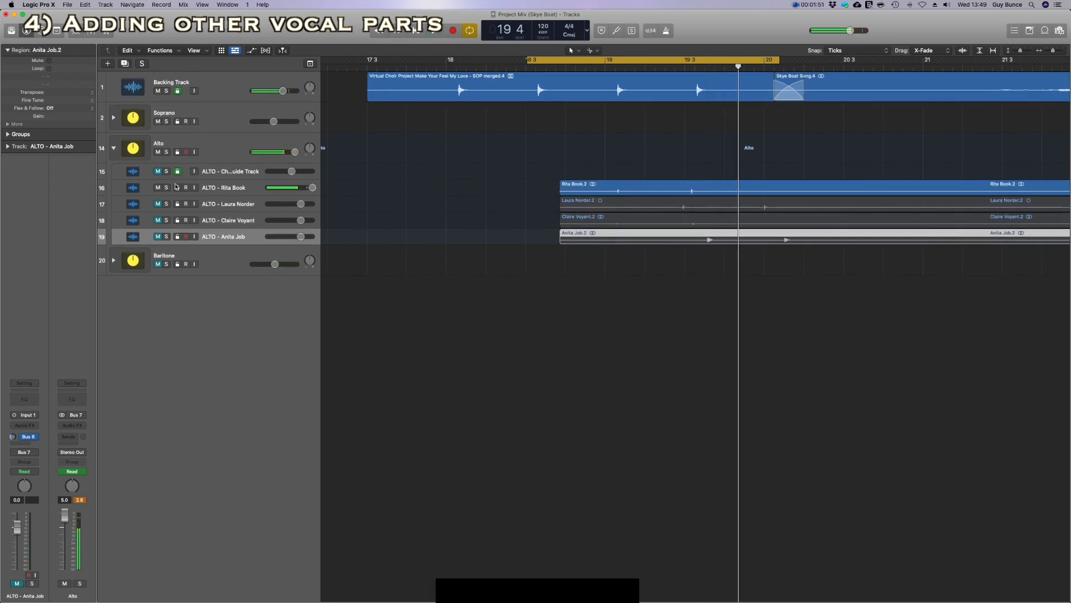
Mute track 16, unmute track 17 and shift its region earlier so its opening peaks match the backing track's clicks.
left_click(157, 187)
left_click(158, 204)
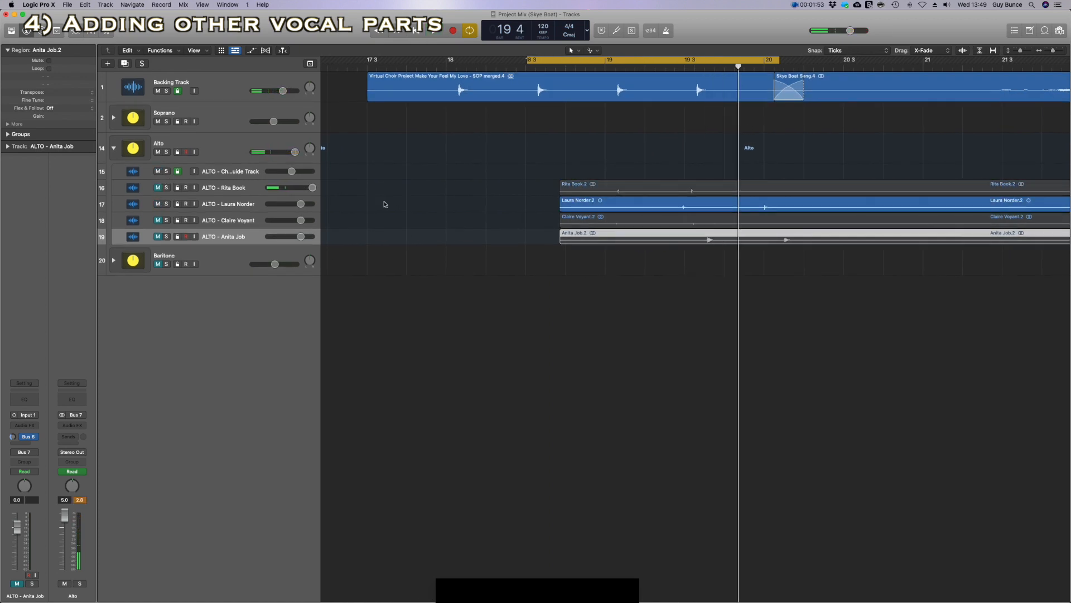
scroll(724, 208, "right", 1)
left_click_drag(724, 208, 649, 208)
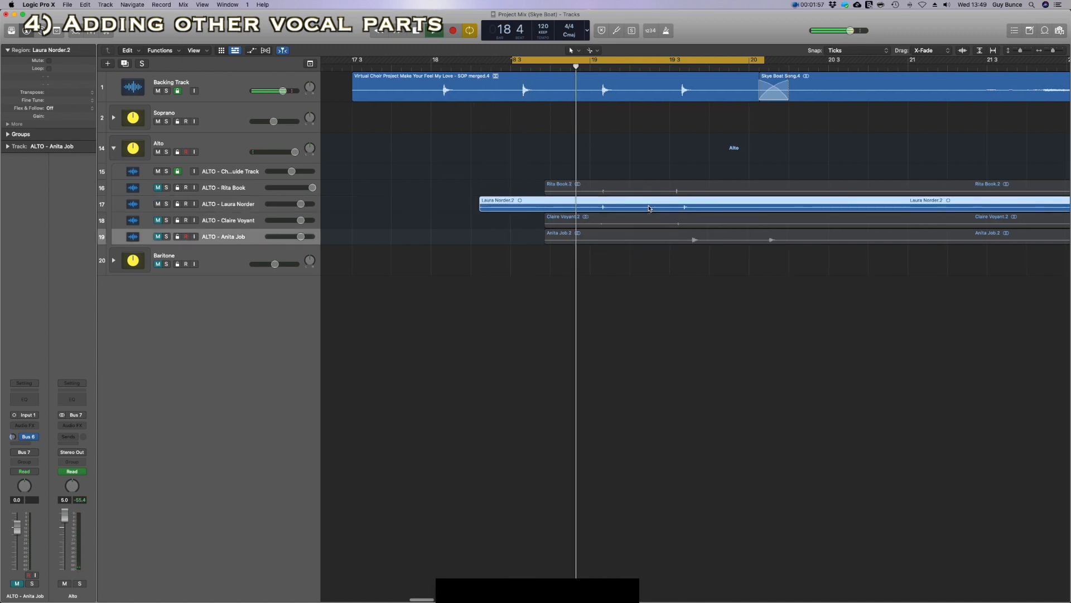
left_click_drag(649, 205, 650, 205)
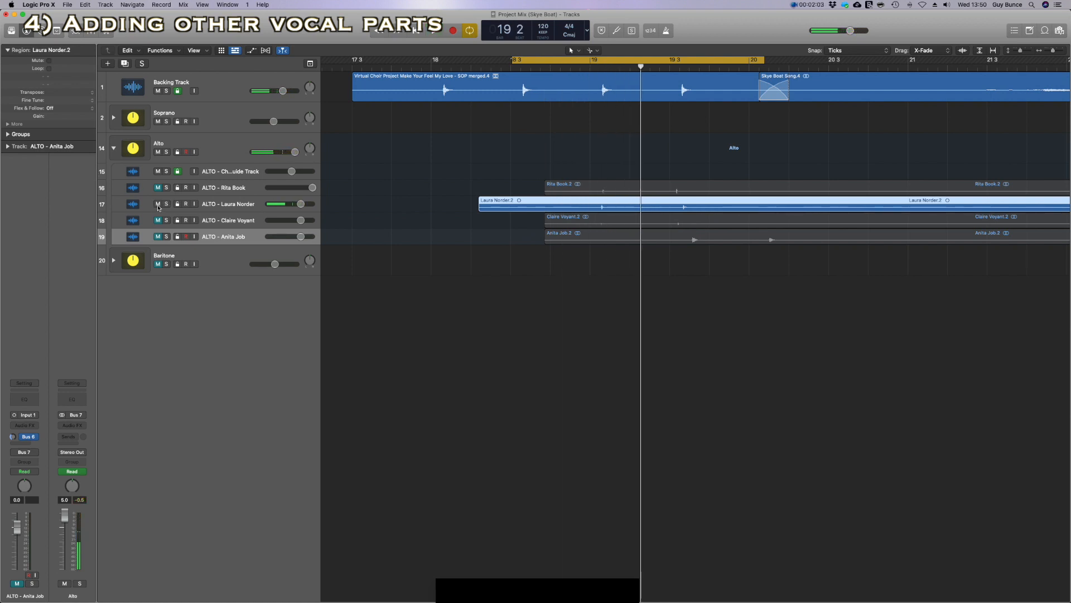
Check track 18 alone against the backing track, and isolate track 19 and shift its region earlier to match the backing clicks.
left_click(644, 220)
key("space")
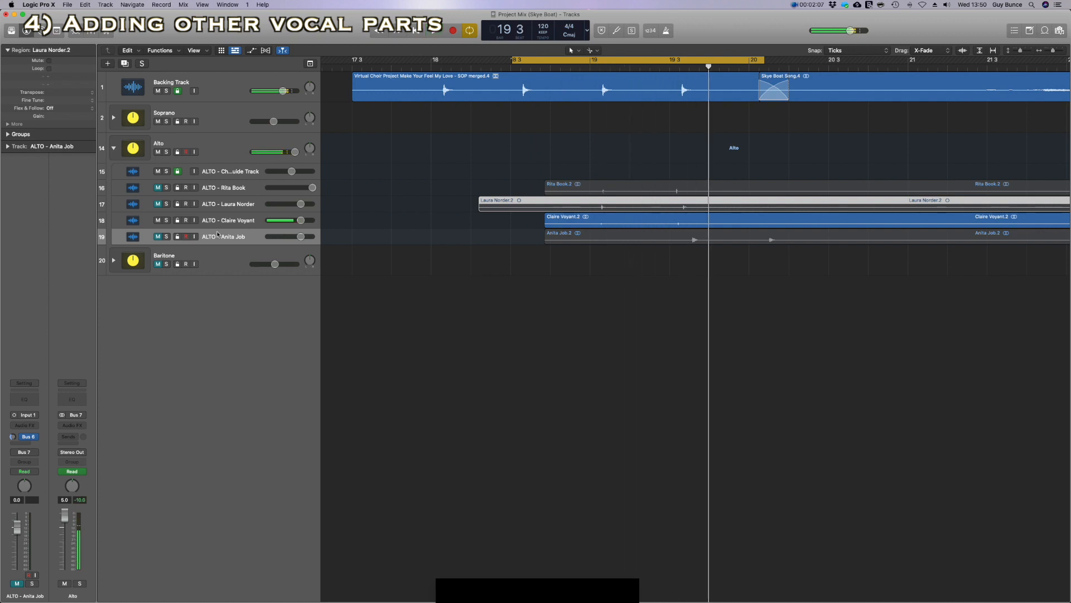
left_click(158, 220)
left_click(158, 237)
left_click_drag(718, 240, 627, 244)
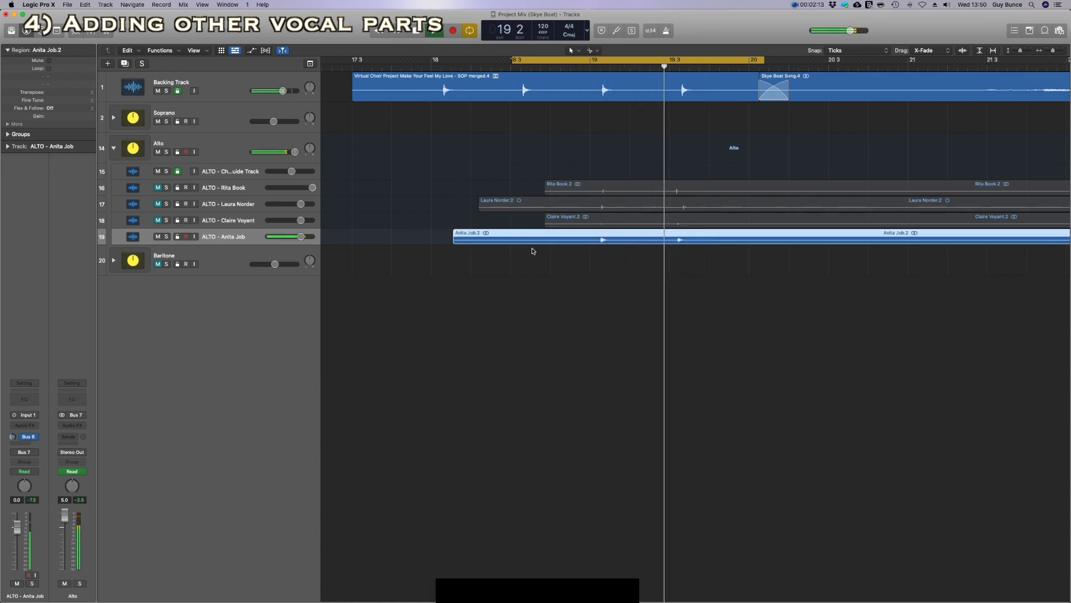
key("space")
Turn off cycle mode and trim the four alto regions by splitting them just before bar 25 and deleting everything earlier.
scroll(646, 195, "right", 1)
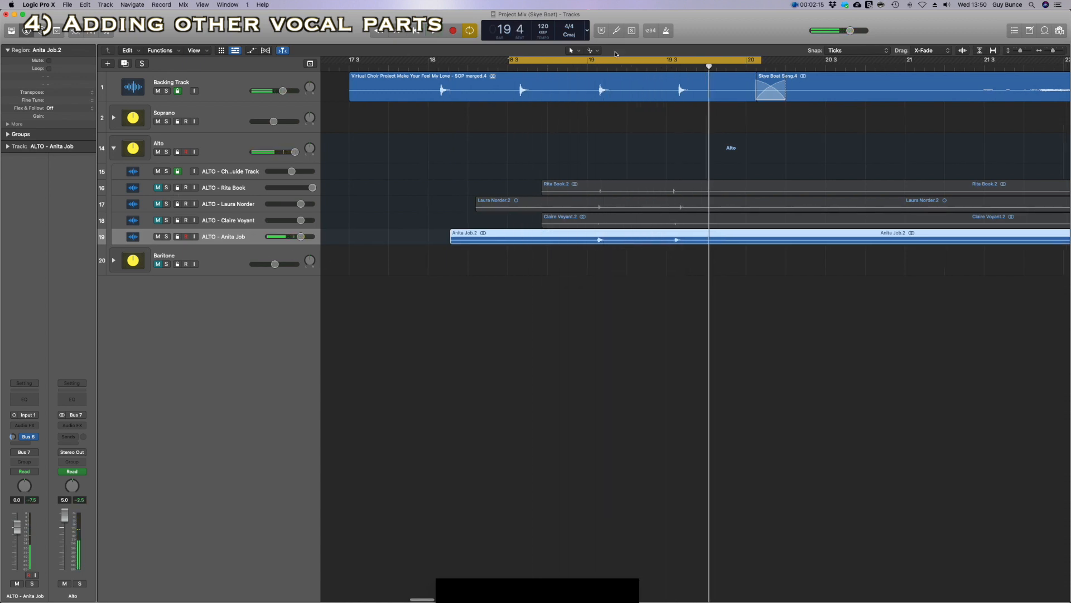
left_click(617, 60)
scroll(766, 162, "right", 10)
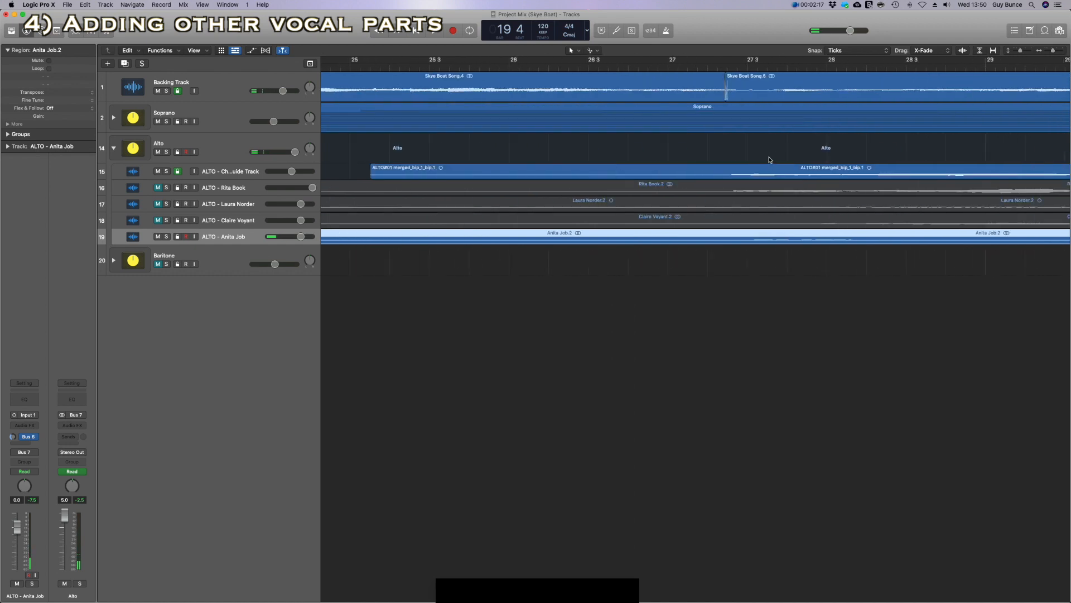
scroll(768, 160, "left", 3)
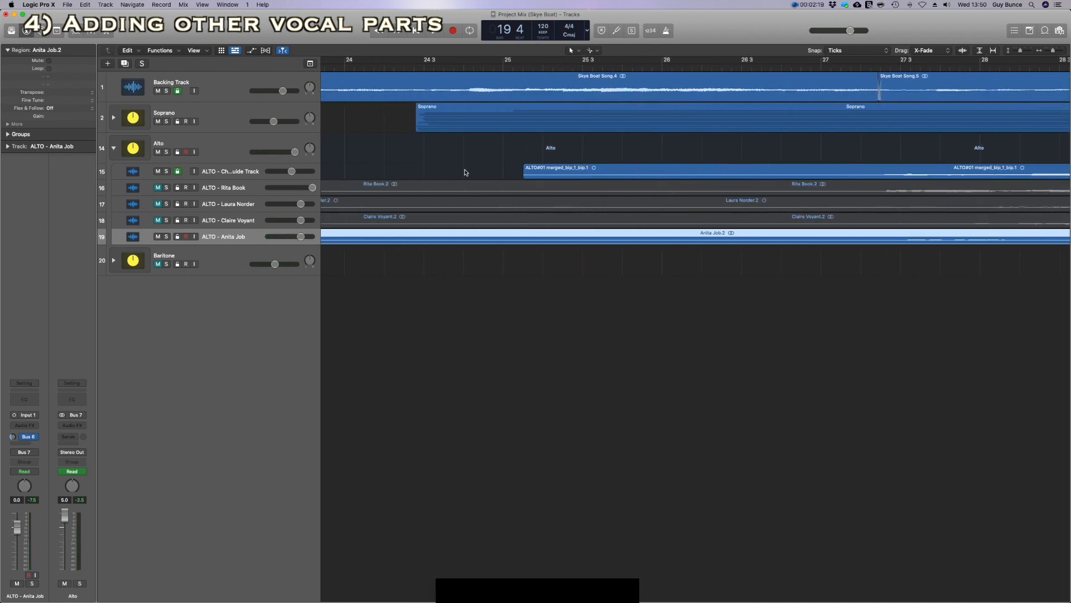
left_click_drag(496, 152, 495, 263)
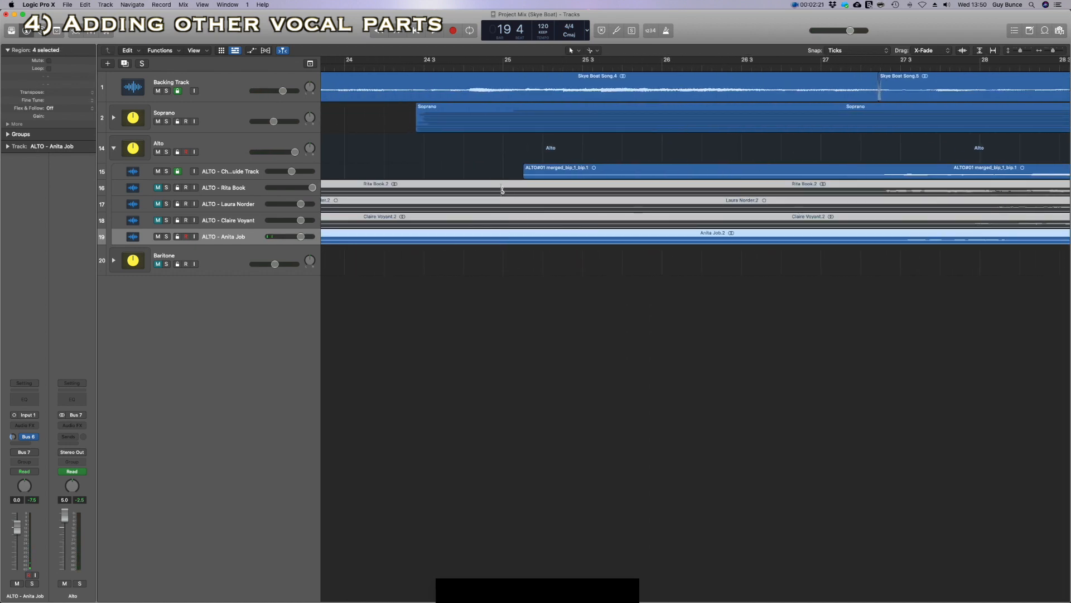
left_click(503, 189)
left_click_drag(475, 159, 460, 269)
key("Delete")
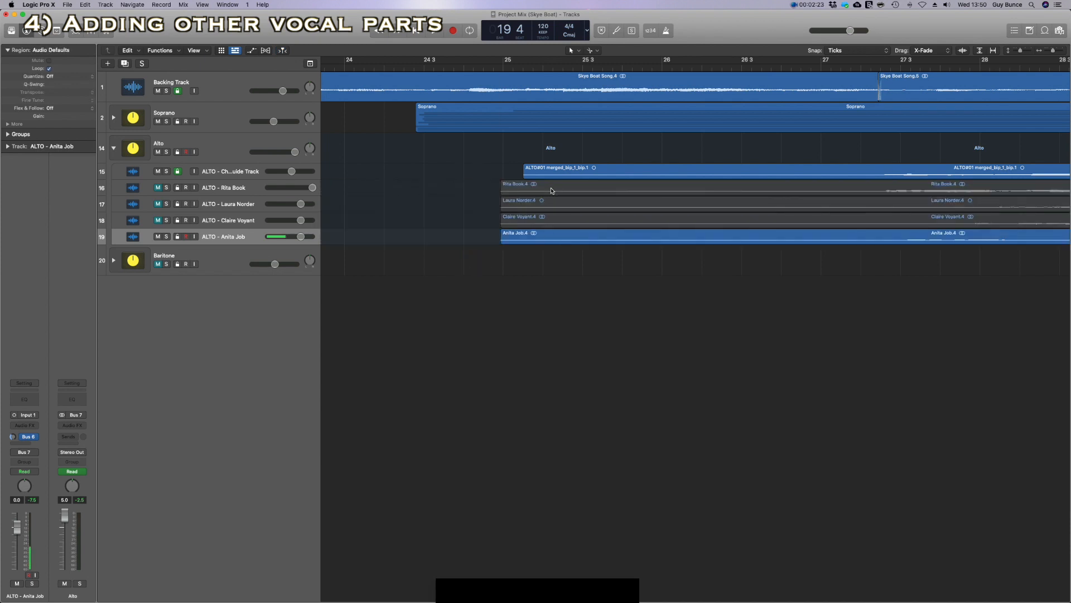
Unmute alto tracks 16 to 19 and run Normalize on track 16's audio file.
left_click_drag(158, 189, 161, 227)
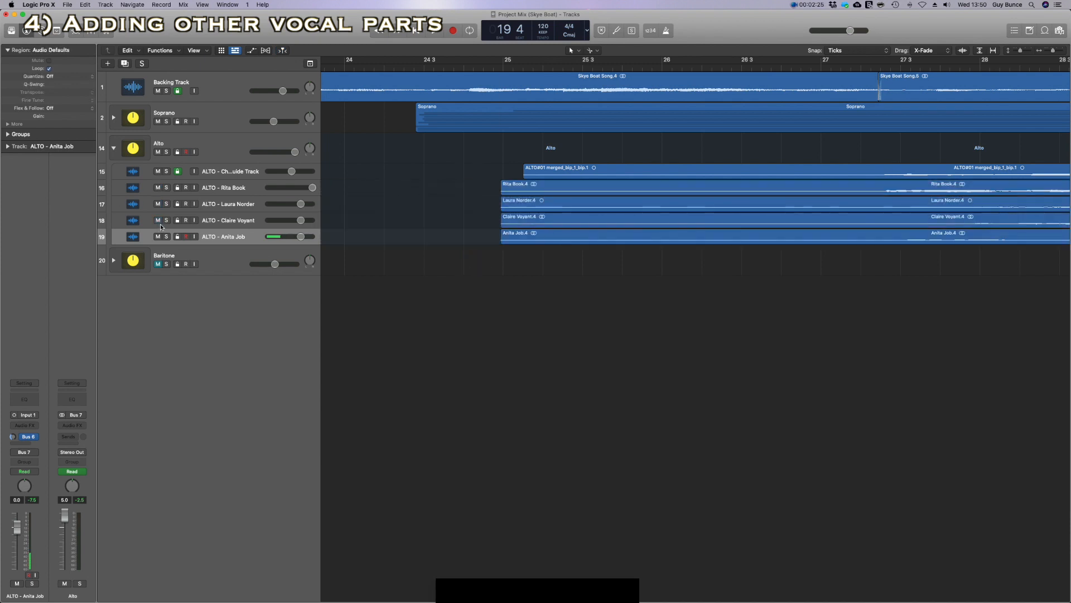
double_click(550, 185)
left_click(582, 400)
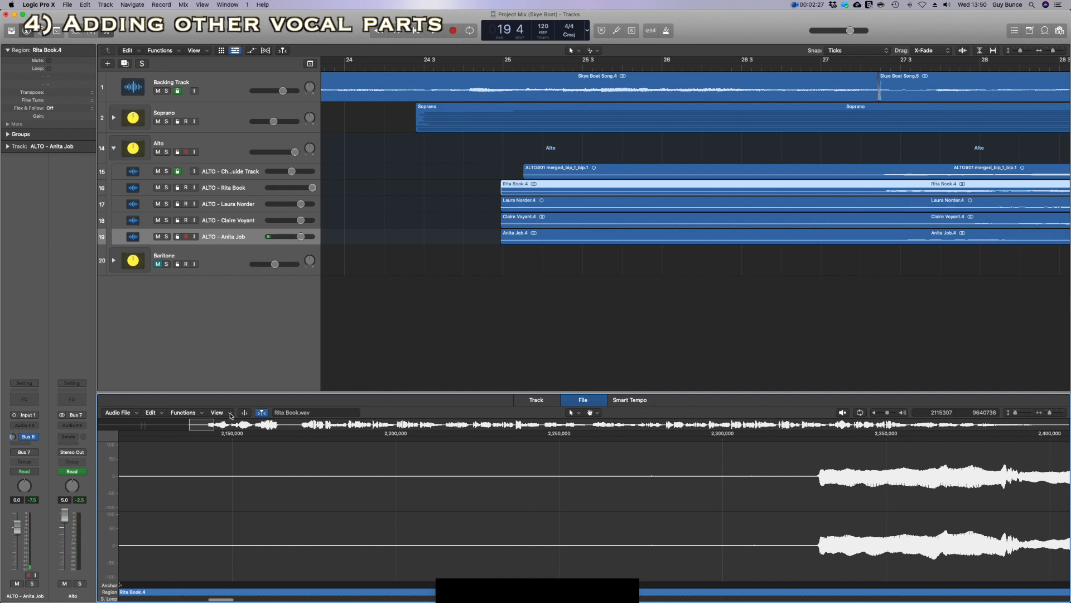
left_click(188, 413)
left_click(190, 423)
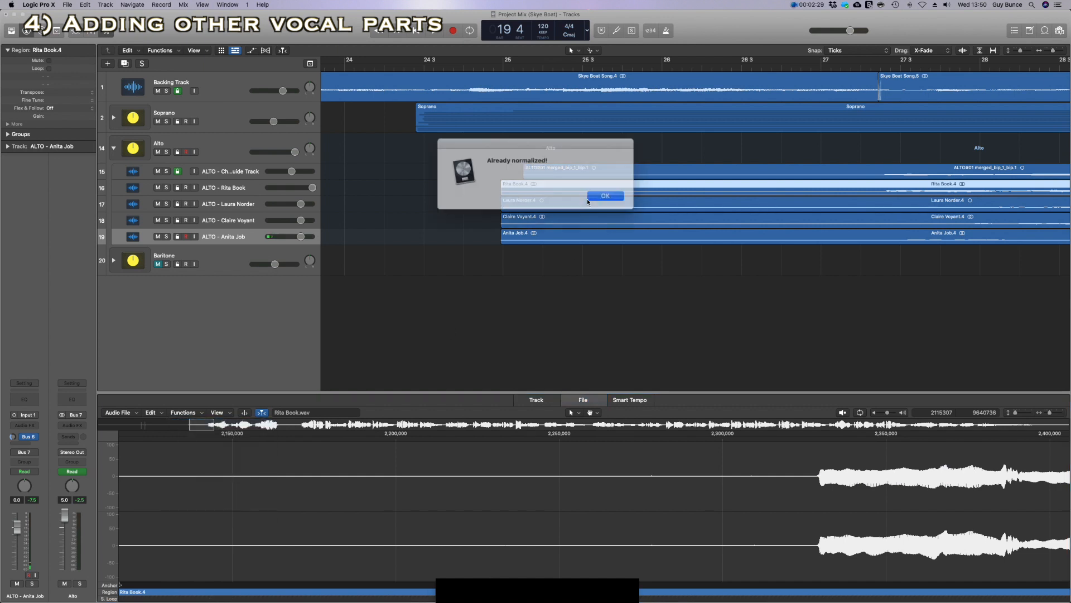
left_click(603, 194)
Normalize the audio files of alto tracks 17, 18 and 19 one after another.
left_click(616, 205)
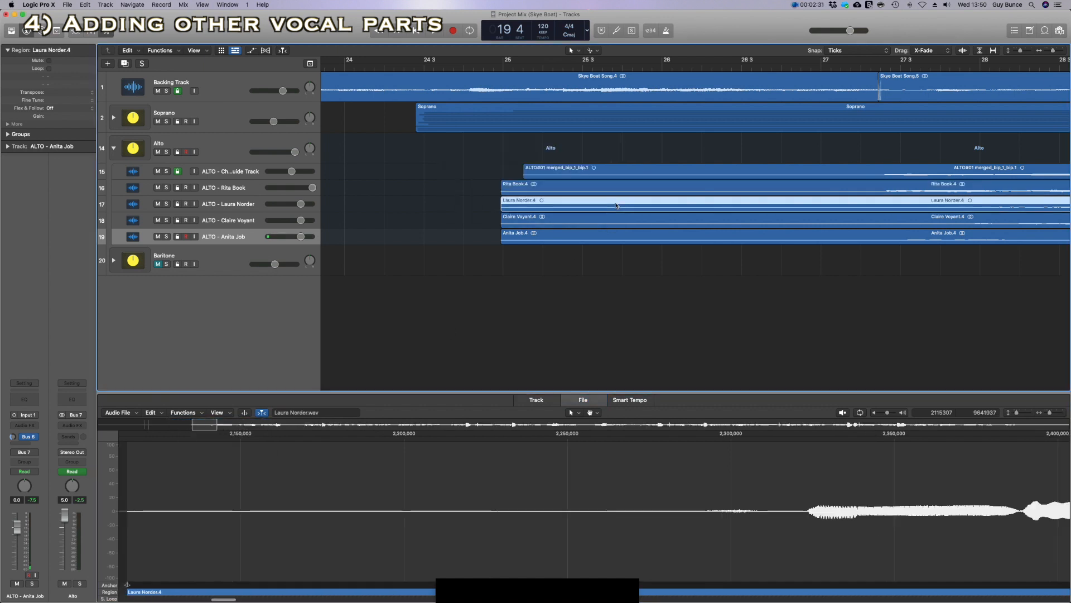
left_click(189, 413)
left_click(191, 423)
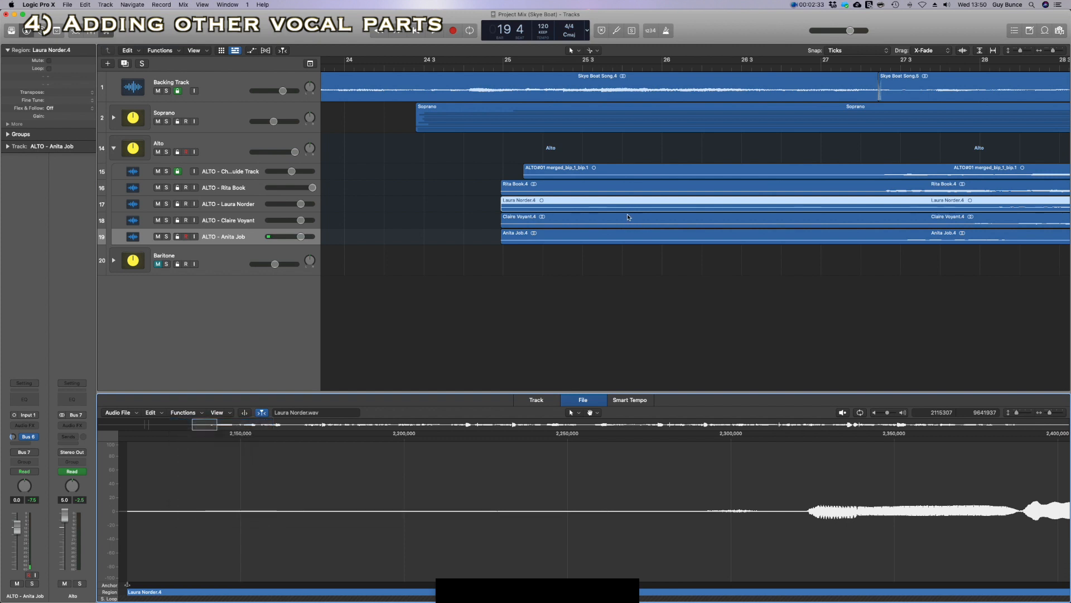
left_click(629, 219)
left_click(189, 413)
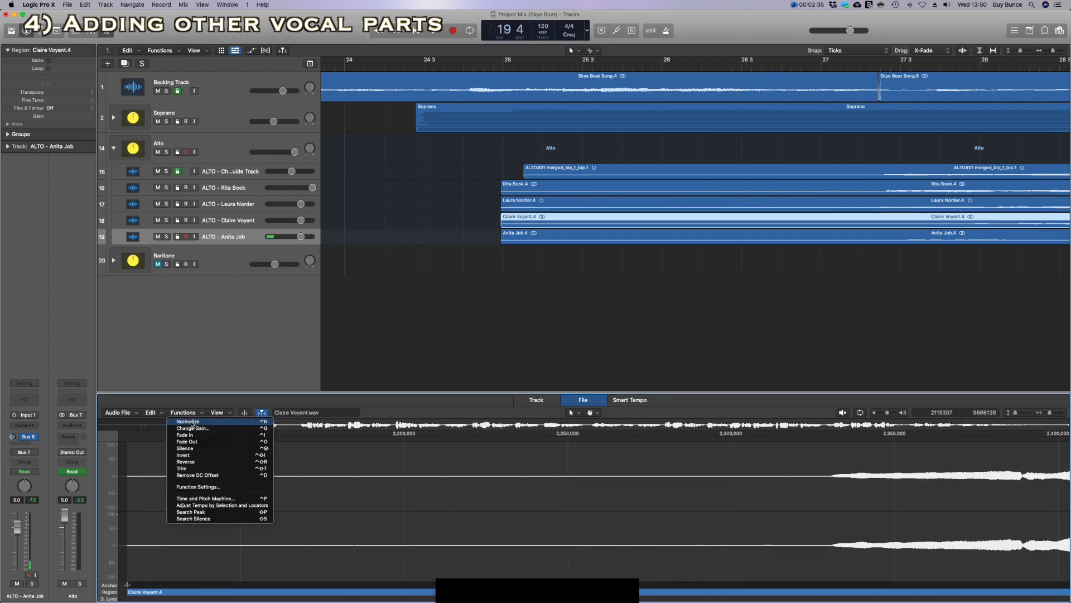
left_click(193, 423)
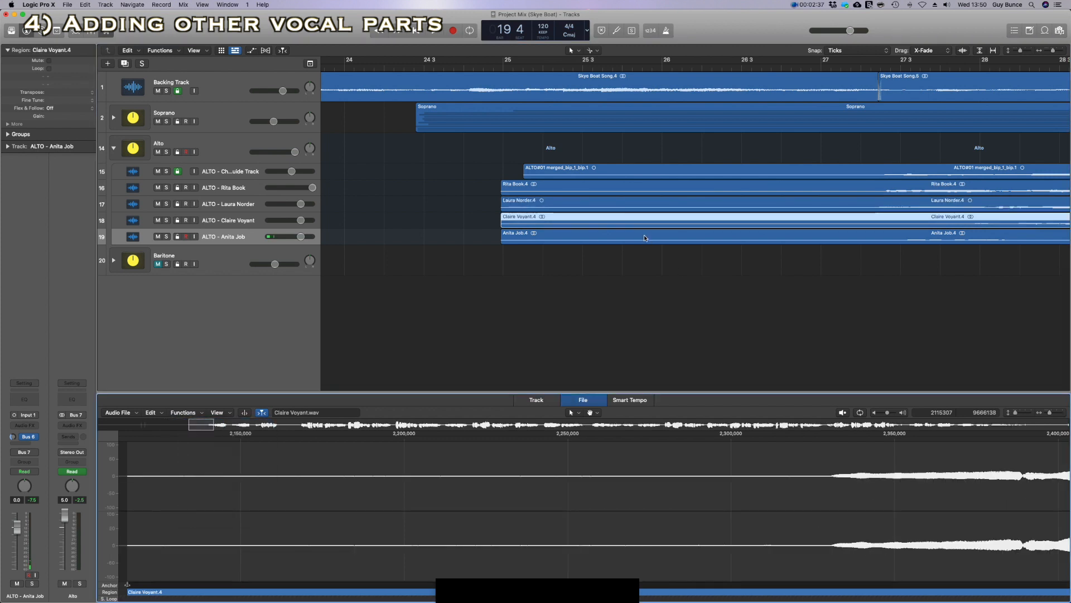
left_click(645, 238)
left_click(189, 414)
left_click(212, 424)
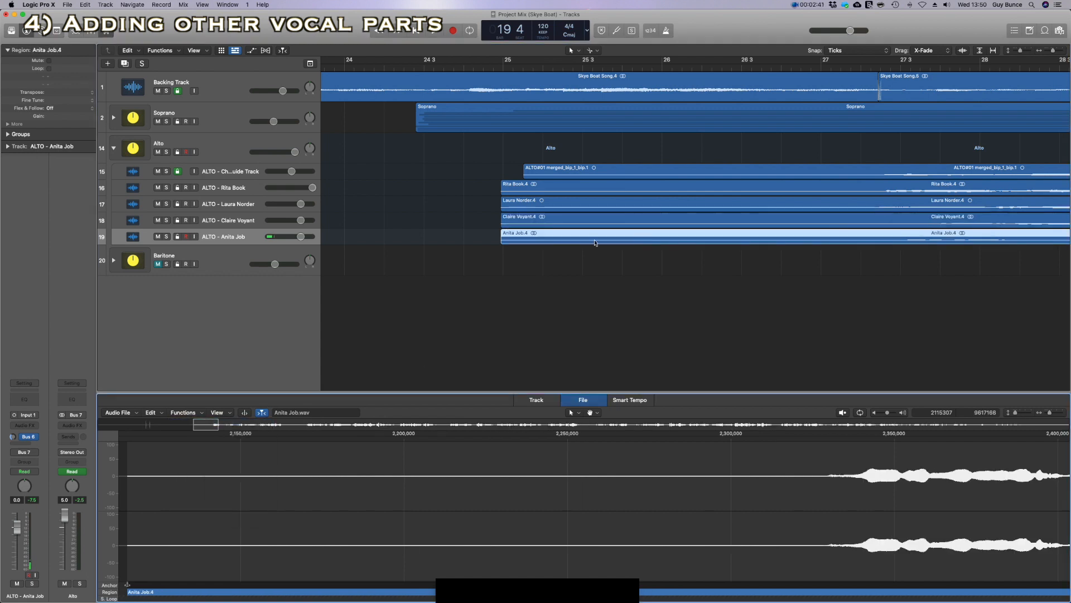
Mute alto tracks 16 to 19 and the soprano tracks so only the backing and alto guide tracks play.
scroll(595, 243, "right", 20)
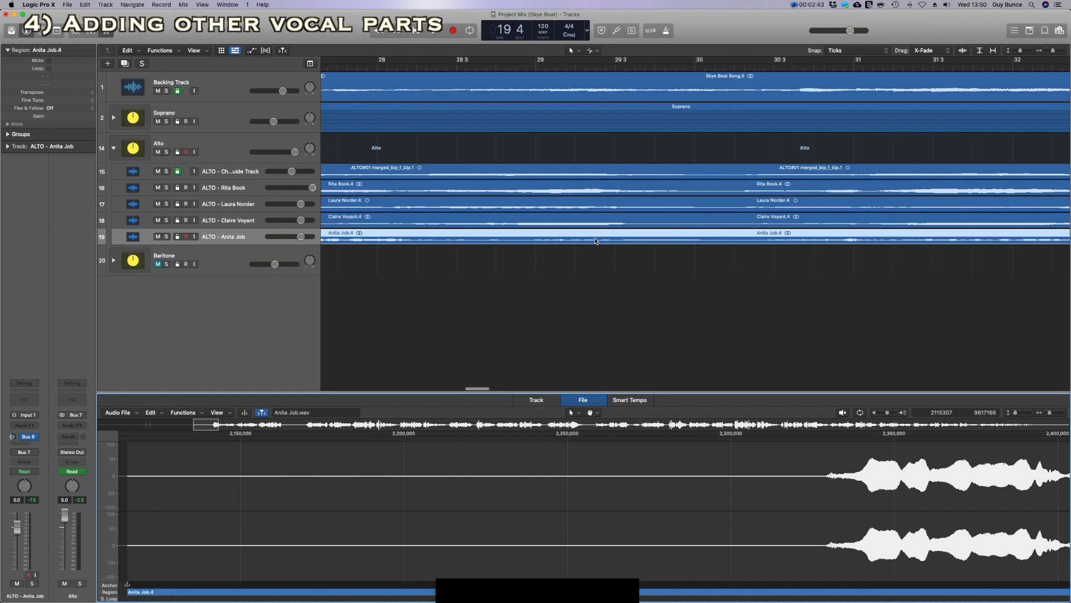
scroll(597, 240, "left", 5)
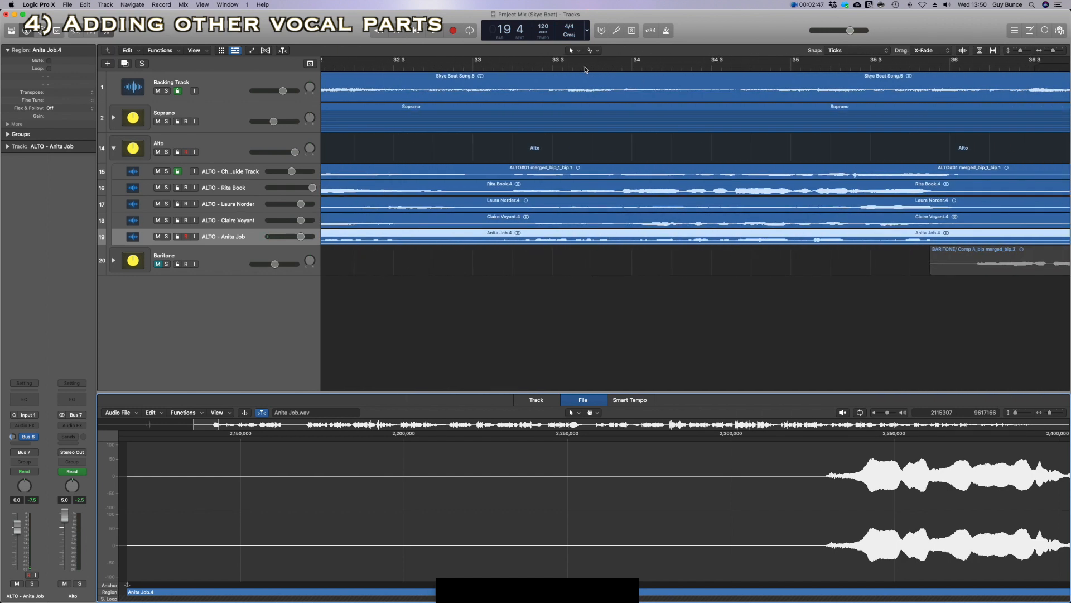
left_click_drag(158, 188, 157, 236)
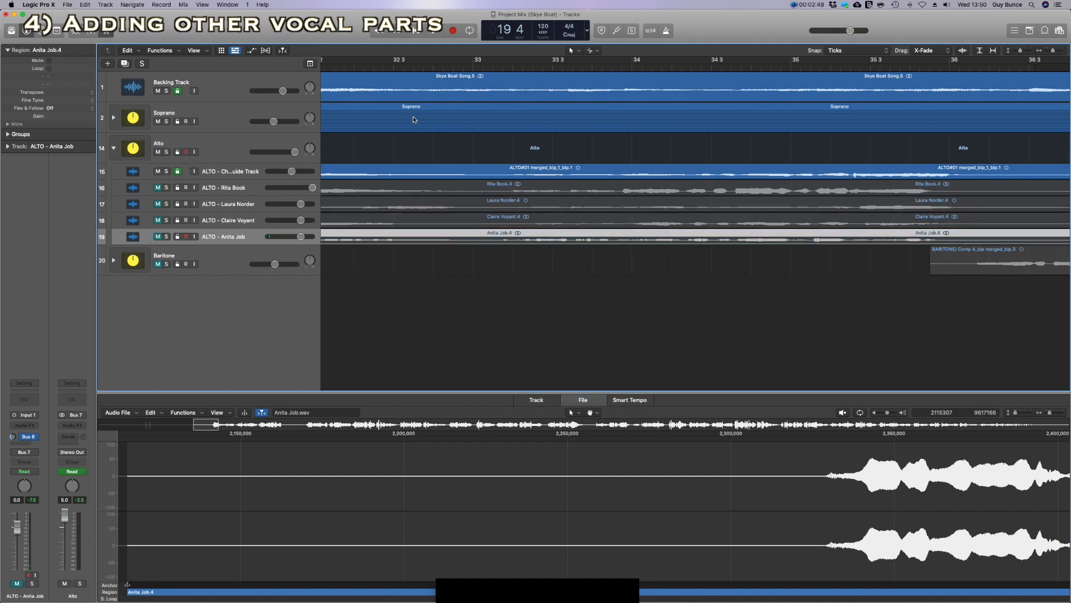
left_click(511, 69)
key("space")
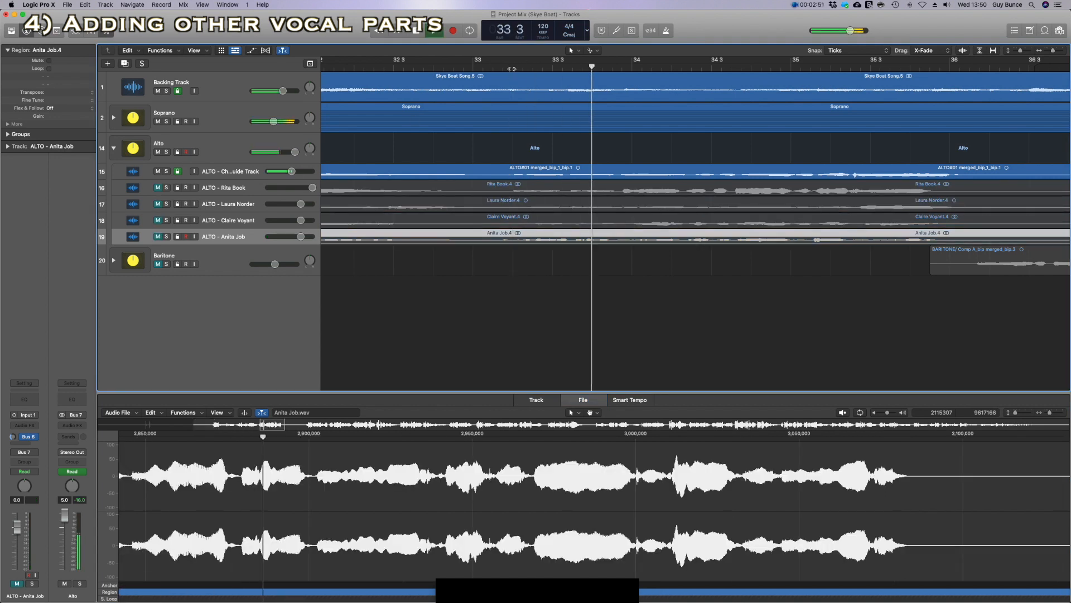
left_click(113, 118)
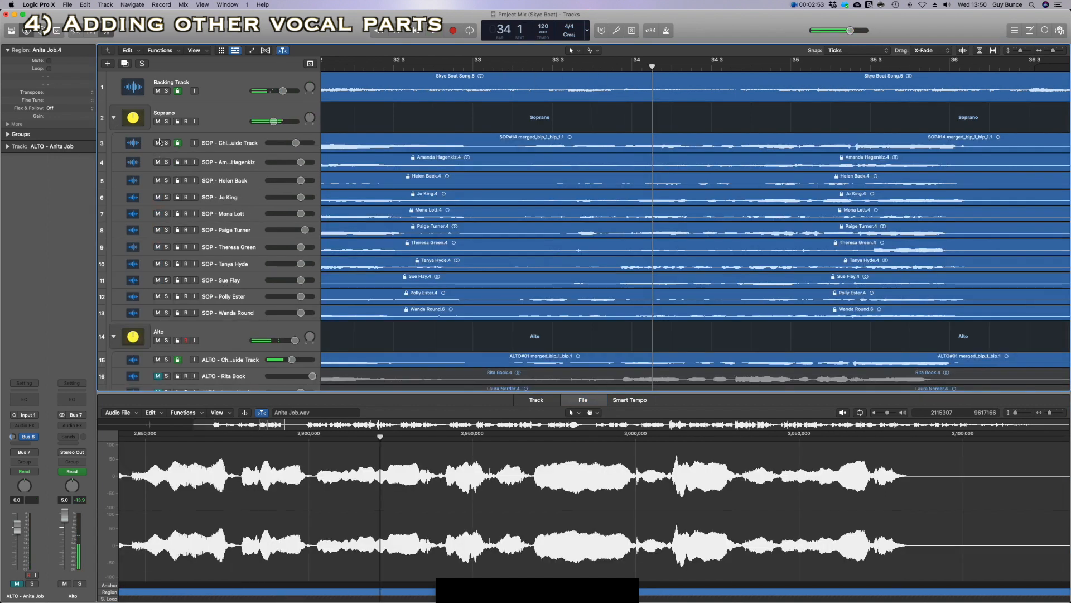
left_click_drag(159, 122, 162, 313)
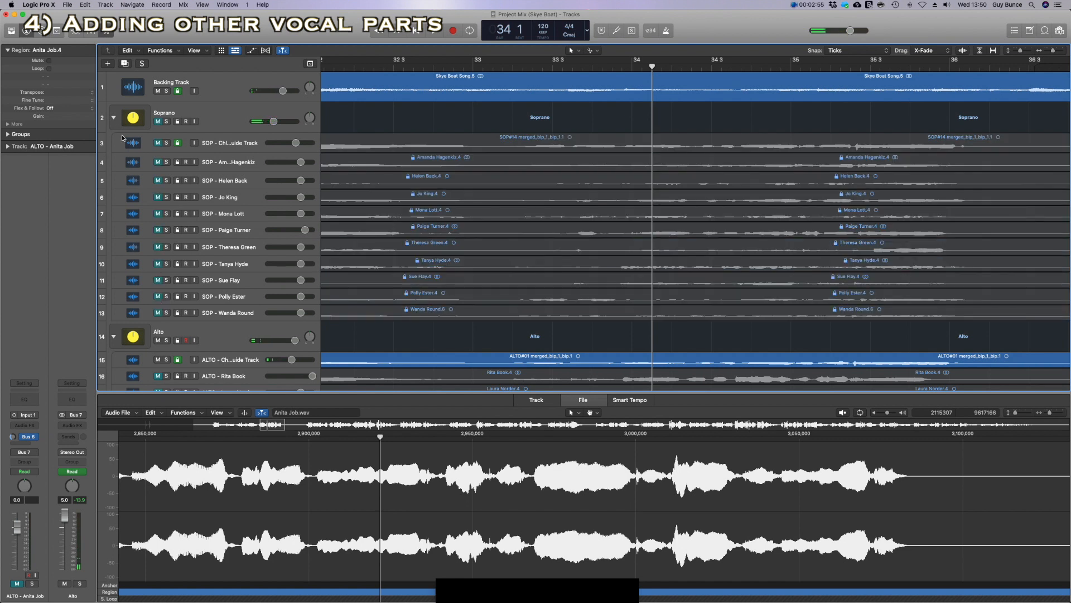
left_click(114, 119)
Set a cycle range from just before bar 39 to just after bar 42 and play it with the alto guide.
scroll(800, 114, "right", 10)
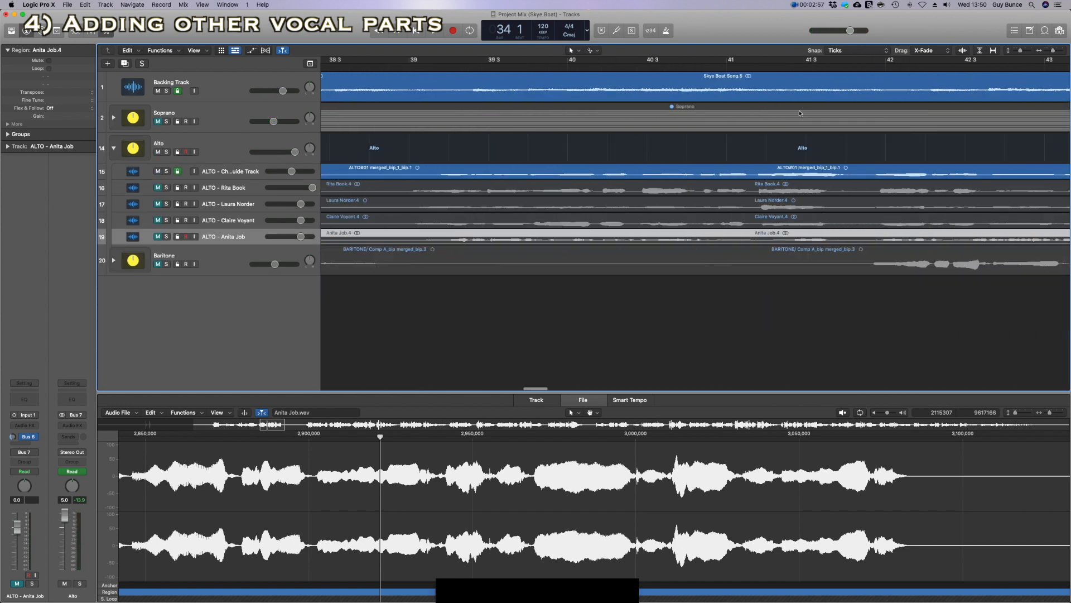
left_click_drag(400, 62, 931, 62)
key("space")
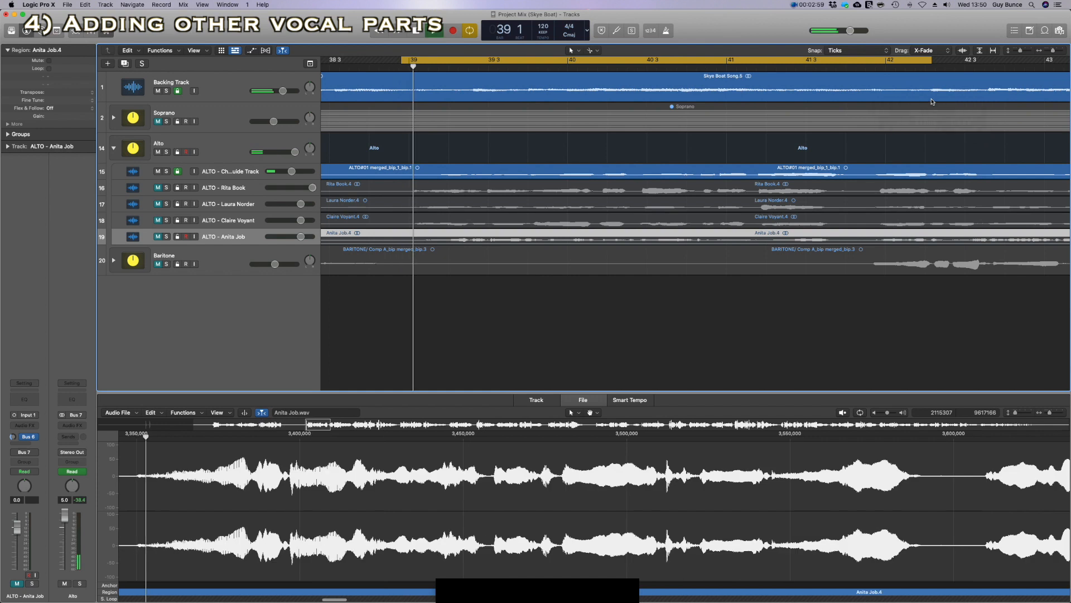
key("space")
key("space")
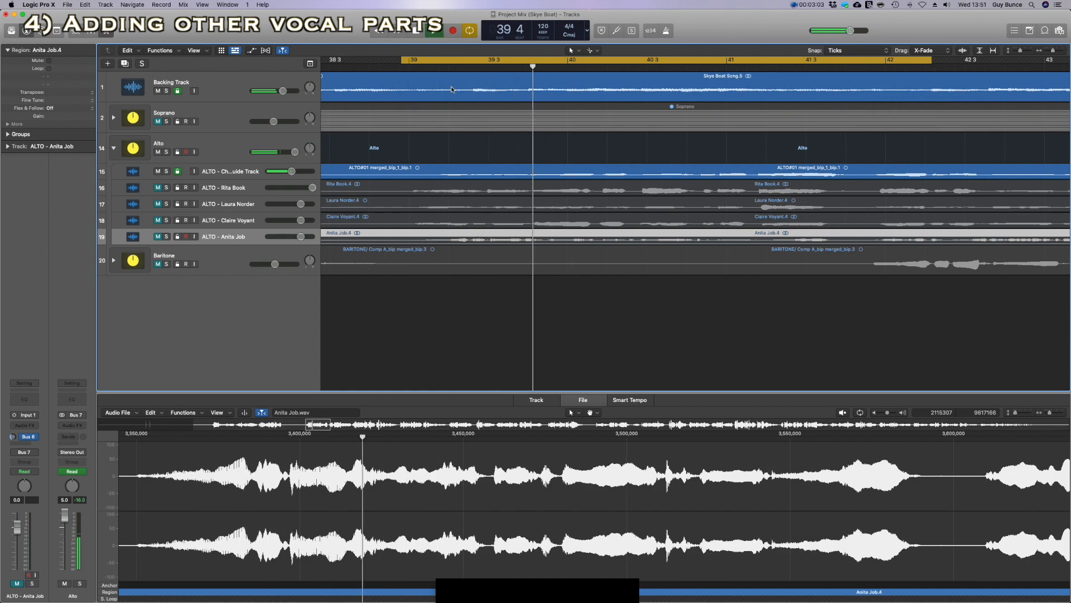
Unmute track 16, enlarge the tracks vertically to compare waveforms with the guide, and lower track 16's volume during playback.
left_click(157, 188)
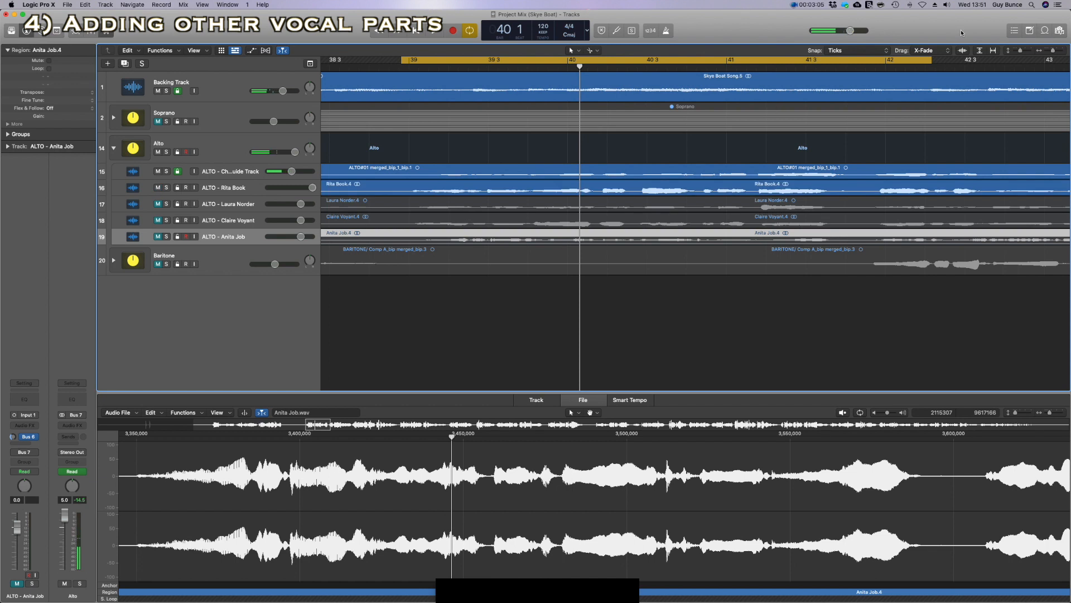
left_click(1025, 49)
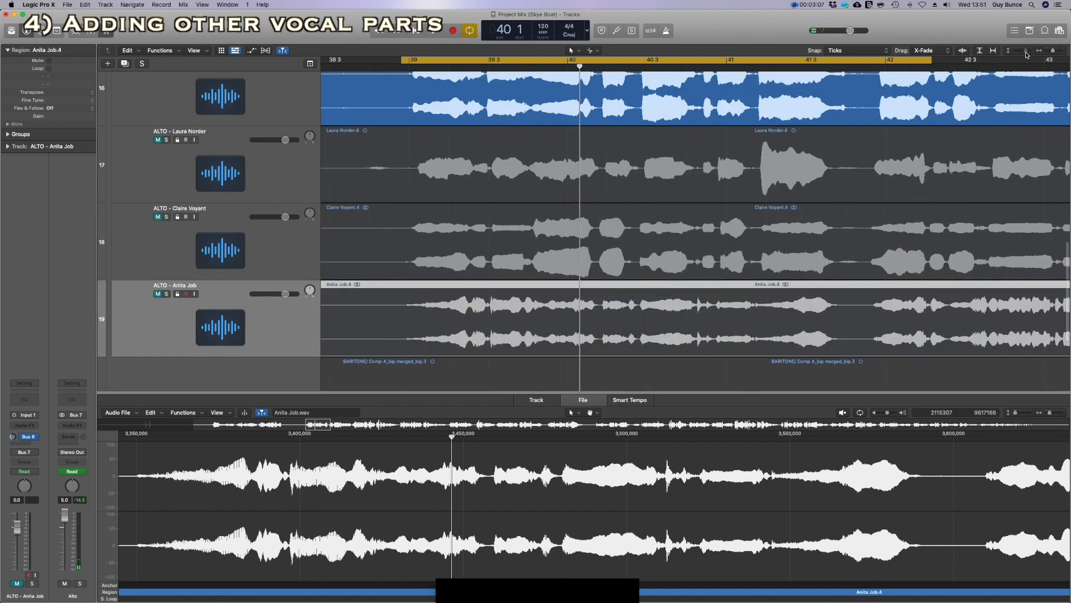
scroll(649, 151, "up", 4)
key("space")
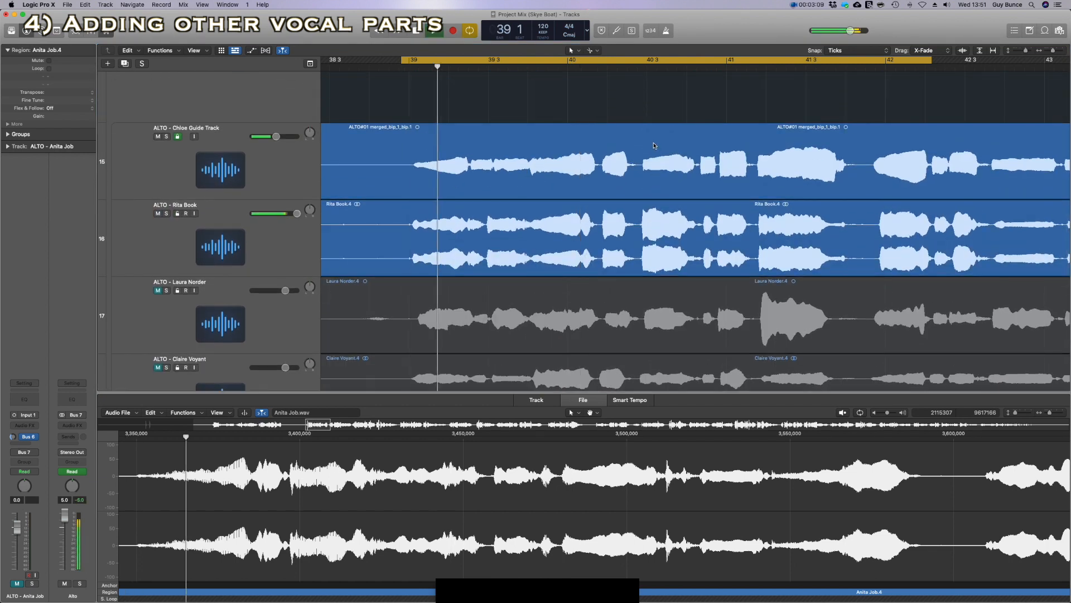
left_click_drag(297, 213, 278, 213)
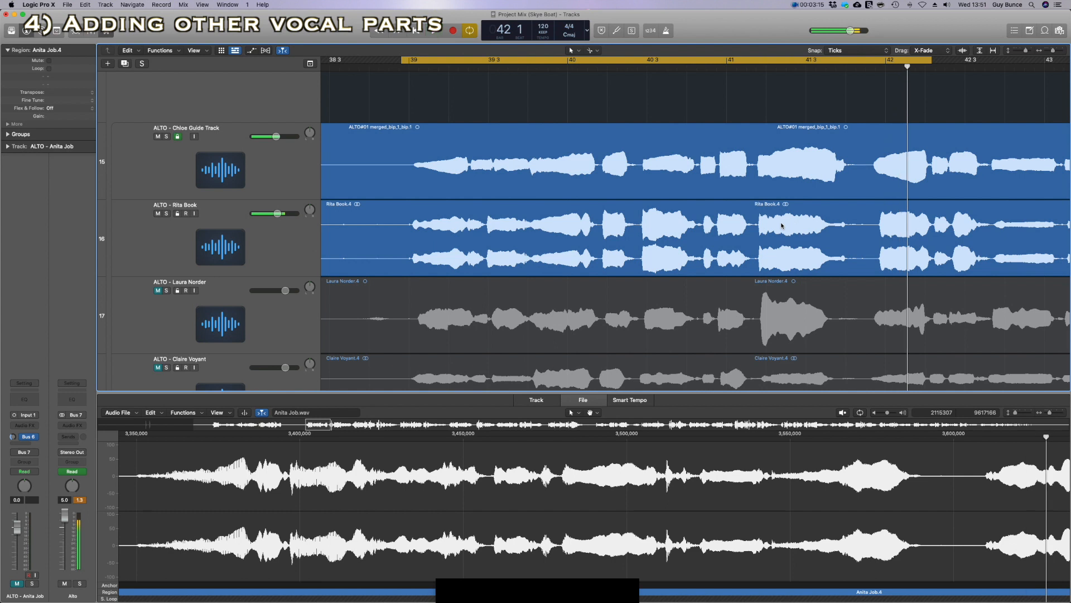
Lock the SMPTE position of track 16's region and mute the track.
left_click(426, 209)
right_click(430, 209)
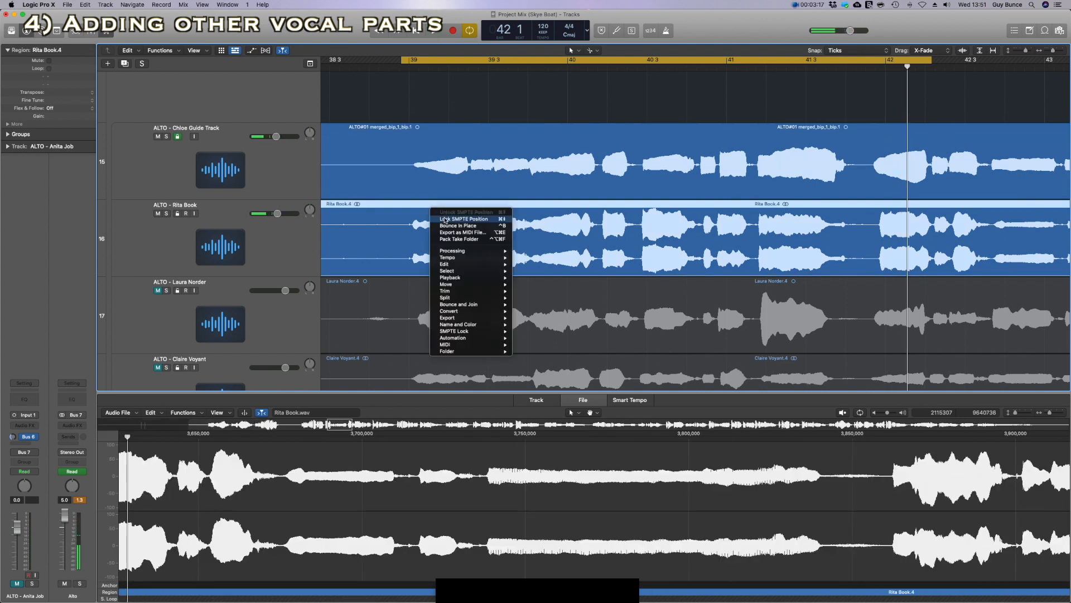
key("Return")
left_click(158, 213)
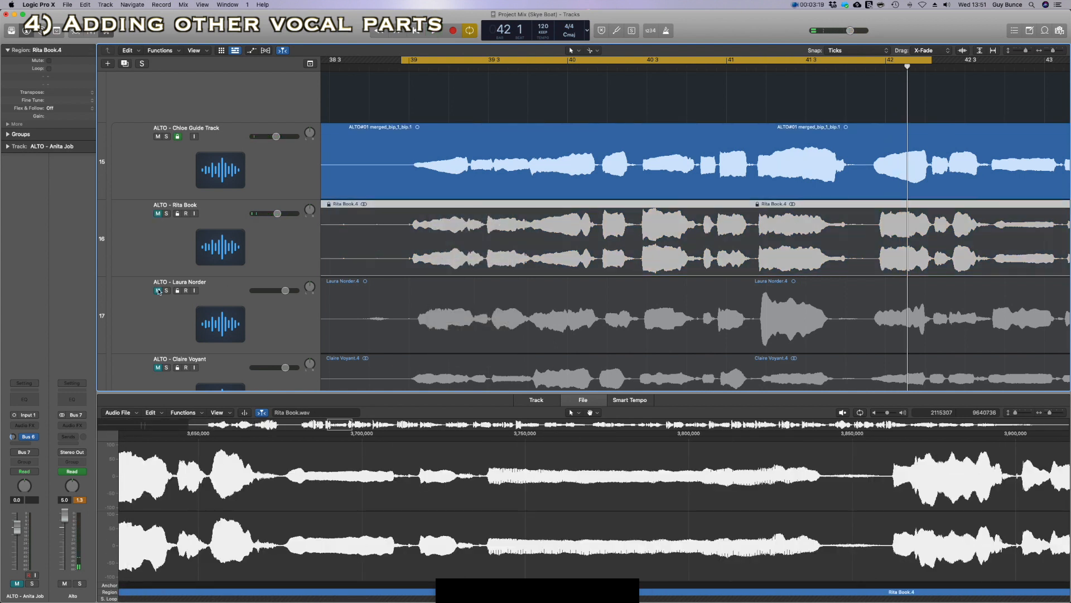
Play track 17 against the alto guide, shift its region slightly earlier, mute it and lock its SMPTE position.
left_click(158, 290)
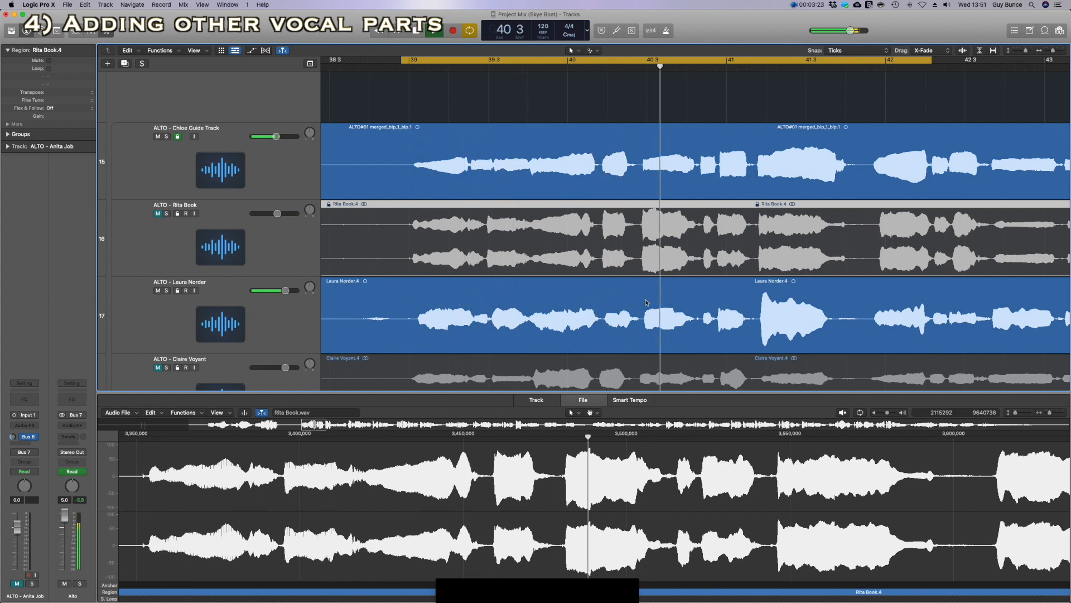
left_click(647, 303)
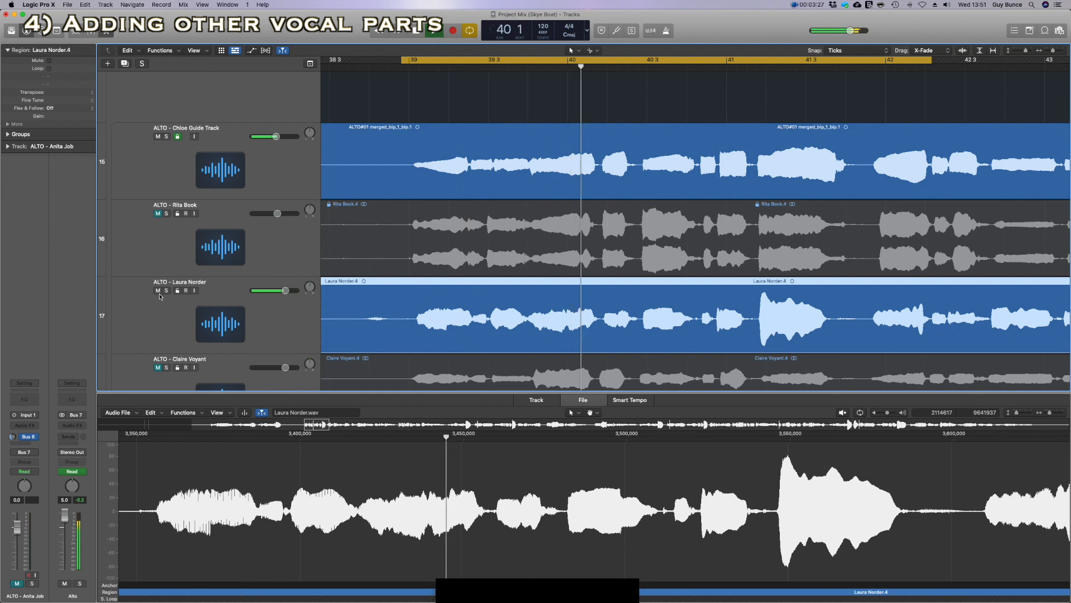
key("ctrl+m")
right_click(374, 301)
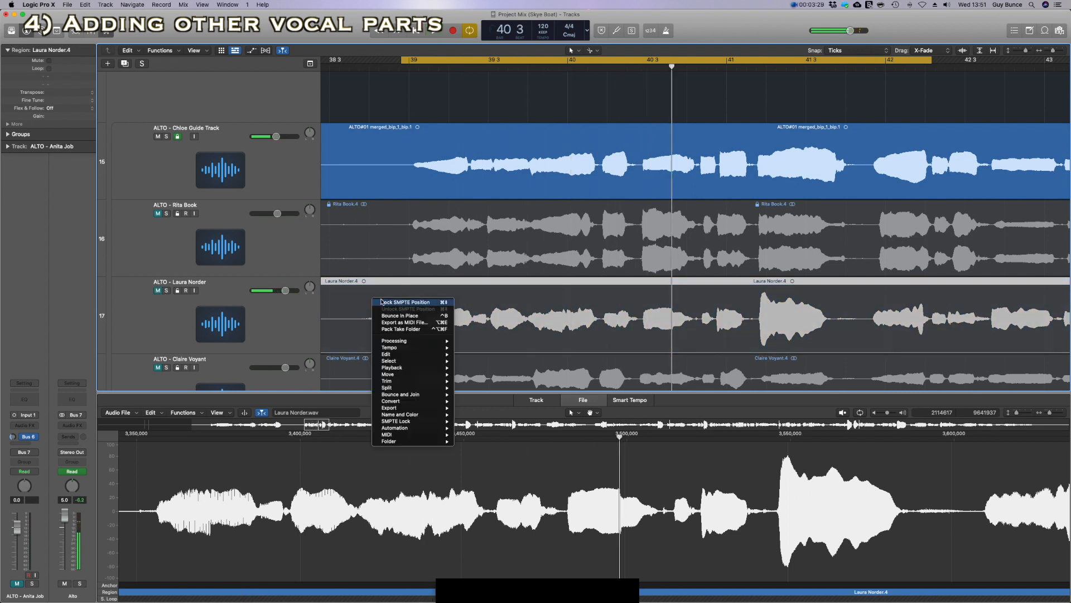
left_click(404, 302)
Play track 18 against the guide, lower its volume, mute it and lock its region's SMPTE position.
scroll(279, 296, "down", 3)
left_click(159, 289)
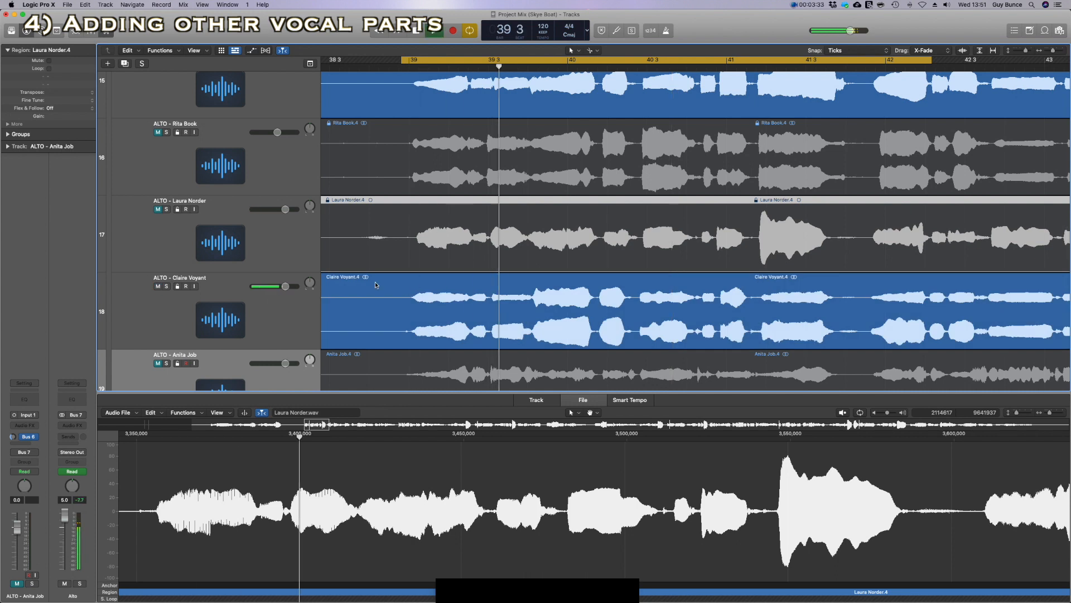
left_click_drag(286, 287, 274, 286)
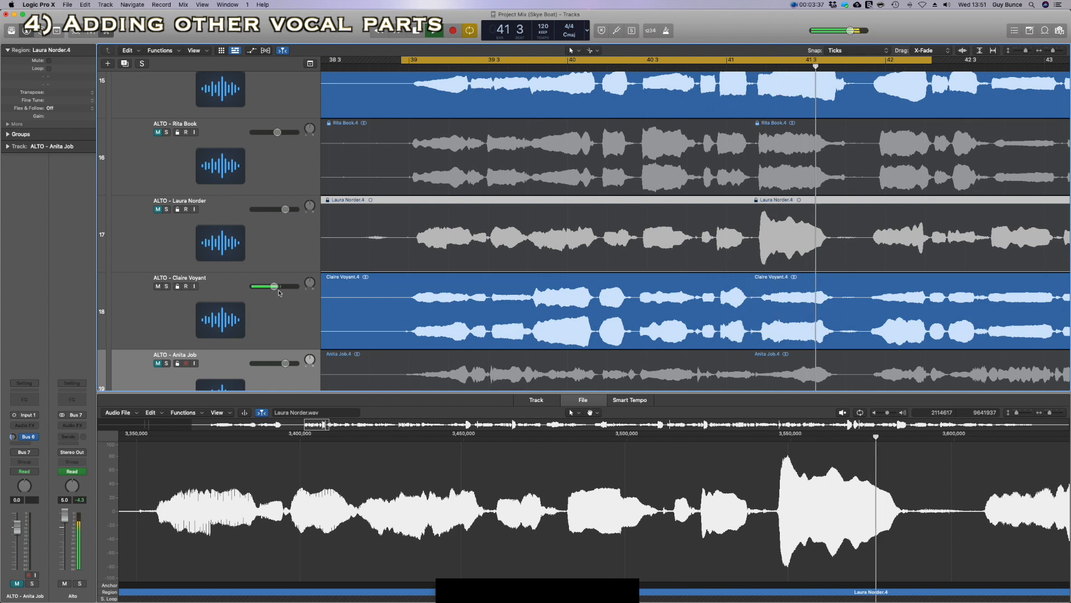
left_click(158, 287)
left_click(447, 305)
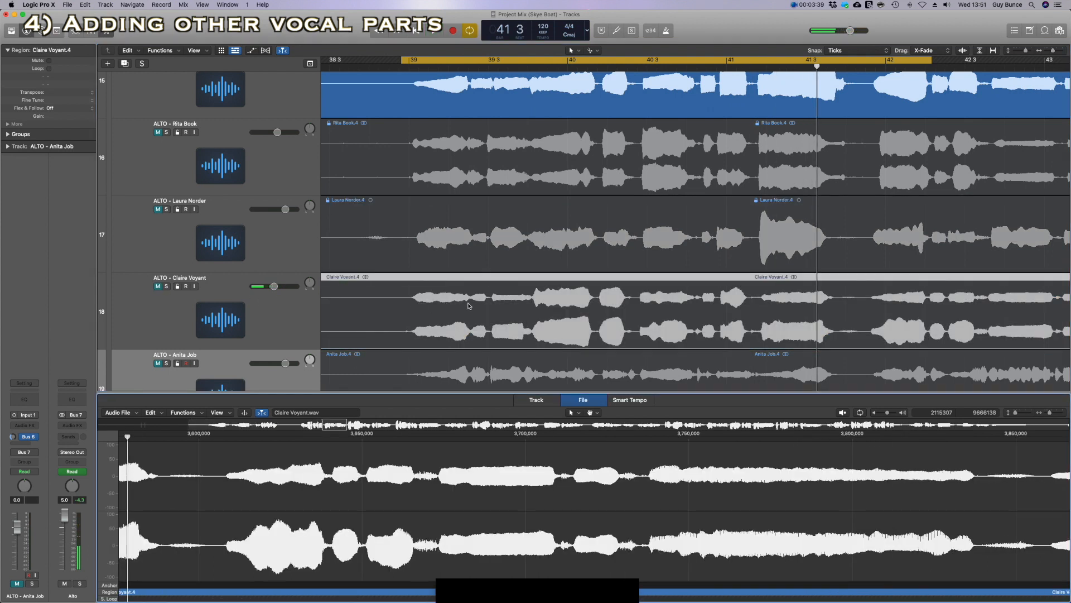
right_click(469, 305)
left_click(507, 307)
Unmute track 19 and shift its region slightly earlier to match the alto guide during cycled playback.
scroll(335, 304, "down", 3)
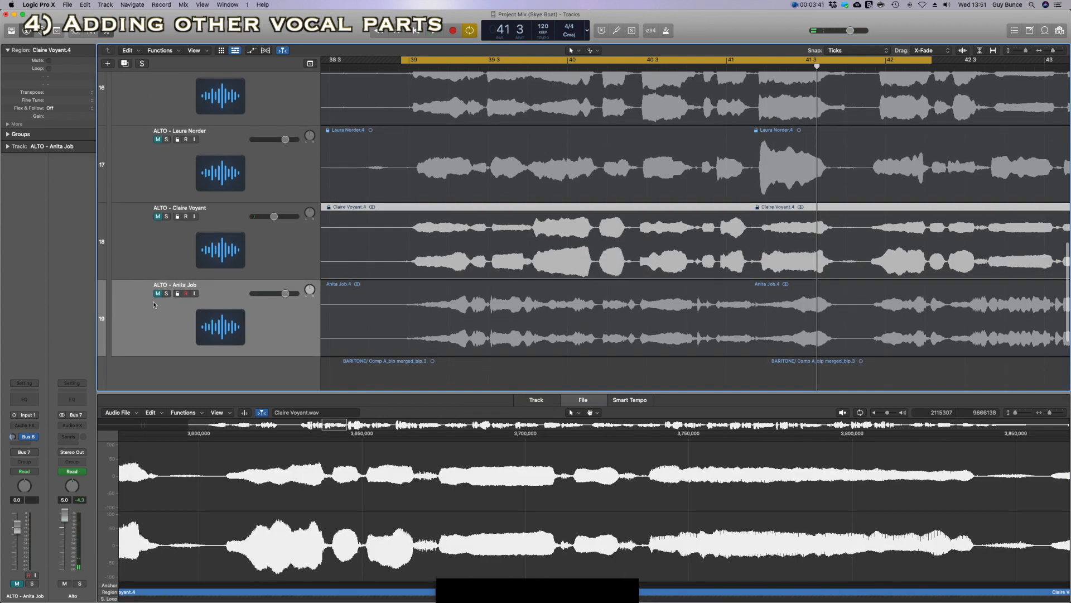
left_click(159, 294)
key("space")
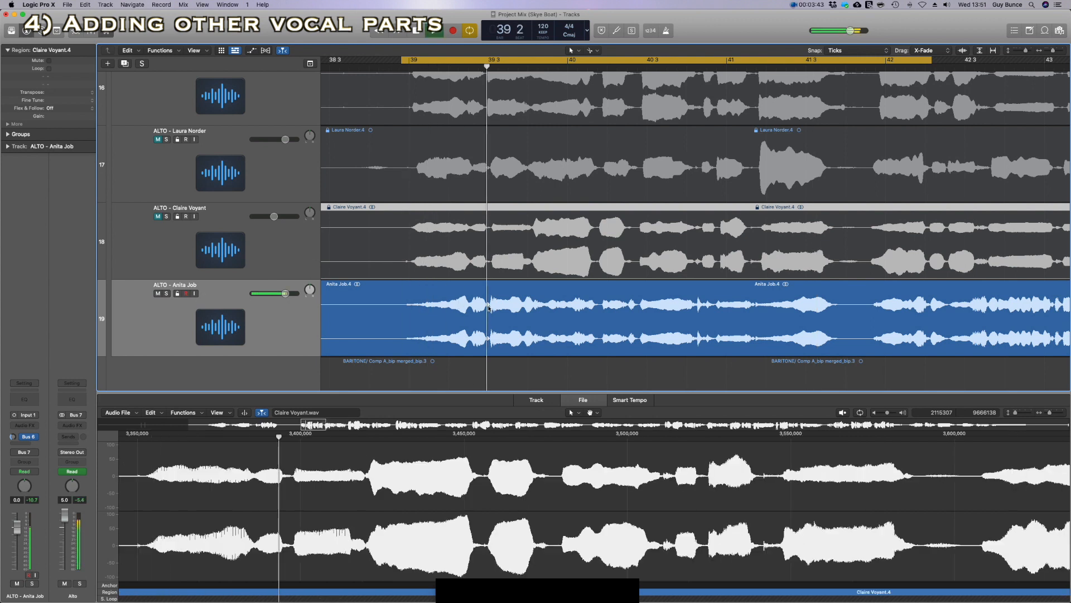
key("space")
left_click_drag(626, 319, 622, 319)
key("space")
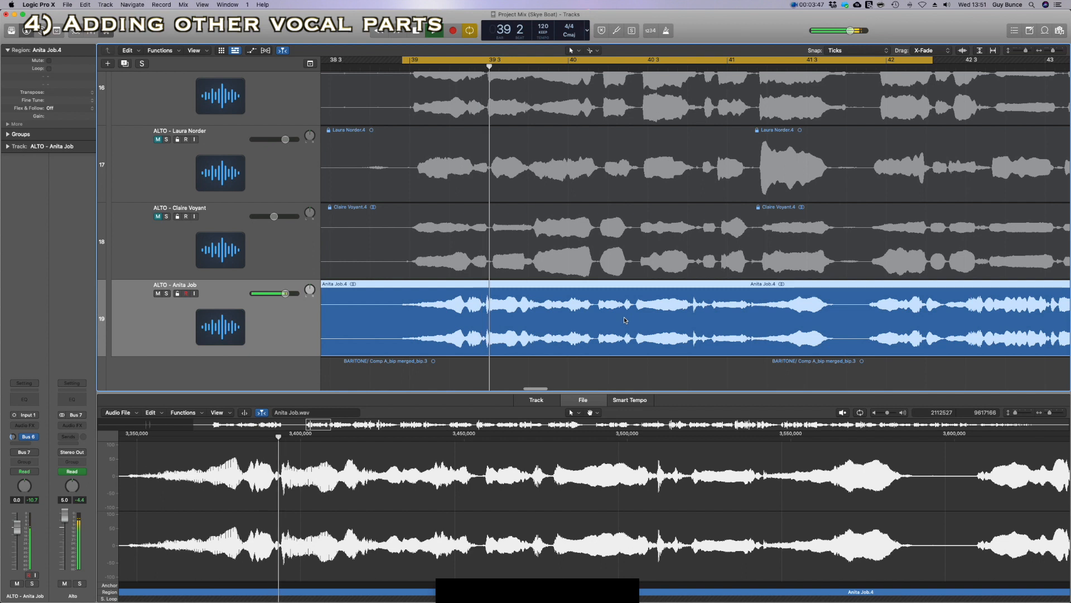
left_click_drag(626, 320, 626, 321)
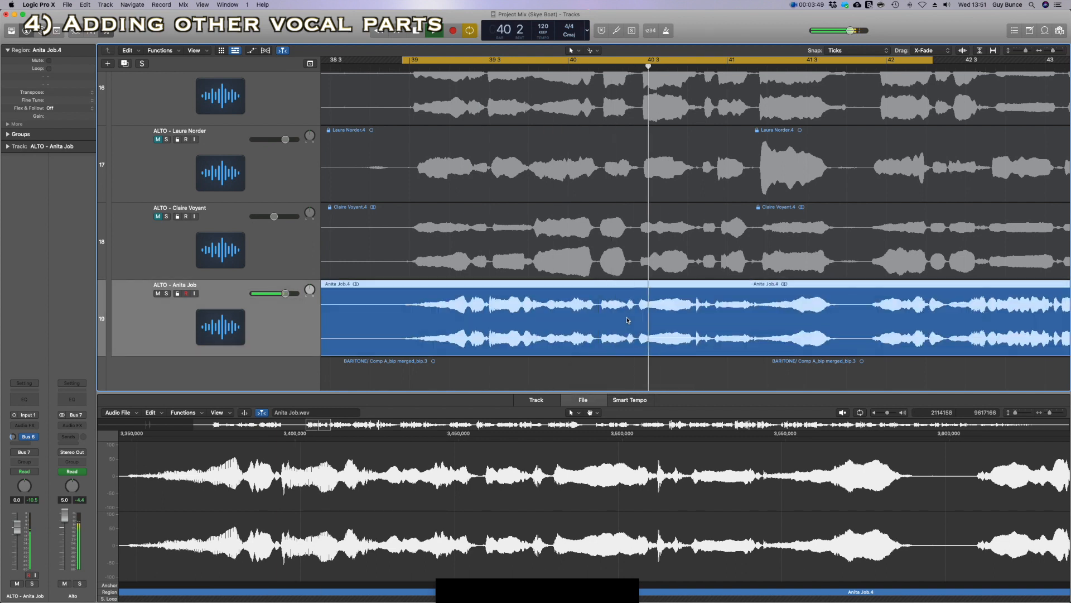
Lock the SMPTE position of track 19's region and mute the track.
key("space")
right_click(623, 313)
left_click(181, 299)
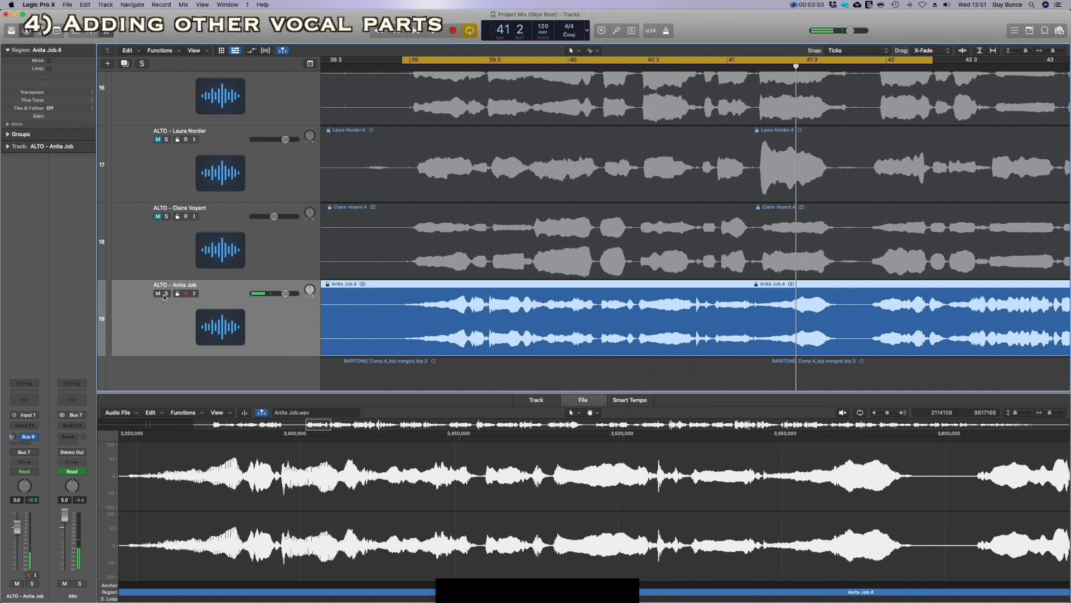
left_click(157, 294)
scroll(433, 293, "up", 5)
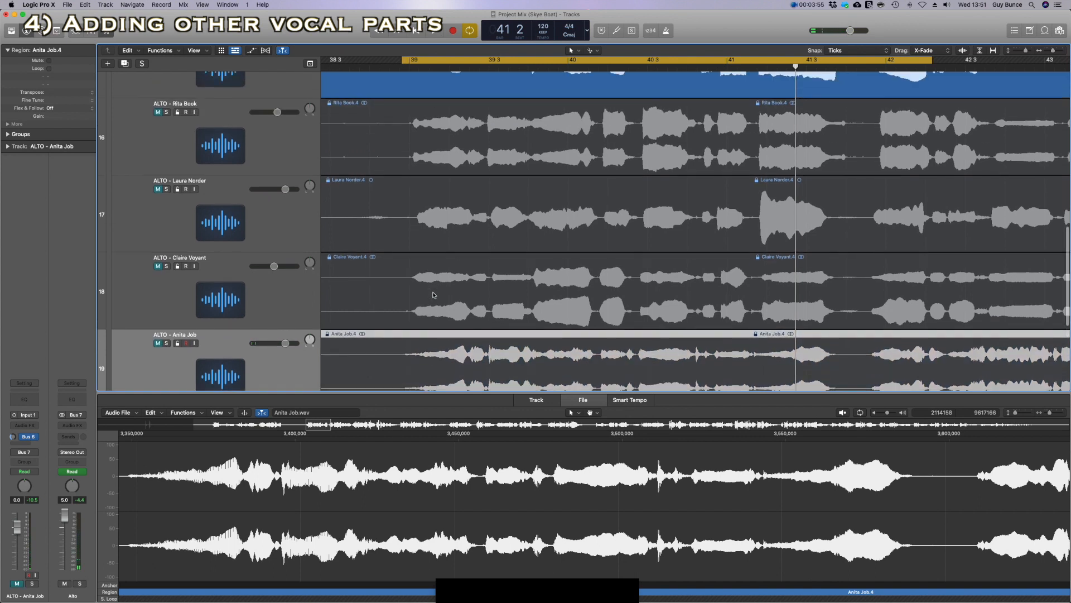
Reduce the track height in the arrangement, mute the Alto stack and collapse it.
scroll(433, 293, "up", 4)
left_click(114, 226)
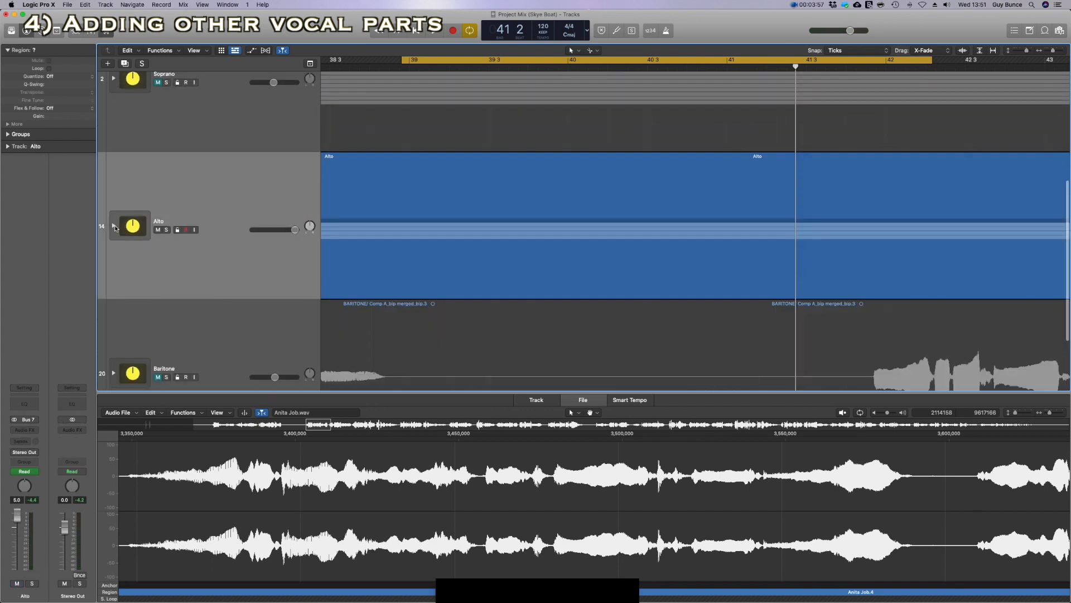
left_click(113, 226)
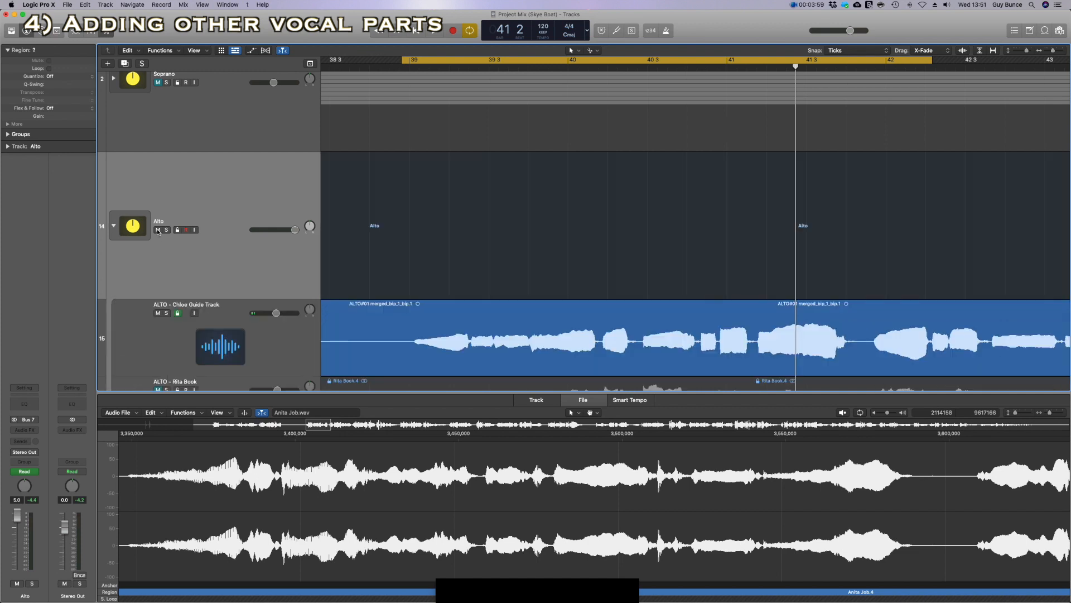
left_click_drag(1027, 51, 1022, 51)
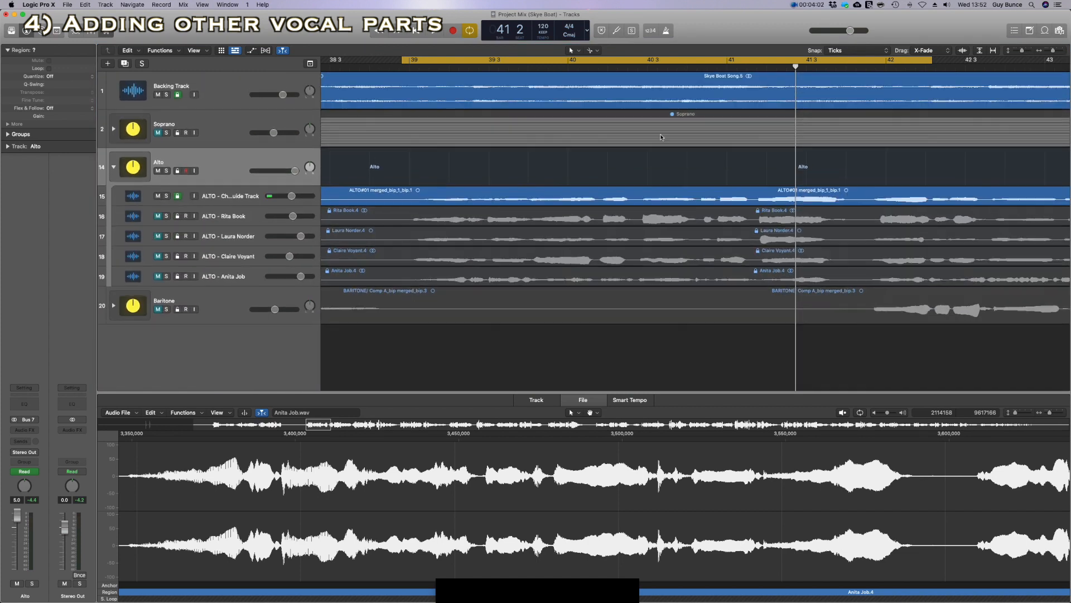
left_click(158, 197)
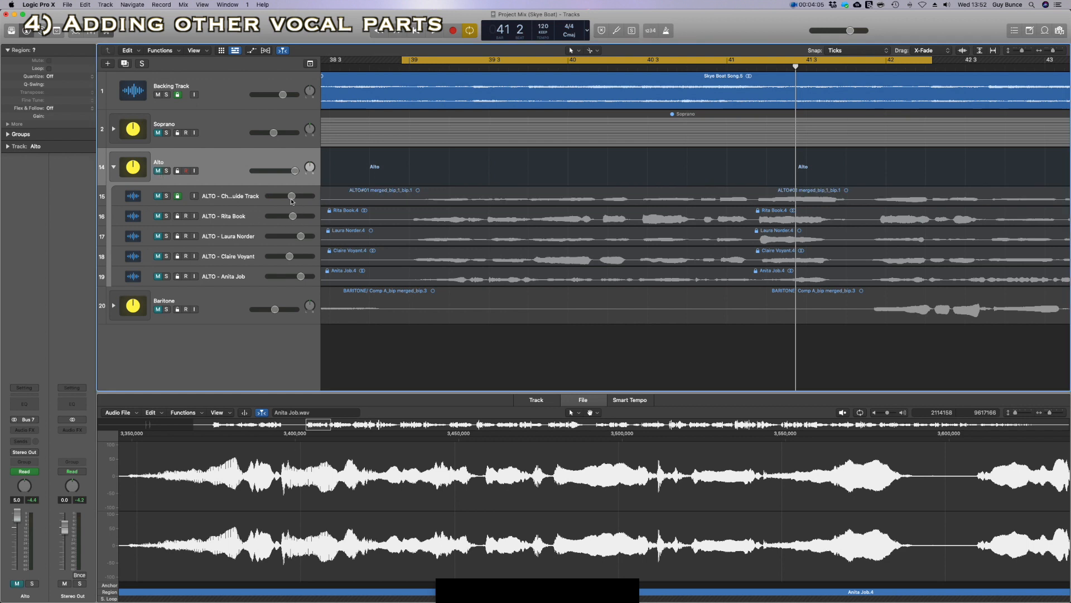
left_click(114, 168)
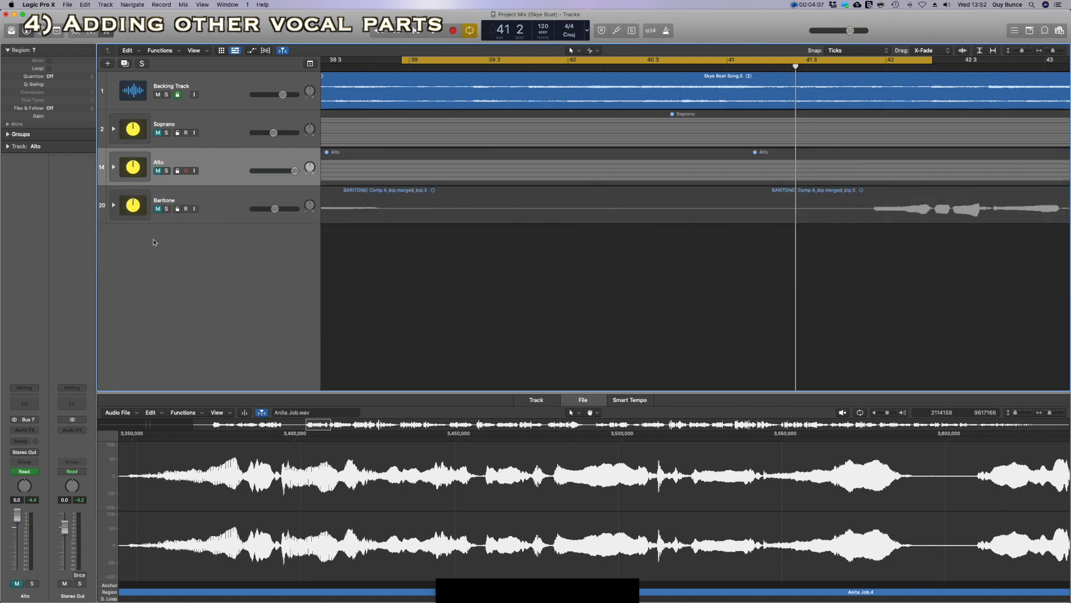
Expand the Baritone stack, return to the start of the backing track, and open the Baritone recordings folder in Finder.
left_click(115, 205)
scroll(496, 201, "left", 15)
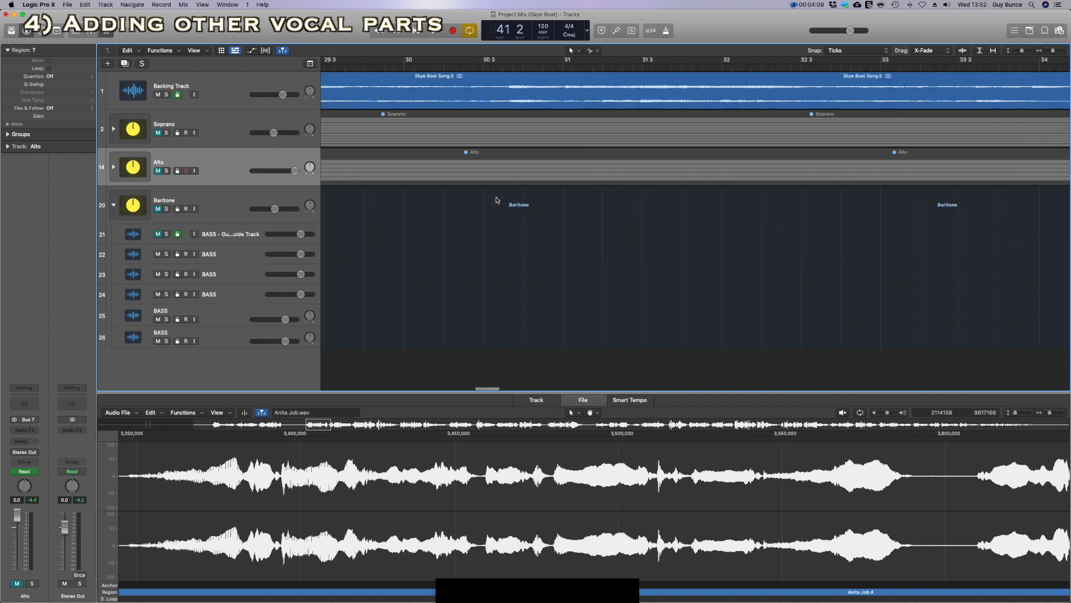
scroll(496, 200, "left", 8)
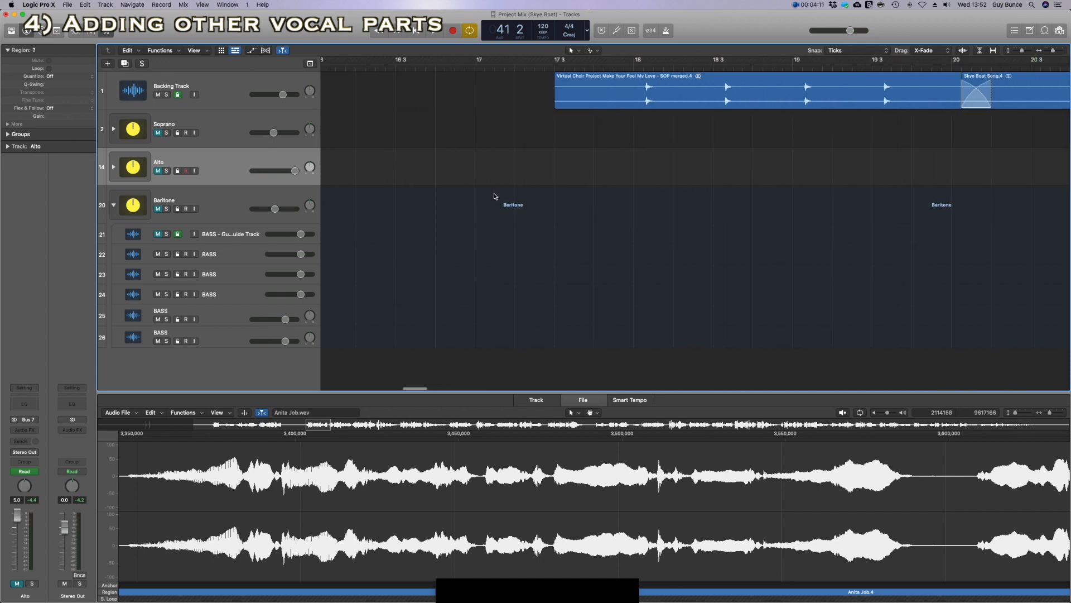
scroll(494, 197, "left", 1)
key("super+Tab")
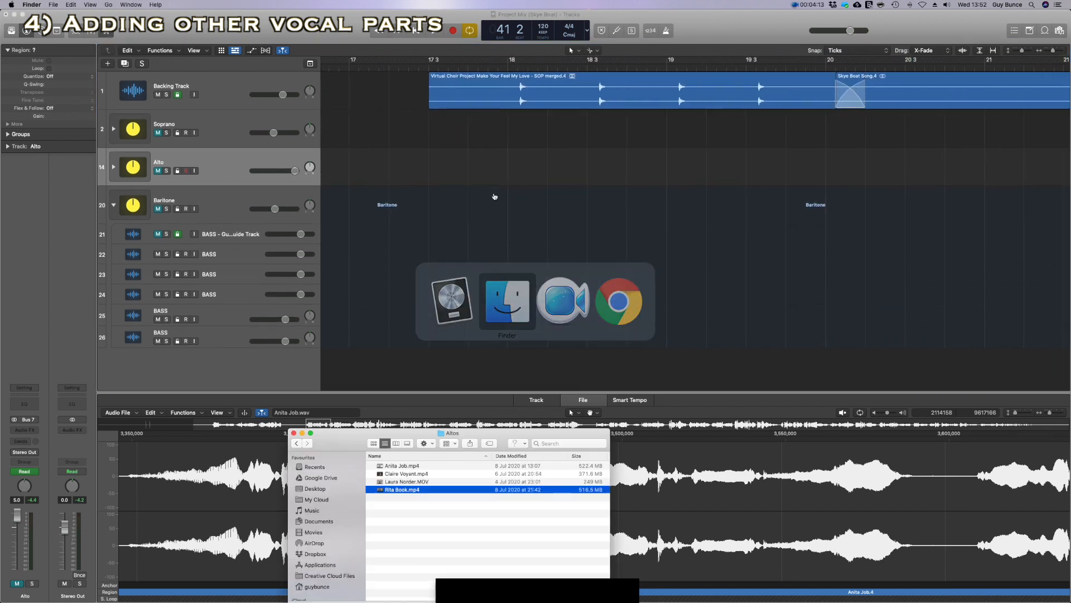
left_click(297, 443)
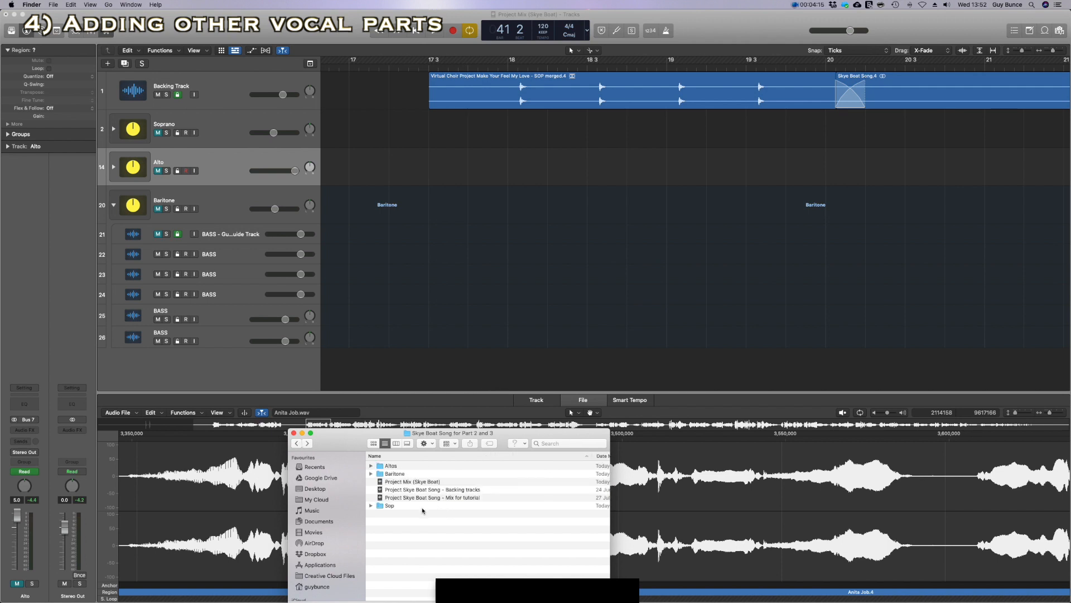
double_click(395, 474)
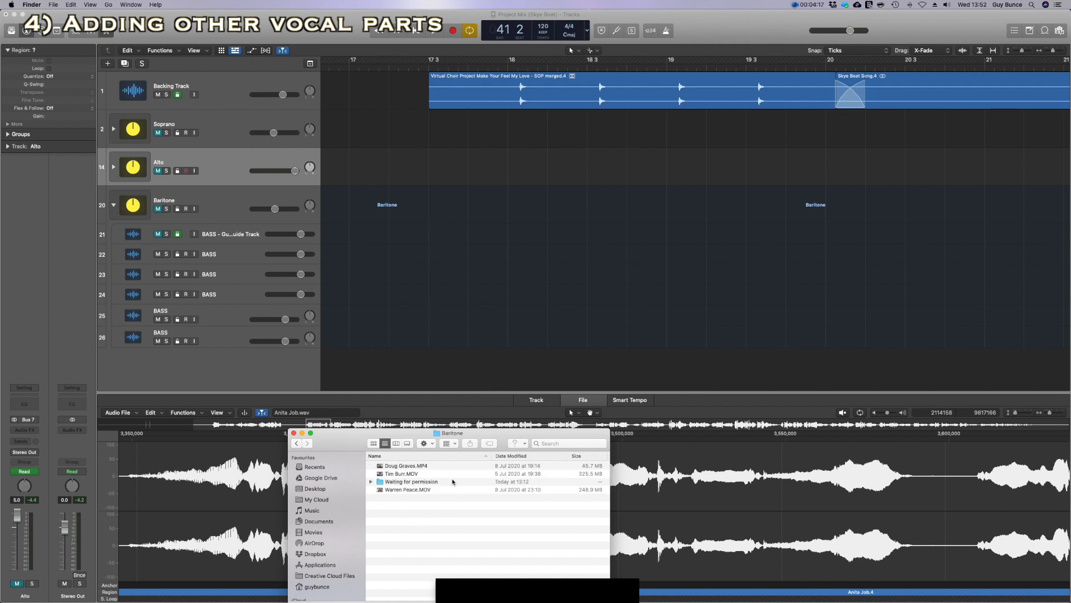
Import the three baritone video recordings from Finder into the project, extracting only their audio tracks.
left_click(402, 466)
left_click_drag(394, 465, 467, 254)
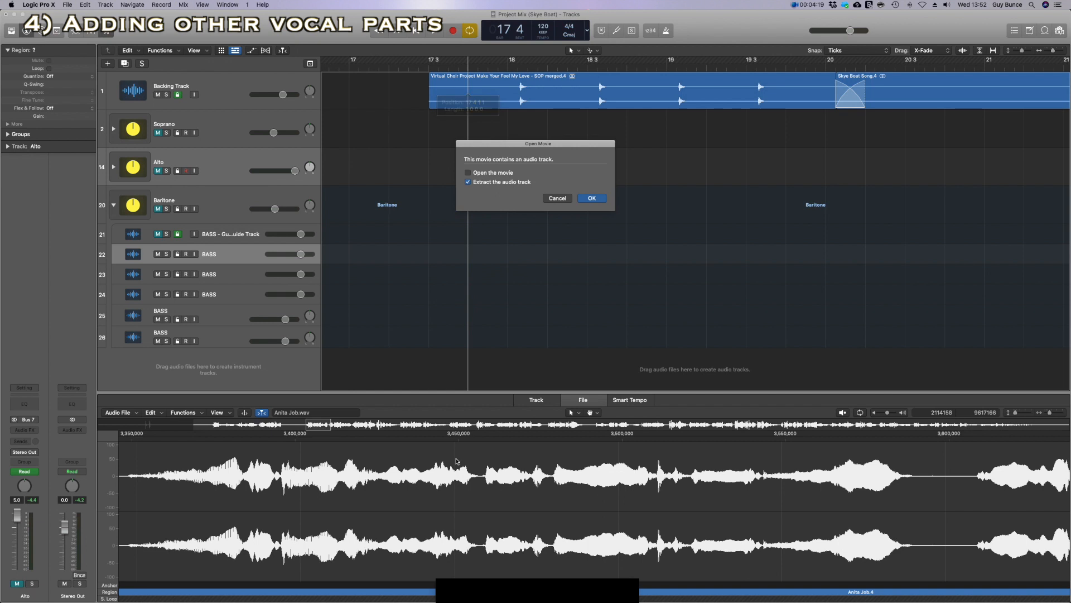
key("Return")
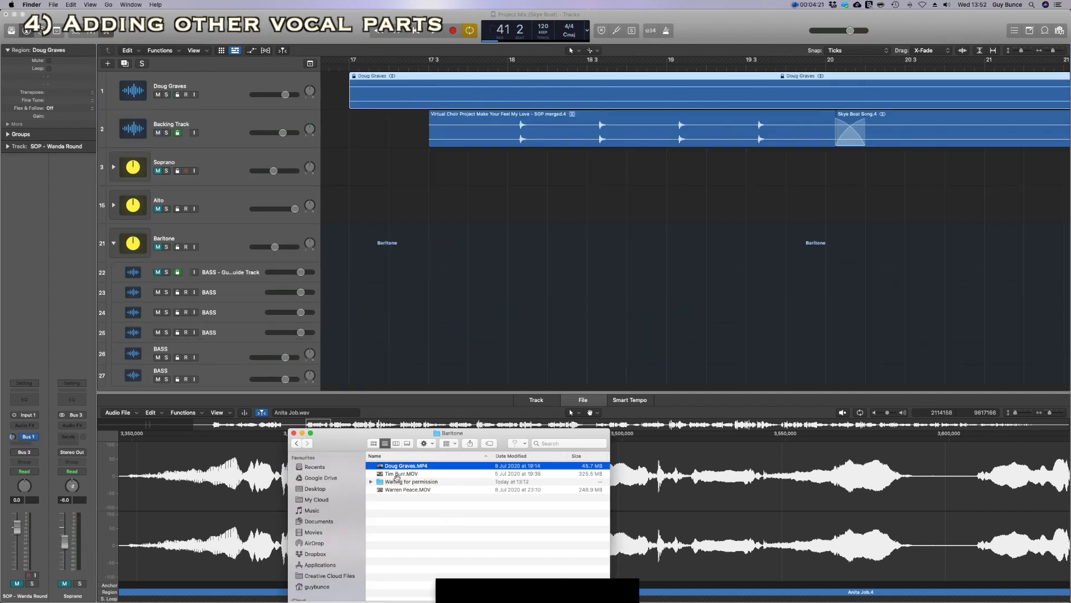
left_click(398, 479)
left_click_drag(405, 470, 443, 353)
left_click(592, 199)
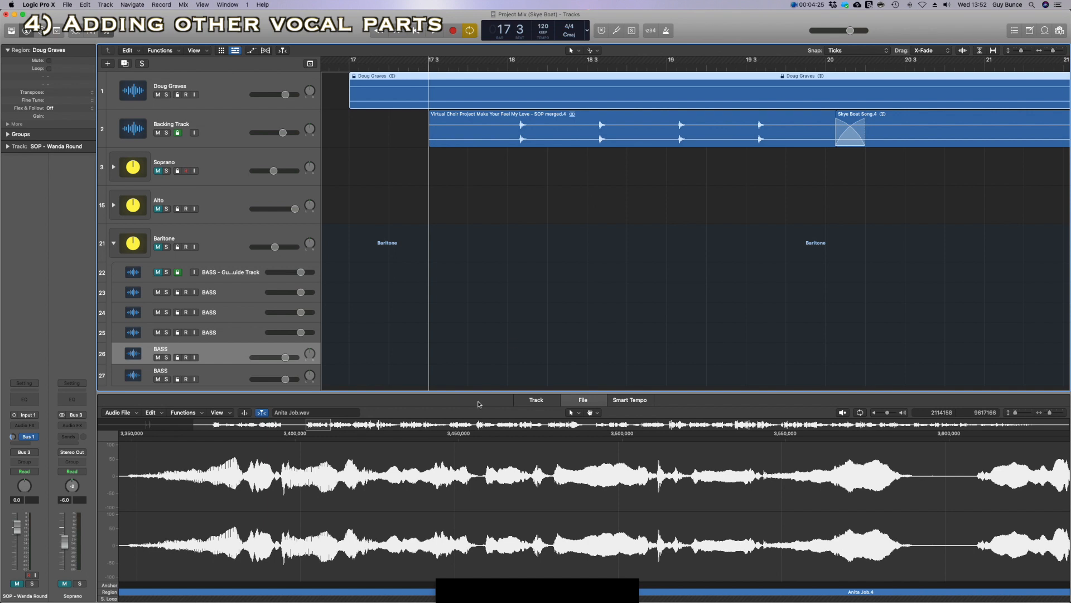
key("super+Tab")
left_click(392, 490)
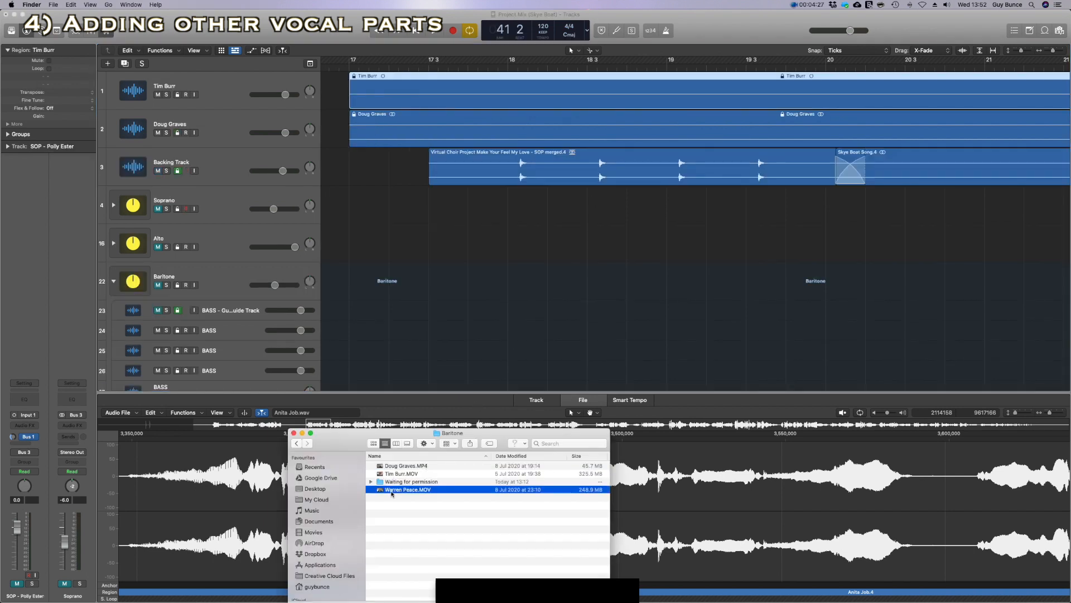
left_click_drag(433, 367, 434, 369)
left_click(592, 199)
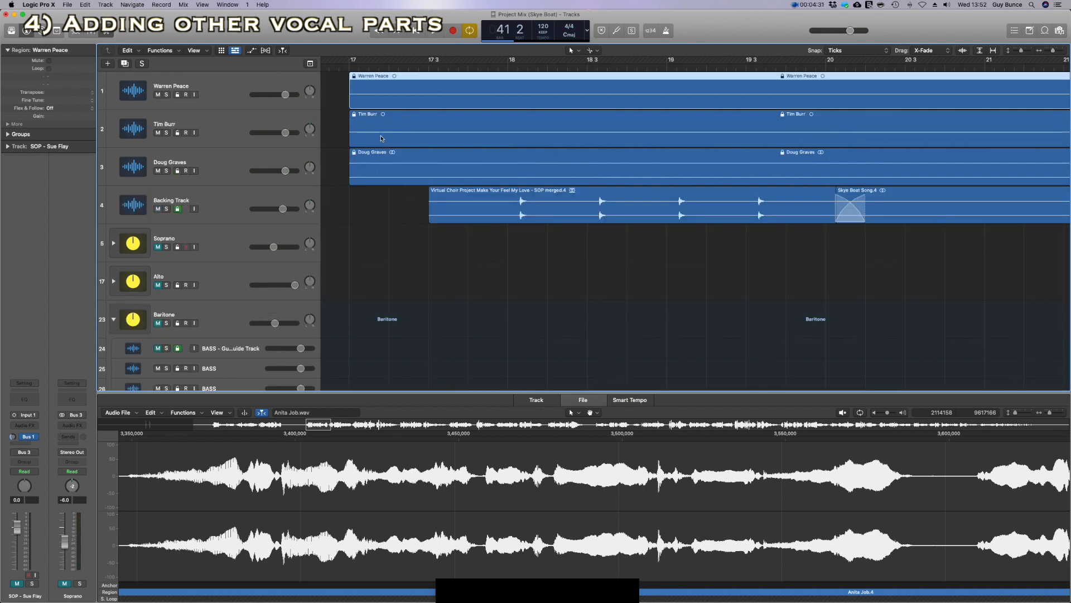
Move the three imported regions onto the first tracks below the baritone guide and delete the emptied import tracks.
left_click_drag(345, 91, 378, 180)
left_click_drag(379, 82, 378, 369)
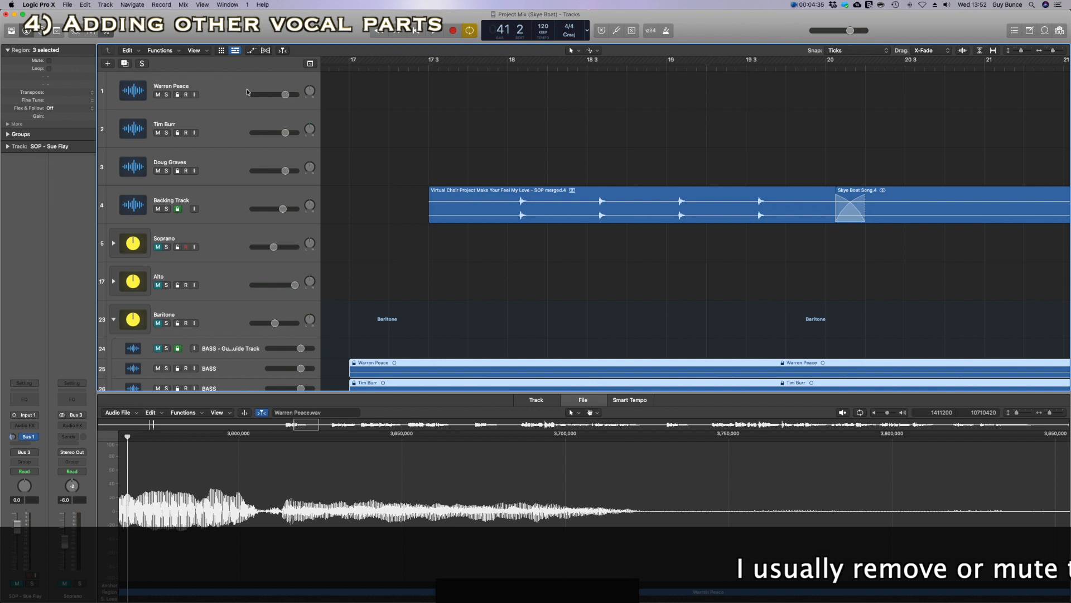
left_click(213, 86)
key("super+BackSpace")
key("super+BackSpace")
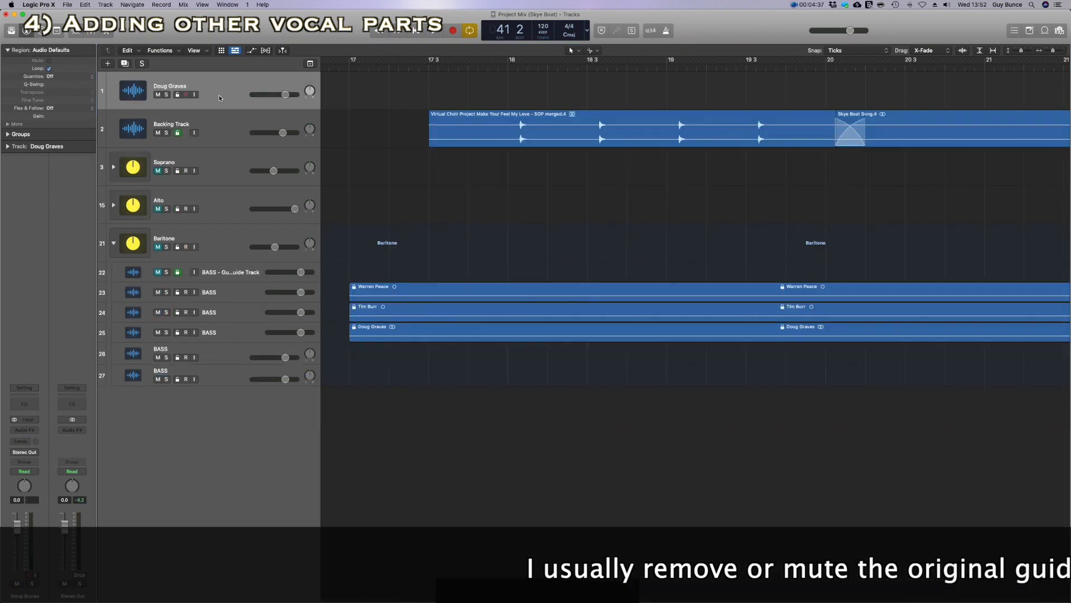
key("super+BackSpace")
Cut the three baritone regions just before their sync claps and delete the leading sections.
scroll(502, 240, "right", 10)
scroll(547, 257, "right", 7)
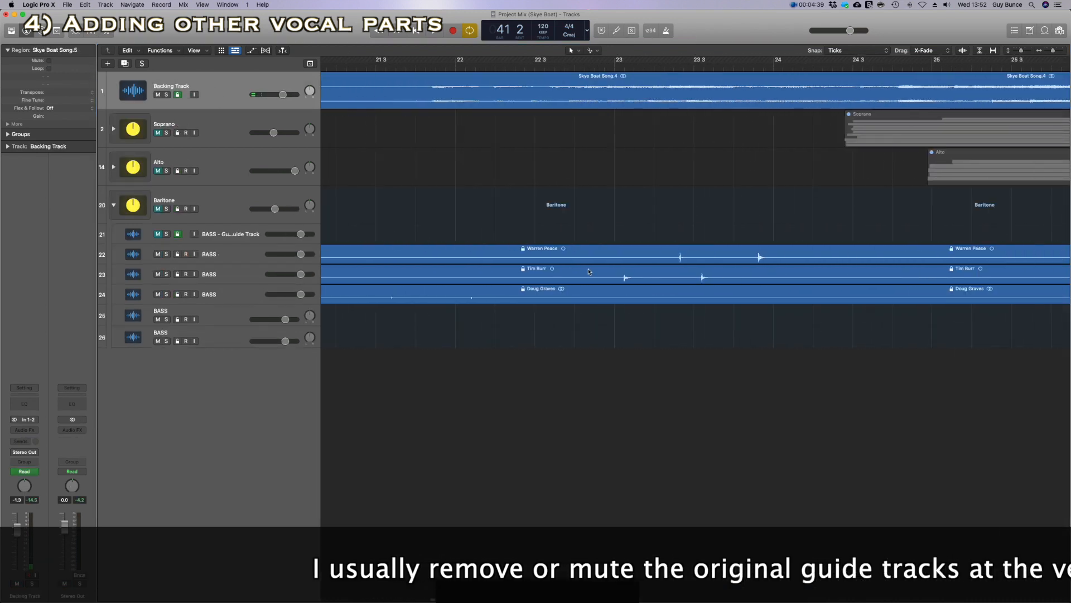
left_click(376, 296)
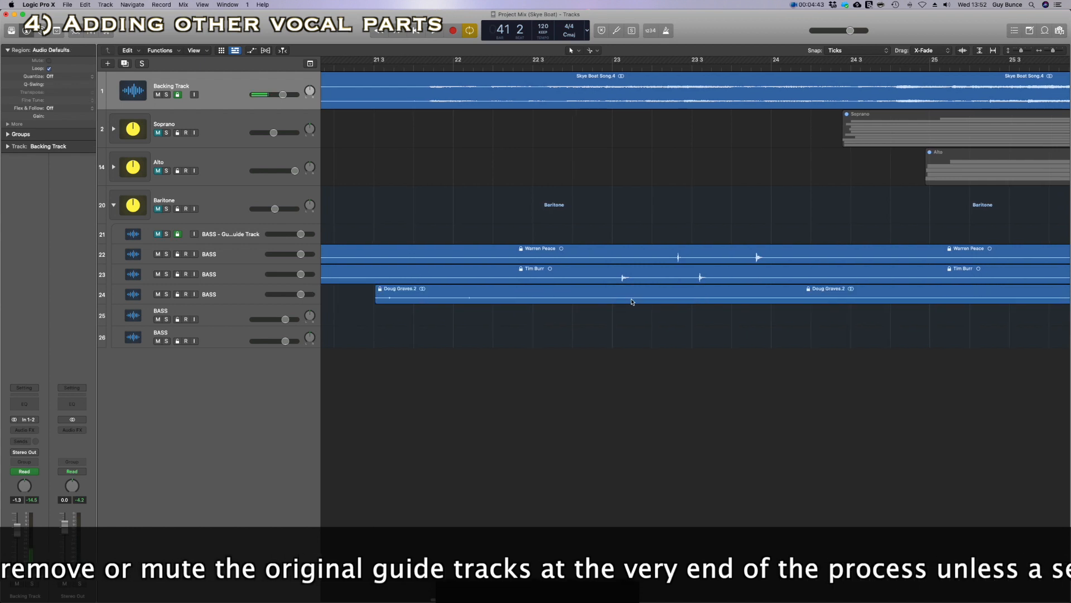
left_click(595, 280, "super")
left_click(587, 256, "super")
left_click_drag(564, 228, 566, 270)
key("BackSpace")
Unlock the SMPTE position of the three trimmed baritone regions and move them earlier together to about bar 18.3.
left_click_drag(637, 236, 641, 293)
right_click(642, 293)
left_click(654, 302)
left_click_drag(647, 216, 435, 256)
scroll(453, 253, "left", 8)
left_click_drag(681, 231, 676, 319)
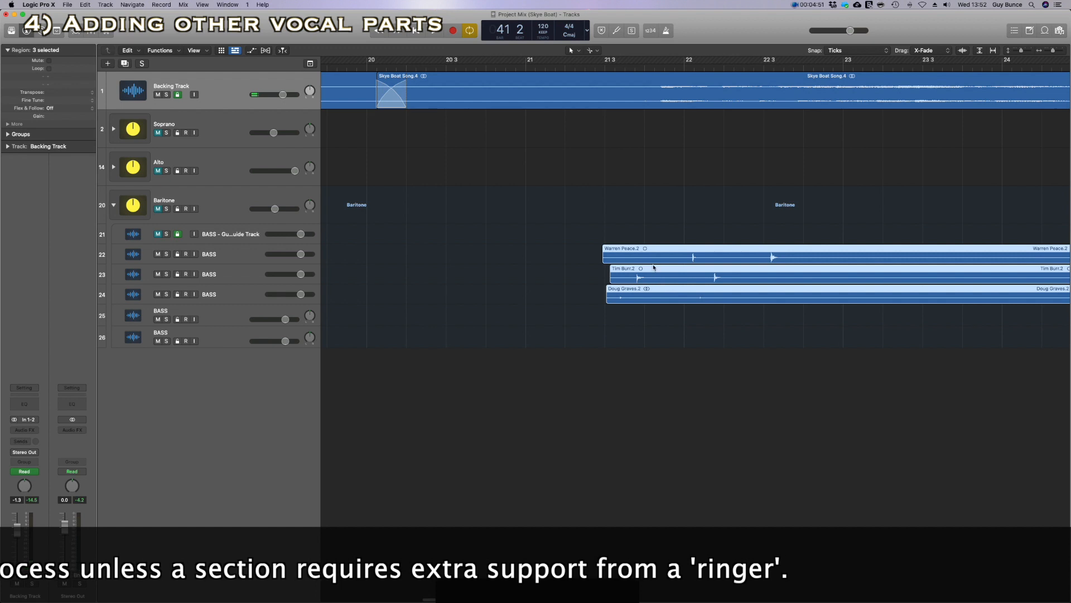
left_click_drag(651, 253, 443, 258)
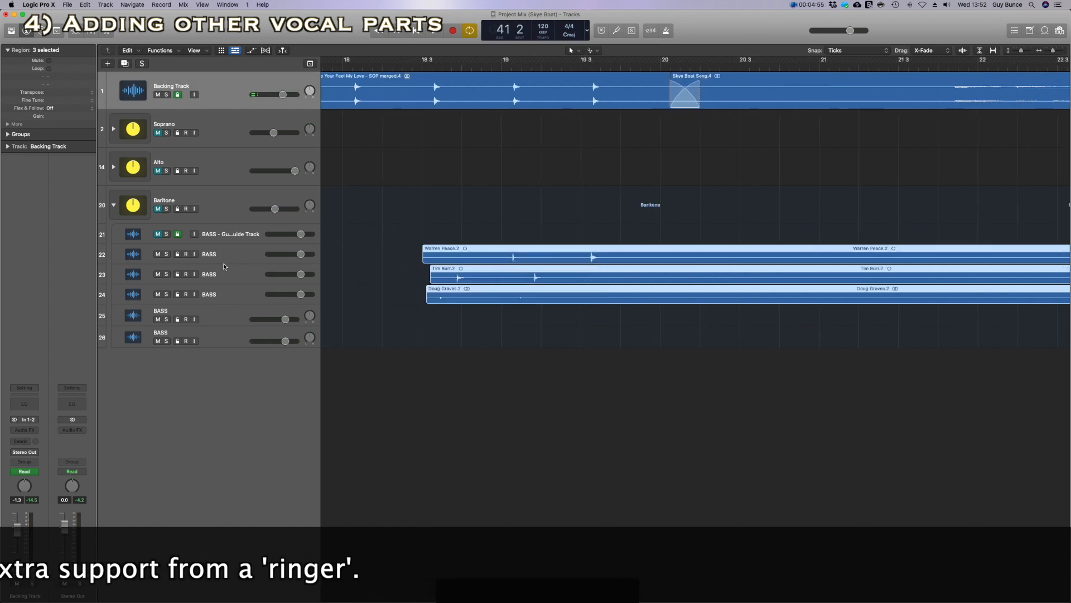
Rename the baritone guide and the three recording tracks with the prefix BAR followed by each singer's name.
double_click(210, 234)
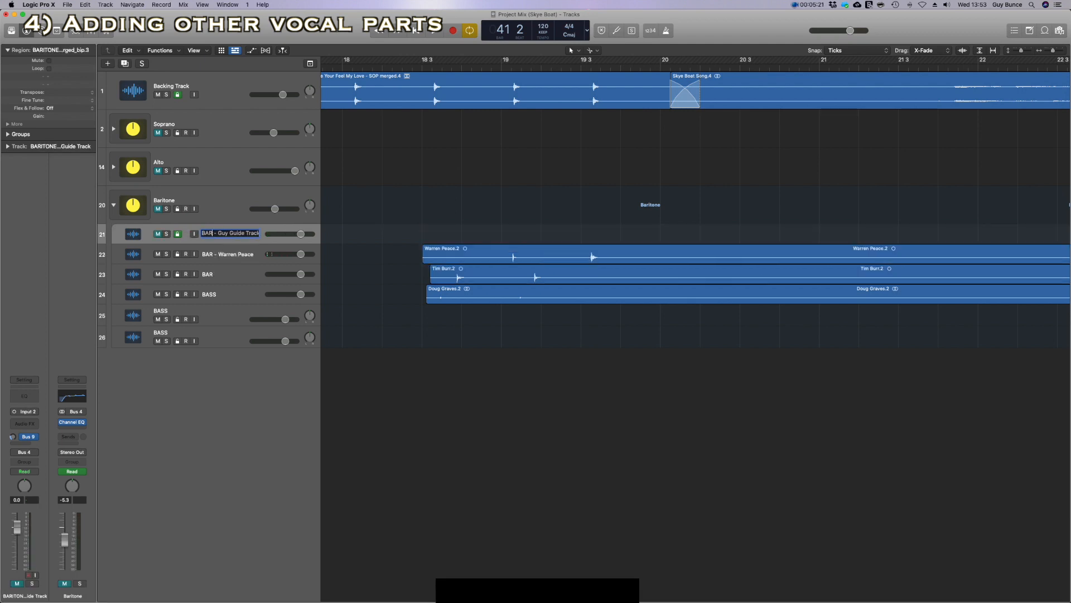
double_click(210, 294)
type("B")
Delete the two unused BASS tracks at the end of the Baritone stack.
left_click(226, 316)
key("Delete")
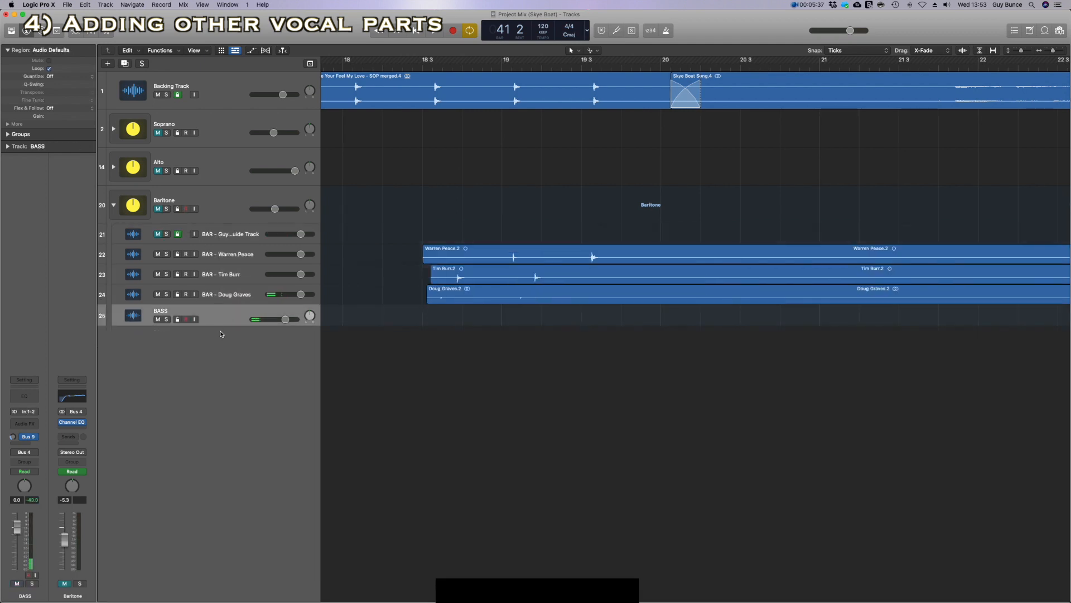
key("super+BackSpace")
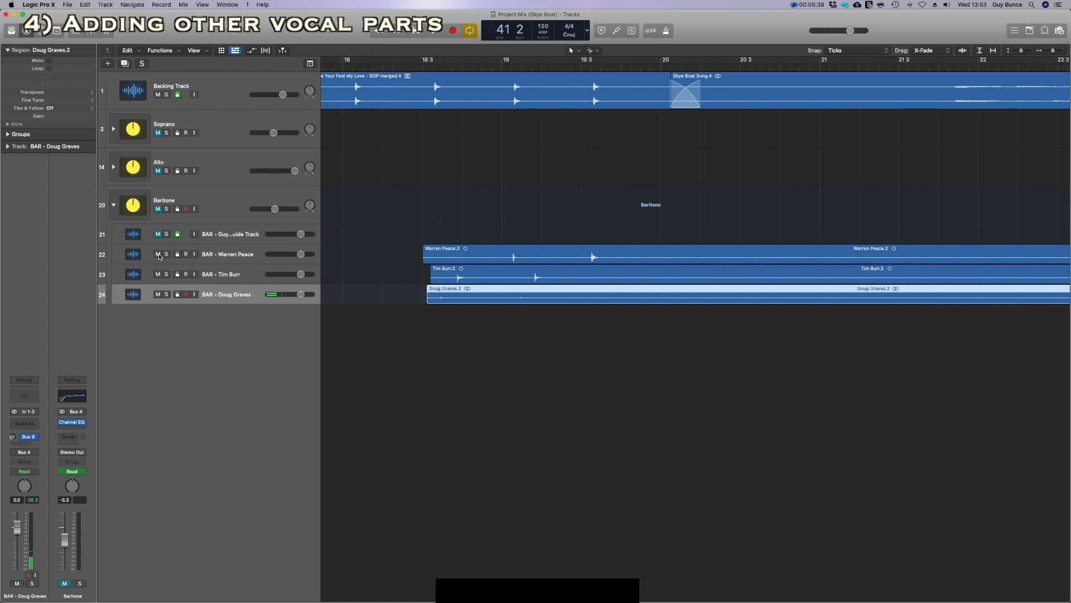
Mute the three baritone recordings, unmute track 22 to play its claps against the backing clicks, and mute it again.
left_click_drag(159, 254, 160, 295)
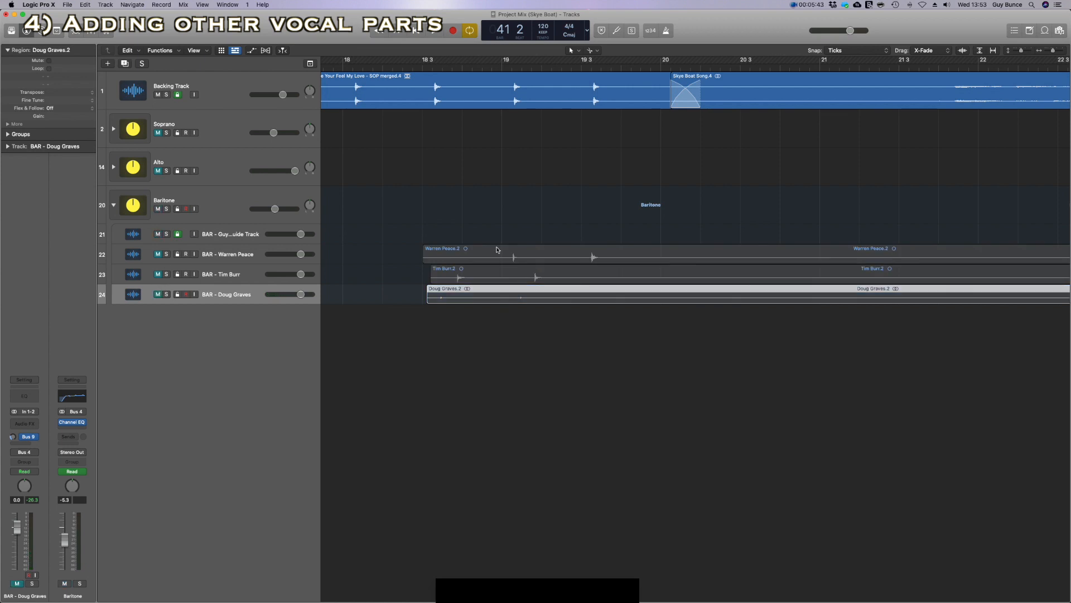
left_click(157, 255)
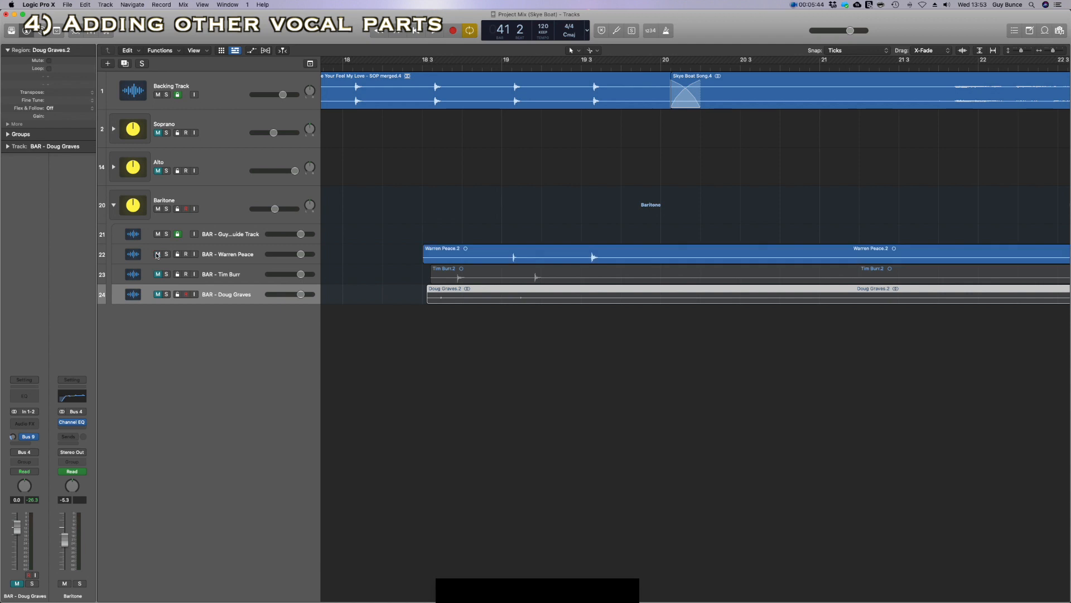
left_click(540, 258)
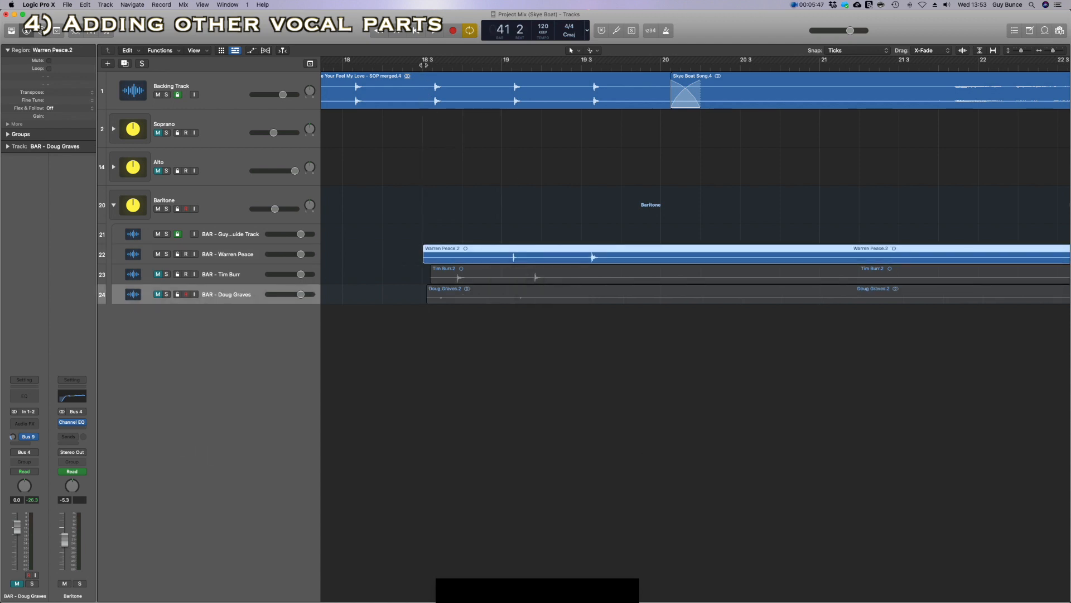
key("space")
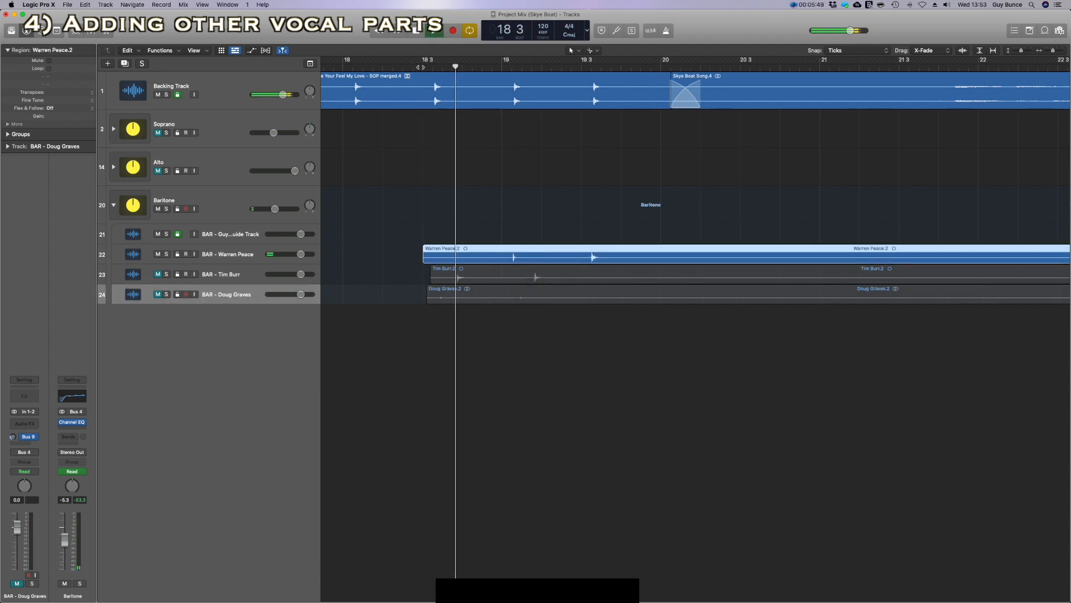
left_click(158, 254)
Move the regions on tracks 23 and 24 later to align their claps with the backing clicks, raising track 24's volume to 6.0 dB.
left_click_drag(503, 276, 559, 276)
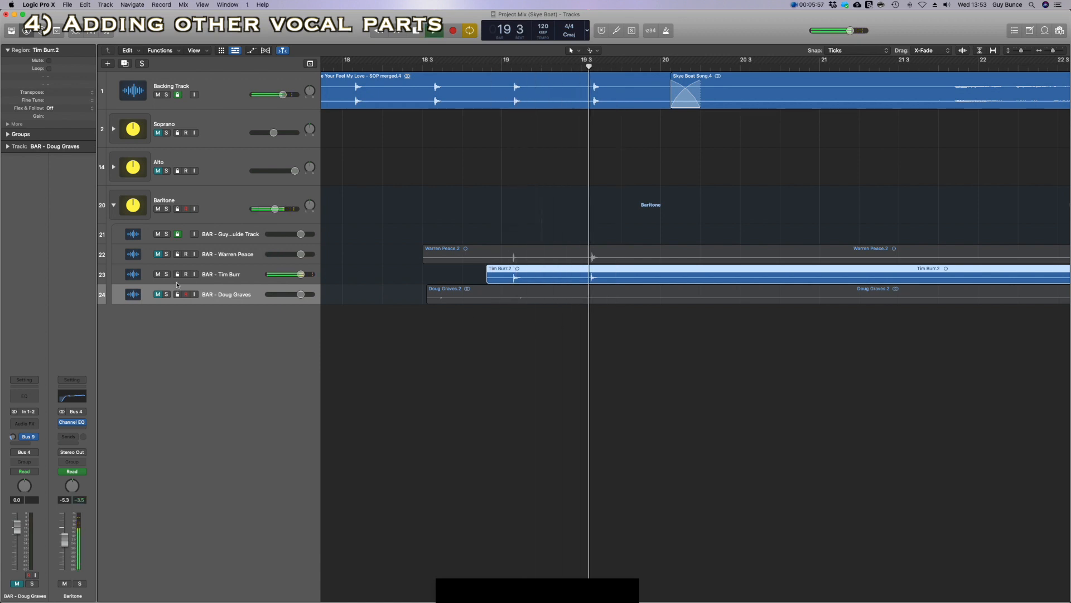
key("space")
left_click(157, 274)
left_click_drag(549, 297, 621, 299)
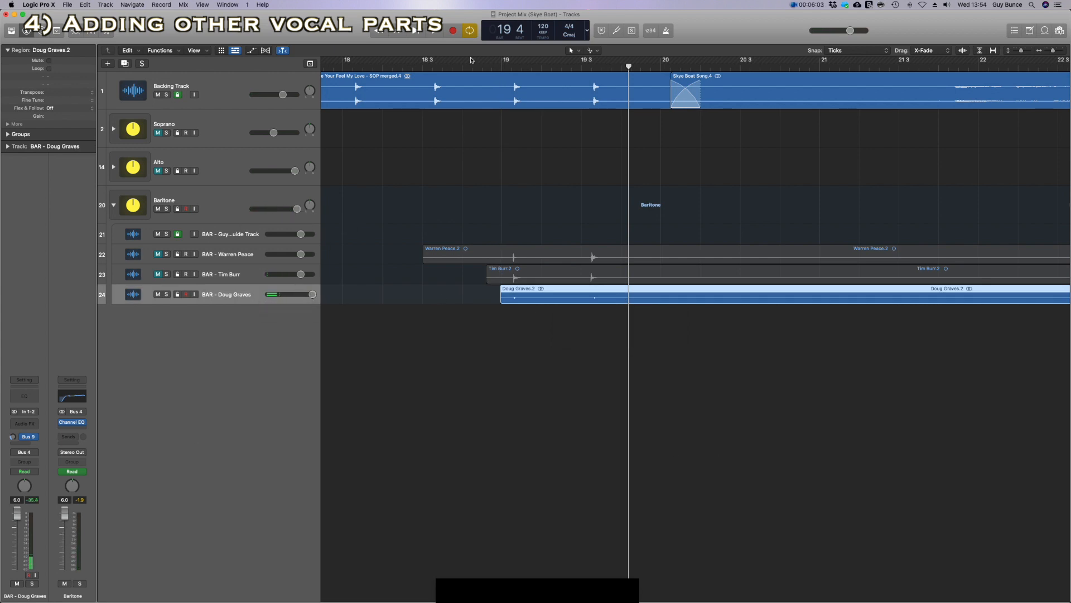
key("space")
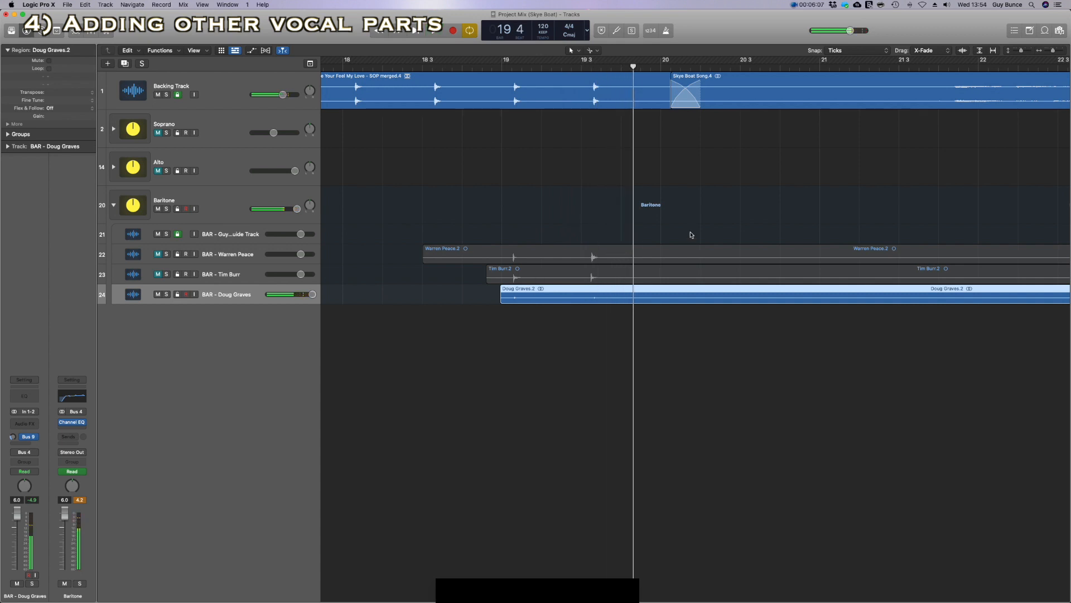
Cut all three baritone regions shortly before bar 24.3 and delete the clap sections ahead of the cut.
scroll(692, 235, "right", 15)
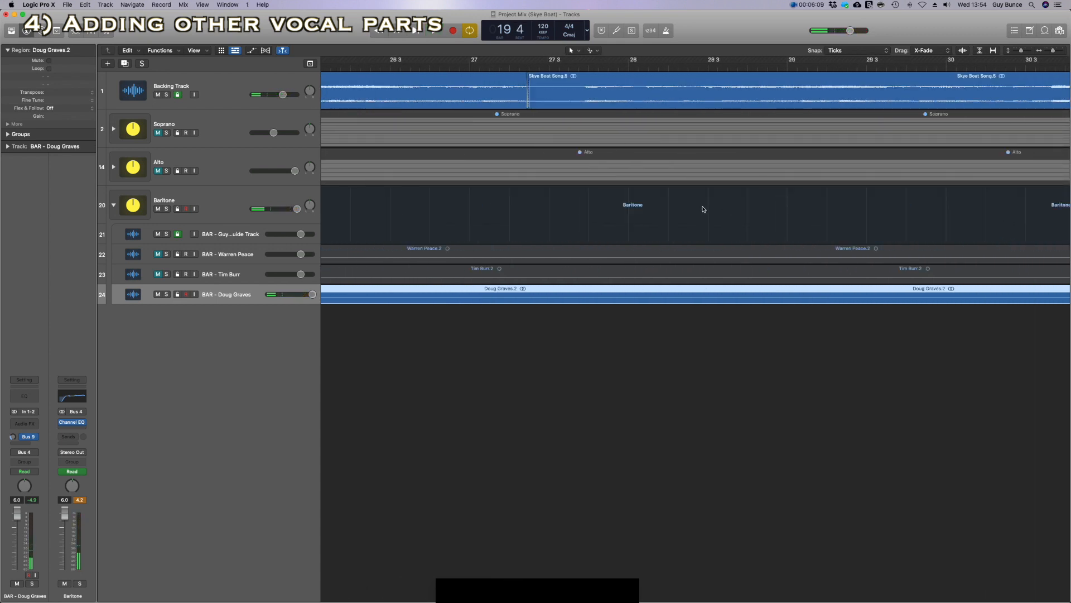
scroll(697, 210, "left", 6)
left_click_drag(638, 220, 637, 337)
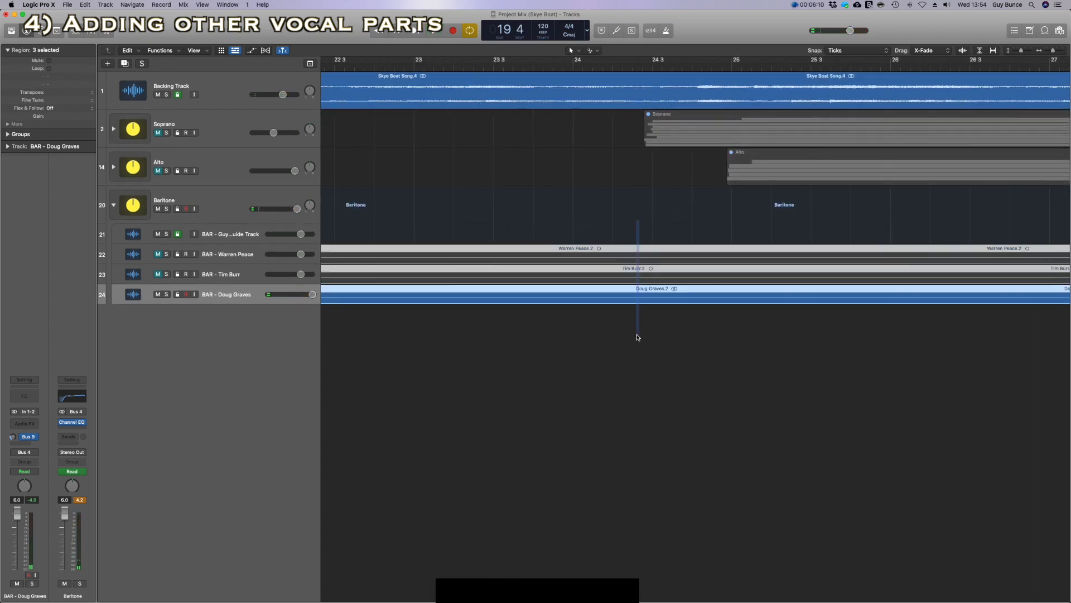
left_click(629, 254)
key("Delete")
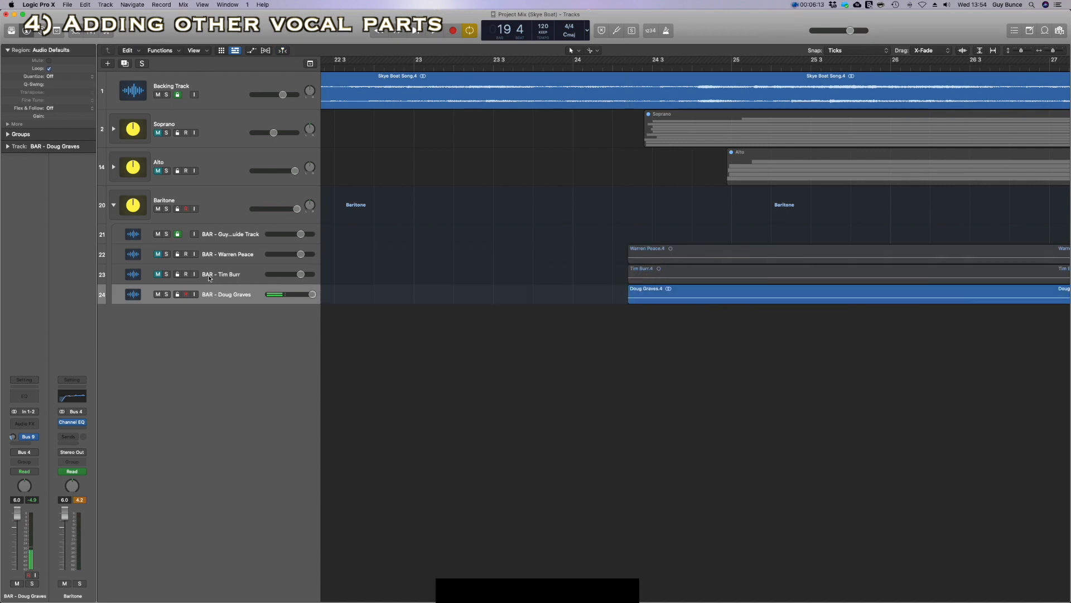
Unmute the recordings on tracks 22 and 23 and normalize the audio files on tracks 22, 23 and 24.
left_click_drag(156, 254, 159, 280)
double_click(728, 260)
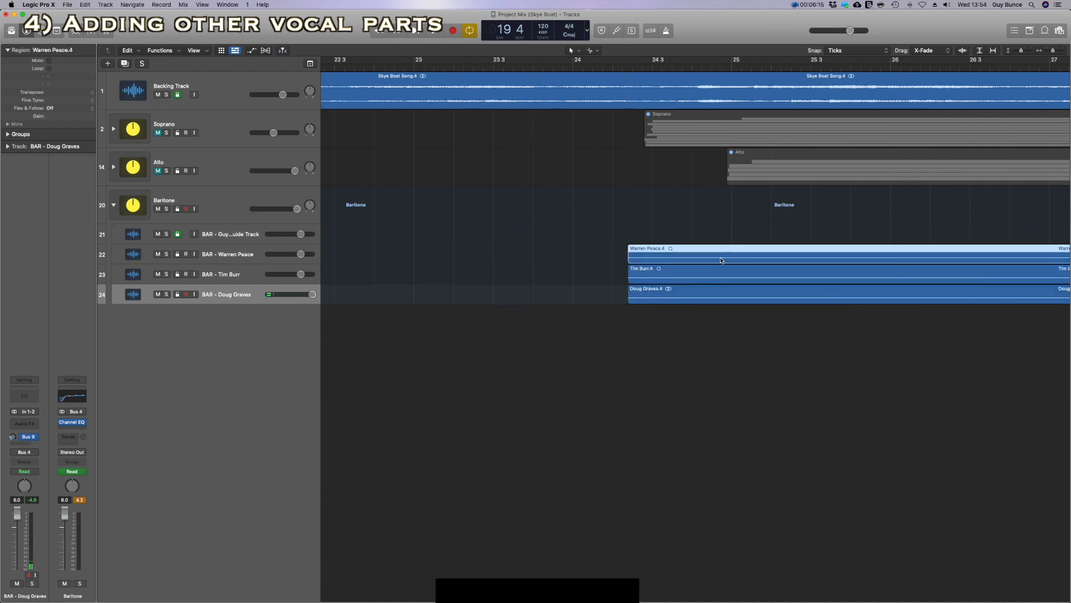
left_click(537, 400)
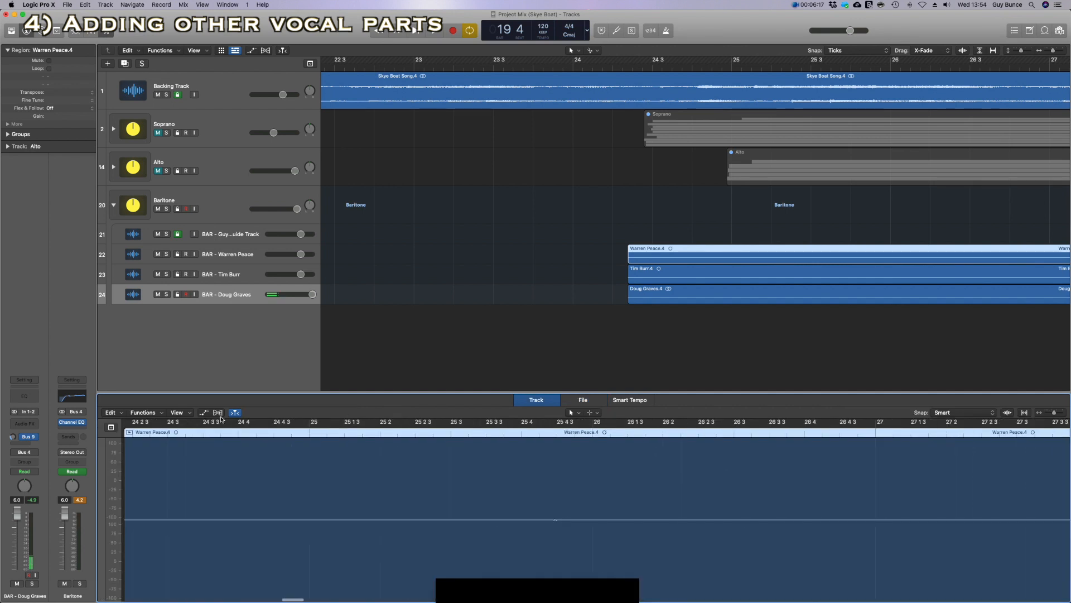
left_click(583, 400)
left_click(199, 413)
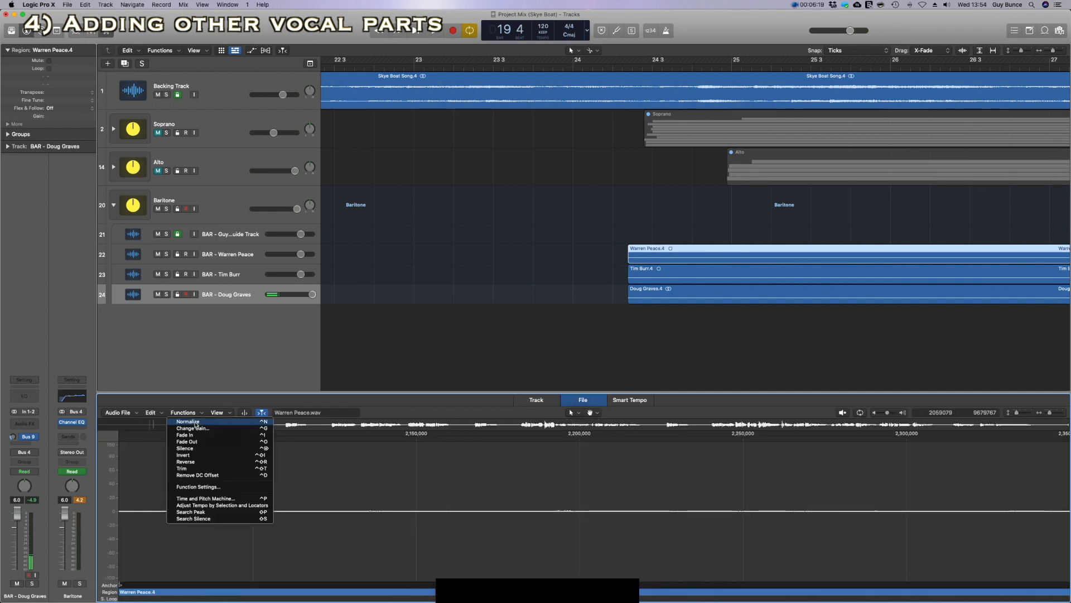
left_click(740, 276)
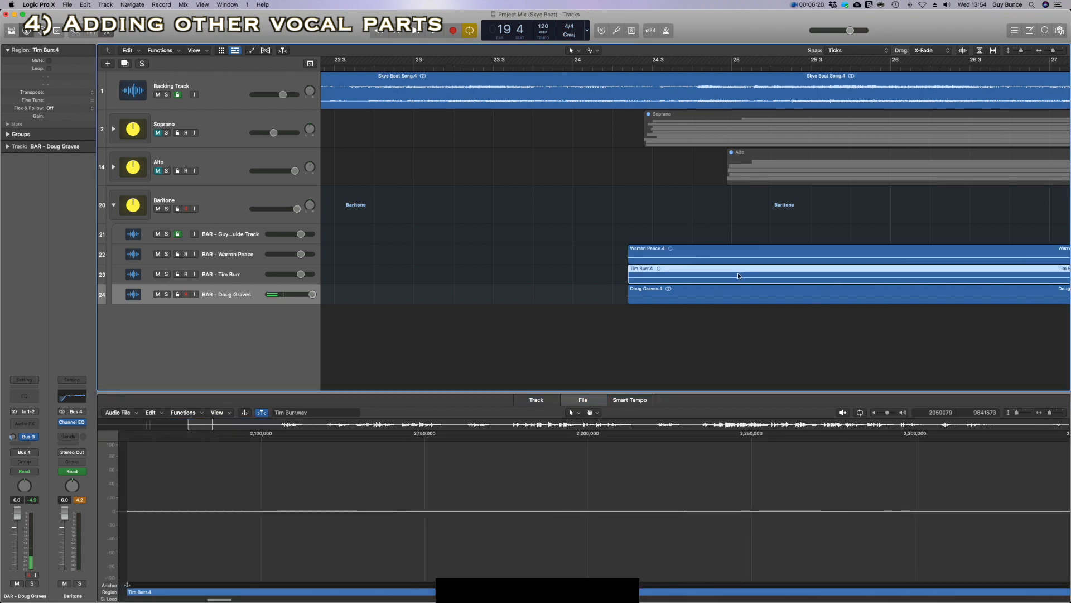
left_click(183, 413)
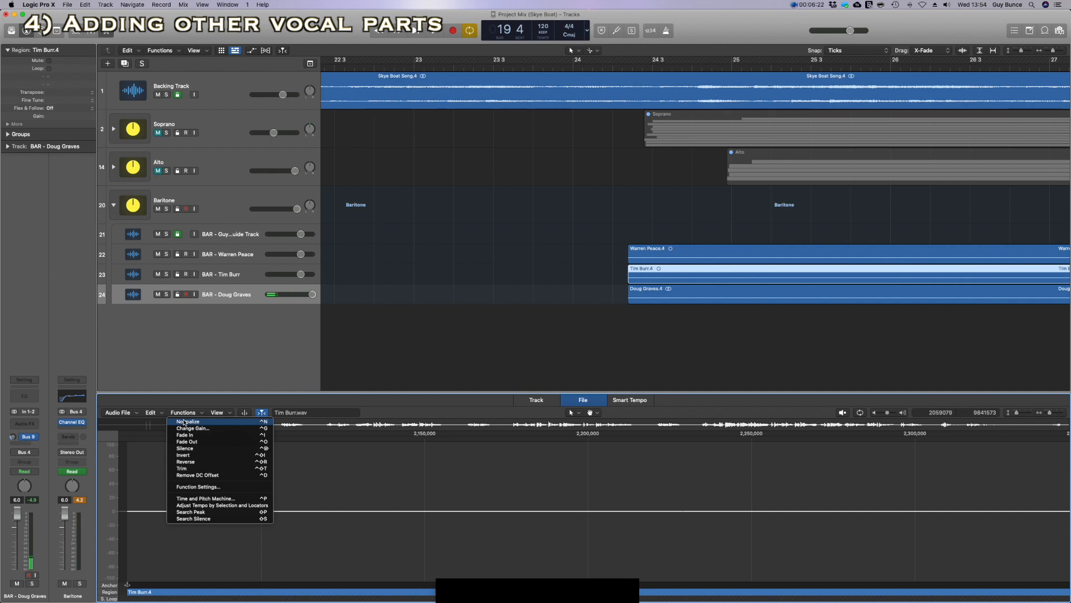
left_click(718, 293)
left_click(184, 412)
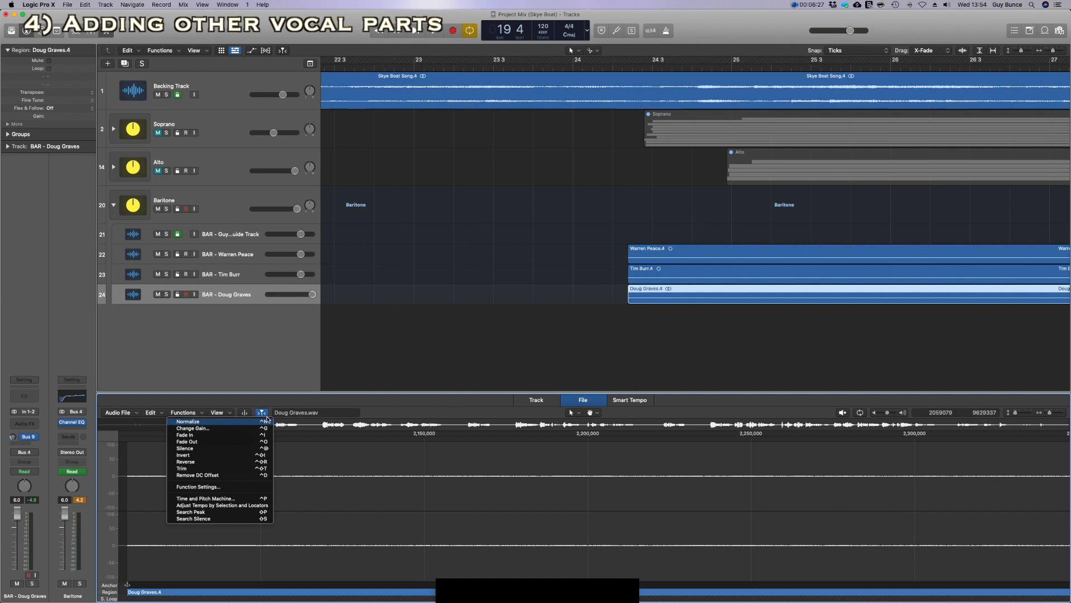
left_click(198, 422)
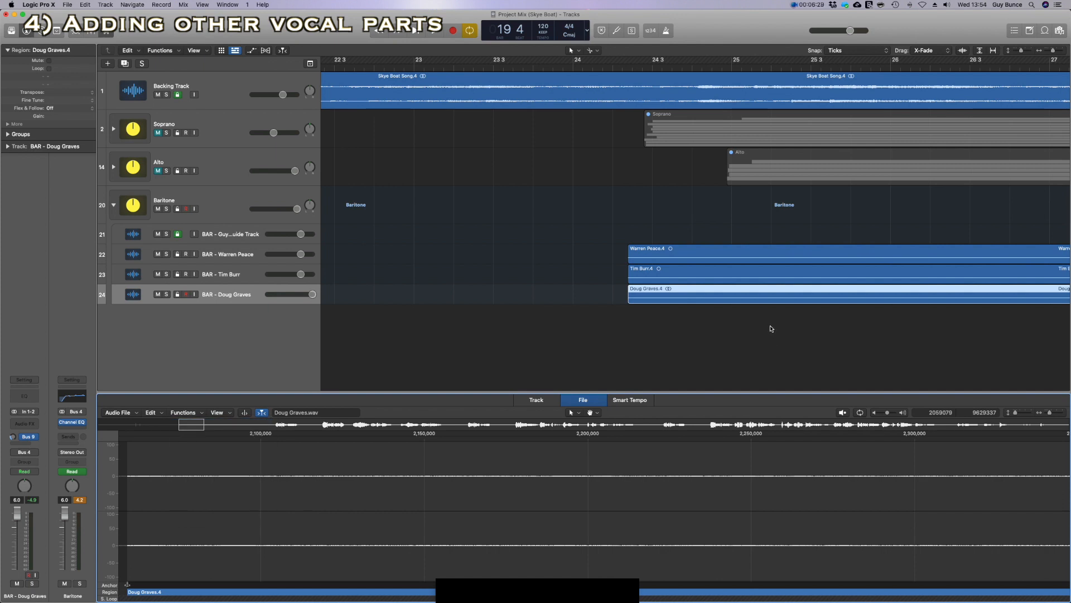
Mute the three baritone recordings and play the guide track in a cycle range from just before bar 36 to bar 39.
scroll(771, 328, "right", 10)
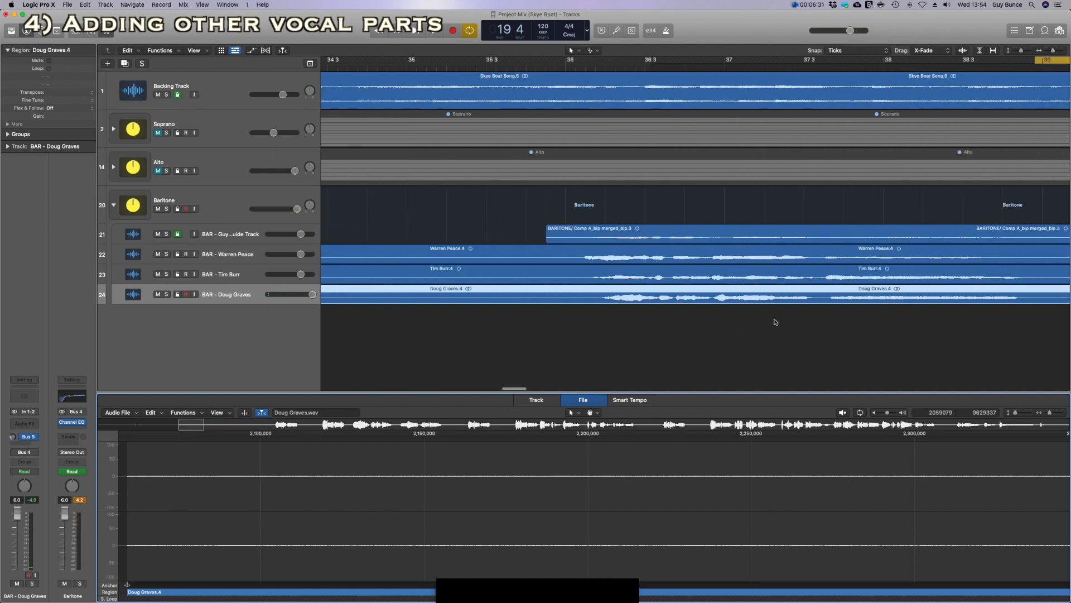
left_click_drag(158, 253, 158, 294)
left_click_drag(553, 67, 1044, 127)
key("space")
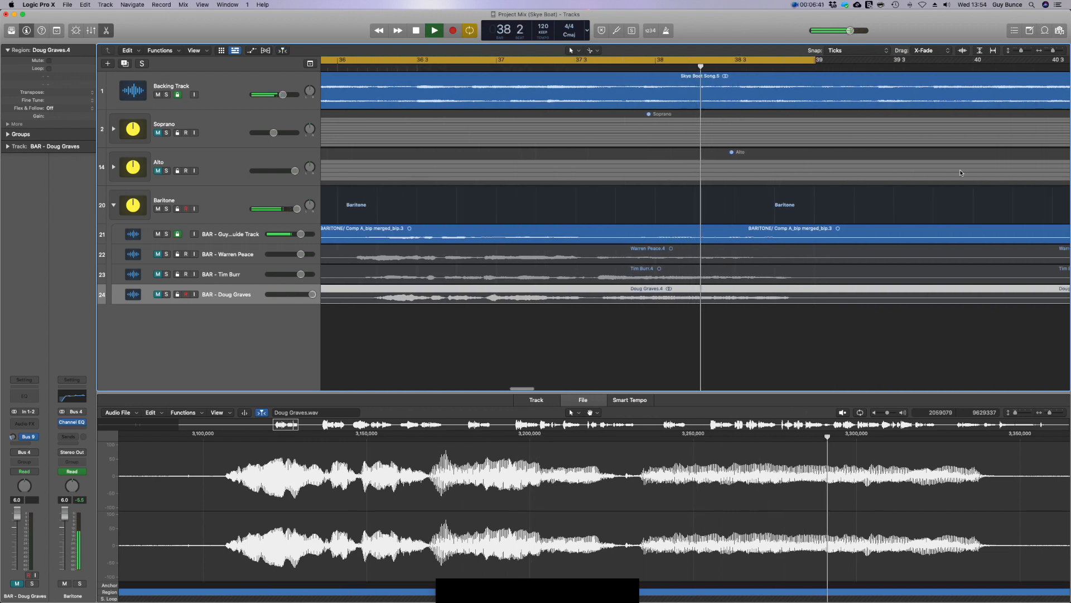
key("space")
Play the guide track's phrase at bar 42 and set the cycle range from just before bar 42 to bar 45.
scroll(957, 166, "right", 10)
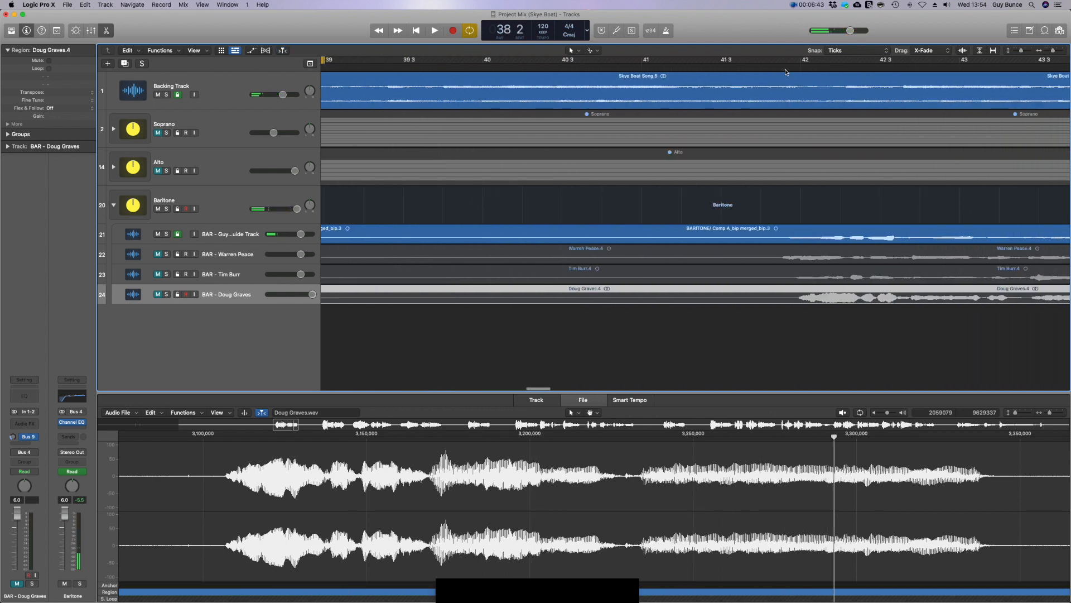
left_click(784, 67)
key("space")
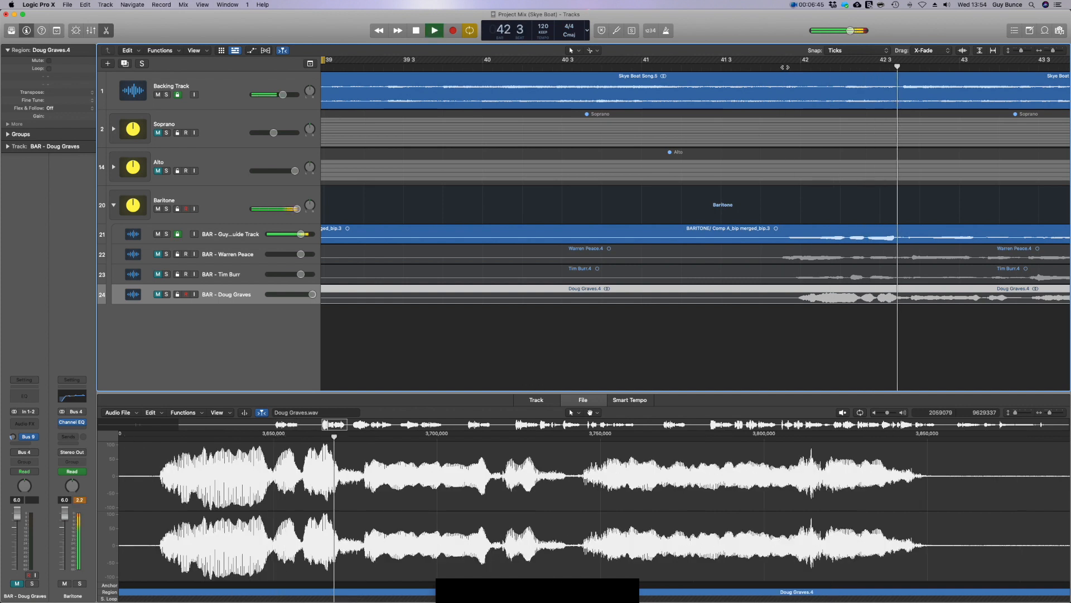
key("space")
left_click_drag(444, 60, 954, 59)
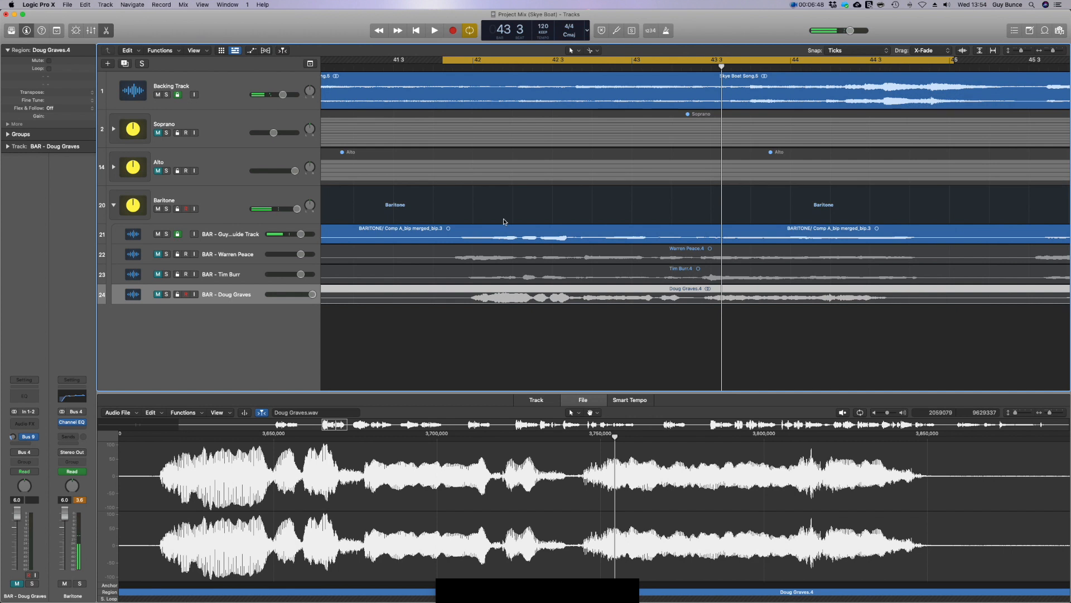
Unmute track 22, enlarge the track heights, and lower its volume to about -6.8 dB while playing it against the guide track.
left_click(158, 255)
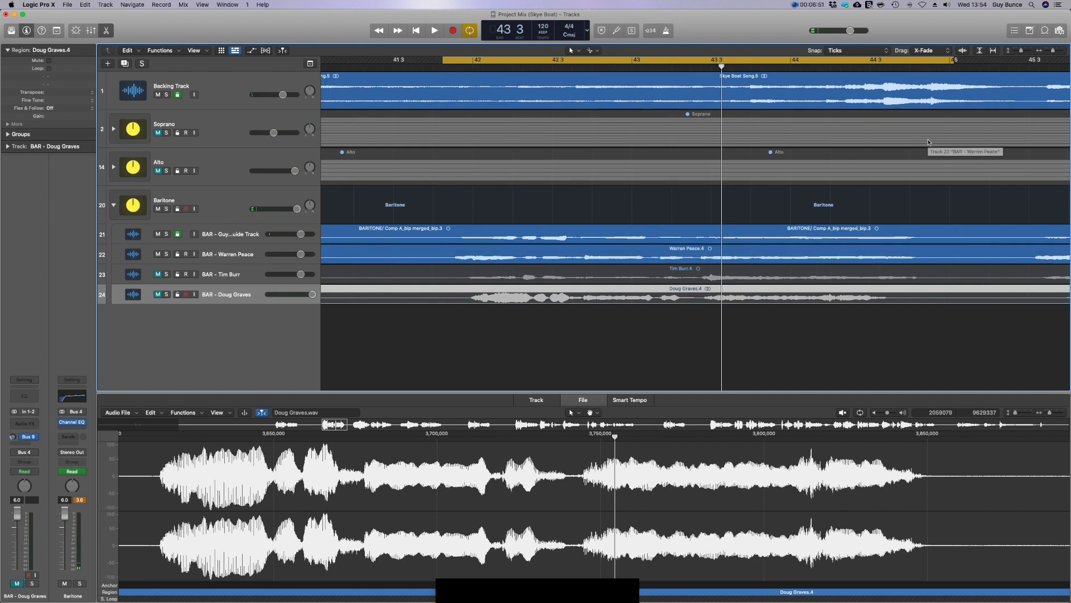
left_click_drag(1024, 54, 1027, 54)
key("space")
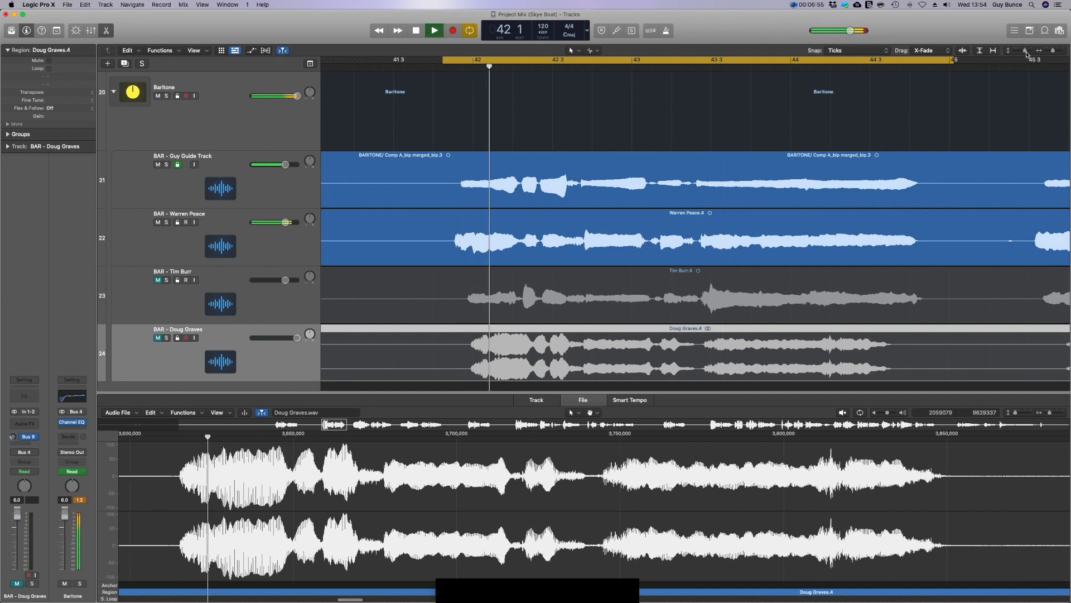
left_click_drag(289, 225, 276, 225)
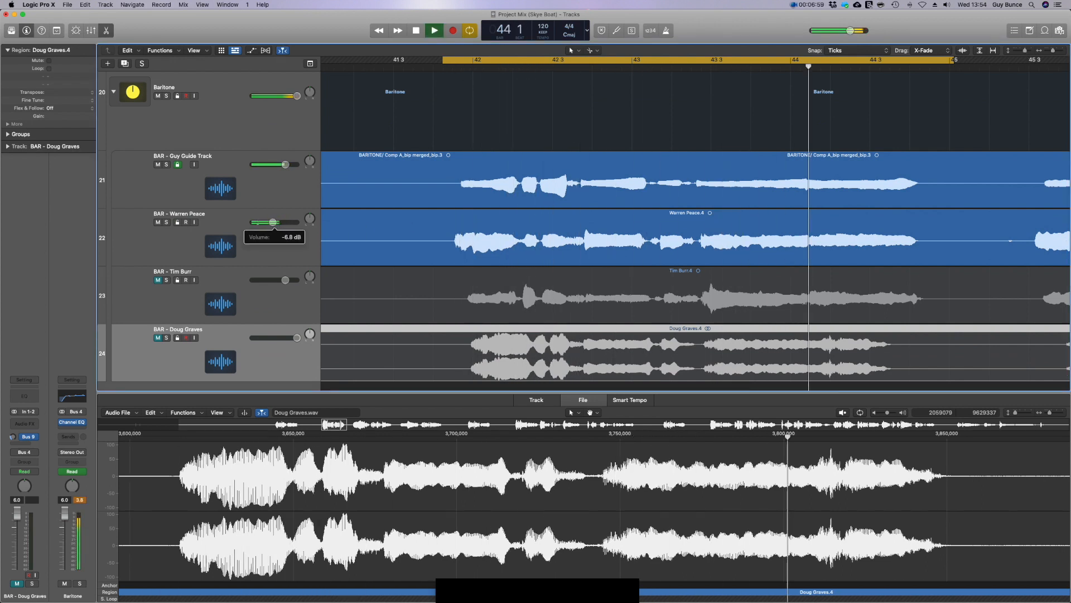
key("space")
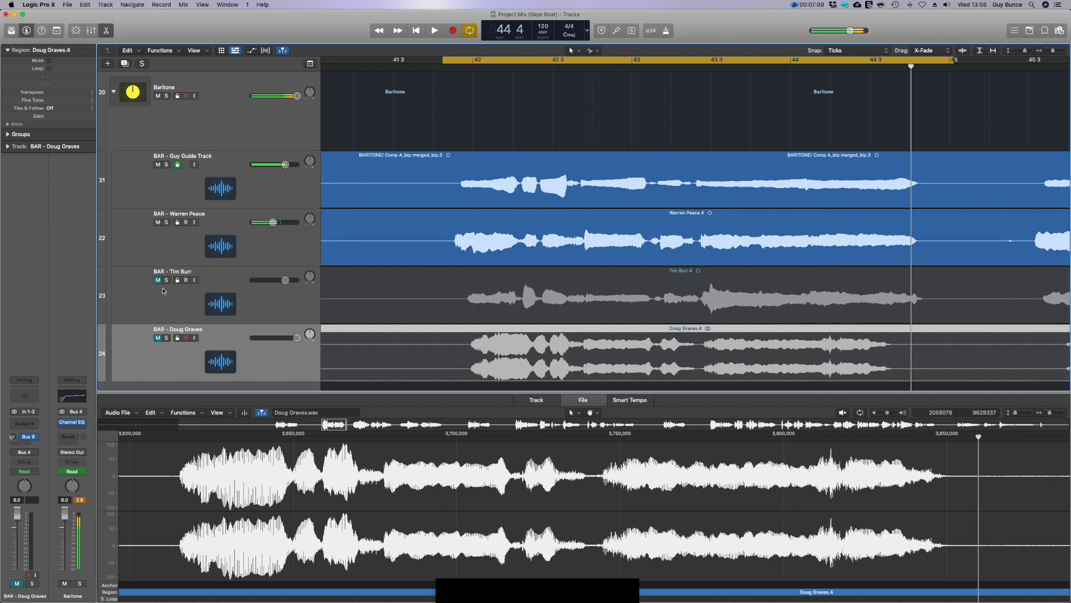
Mute track 22, unmute track 23, and shift its region slightly earlier in two small moves while checking against the guide track.
left_click(157, 223)
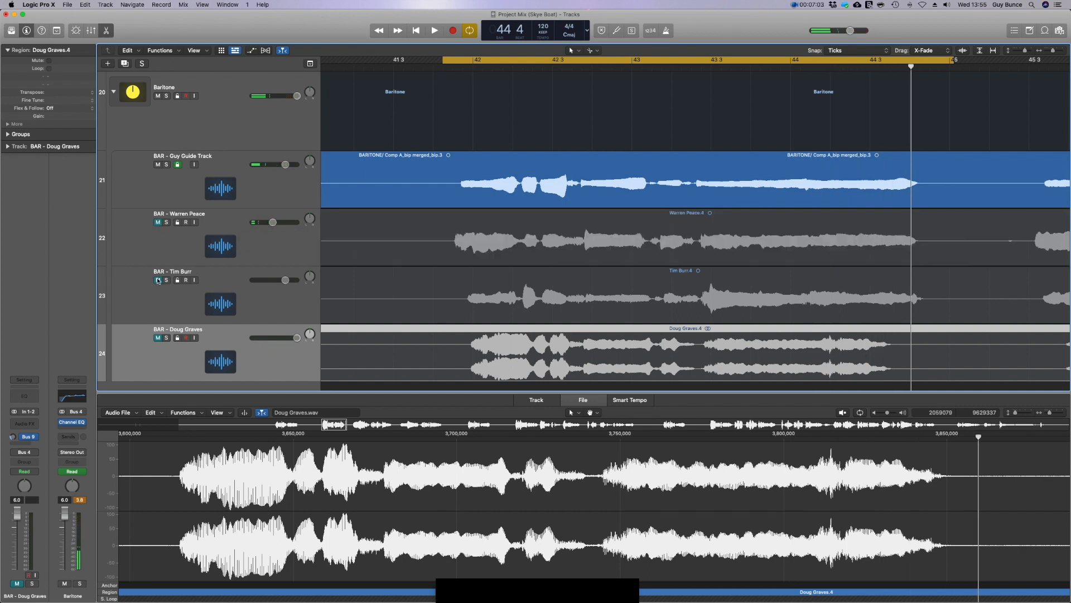
left_click(158, 280)
key("space")
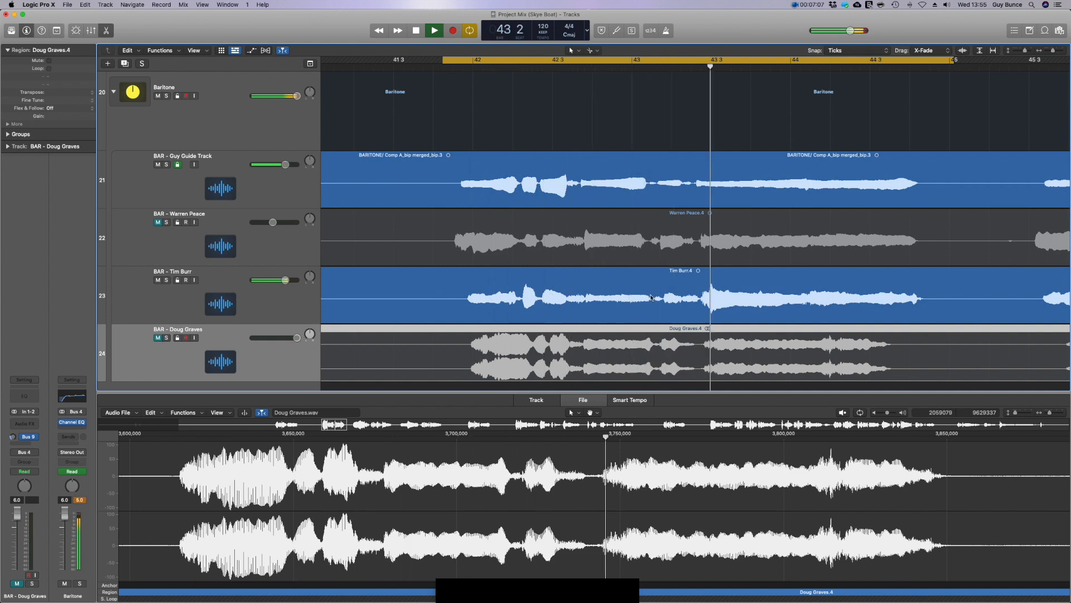
key("space")
left_click_drag(650, 297, 651, 296)
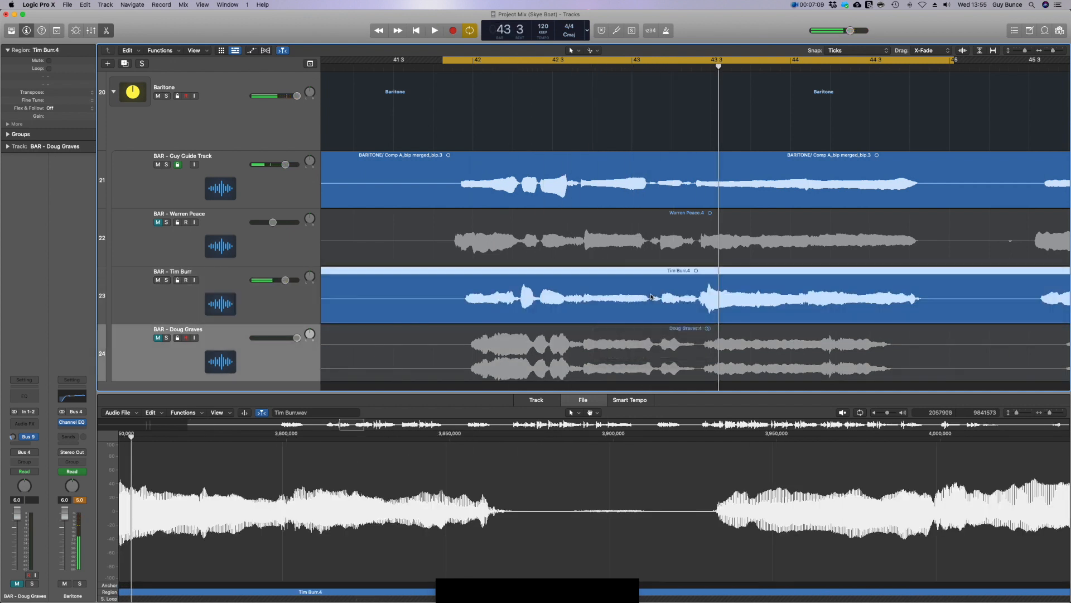
key("space")
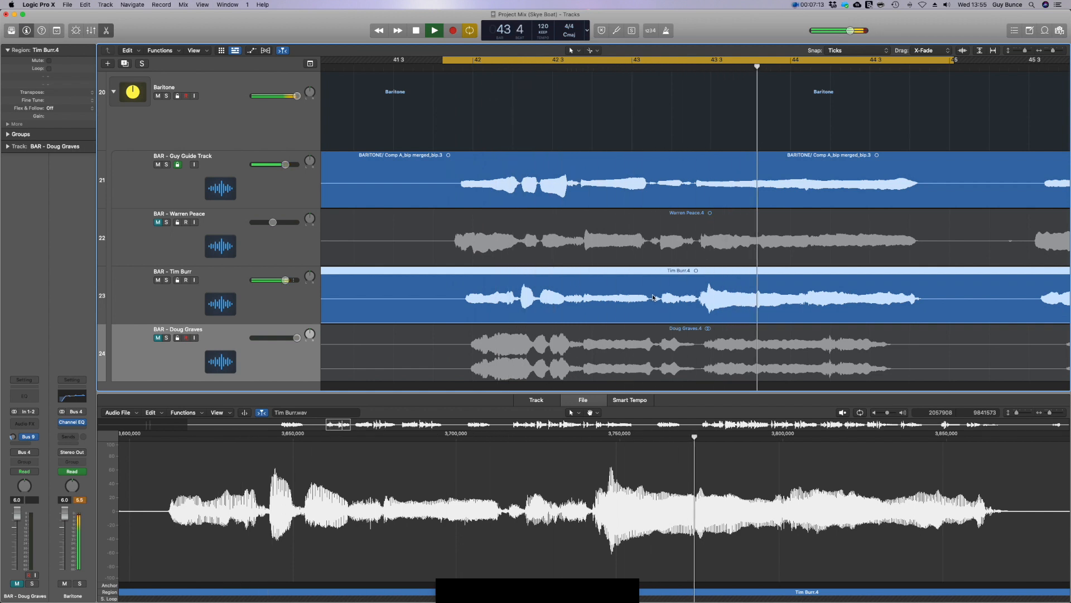
key("space")
left_click_drag(653, 297, 635, 302)
key("space")
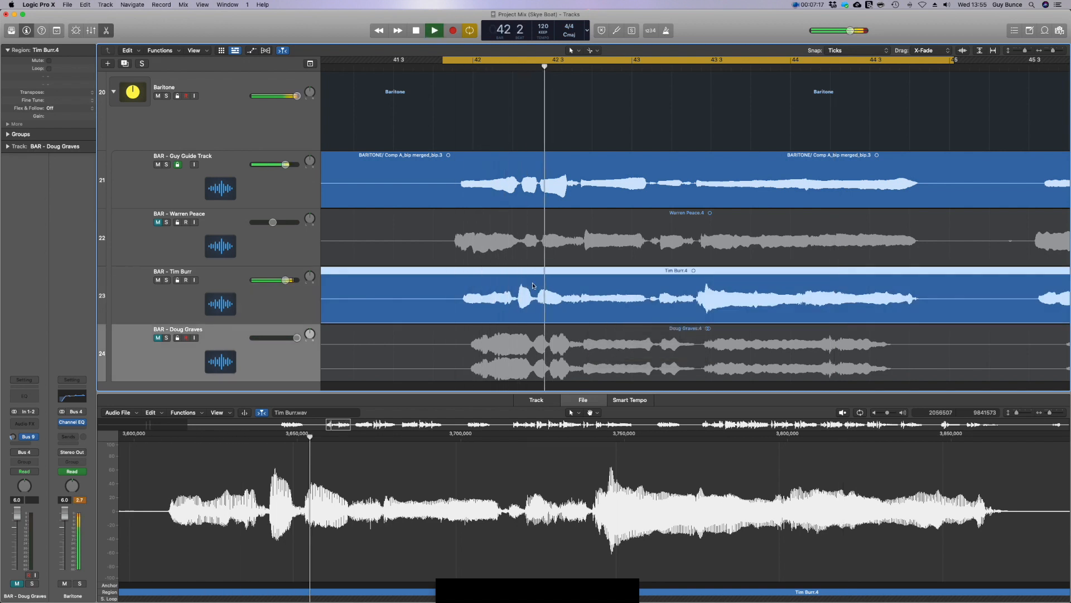
key("space")
Mute track 23, unmute track 24, lower its volume to about -5.4 dB and shift its region slightly earlier against the guide track.
left_click(158, 280)
left_click(158, 337)
key("space")
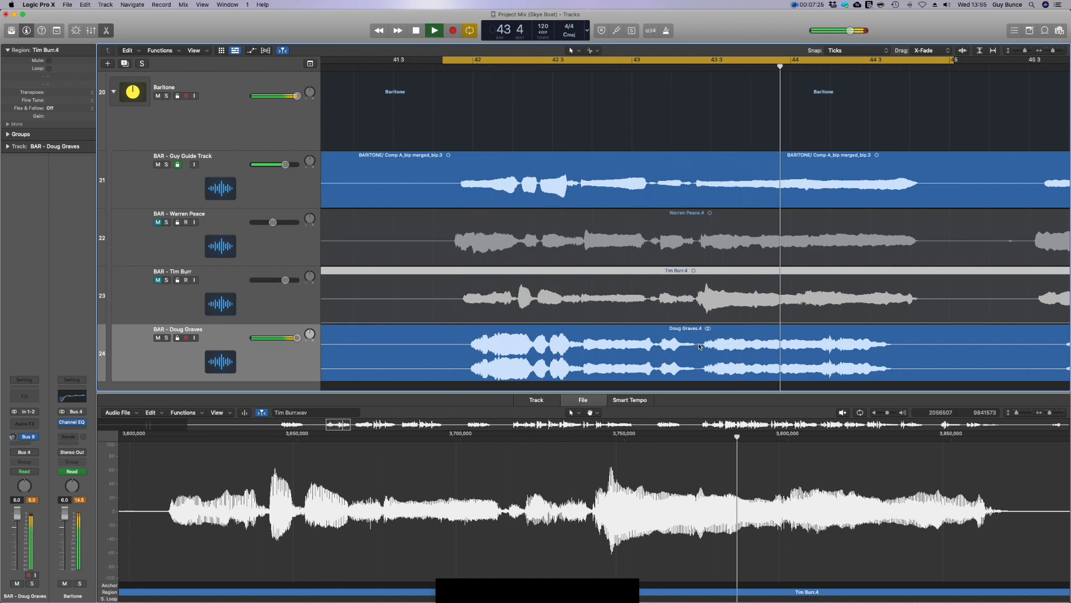
key("space")
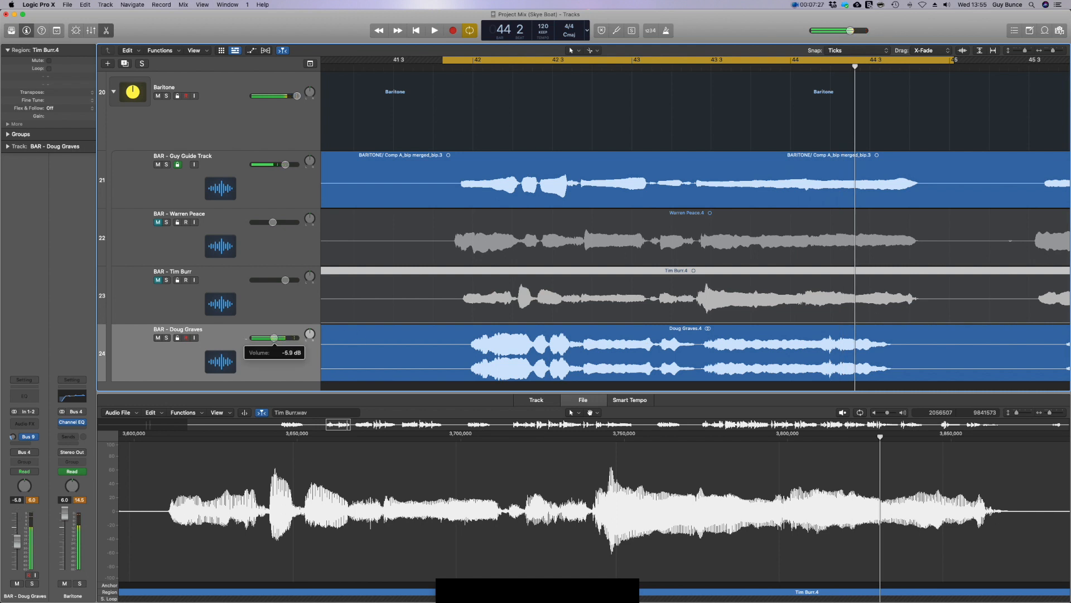
left_click_drag(724, 355, 720, 355)
key("space")
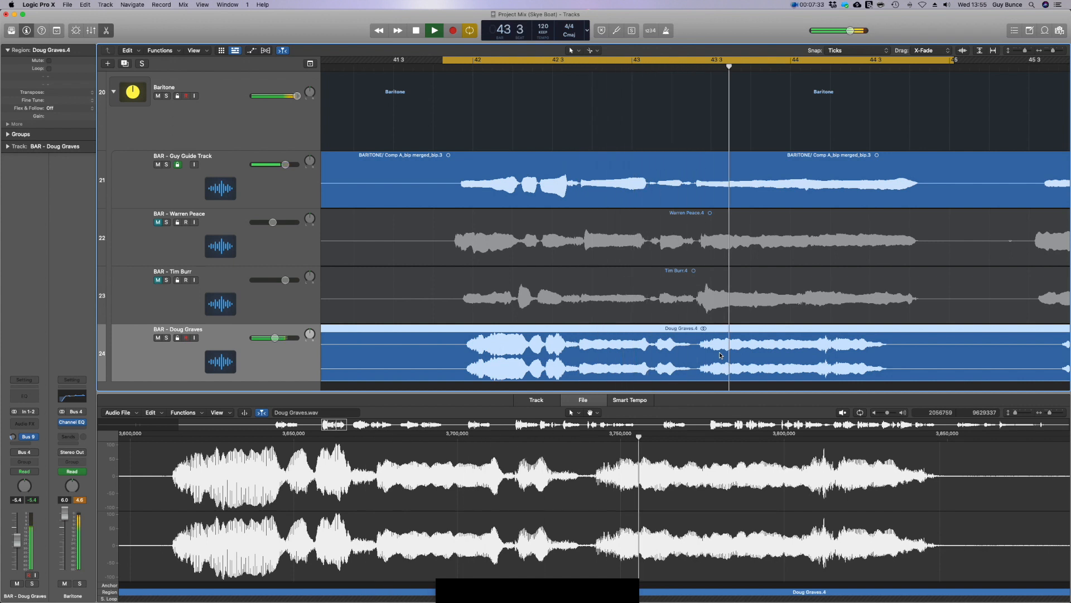
key("space")
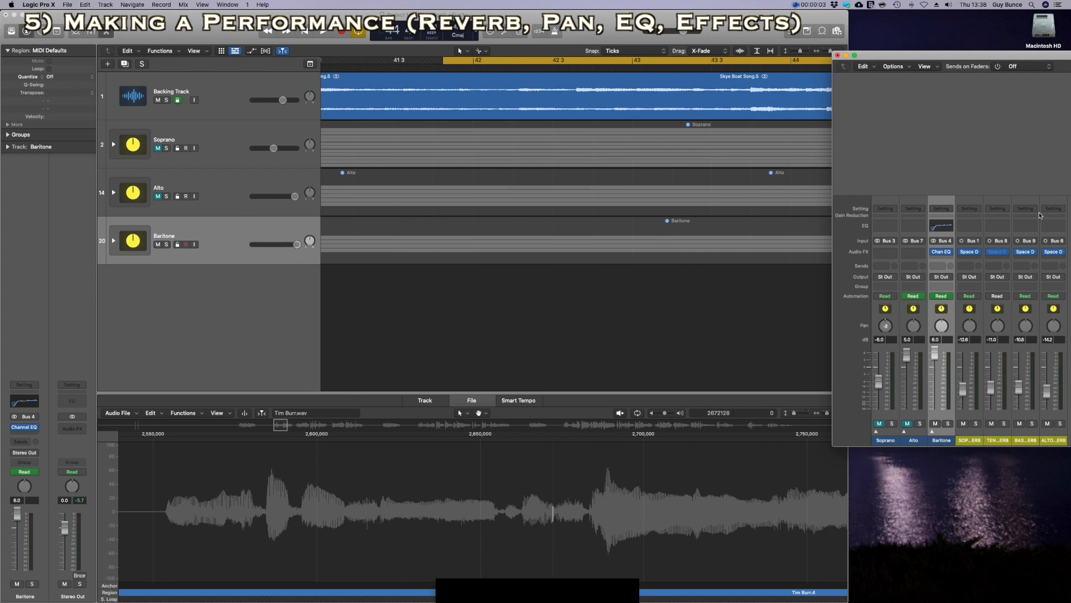
Narrow the main project window slightly and place the floating mixer window beside it.
left_click_drag(901, 60, 917, 55)
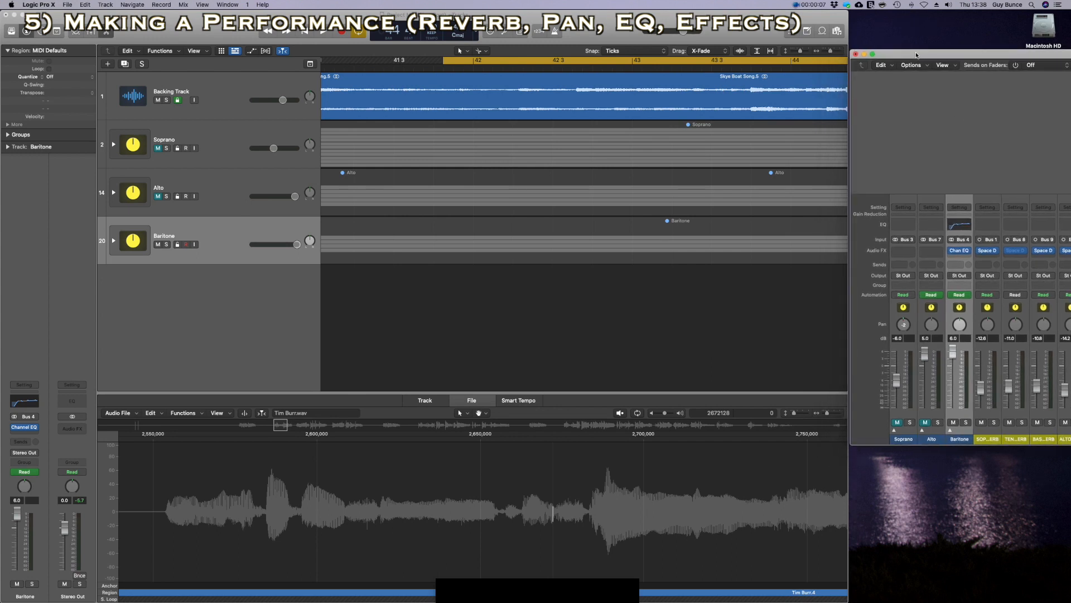
left_click_drag(761, 20, 761, 20)
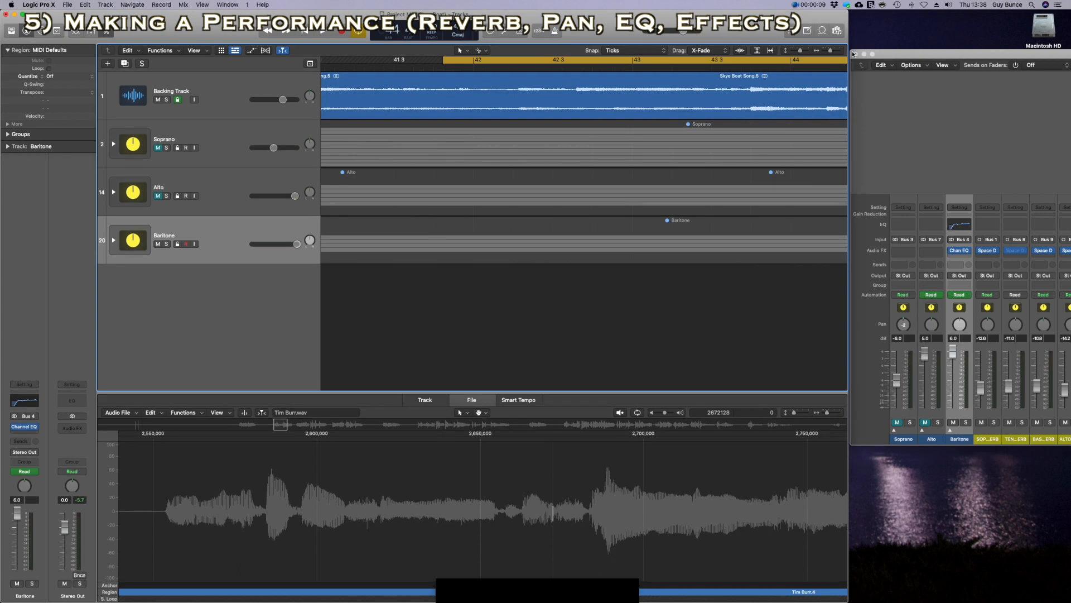
left_click_drag(848, 120, 839, 122)
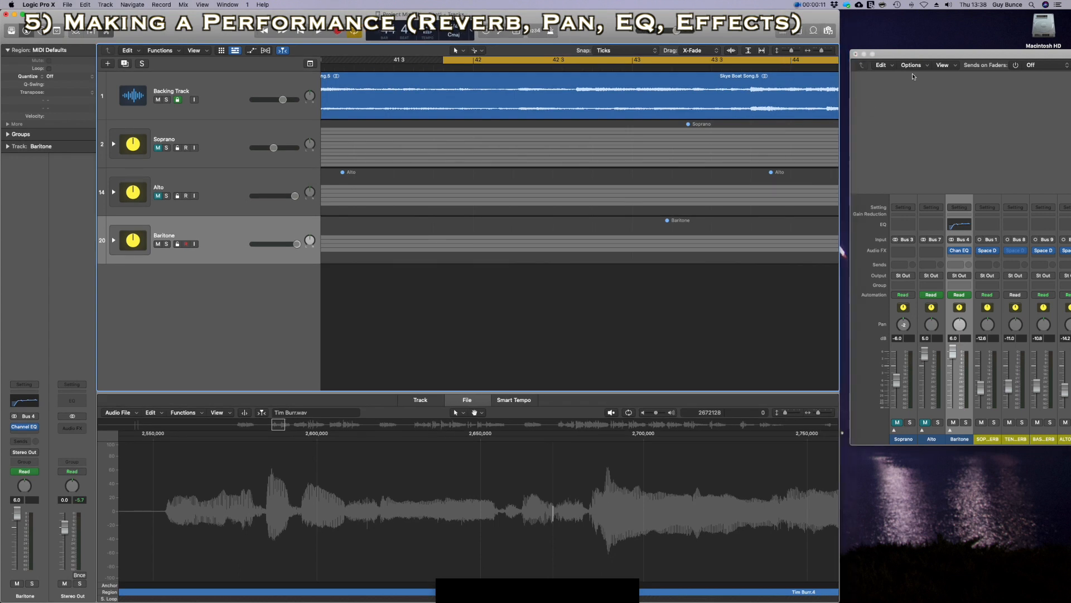
left_click_drag(916, 56, 905, 48)
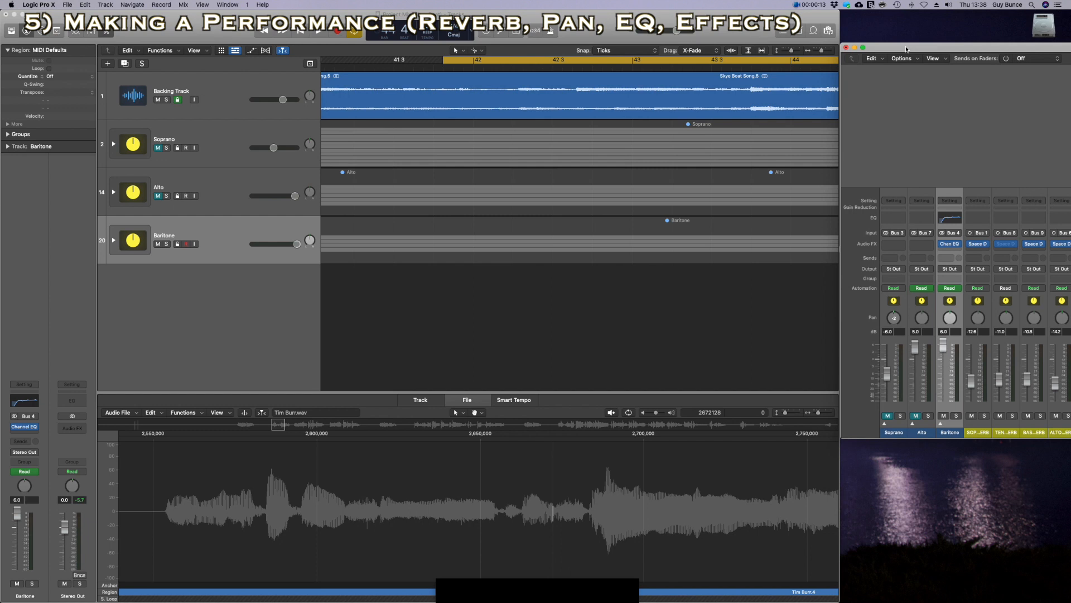
Expand the Soprano stack to review its individual tracks and mute the backing track.
left_click(114, 145)
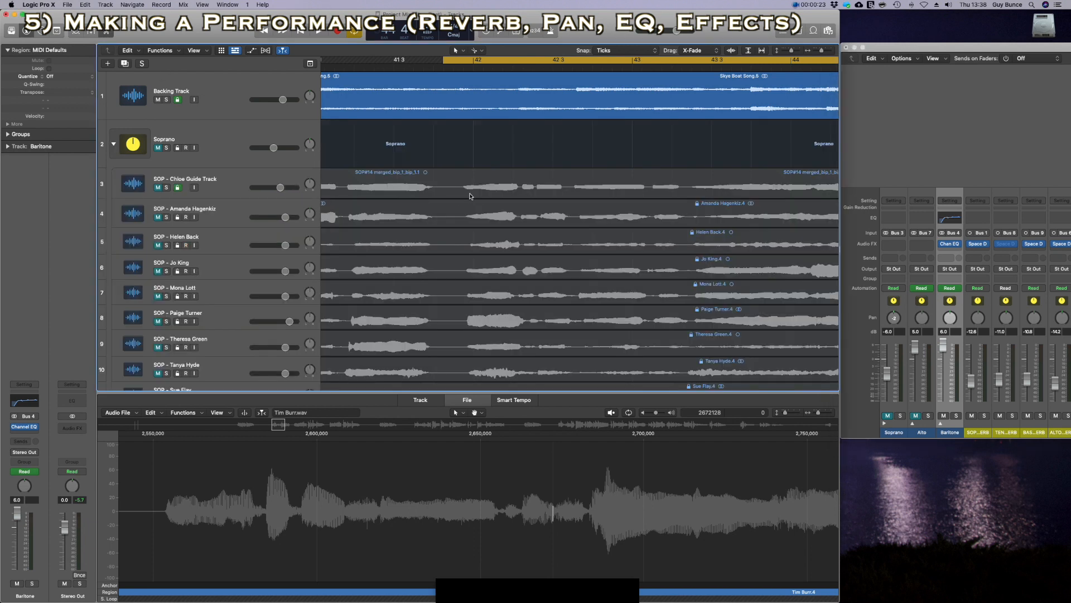
scroll(470, 197, "down", 3)
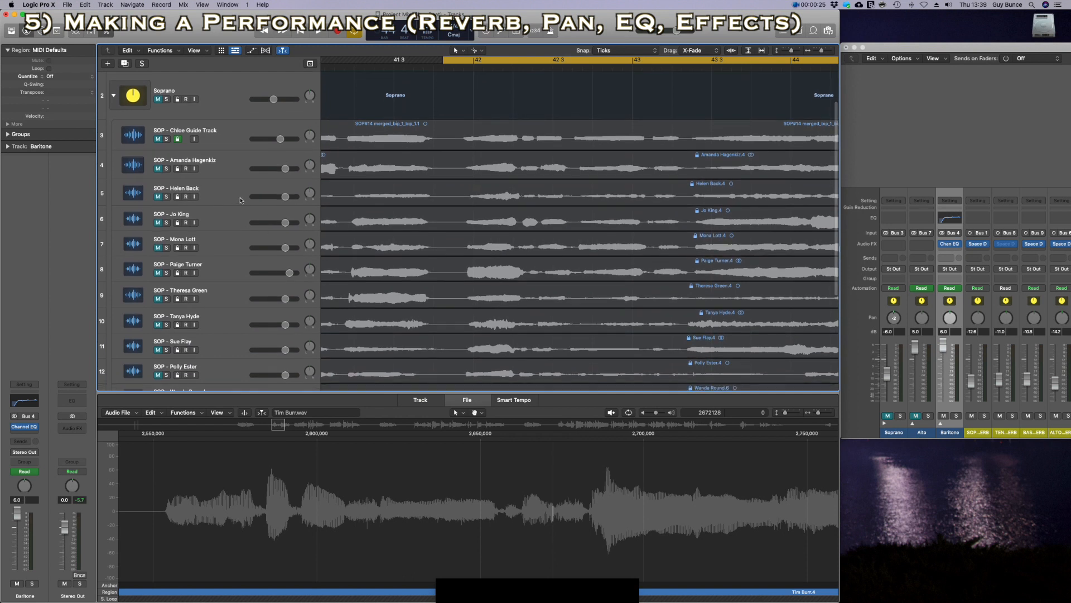
scroll(241, 200, "down", 2)
scroll(219, 305, "up", 3)
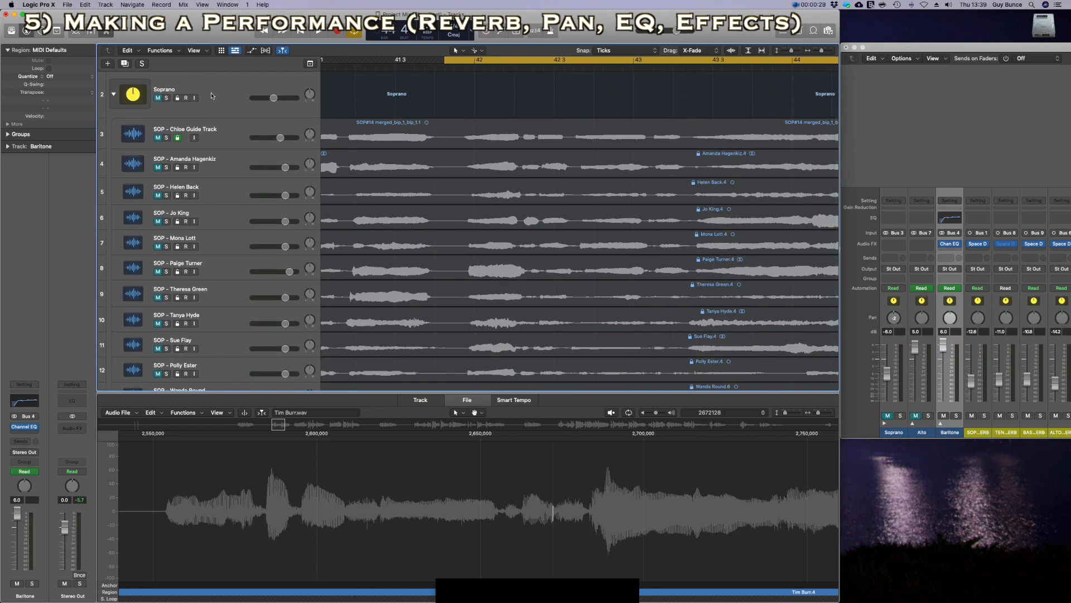
scroll(200, 106, "up", 3)
left_click(158, 100)
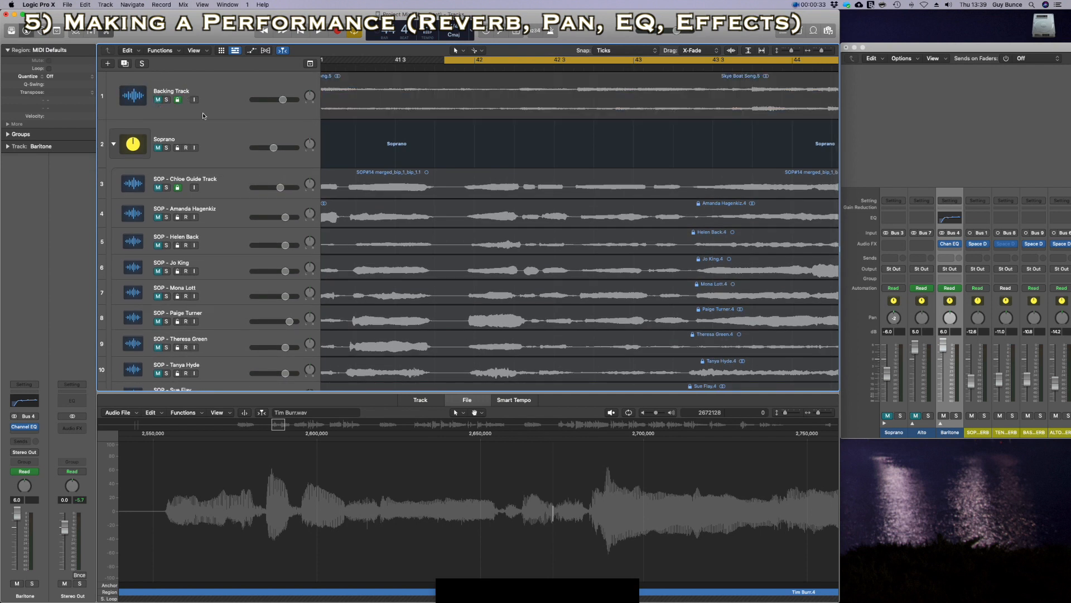
Expand the Baritone stack and look through its tracks and the Soprano tracks.
scroll(223, 123, "down", 10)
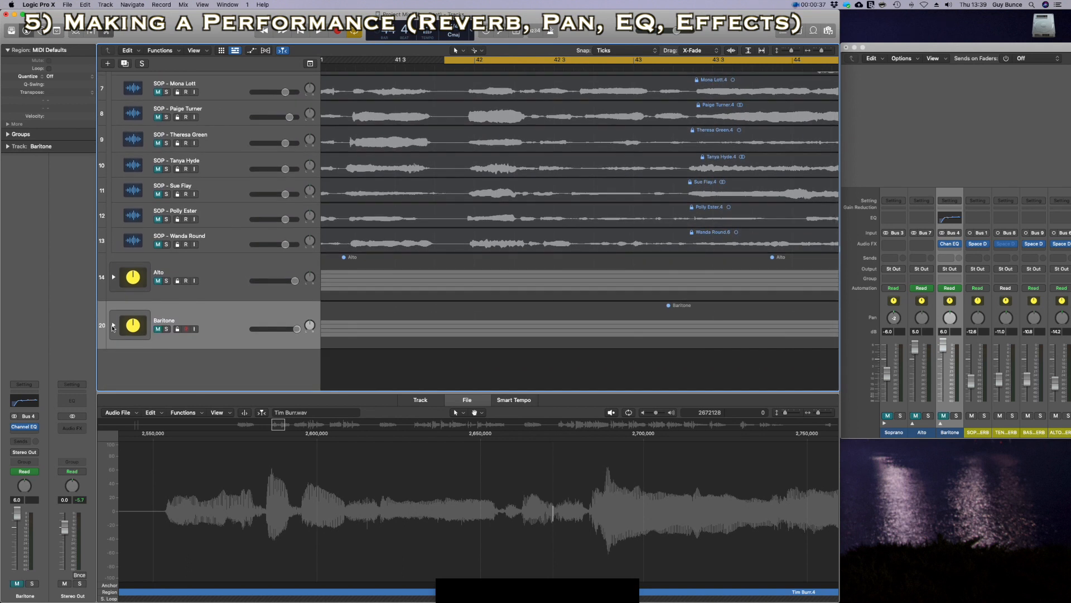
left_click(113, 327)
scroll(199, 318, "down", 4)
scroll(201, 321, "up", 4)
scroll(201, 321, "up", 5)
scroll(201, 320, "down", 1)
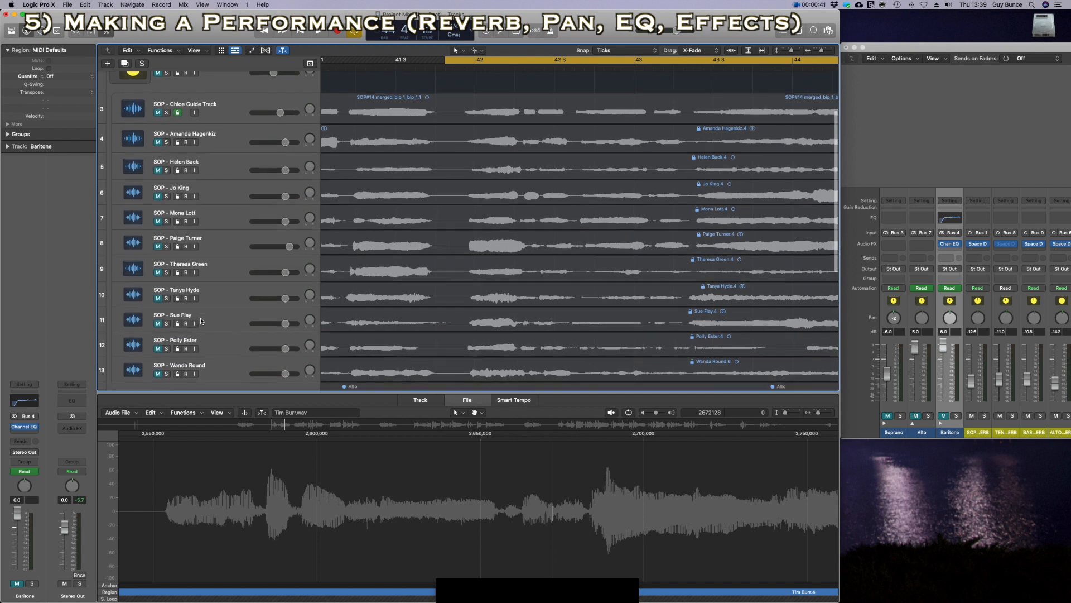
Play the Soprano section from bar 42 and mute the SOP REVERB bus to hear the voices dry.
scroll(217, 243, "up", 1)
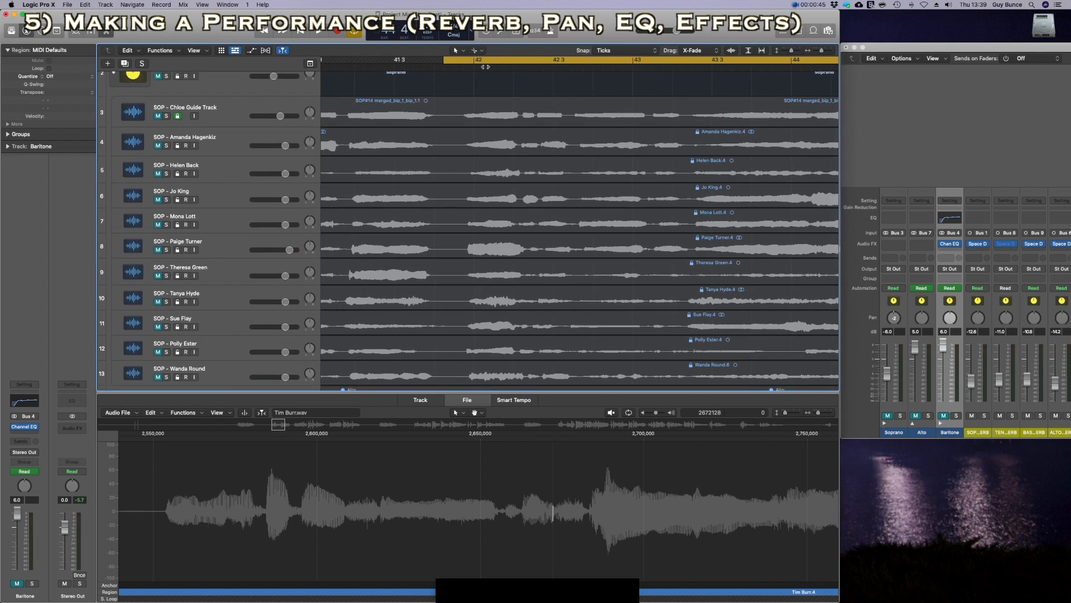
left_click(319, 30)
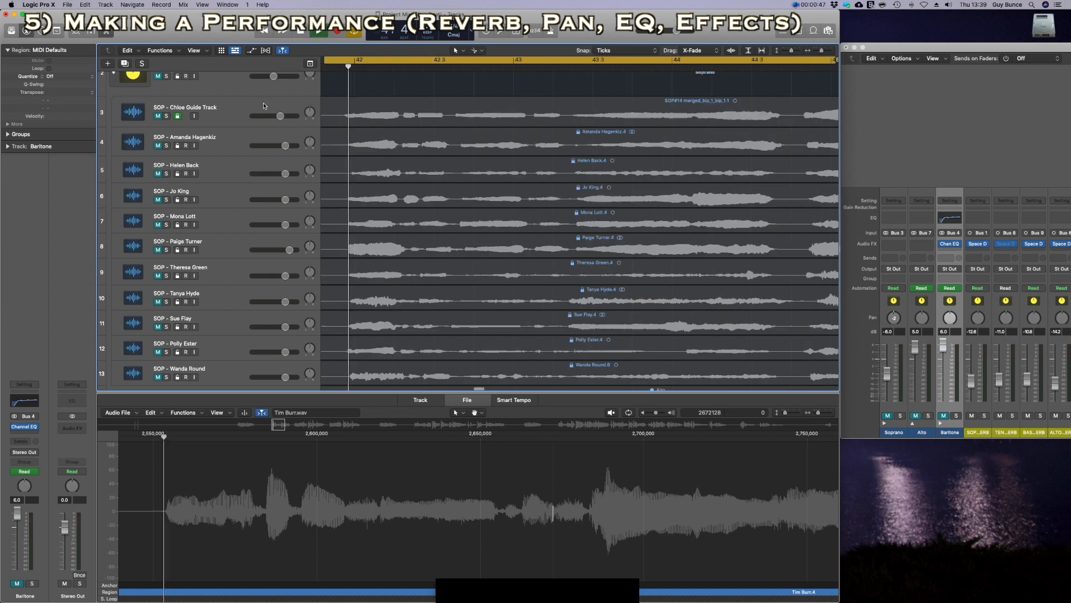
scroll(216, 154, "up", 3)
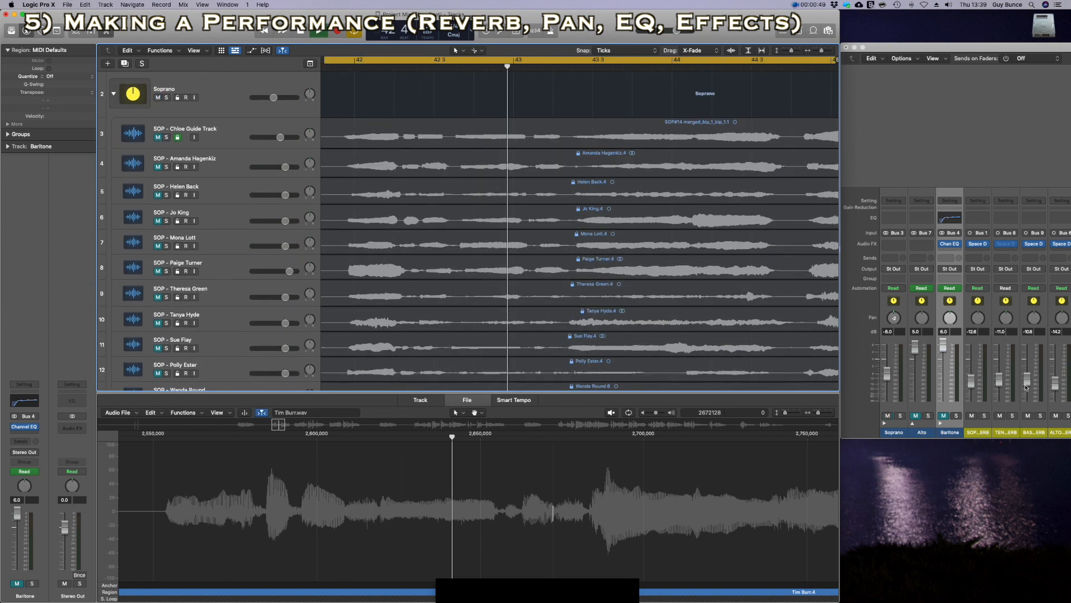
left_click(971, 415)
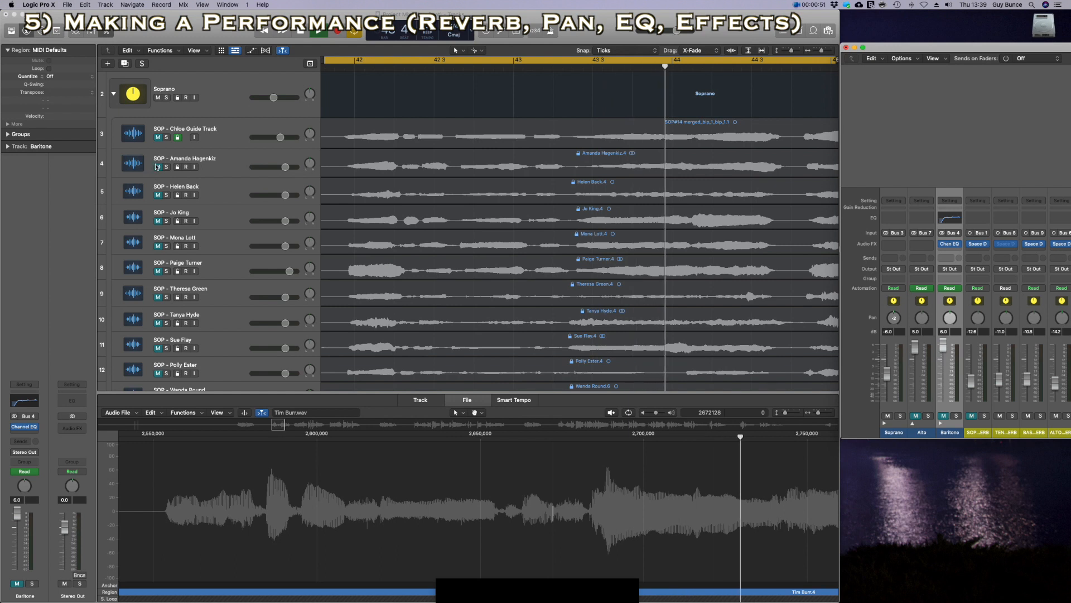
Unmute track 4 and the Soprano guide track, and lower track 4's volume to about -3.3 dB against the guide.
left_click(157, 176)
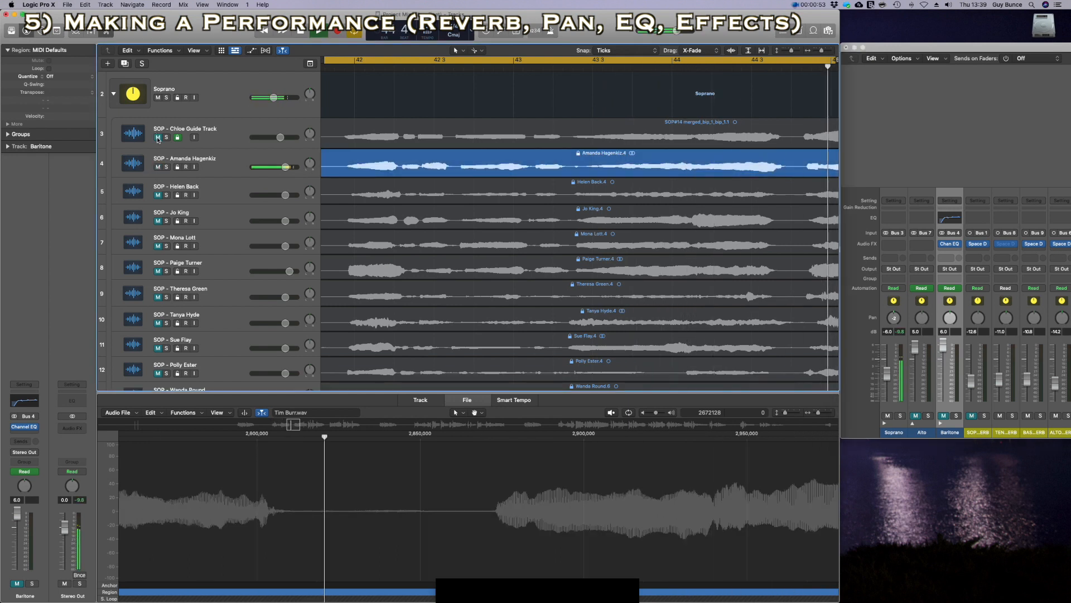
left_click(158, 140, "shift")
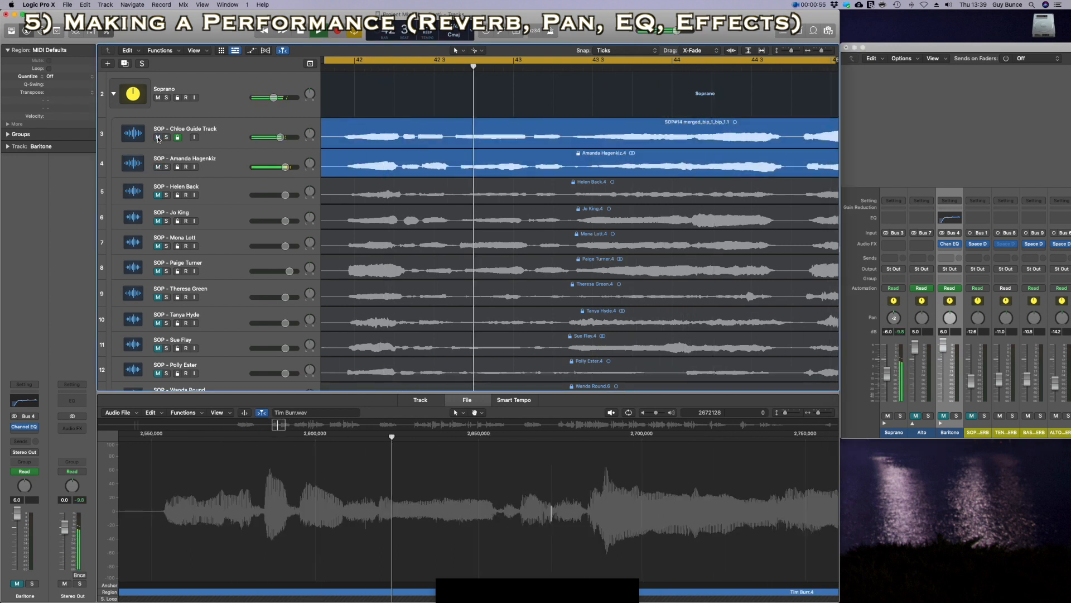
left_click_drag(285, 167, 278, 167)
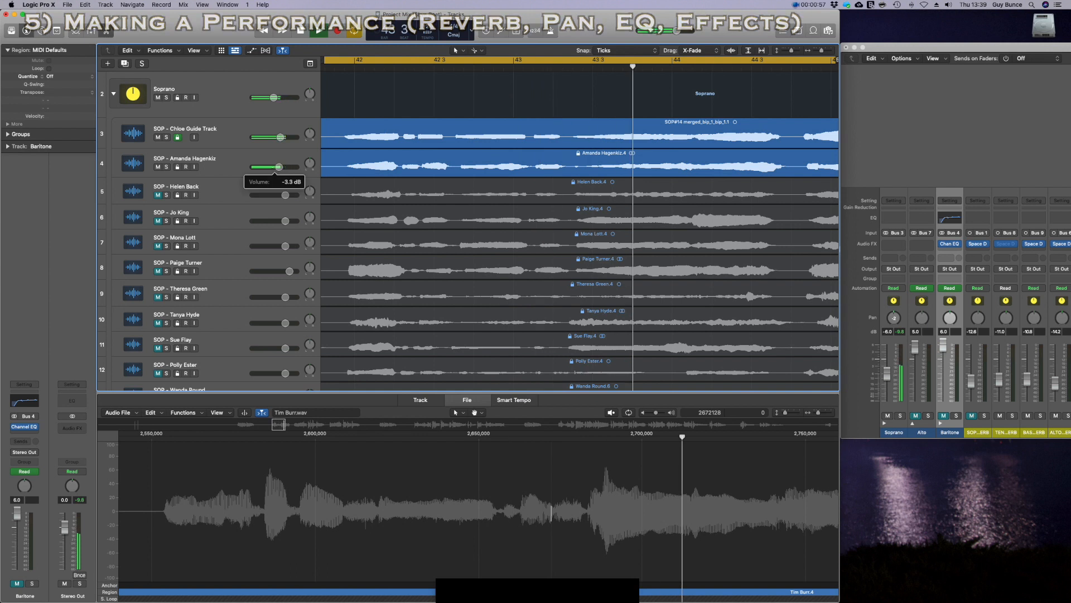
Unmute the remaining Soprano tracks, 5 to 13, one after another while the section plays.
left_click(159, 227, "shift")
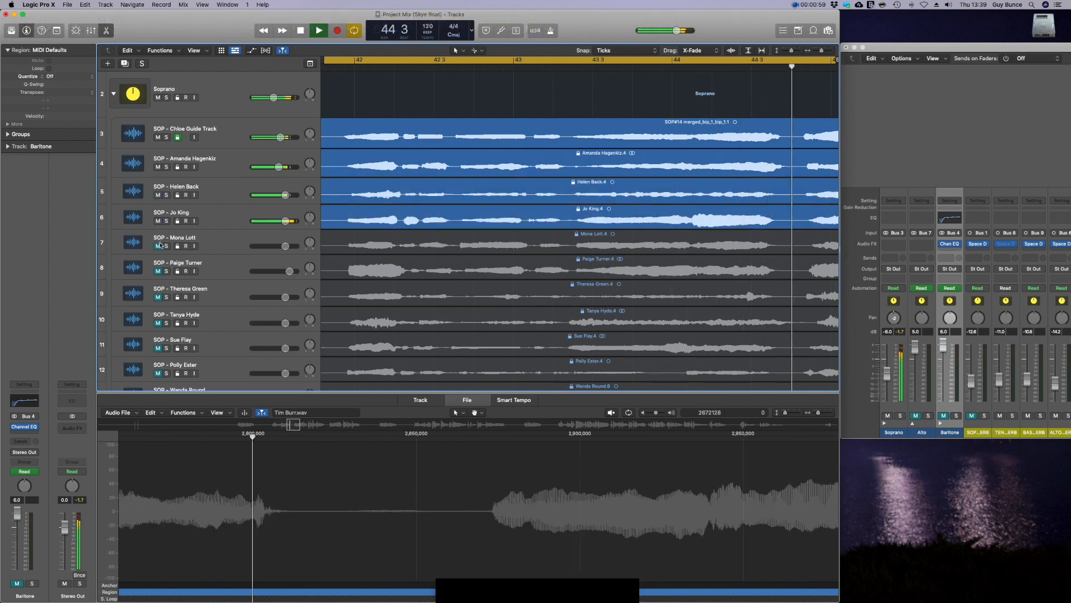
left_click(159, 252, "shift")
left_click(159, 278, "shift")
left_click(159, 304, "shift")
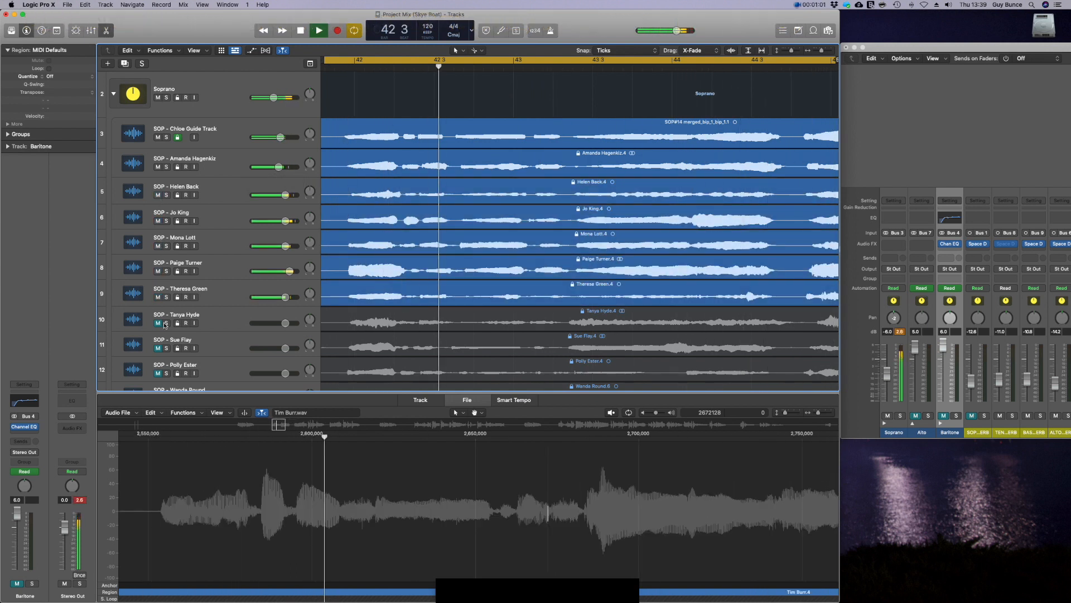
left_click(161, 321, "shift")
left_click(169, 333, "shift")
scroll(169, 331, "down", 3)
left_click(159, 324, "shift")
left_click(159, 351, "shift")
scroll(311, 252, "up", 2)
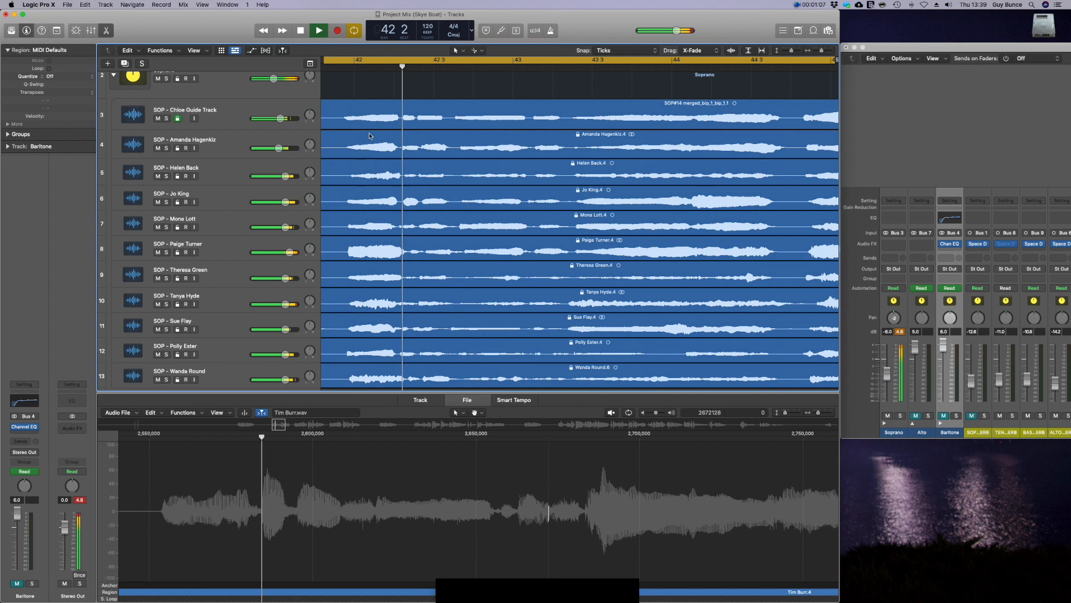
Replay the section with all Sopranos and lower the Soprano stack's volume to about -10.4 dB.
left_click(302, 31)
scroll(223, 112, "up", 2)
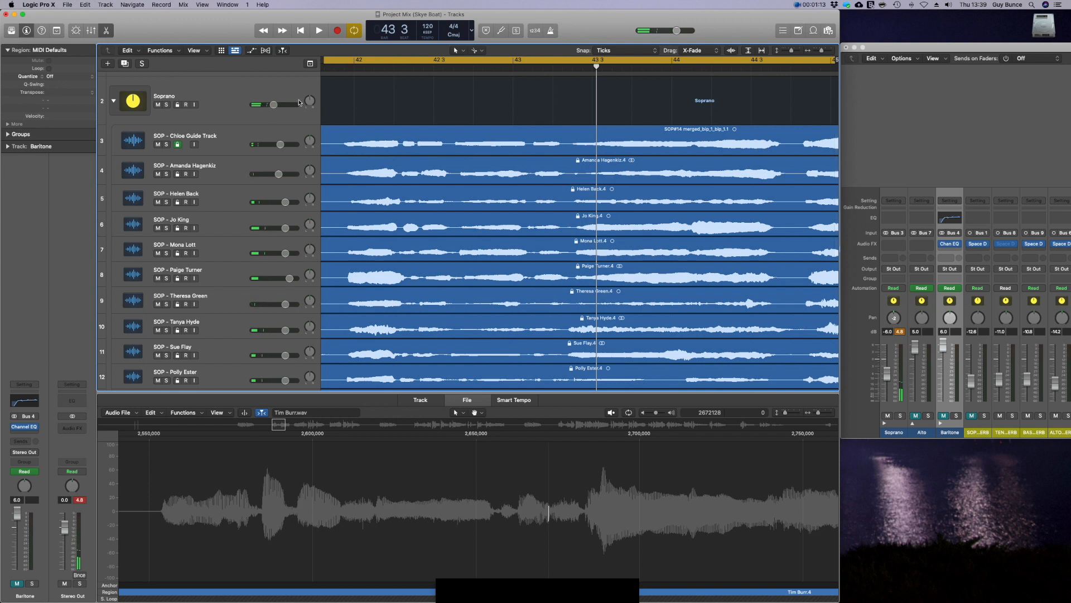
left_click(318, 31)
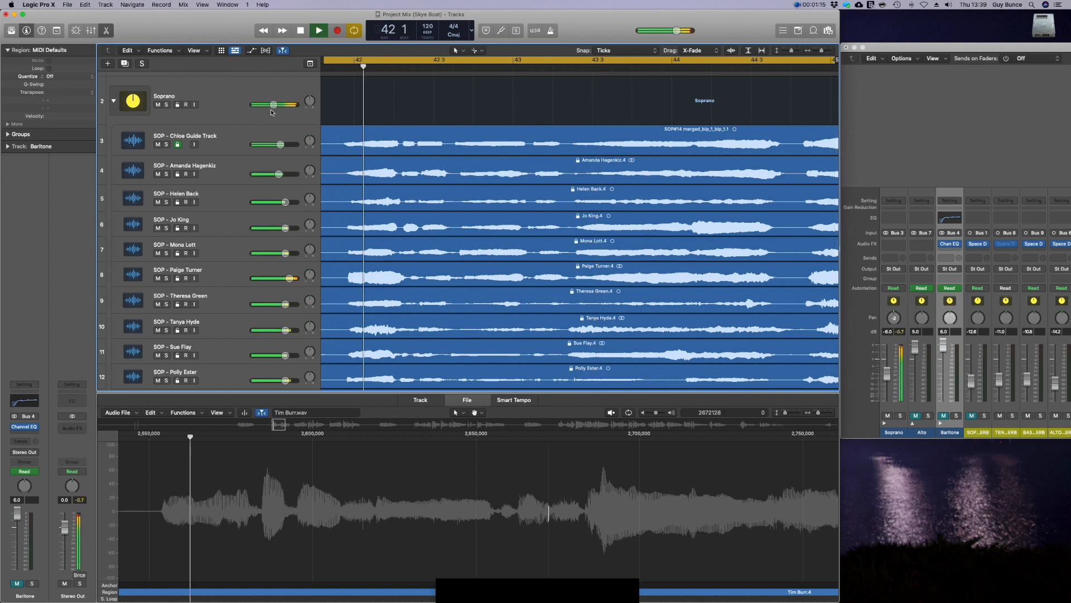
mouse_move(273, 105)
left_mouse_down()
mouse_move(254, 104)
mouse_move(269, 104)
left_mouse_up()
left_click(301, 31)
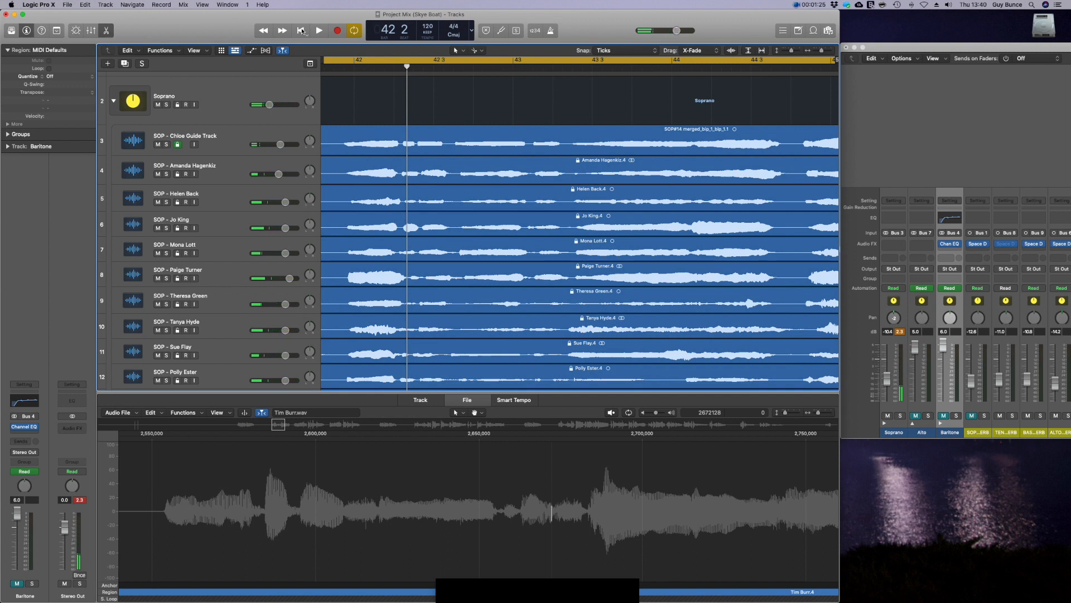
During playback, lower Soprano tracks 3 and 5 to 13 individually, with the guide track at -5.6 dB and track 6 at -9.4 dB.
scroll(173, 201, "down", 3)
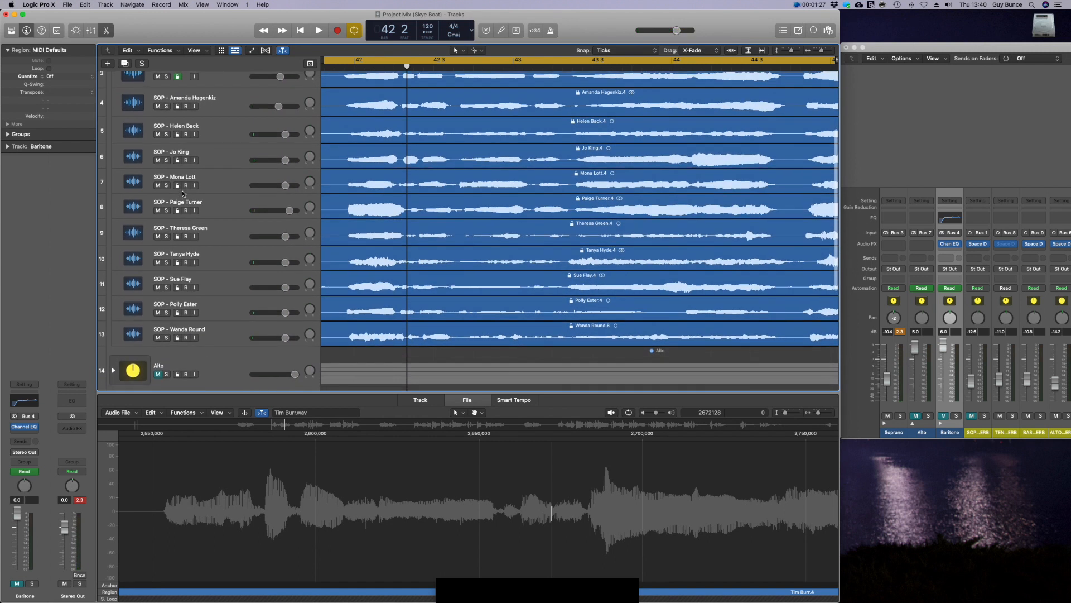
scroll(182, 194, "up", 2)
scroll(182, 193, "down", 3)
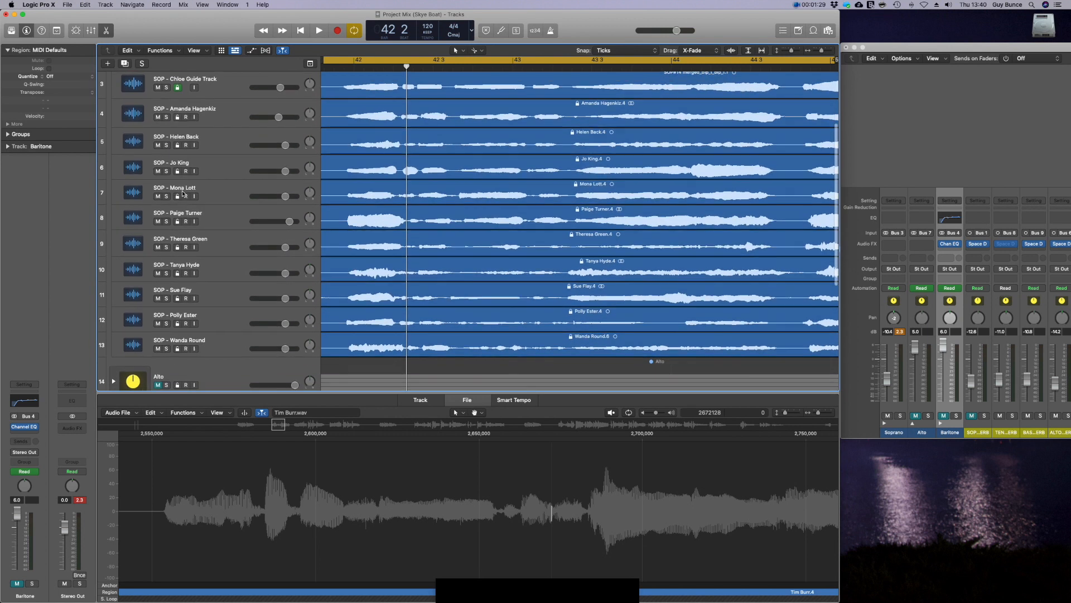
scroll(182, 192, "up", 2)
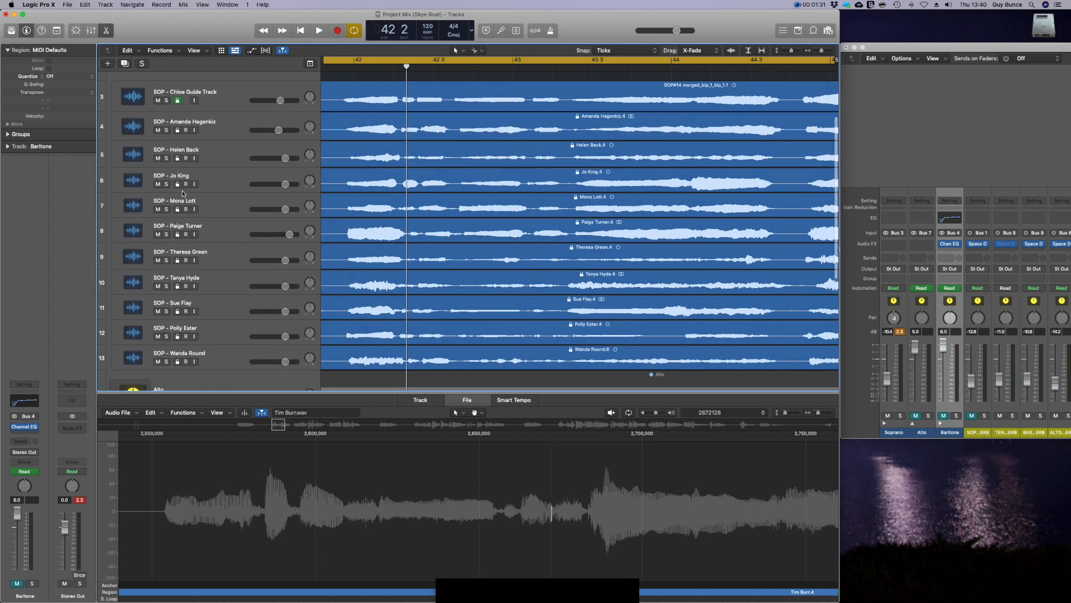
scroll(182, 192, "up", 1)
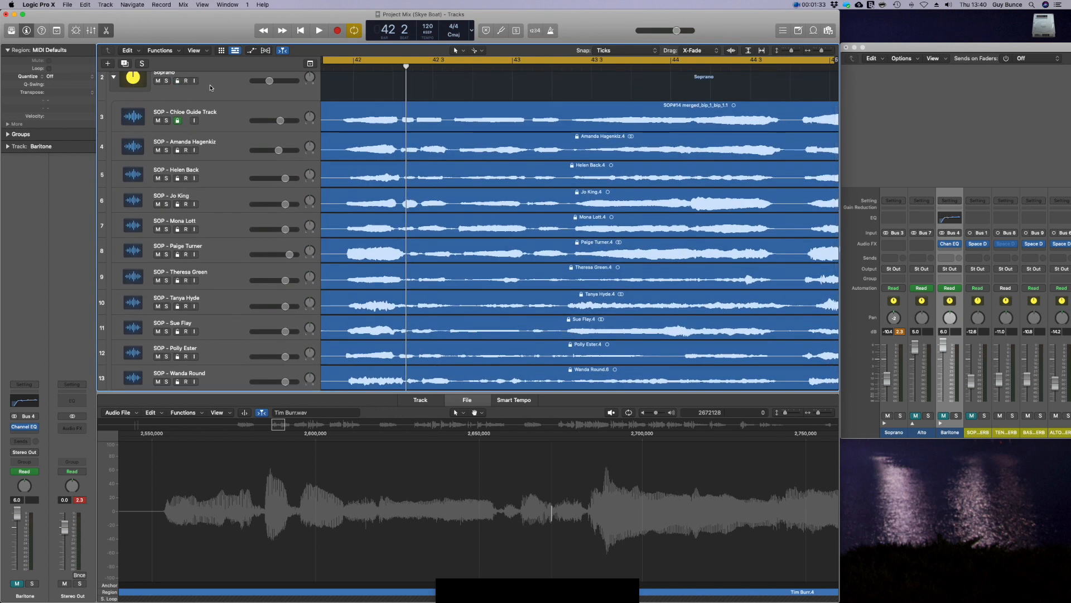
left_click(321, 31)
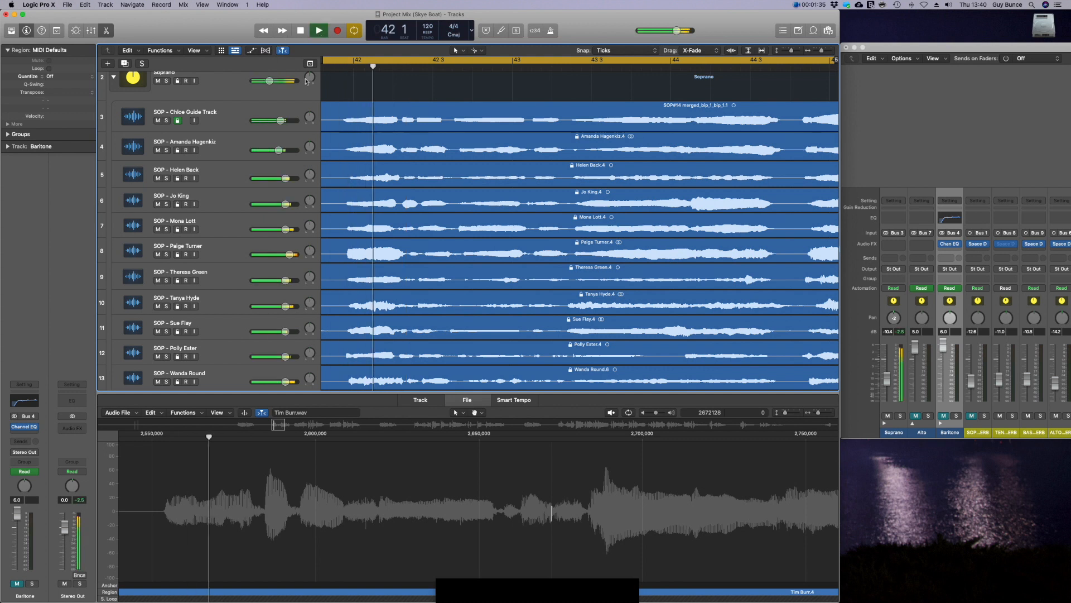
left_click_drag(281, 122, 275, 121)
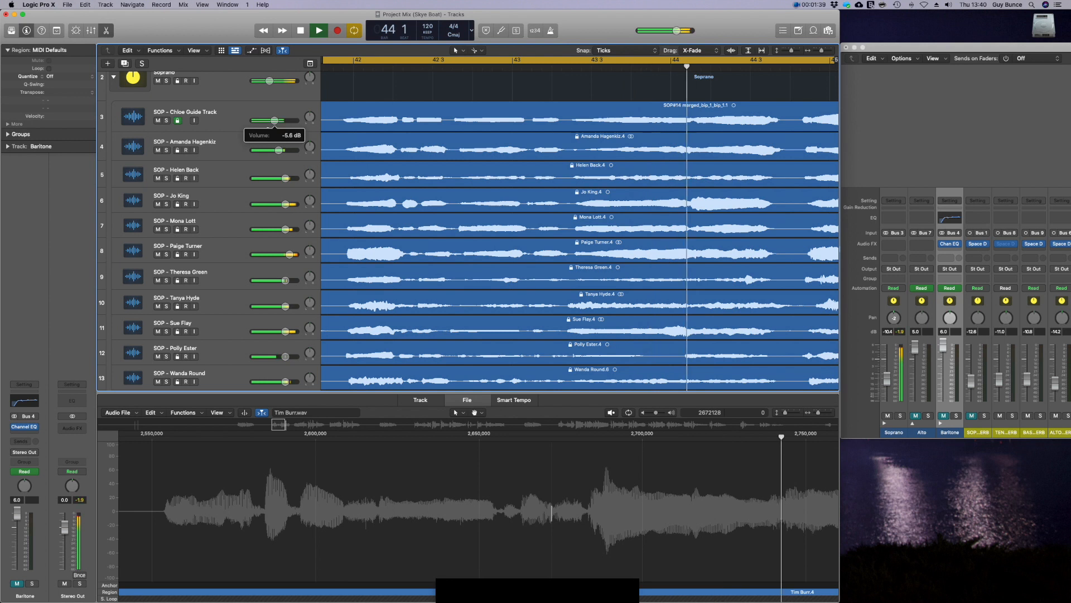
left_click_drag(286, 178, 270, 204)
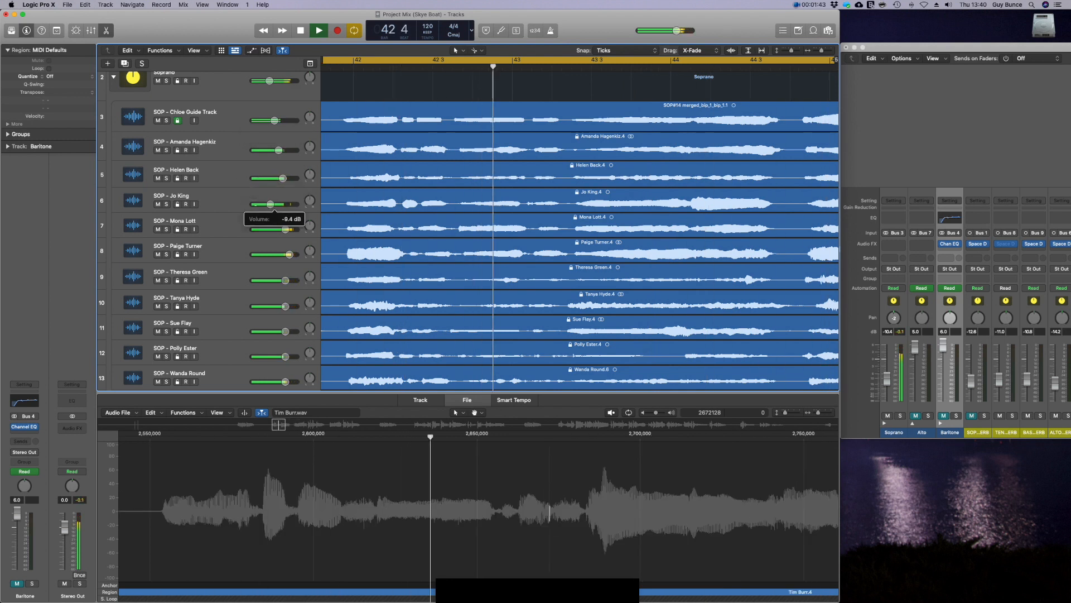
left_click_drag(289, 254, 279, 303)
scroll(274, 287, "down", 1)
scroll(275, 288, "down", 3)
Raise the Soprano stack's volume slightly to about -9.6 dB and stop playback.
scroll(277, 296, "up", 3)
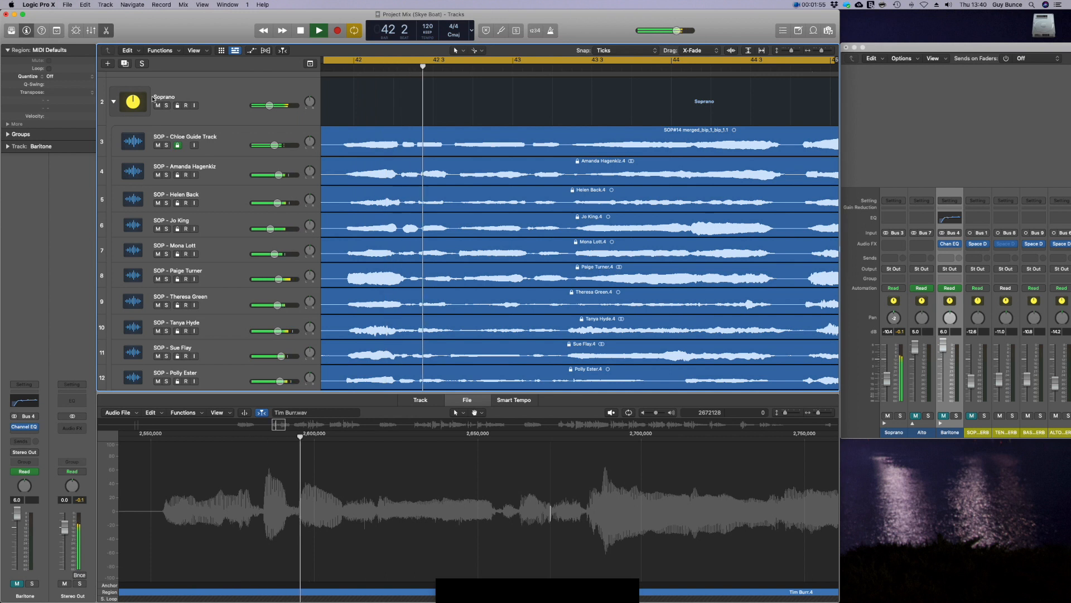
mouse_move(269, 105)
left_mouse_down()
mouse_move(252, 106)
mouse_move(270, 106)
left_mouse_up()
left_click(300, 31)
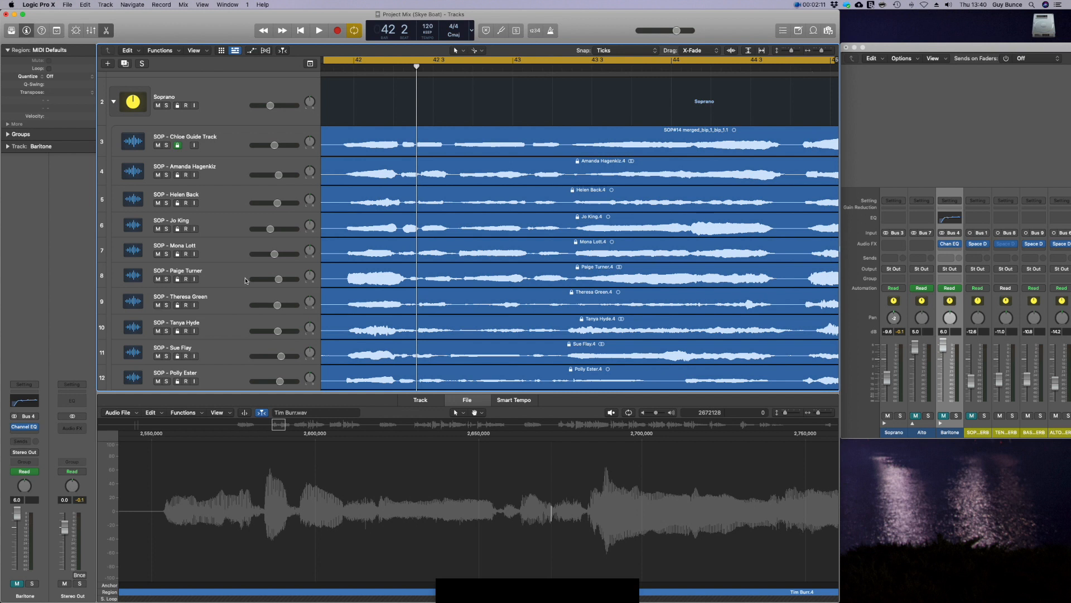
Drop the Soprano stack's volume to -∞ dB and unmute the SOP REVERB bus, checking its Space Designer settings.
left_click(224, 147)
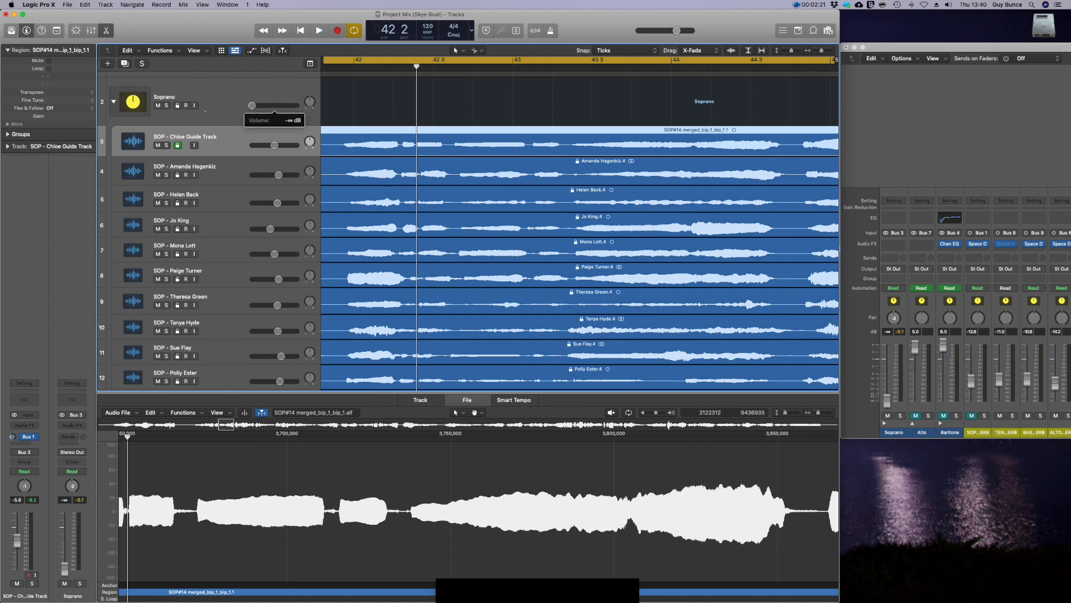
left_click(971, 416)
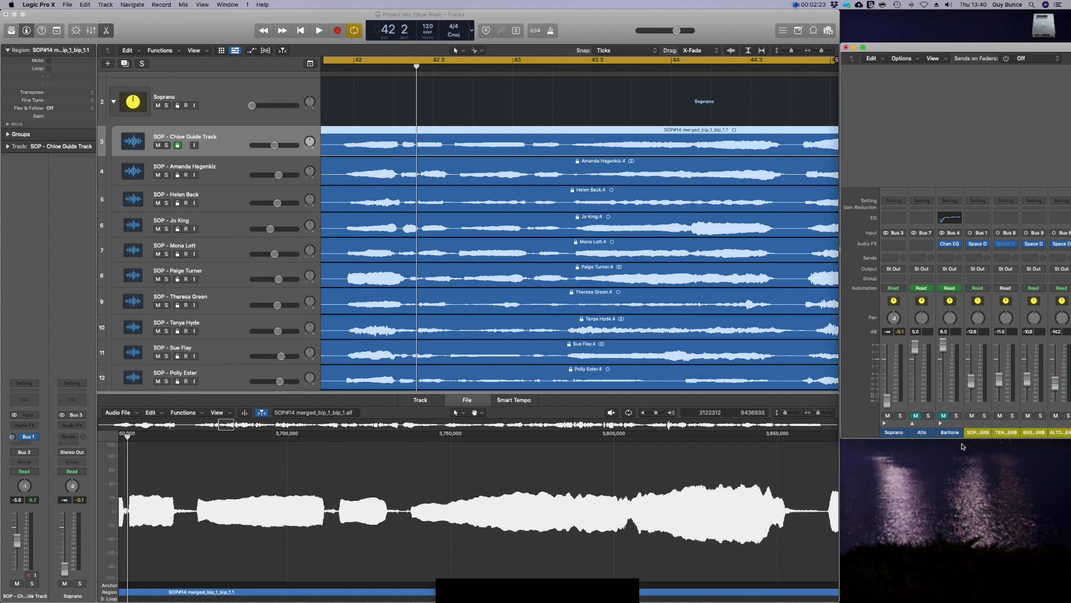
left_click(979, 244)
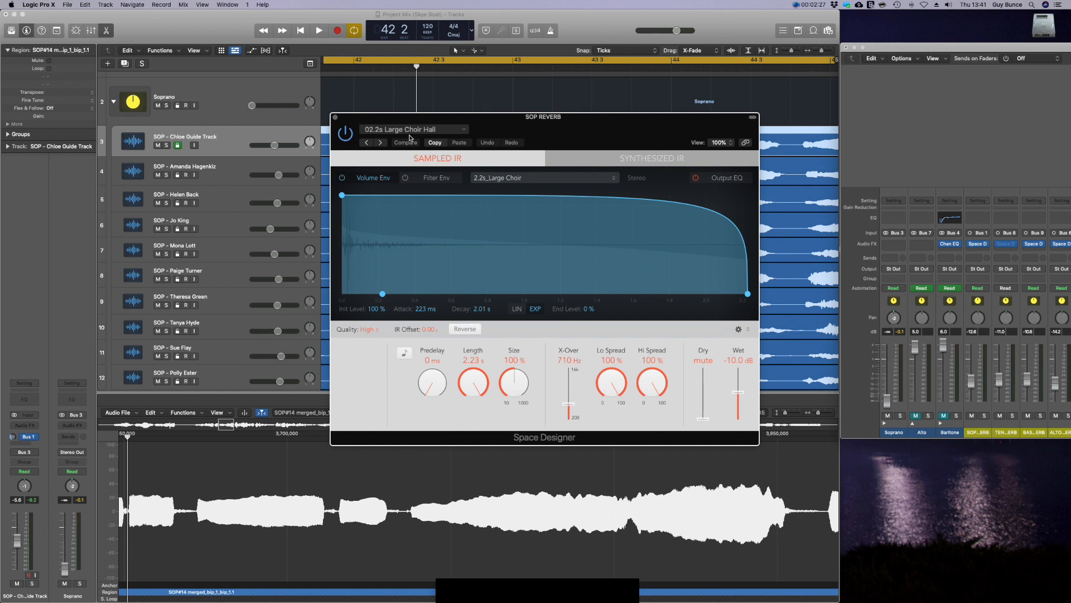
left_click(335, 118)
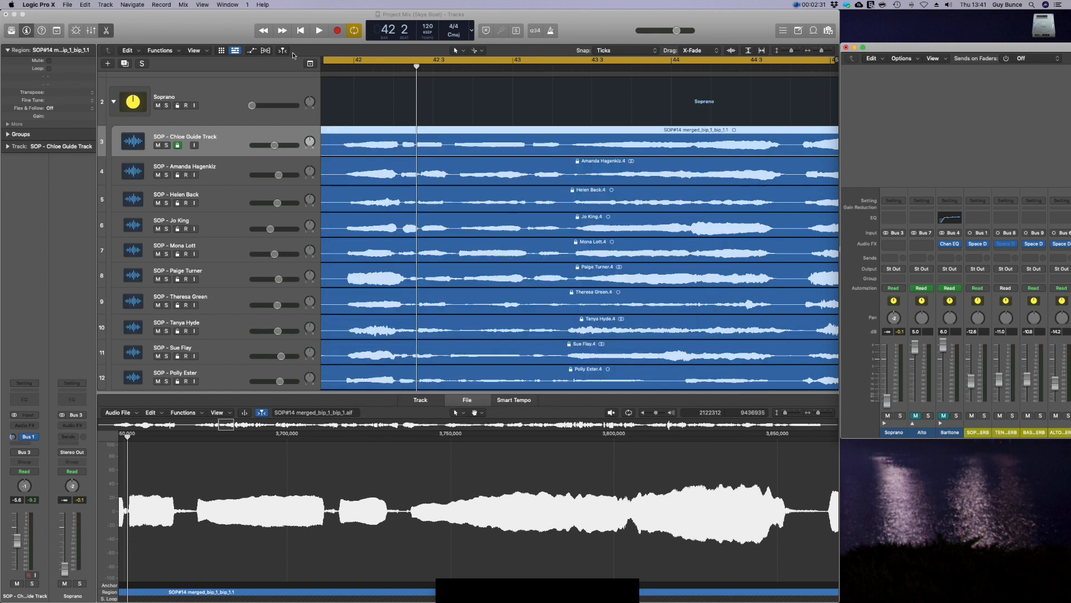
Play the Soprano reverb on its own, blend the Soprano stack back in at about -6.4 dB and stop playback.
left_click(319, 31)
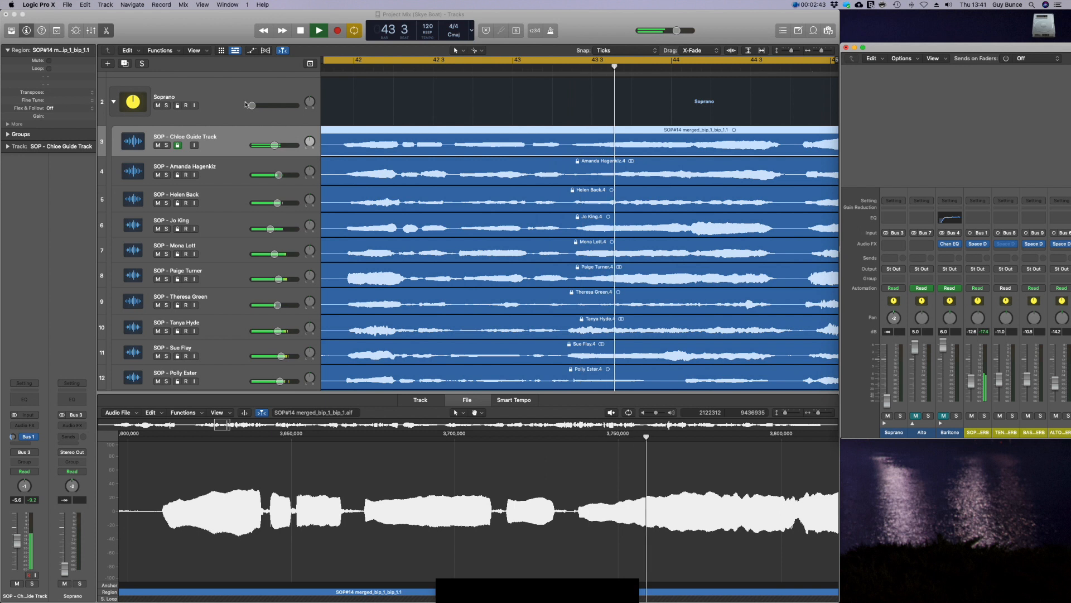
left_click_drag(252, 105, 274, 105)
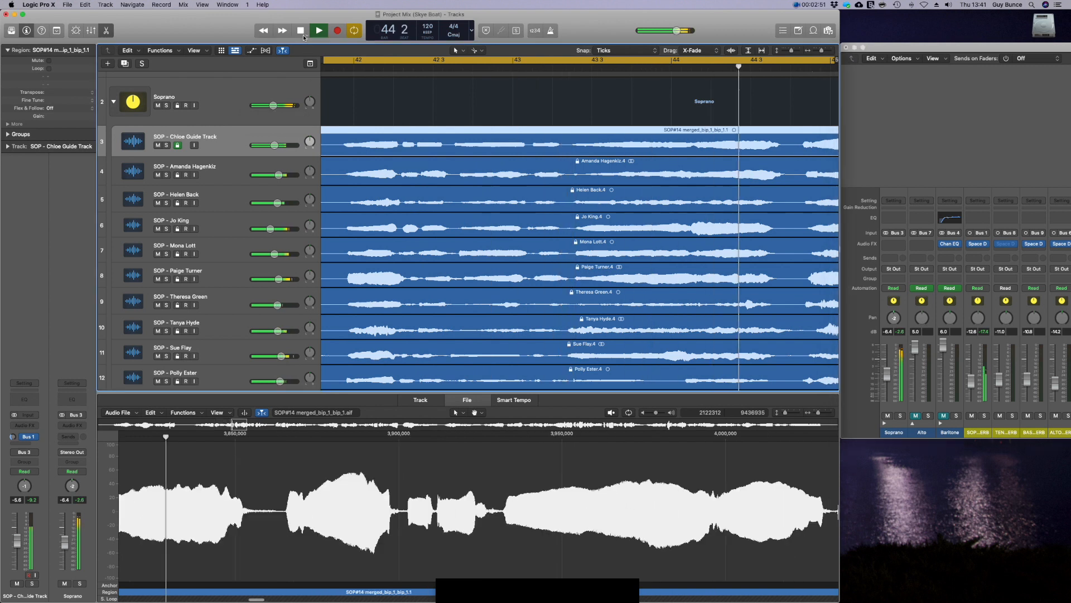
key("space")
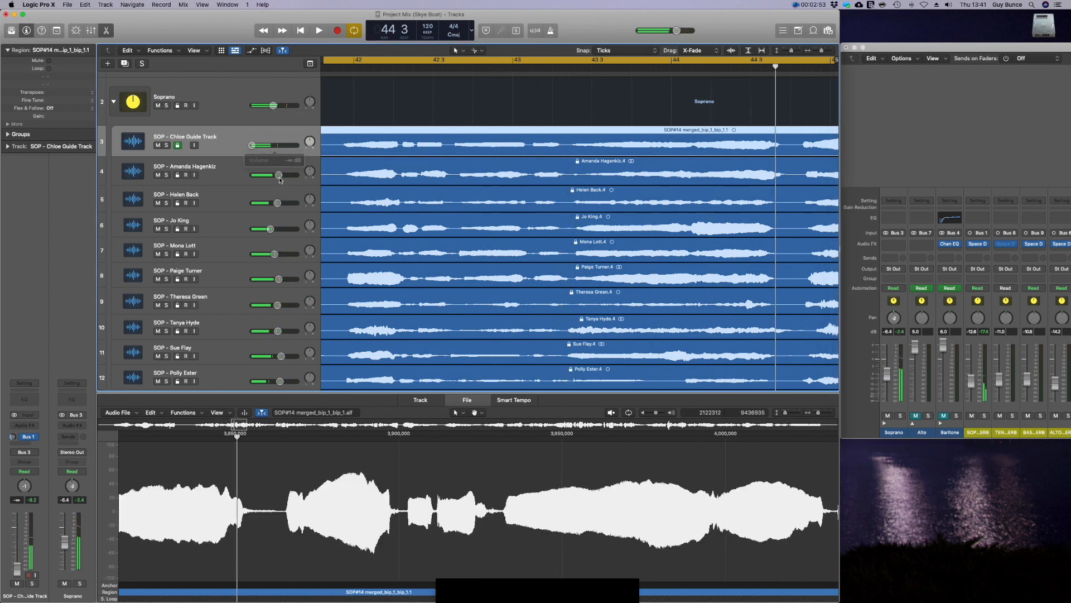
Take the volumes of all individual Soprano tracks, 3 to 13, down to -∞ dB, selecting several tracks together.
left_click(225, 230)
left_click(241, 325, "shift")
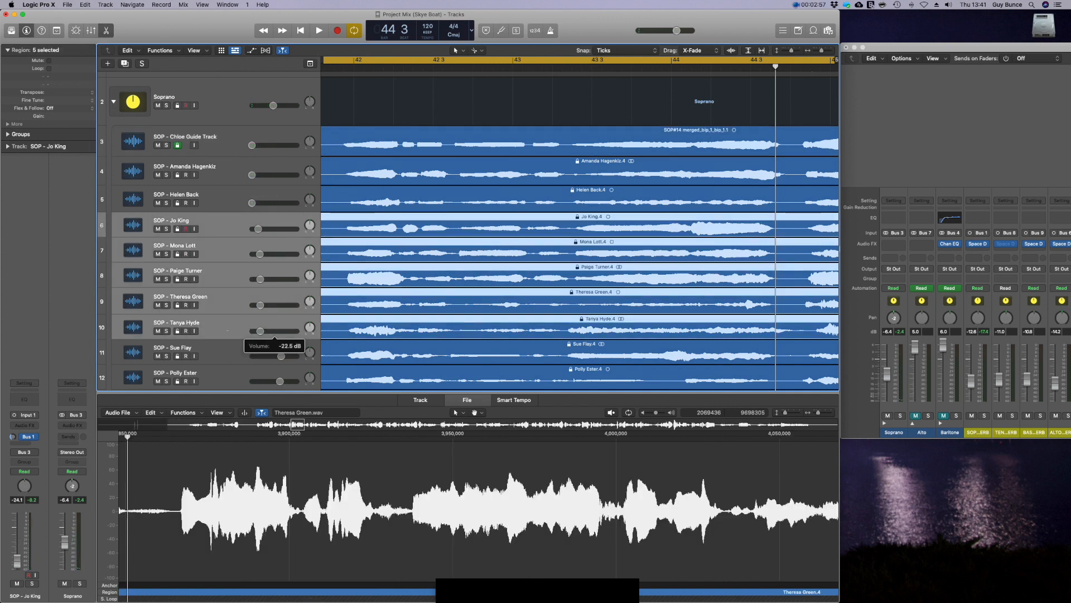
scroll(191, 277, "down", 5)
left_click(235, 224)
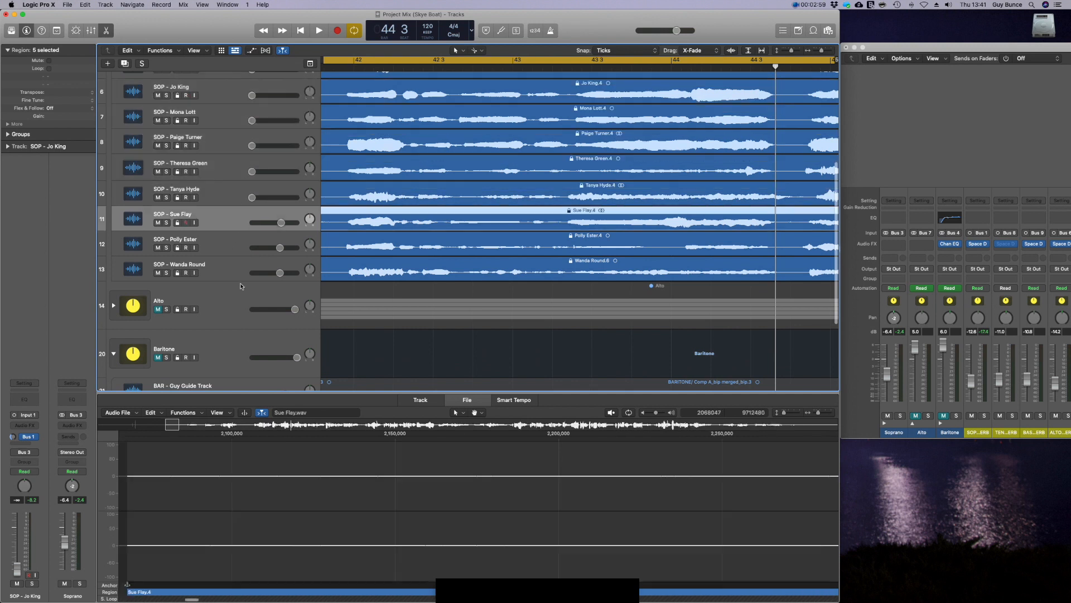
left_click(240, 272, "shift")
Set the Soprano stack's volume to about -4.6 dB.
scroll(286, 159, "up", 6)
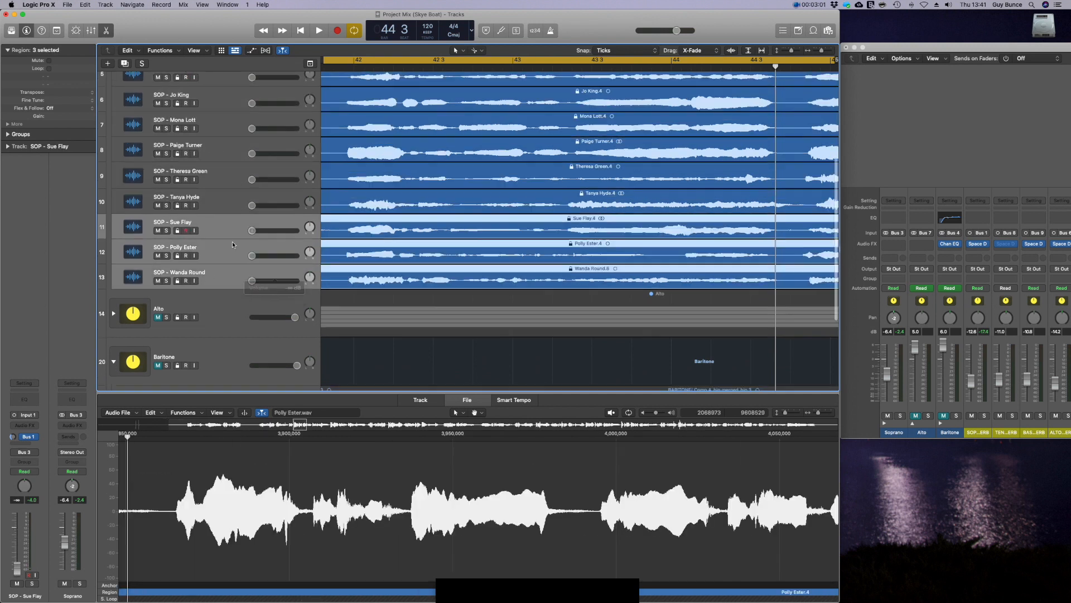
left_click_drag(274, 148, 277, 148)
scroll(255, 215, "left", 1)
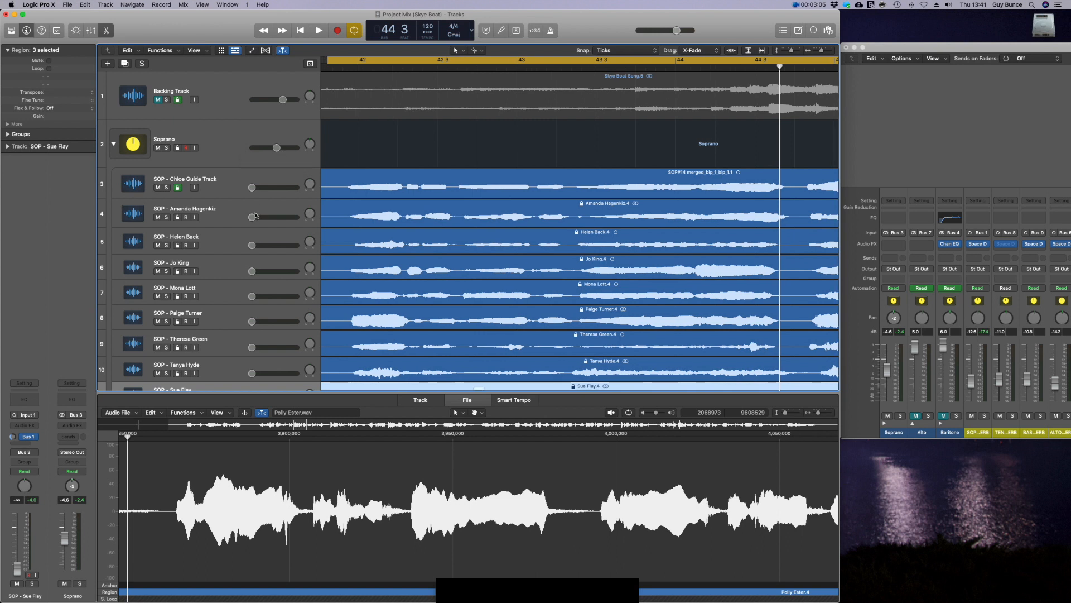
Start playback and raise the volumes of Soprano tracks 3 to 6 from silence, with track 6 at about -16.8 dB.
left_click(319, 31)
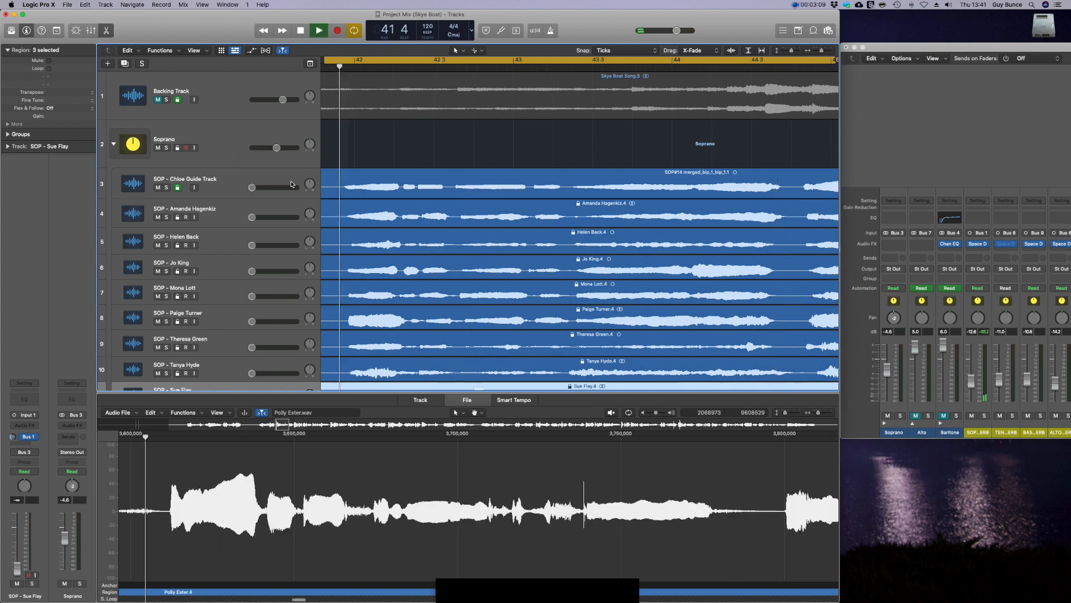
left_click_drag(251, 188, 268, 222)
scroll(284, 247, "down", 2)
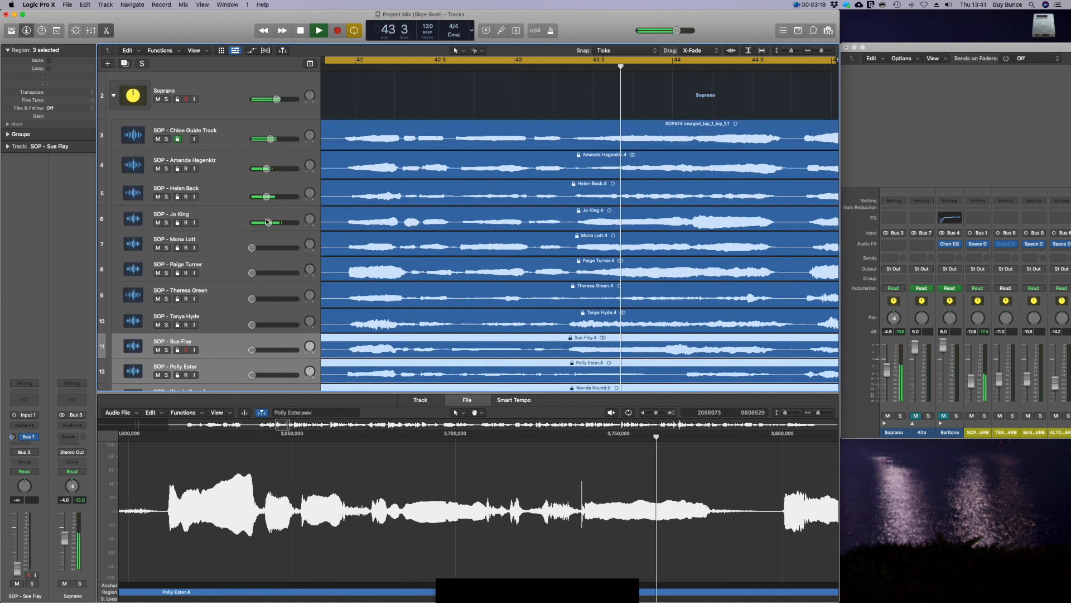
left_click_drag(268, 222, 262, 222)
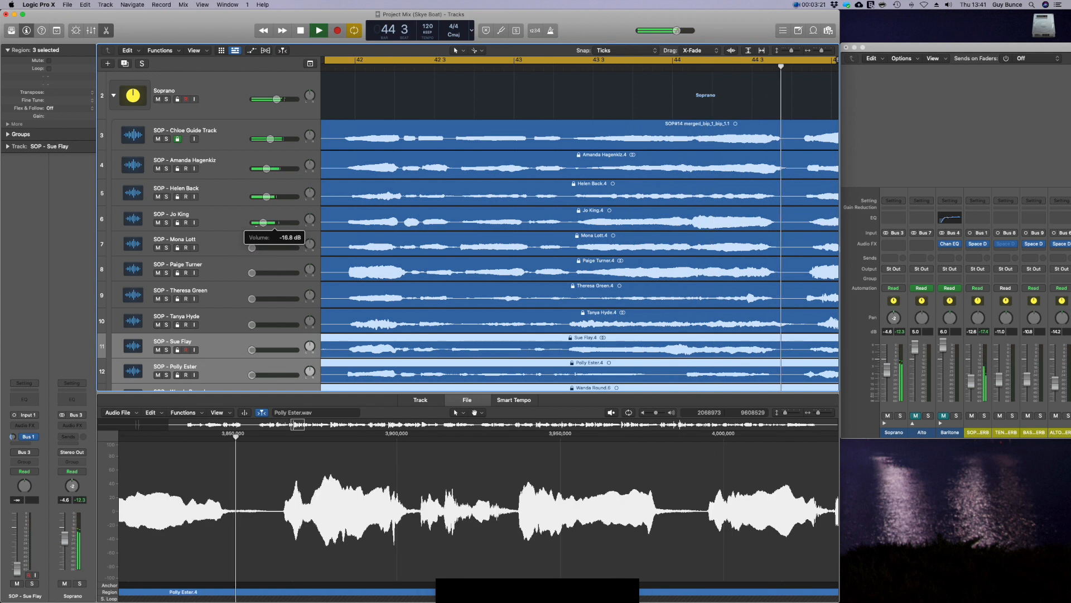
Bring up the volumes of Soprano tracks 7 to 13, with track 10 at about -9.2 dB and track 12 at about -12.2 dB.
left_click_drag(251, 248, 268, 296)
scroll(271, 325, "down", 3)
left_click(235, 270)
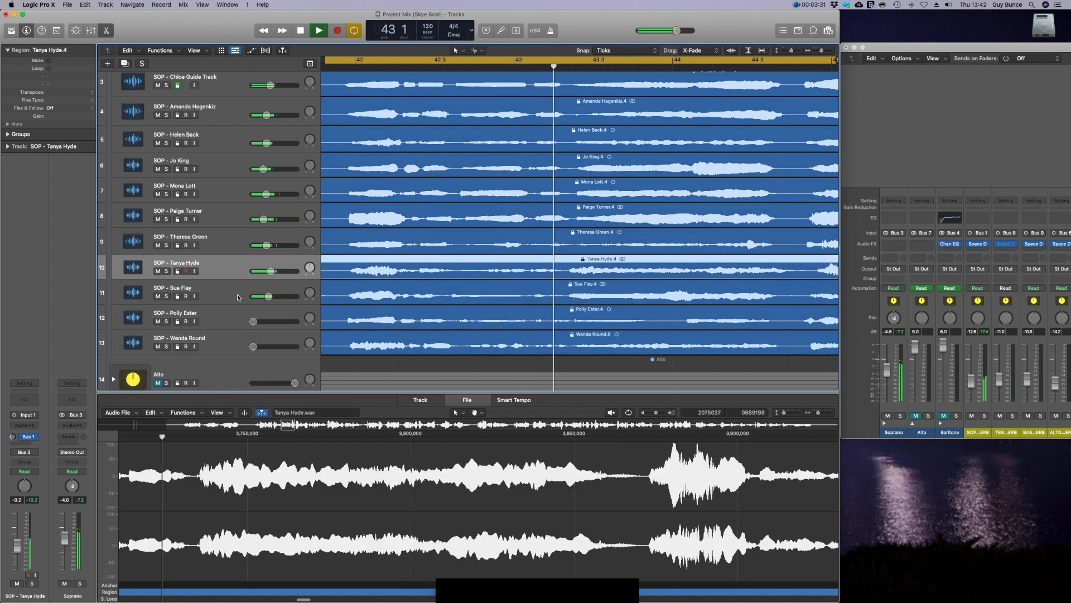
left_click(243, 319)
left_click_drag(252, 321, 260, 347)
scroll(268, 335, "up", 5)
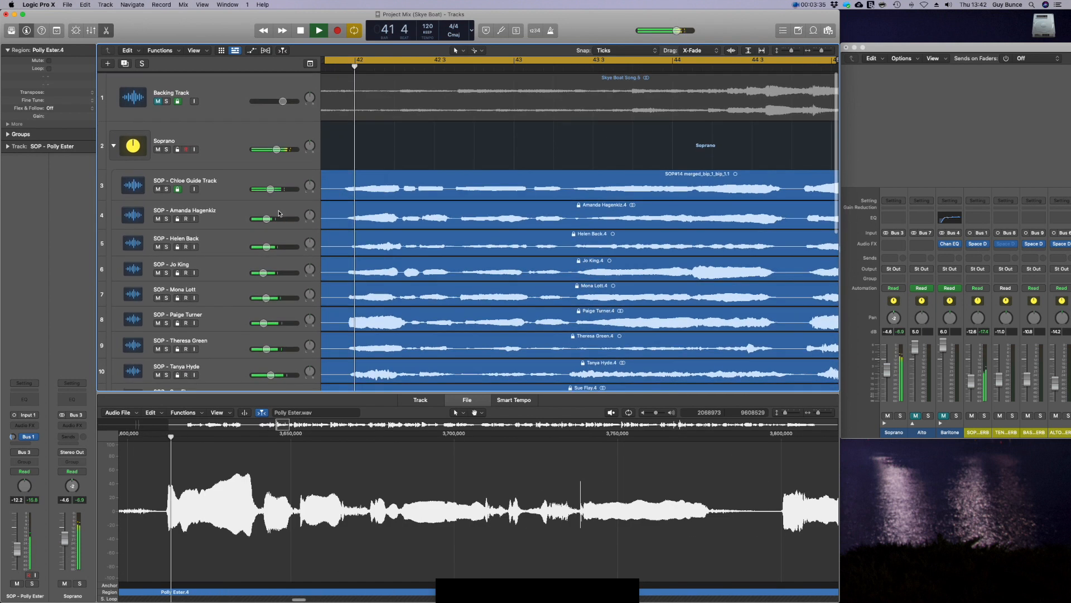
Trim the Soprano stack to -4.8 dB, nudge up the volumes of tracks 4 to 6 and stop playback.
left_click_drag(276, 148, 274, 148)
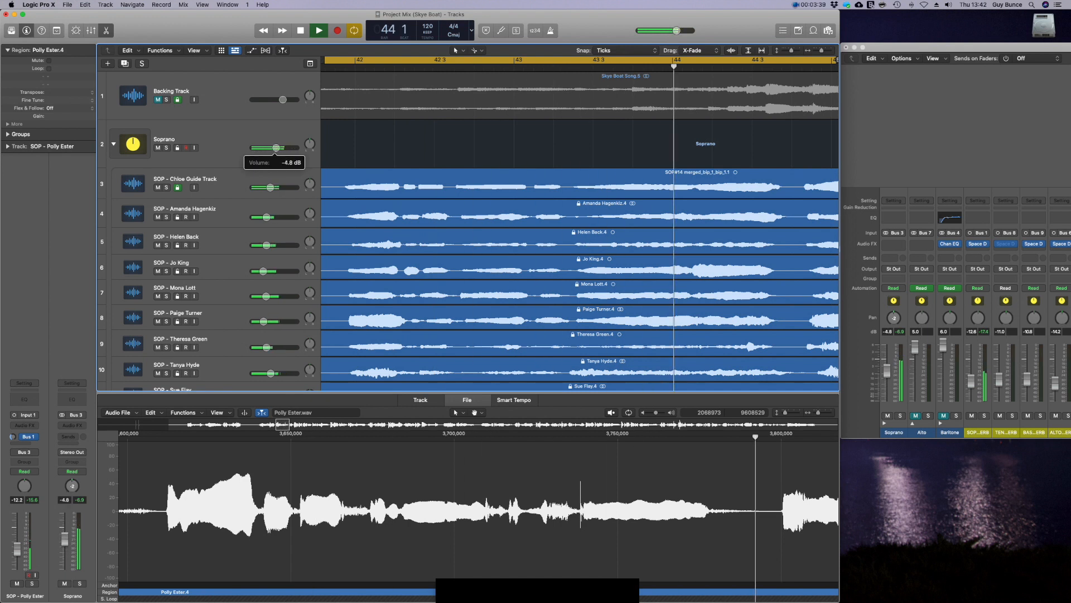
left_click_drag(267, 217, 268, 272)
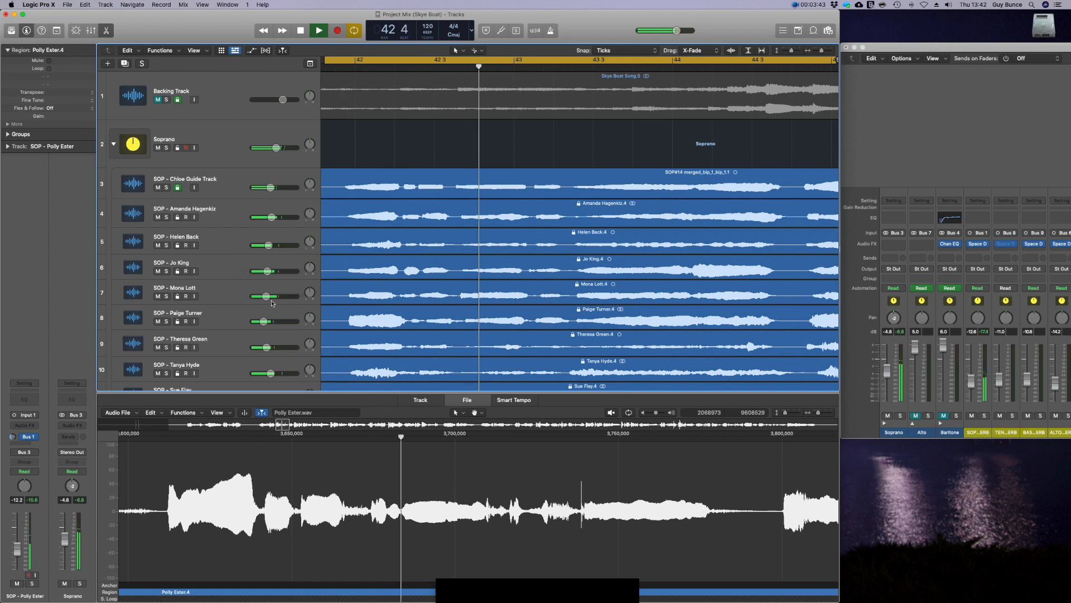
mouse_move(268, 271)
left_mouse_down()
mouse_move(288, 271)
mouse_move(266, 272)
left_mouse_up()
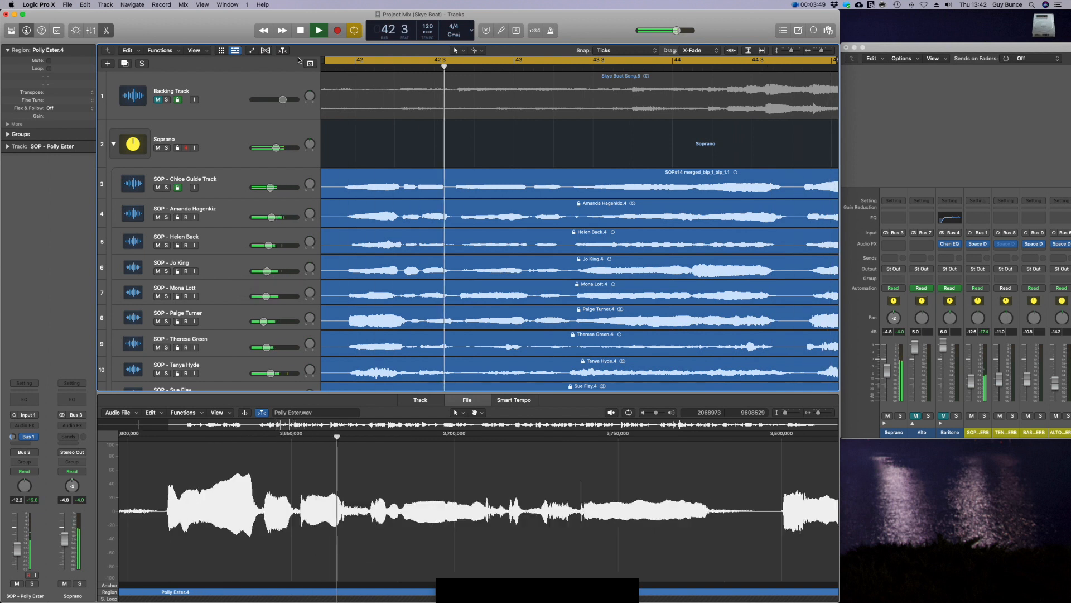
left_click(301, 30)
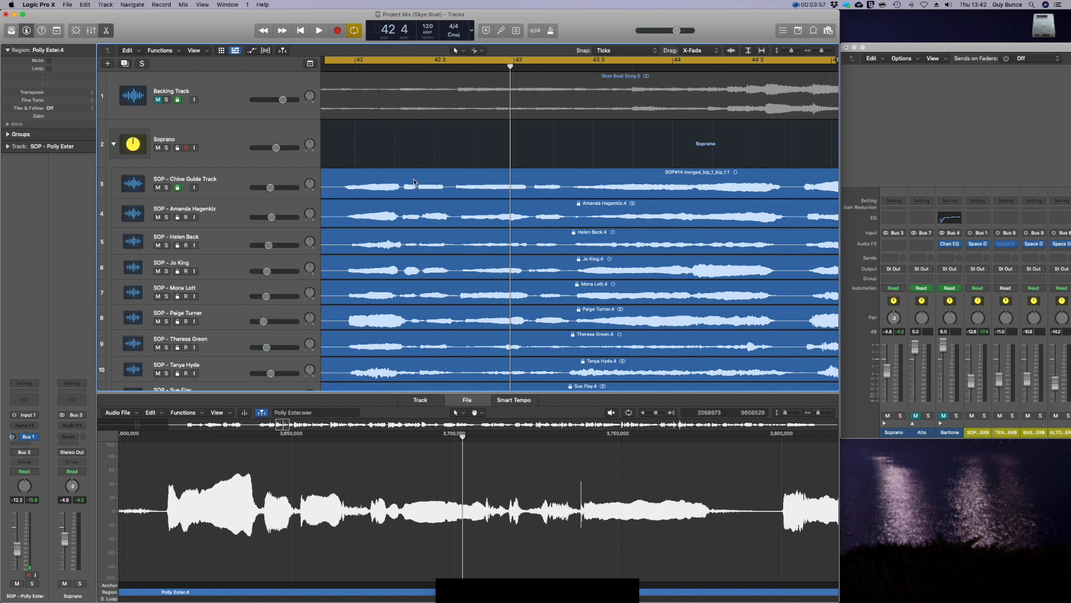
Move the cycle range to roughly bars 45 to 47 and start looped playback.
scroll(415, 182, "right", 10)
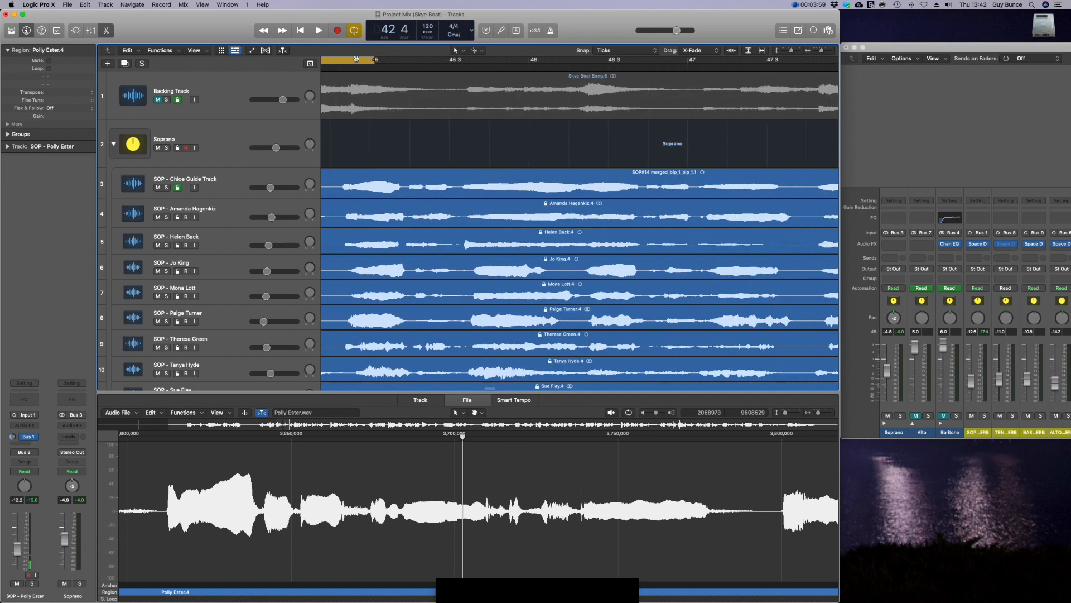
left_click_drag(339, 61, 813, 61)
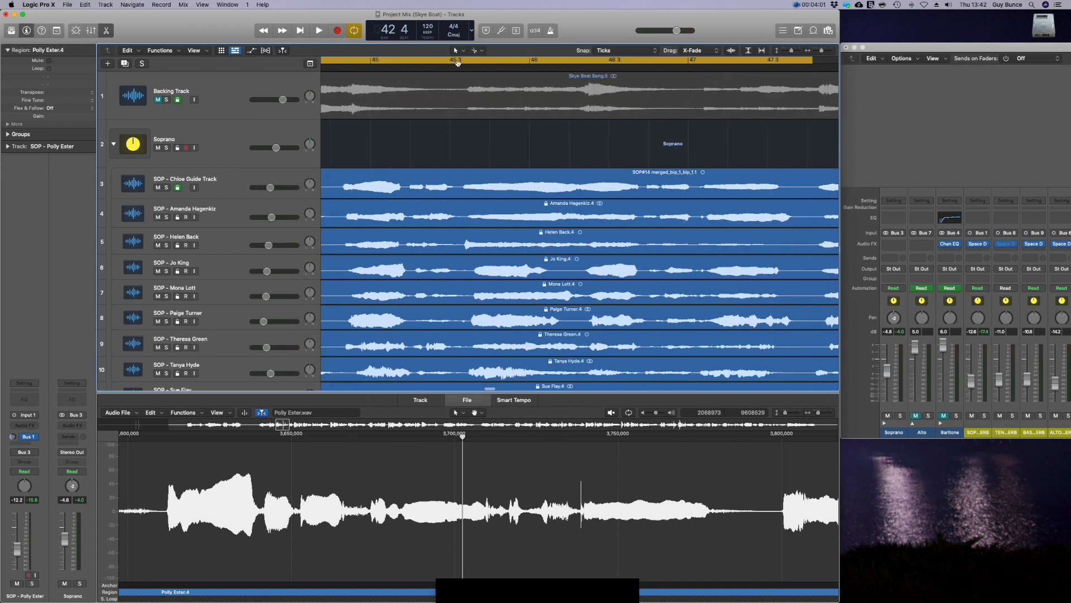
left_click_drag(435, 61, 467, 61)
left_click(319, 30)
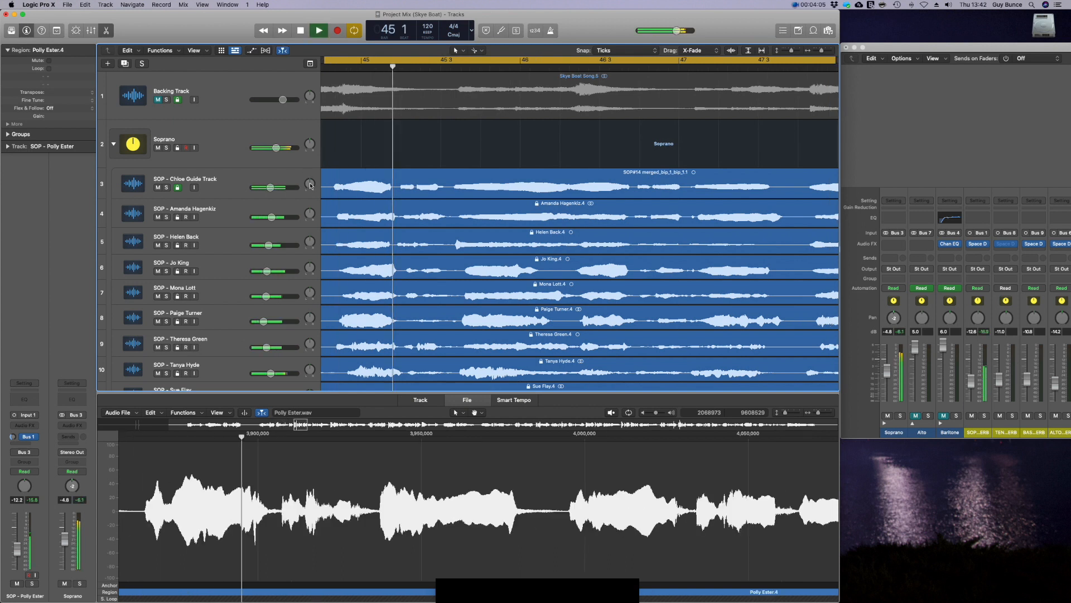
Spread the pan of Soprano tracks 4 to 8, with track 8 at +7, and set track 6's volume to -14.8 dB.
left_click_drag(309, 215, 311, 206)
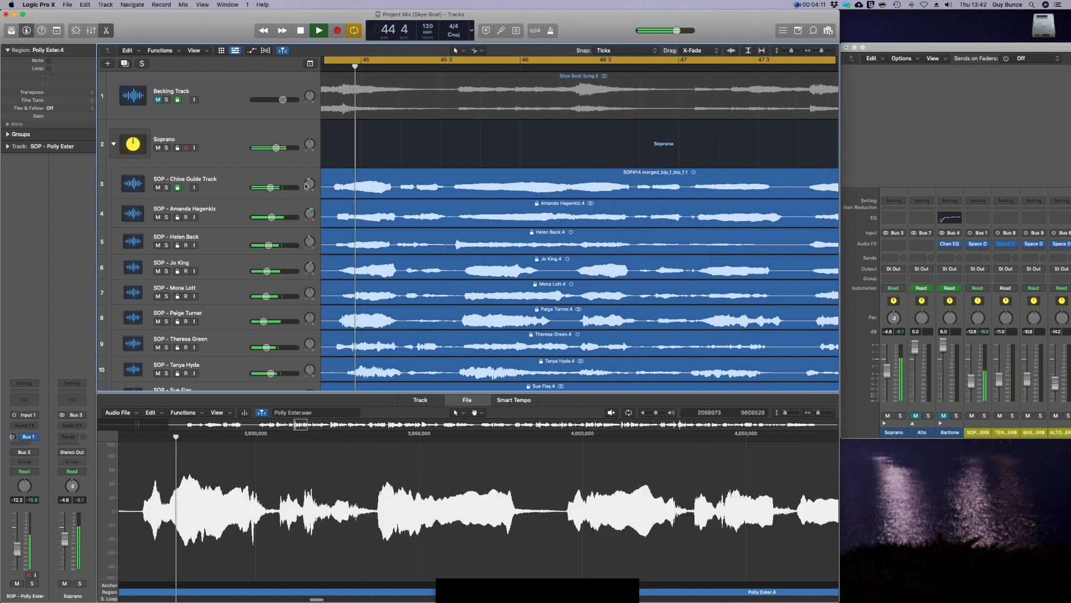
left_click_drag(309, 293, 310, 273)
scroll(310, 302, "down", 5)
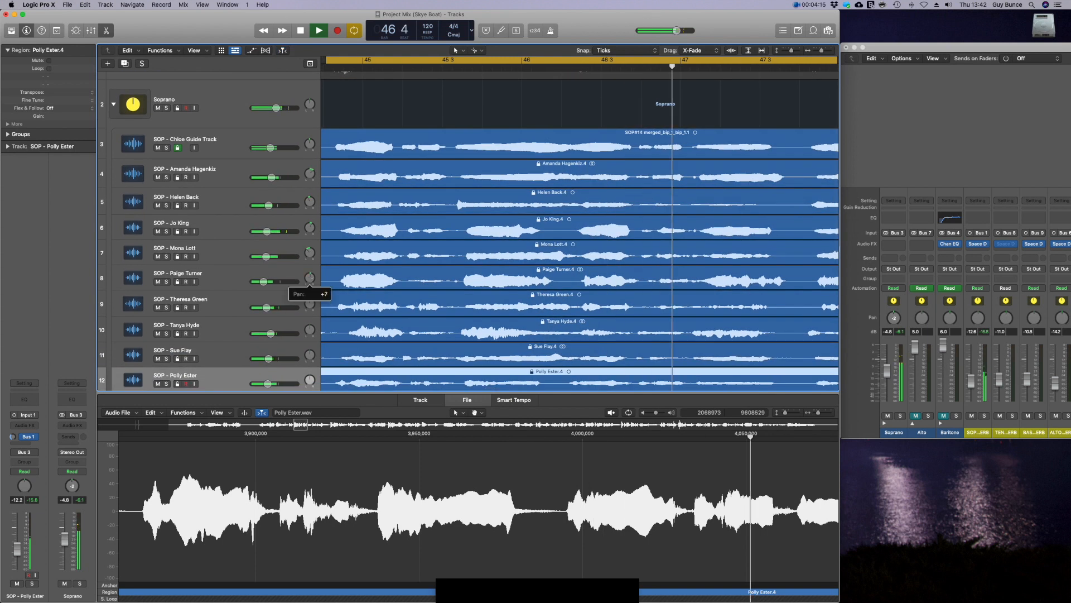
left_click_drag(266, 232, 265, 232)
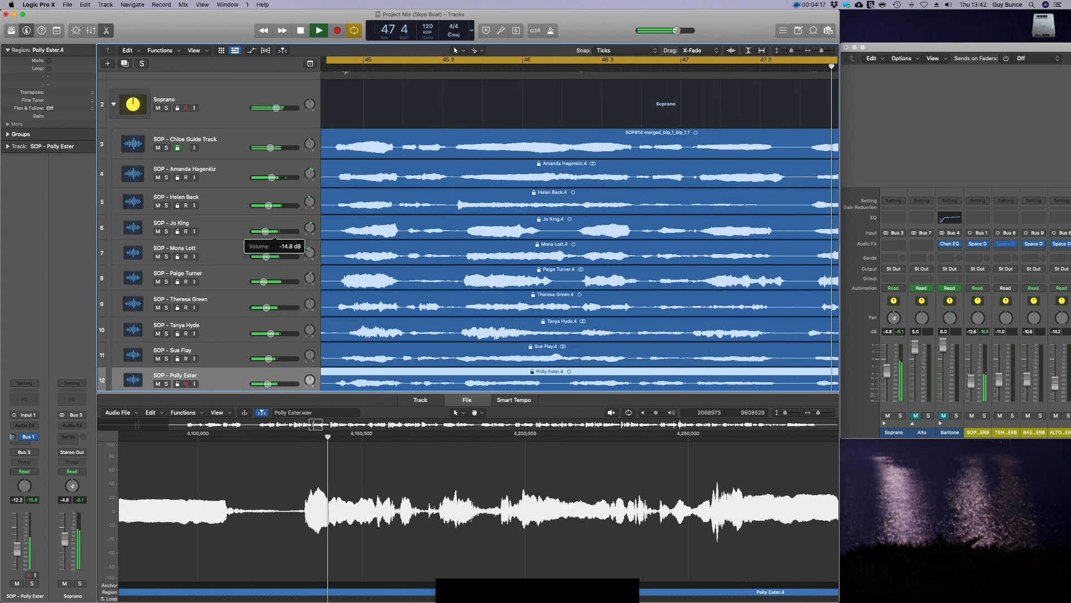
Pan Soprano tracks 9 to 13, with track 12 at -24 and track 13 at about +30, and stop playback.
left_click_drag(308, 304, 310, 327)
scroll(306, 313, "down", 3)
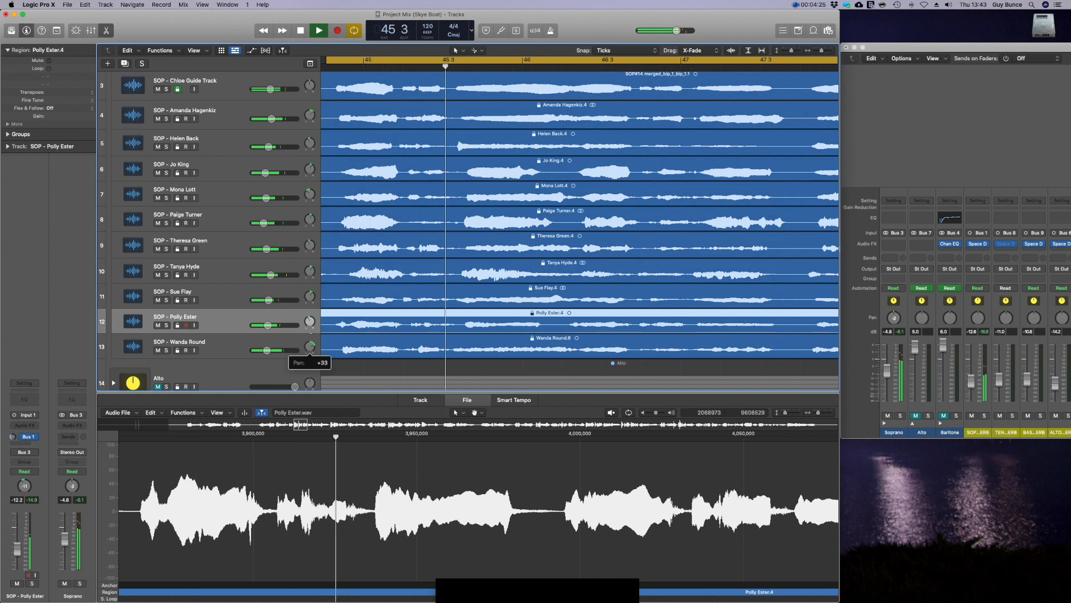
left_click_drag(309, 321, 312, 350)
scroll(312, 334, "up", 4)
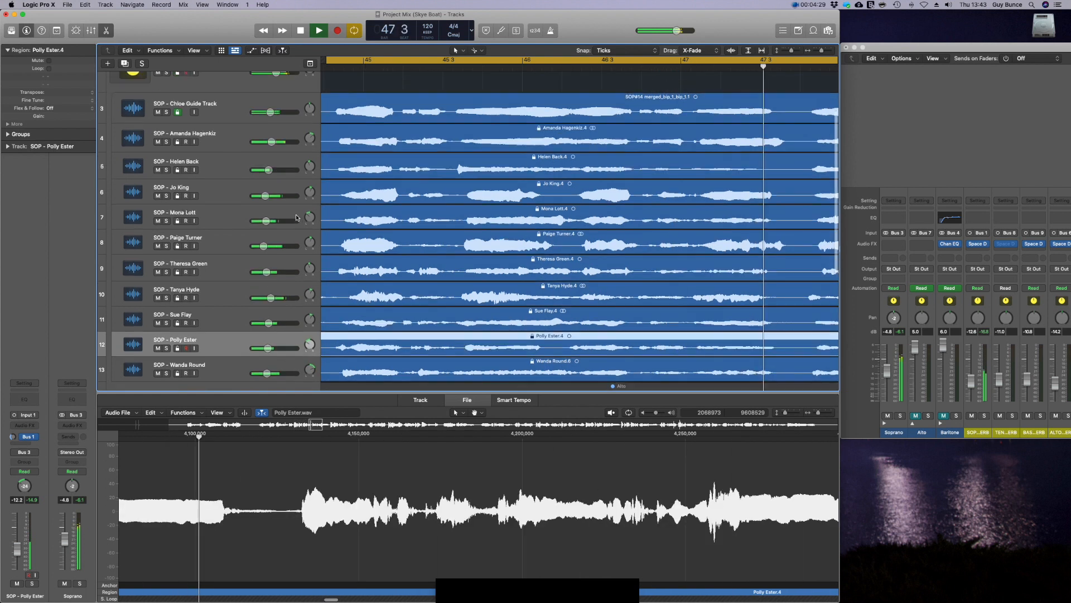
left_click(301, 32)
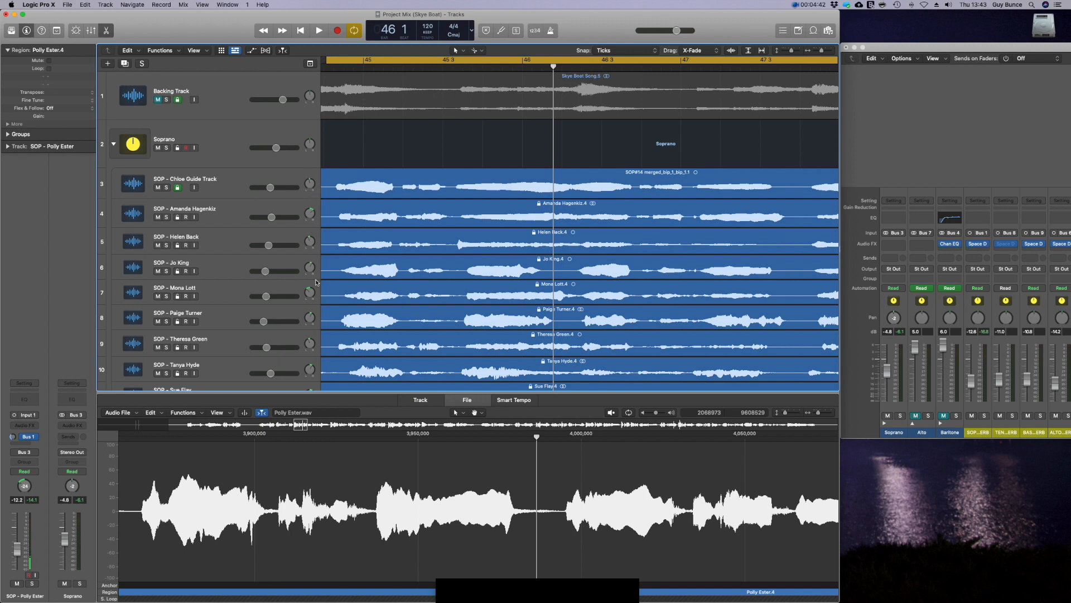
scroll(316, 281, "down", 5)
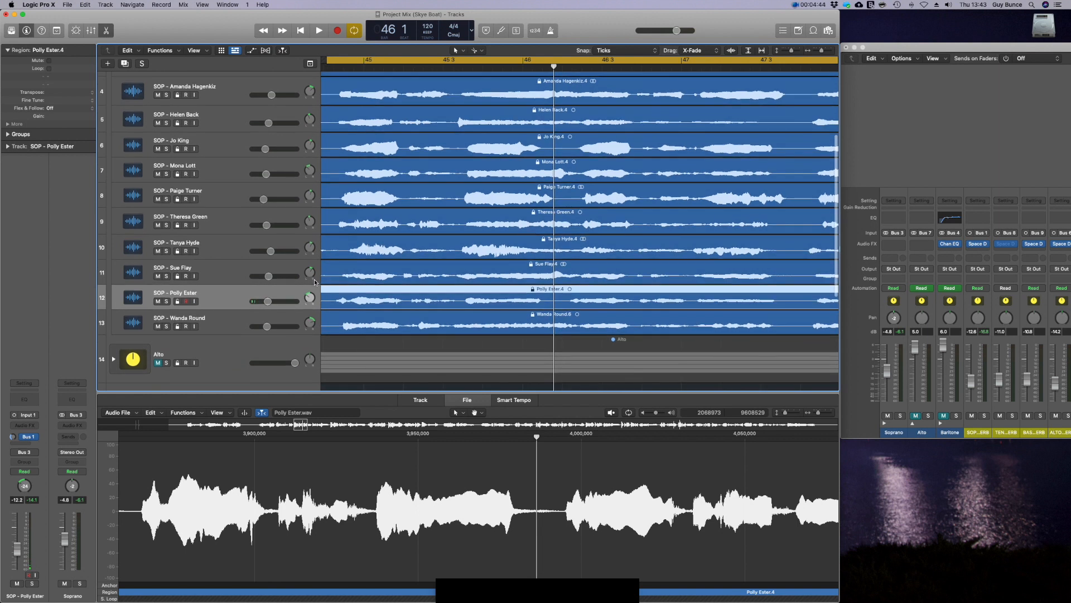
scroll(316, 282, "down", 1)
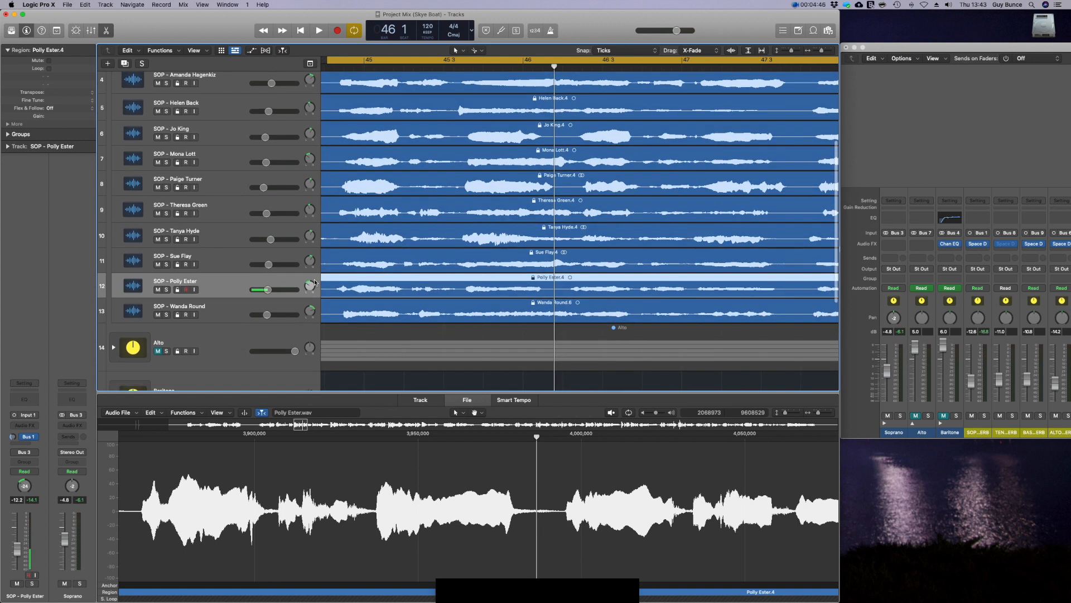
scroll(316, 281, "up", 4)
scroll(316, 282, "down", 8)
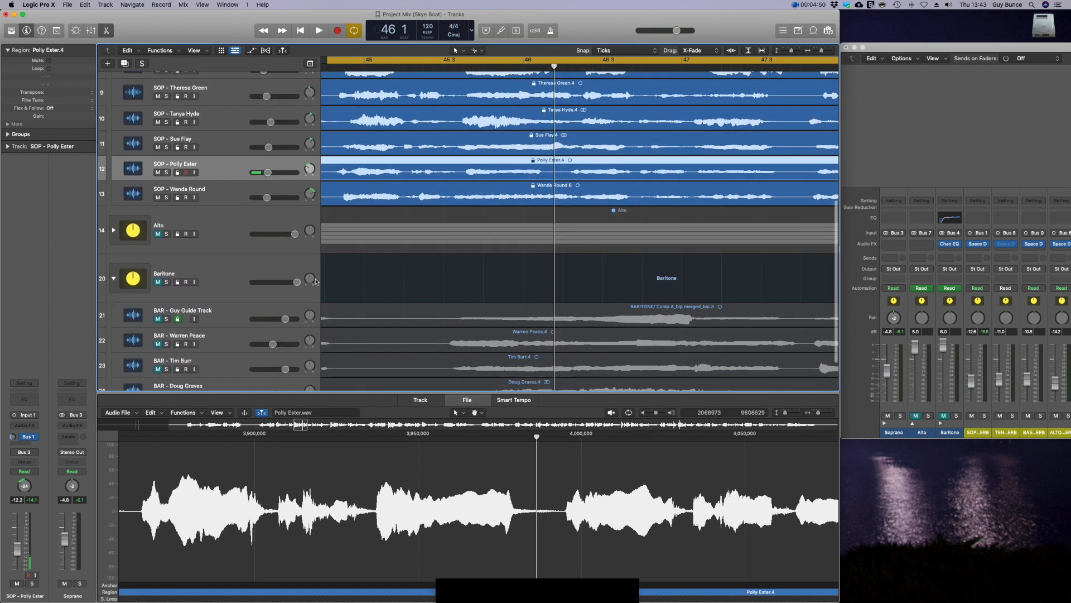
scroll(316, 282, "up", 6)
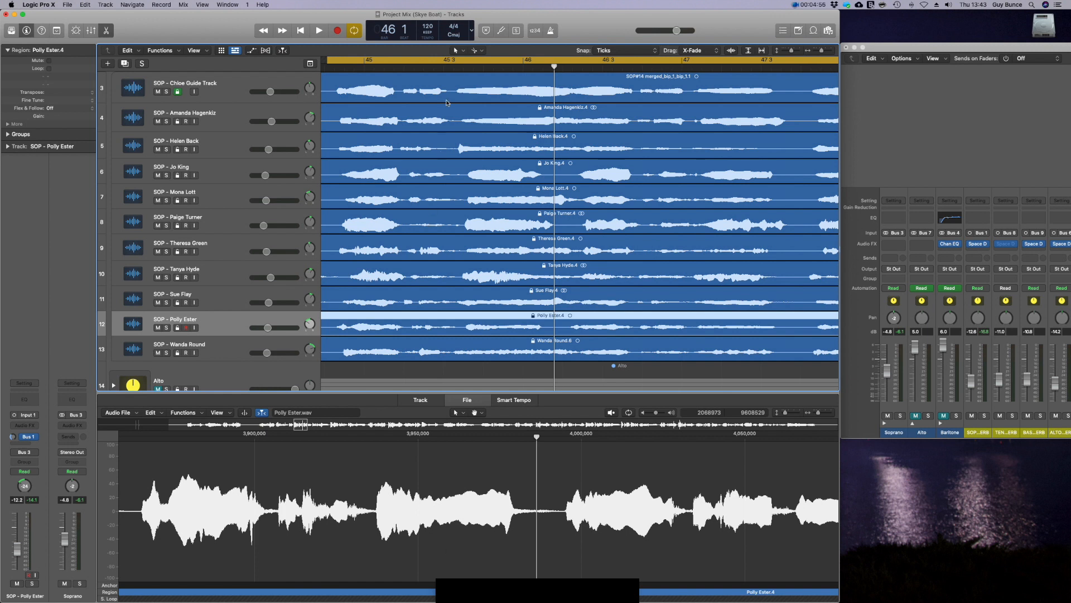
Turn off the cycle range, zoom the timeline out and replay the Soprano mix from just before bar 47.
left_click(477, 62)
left_click_drag(822, 51, 820, 51)
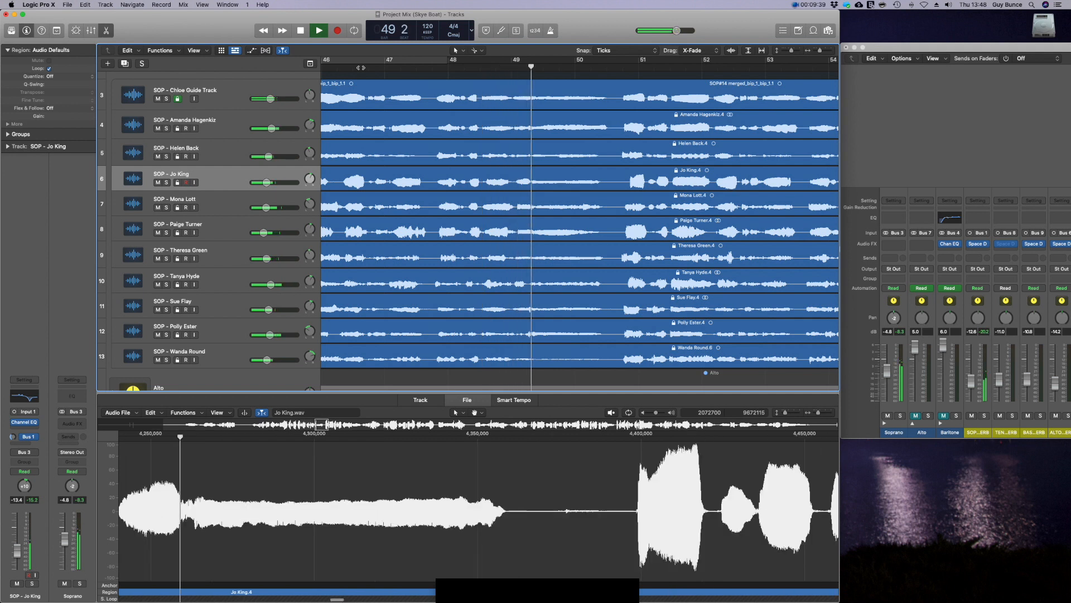
key("space")
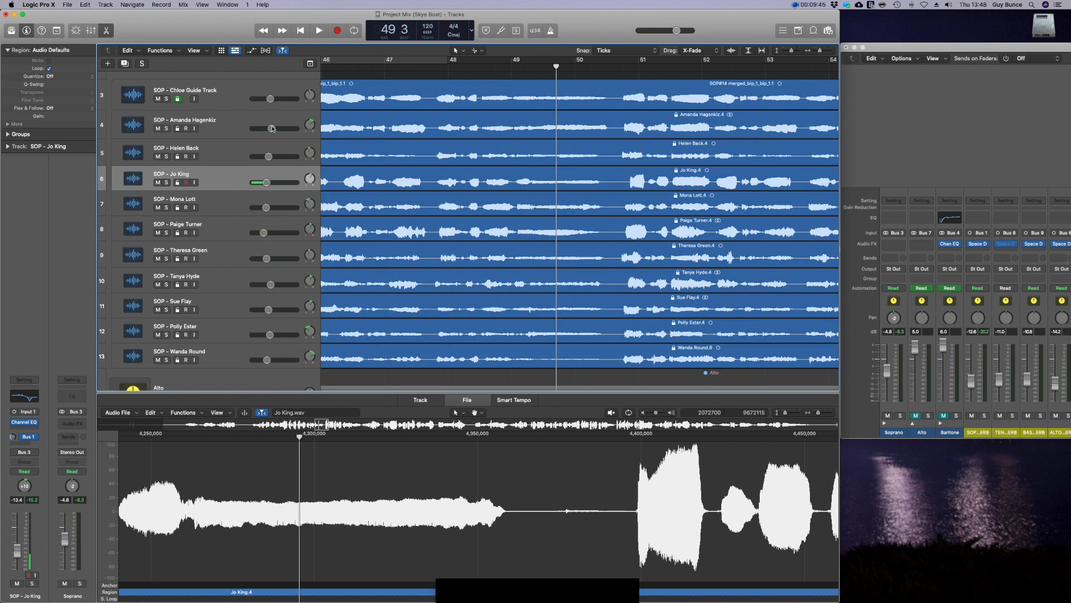
left_click(373, 69)
key("space")
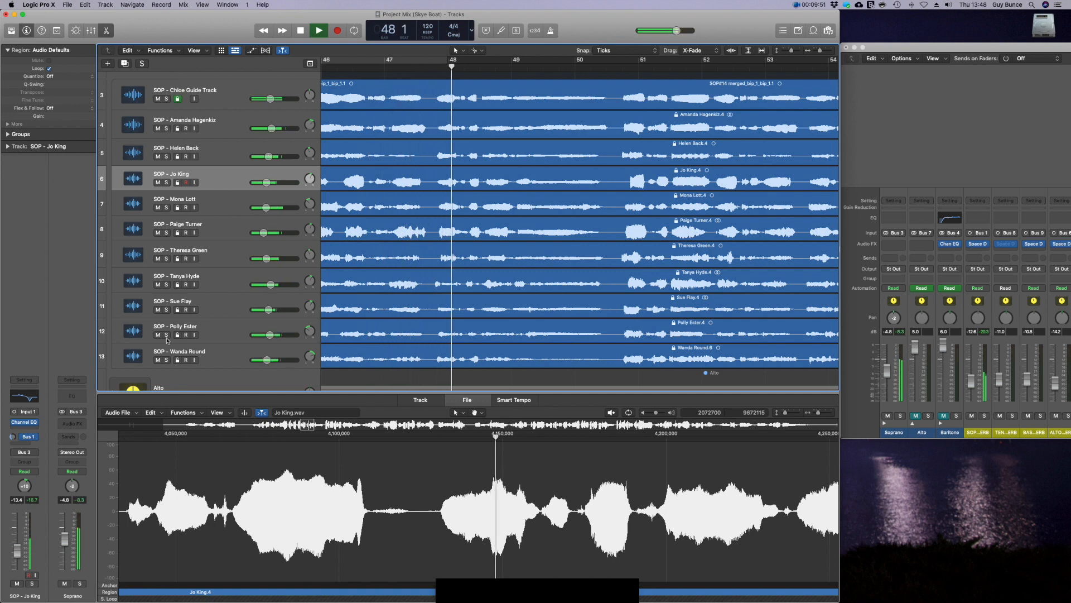
Solo Soprano tracks 11 to 13 during playback, and shift the solo group upward one track at a time to tracks 8 to 11.
left_click(167, 359)
left_click_drag(168, 359, 168, 310)
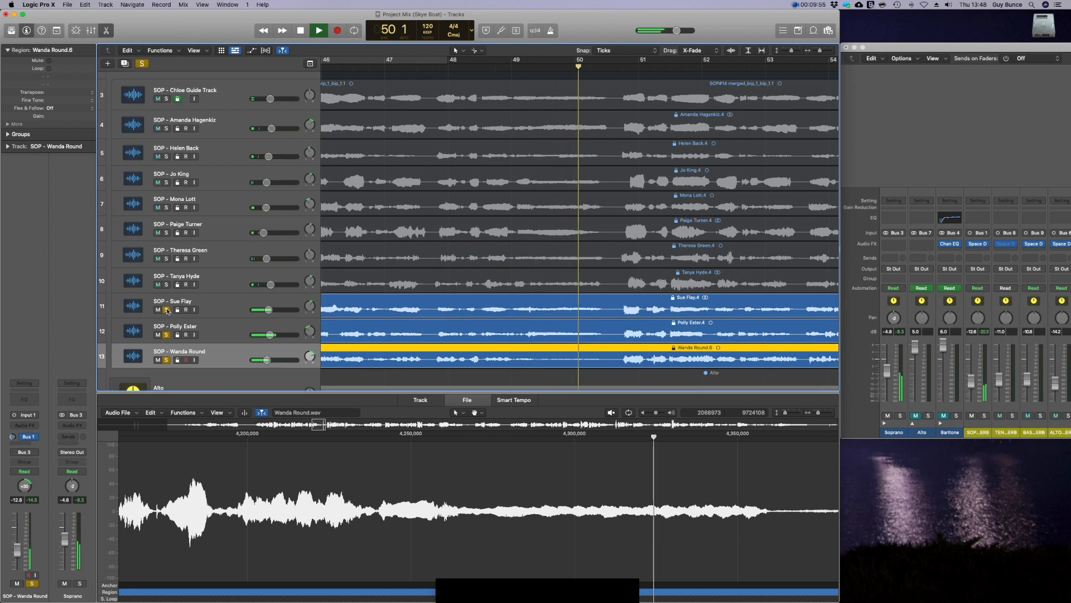
left_click(166, 284)
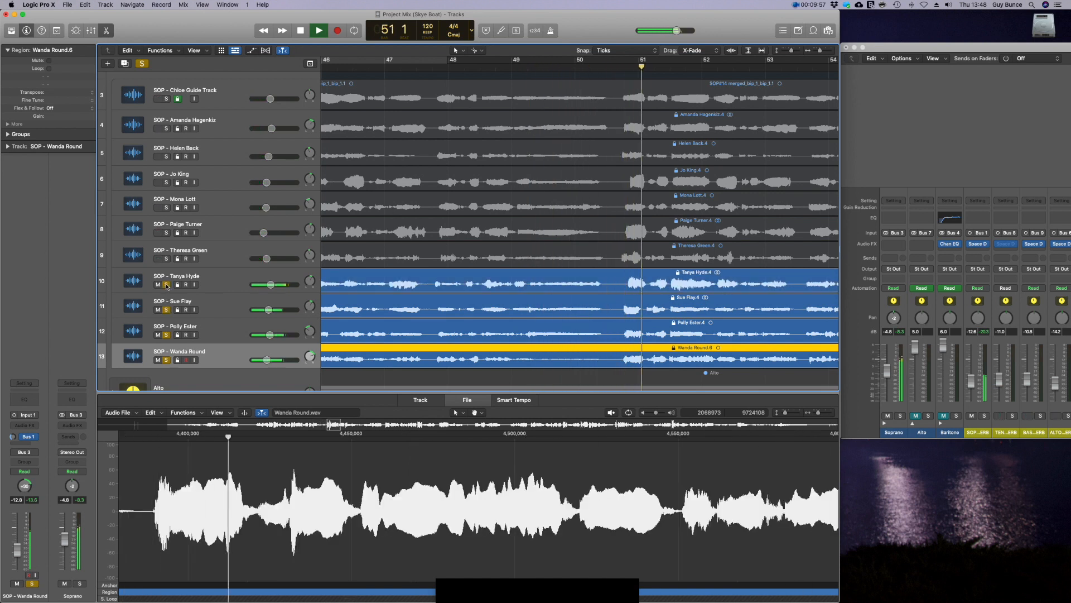
left_click(166, 359)
left_click(166, 258)
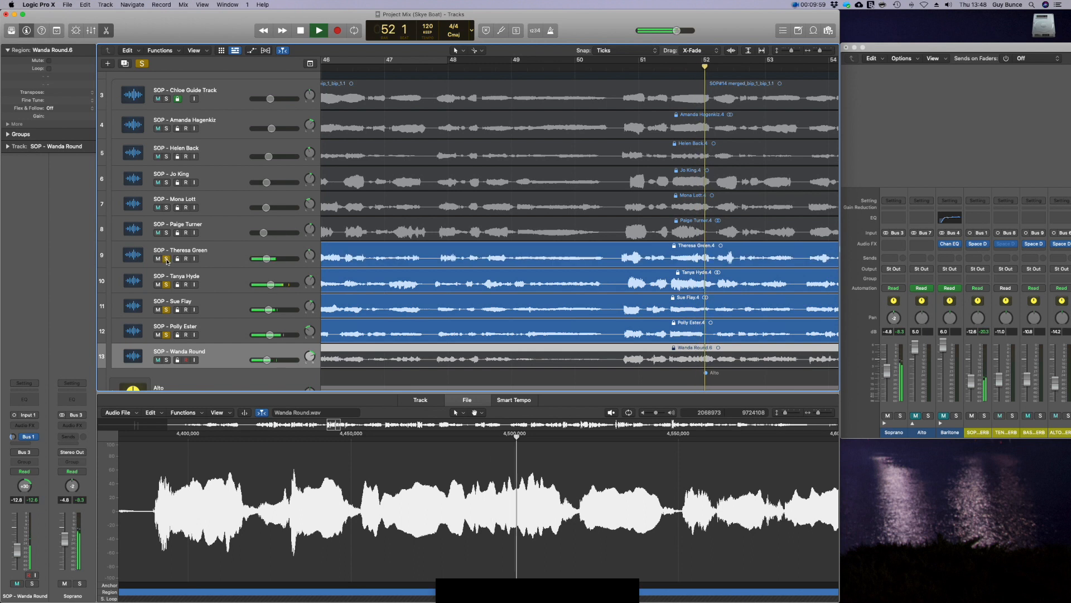
left_click(166, 334)
left_click(167, 233)
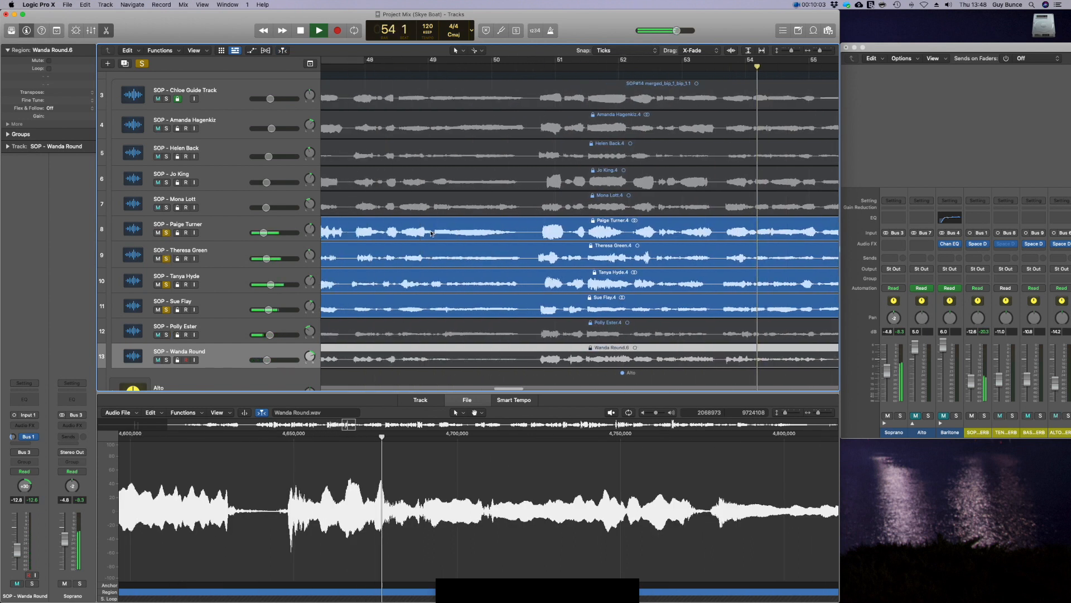
Replay from about bar 47, shift the solo group on to Soprano tracks 6 to 9 and stop playback.
left_click(397, 61)
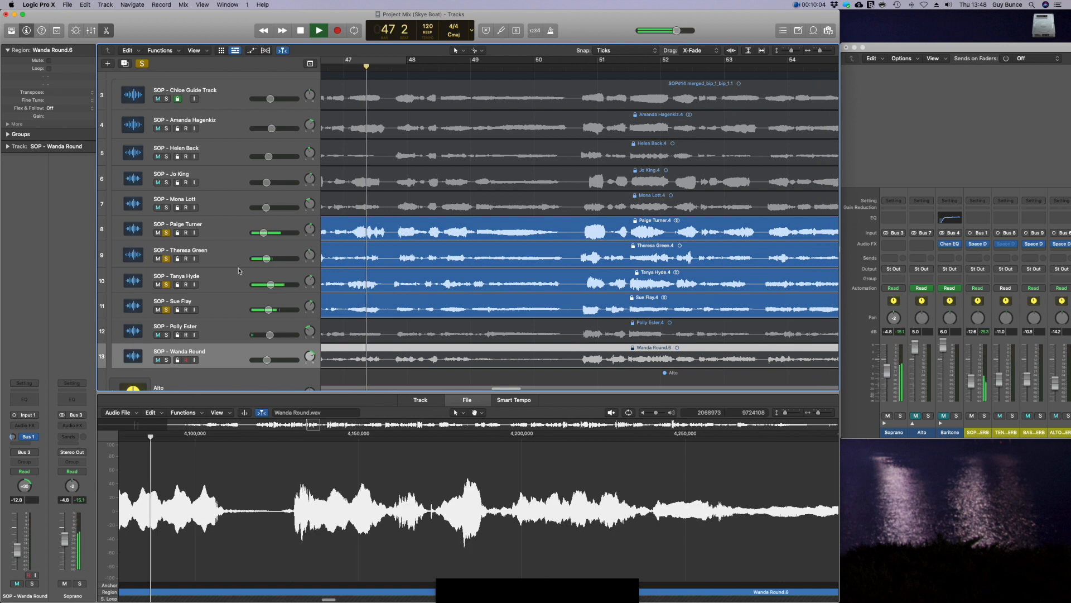
left_click(167, 310)
left_click(166, 207)
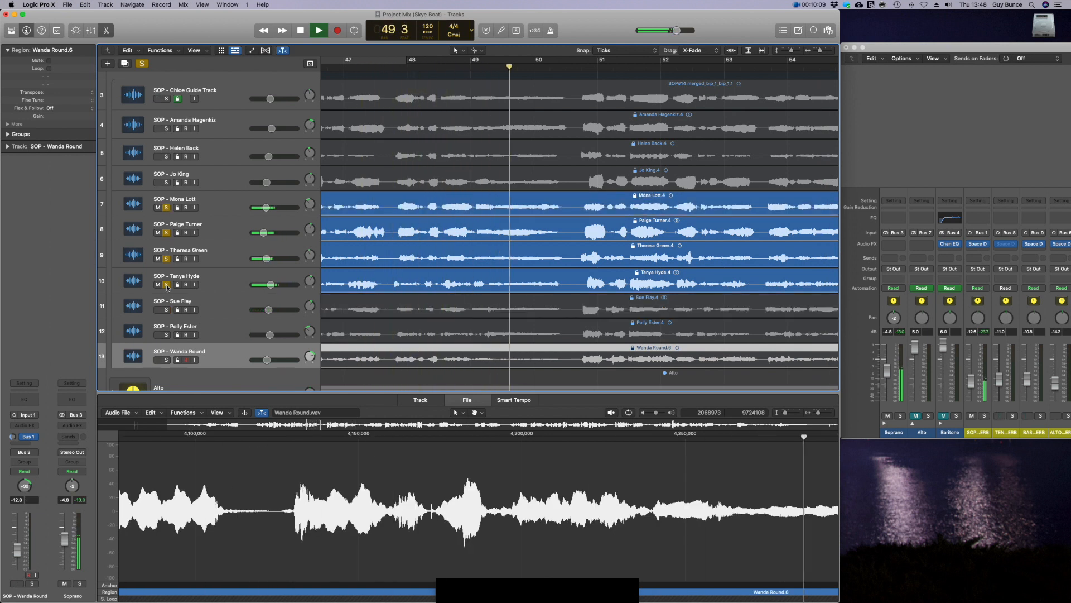
left_click(166, 284)
left_click(167, 182)
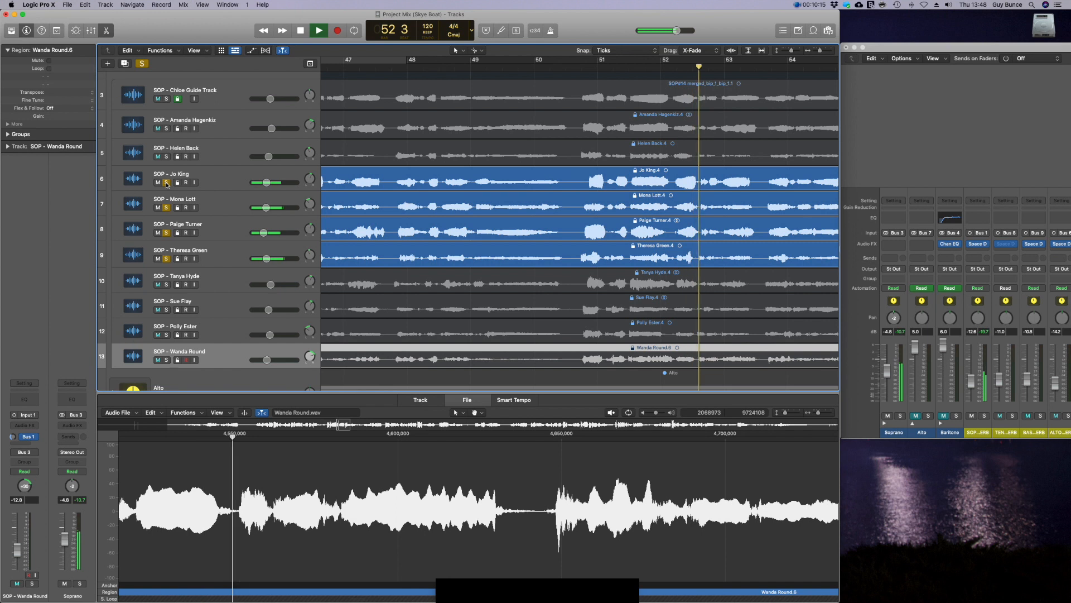
key("space")
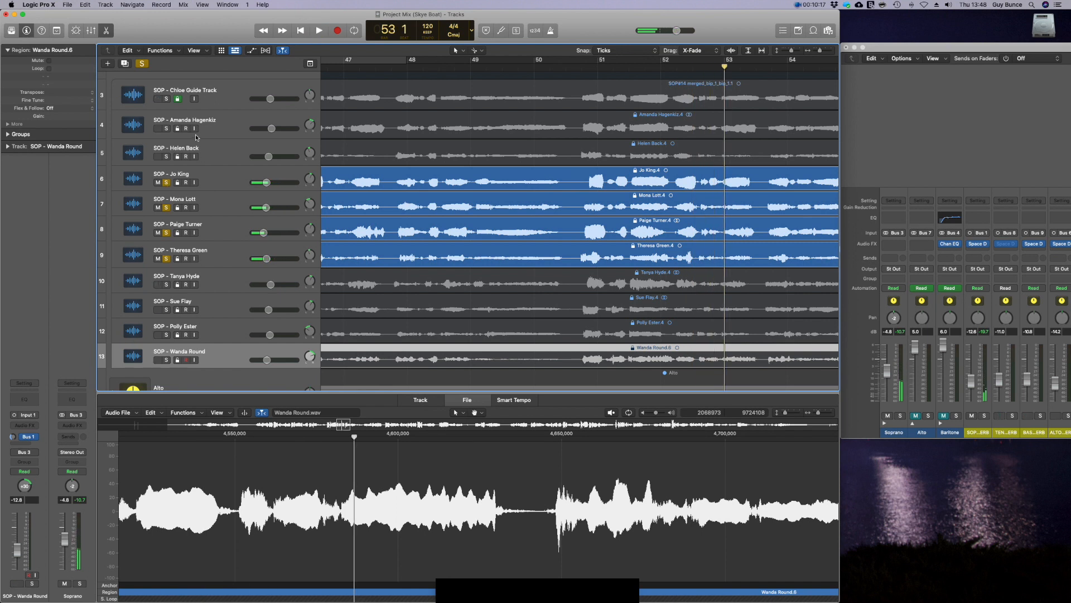
Clear all active solos and solo every individual Soprano track, 3 to 13.
left_click(143, 63)
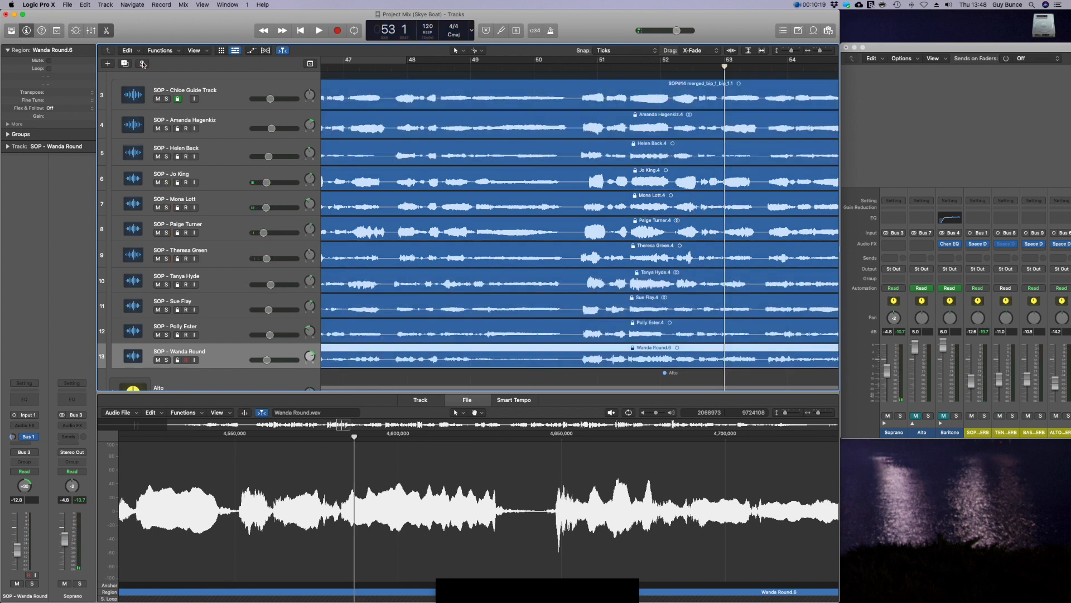
left_click_drag(168, 101, 163, 348)
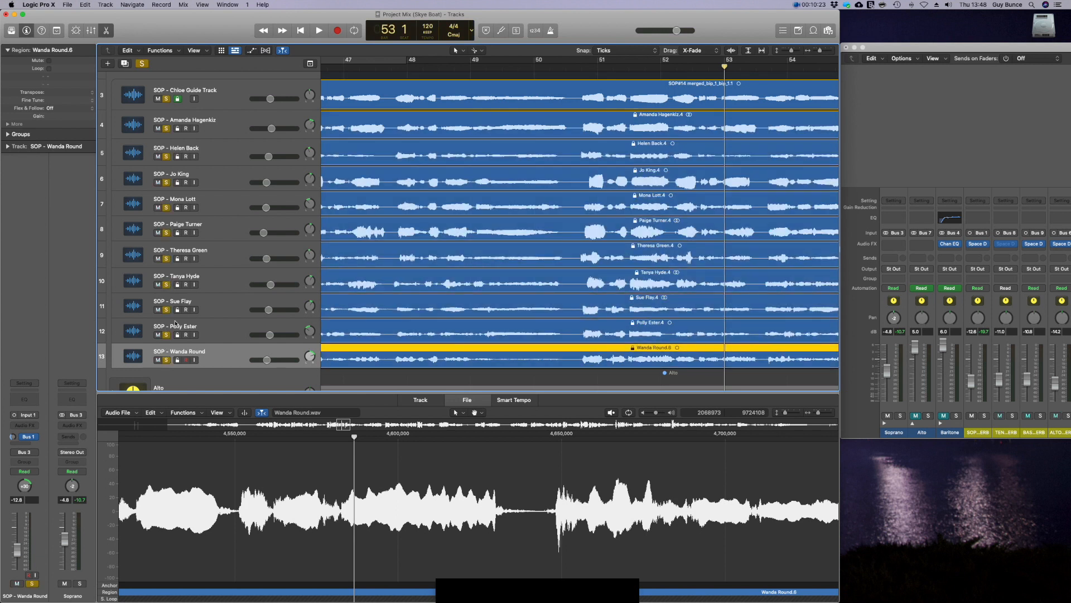
Clear the Soprano solos, play the mix, solo only Soprano track 6 and open a Channel EQ on it.
left_click(143, 64)
key("space")
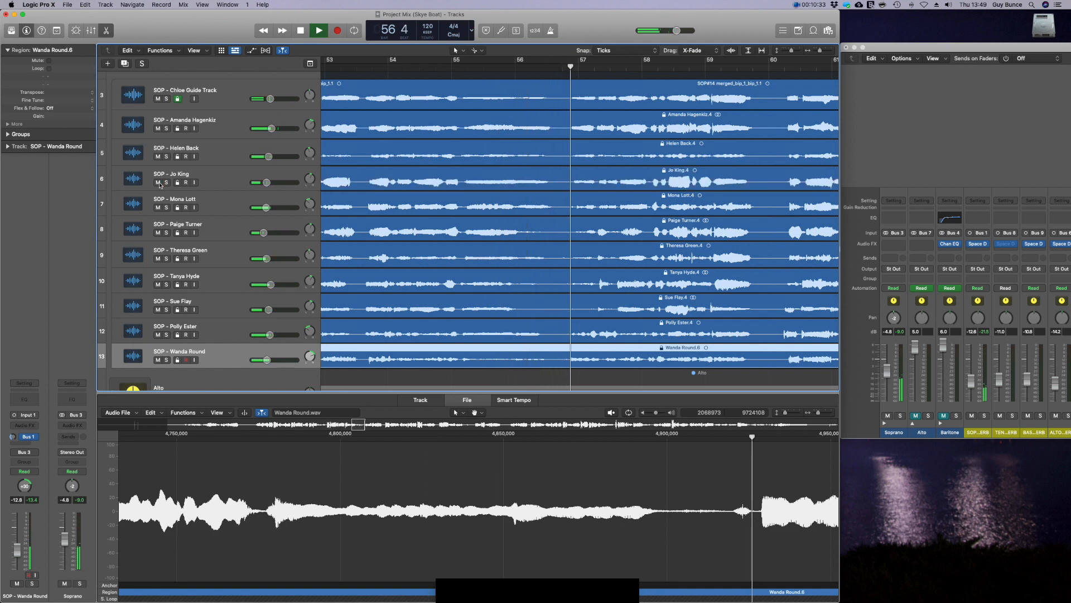
left_click(165, 183)
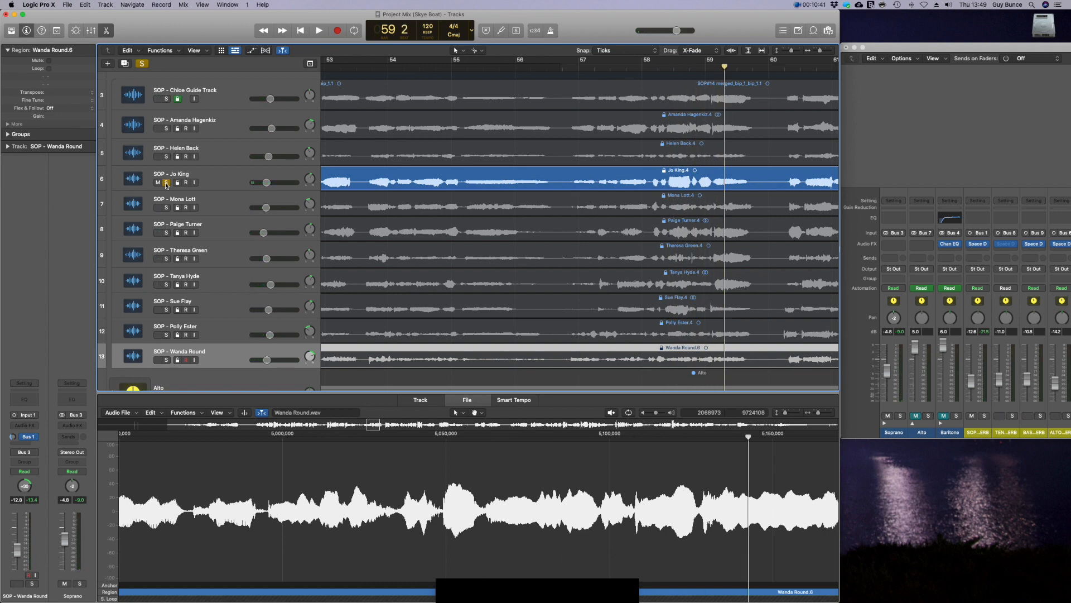
left_click(236, 185)
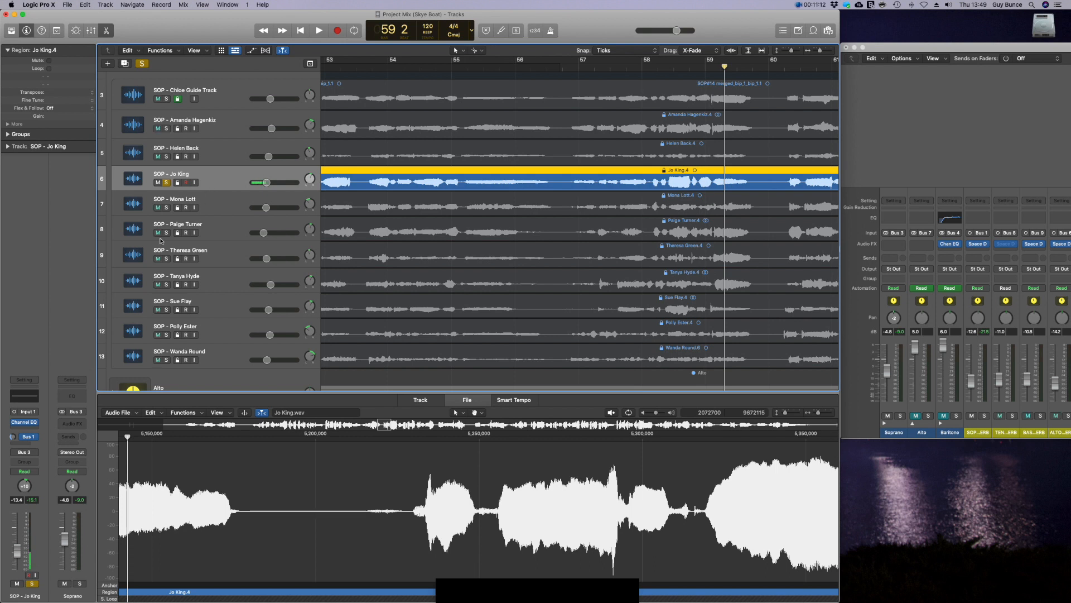
left_click(25, 396)
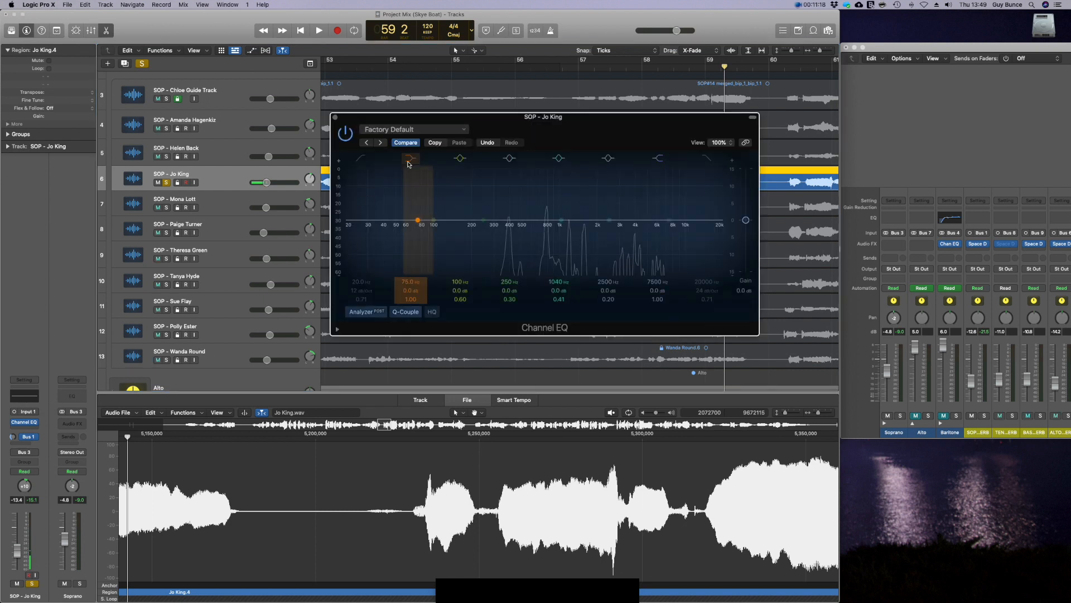
Play Soprano track 6 from between bars 53 and 54, and load the Make Warmer preset into its Channel EQ.
left_click(374, 76)
key("space")
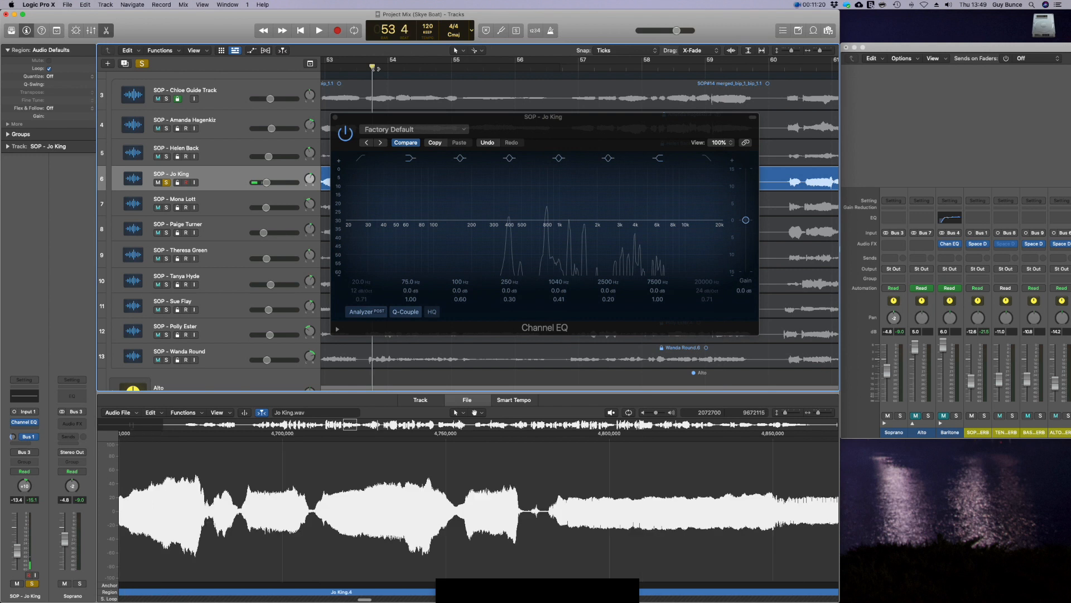
key("space")
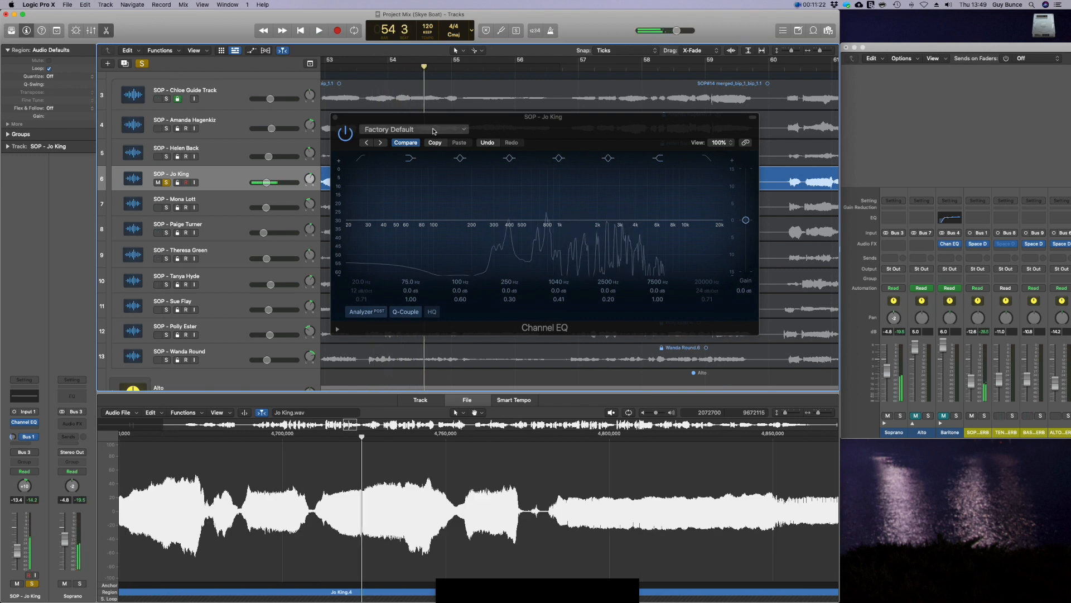
left_click(413, 129)
mouse_move(450, 396)
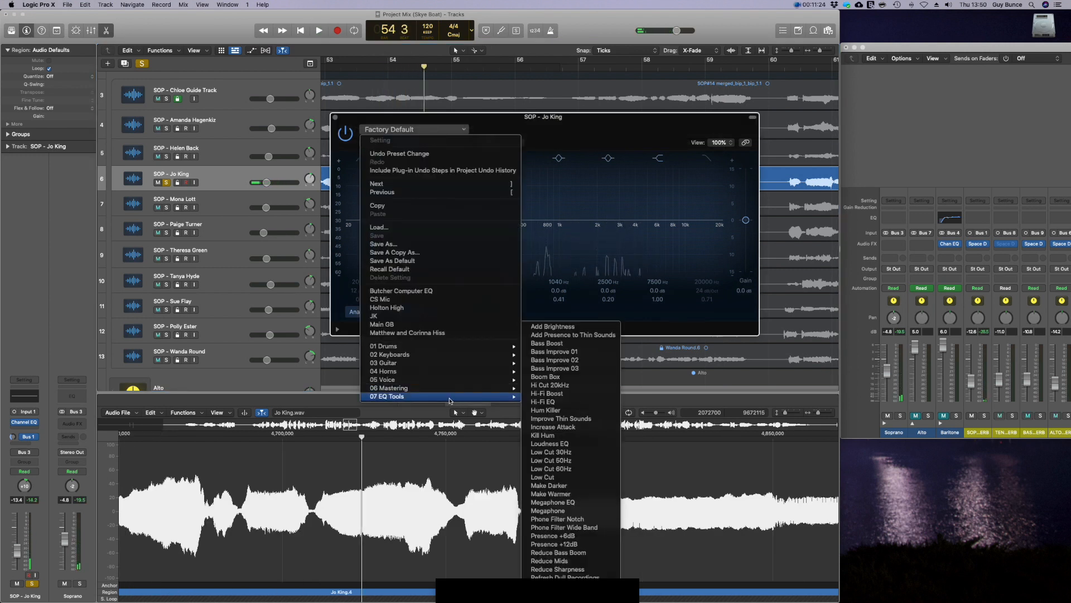
left_click(551, 494)
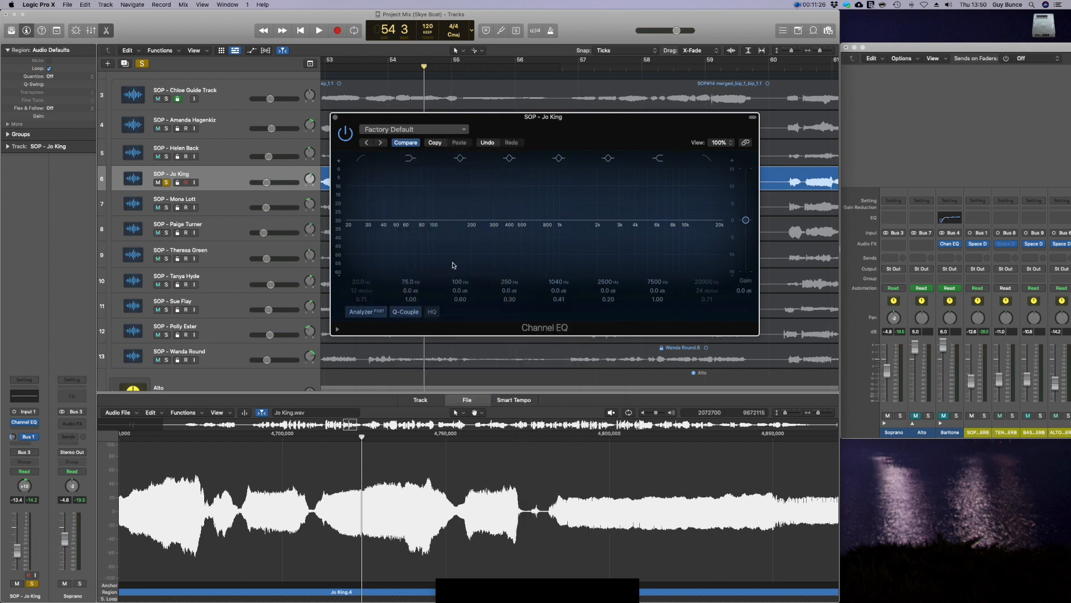
Replay Soprano track 6 from about bar 53, comparing the sound with the Channel EQ bypassed and enabled.
left_click(362, 78)
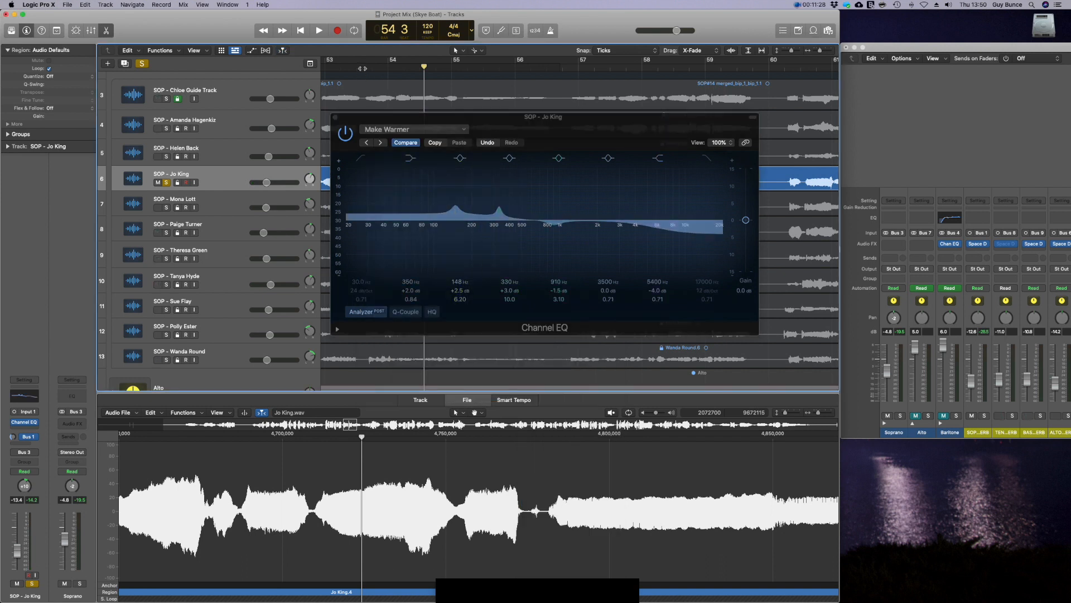
key("space")
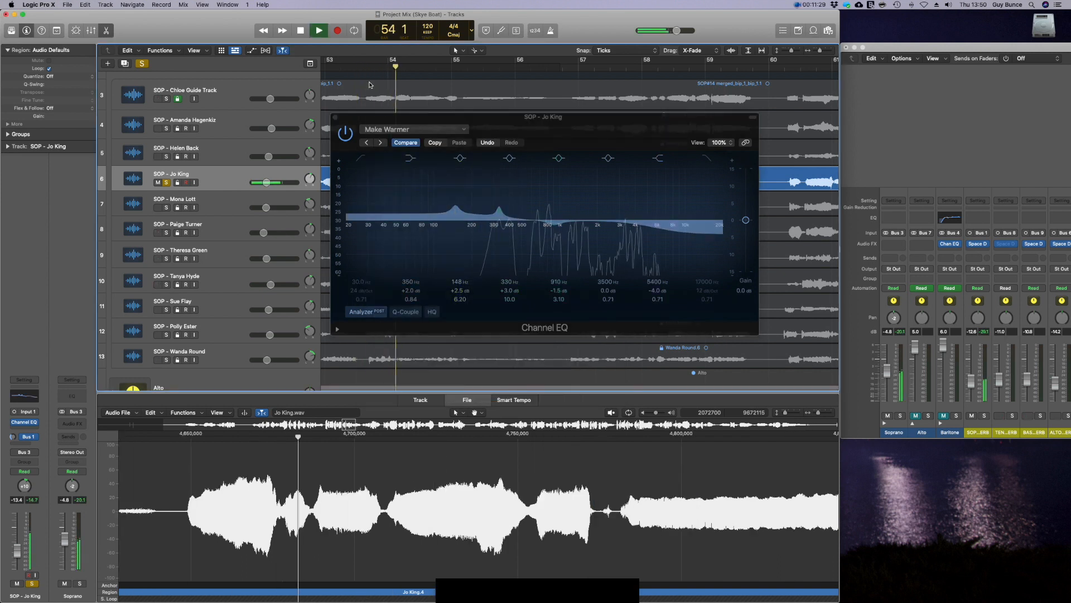
left_click(350, 136)
left_click(349, 136)
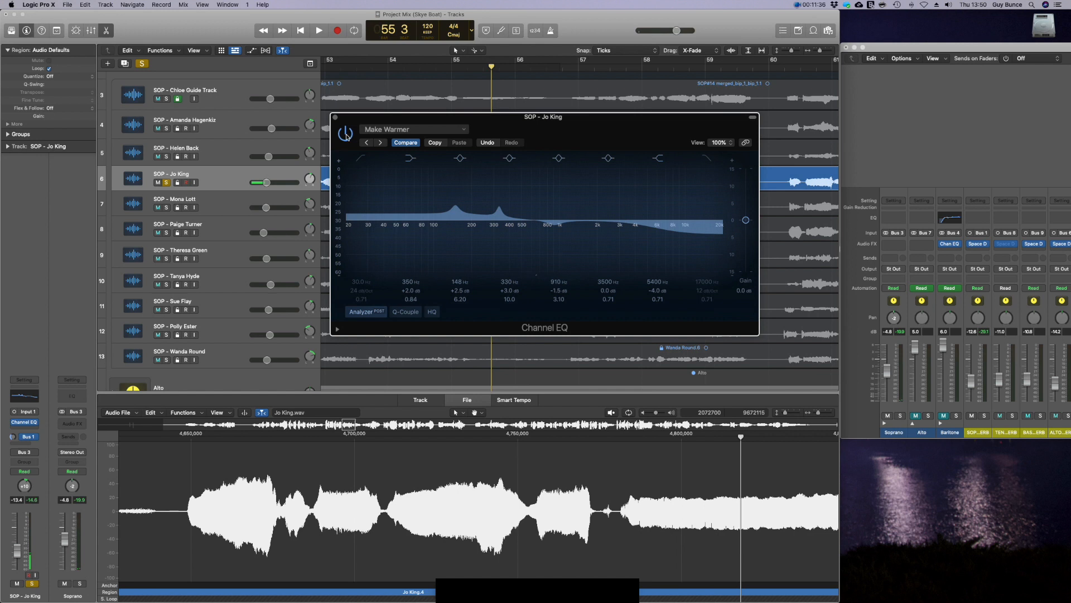
left_click(346, 137)
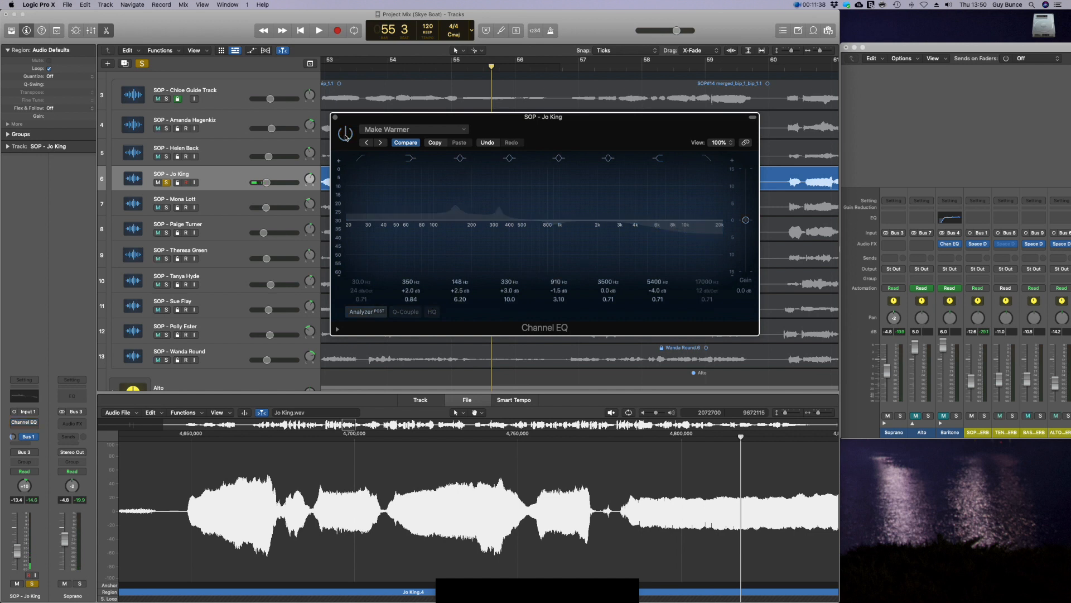
left_click(345, 137)
key("space")
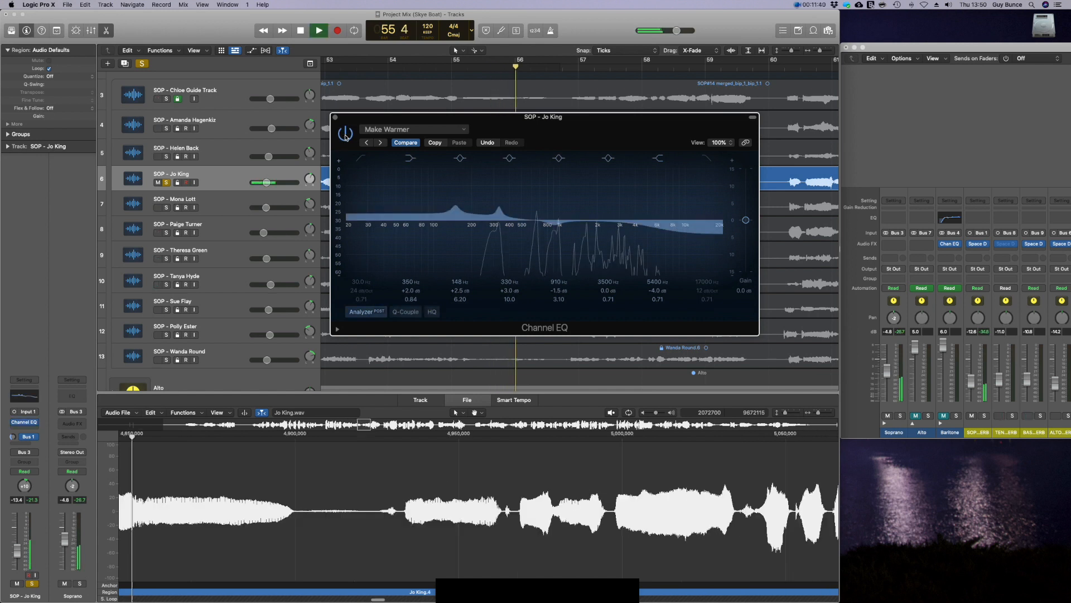
left_click(345, 137)
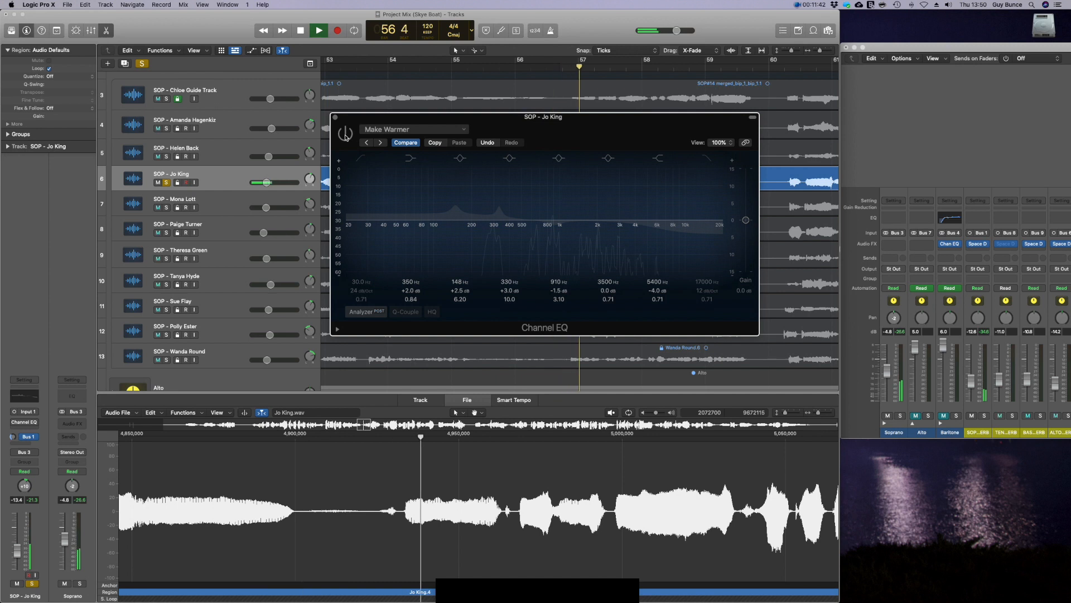
left_click(346, 136)
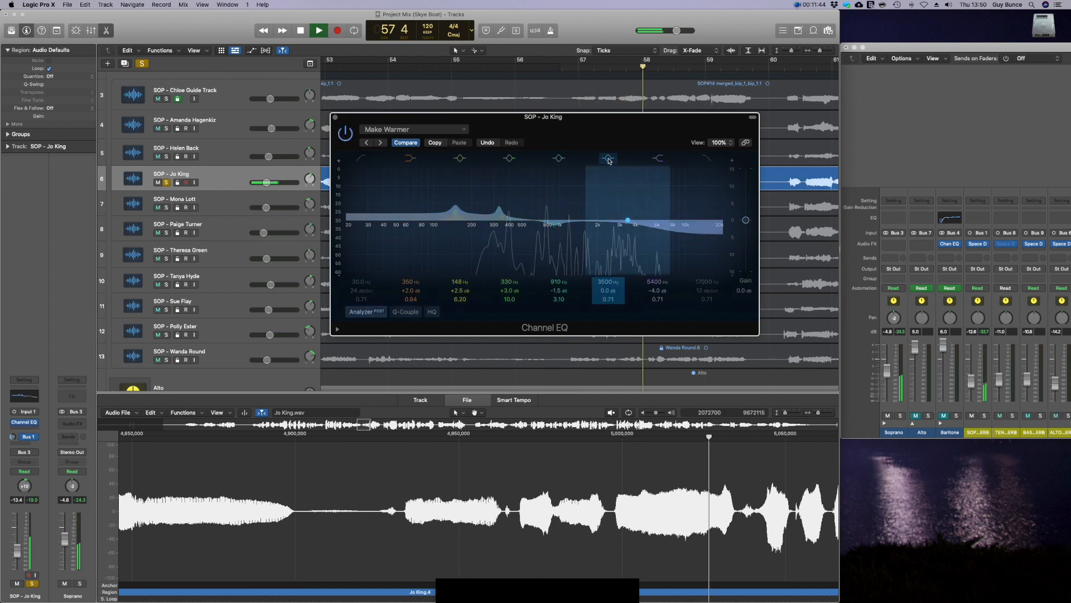
Pull the fifth EQ band down to about -16.1 dB at 1560 Hz and adjust its Q to 3.20 during playback.
left_click_drag(593, 237, 599, 282)
scroll(616, 263, "down", 5)
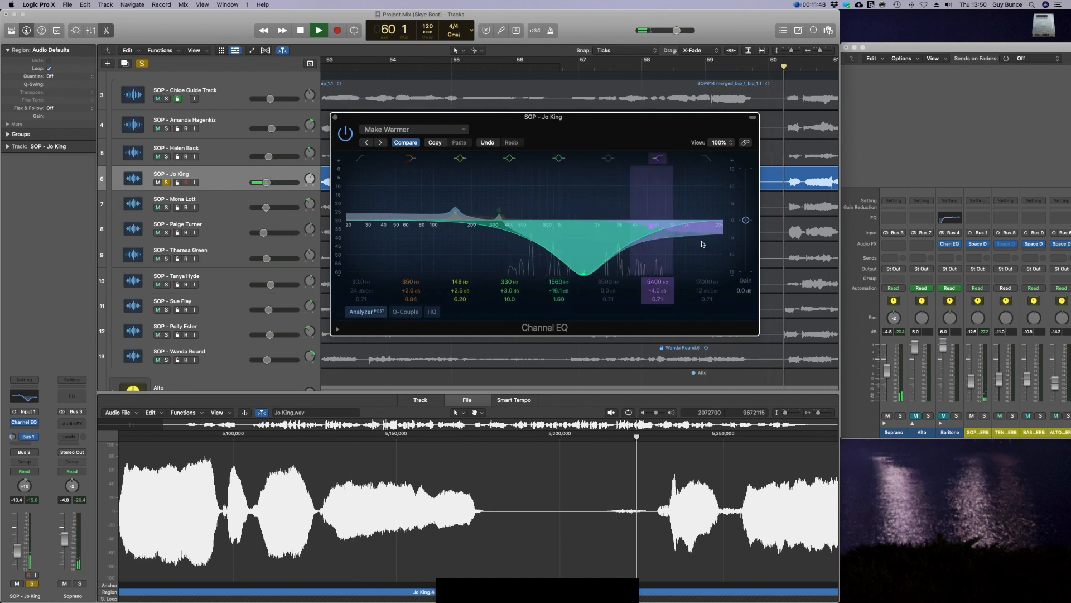
left_click(395, 68)
key("space")
left_click(559, 245)
scroll(560, 246, "up", 8)
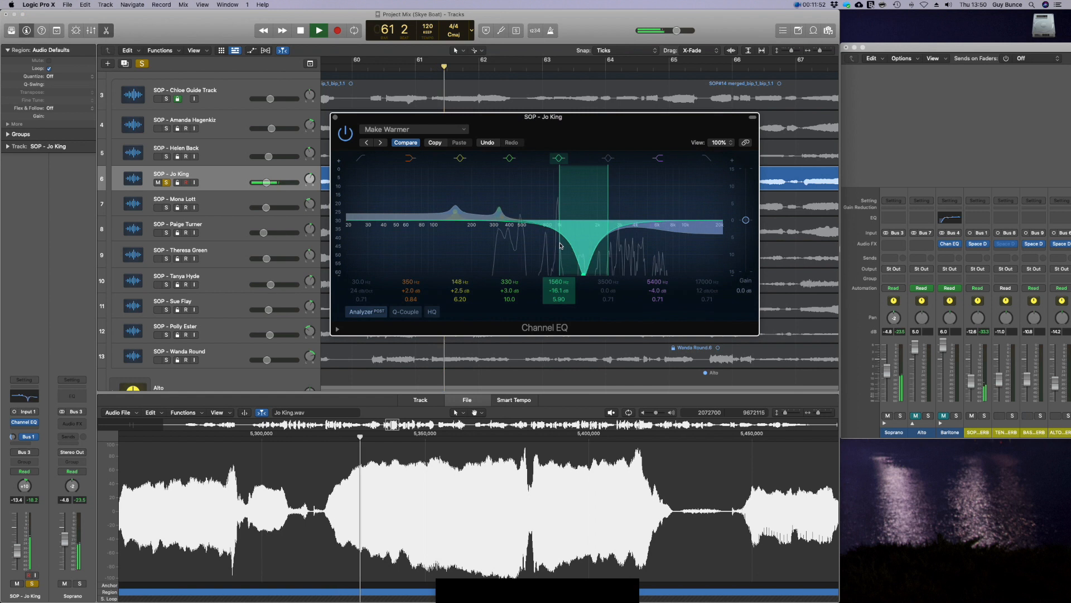
scroll(559, 245, "down", 6)
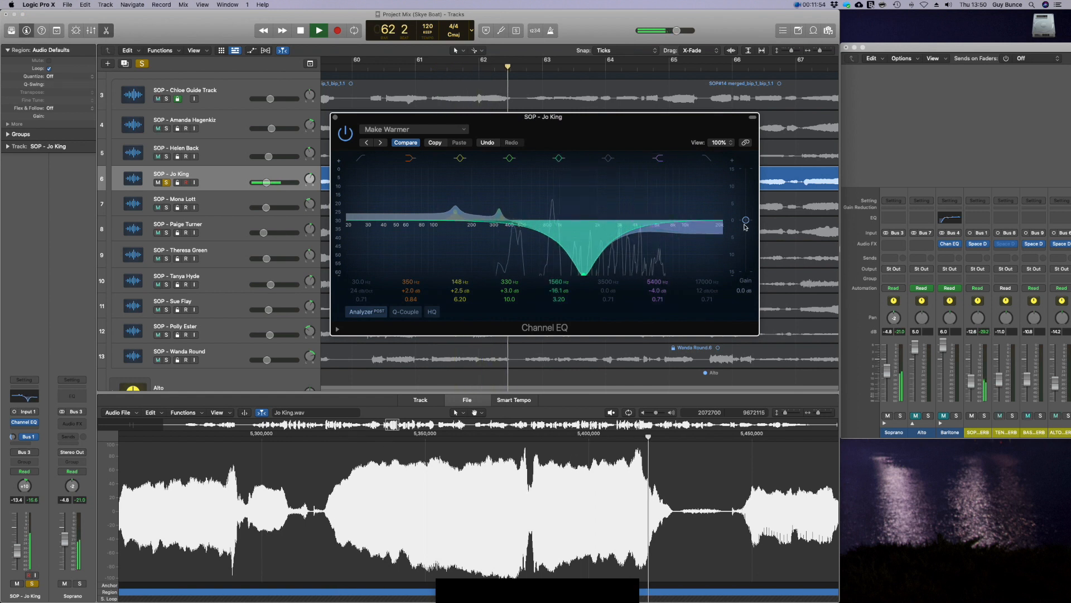
Lower the EQ output gain to -0.6 dB and shift the fifth band's cut to about 2720 Hz, -16.8 dB, Q 2.80.
left_click_drag(746, 222, 747, 224)
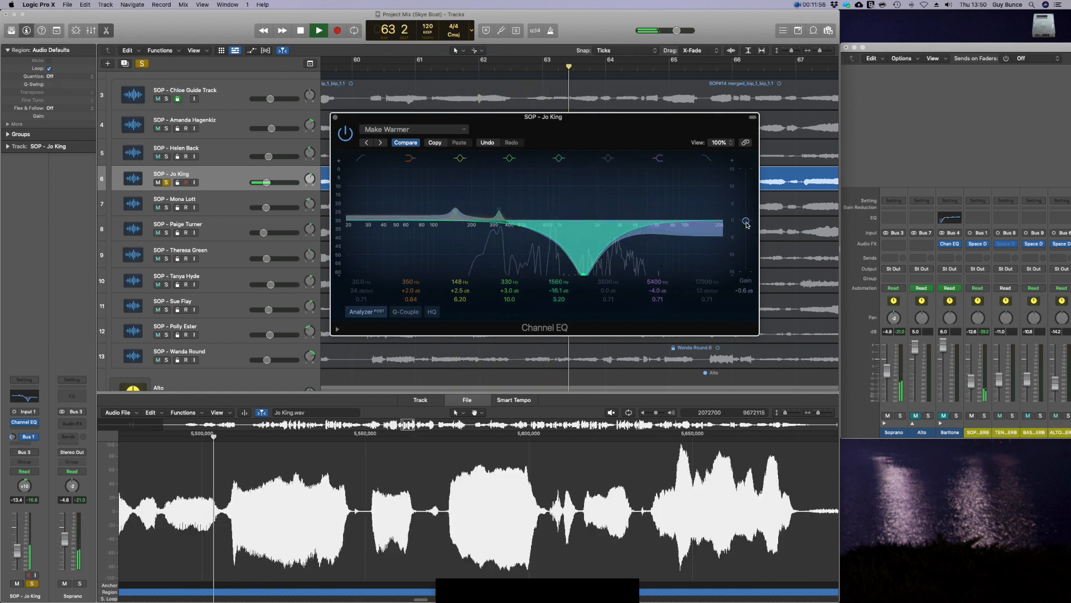
left_click_drag(587, 241, 617, 243)
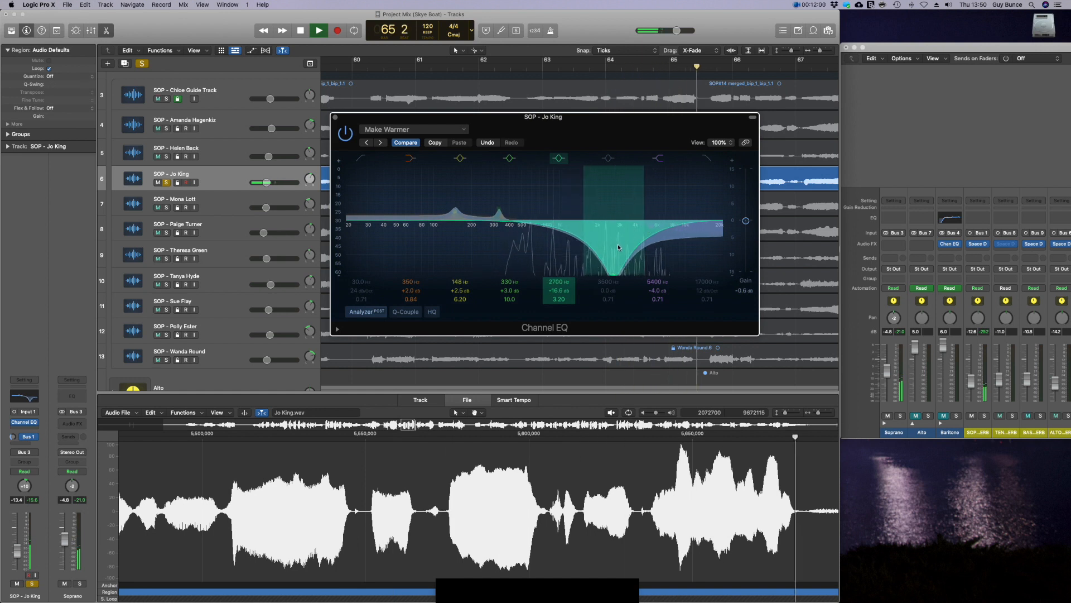
left_click(355, 66)
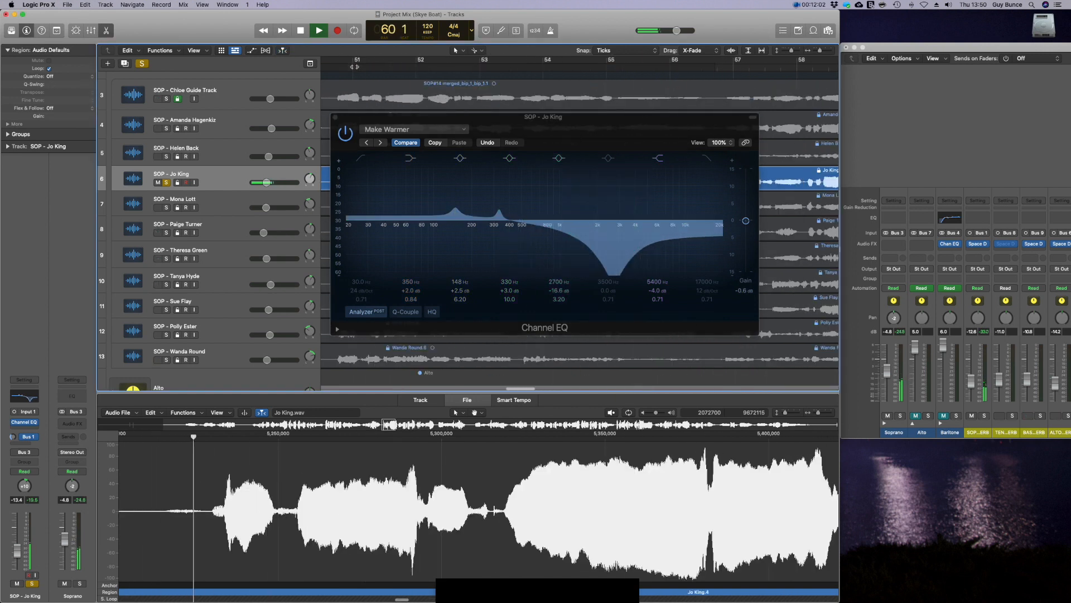
left_click_drag(617, 250, 645, 263)
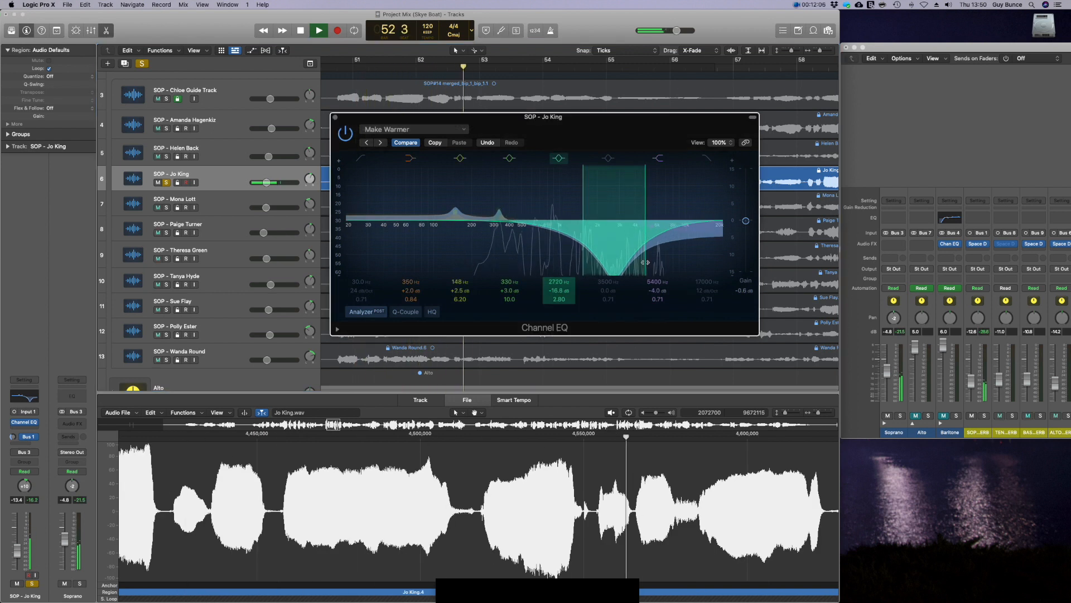
key("space")
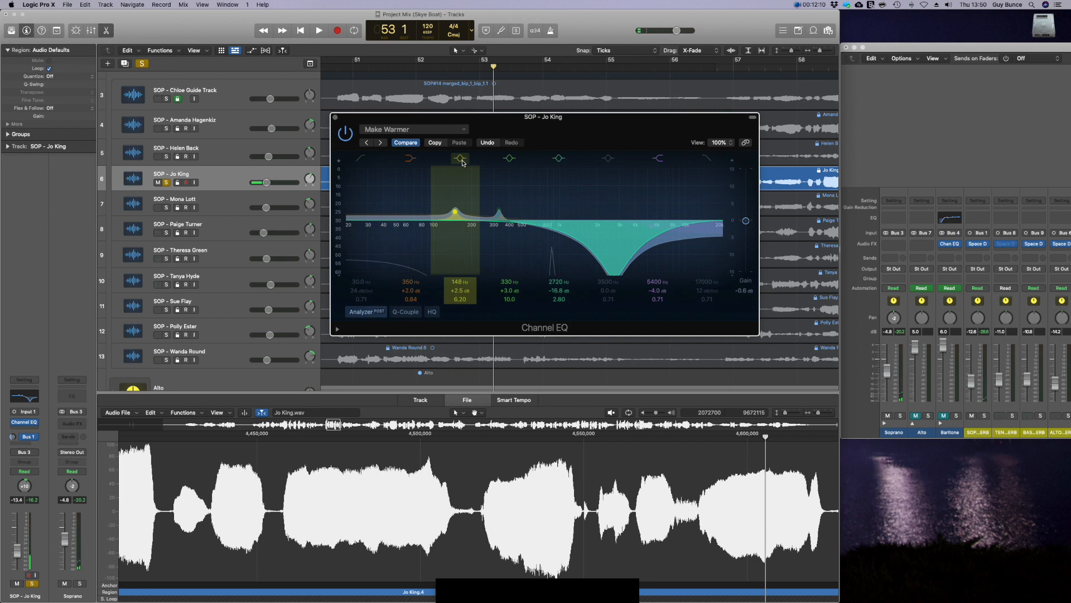
Replay Soprano track 6 from about bar 53, comparing the reshaped EQ curve against the bypassed sound.
key("super+Tab")
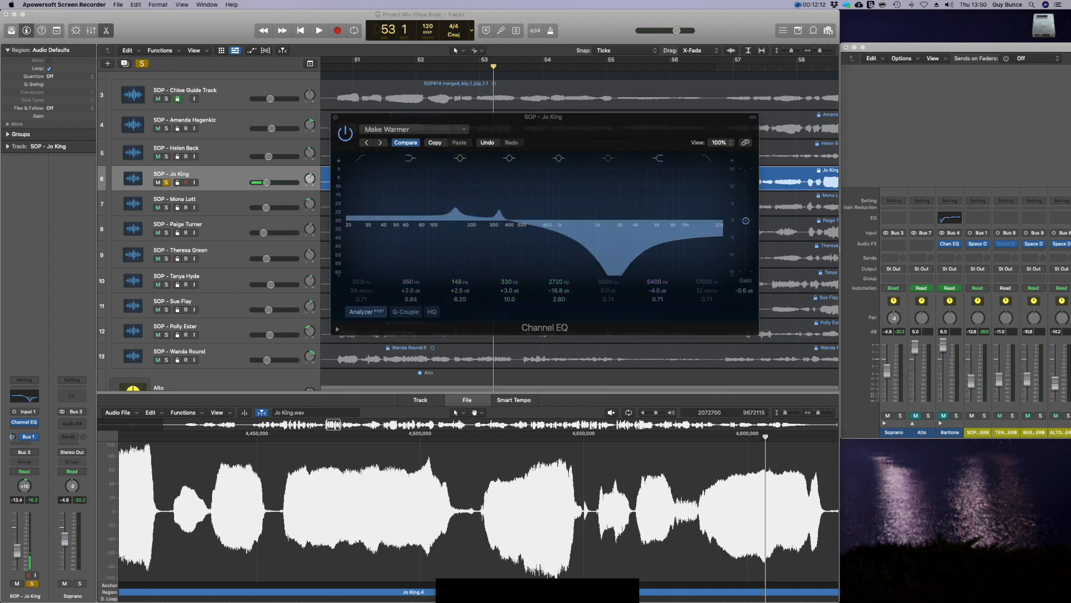
left_click(486, 69)
key("space")
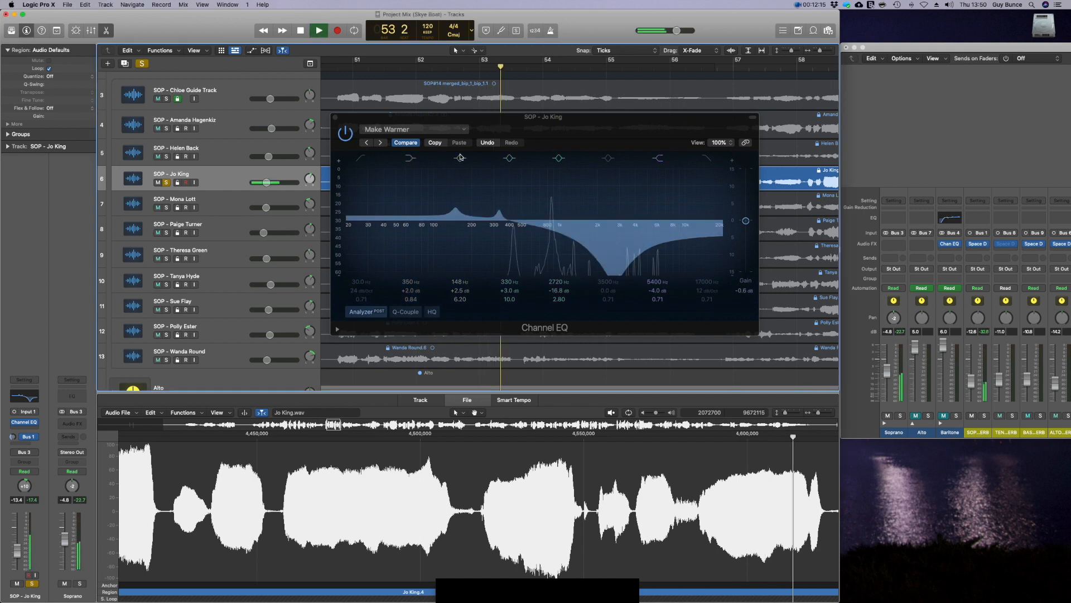
left_click(346, 134)
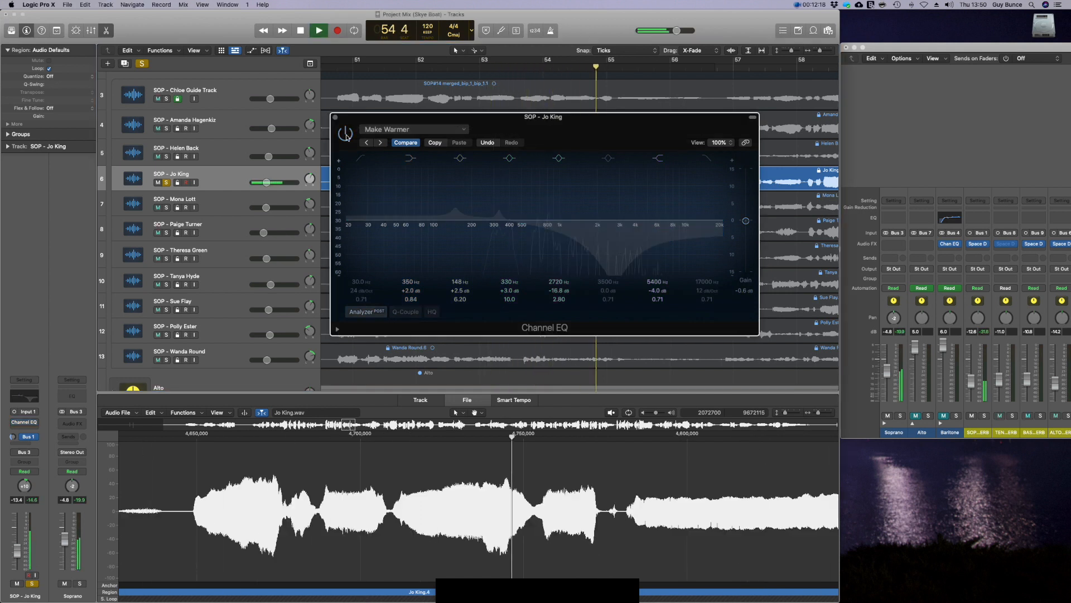
left_click(346, 135)
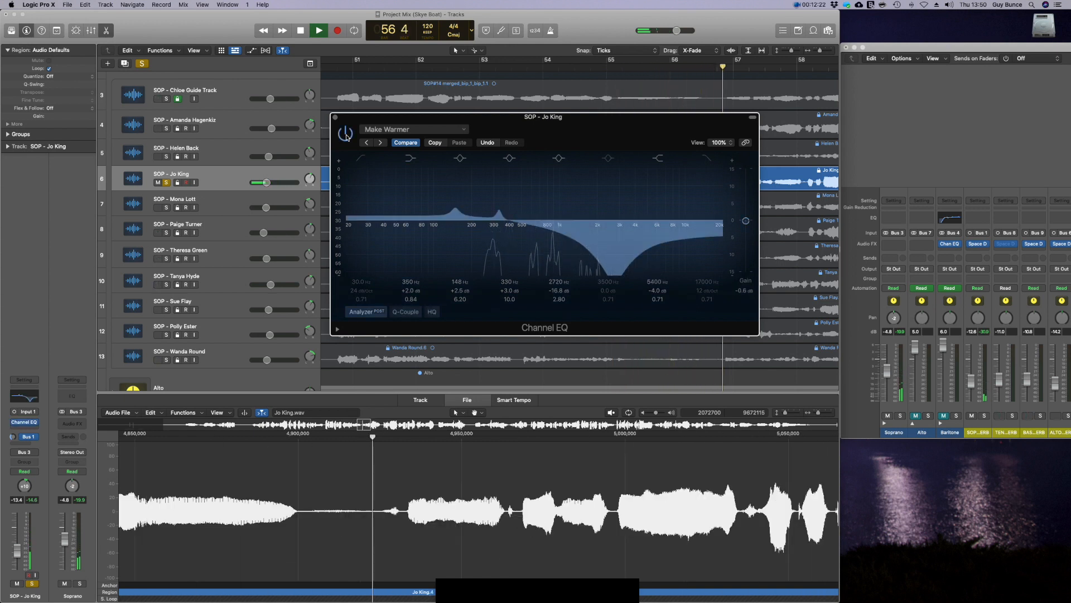
left_click(346, 137)
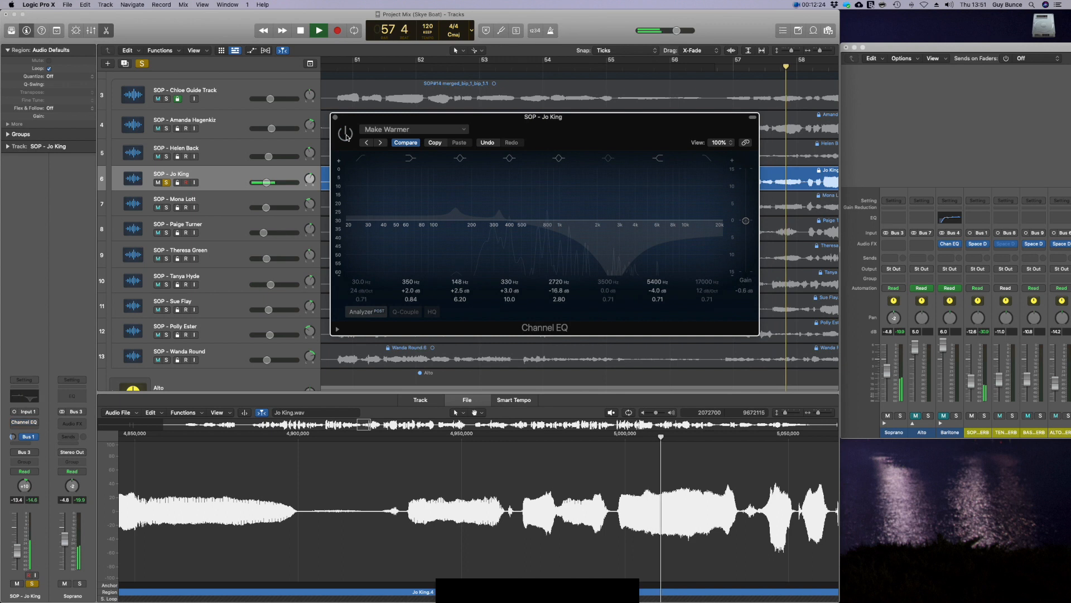
left_click(346, 137)
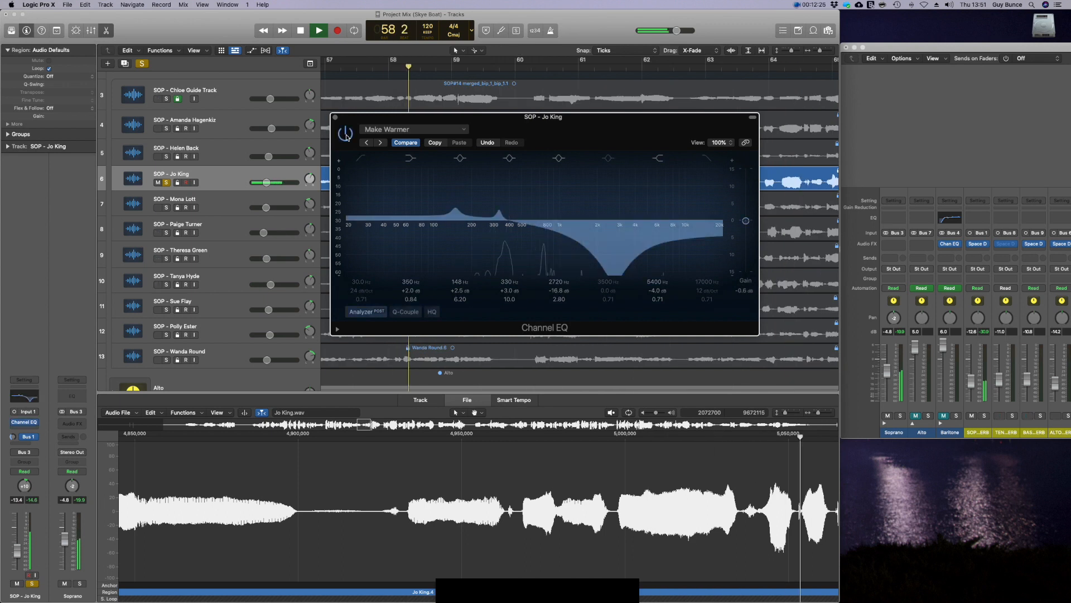
Clear the solo and raise Soprano track 6's volume to about -11.2 dB within the full Soprano mix.
left_click(143, 63)
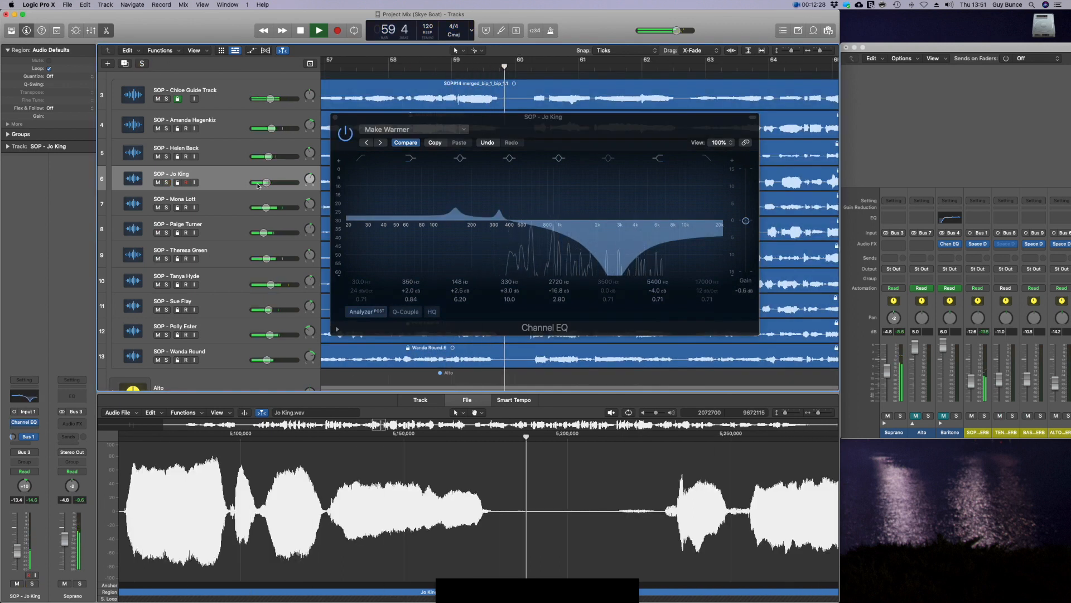
left_click_drag(266, 183, 269, 183)
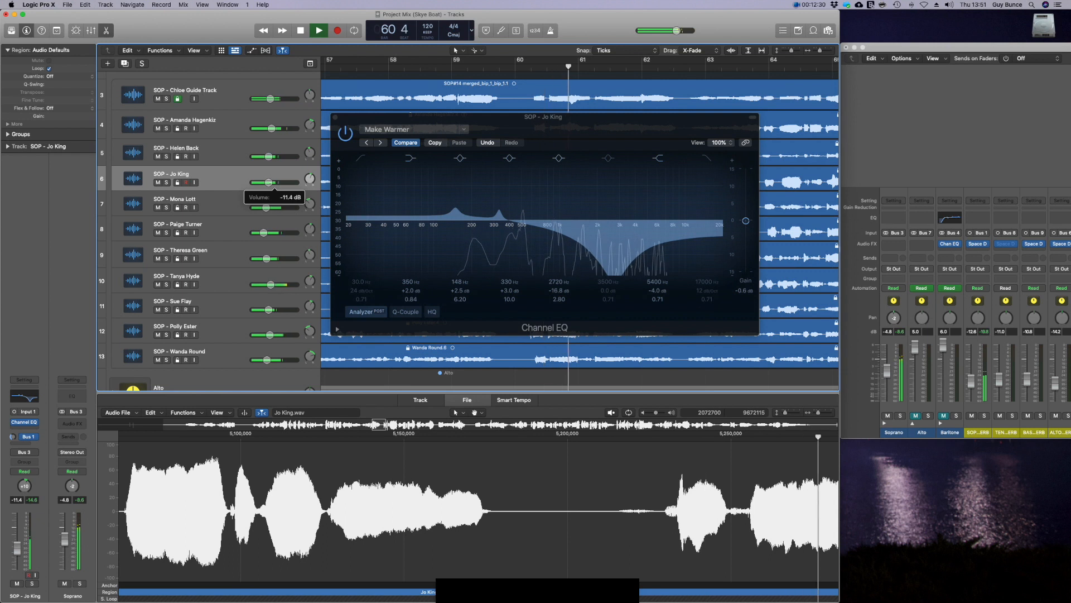
key("super+Tab")
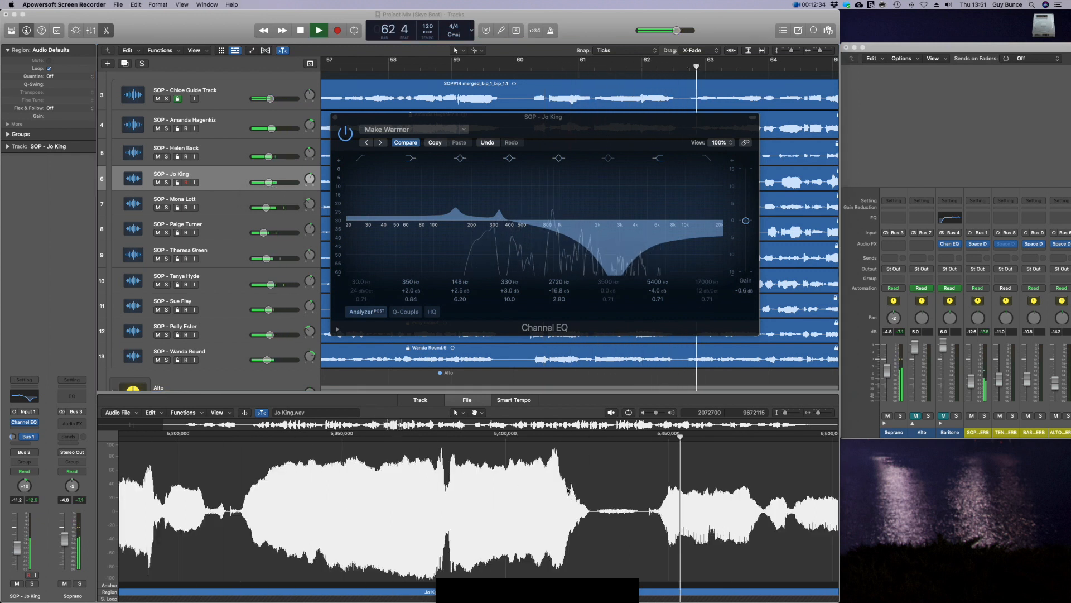
Close the Channel EQ window, listen on through the Soprano mix and stop playback at bar 69.
left_click(335, 117)
scroll(606, 176, "right", 5)
scroll(605, 176, "right", 3)
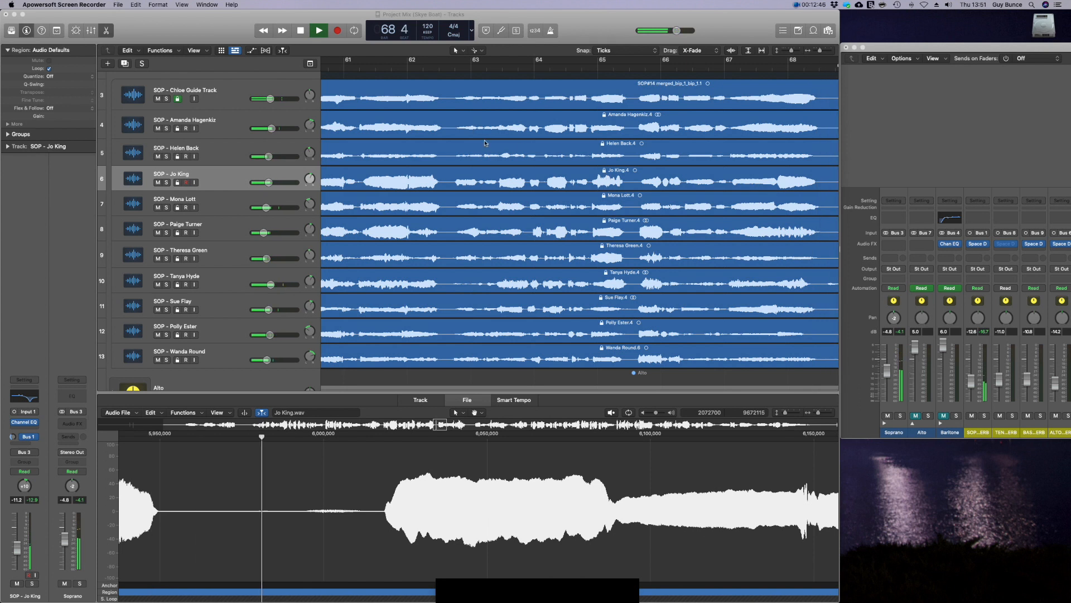
left_click(282, 81)
key("space")
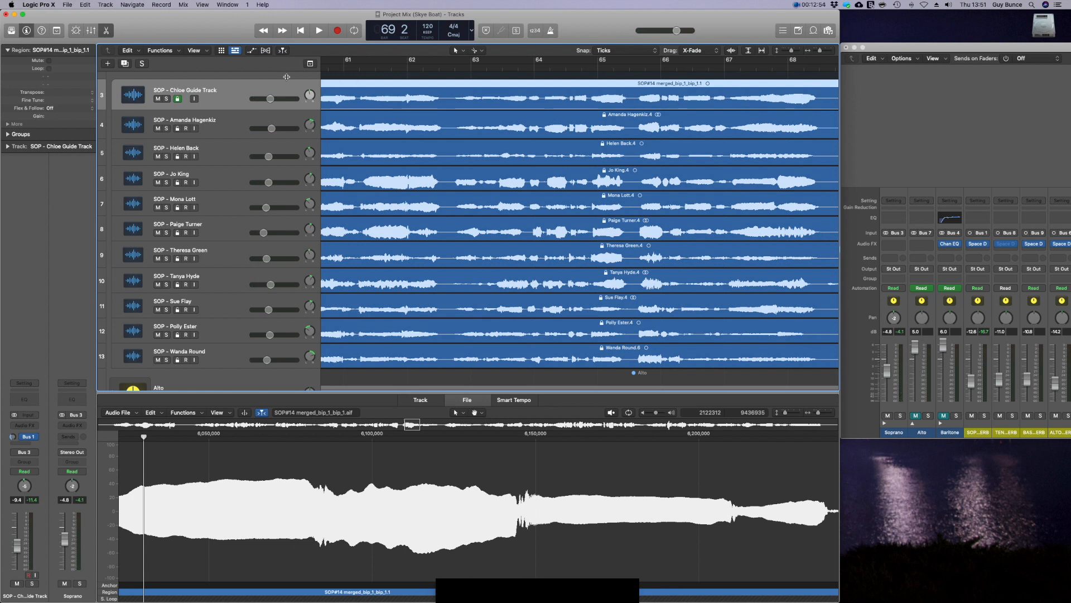
scroll(394, 69, "right", 10)
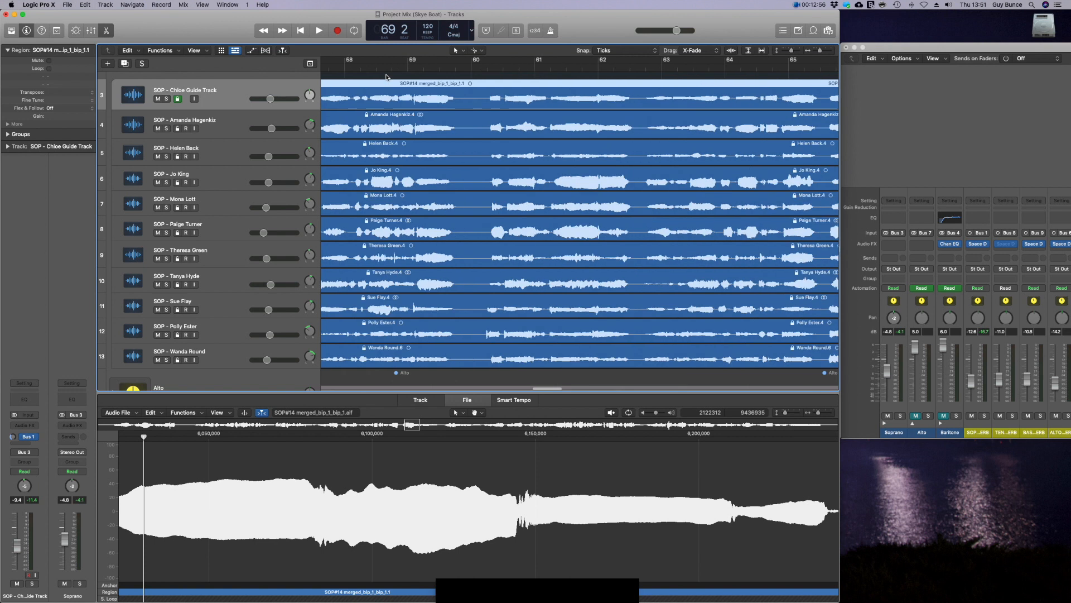
scroll(393, 70, "right", 5)
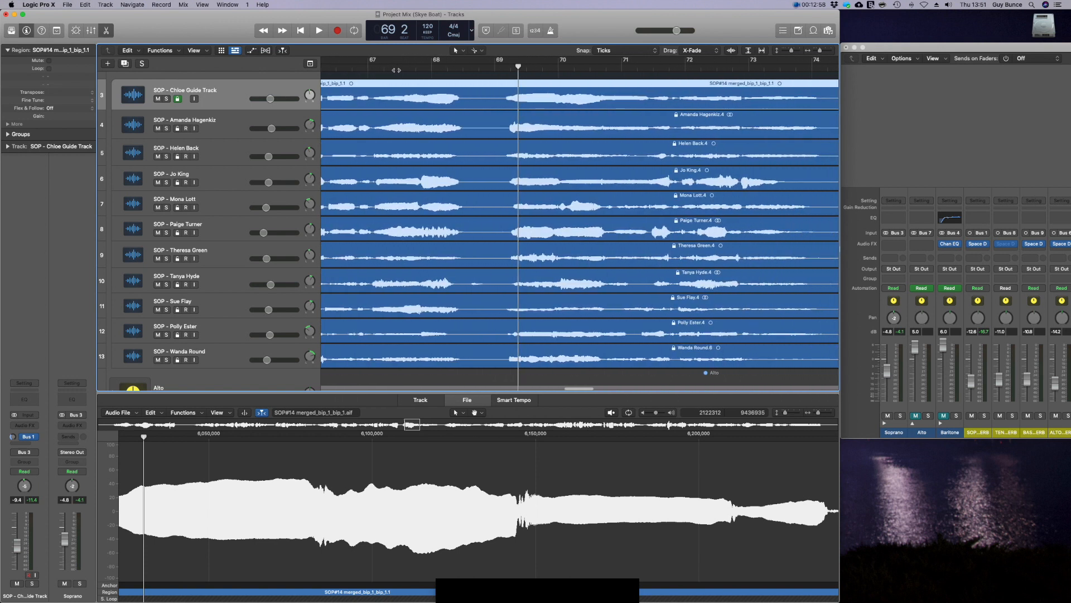
scroll(516, 66, "right", 5)
scroll(516, 66, "right", 20)
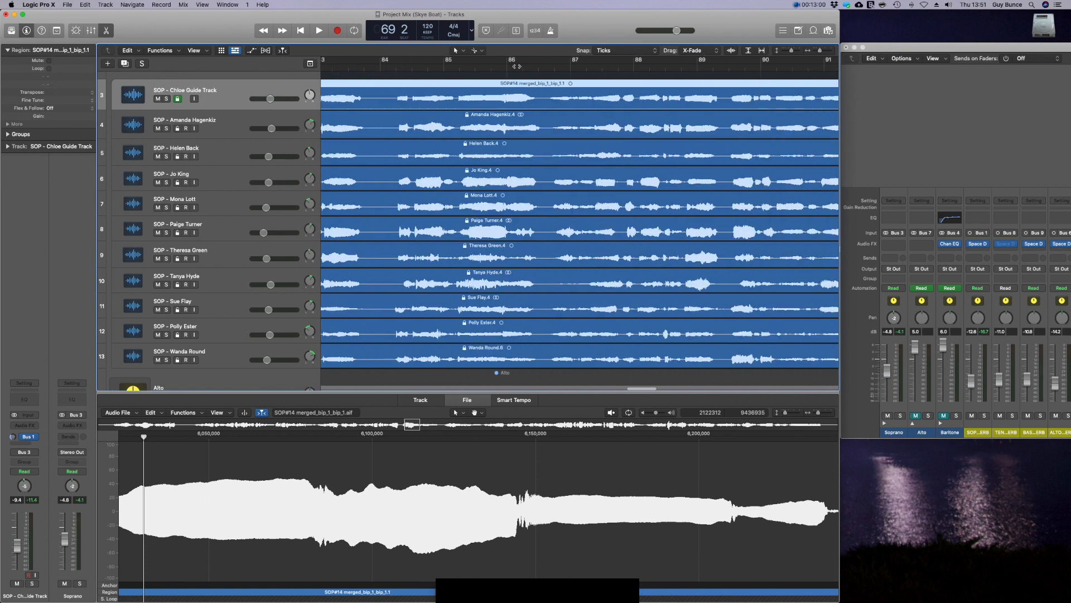
scroll(517, 66, "right", 7)
scroll(480, 65, "left", 2)
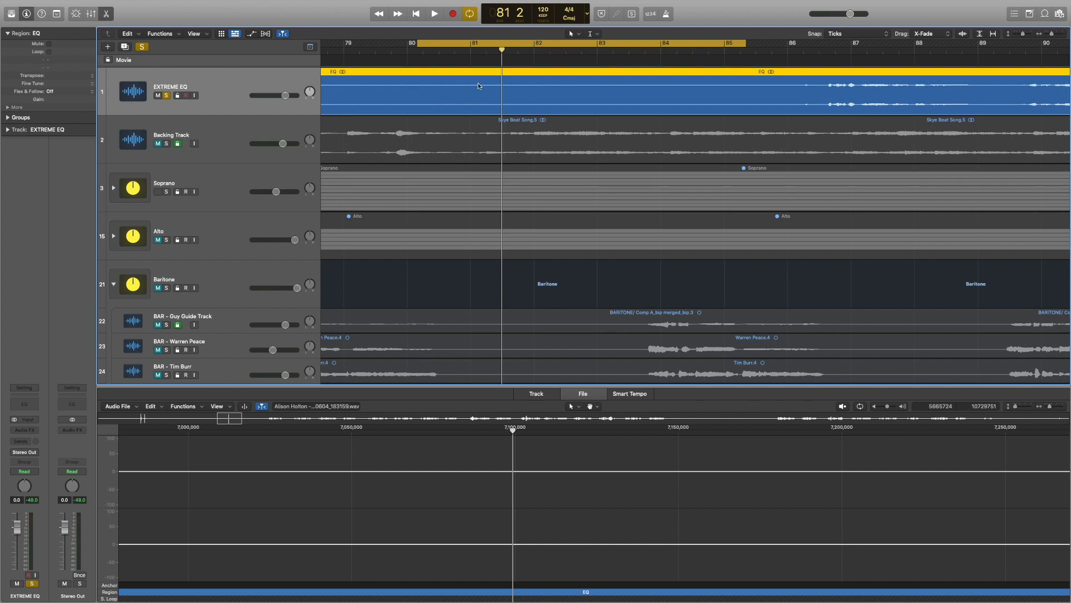
Audition the quiet recording on the EXTREME EQ track from bar 81 and insert a Channel EQ on that track.
key("space")
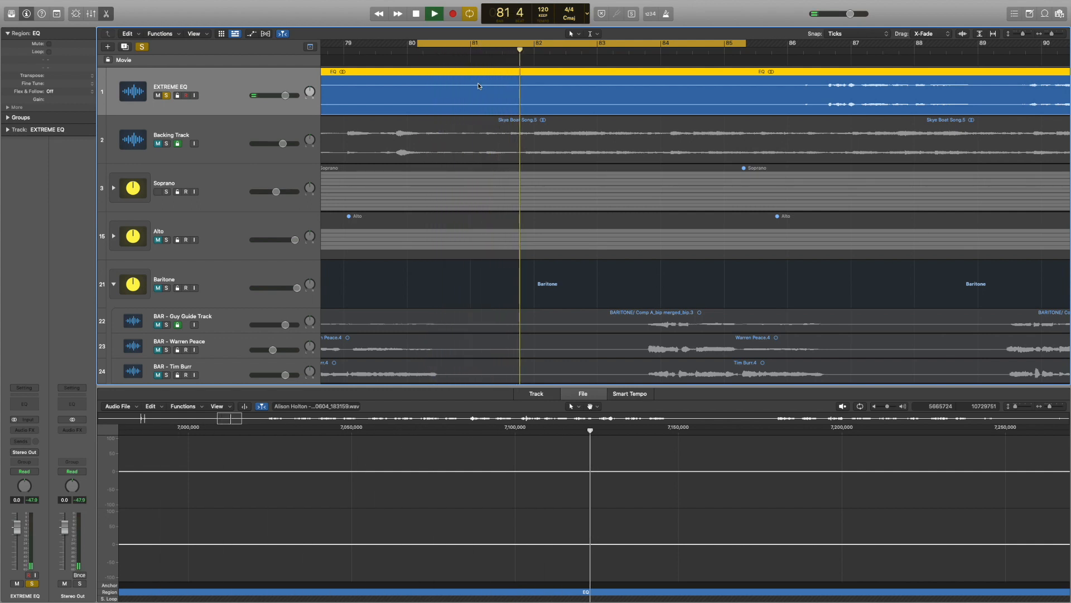
key("space")
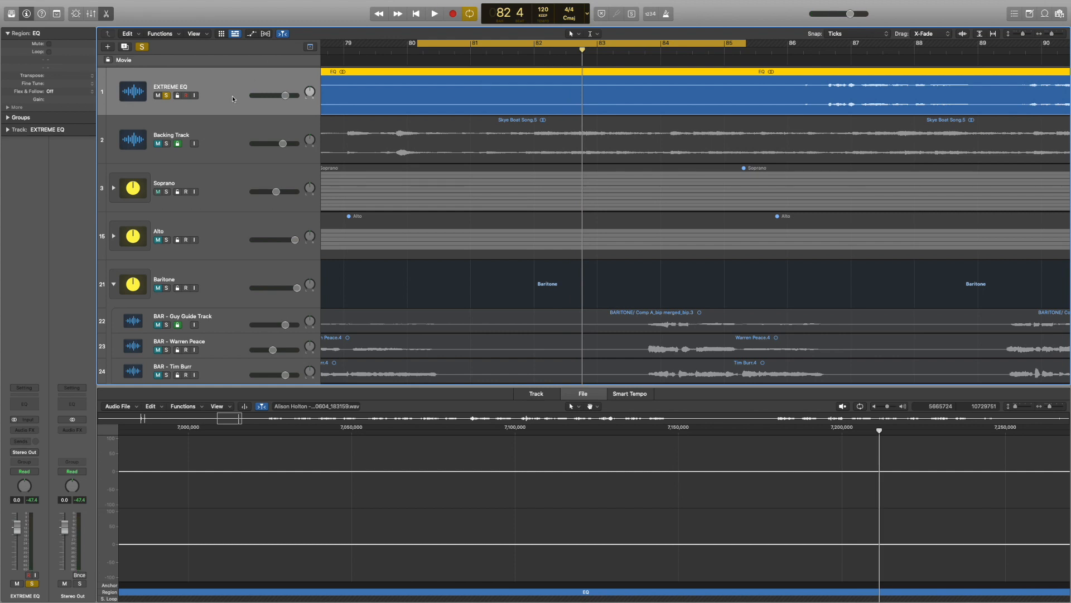
left_click(31, 407)
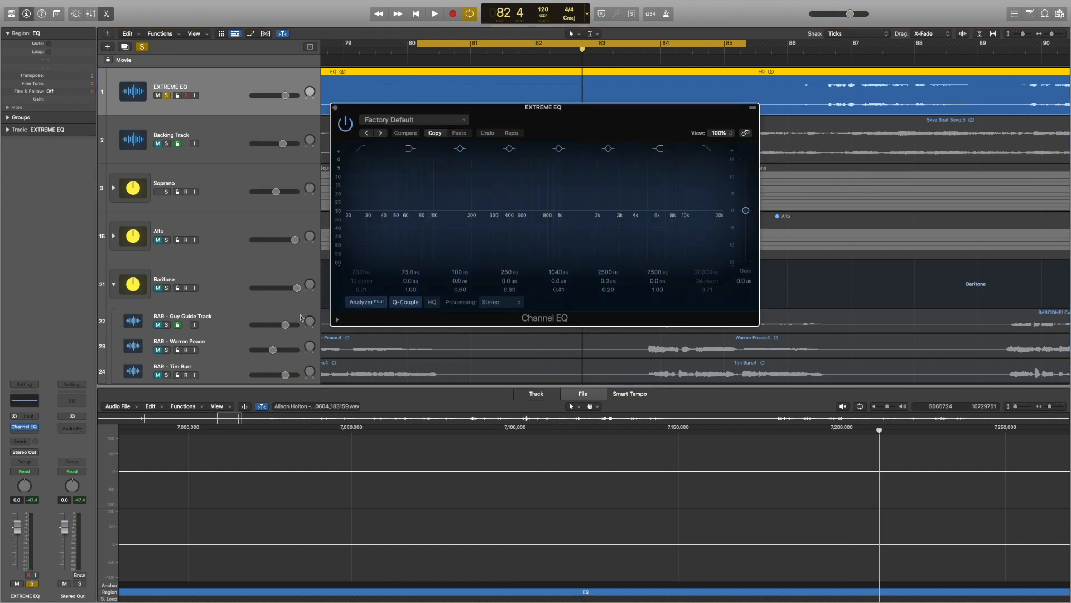
Raise the Channel EQ's output gain to +11.7 dB and replay the EXTREME EQ track to compare it with the flat setting.
key("space")
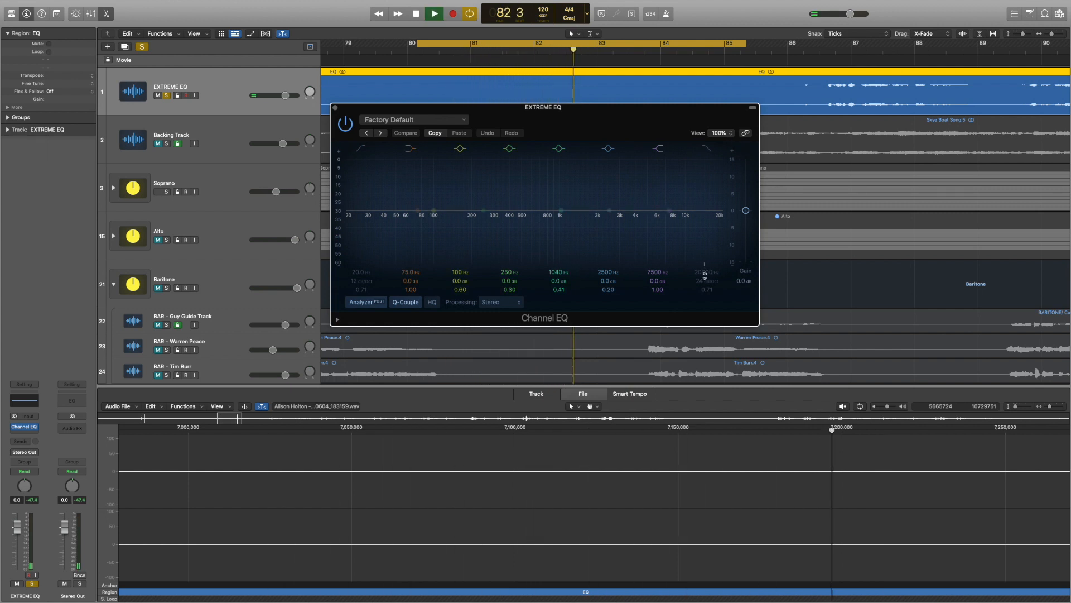
key("space")
left_click_drag(748, 211, 745, 185)
key("space")
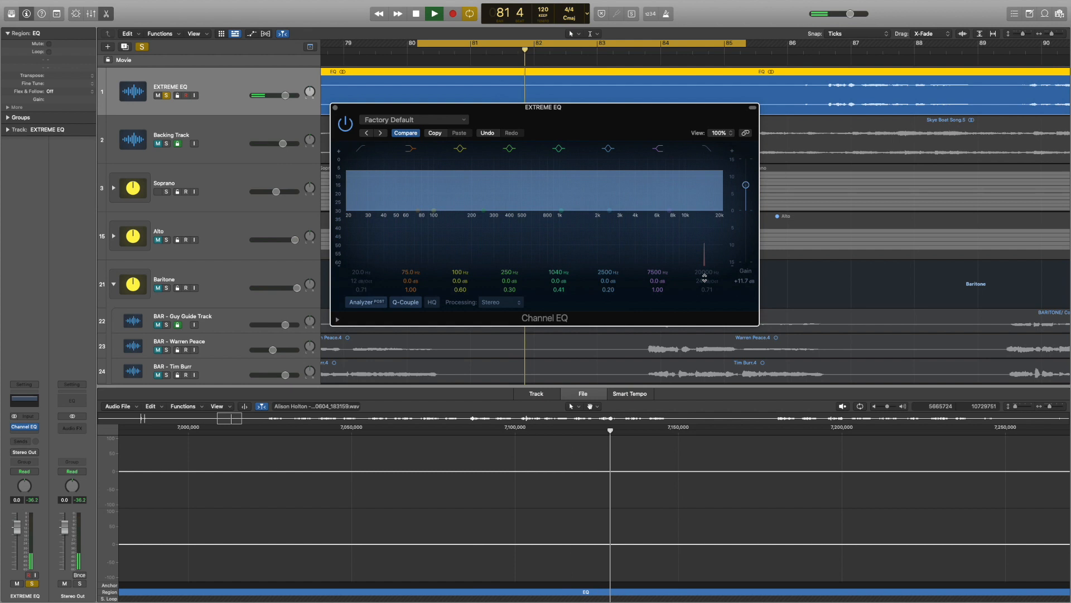
Shape the Channel EQ with a narrow cut of about -14.8 dB at 14200 Hz, Q 5.90, and set its output gain to about +7.5 dB.
key("space")
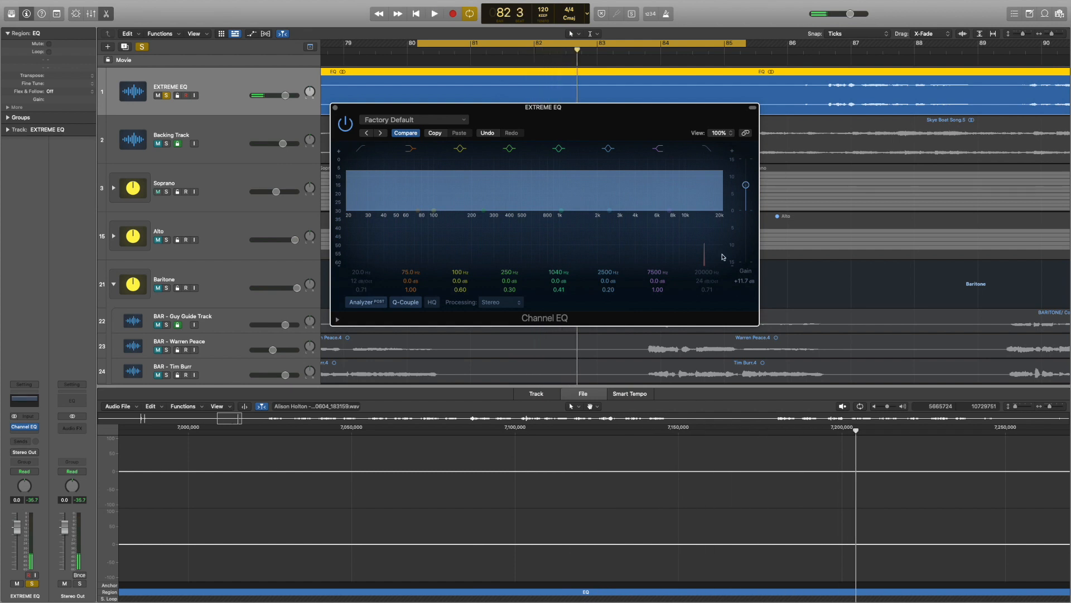
left_click_drag(746, 186, 745, 208)
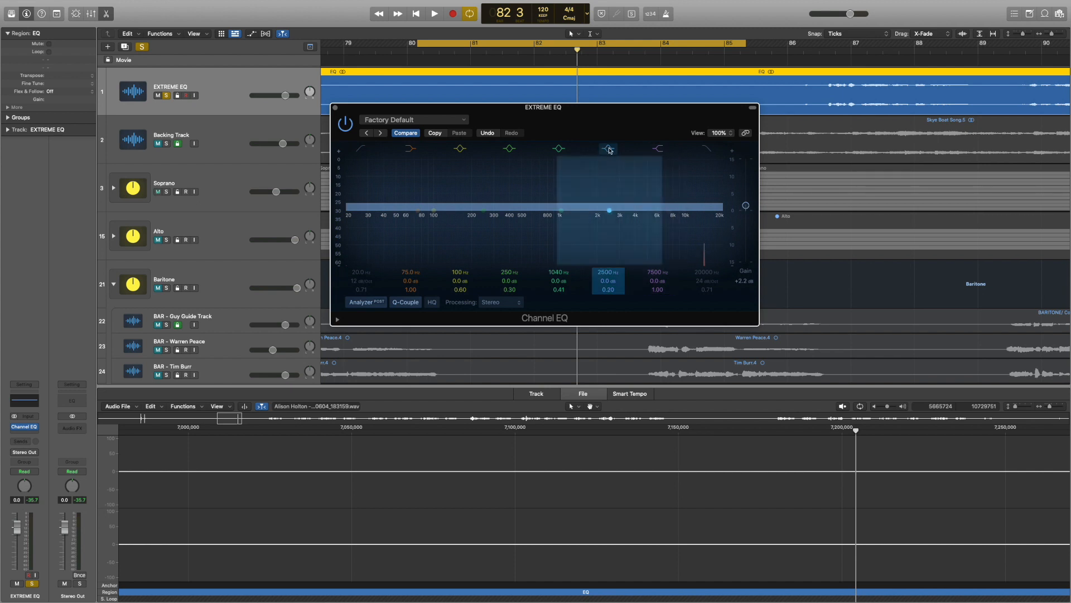
key("space")
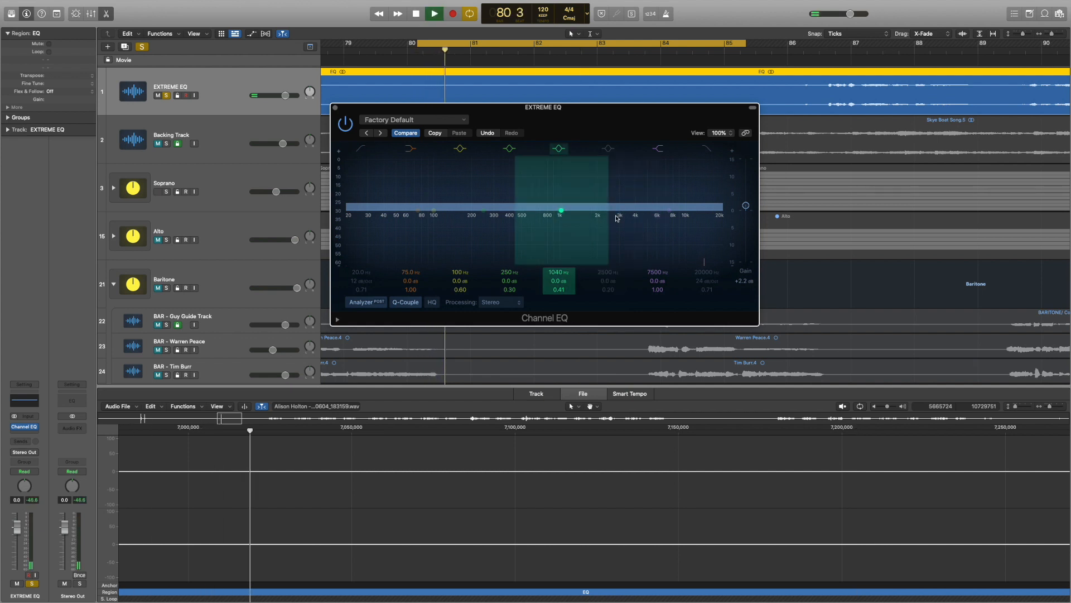
left_click_drag(563, 217, 705, 247)
left_click_drag(746, 205, 746, 196)
Compare the track with the Channel EQ bypassed and active during playback.
left_click(346, 124)
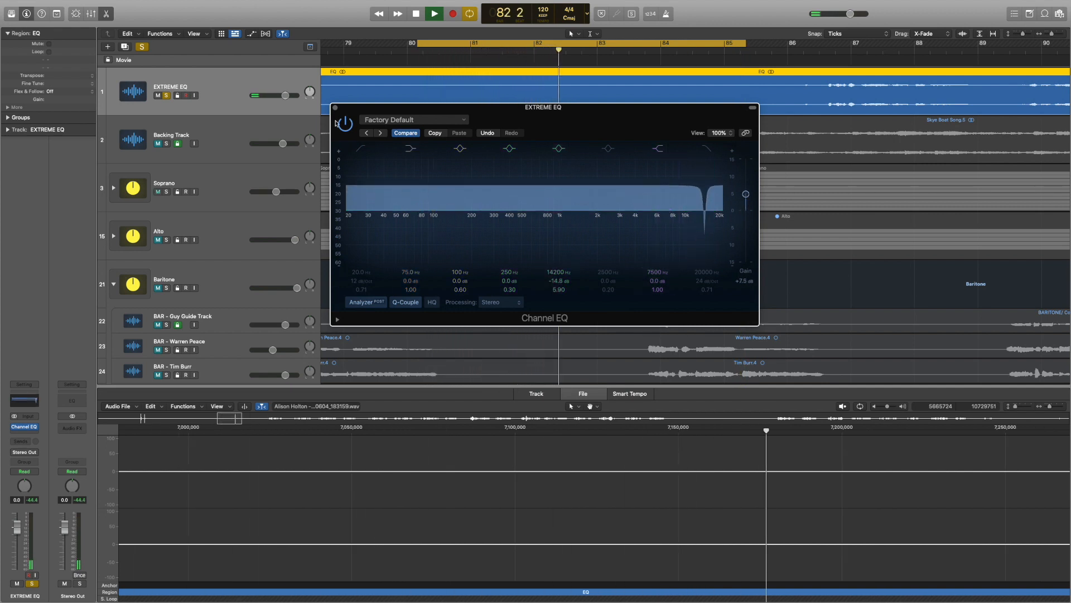
left_click(348, 127)
left_click(349, 127)
left_click(348, 127)
left_click(348, 127)
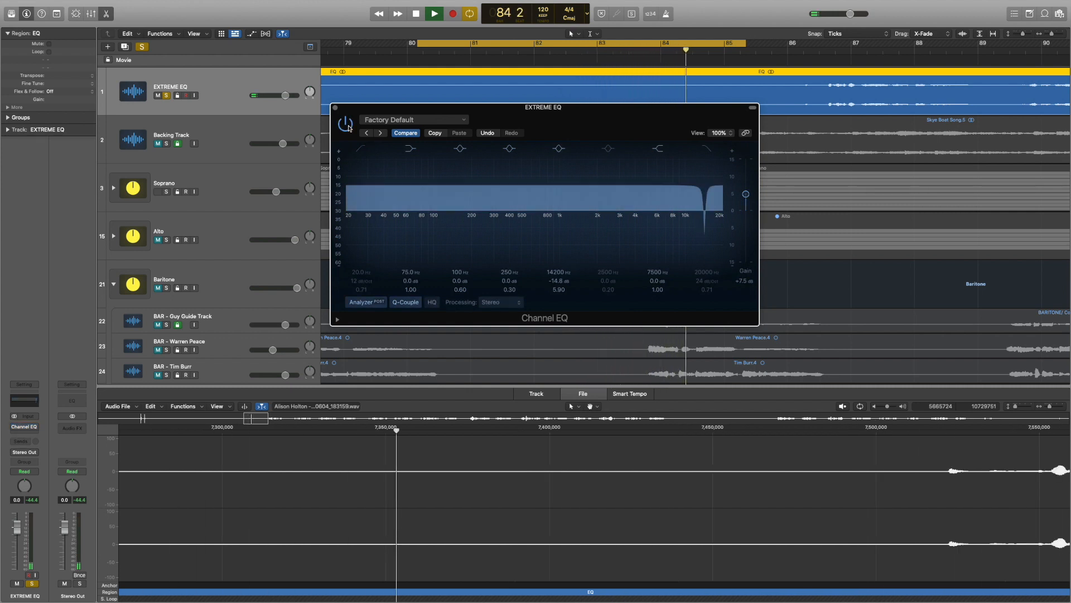
left_click_drag(746, 192, 707, 226)
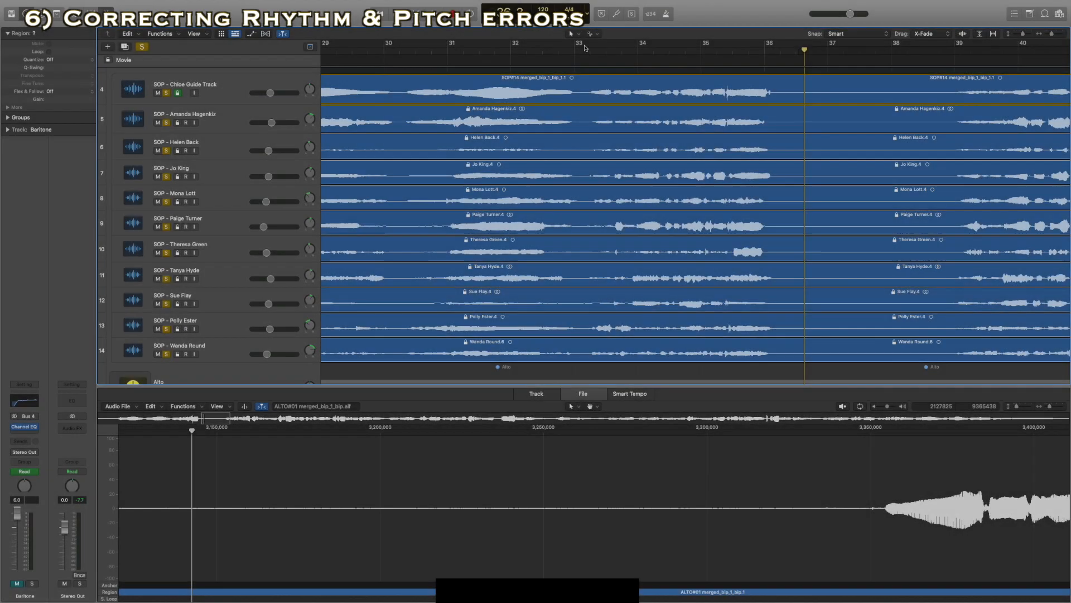
Set a cycle range from bar 33 to just before bar 37 and play that section.
left_click_drag(576, 45, 816, 74)
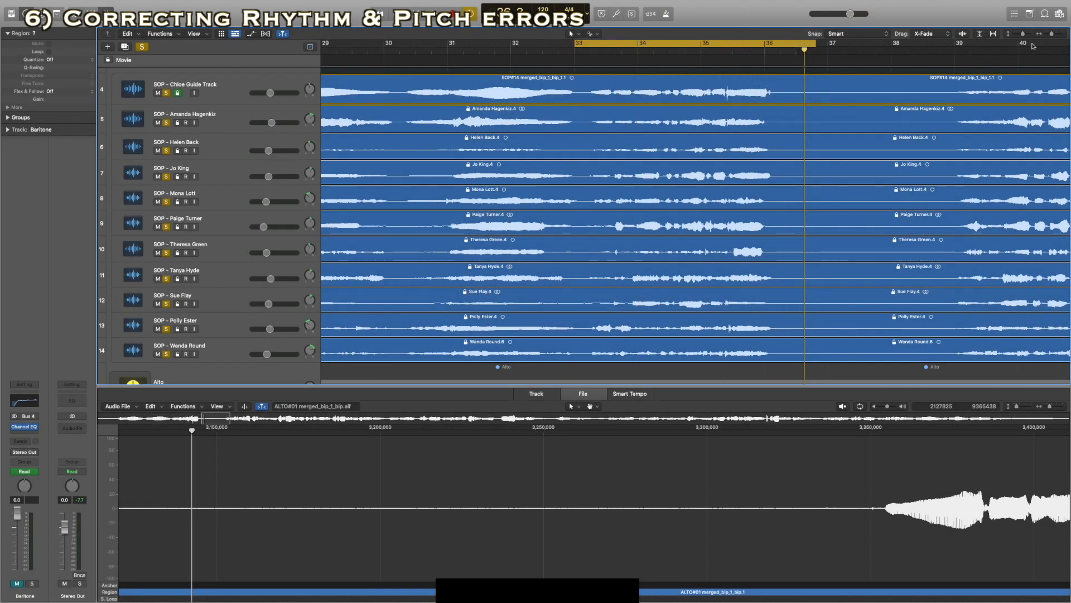
left_click_drag(1053, 34, 1054, 34)
key("space")
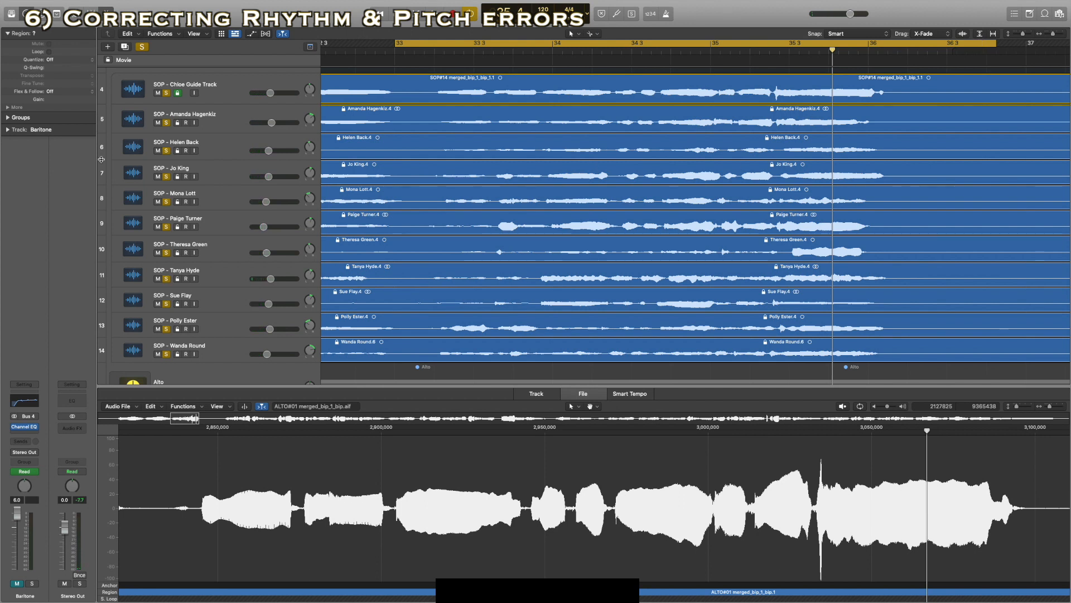
Turn on Flex for the individual soprano singers' tracks, 5 to 14, all at once.
left_click(265, 34)
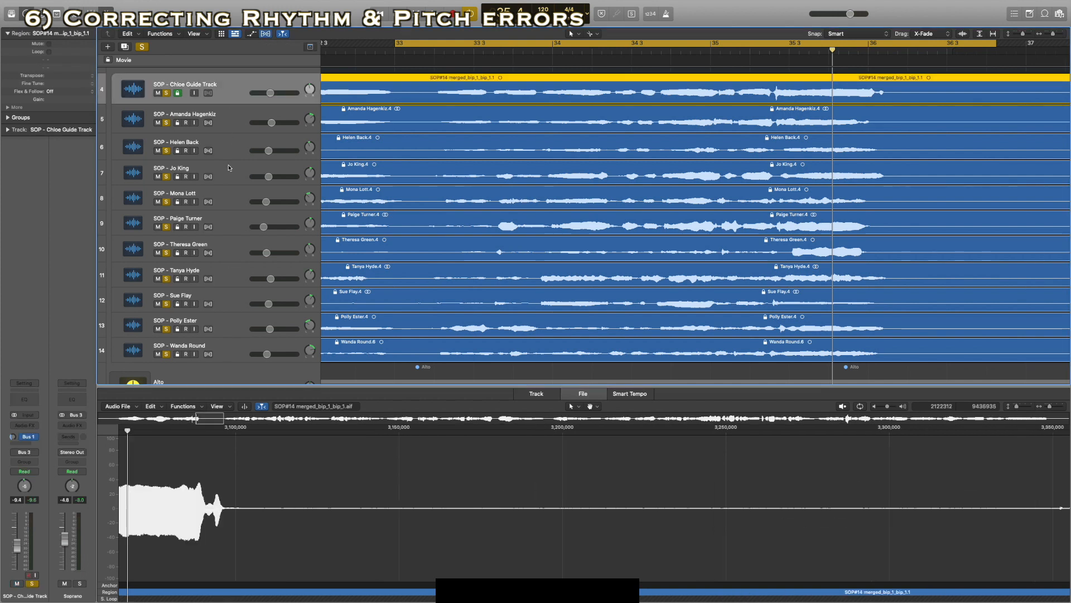
left_click(222, 352, "shift")
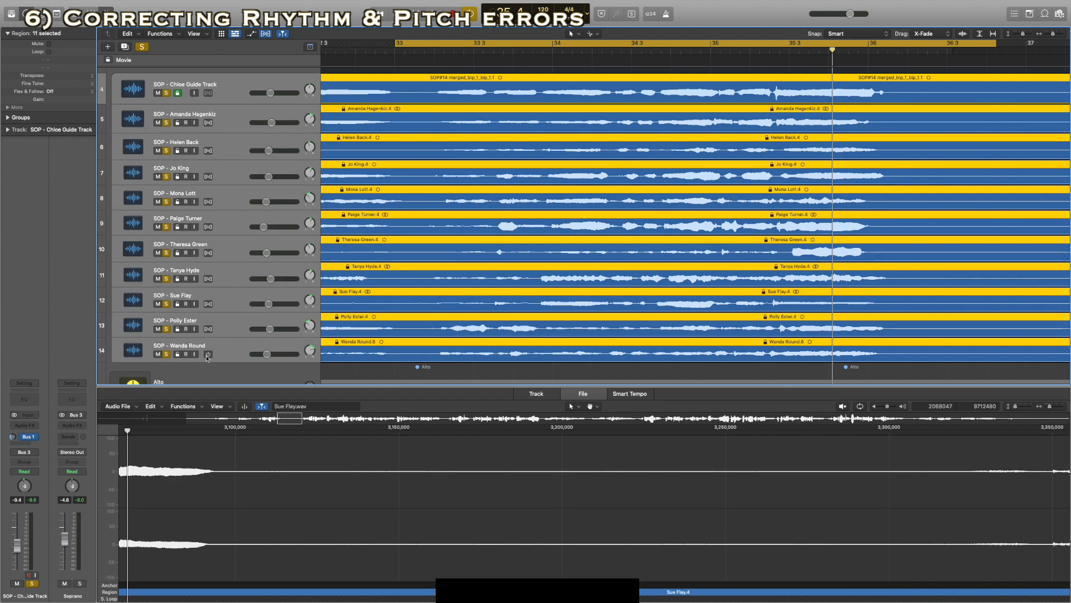
left_click(207, 355)
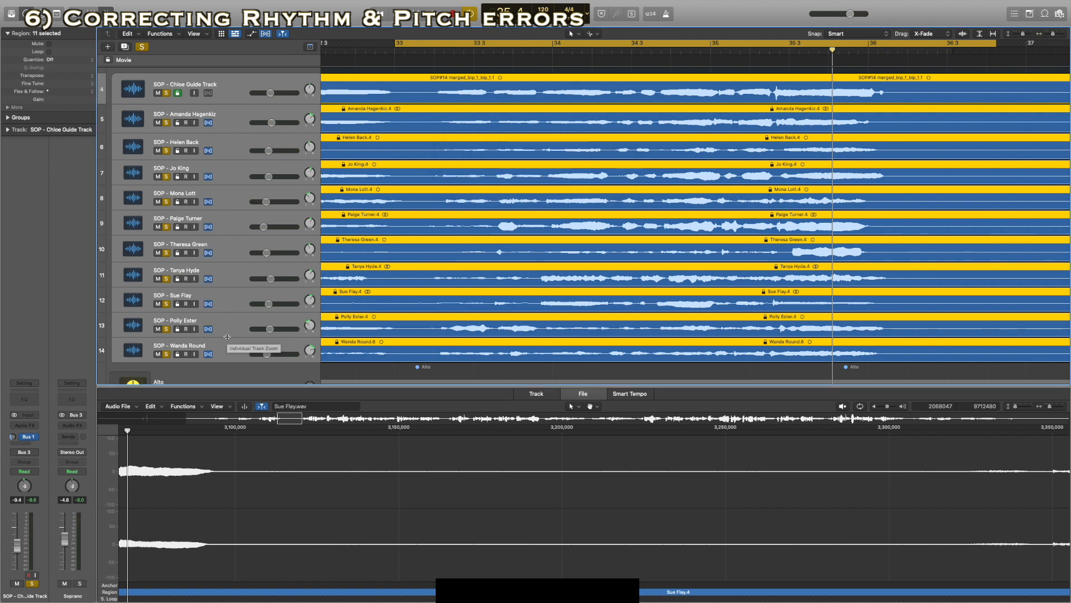
Close the audio file editor and enlarge the height of the soprano track lanes.
left_click(1021, 35)
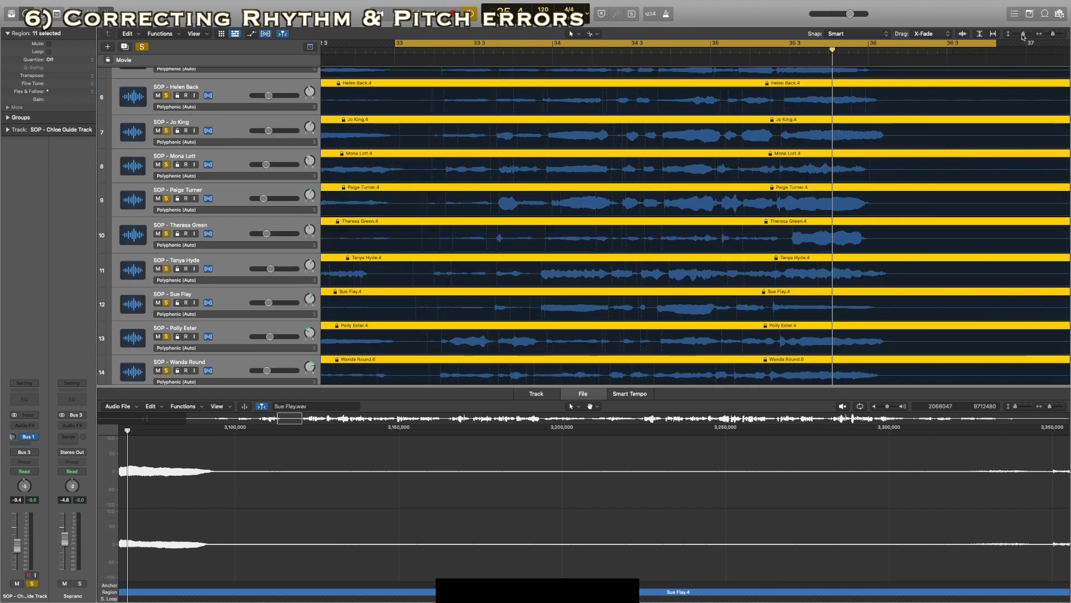
scroll(438, 173, "up", 2)
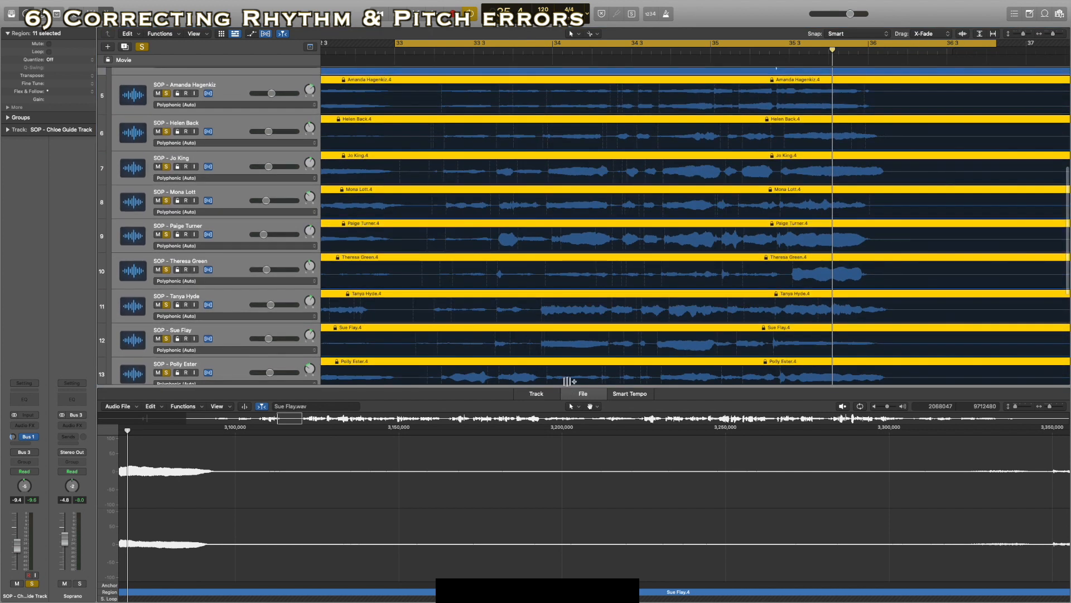
key("e")
left_click(1023, 36)
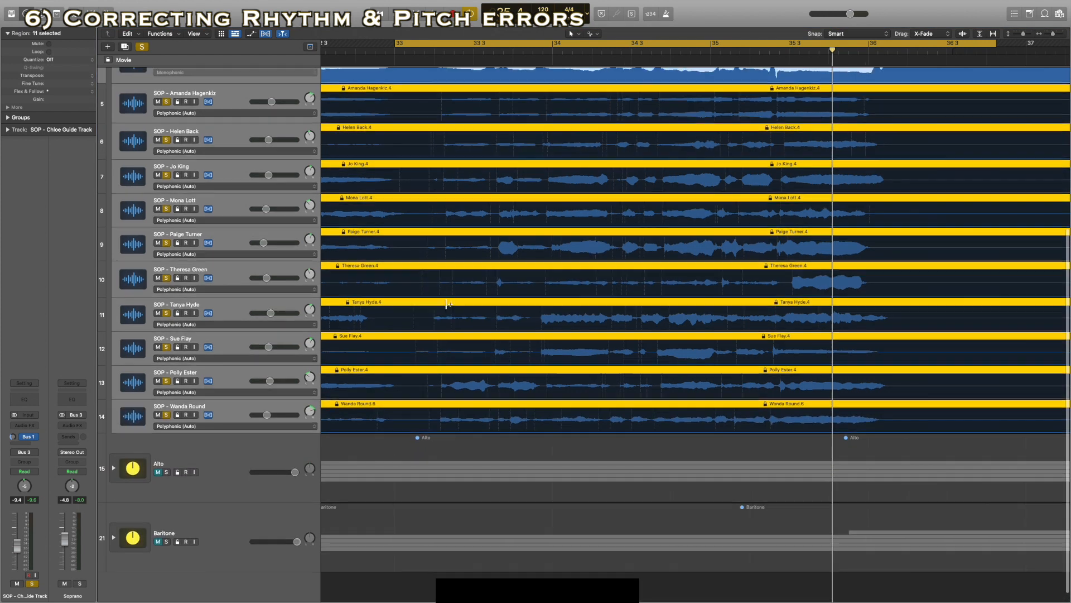
left_click(1025, 36)
left_click(1024, 35)
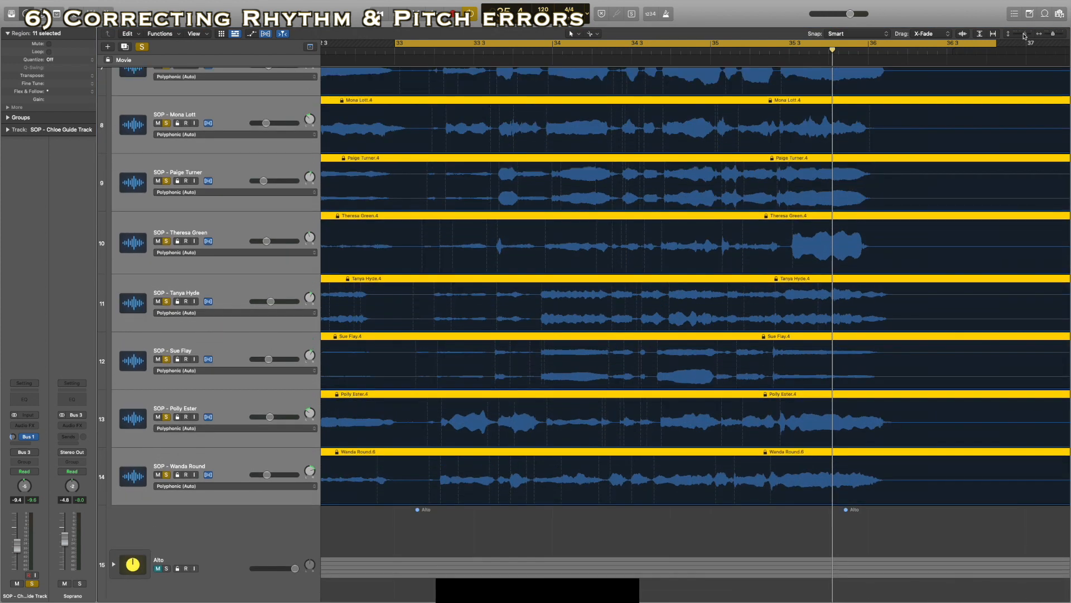
scroll(618, 240, "up", 5)
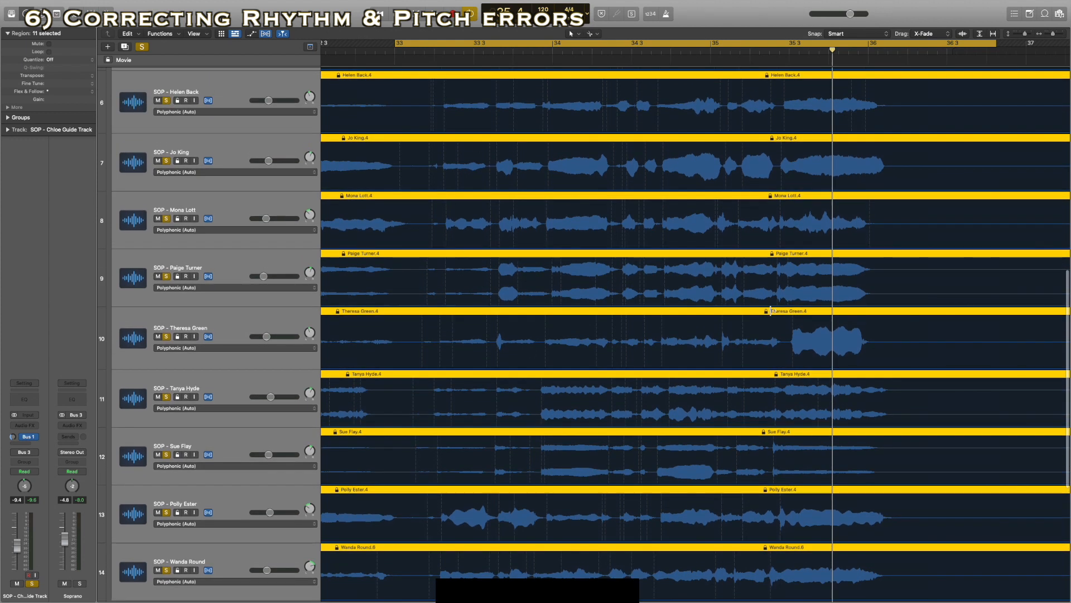
Change the Flex mode of the selected soprano tracks to Flex Time - Polyphonic.
left_click(177, 112)
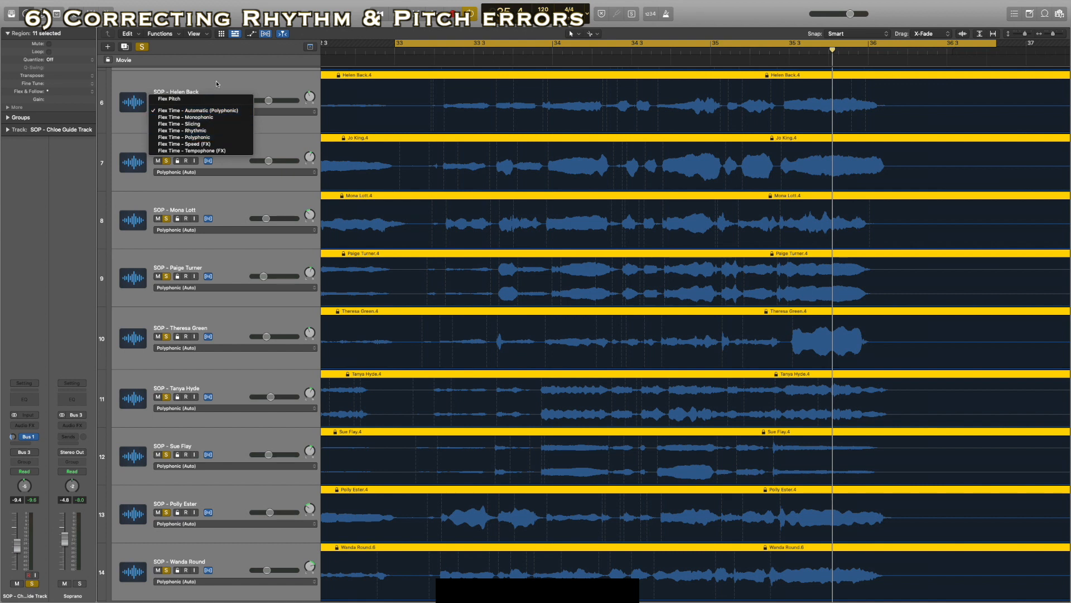
left_click(217, 110)
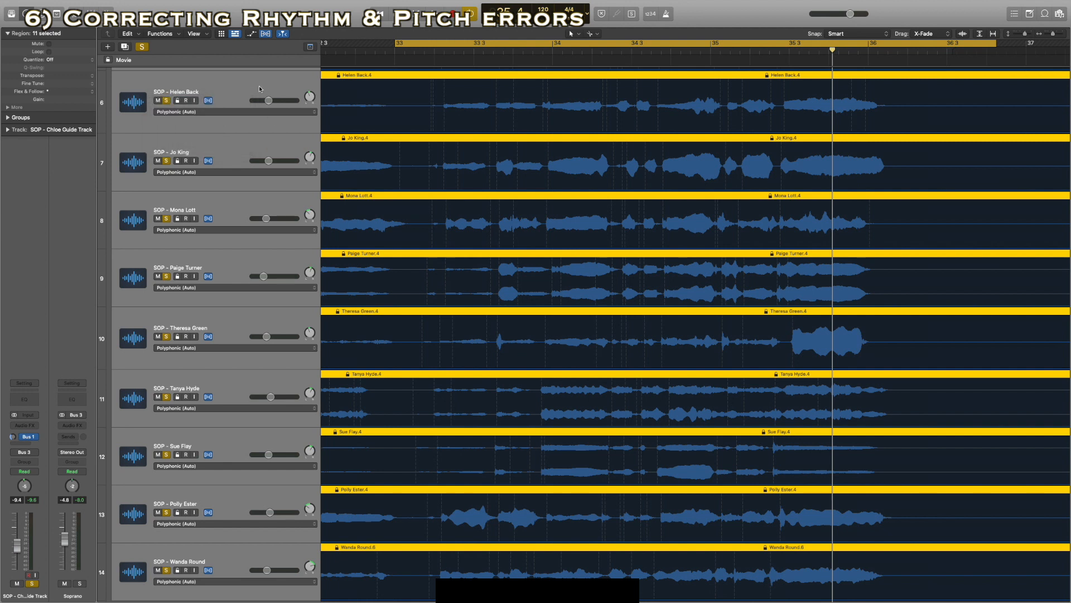
scroll(260, 88, "up", 2)
left_click(226, 129)
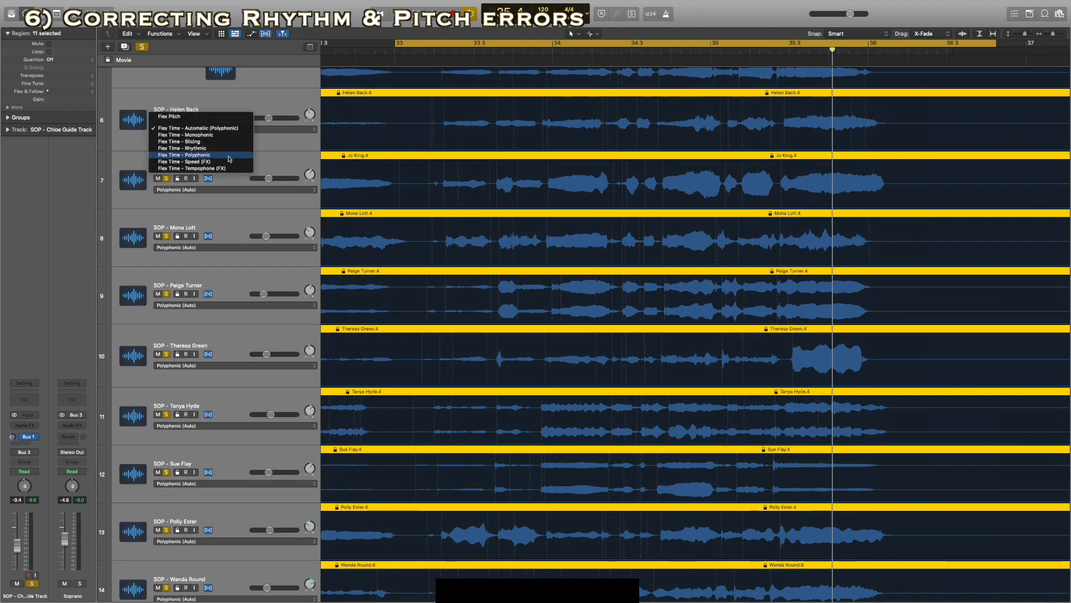
left_click(229, 159)
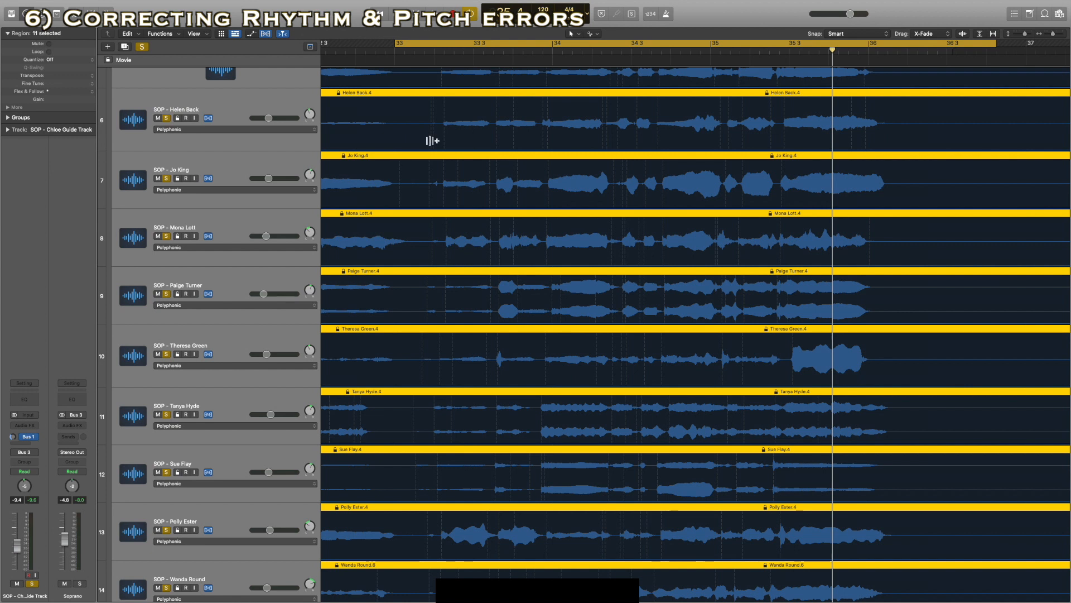
Take soprano tracks 7 to 14 out of solo, keeping the guide track and tracks 5 and 6 soloed.
scroll(445, 134, "up", 6)
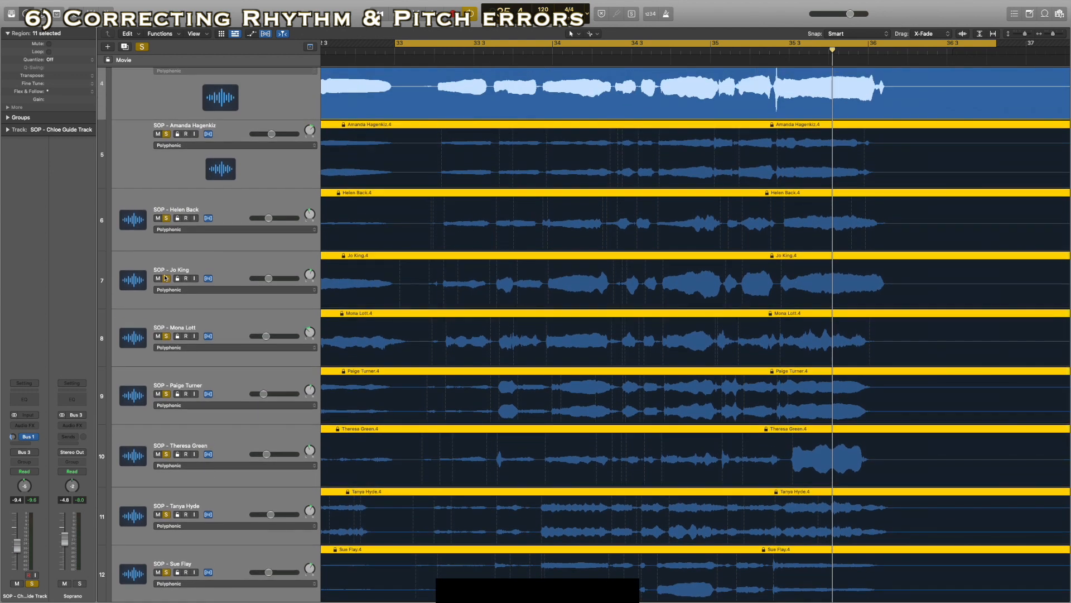
left_click_drag(166, 278, 167, 573)
scroll(168, 558, "down", 4)
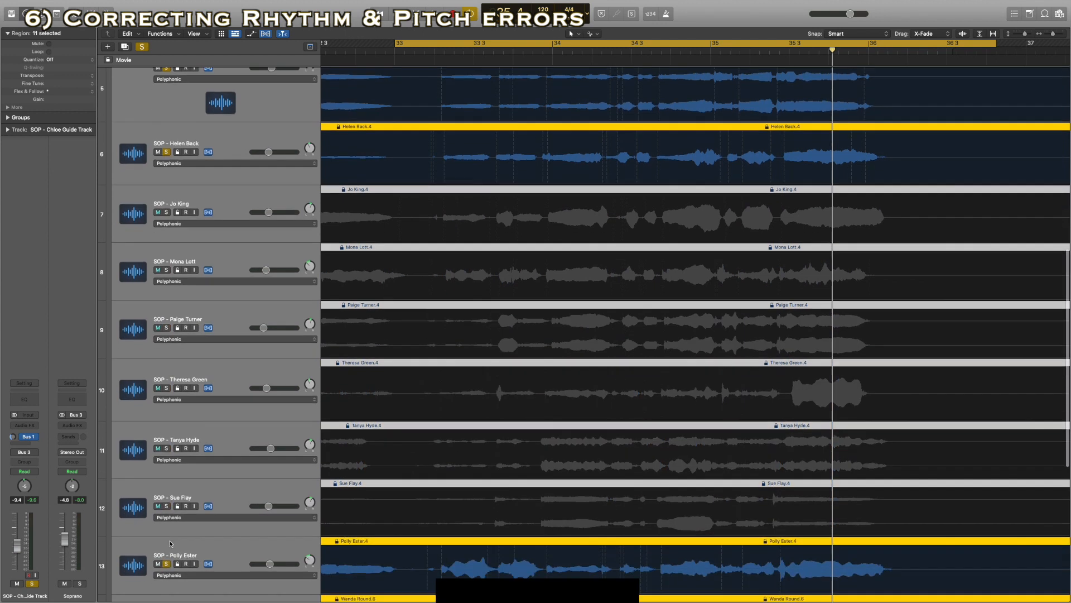
left_click(169, 529)
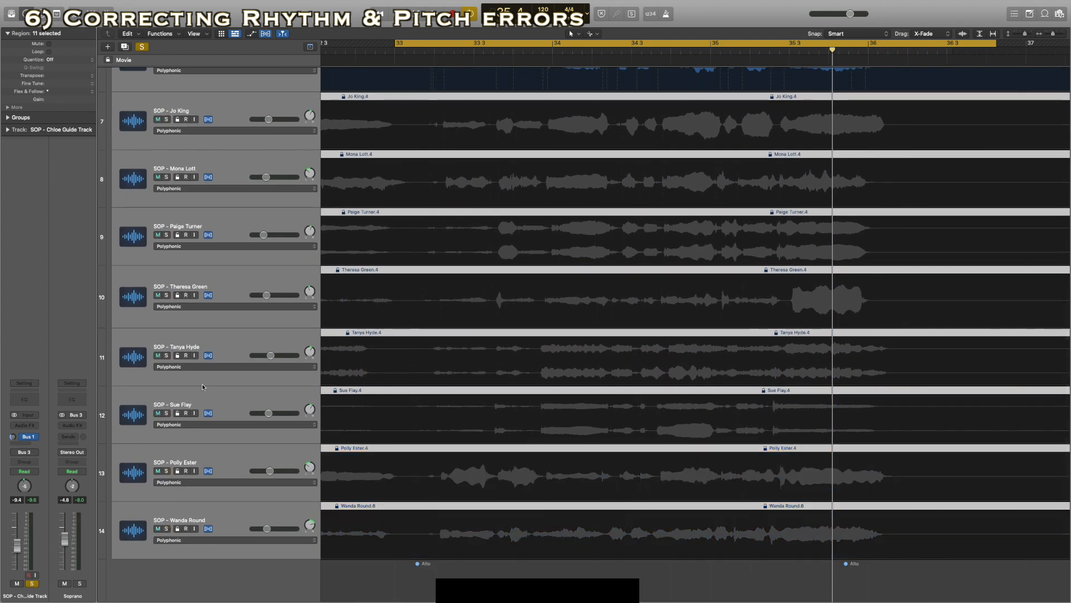
Select only the soprano guide track (track 4) and enable Flex on it.
scroll(202, 387, "up", 10)
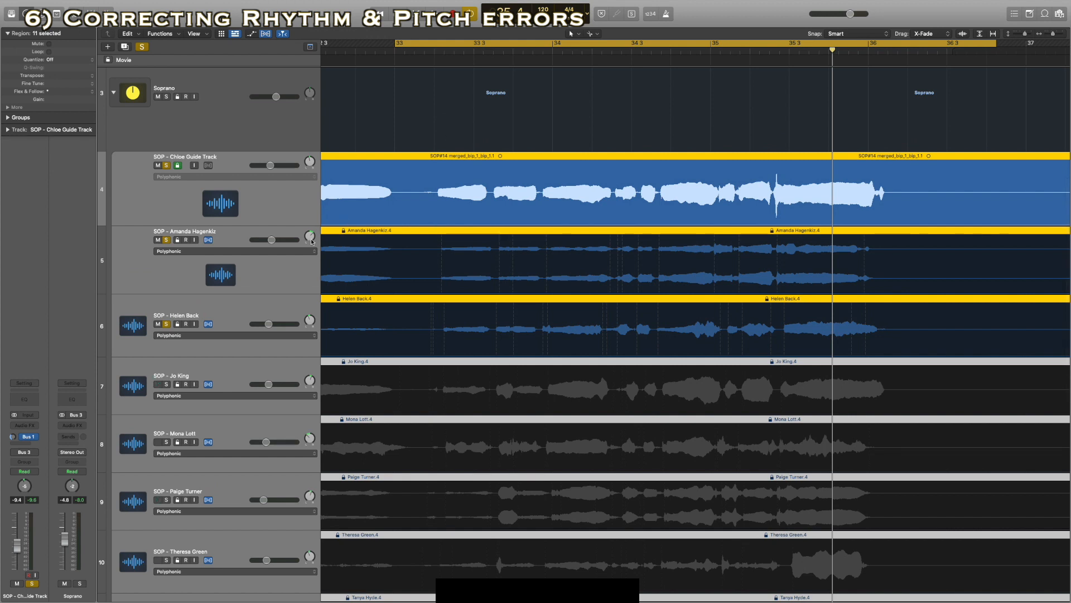
left_click(266, 187)
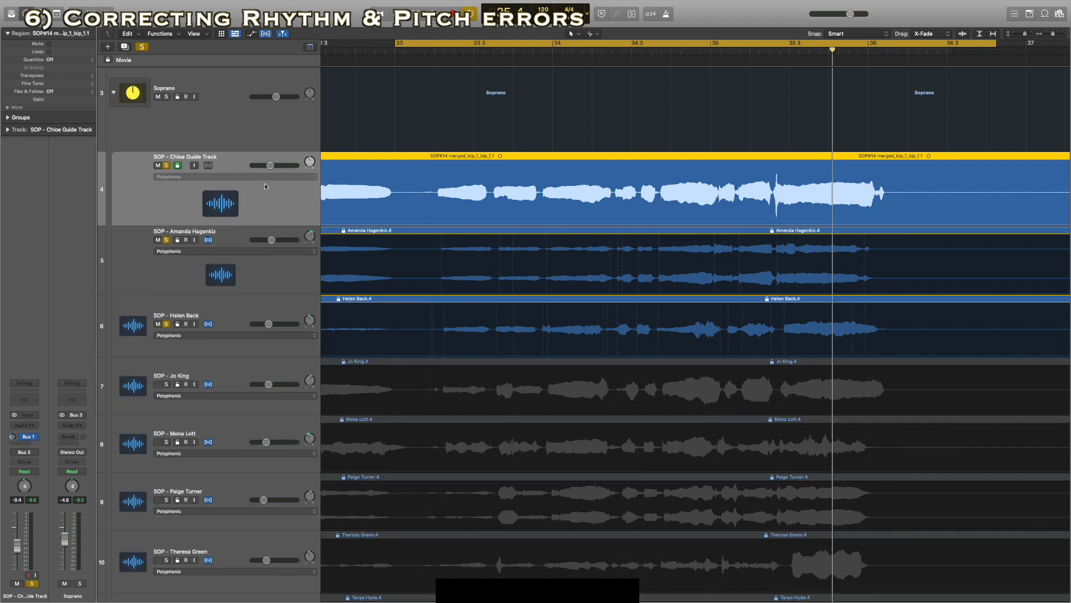
left_click(208, 165)
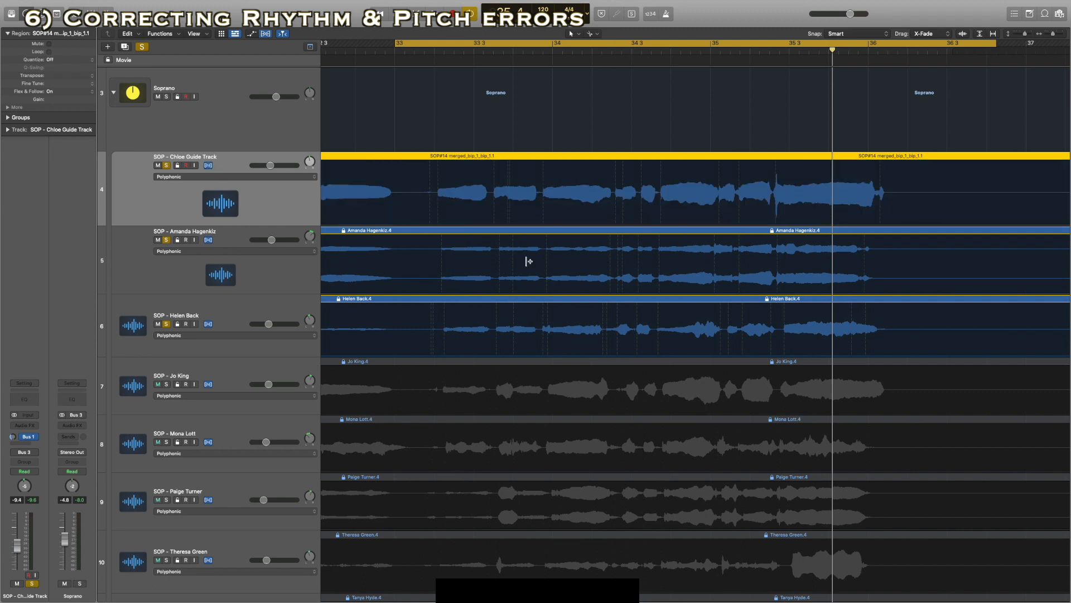
Unsolo track 6, play the section, and flex the note just after bar 35 on track 5 slightly later to match the guide.
left_click(166, 324)
key("space")
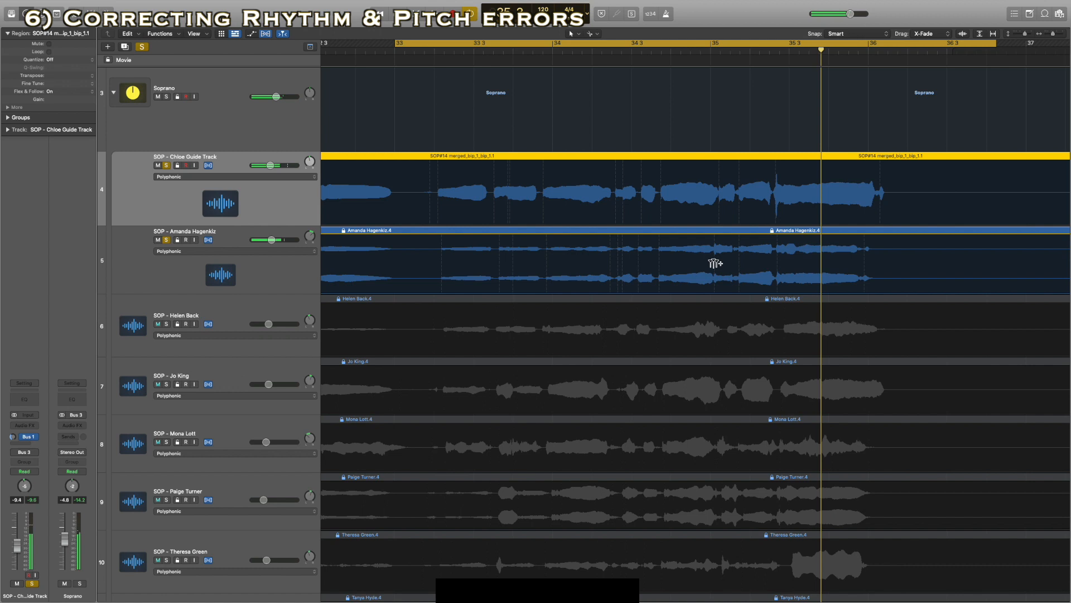
left_click_drag(714, 263, 718, 264)
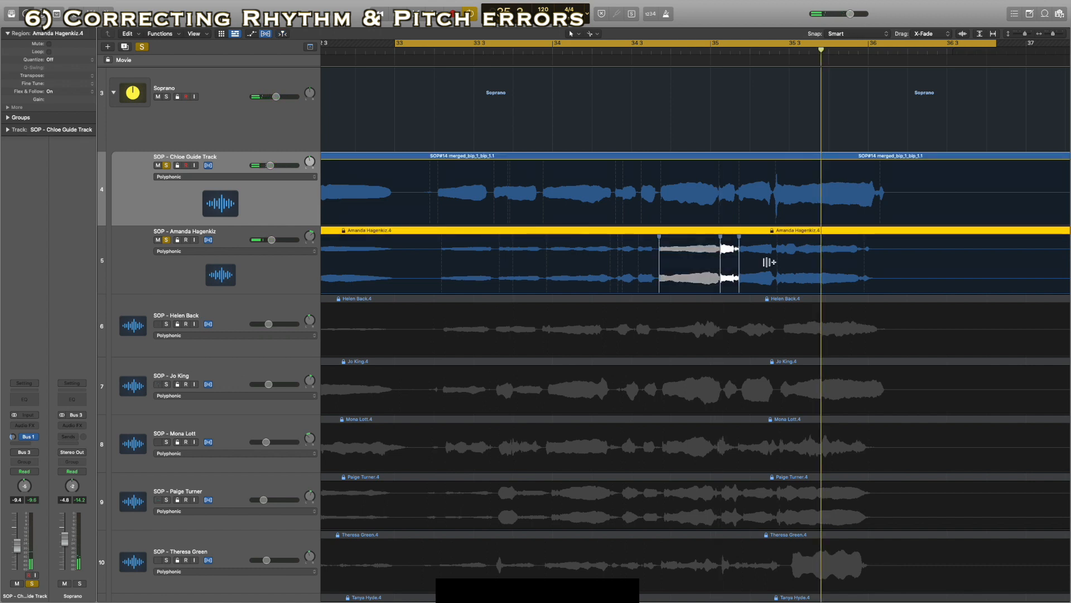
Solo track 6, listen to the section, and flex its final note near bar 35 beat 3 slightly earlier to align with the guide.
left_click(168, 324)
key("space")
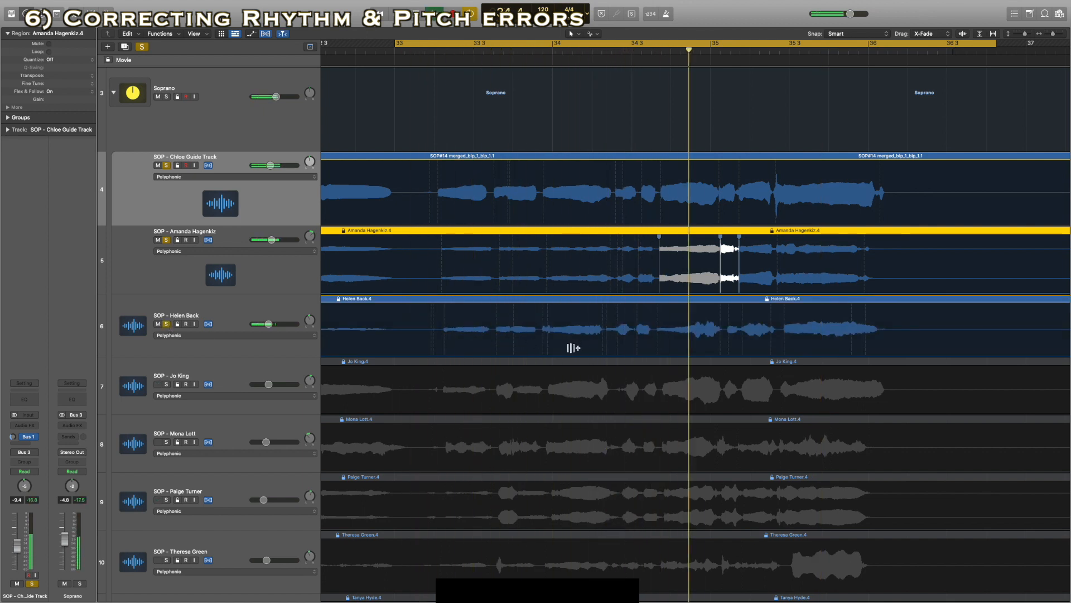
key("space")
left_click_drag(783, 341, 778, 341)
key("space")
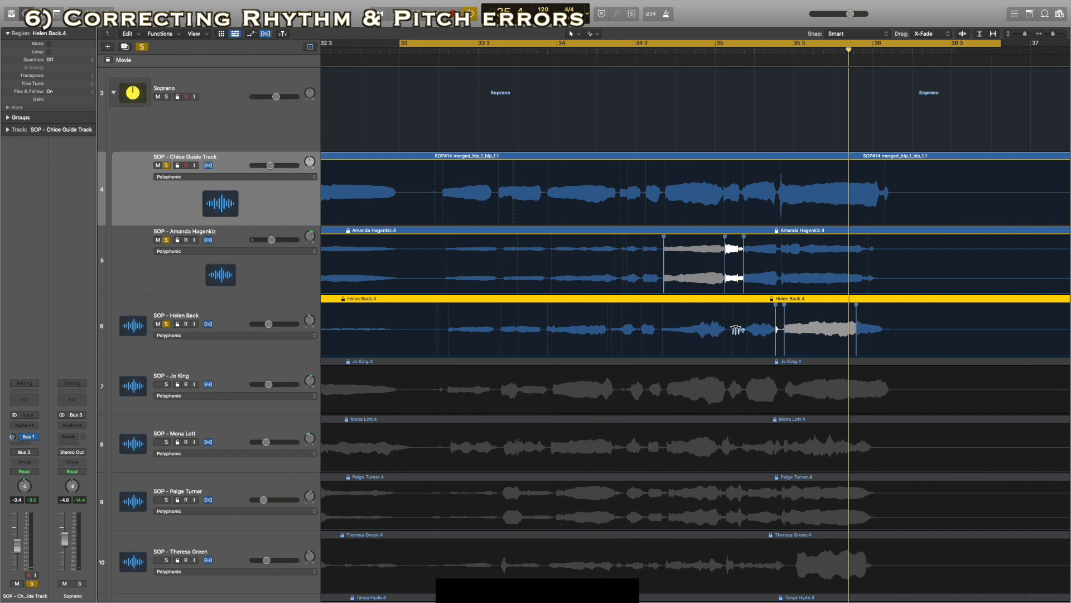
Solo track 7 and flex the note just before bar 34 on tracks 7 and 5 slightly earlier to line up with the guide.
left_click(166, 385)
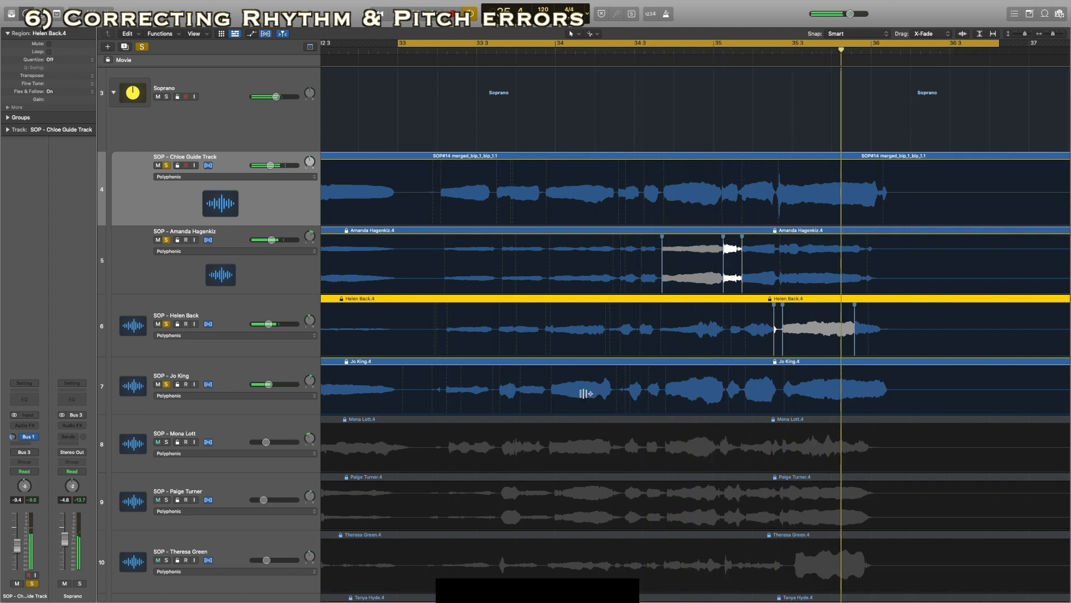
left_click_drag(550, 394, 544, 397)
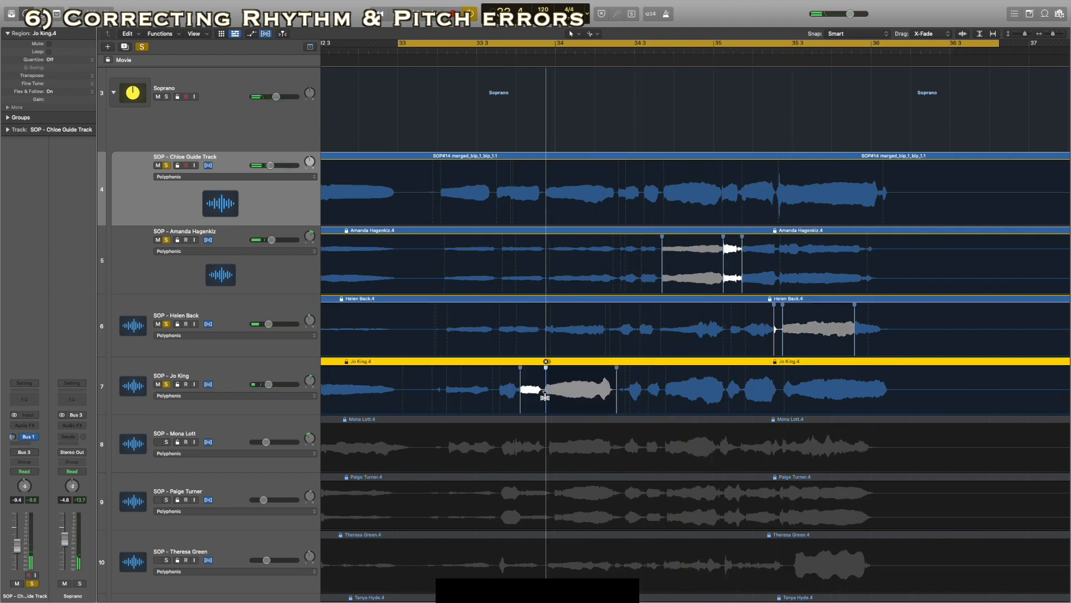
left_click_drag(551, 273, 546, 272)
key("space")
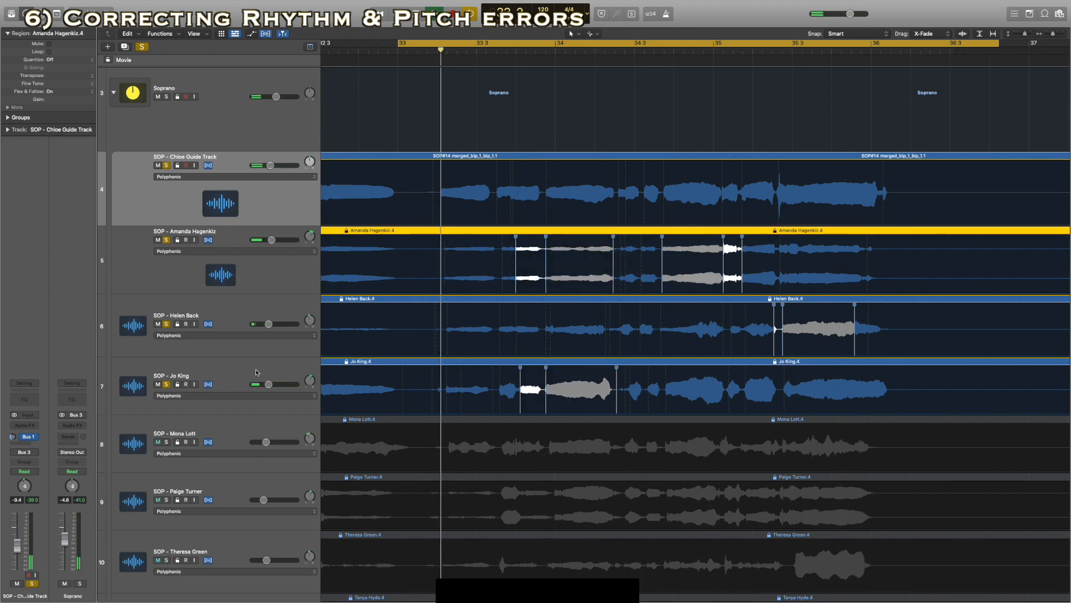
Solo track 8, play the section, and flex the note just after bar 35 slightly later to line up with the guide.
scroll(167, 363, "down", 3)
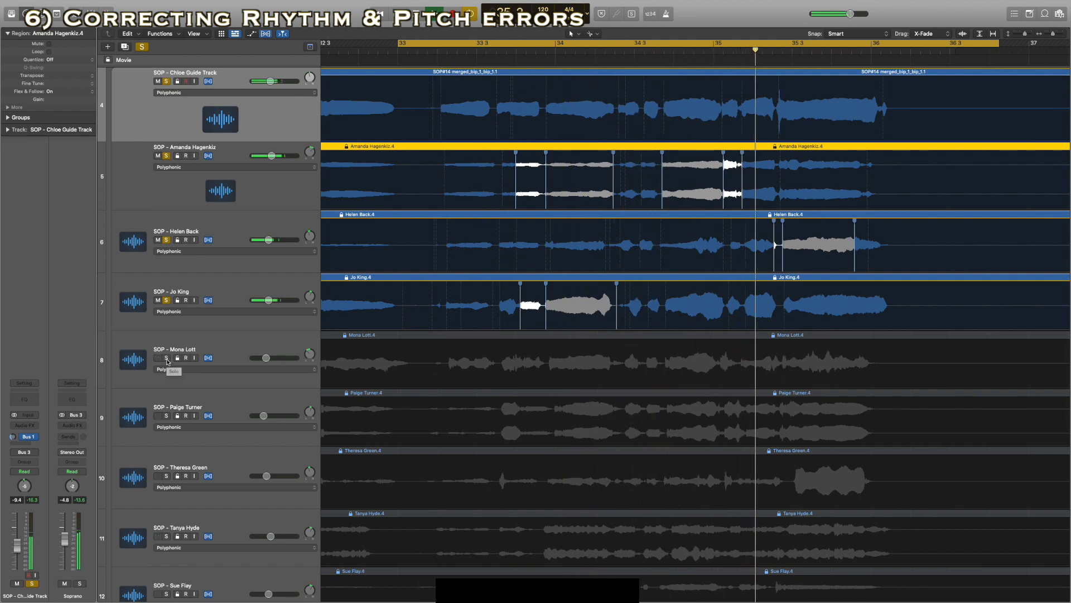
left_click(167, 359)
key("space")
key("space")
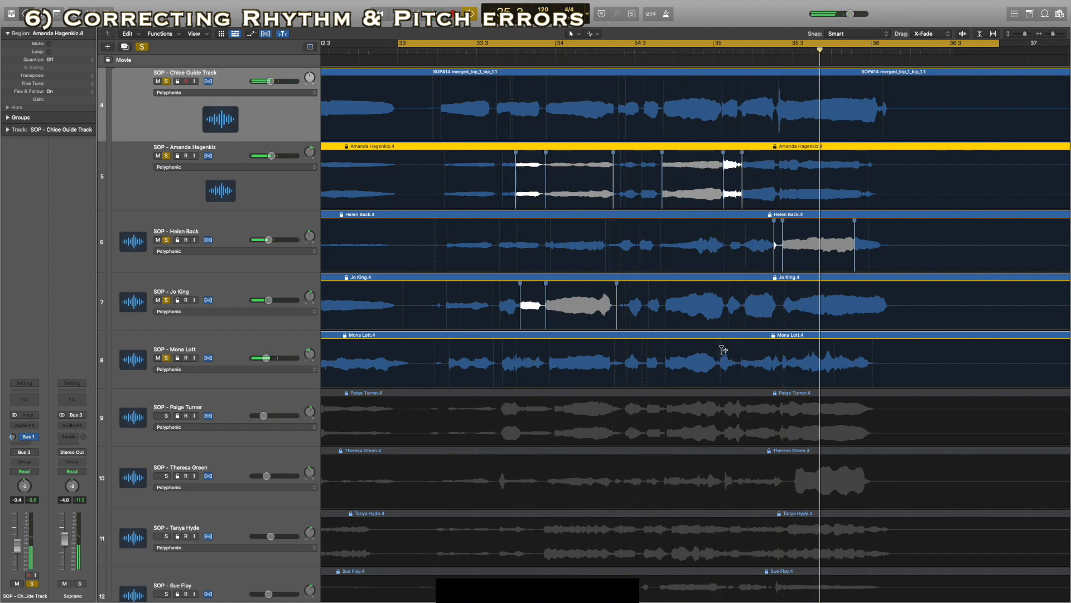
left_click(741, 353)
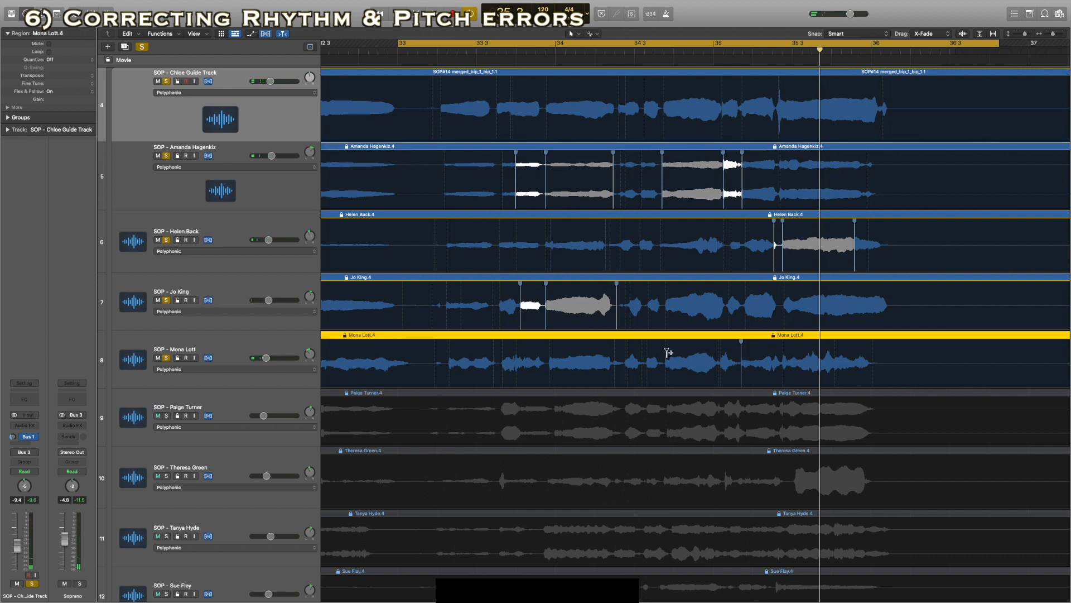
left_click(719, 345)
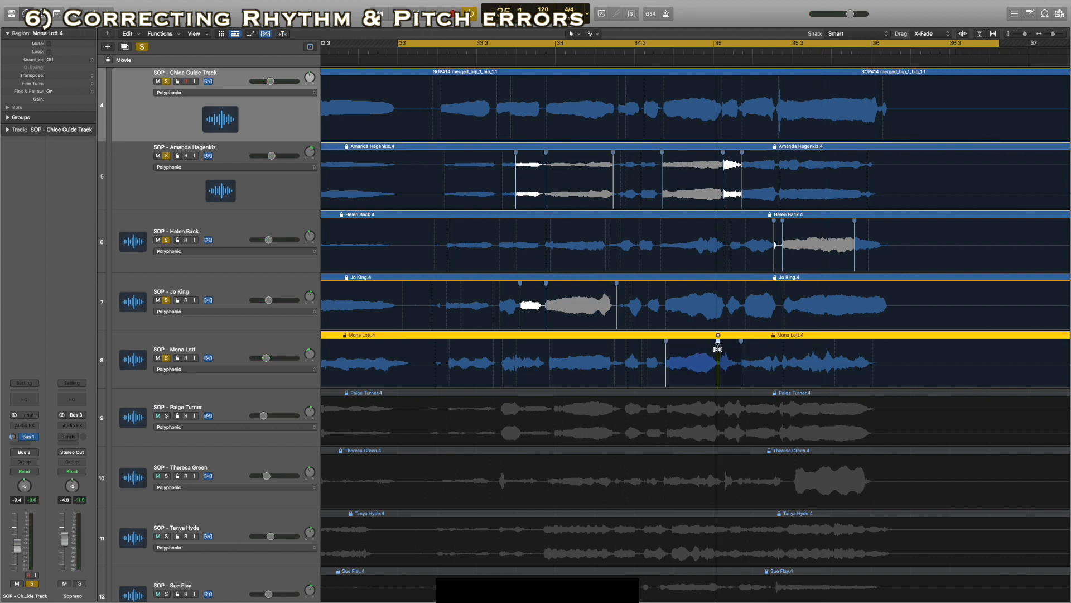
left_click_drag(718, 348, 715, 348)
key("space")
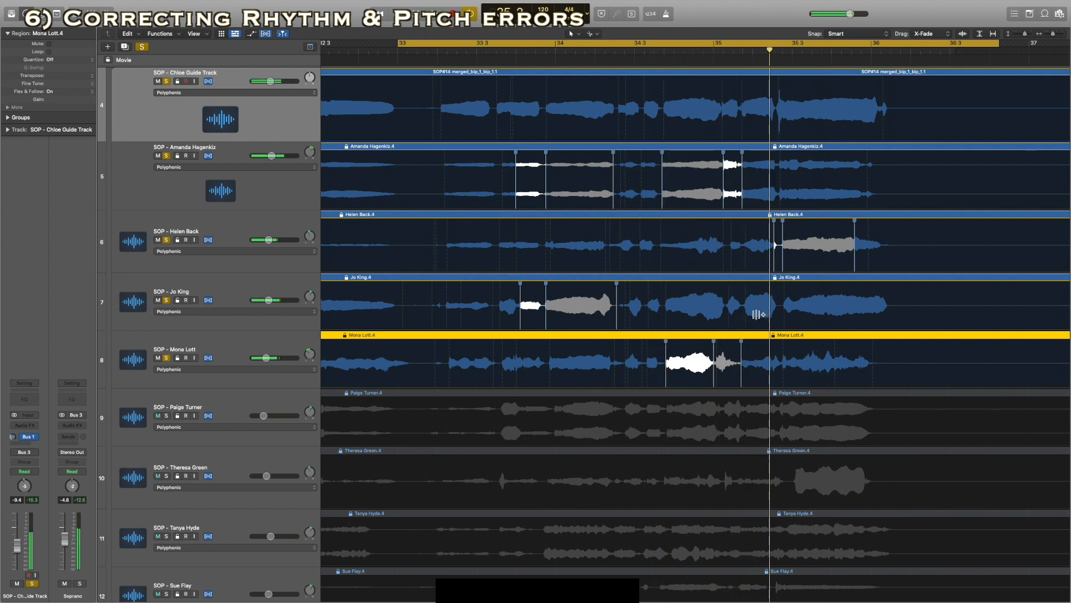
left_click_drag(715, 347, 723, 347)
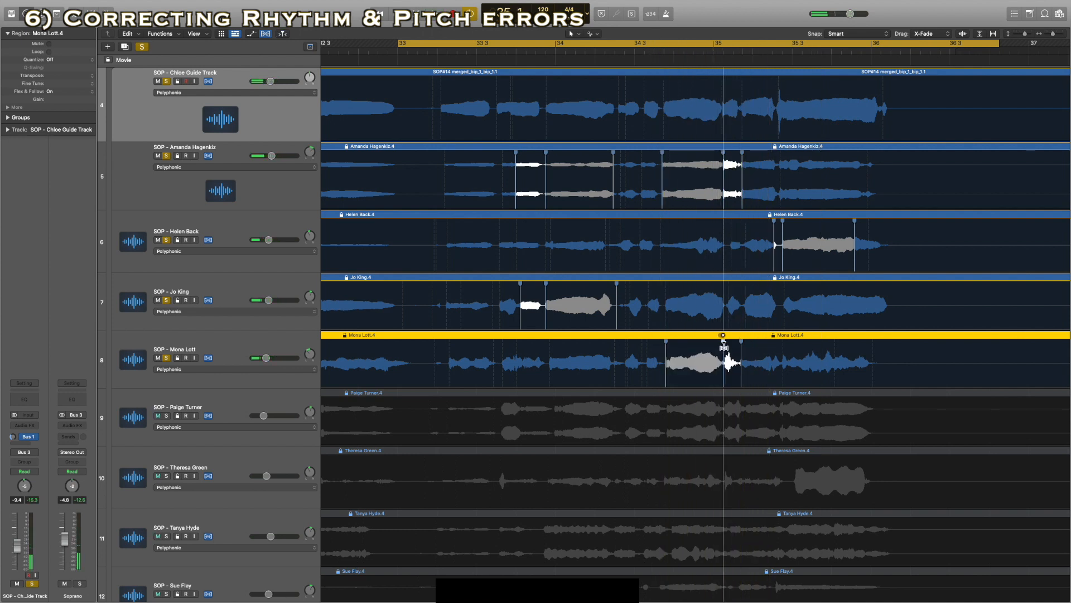
key("space")
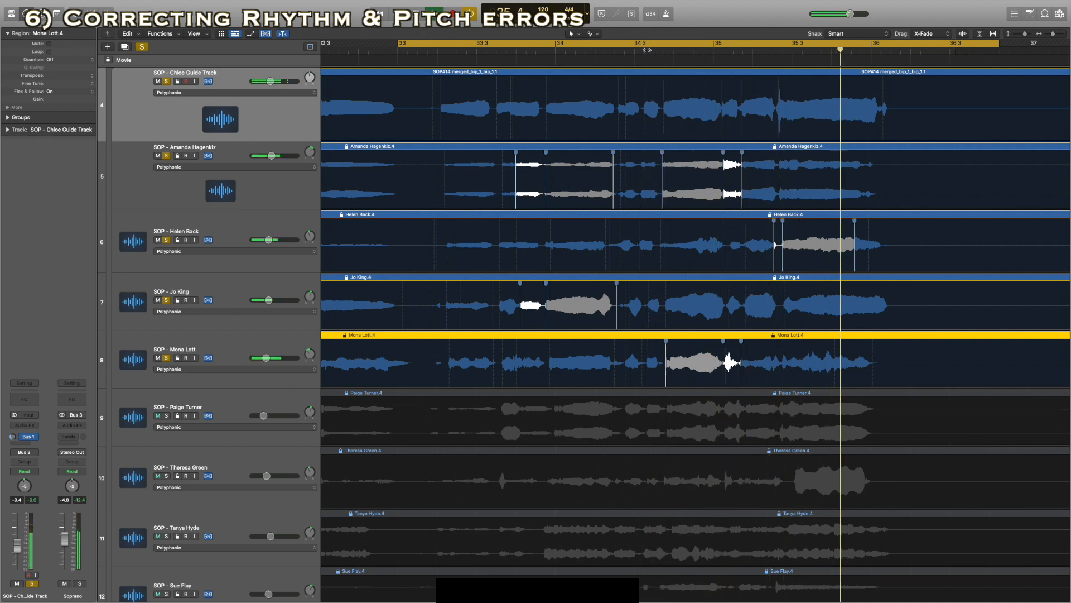
Solo track 9, take tracks 6 to 8 out of solo, and play the section.
left_click(166, 415)
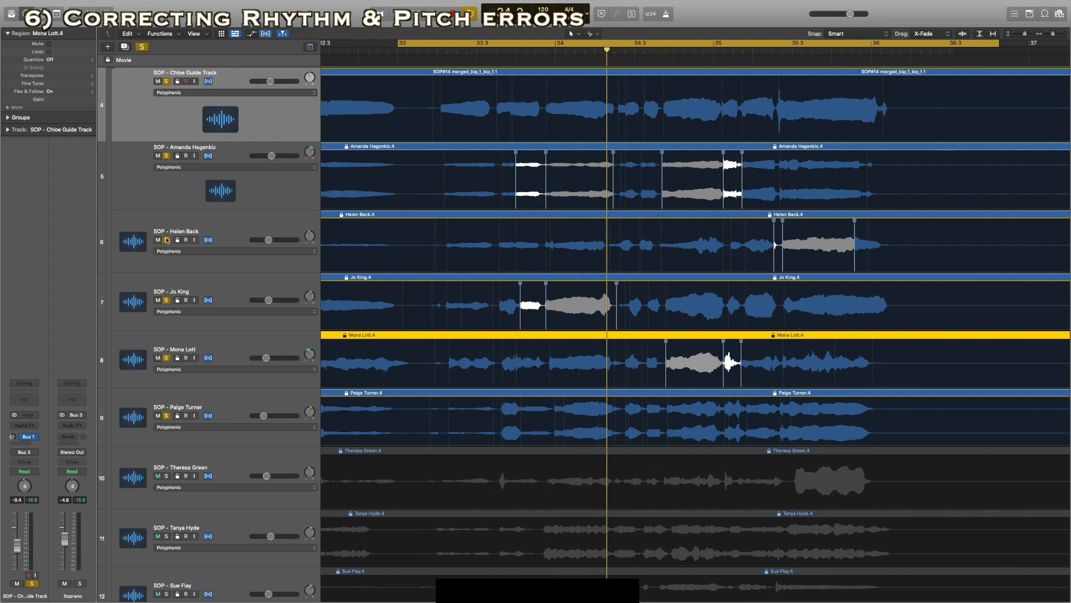
left_click_drag(166, 240, 166, 357)
key("space")
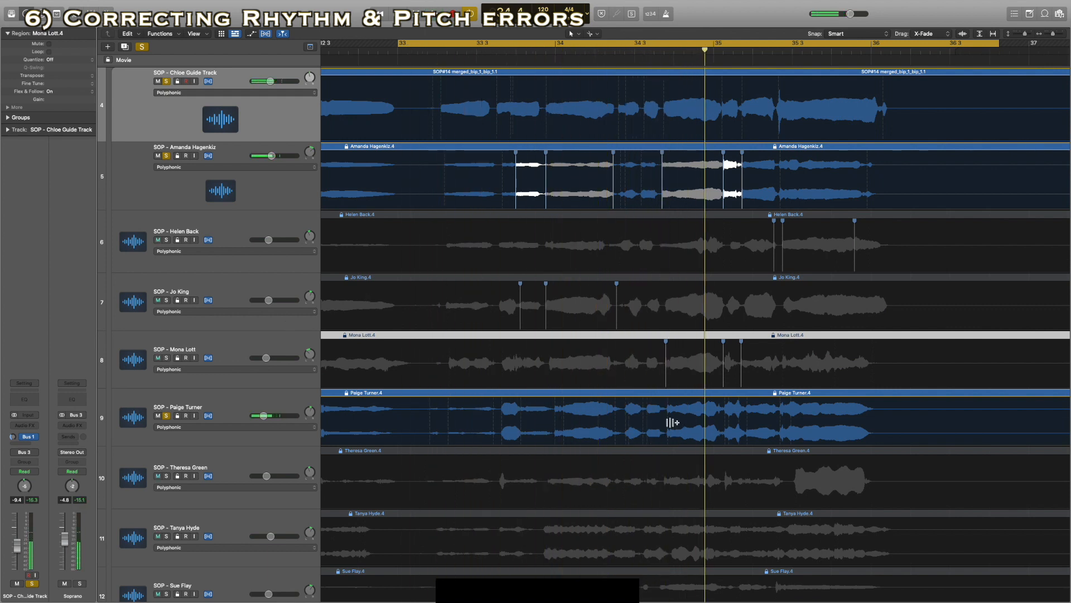
Flex track 9's notes near bar 33 beat 2 and just after bar 33 beat 3 slightly earlier to match the guide.
left_click(431, 408)
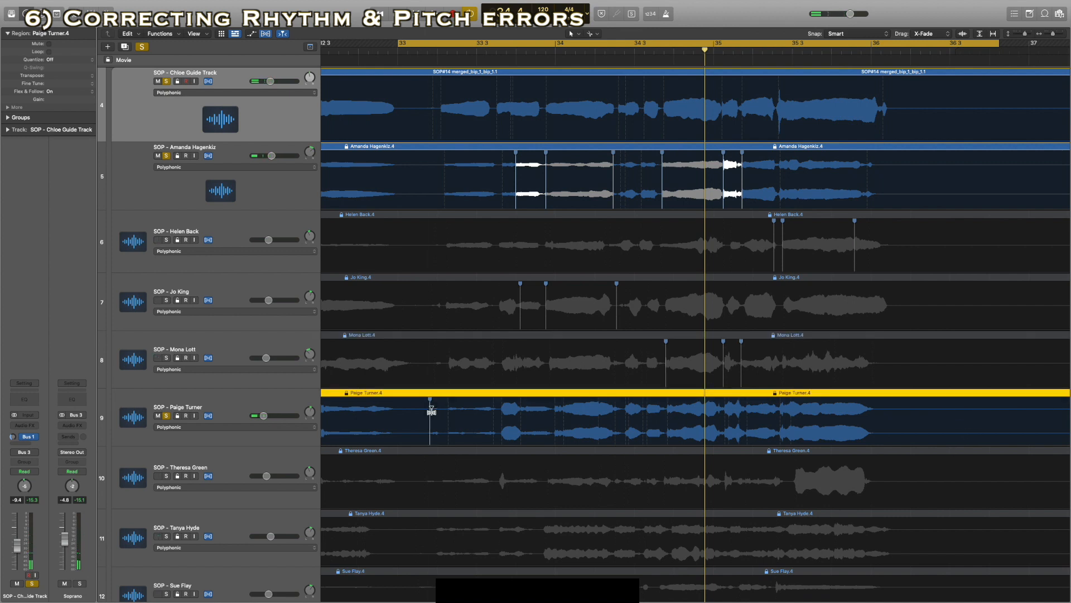
left_click_drag(448, 412, 440, 414)
left_click(494, 419)
key("space")
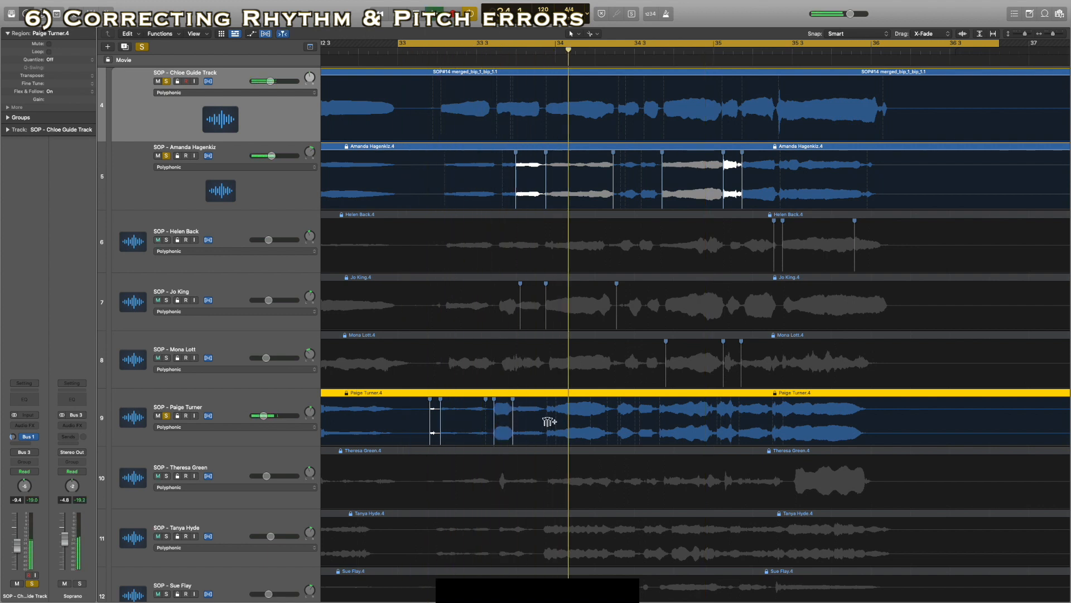
Flex track 9's notes just before bar 34 and midway between bar 34 and bar 35 into alignment with the guide, replaying the section.
left_click_drag(547, 405, 544, 406)
key("space")
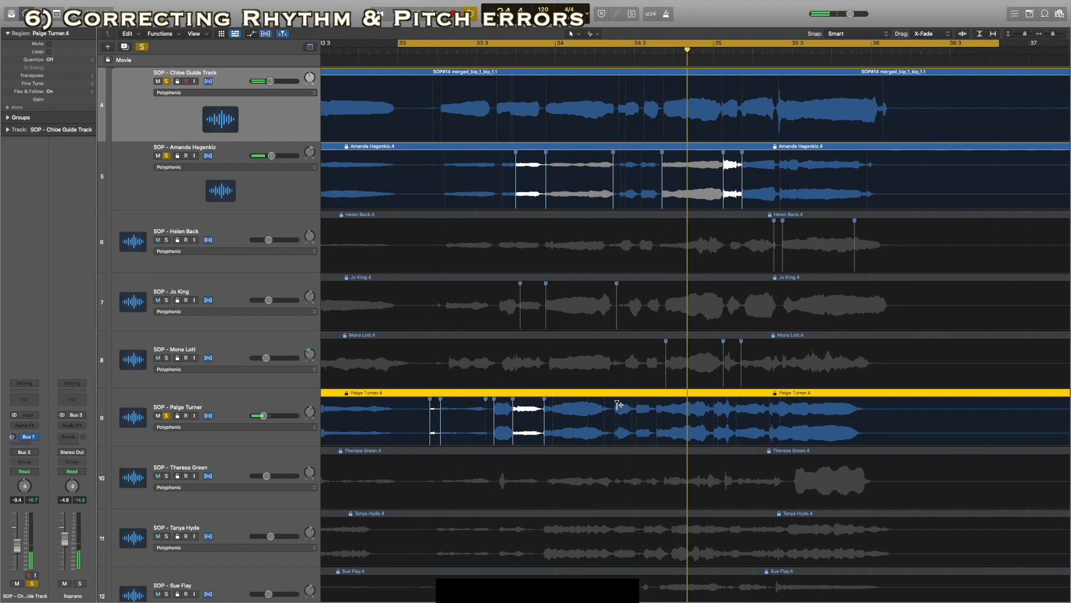
key("space")
left_click_drag(618, 405, 617, 405)
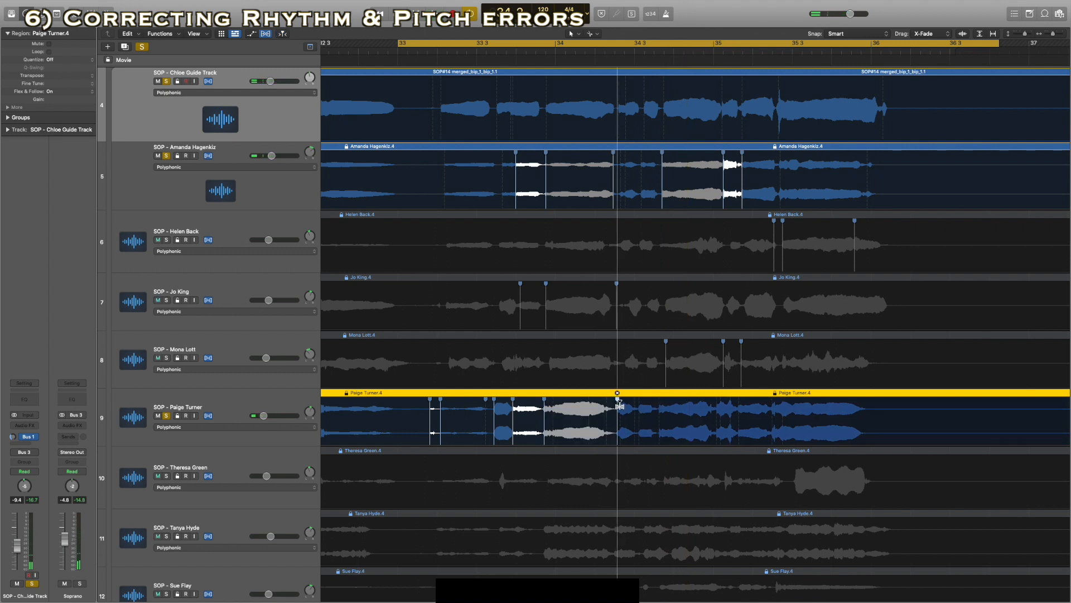
left_click(663, 405)
key("space")
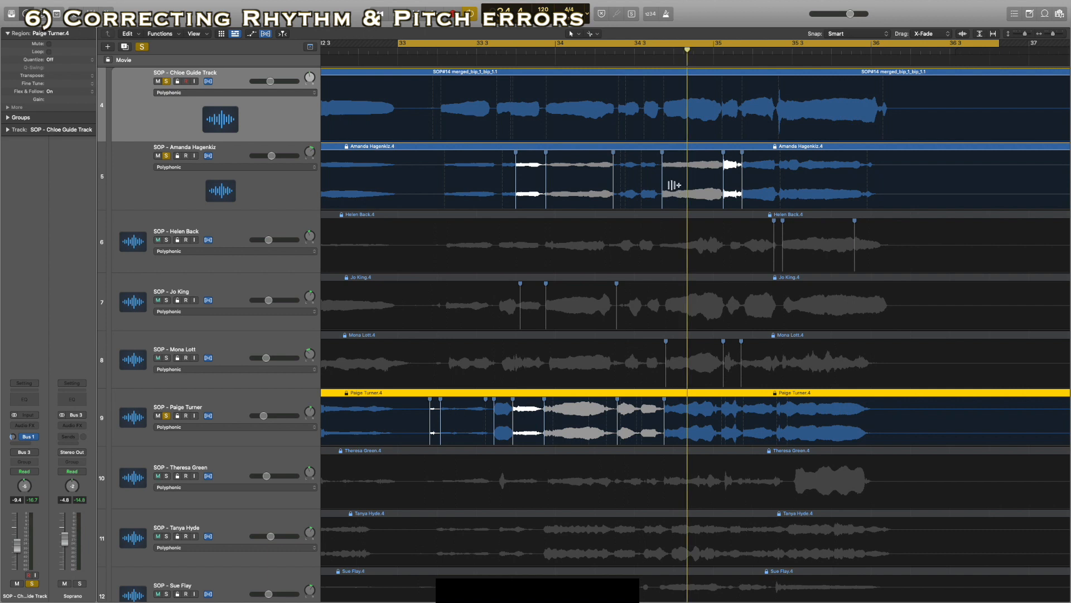
key("space")
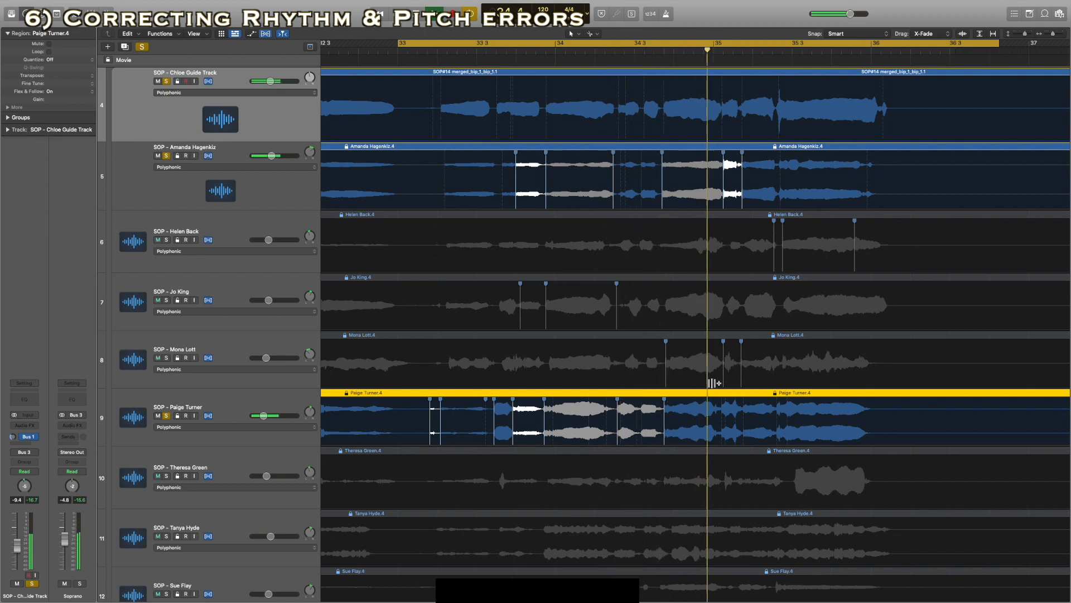
Add tracks 10 and 11 to the solo and listen to the section.
left_click(168, 478)
scroll(516, 468, "down", 3)
key("space")
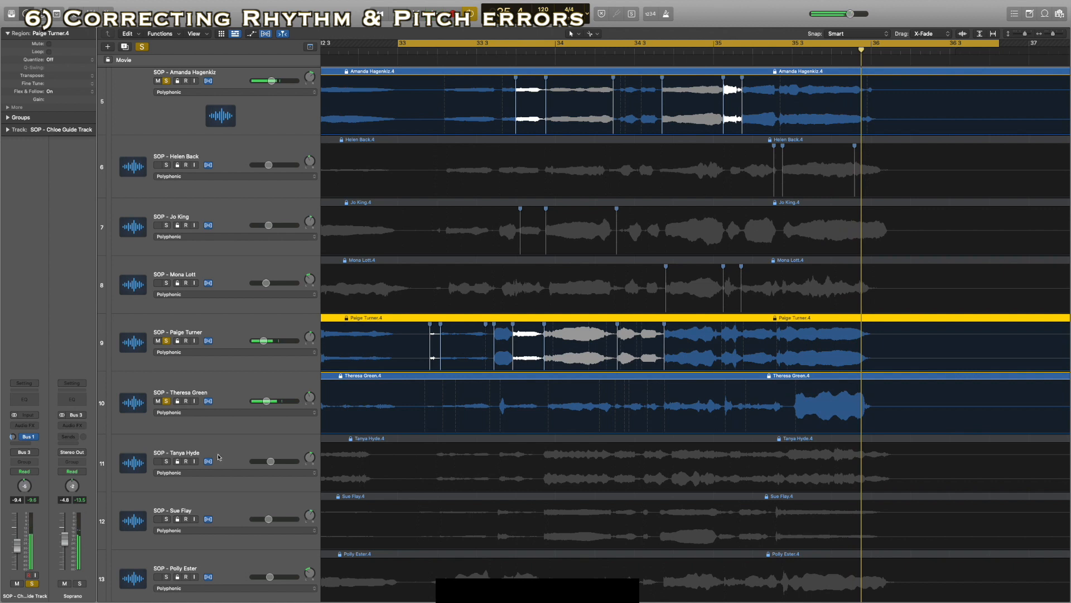
left_click(166, 462)
scroll(598, 443, "down", 3)
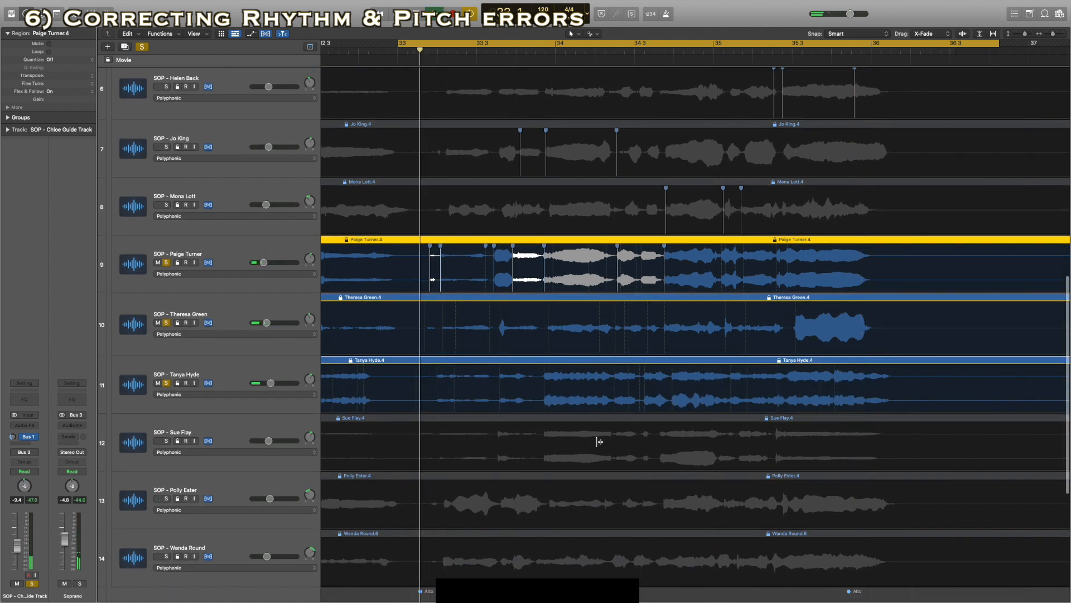
key("space")
Place flex markers on track 11 from just before bar 33 to just before bar 34, adjust the notes between them, and replay.
left_click(385, 374)
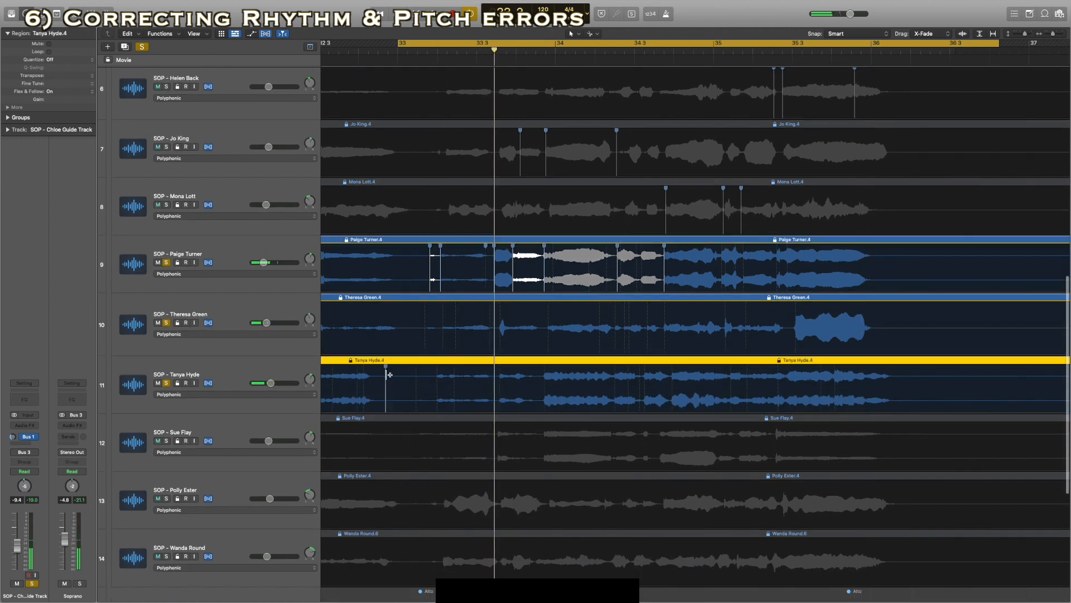
mouse_move(502, 375)
left_mouse_down()
mouse_move(493, 377)
mouse_move(544, 374)
left_mouse_up()
left_click_drag(434, 373, 436, 387)
key("space")
key("space")
key("space")
key("space")
Try flexing the quiet onset just after bar 33 on track 11 later, and replay the section.
left_click_drag(413, 371, 428, 368)
left_click(599, 207)
key("space")
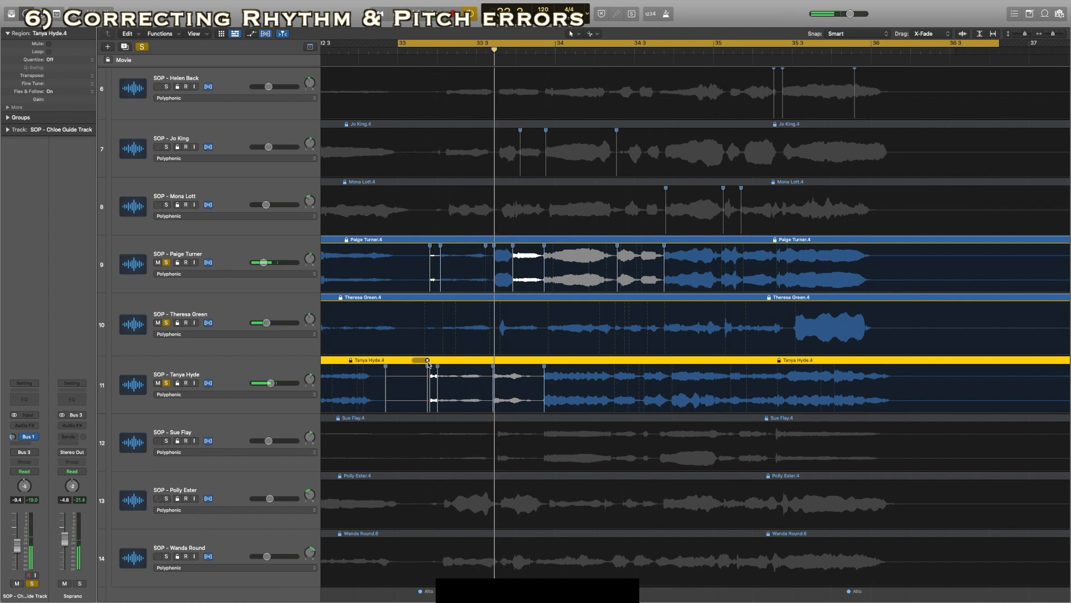
key("space")
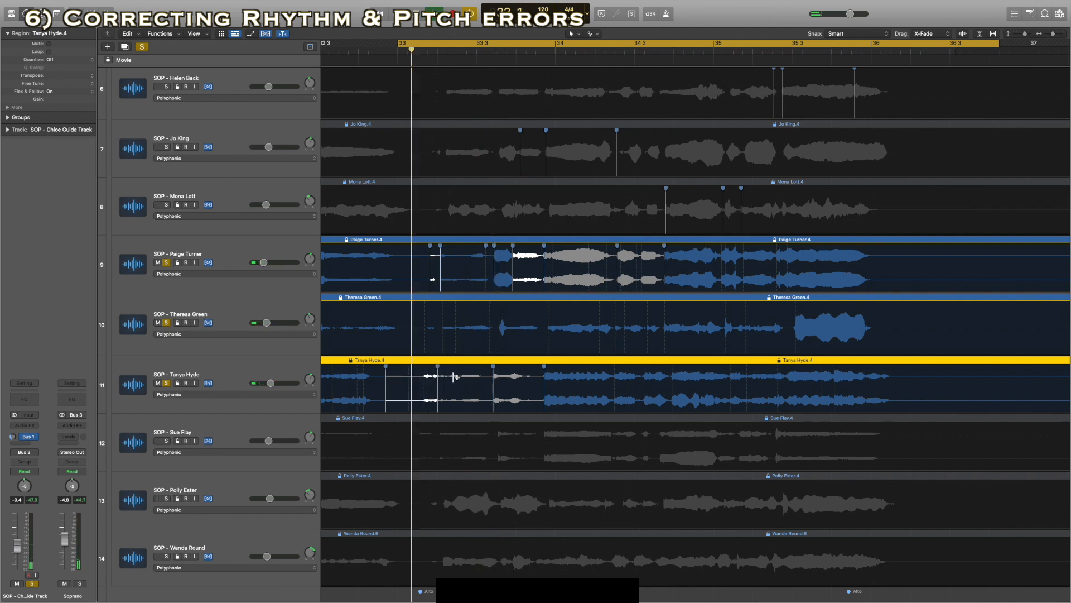
key("space")
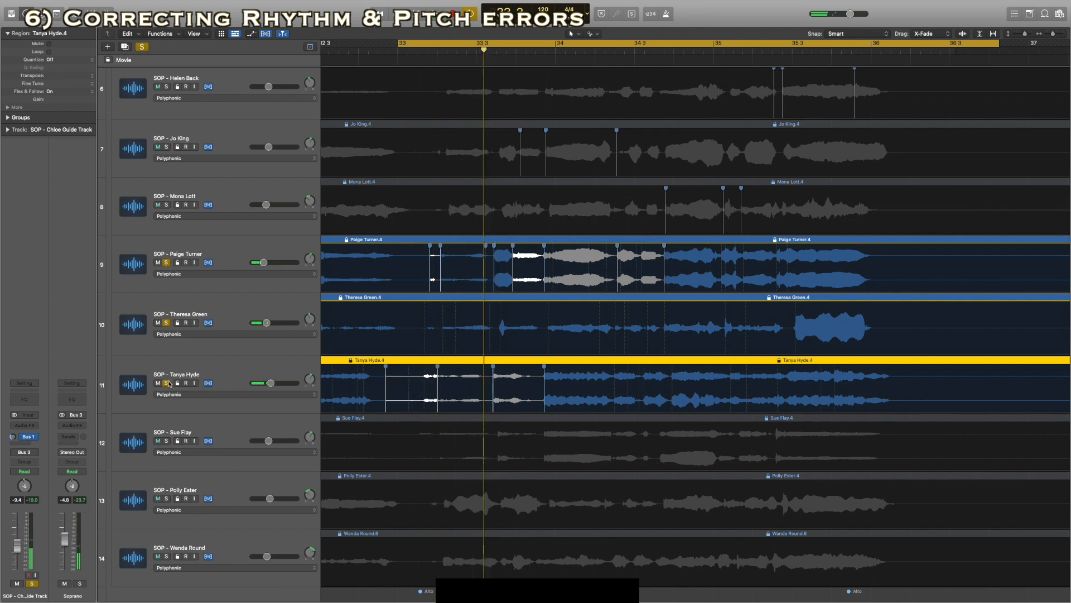
Take track 9 out of solo and reduce the height of track 5.
left_click(166, 263)
key("space")
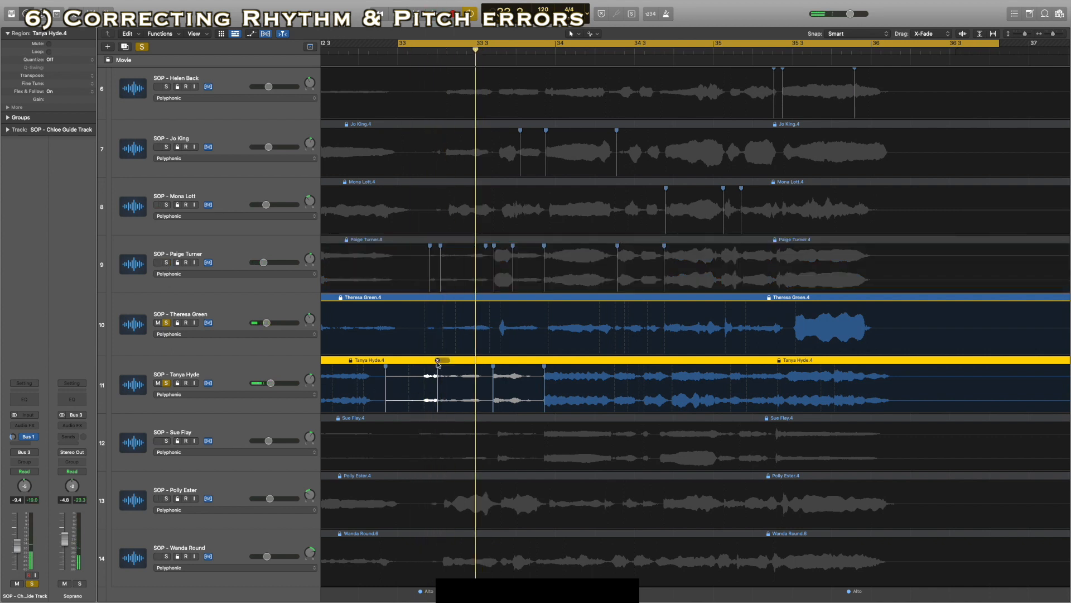
scroll(434, 372, "up", 4)
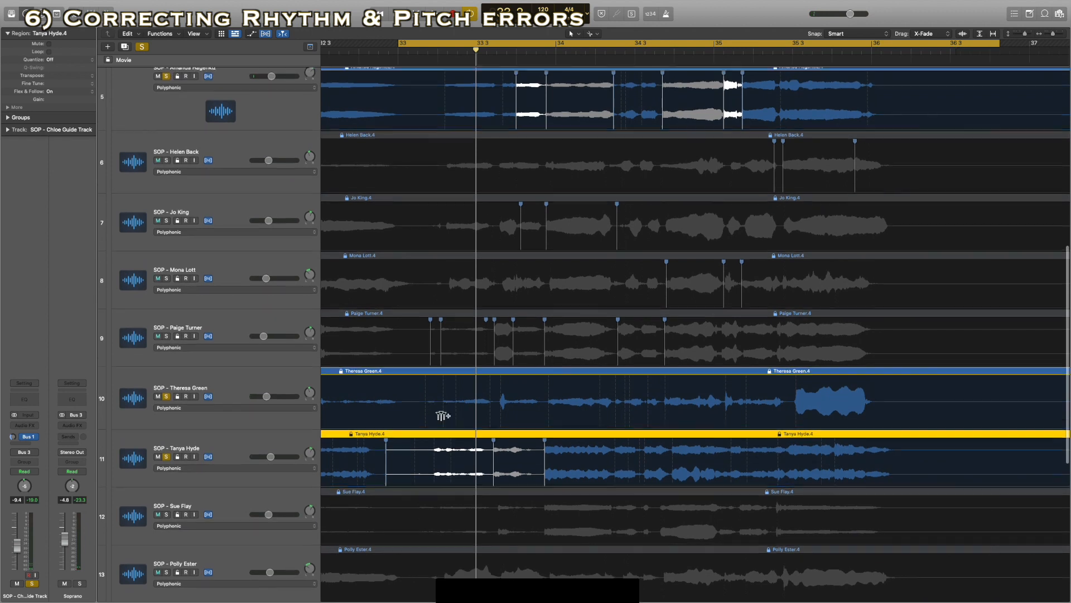
scroll(443, 408, "up", 2)
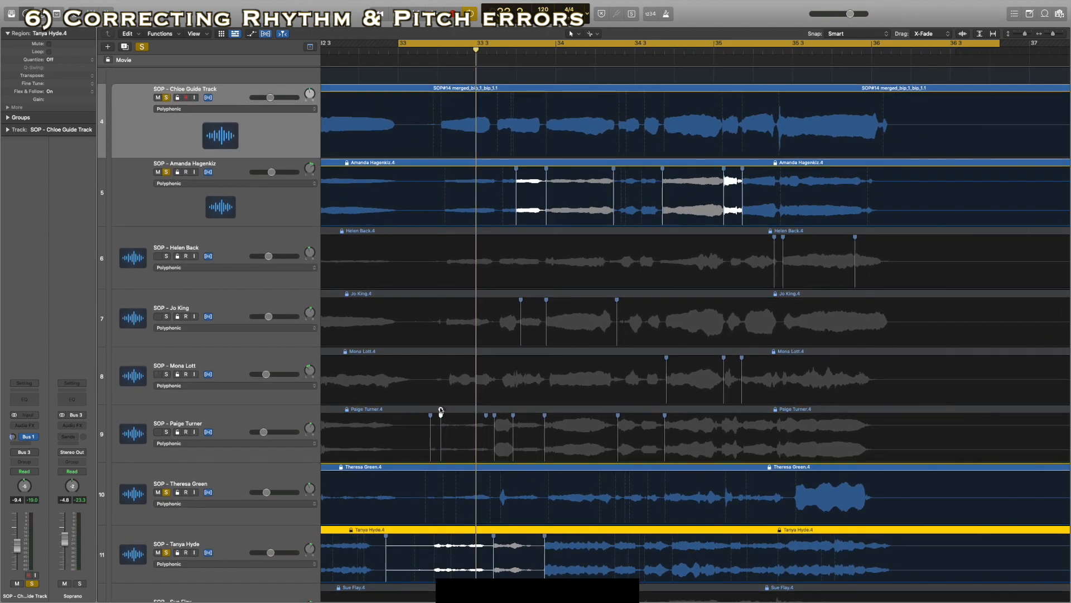
left_click_drag(284, 225, 284, 207)
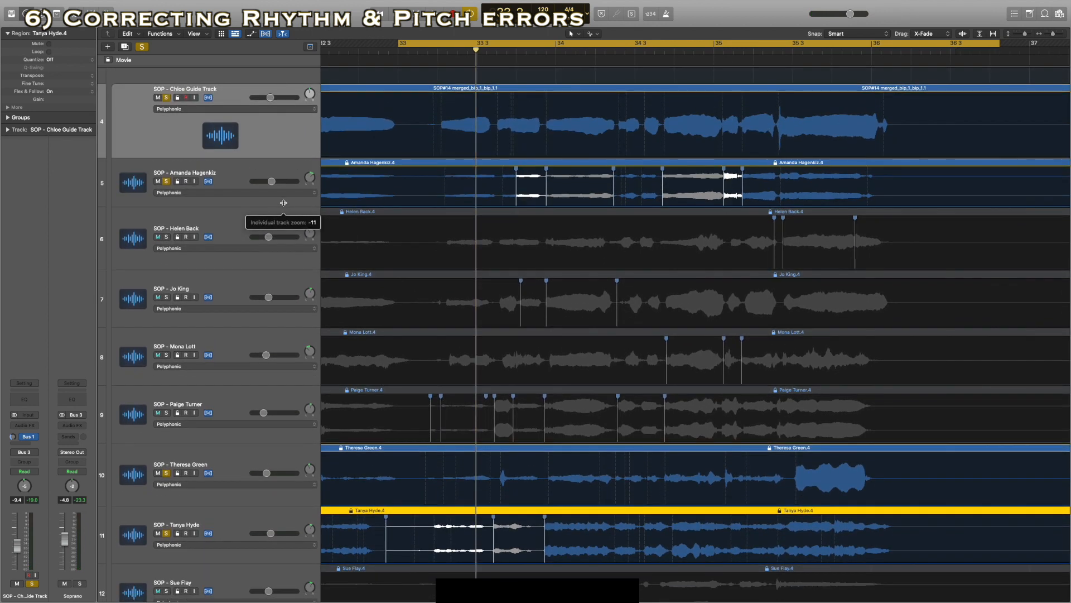
Flex track 11's first note after bar 33 slightly later to match the guide and play the section.
left_click(438, 52)
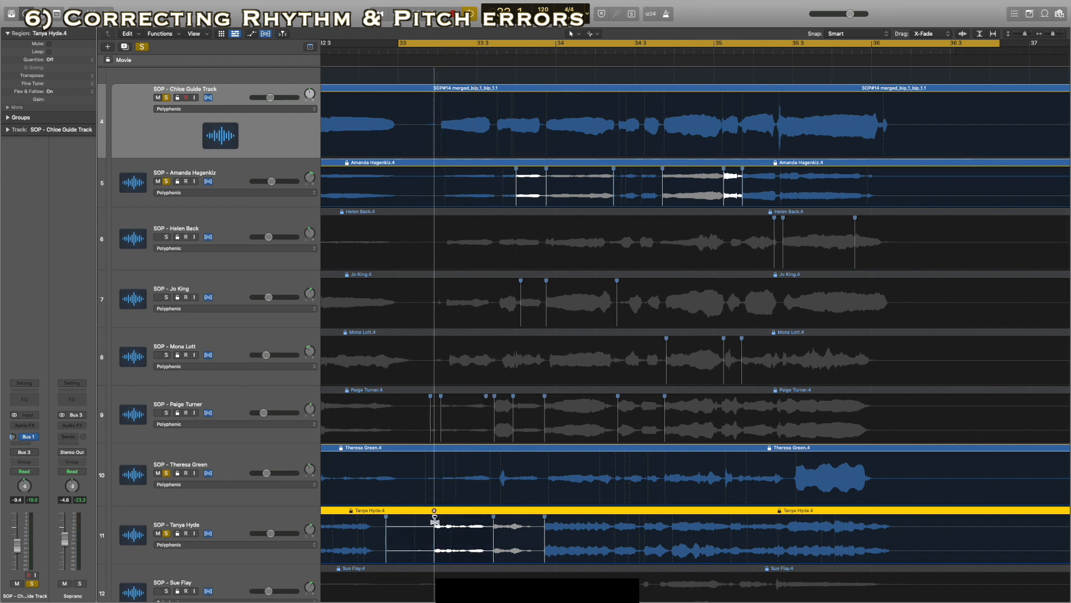
key("space")
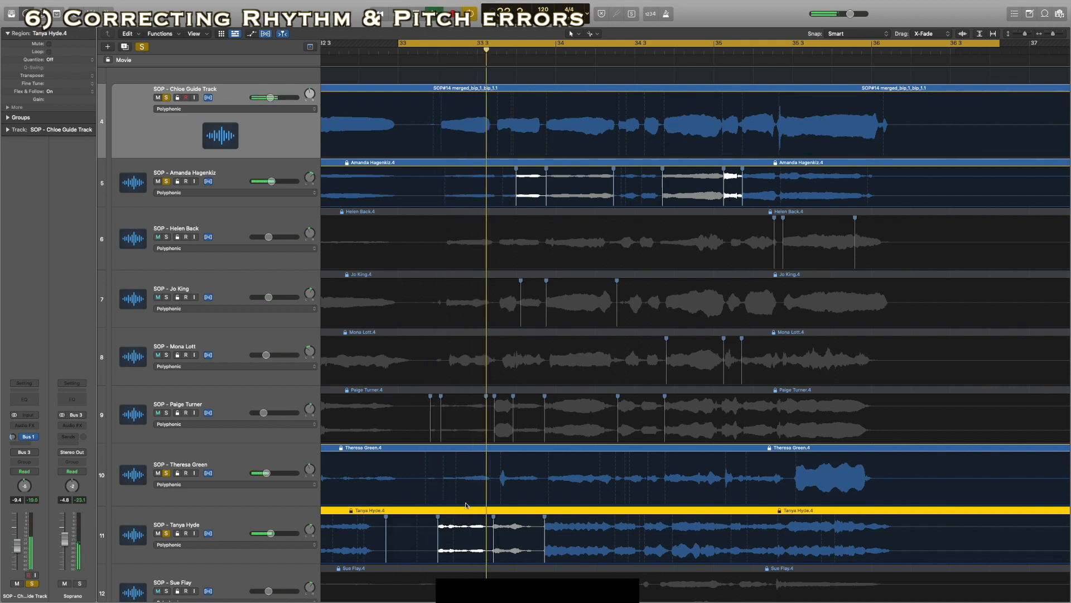
scroll(471, 481, "down", 5)
scroll(472, 481, "up", 4)
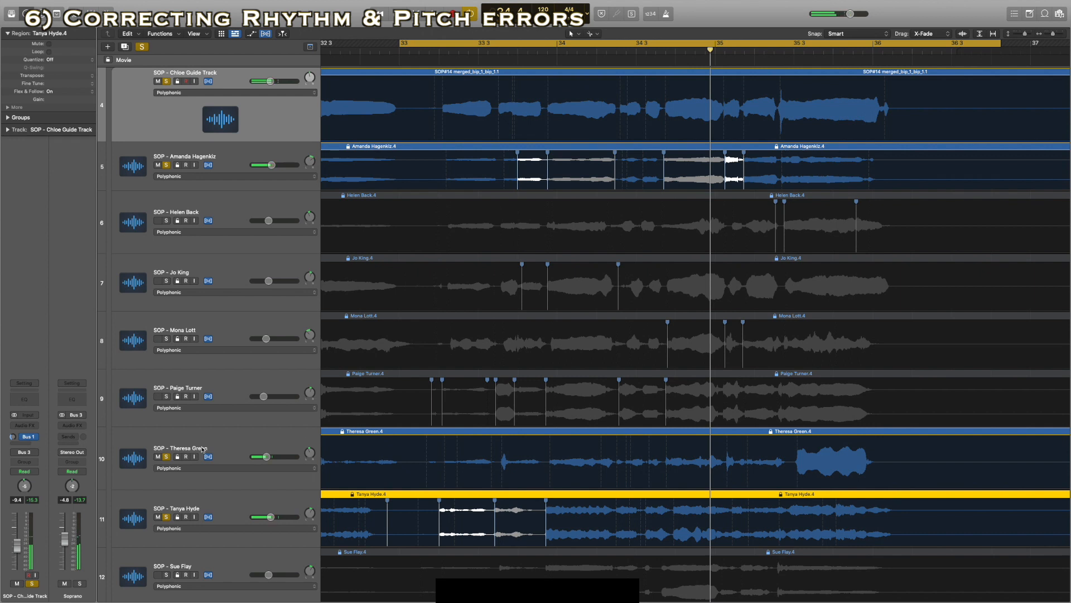
Unsolo tracks 10 and 5, flex track 11's note just after bar 34 beat 3 slightly earlier, and replay the passage.
left_click(166, 456)
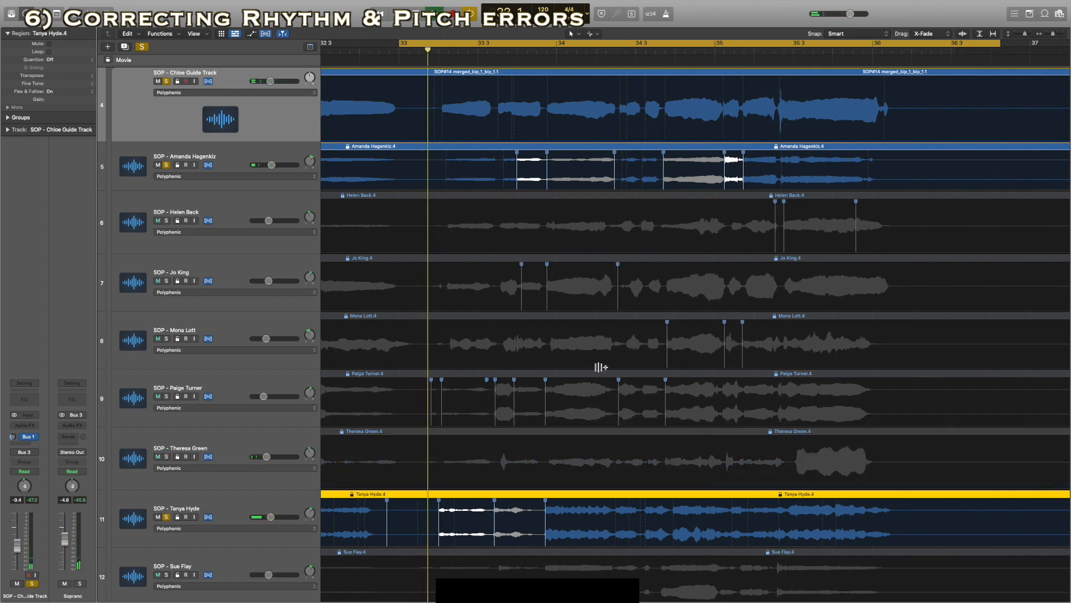
left_click(166, 166)
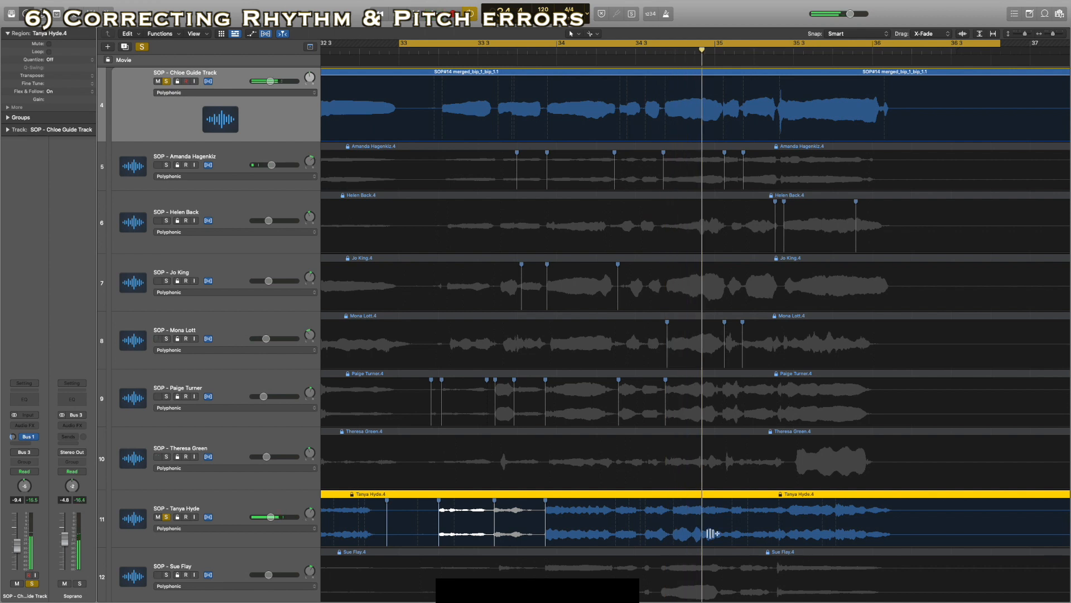
left_click(667, 521)
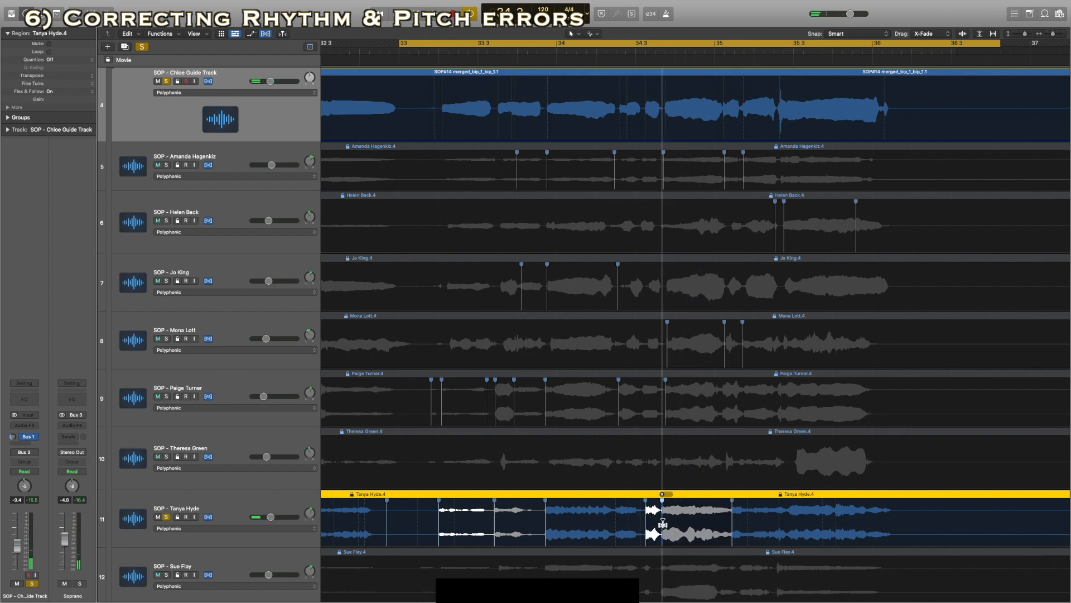
double_click(580, 53)
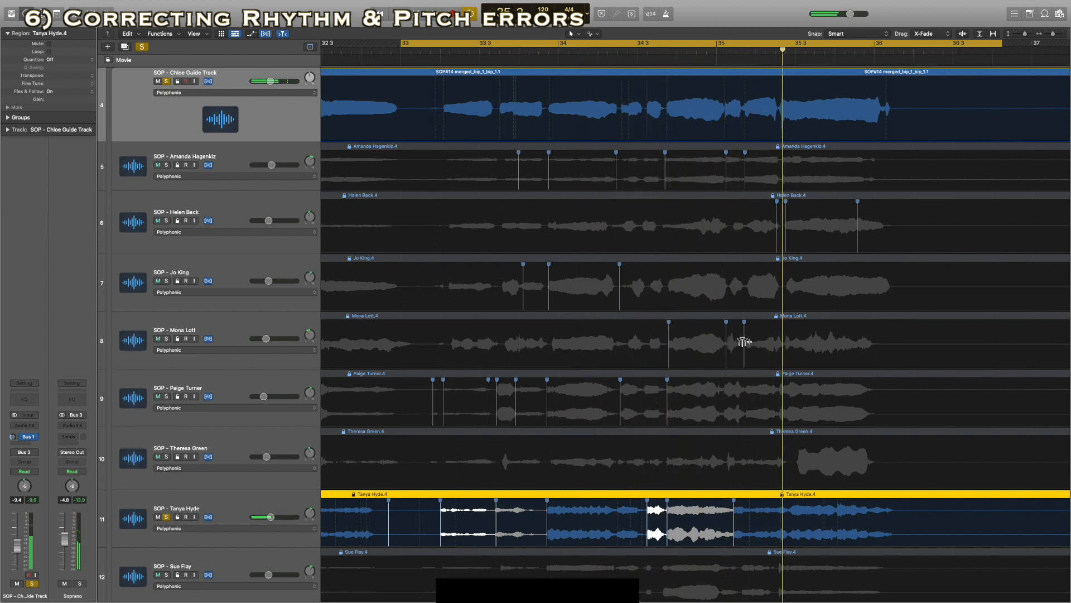
double_click(713, 53)
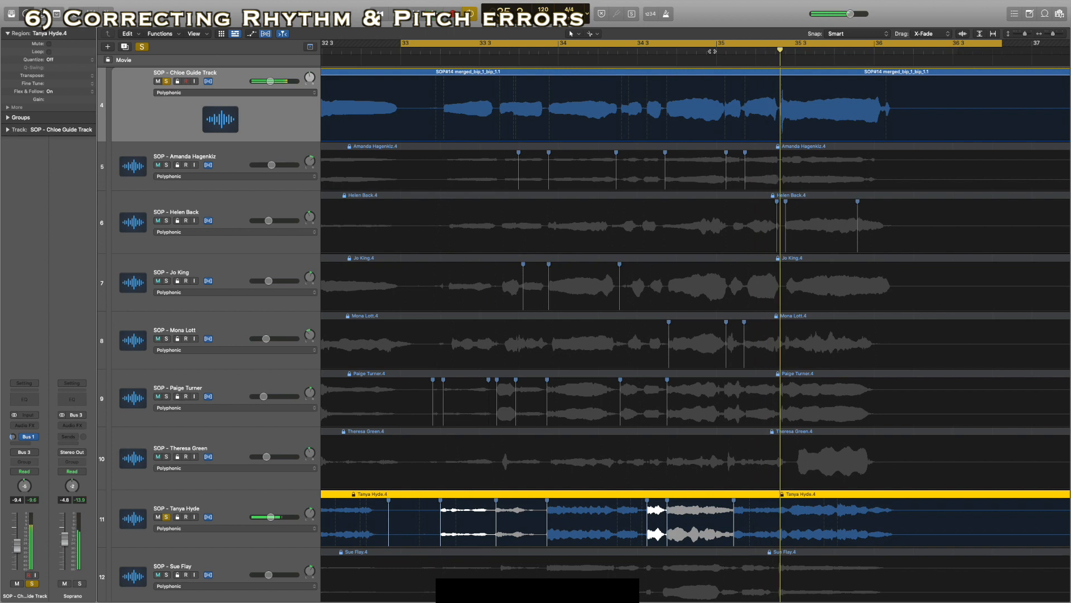
Flex track 11's note just after bar 35 slightly earlier and the note before bar 35 beat 3 slightly later to match the guide.
left_click_drag(734, 505, 726, 506)
left_click(742, 507)
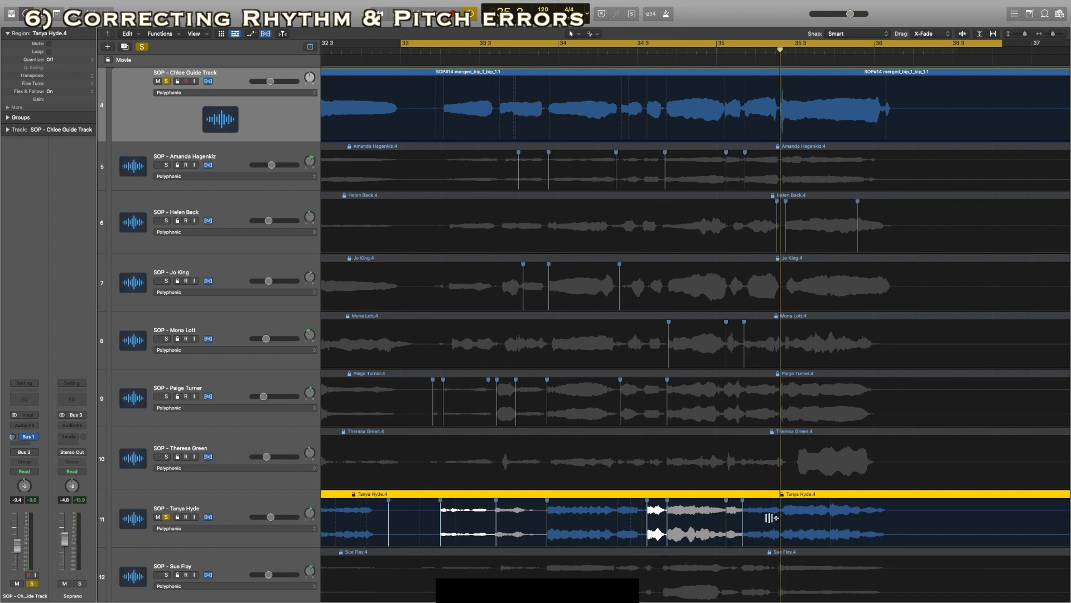
left_click_drag(774, 508, 779, 509)
left_click_drag(780, 508, 781, 509)
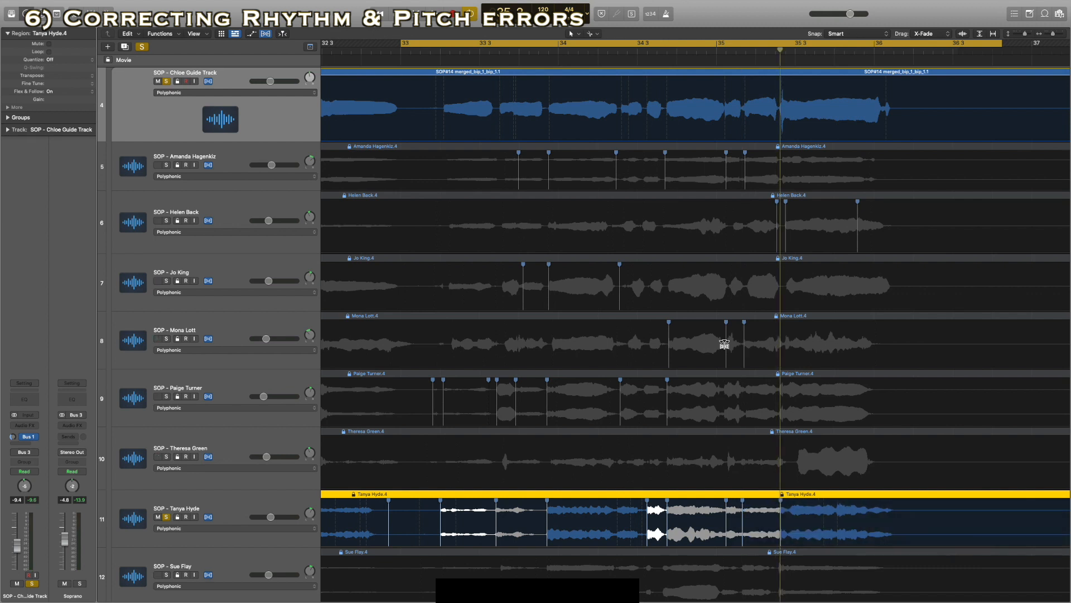
Flex track 11's note just before bar 35 beat 3 slightly earlier to match the guide and replay the passage.
double_click(646, 55)
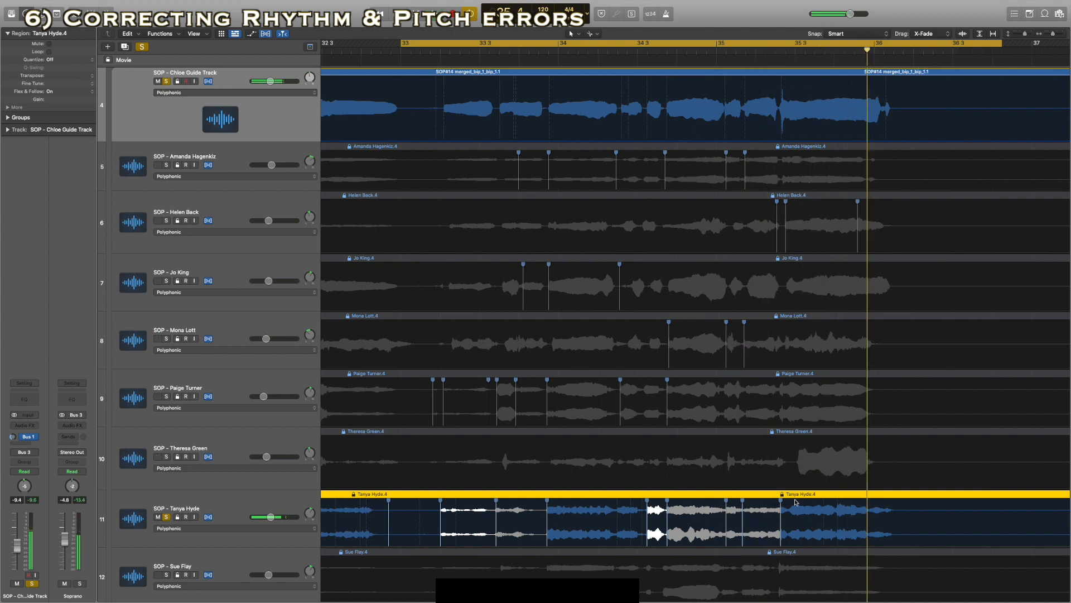
left_click_drag(780, 505, 775, 505)
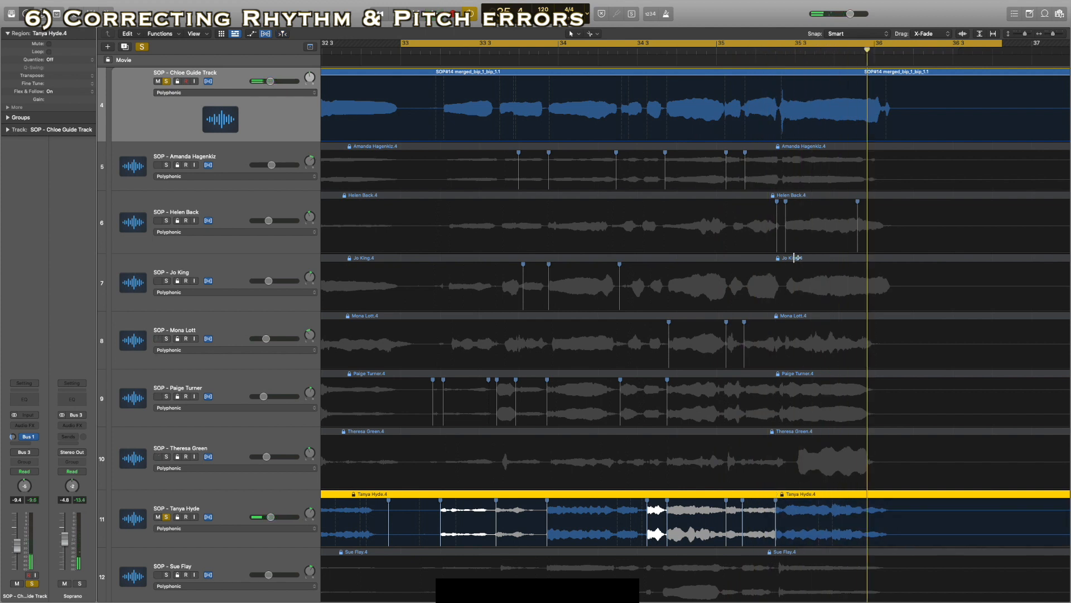
double_click(747, 50)
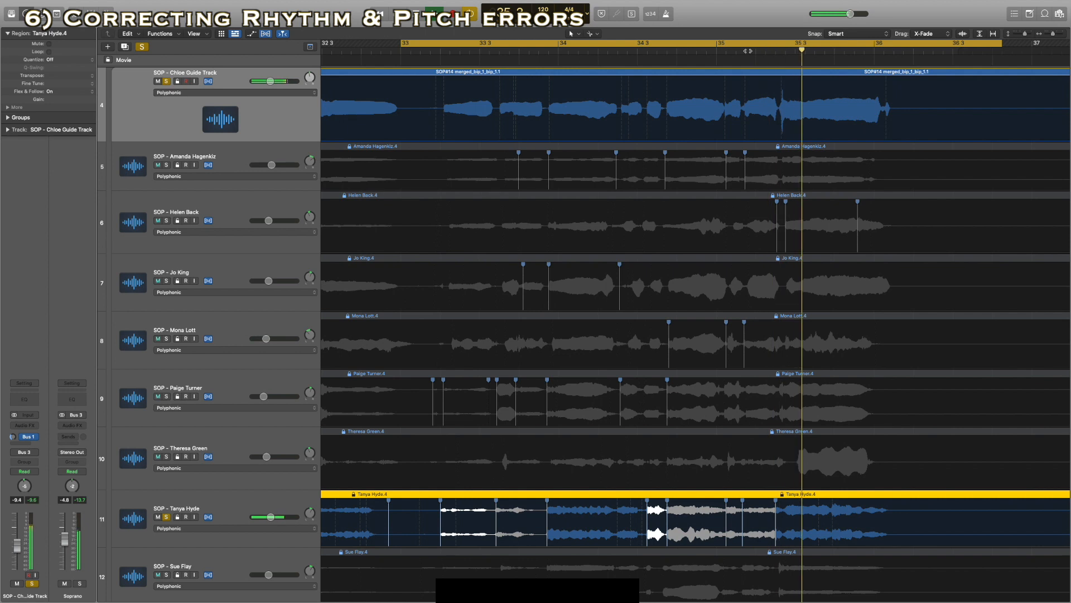
Solo track 12 instead of track 11 and play it against the guide track.
scroll(663, 313, "down", 4)
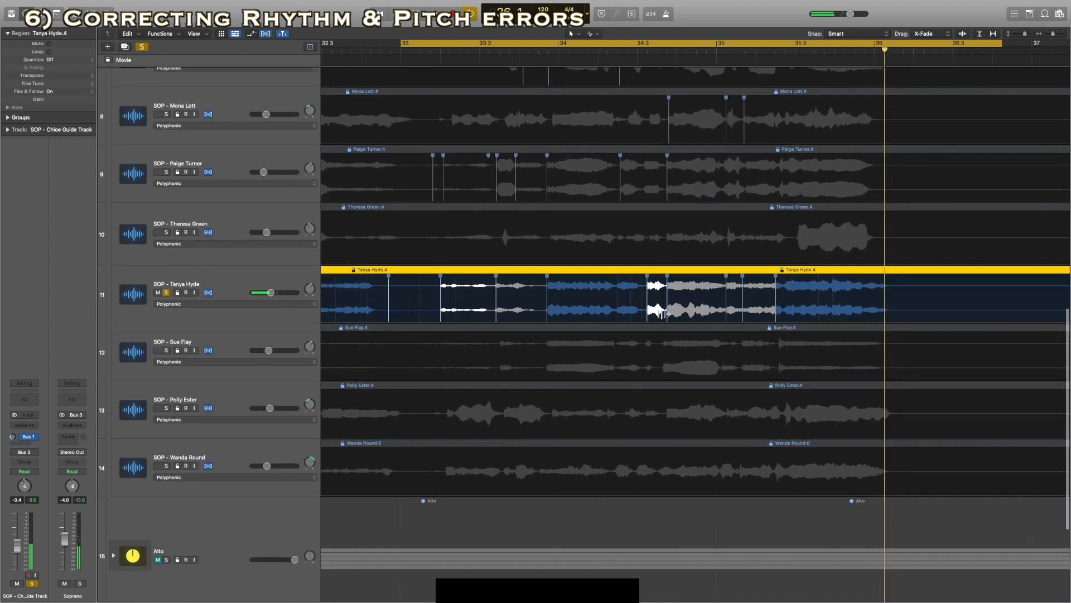
left_click(167, 293)
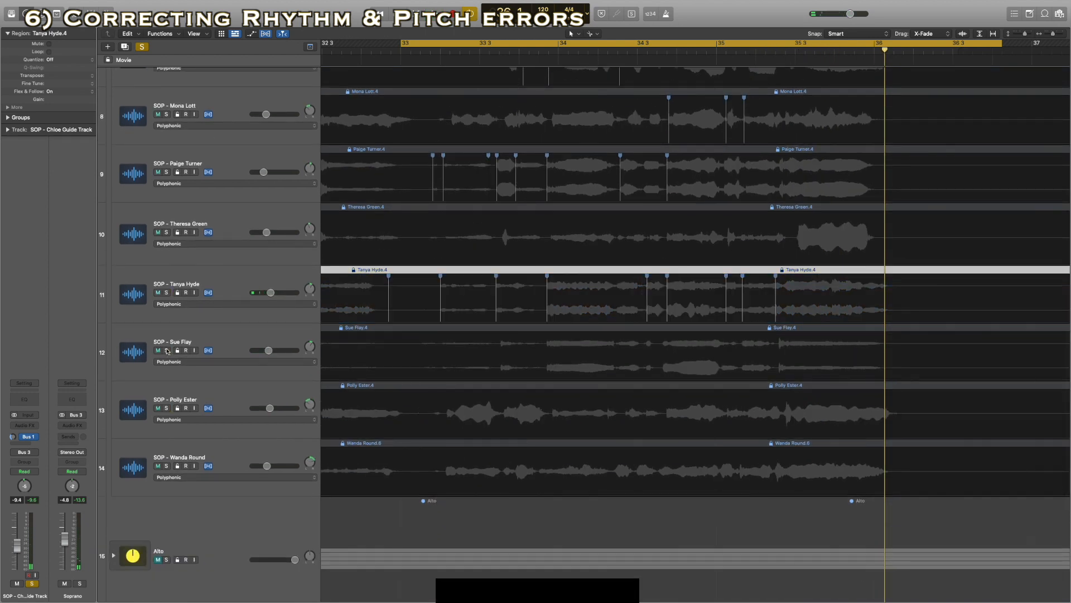
left_click(167, 350)
key("space")
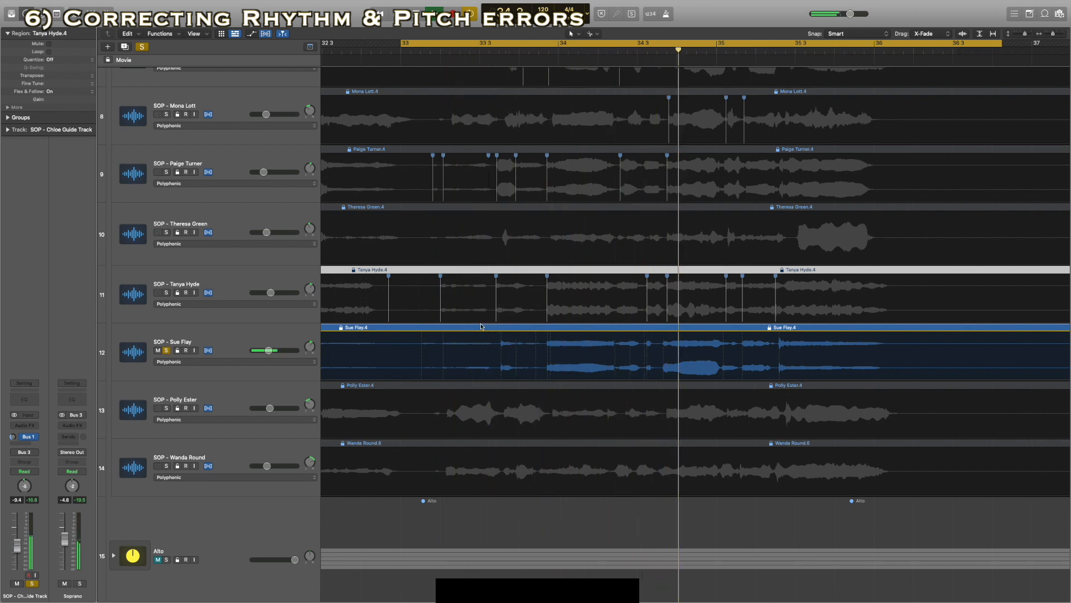
key("space")
Audition track 13 against the guide in place of track 12, and switch the solo from track 13 to track 14.
left_click(166, 351)
left_click(166, 408)
key("space")
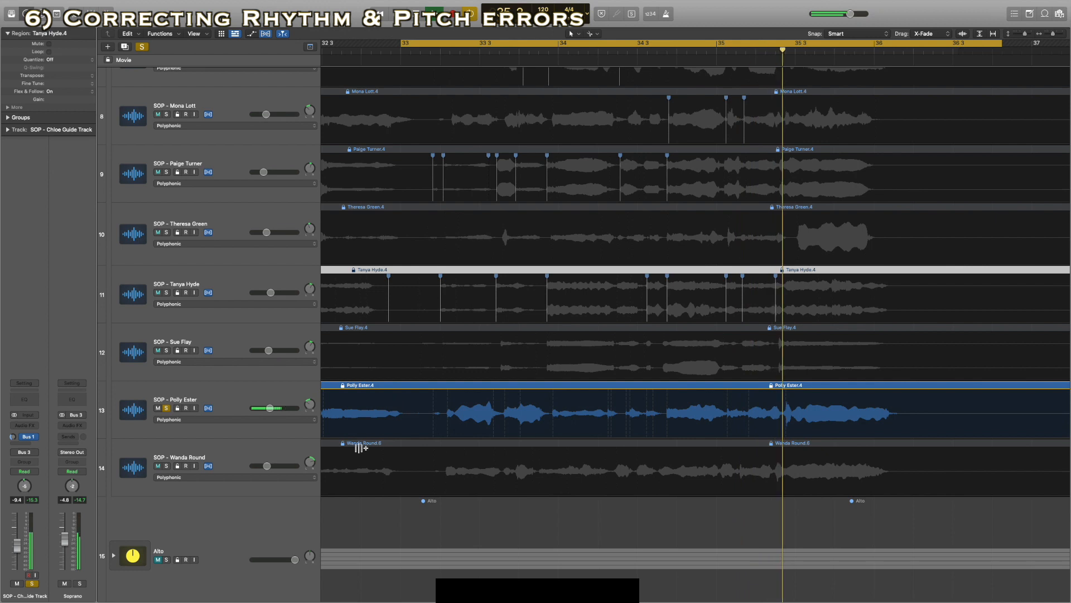
left_click(166, 466)
left_click(166, 407)
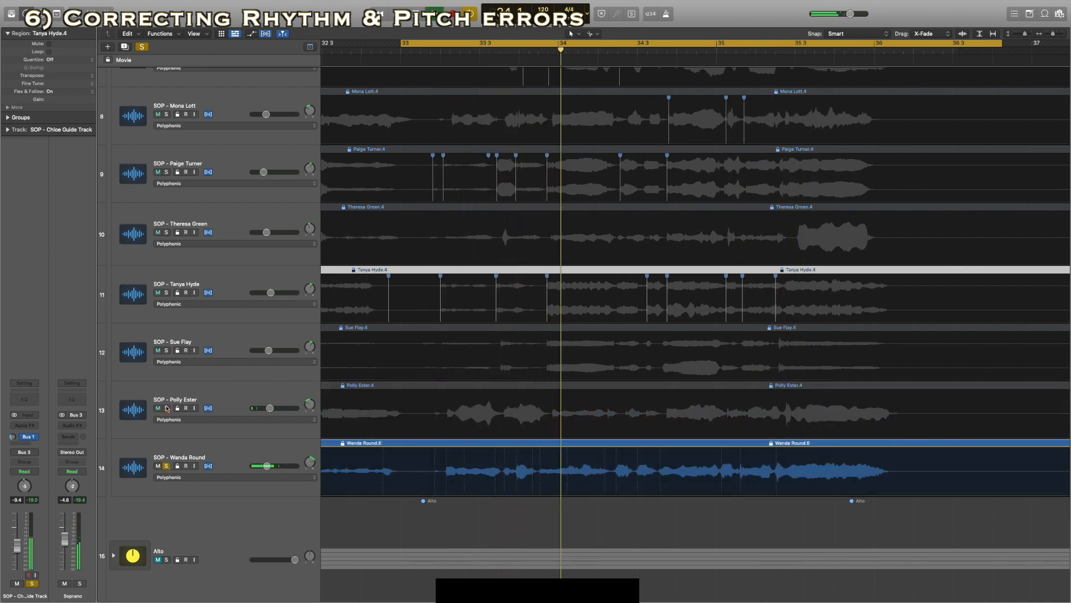
Move track 14 up the track list to directly below the soprano guide track.
scroll(538, 504, "up", 2)
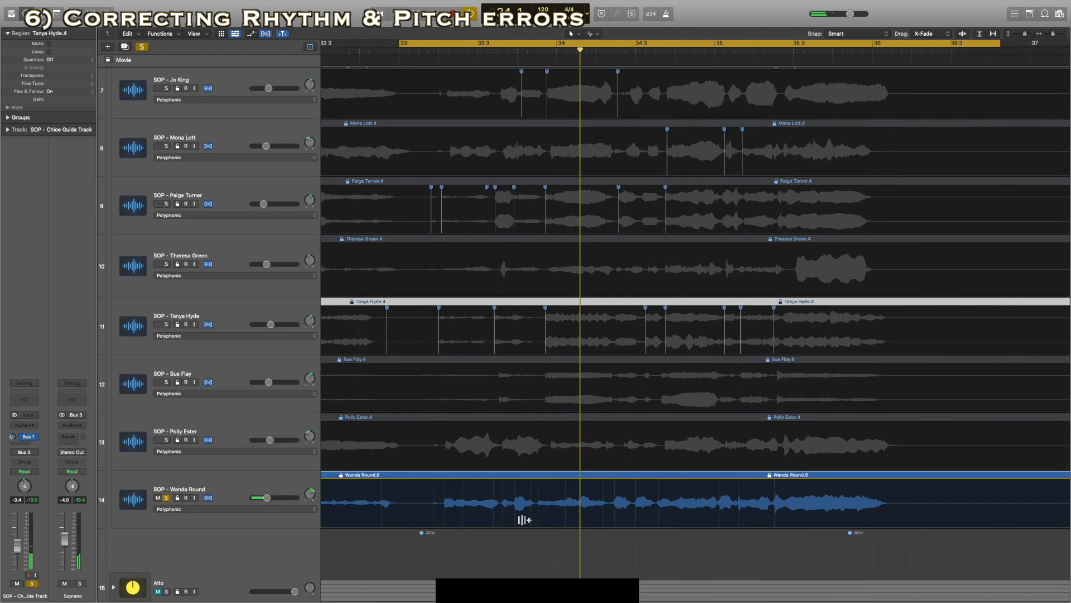
scroll(604, 470, "up", 7)
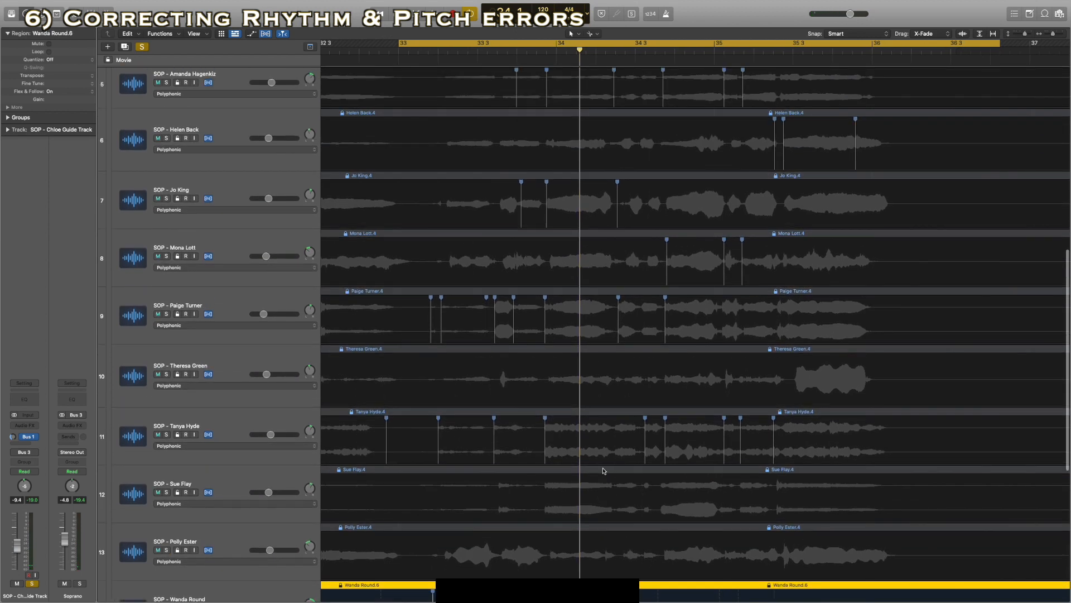
scroll(304, 538, "down", 4)
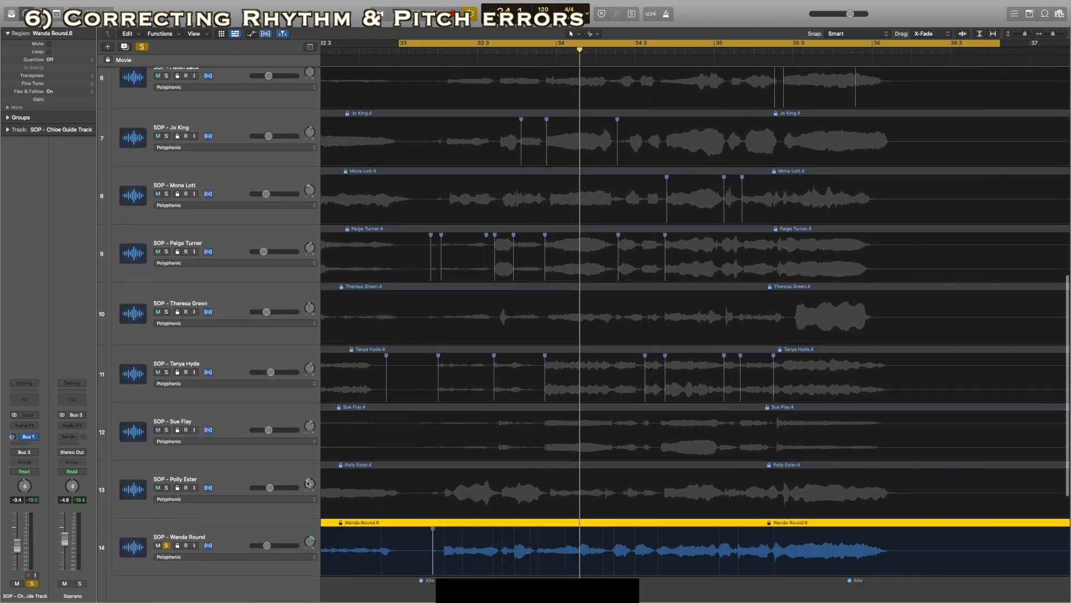
left_click_drag(239, 531, 249, 181)
scroll(249, 181, "up", 10)
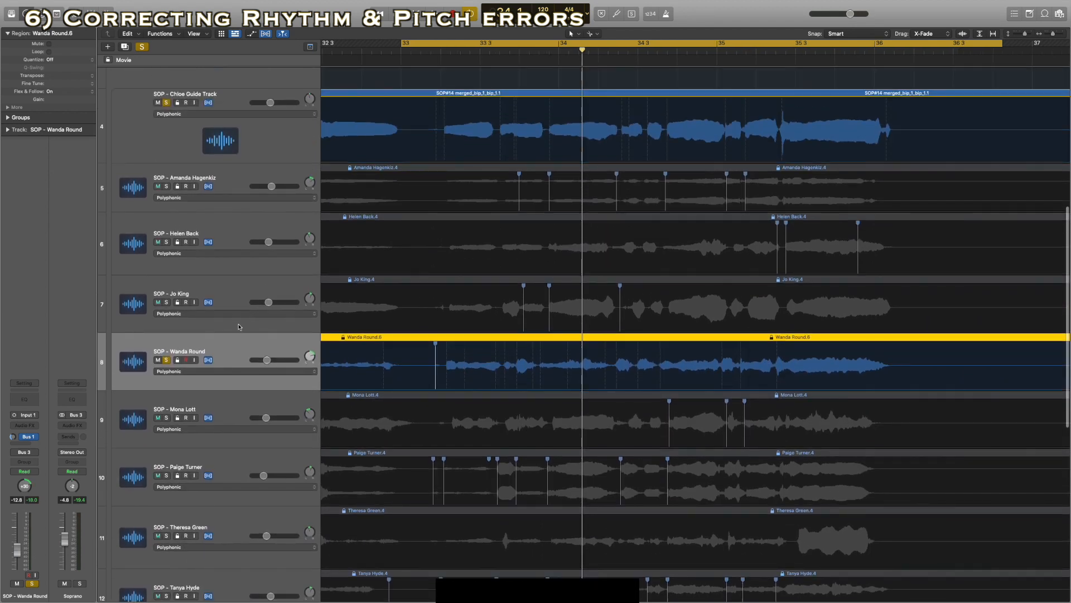
left_click_drag(229, 310, 232, 182)
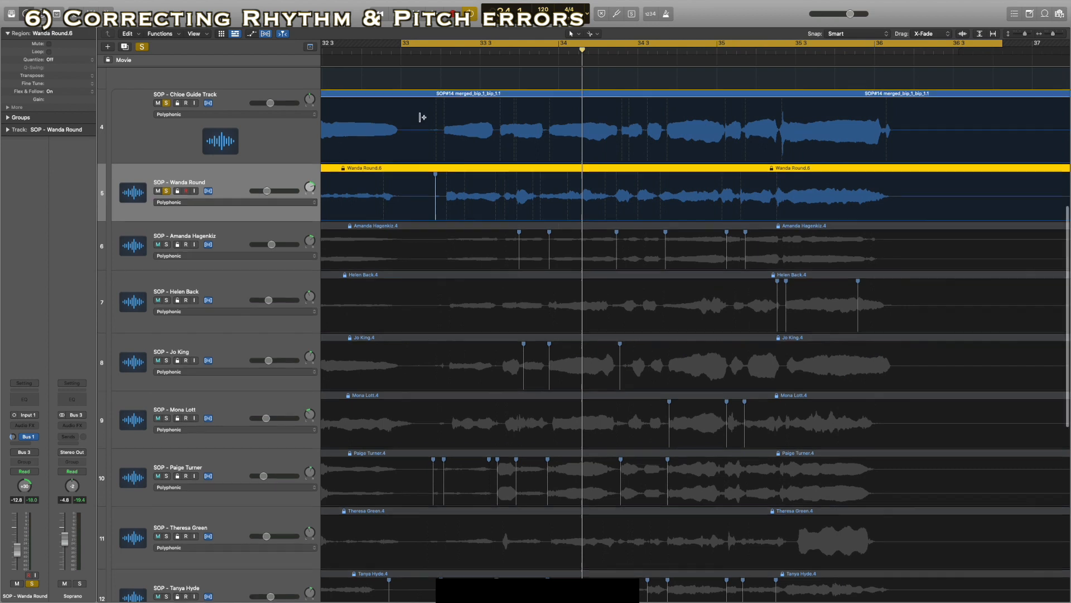
Flex track 5's first note after bar 33 into line with the guide and play the passage.
scroll(422, 118, "up", 2)
left_click(440, 50)
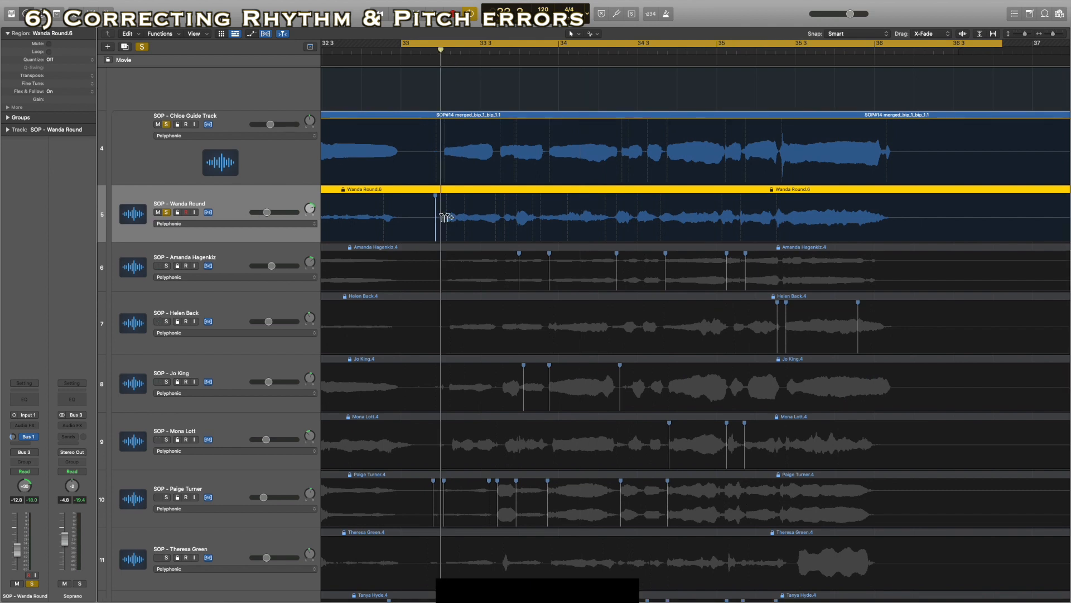
scroll(444, 218, "right", 1)
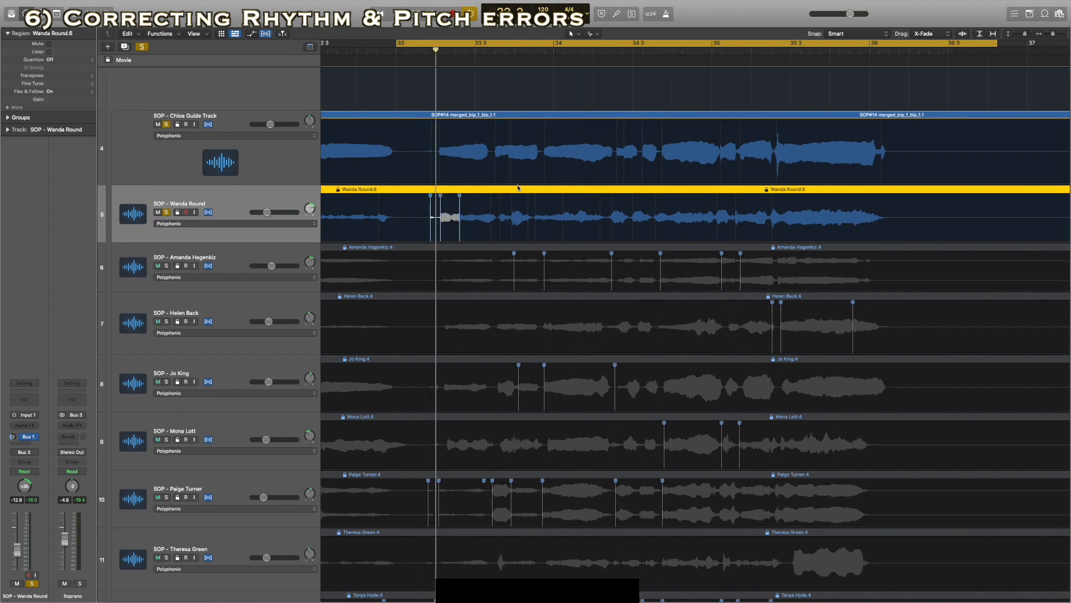
key("space")
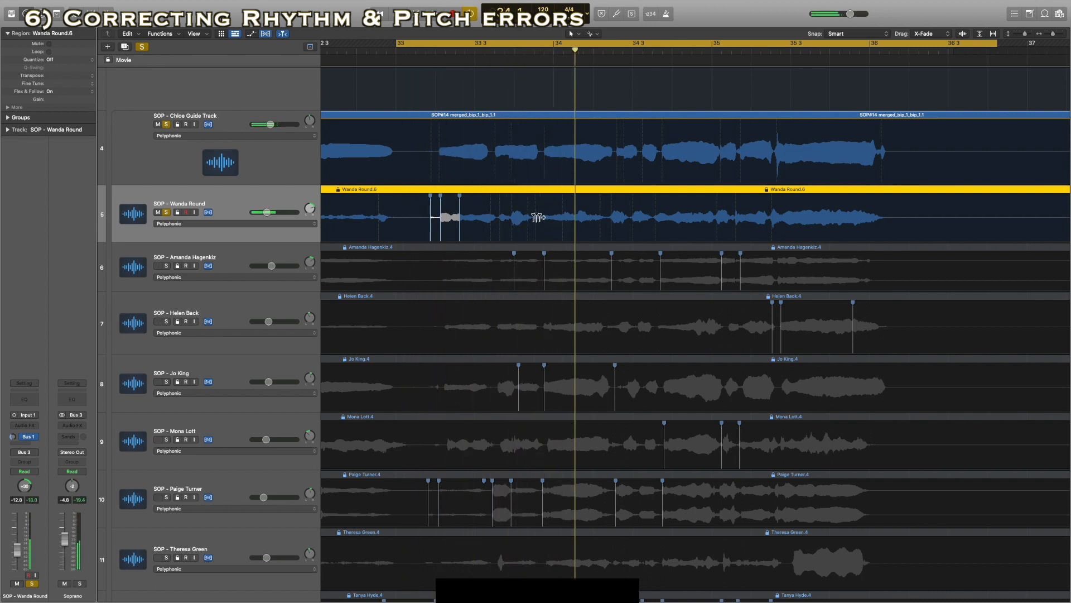
Flex track 5's note before bar 34 slightly later, align the note just after bar 33 beat 3, and replay the section.
left_click_drag(537, 200, 544, 200)
left_click(495, 202)
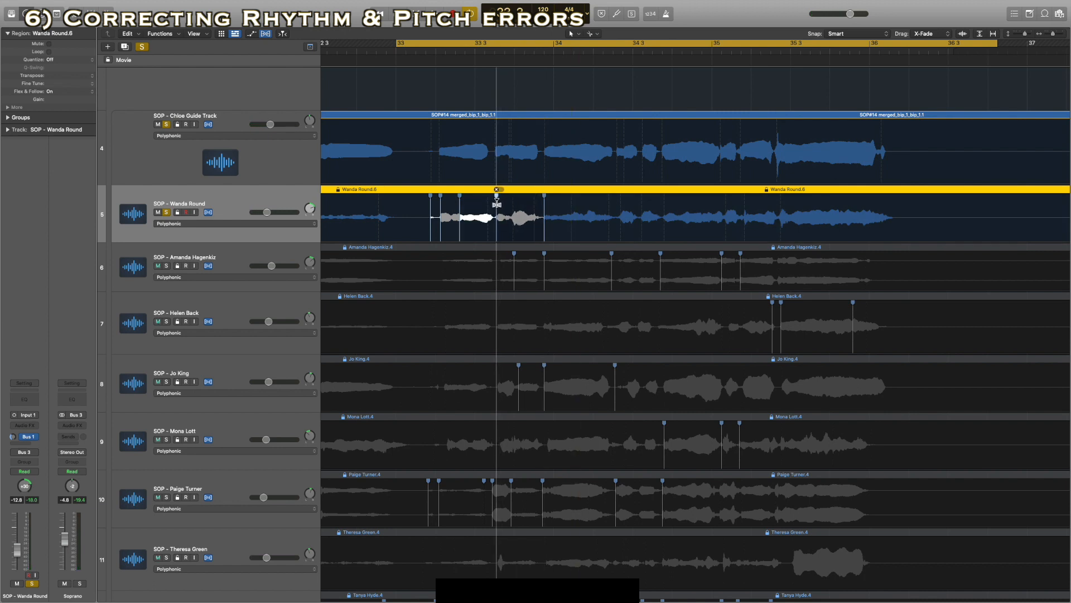
key("space")
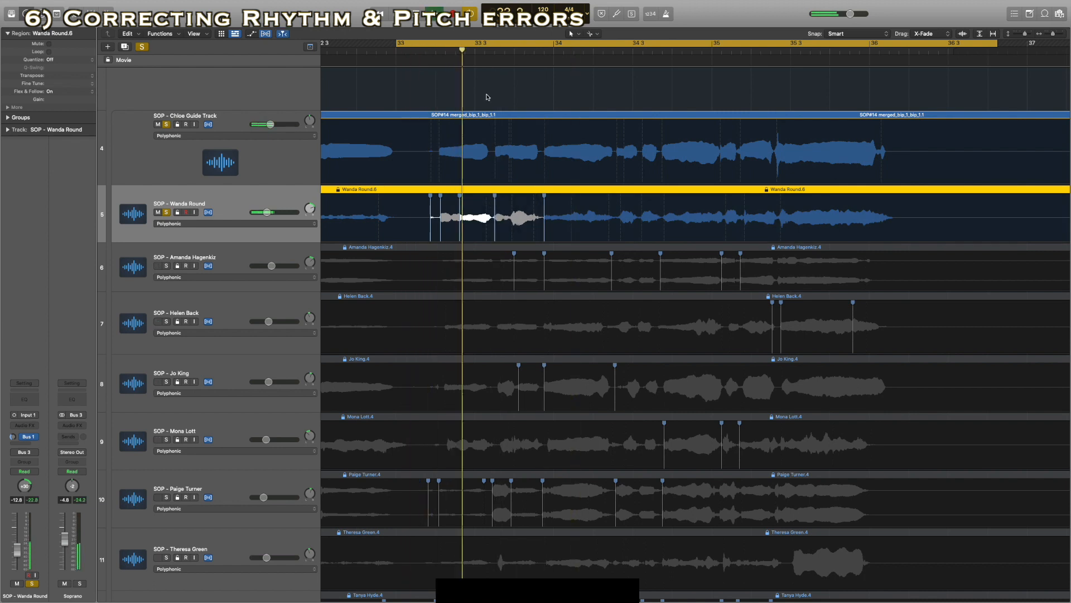
scroll(513, 109, "right", 2)
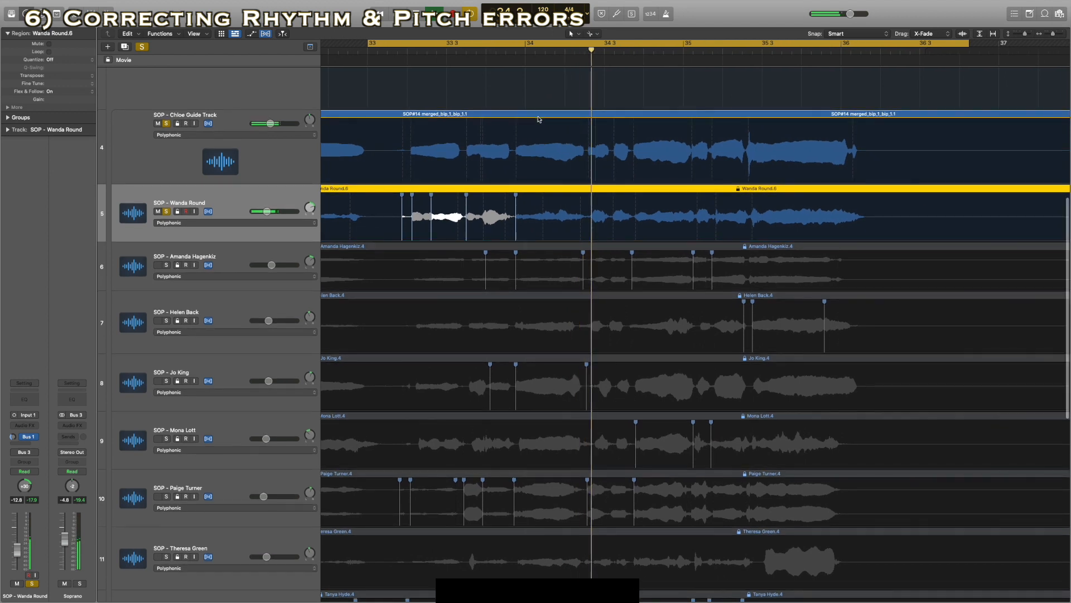
scroll(540, 119, "right", 2)
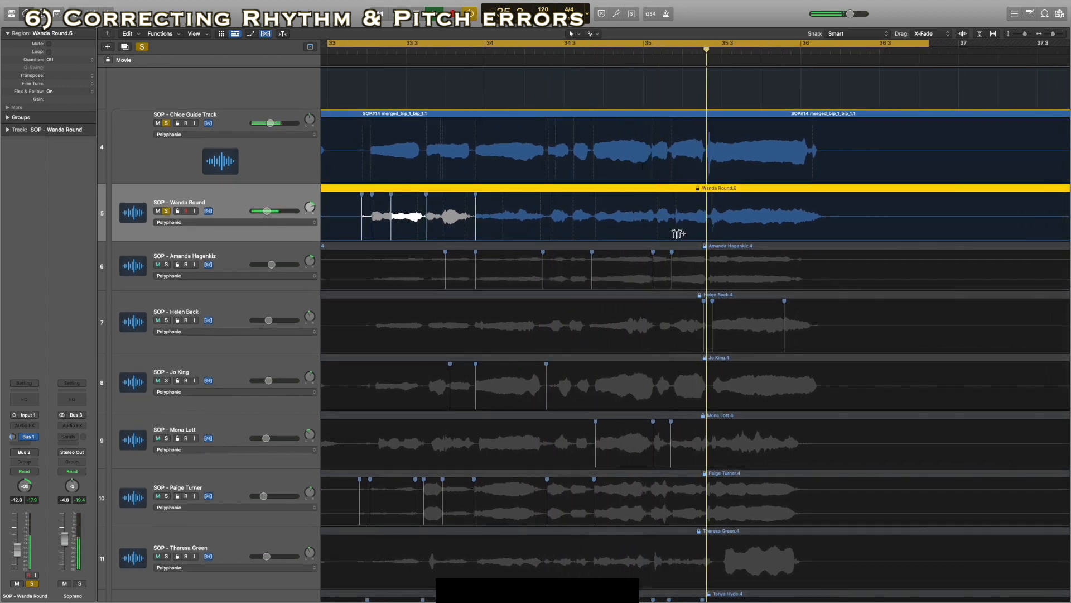
Flex track 5's notes just after bar 34 beat 3 and around the start of bar 35 to match the guide, and play the section.
left_click(595, 201)
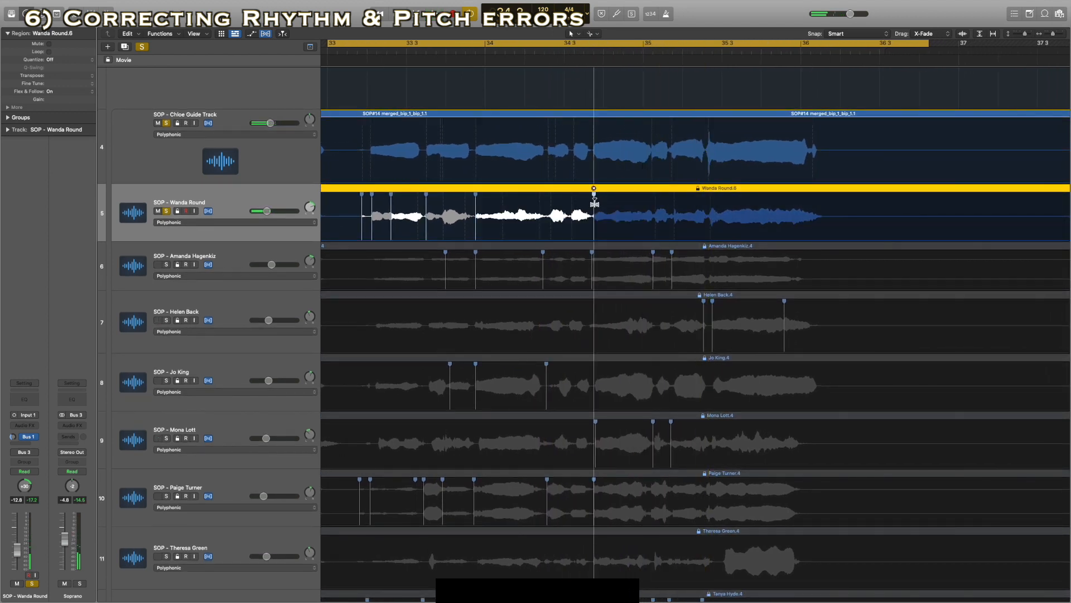
left_click(654, 200)
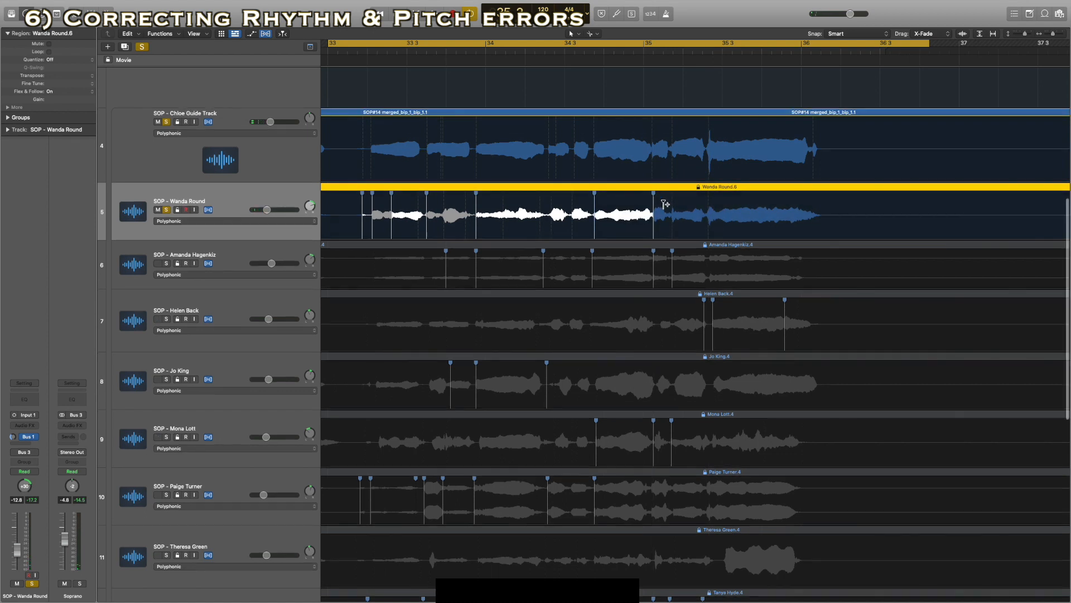
key("space")
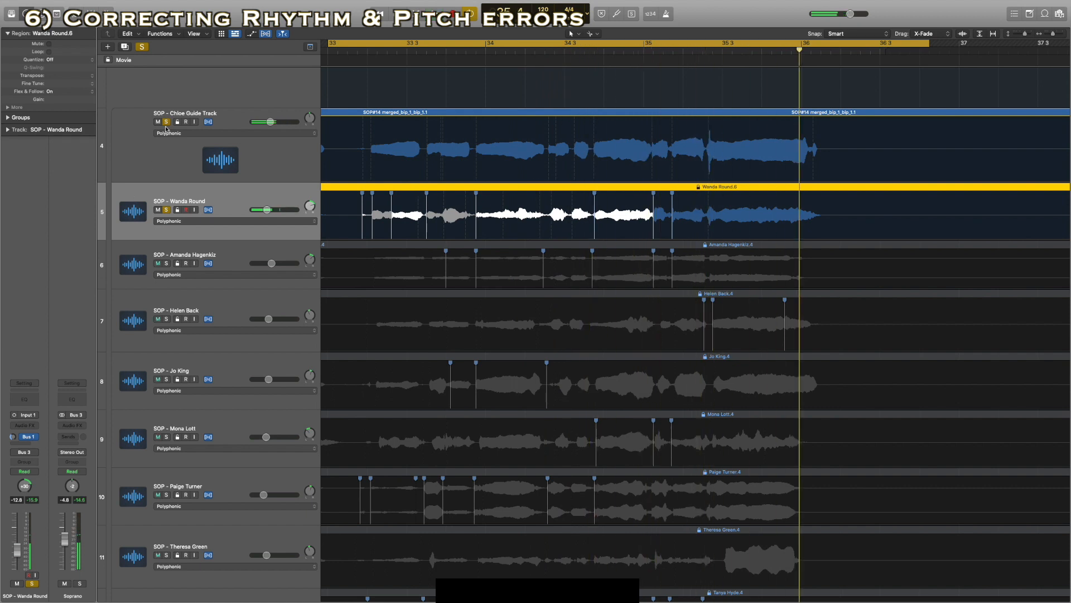
Solo all the remaining soprano tracks and play them together with the guide.
scroll(177, 276, "down", 5)
left_click_drag(167, 164, 167, 496)
scroll(193, 355, "down", 4)
scroll(190, 447, "down", 4)
left_click(166, 475)
key("space")
Delete the empty first track above the Backing Track.
scroll(417, 358, "up", 3)
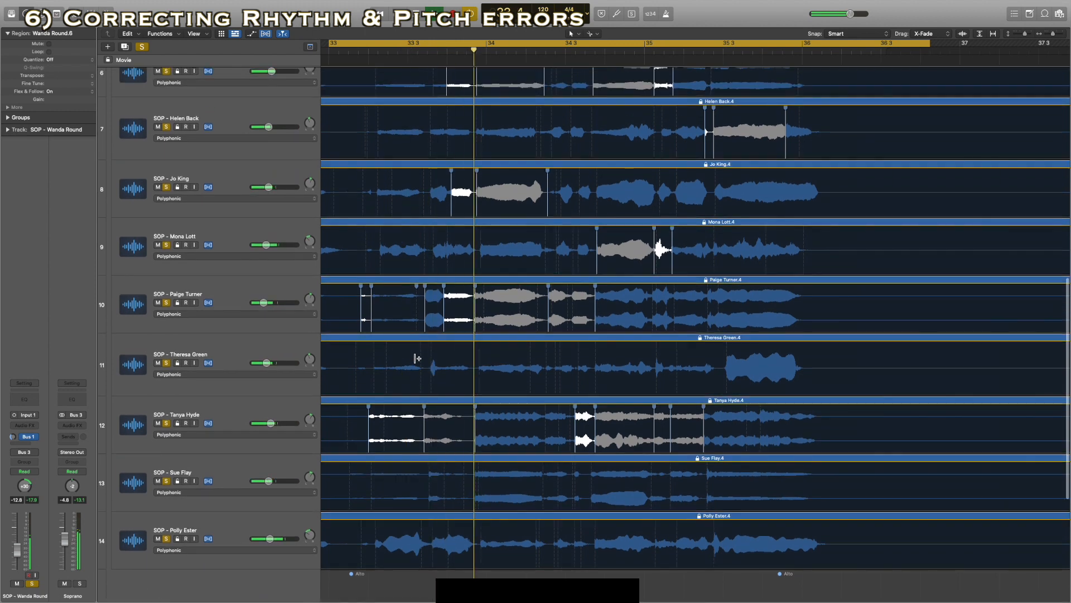
scroll(418, 358, "up", 15)
scroll(383, 284, "up", 10)
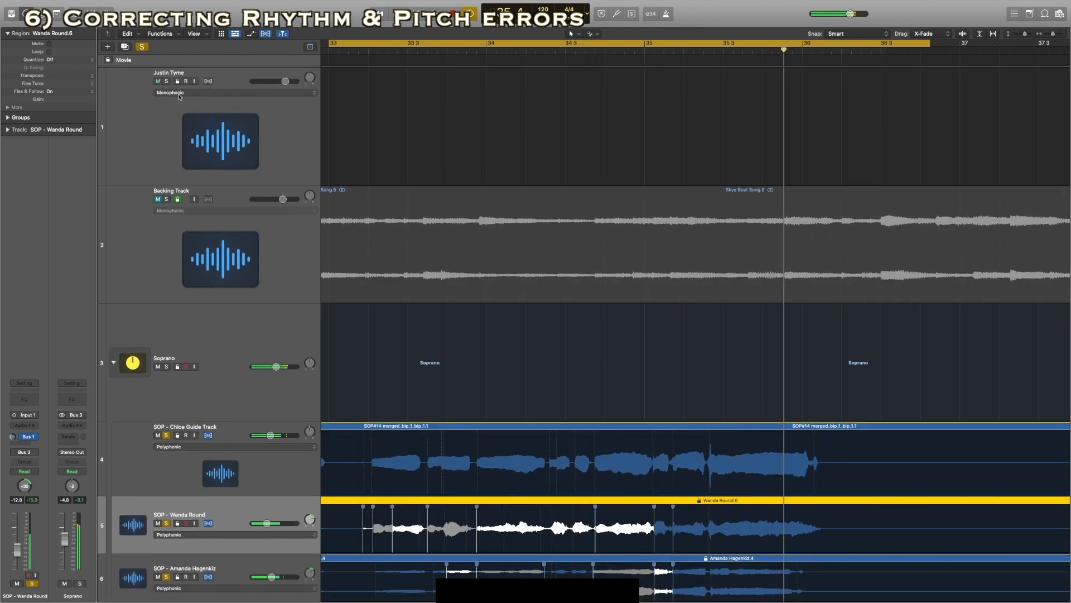
left_click(285, 124)
key("super+BackSpace")
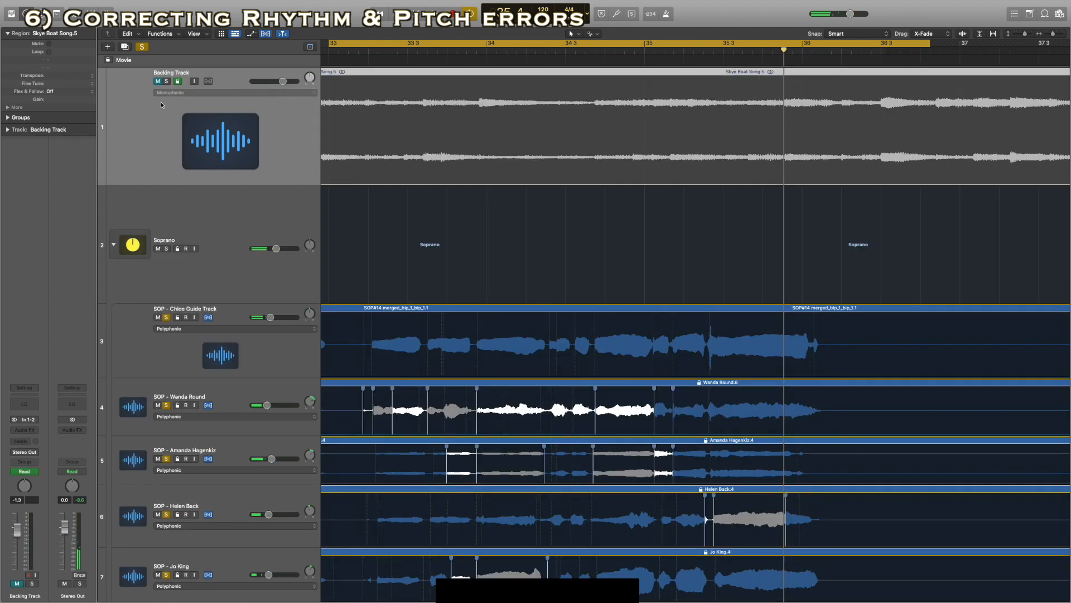
Play the soprano section, cycle from just after bar 35 to about bar 36 beat 3, and keep only the guide and track 4 soloed.
key("space")
key("space")
key("space")
left_click(165, 81)
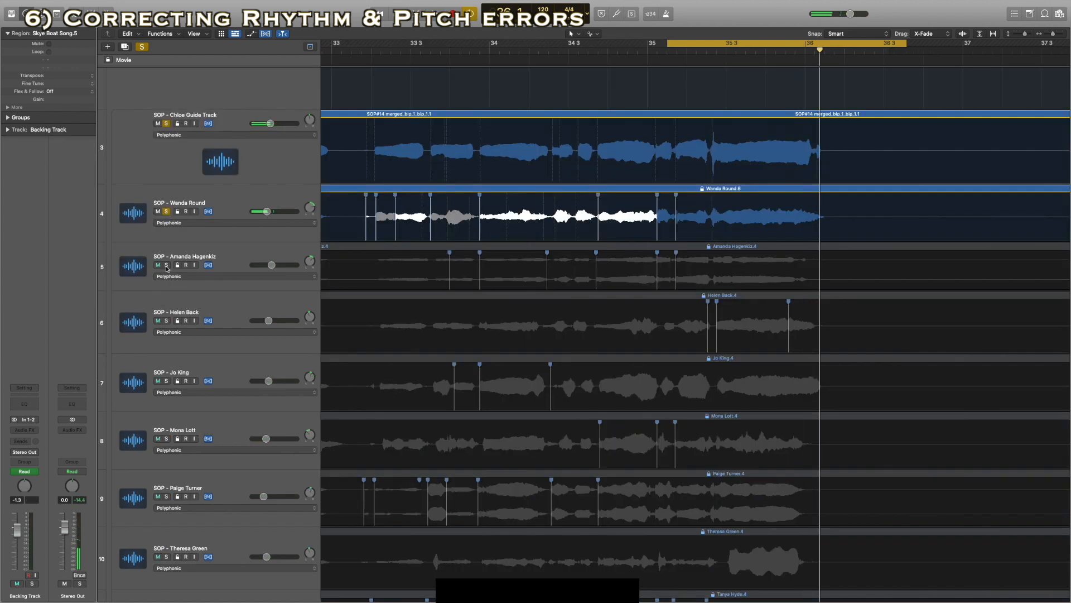
Audition the phrase ending of track 5 with the guide, add tracks 4 and 6 to the solo, and play them all together.
left_click(166, 266)
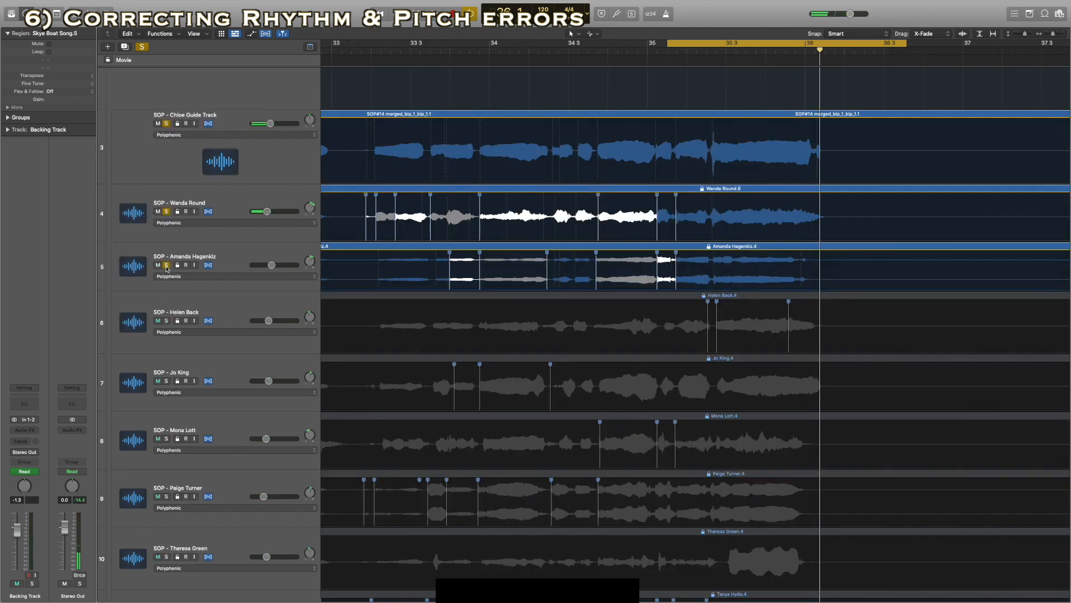
left_click(167, 211)
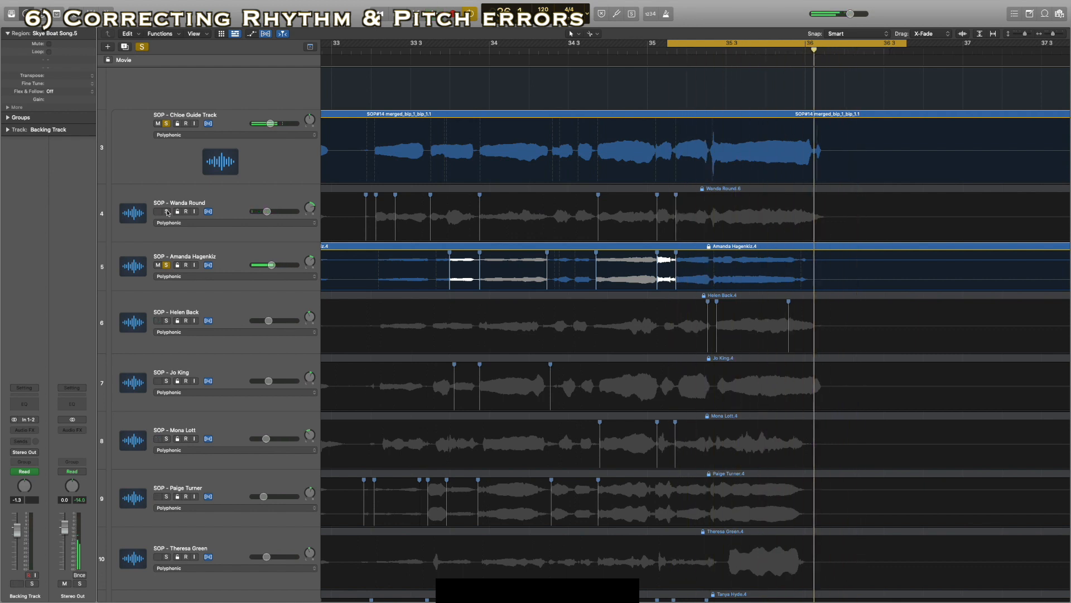
left_click(167, 211)
left_click(166, 321)
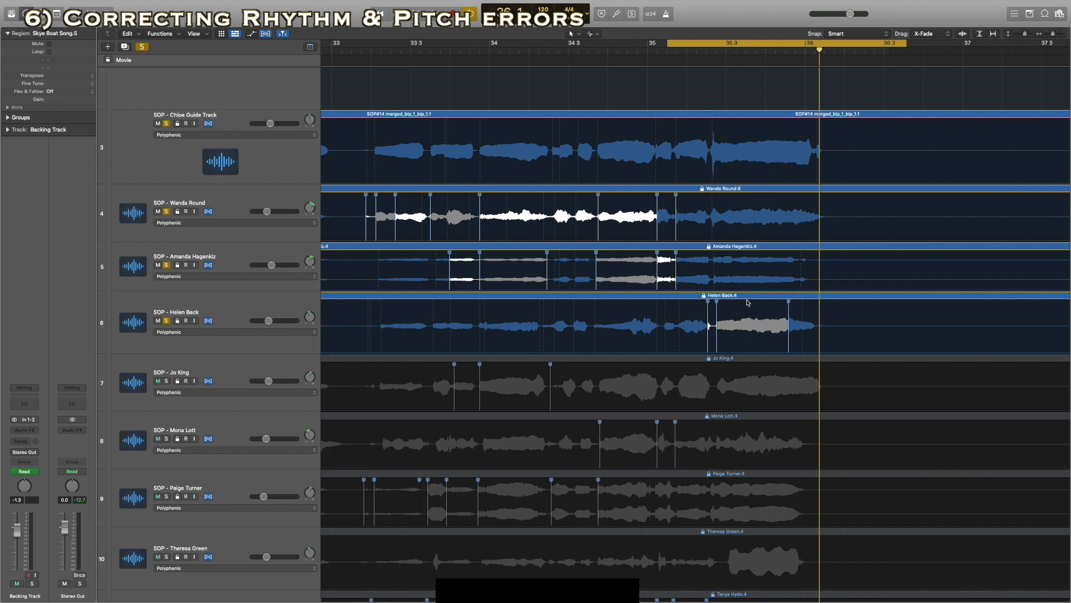
key("space")
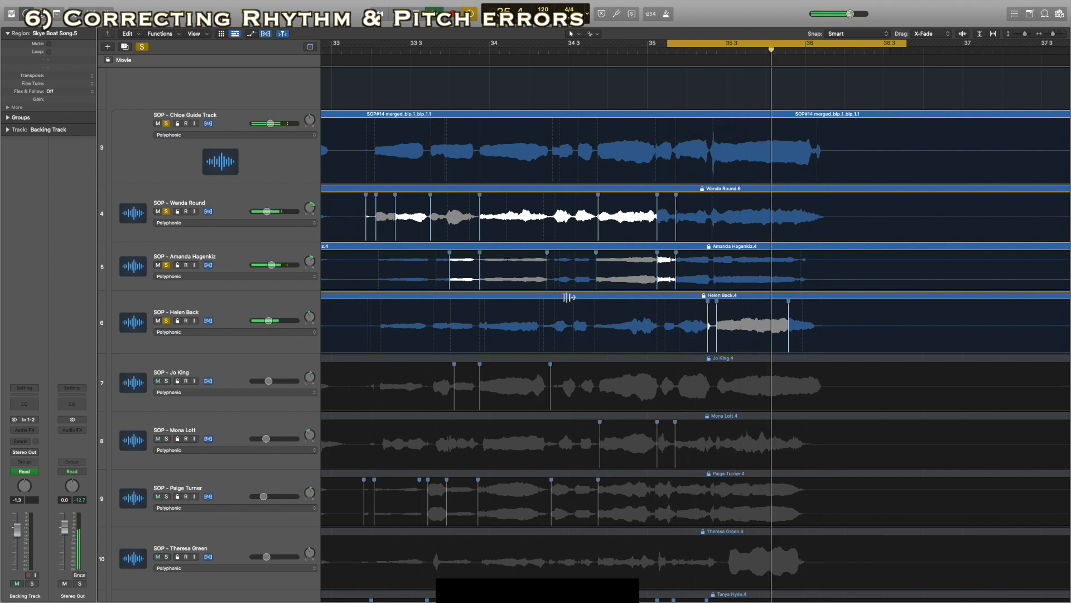
Compare the phrase endings of tracks 6 and 5 individually against the guide, and return the solo to track 4.
left_click(166, 265)
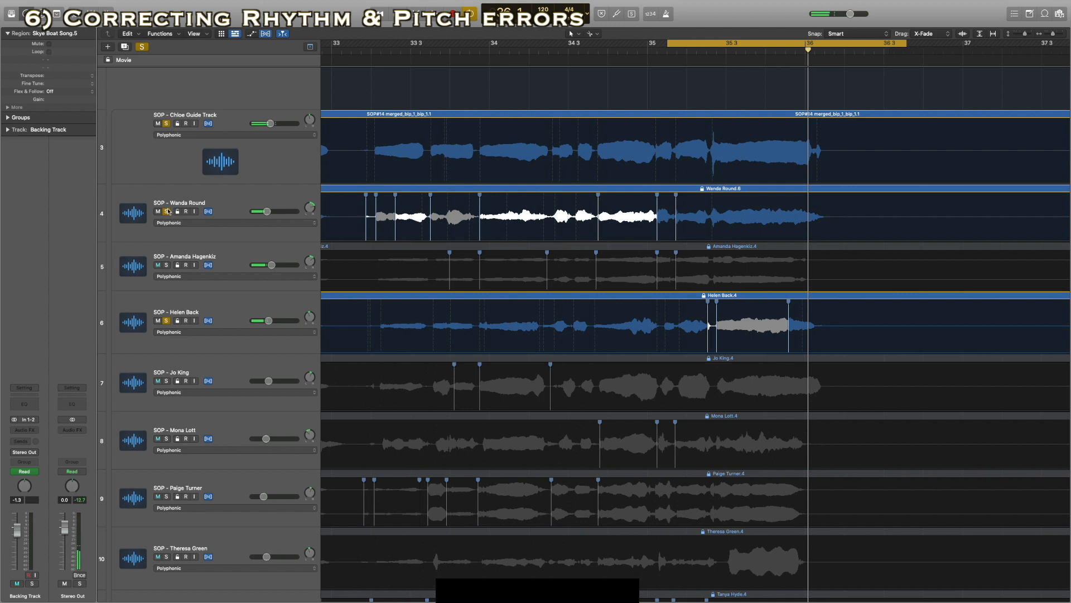
left_click(167, 210)
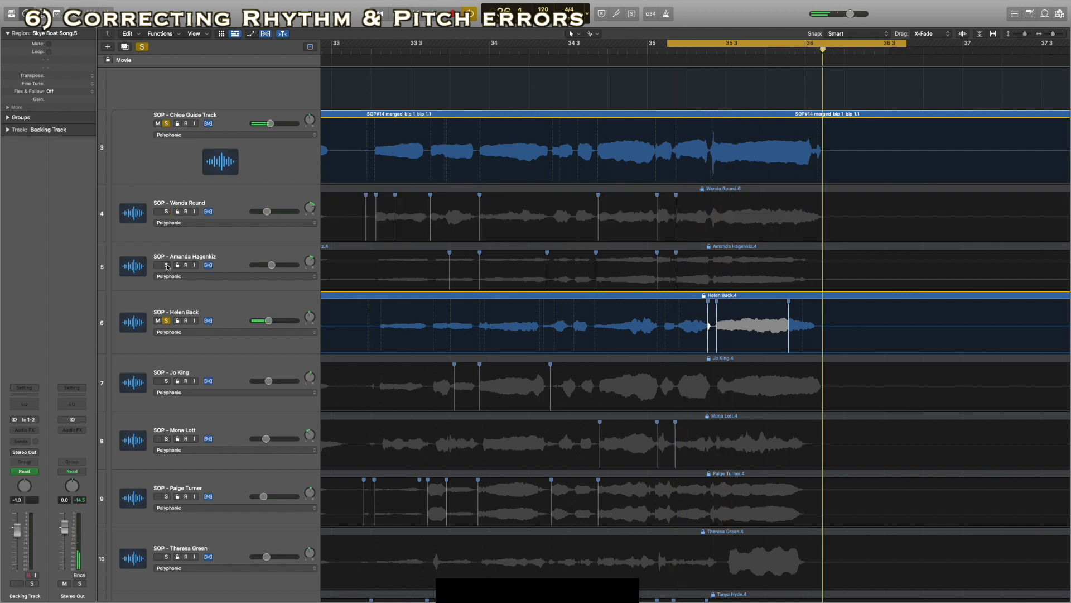
left_click(167, 265)
left_click(167, 321)
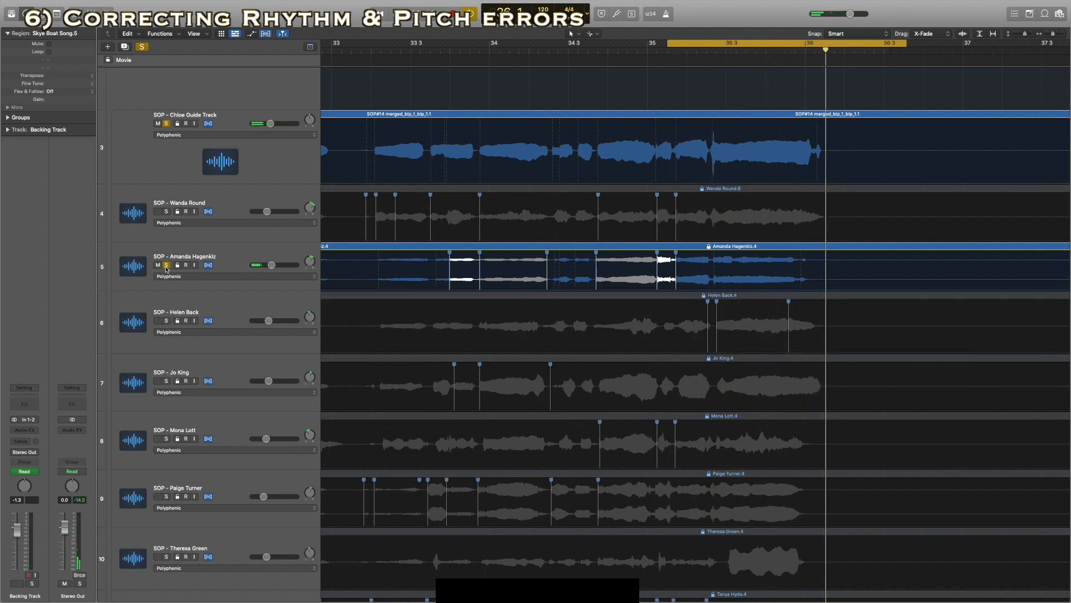
left_click(166, 266)
left_click(166, 212)
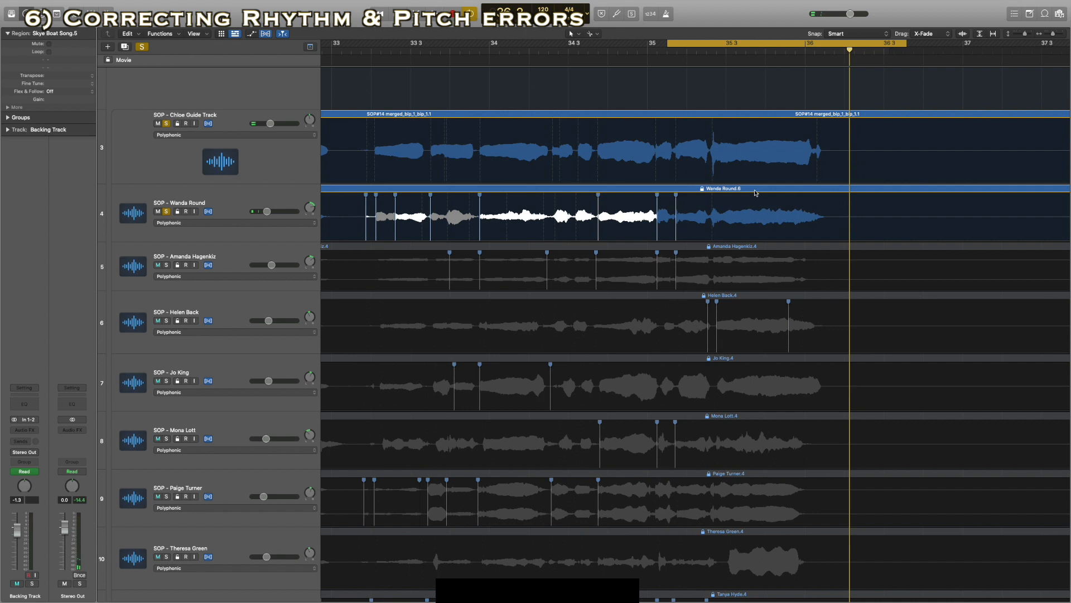
Open track 4's region in the audio track editor and switch its flex mode from polyphonic Flex Time to Flex Pitch.
left_click(755, 192)
double_click(756, 192)
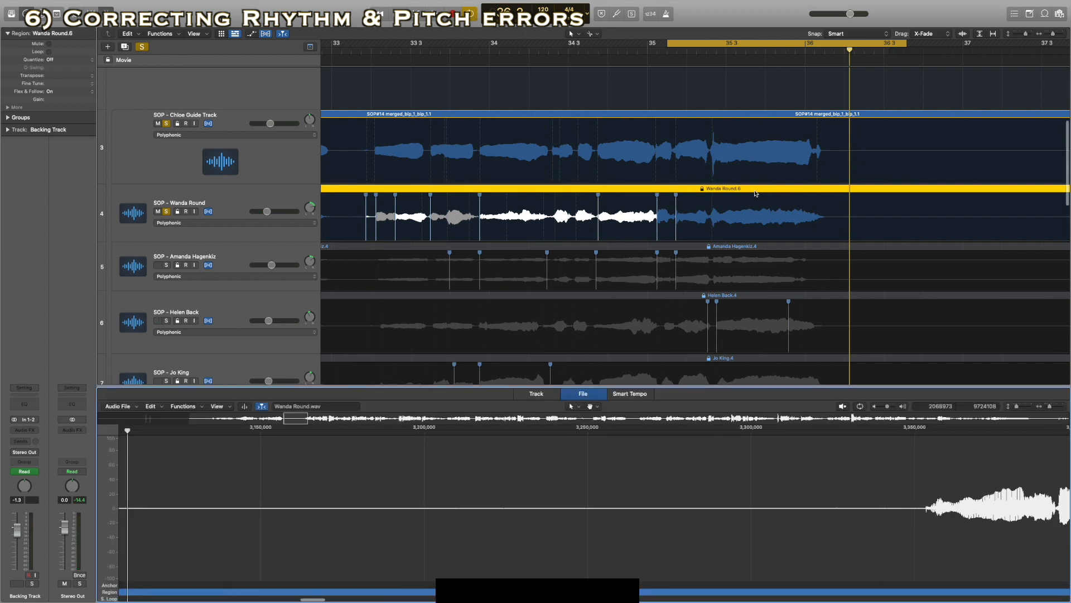
left_click(537, 394)
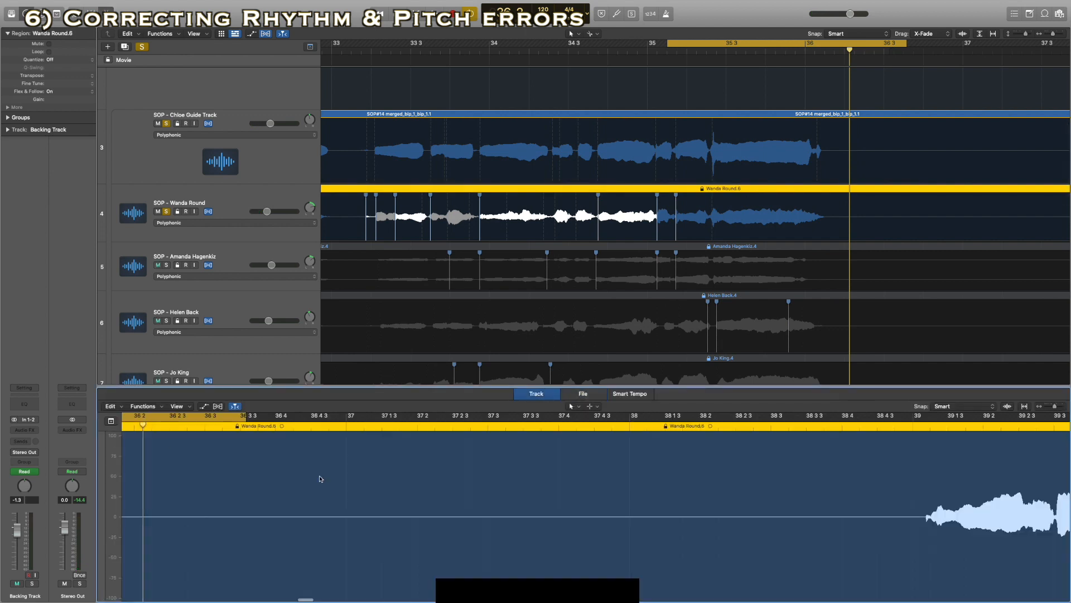
left_click(219, 408)
left_click(288, 413)
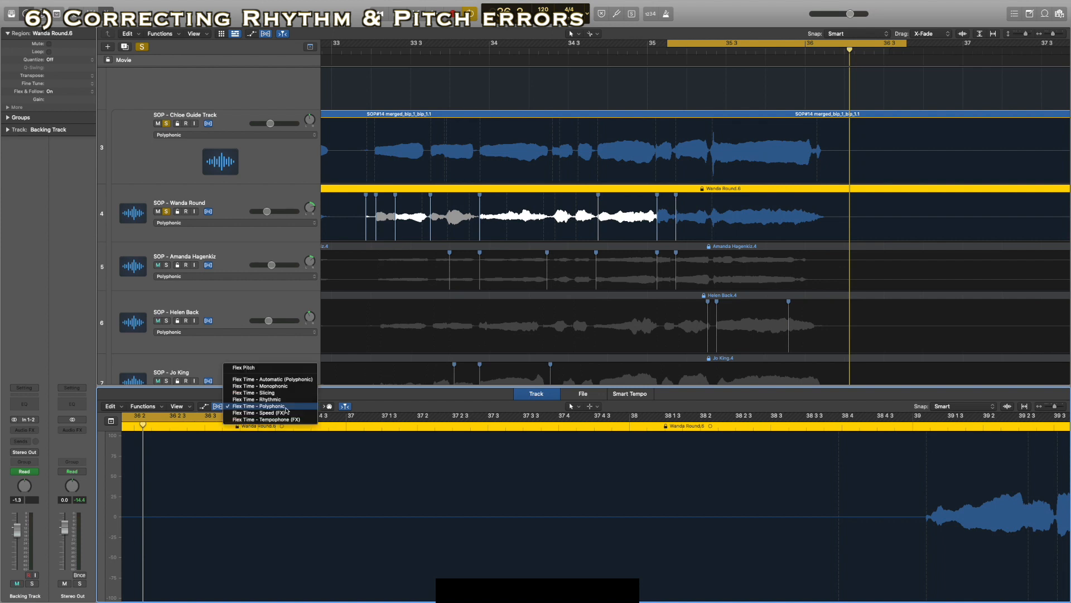
left_click(276, 370)
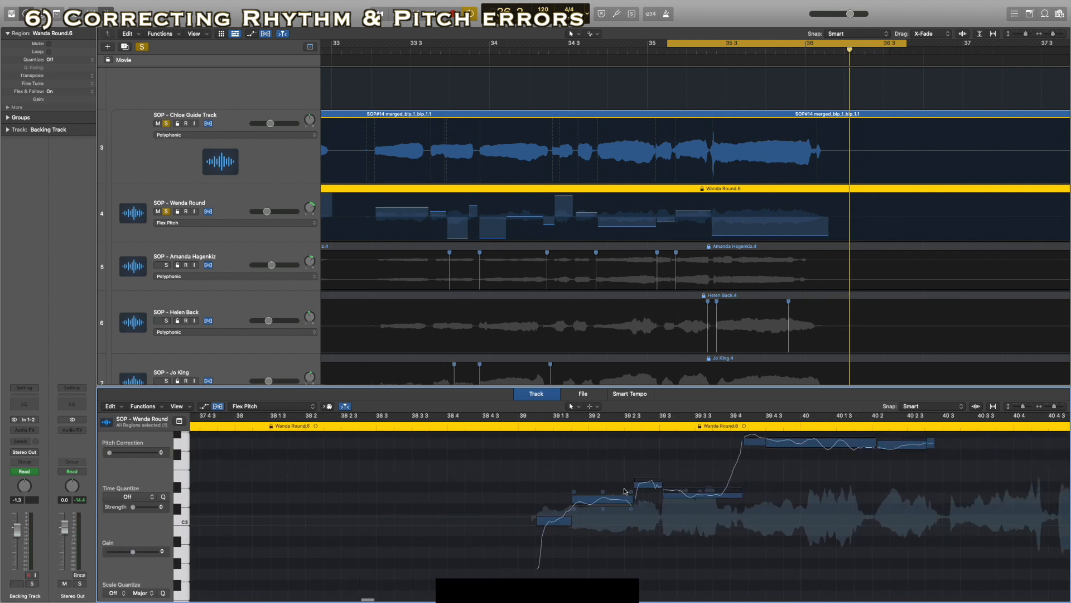
Enlarge the Flex Pitch editor, move track 4's sustained phrase-ending note before bar 36 onto exact pitch, and play it back.
key("space")
scroll(619, 456, "up", 5)
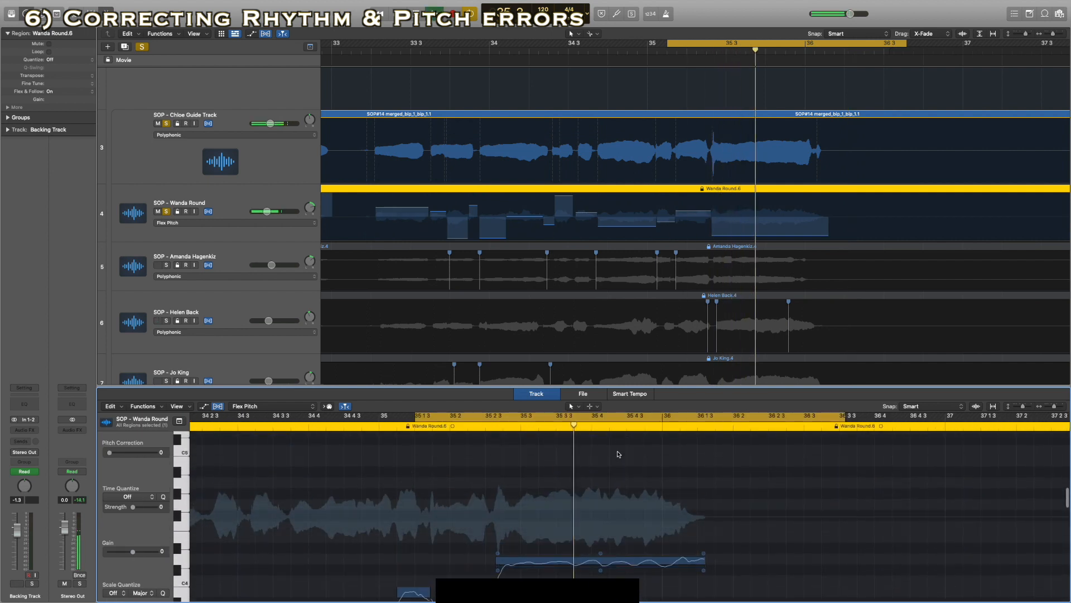
scroll(524, 495, "down", 3)
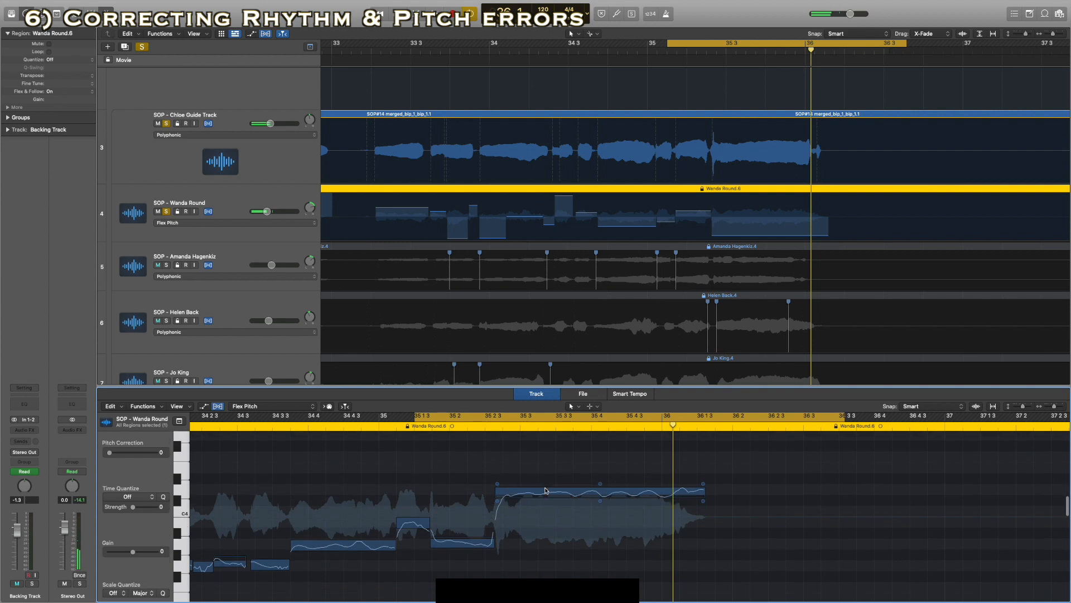
scroll(553, 491, "left", 2)
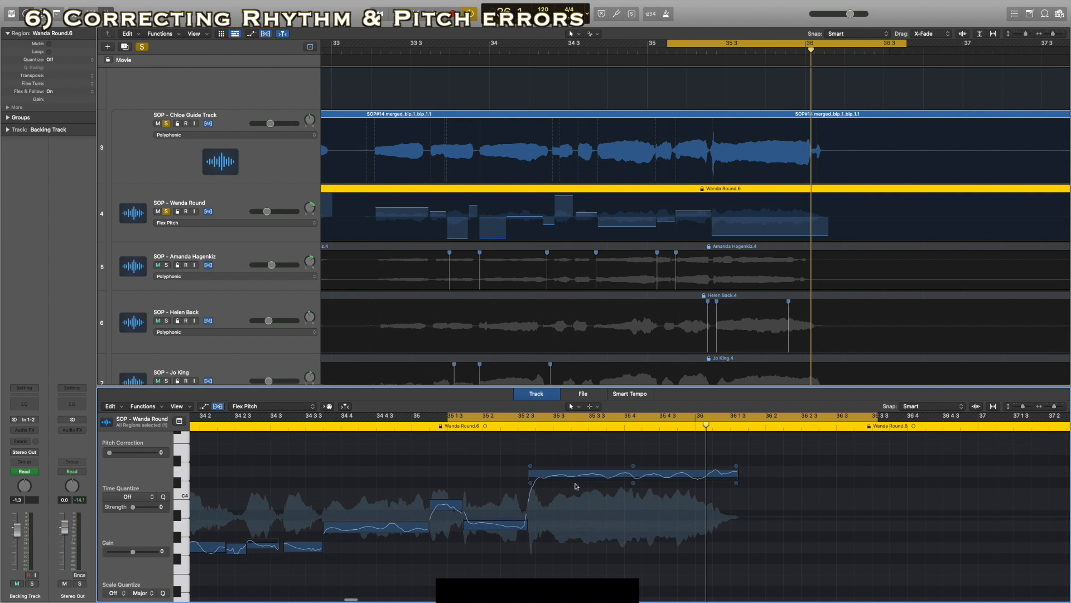
left_click_drag(1026, 407, 1030, 408)
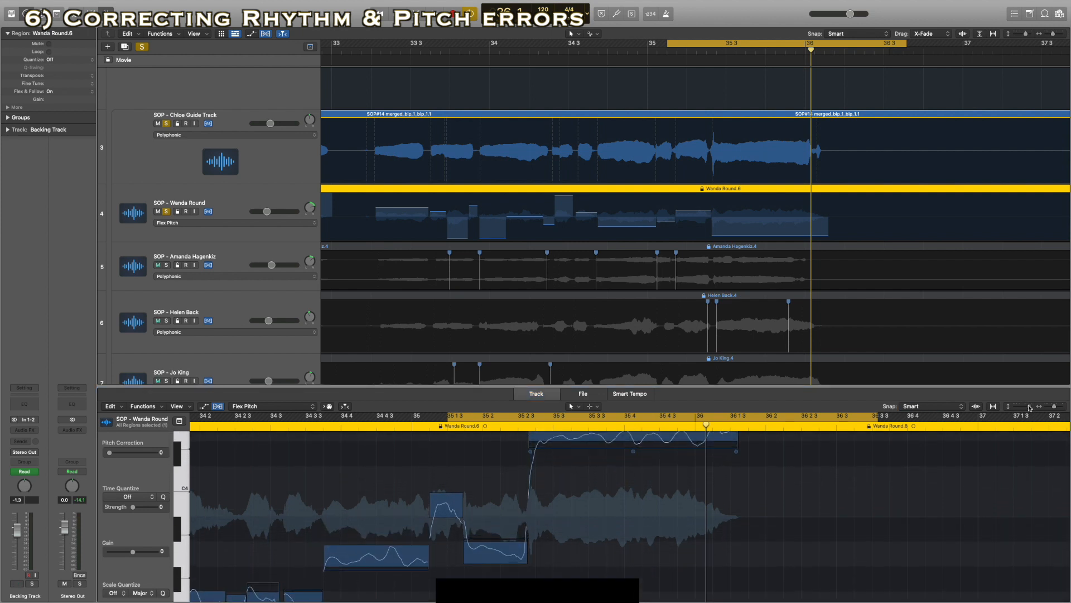
scroll(501, 538, "up", 2)
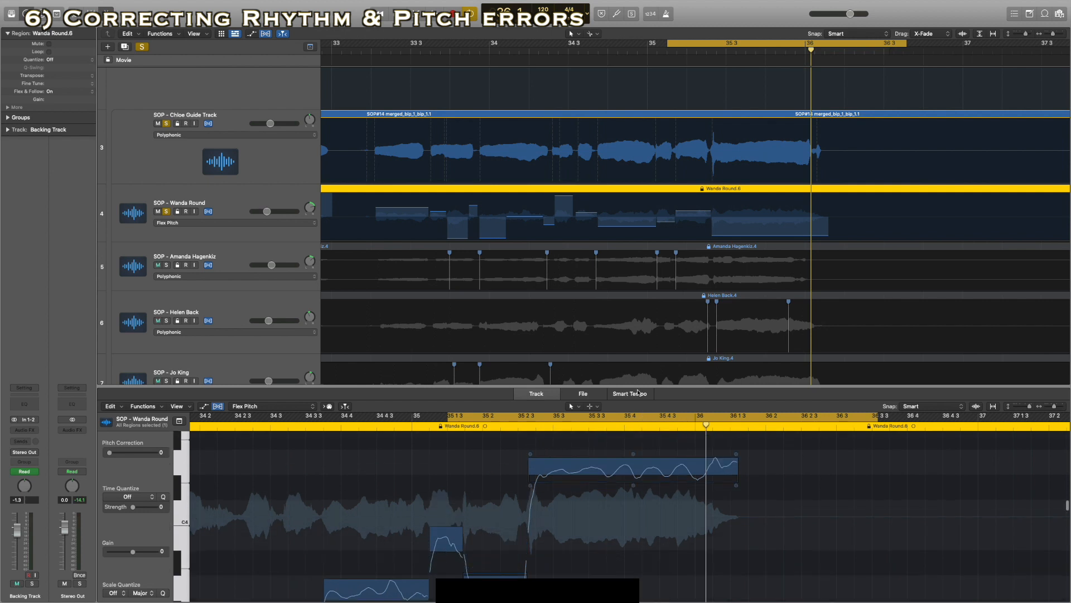
left_click_drag(636, 386, 627, 266)
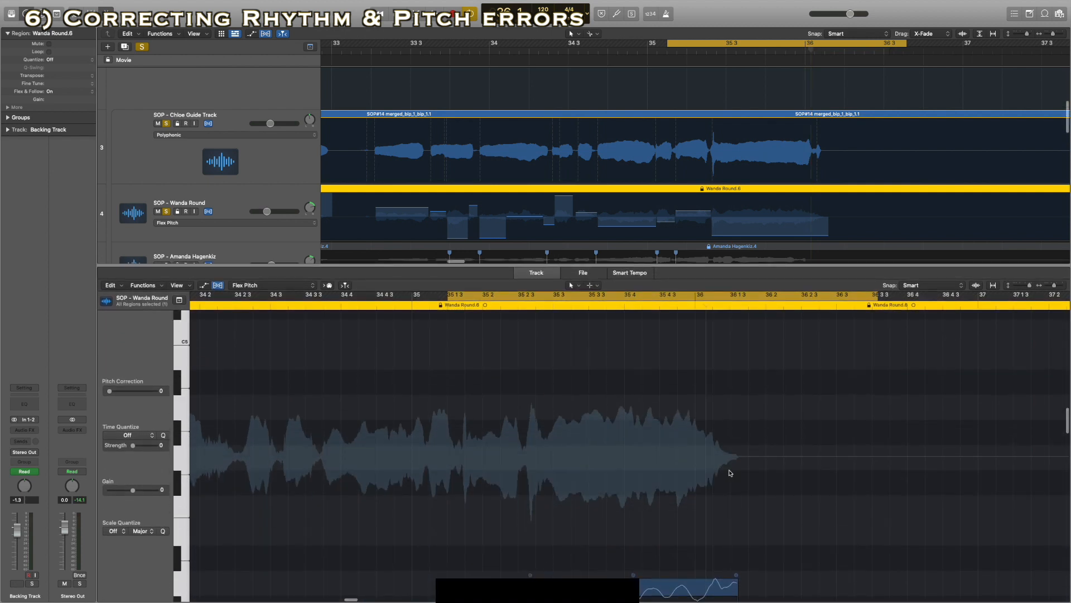
scroll(727, 466, "down", 8)
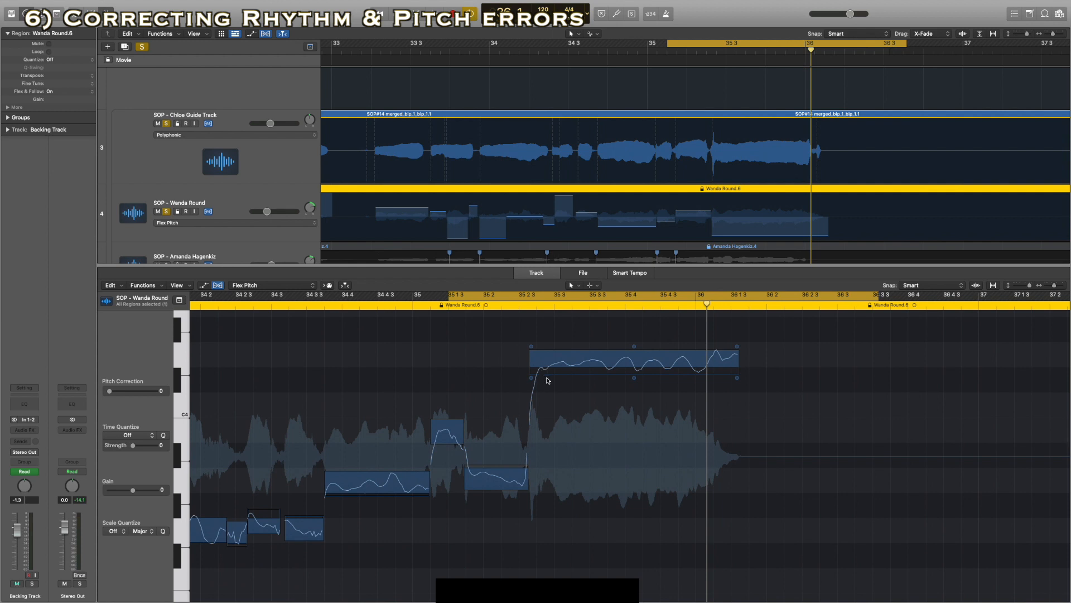
left_click_drag(579, 361, 581, 356)
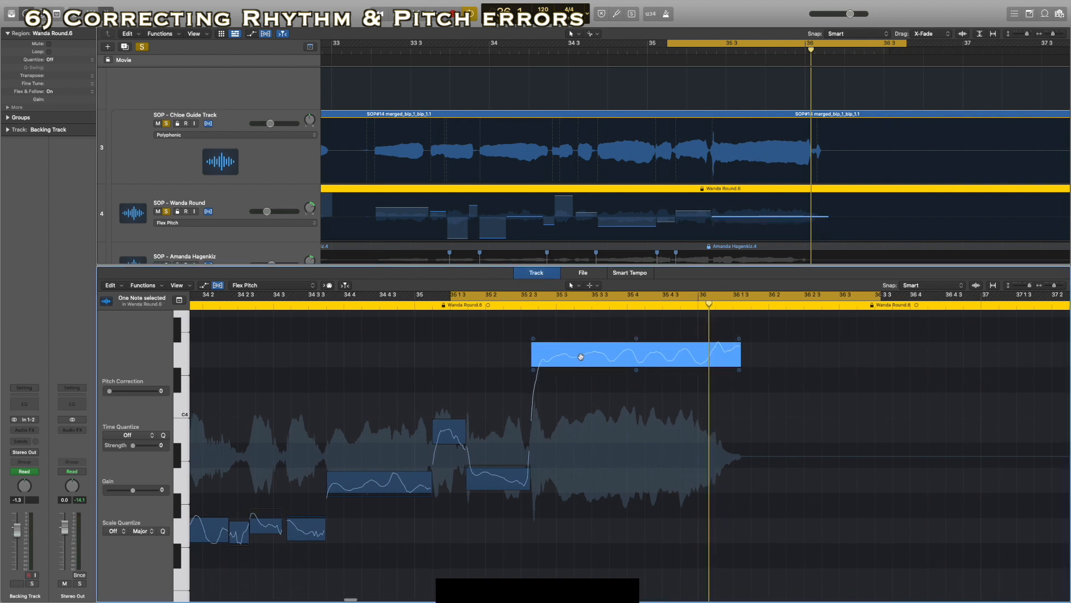
left_click(485, 306)
key("space")
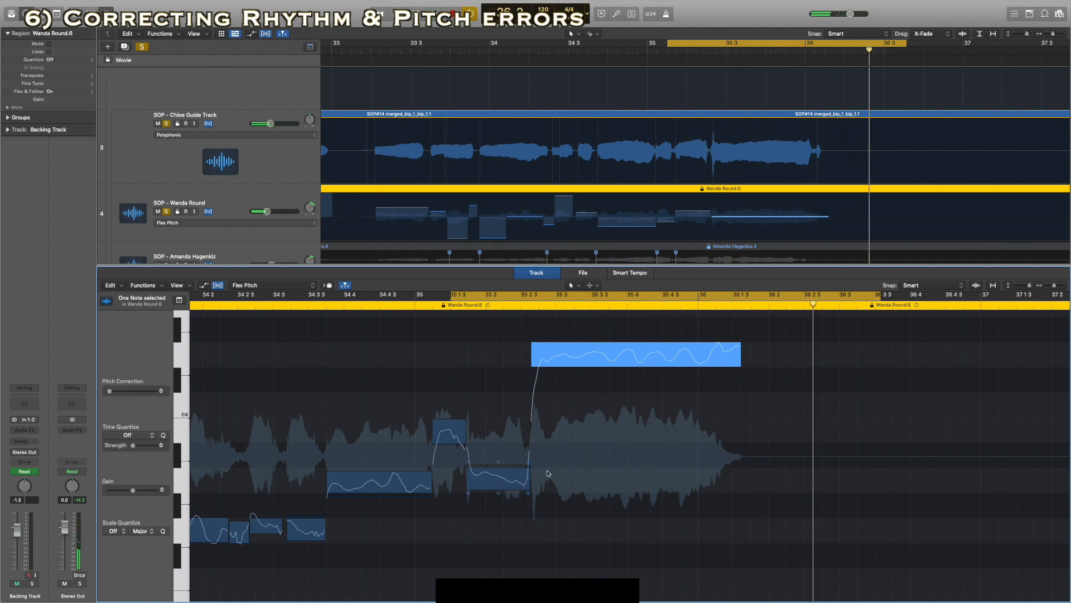
Show track 5's region in the track editor and set its flex mode to Flex Pitch.
scroll(712, 179, "down", 3)
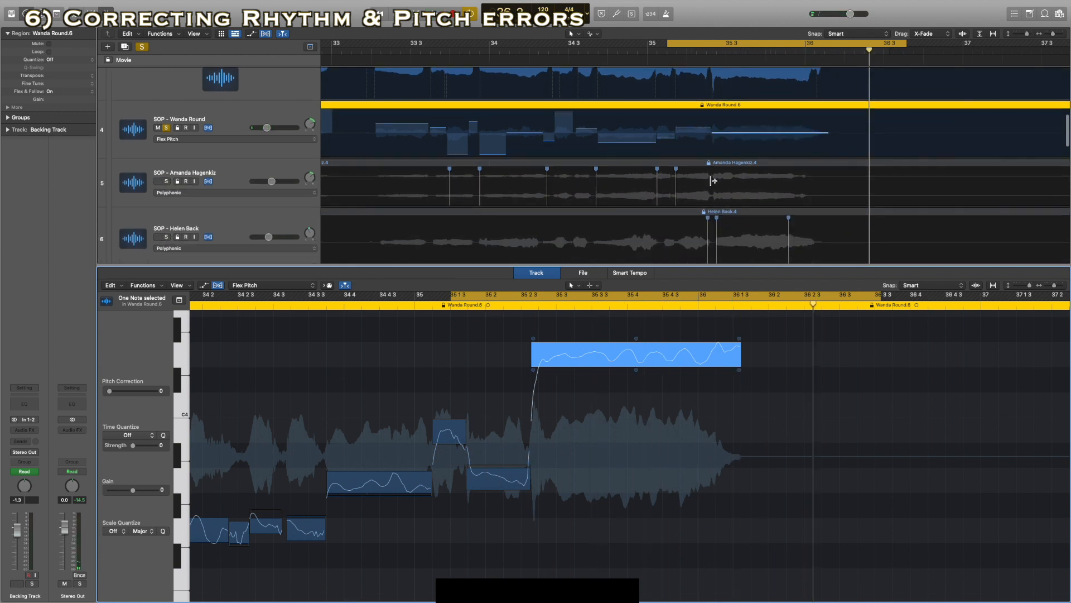
scroll(734, 165, "up", 1)
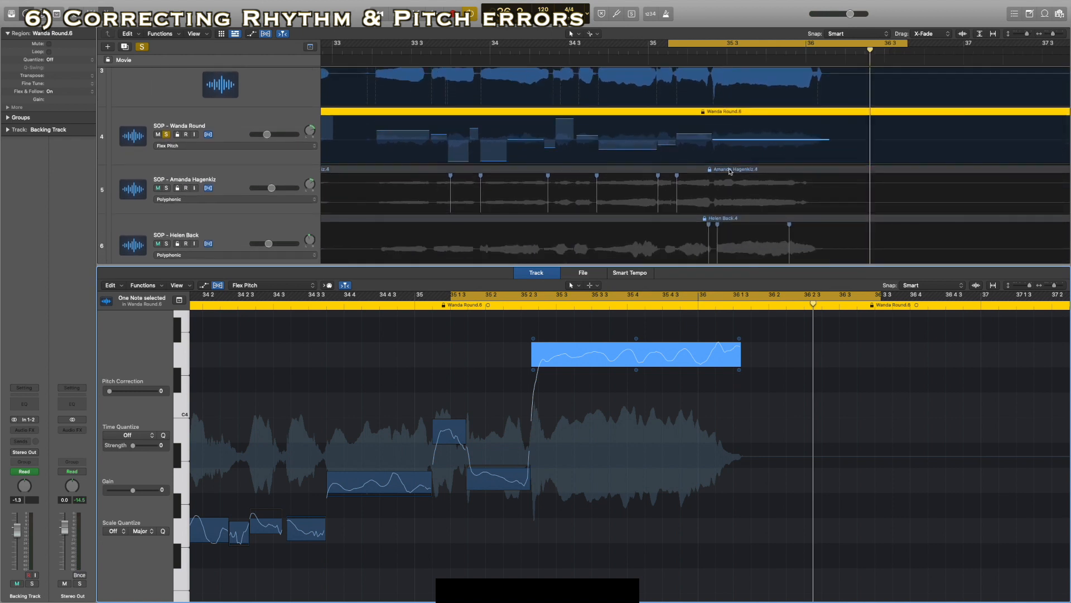
left_click(730, 171)
left_click(289, 287)
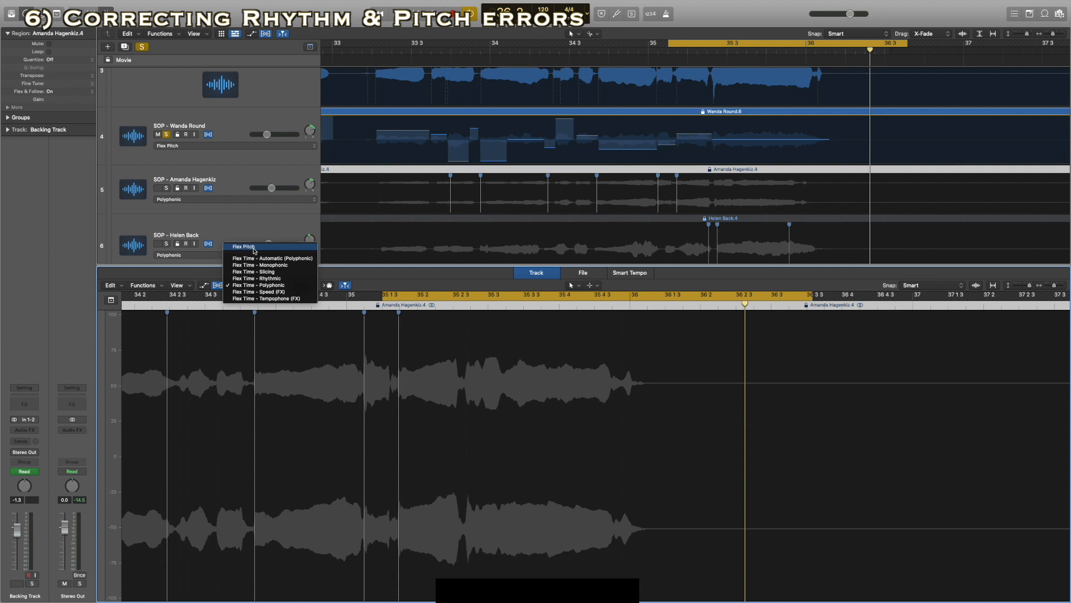
left_click(254, 247)
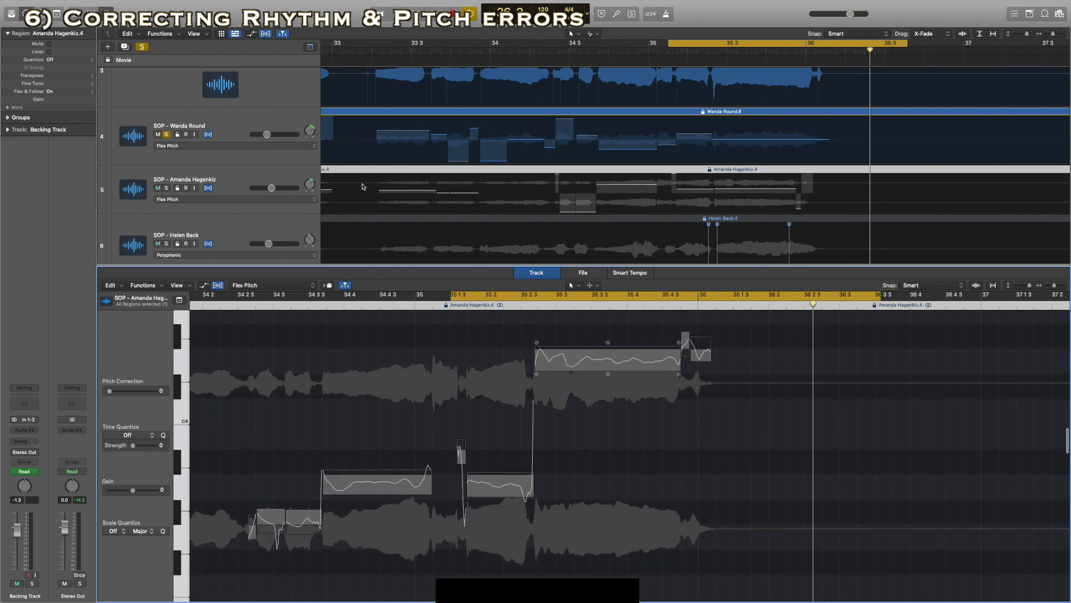
Solo track 5 in place of track 4 and play its phrase ending with the guide.
left_click(167, 188)
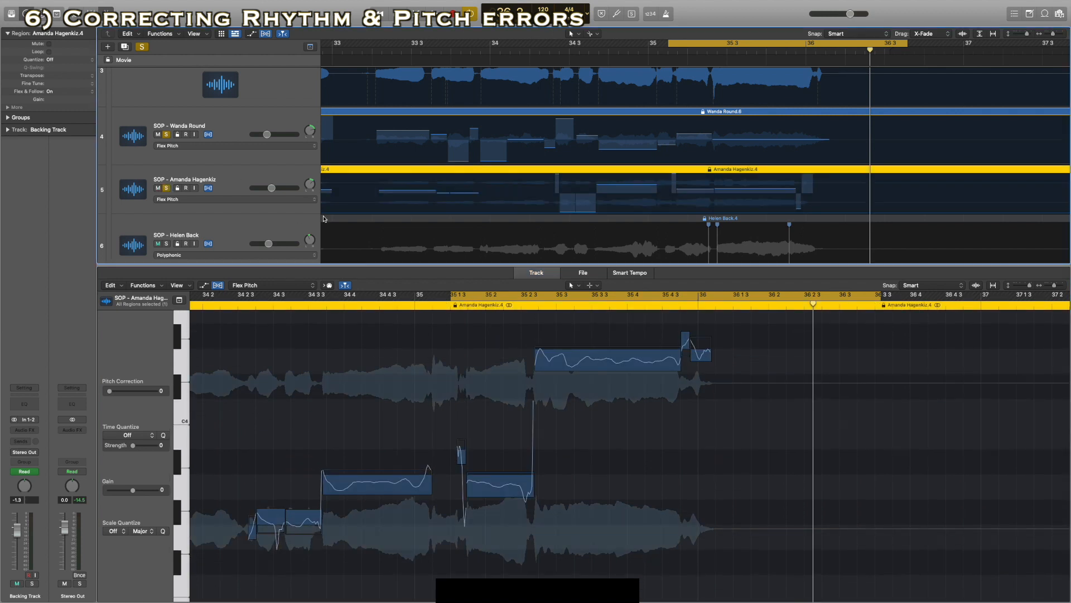
left_click(166, 135)
scroll(659, 338, "up", 2)
key("space")
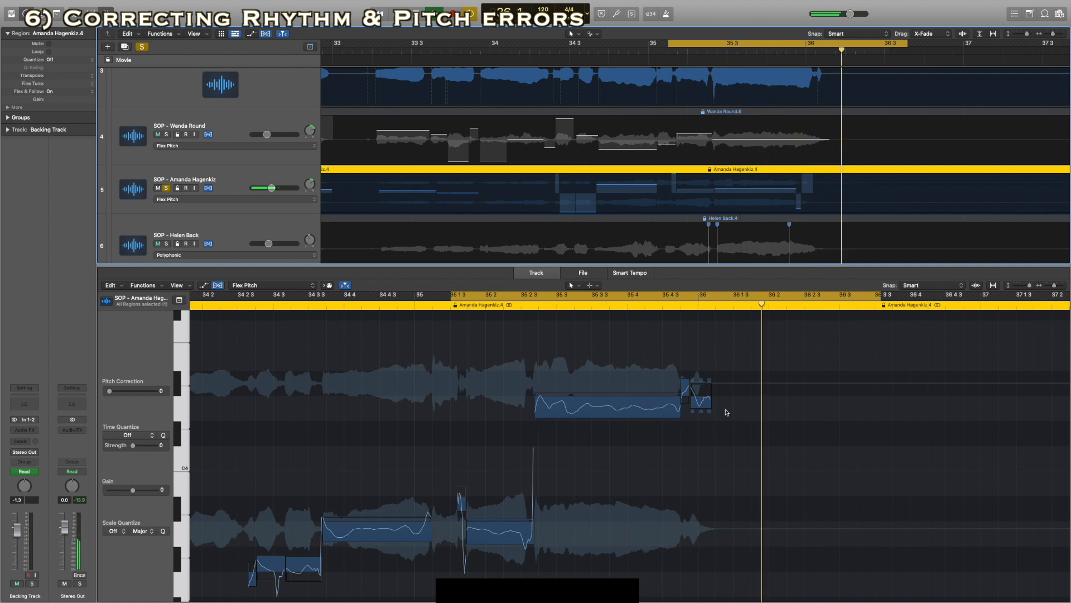
Align track 5's sustained last note and the two short notes after it to the same exact pitch, and play the result.
left_click(642, 404)
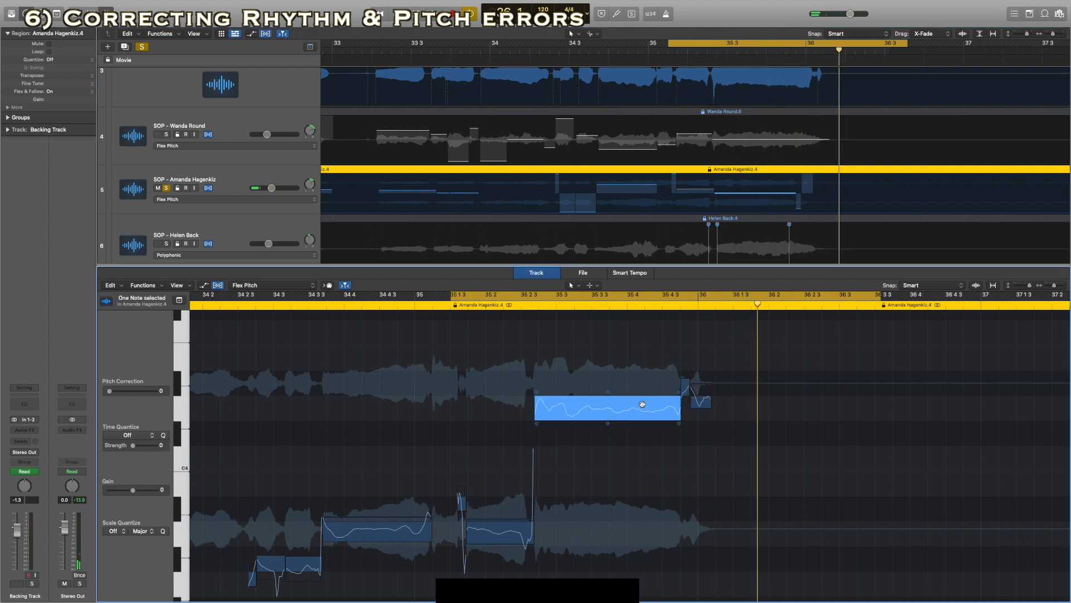
left_click_drag(703, 398, 704, 399)
left_click_drag(684, 389, 686, 415)
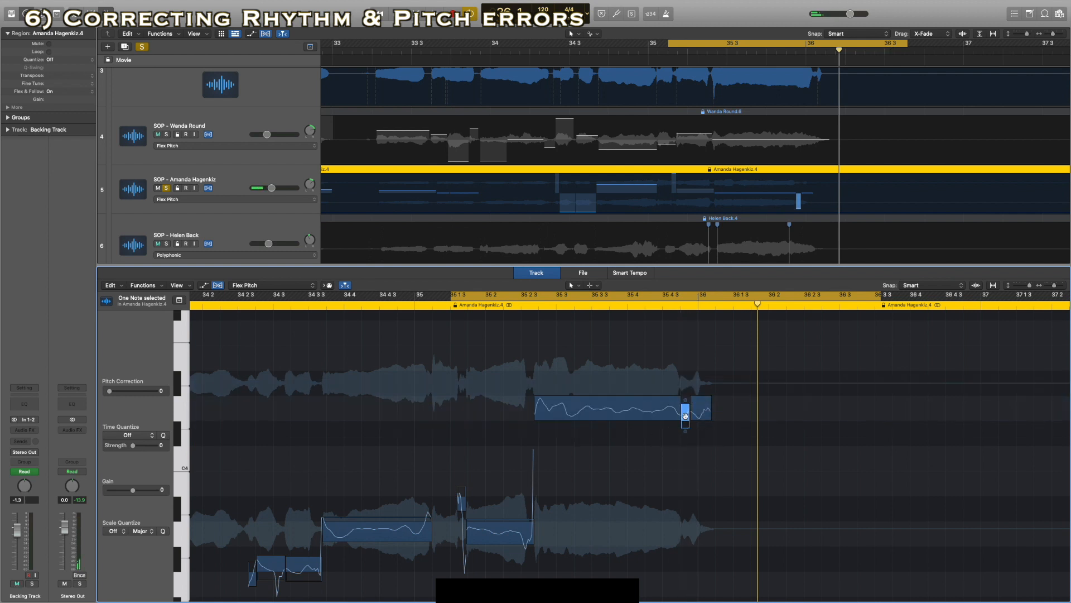
key("space")
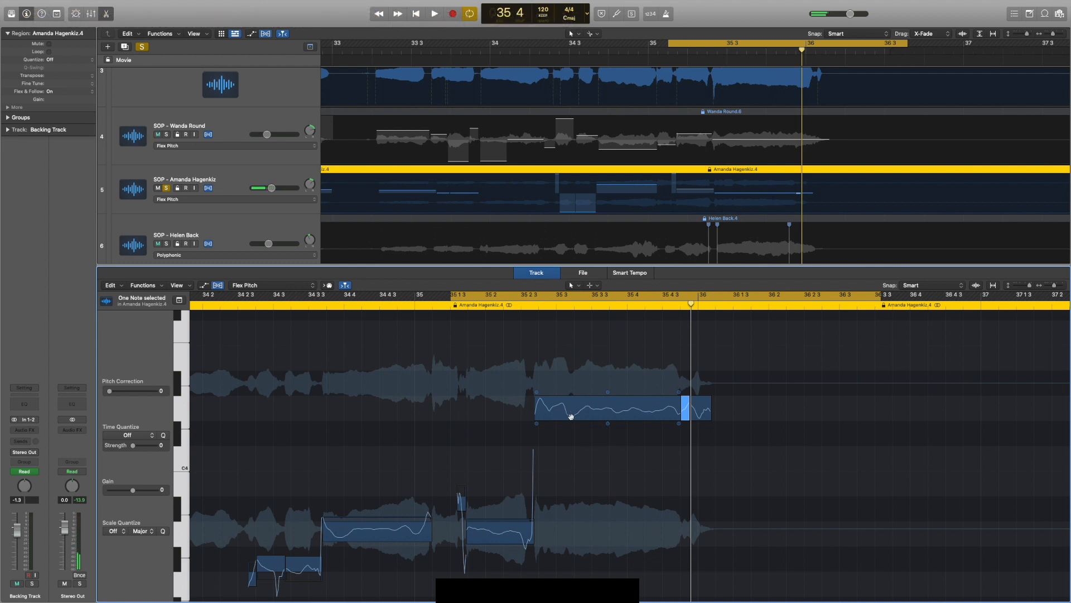
Reduce the vibrato of track 5's sustained last note to about 66% and play it back.
left_click_drag(608, 423, 608, 430)
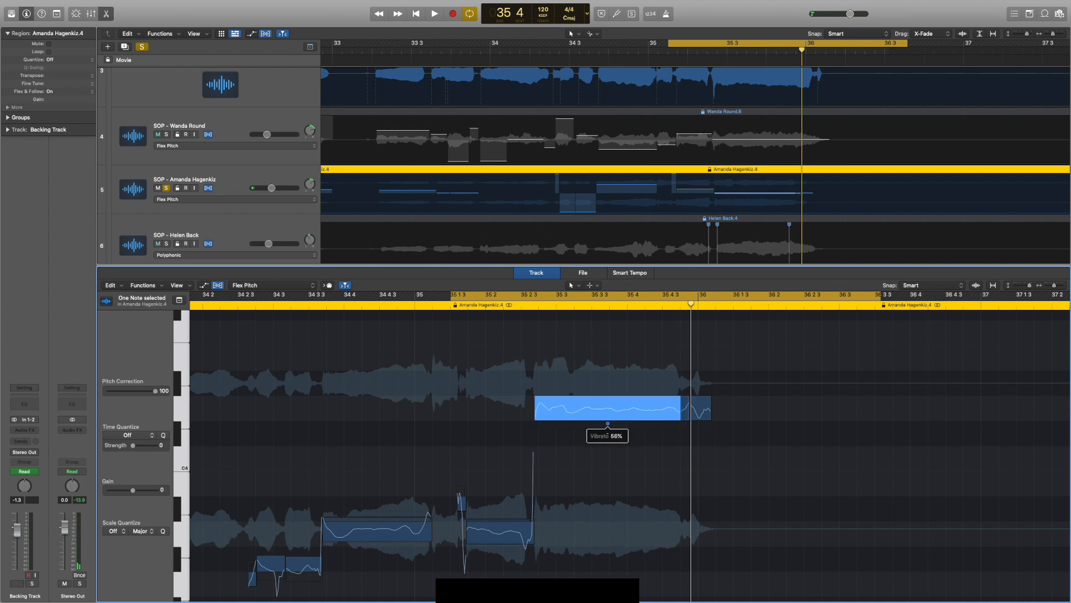
key("space")
key("space")
Solo track 6 in place of track 5 and switch its region to Flex Pitch in the track editor.
left_click(165, 189)
left_click(167, 244)
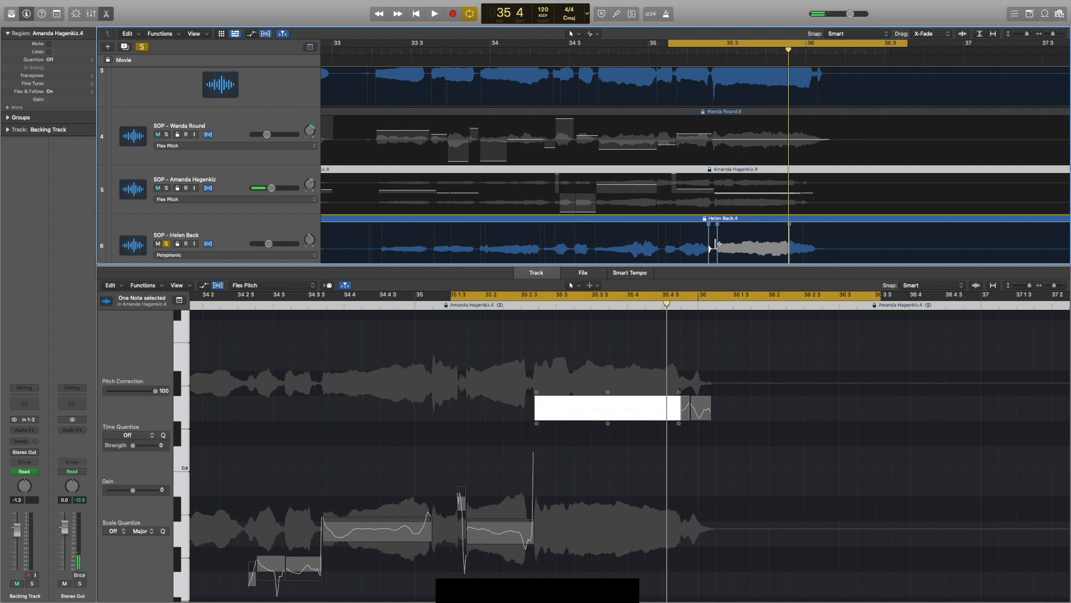
left_click(754, 222)
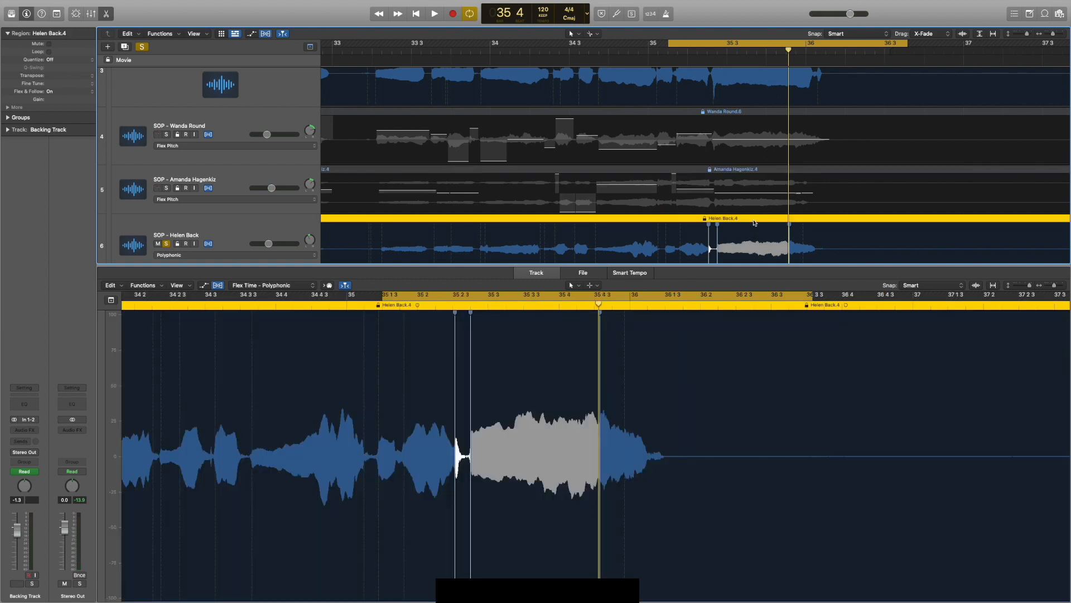
left_click(283, 287)
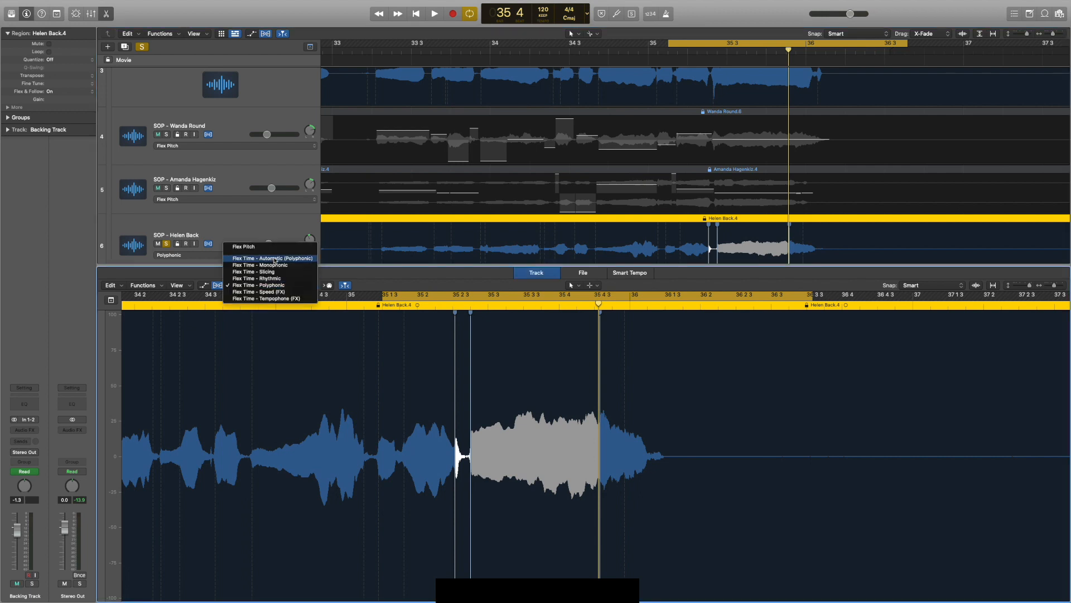
key("Escape")
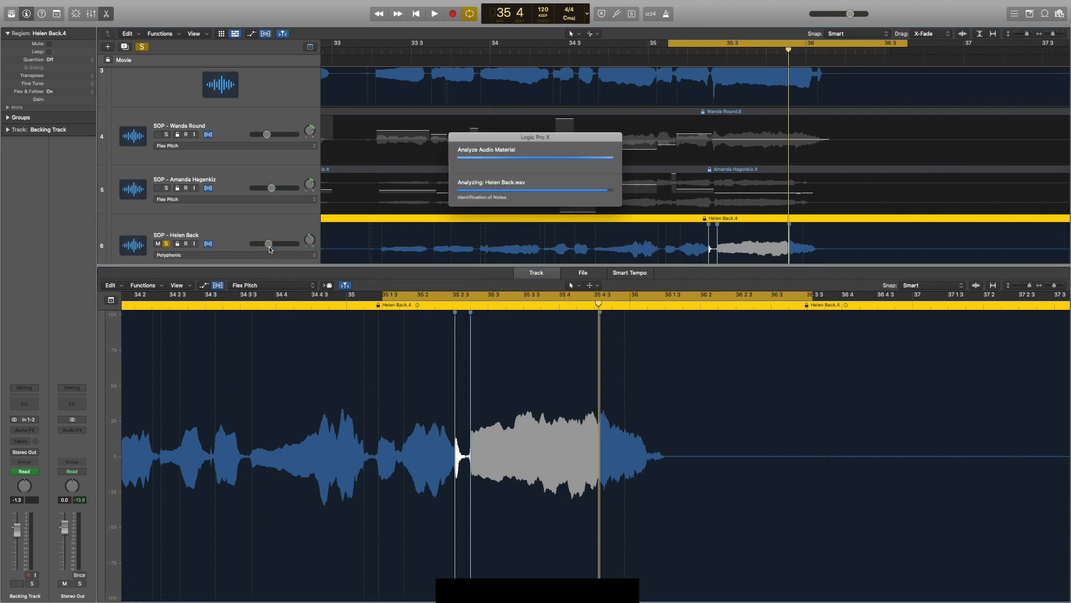
scroll(634, 445, "down", 3)
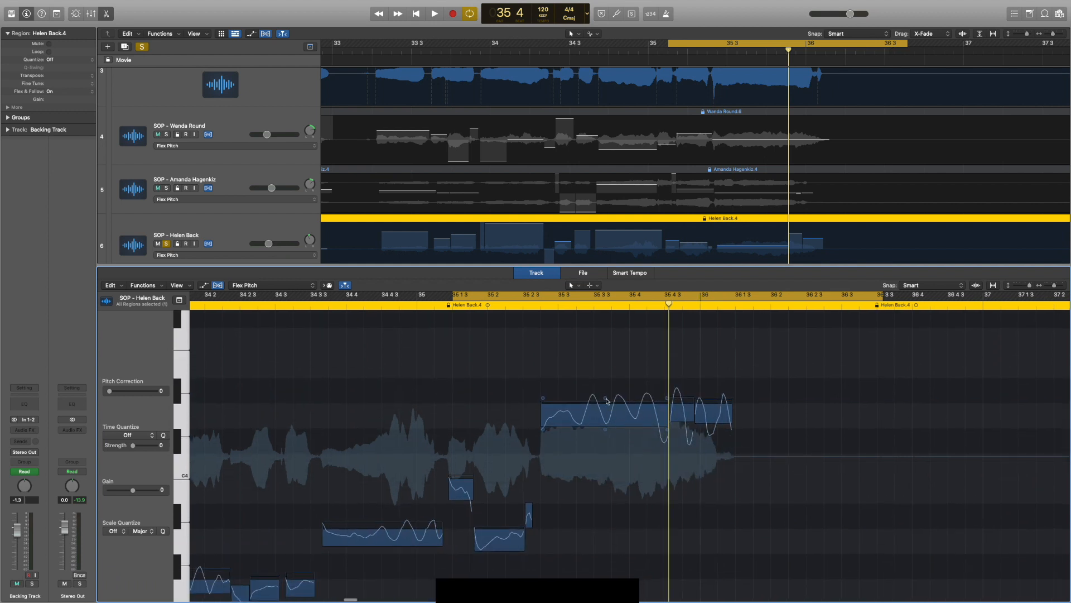
Play track 6's phrase ending with the guide, remove the guide from the solo, and play track 6 alone.
key("space")
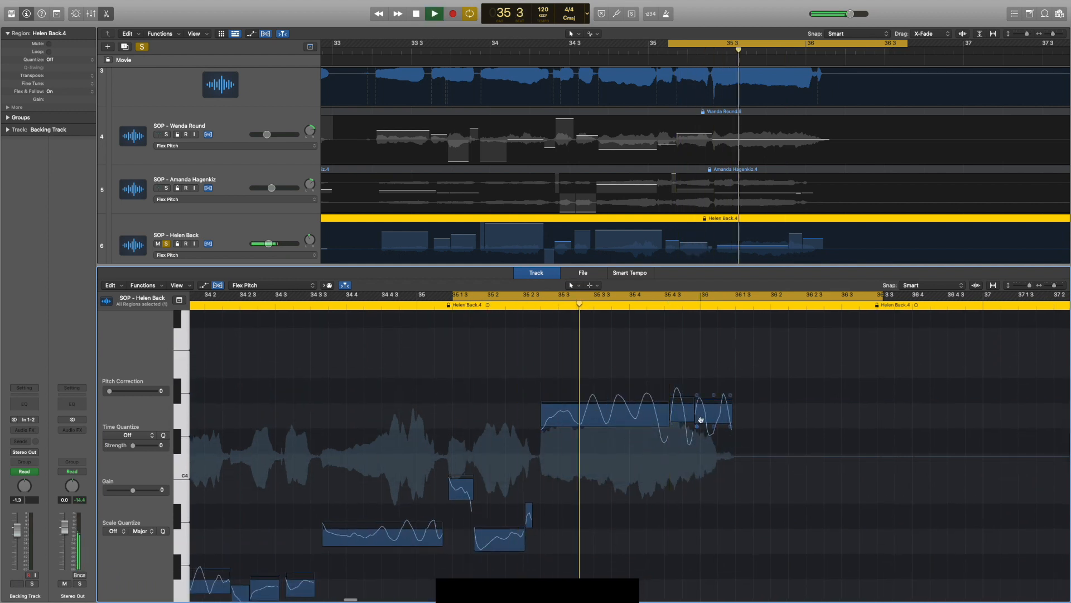
key("space")
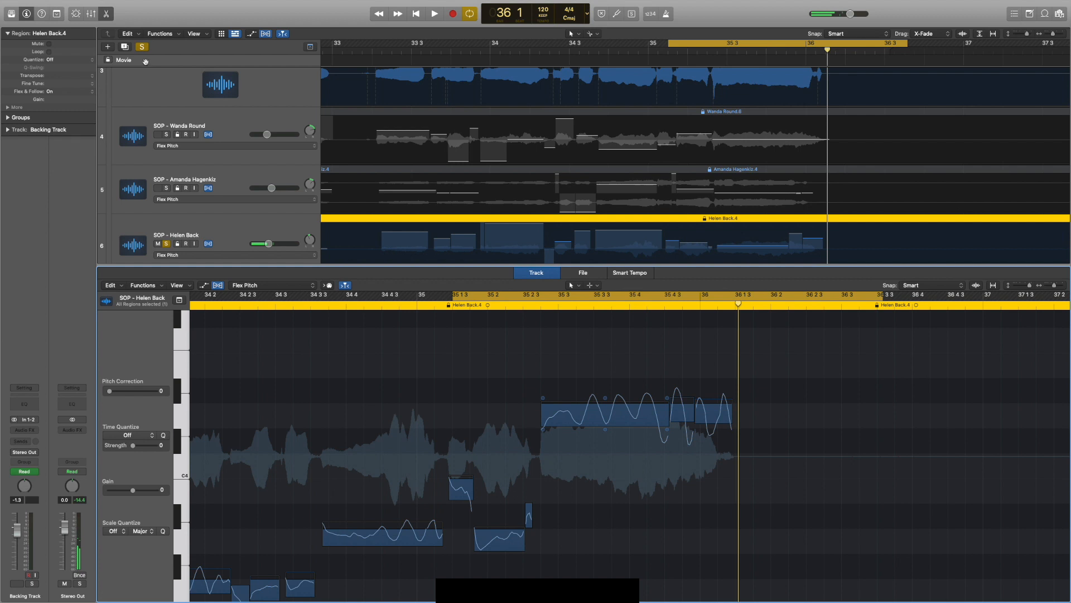
scroll(145, 61, "up", 4)
left_click(165, 191)
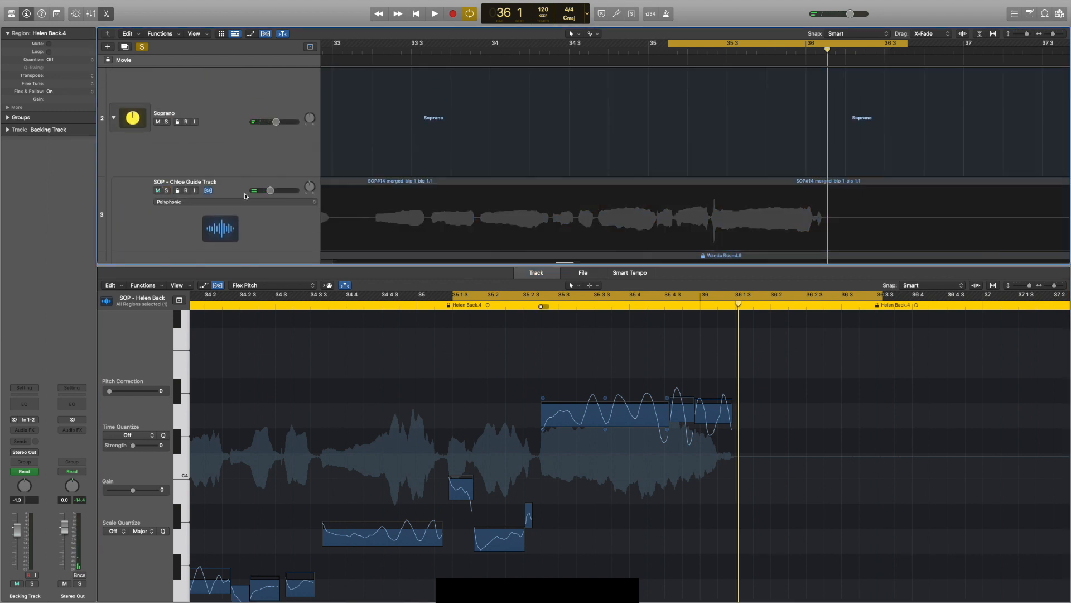
key("space")
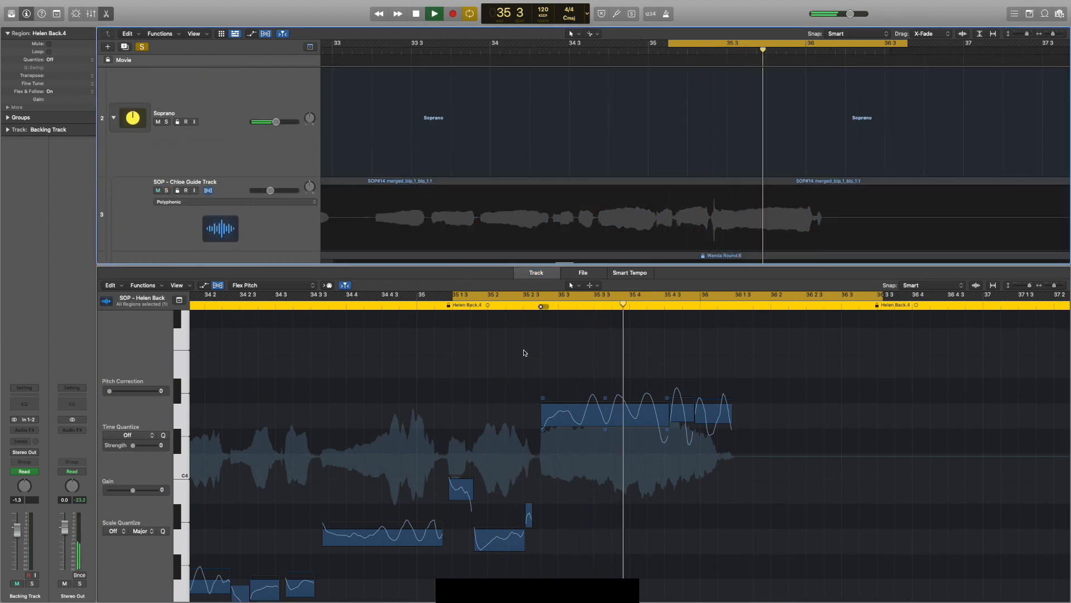
key("space")
Select the last three notes of track 6's phrase, align them to exact pitch, and play the result.
scroll(631, 386, "down", 3)
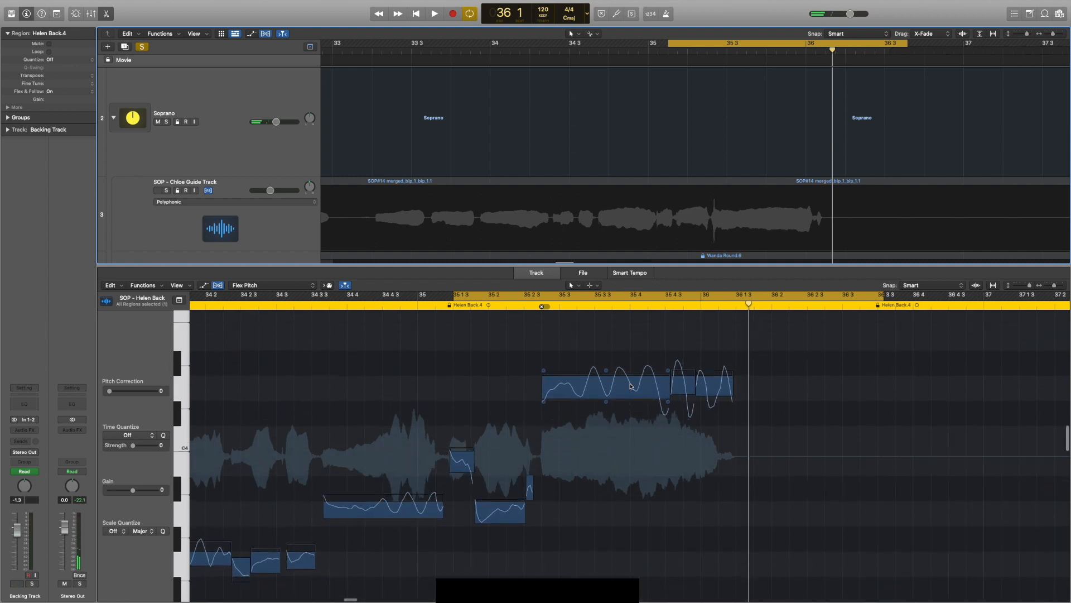
left_click_drag(605, 358, 716, 403)
key("space")
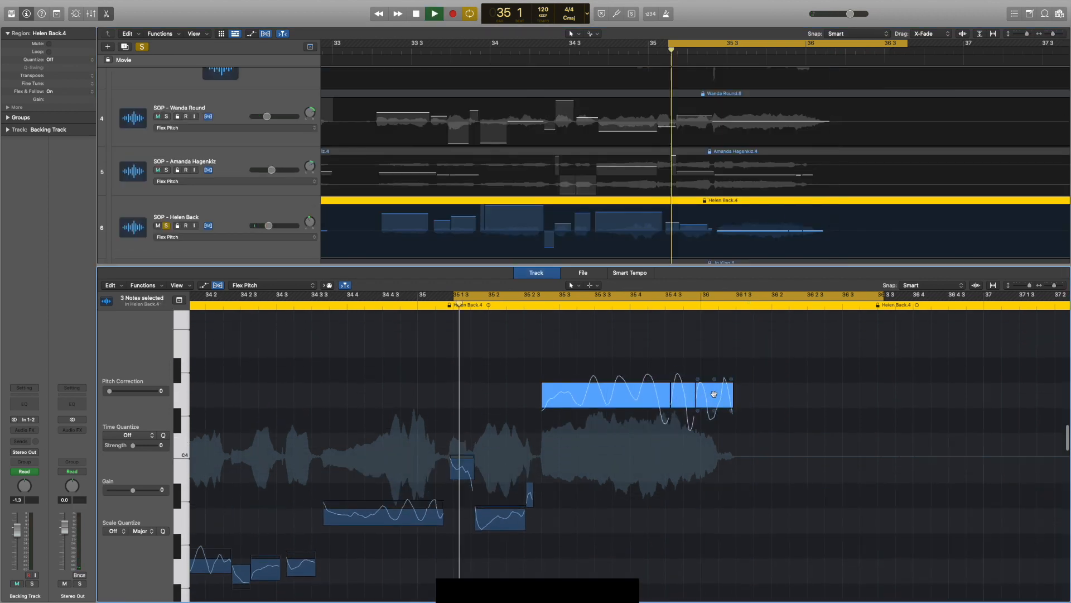
key("space")
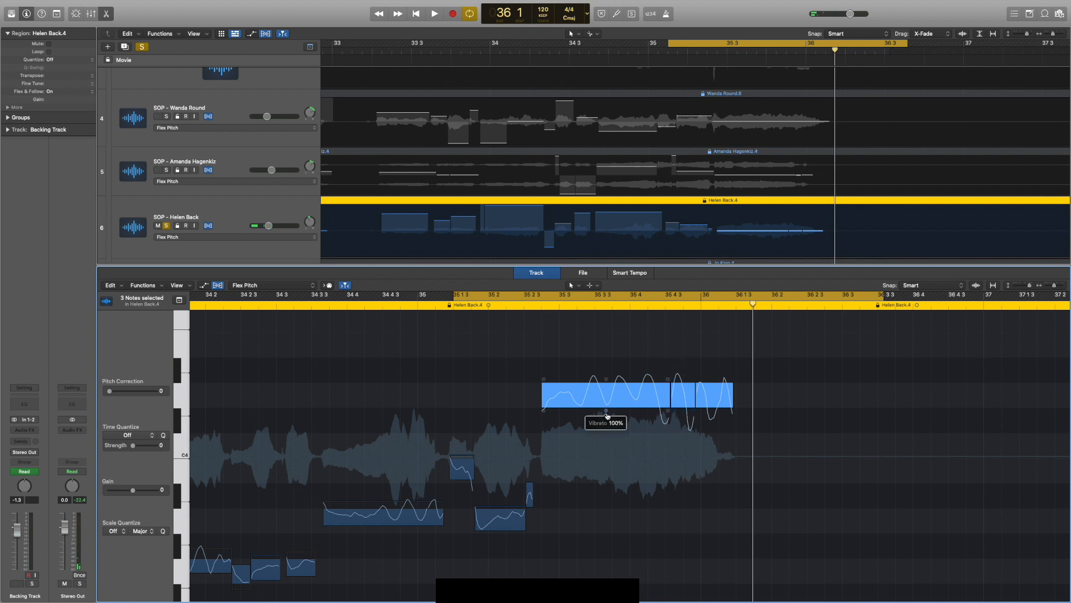
Reduce the vibrato of the three selected notes at the end of track 6's phrase and play the result.
left_click(545, 367)
left_click_drag(513, 358, 726, 455)
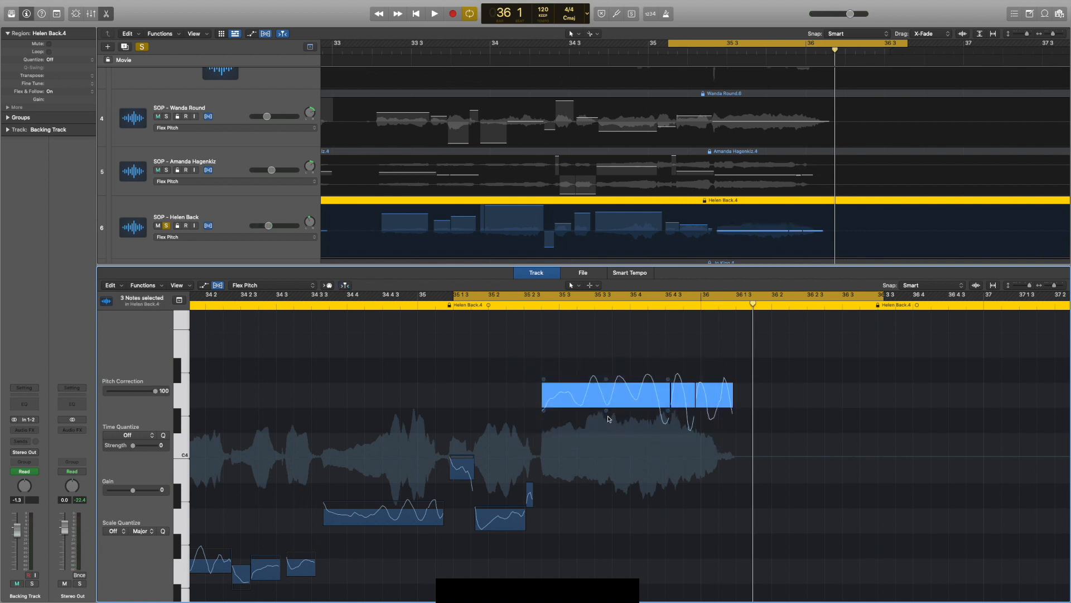
key("space")
key("space")
Add tracks 4 and 5 to the solo with track 6 and play the phrase ending together.
left_click(166, 117)
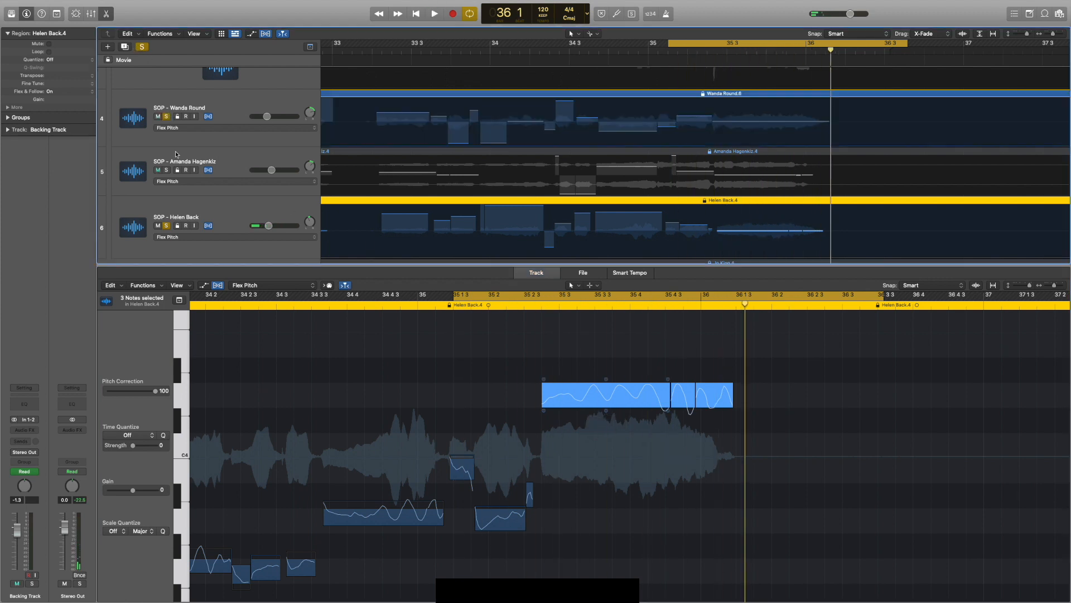
left_click(166, 170)
key("space")
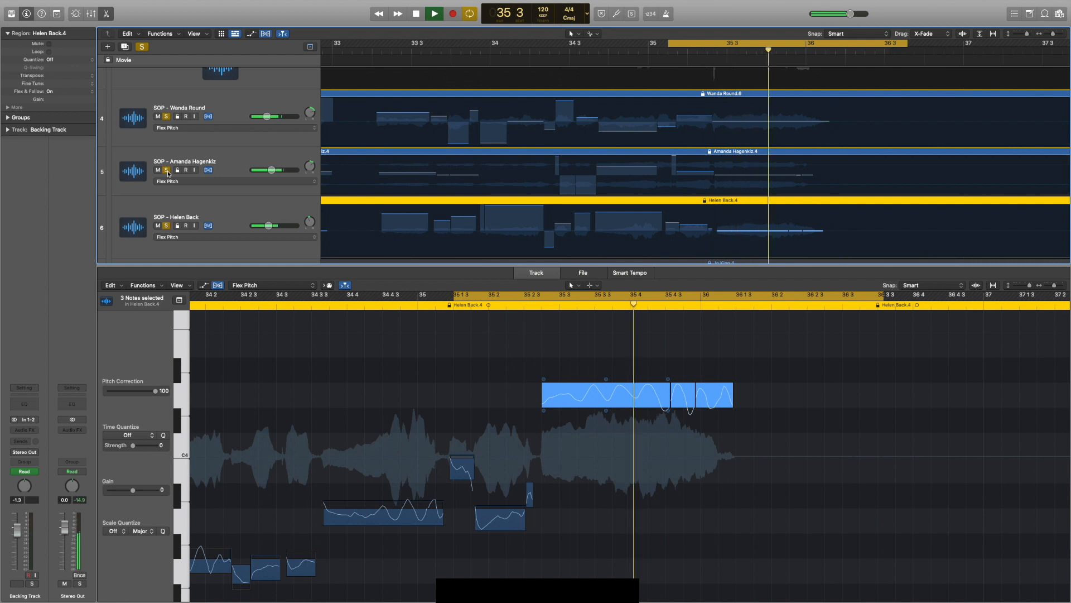
key("space")
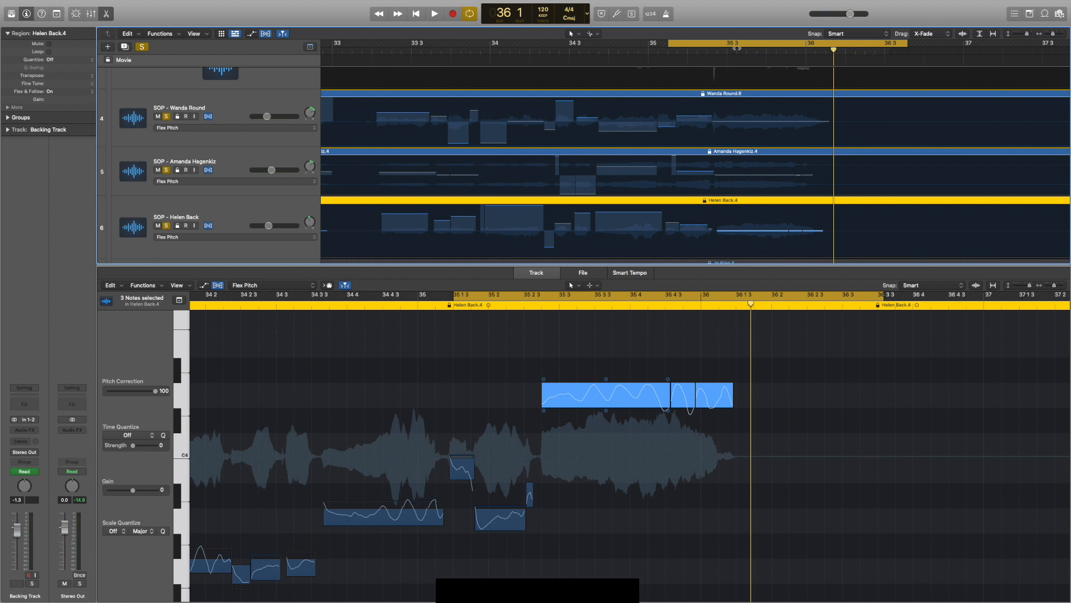
Turn off the cycle and enlarge the tracks area so all the soprano tracks fit in view.
left_click(738, 45)
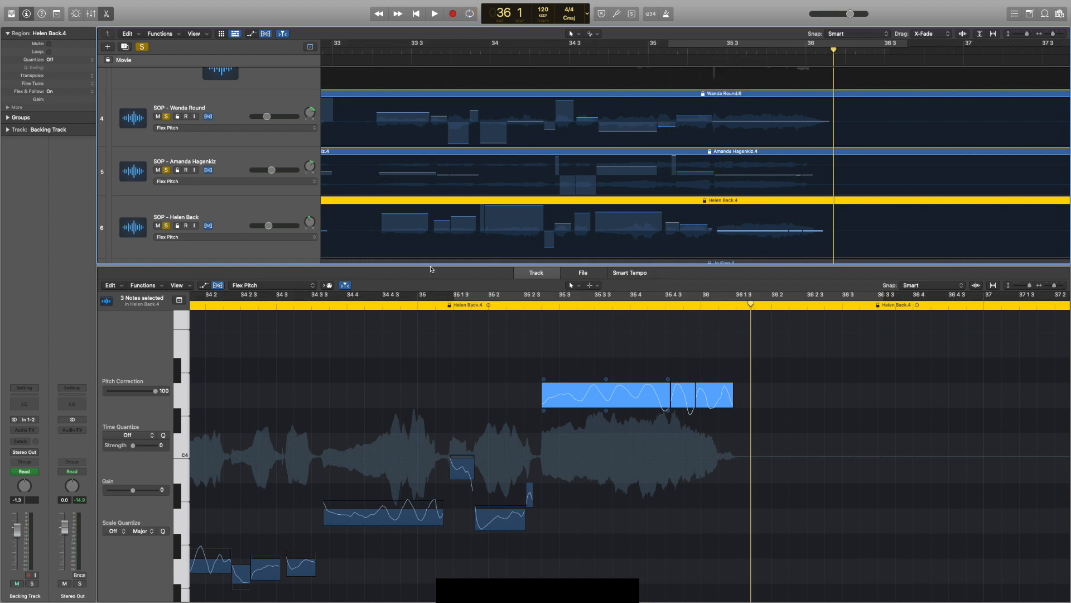
left_click_drag(432, 264, 432, 471)
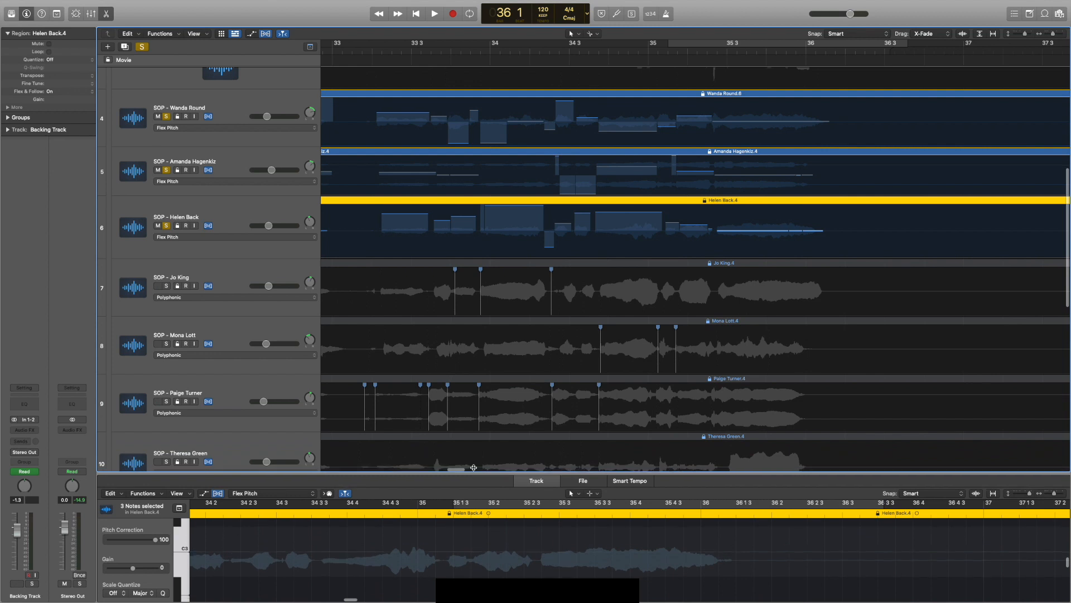
left_click_drag(1024, 36, 1023, 36)
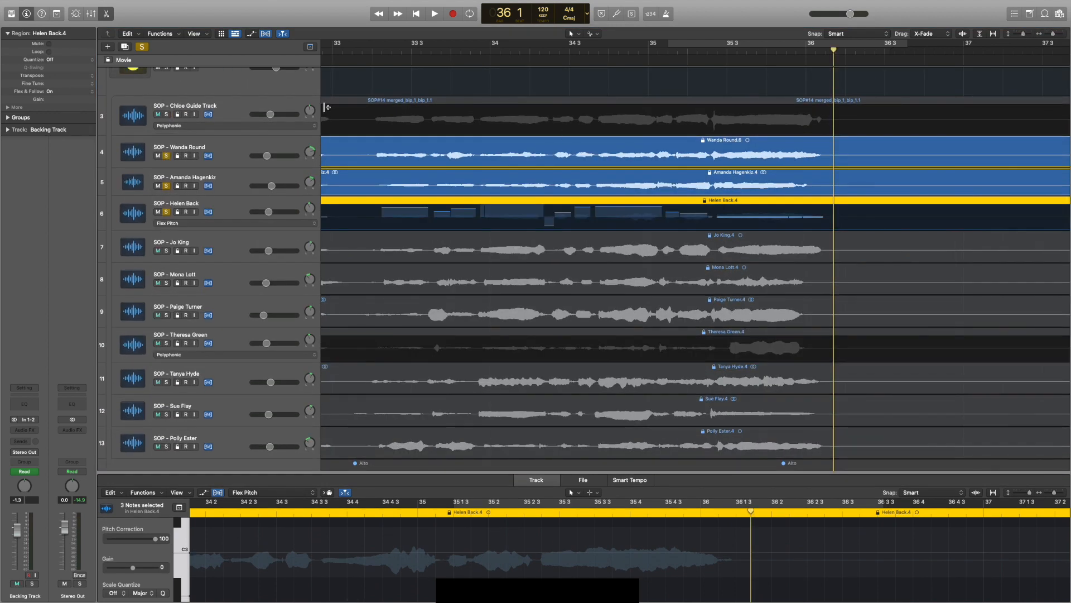
scroll(366, 73, "left", 5)
Clear all solos and play the full soprano section with the backing track from just before bar 33.
left_click(142, 47)
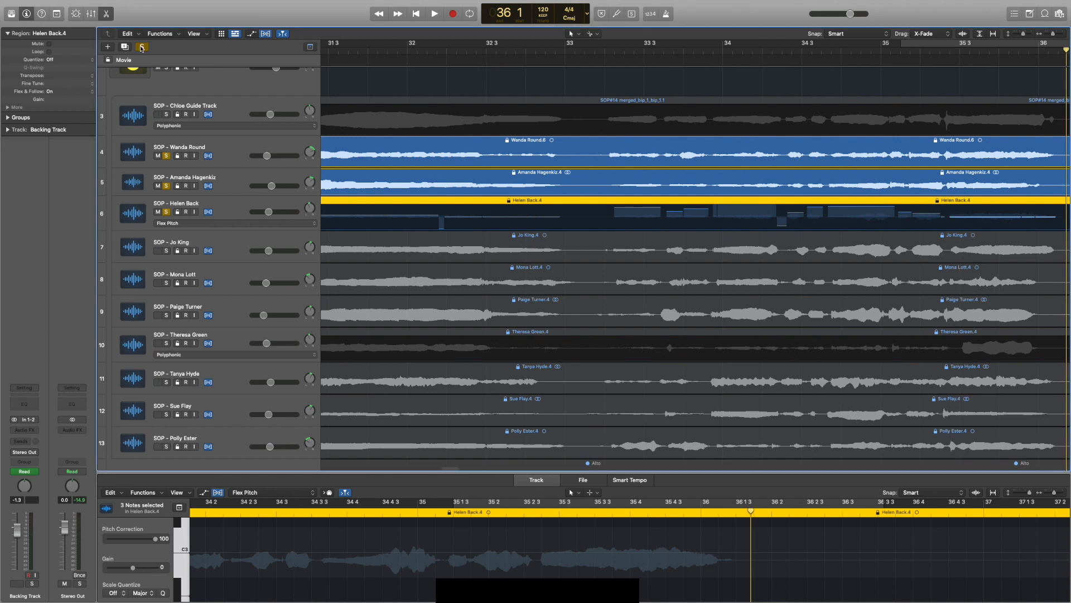
double_click(538, 50)
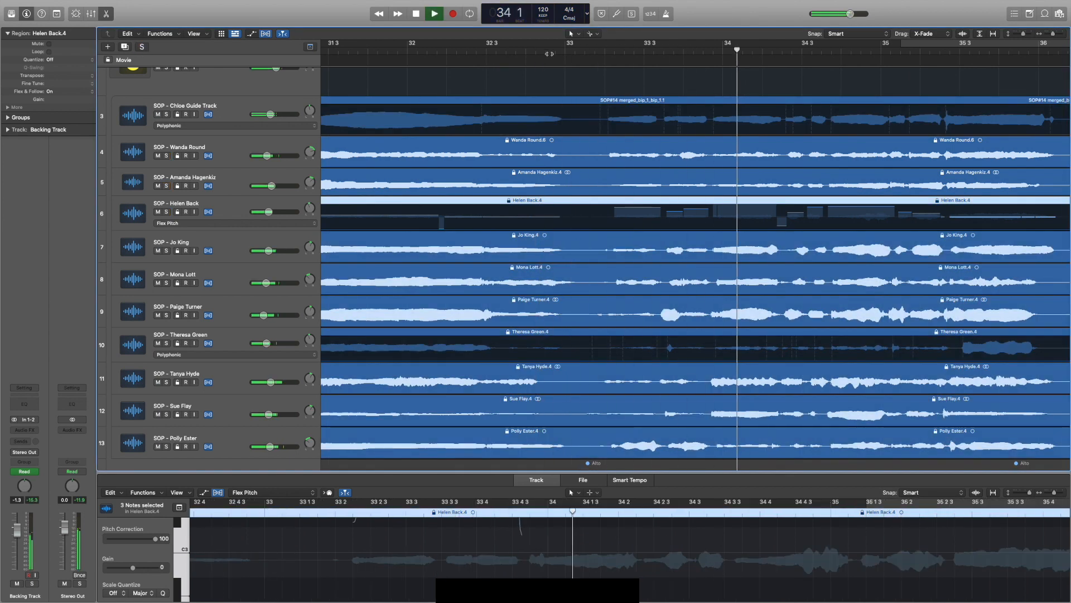
scroll(536, 133, "up", 3)
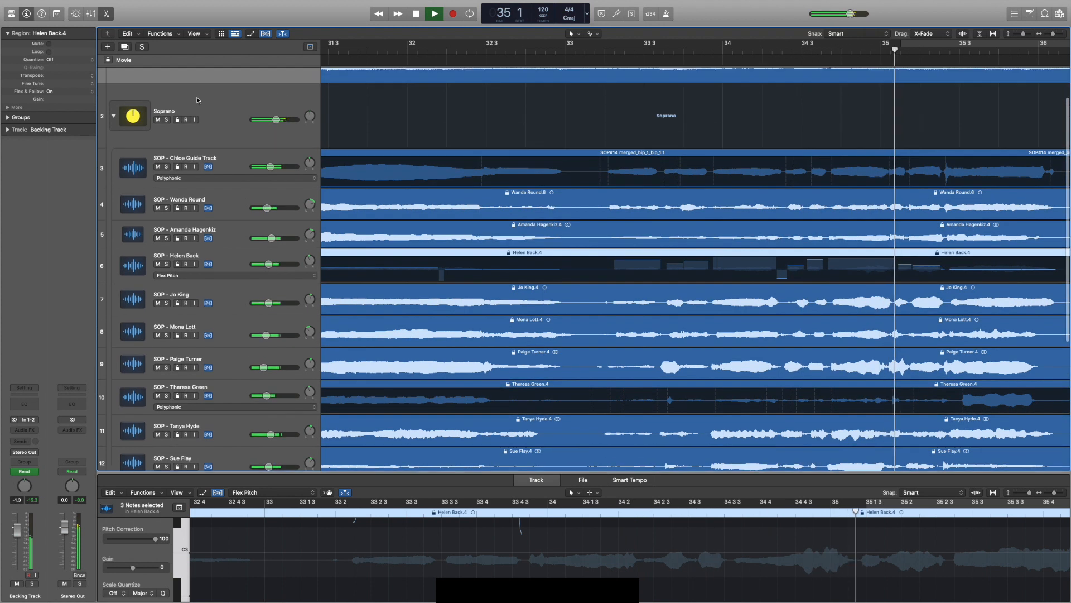
key("space")
scroll(620, 58, "left", 10)
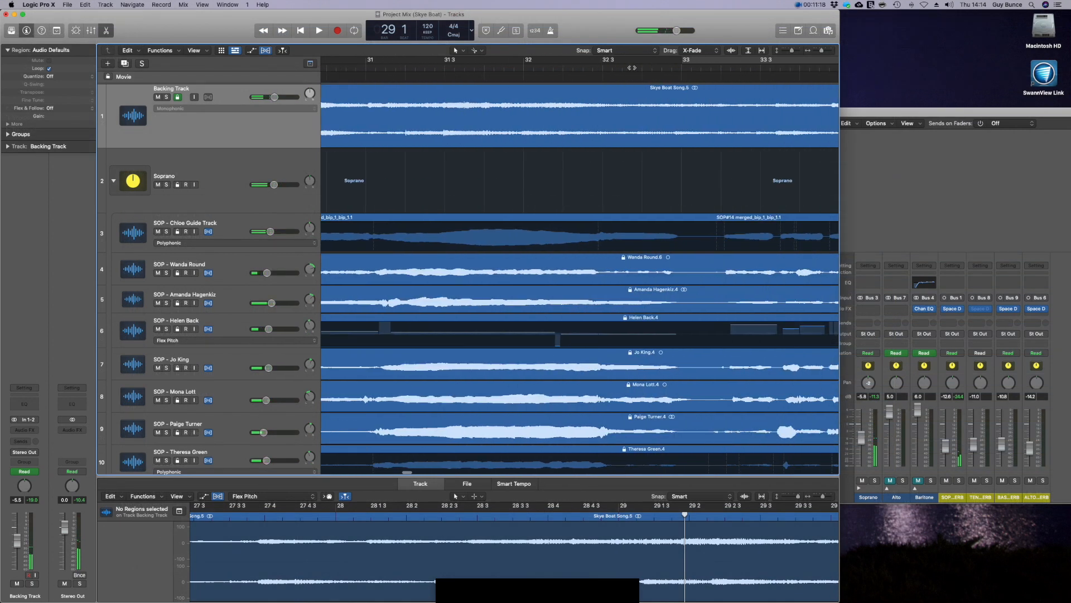
Play the mix from just after 32 3 and raise the soprano reverb bus to about -12.2 dB.
double_click(632, 67)
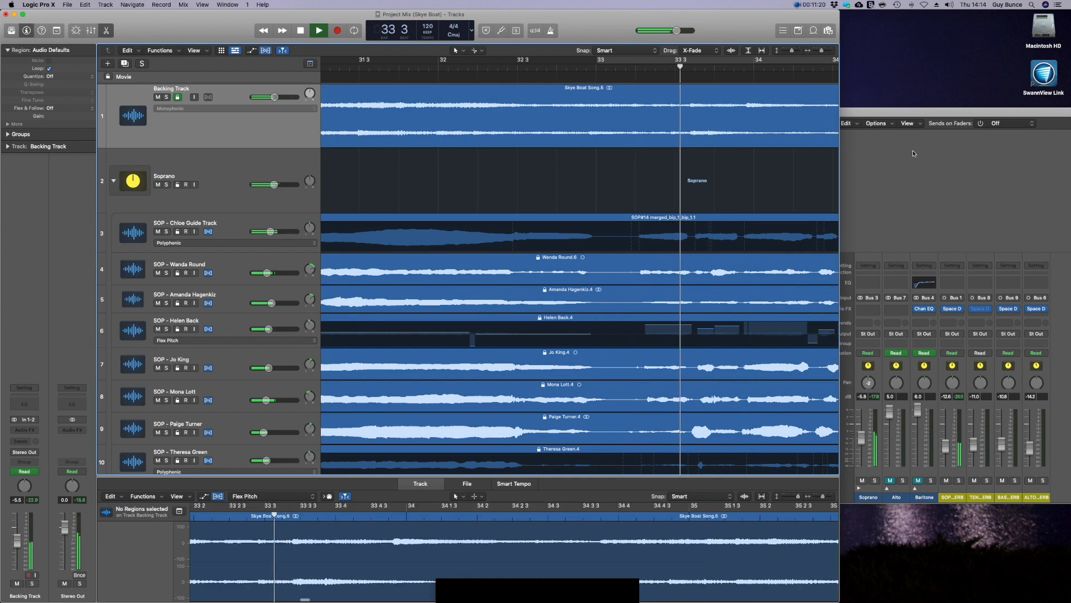
left_click(946, 480)
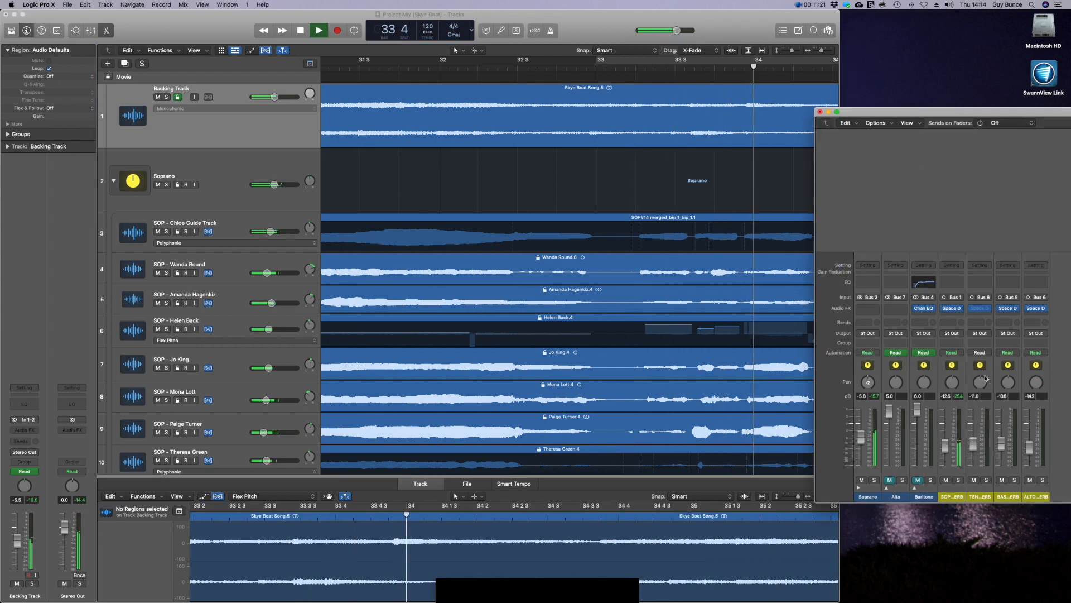
left_click(946, 481)
mouse_move(945, 445)
left_mouse_down()
mouse_move(945, 435)
mouse_move(945, 448)
left_mouse_up()
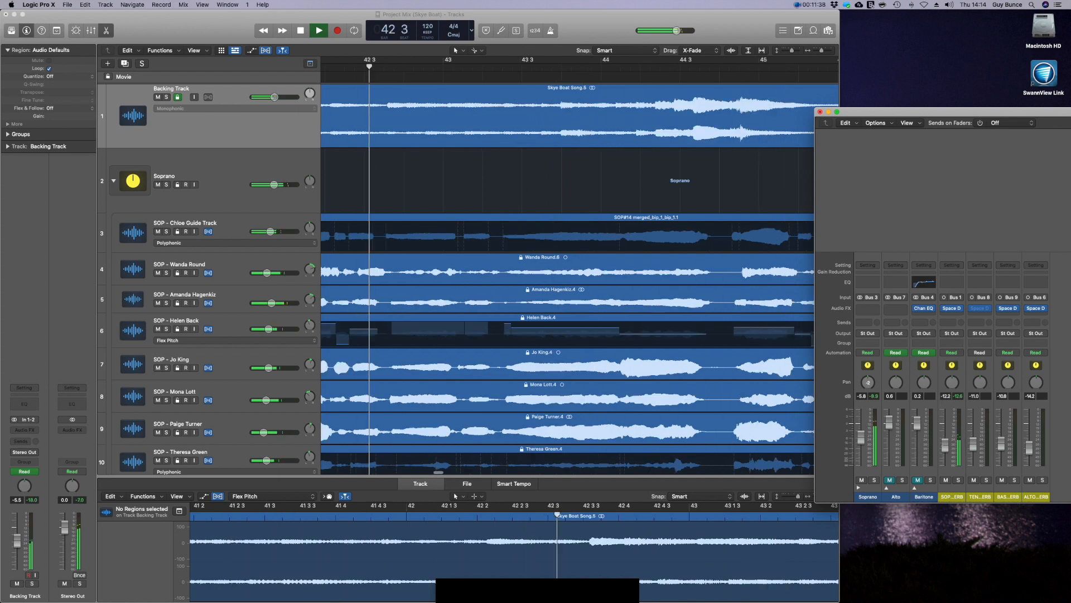
Lower the Soprano stack's volume to -6.8 dB during playback.
mouse_move(274, 185)
left_mouse_down()
mouse_move(261, 185)
mouse_move(271, 185)
left_mouse_up()
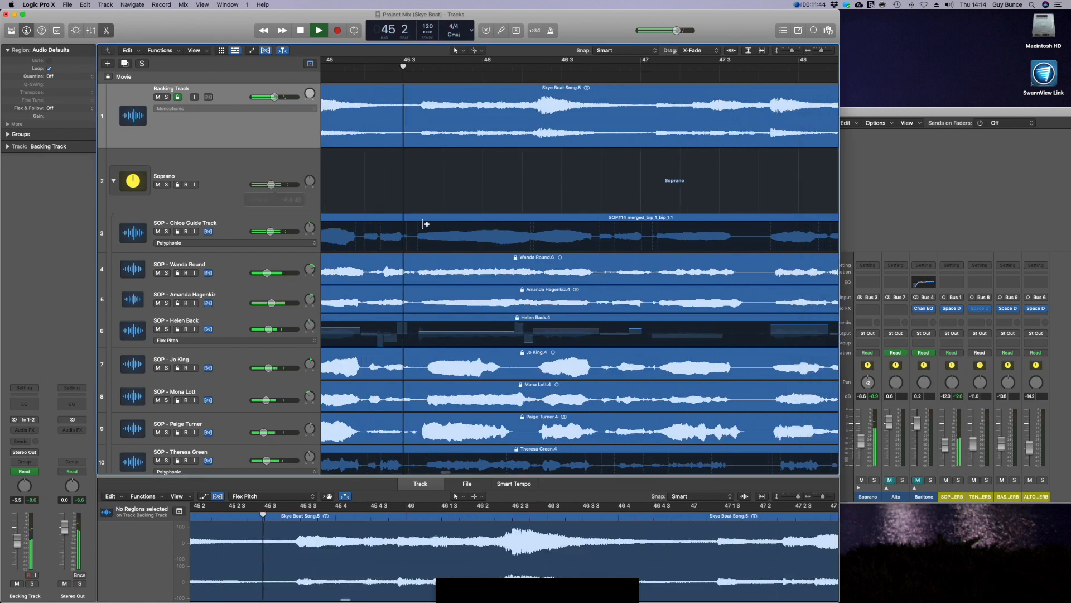
scroll(413, 219, "down", 3)
left_click_drag(272, 139, 273, 139)
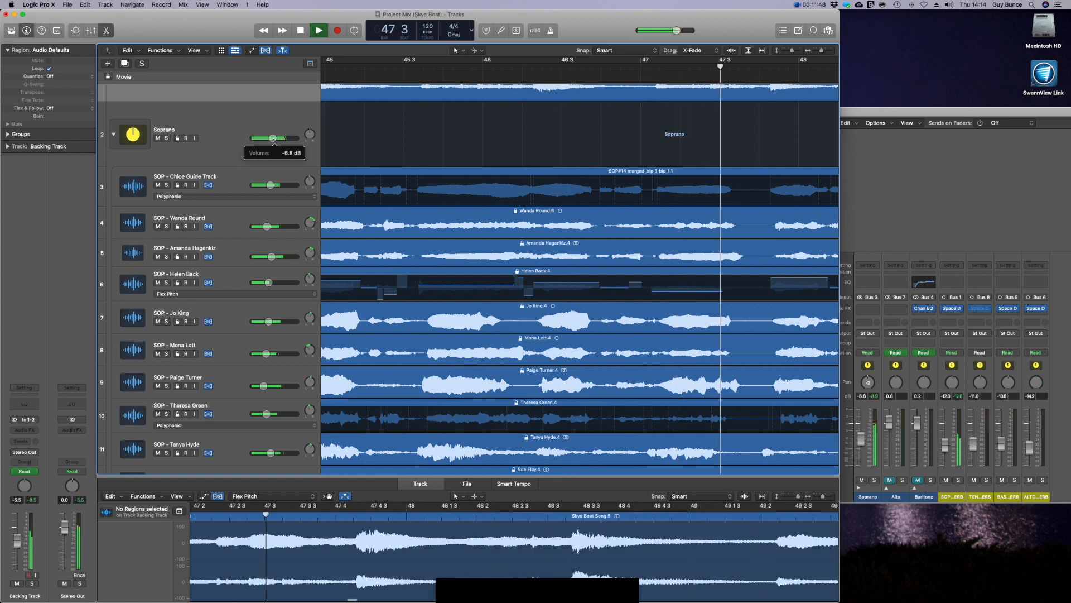
Mute the Soprano stack to hear its reverb alone and raise the soprano reverb bus to about -7.0 dB.
left_click(946, 480)
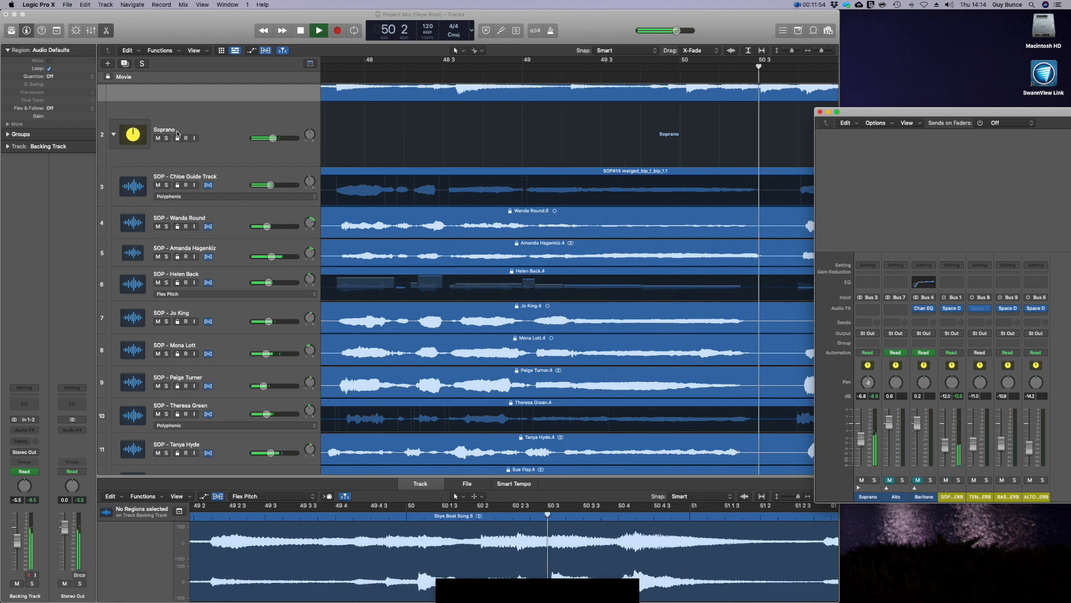
left_click(158, 138)
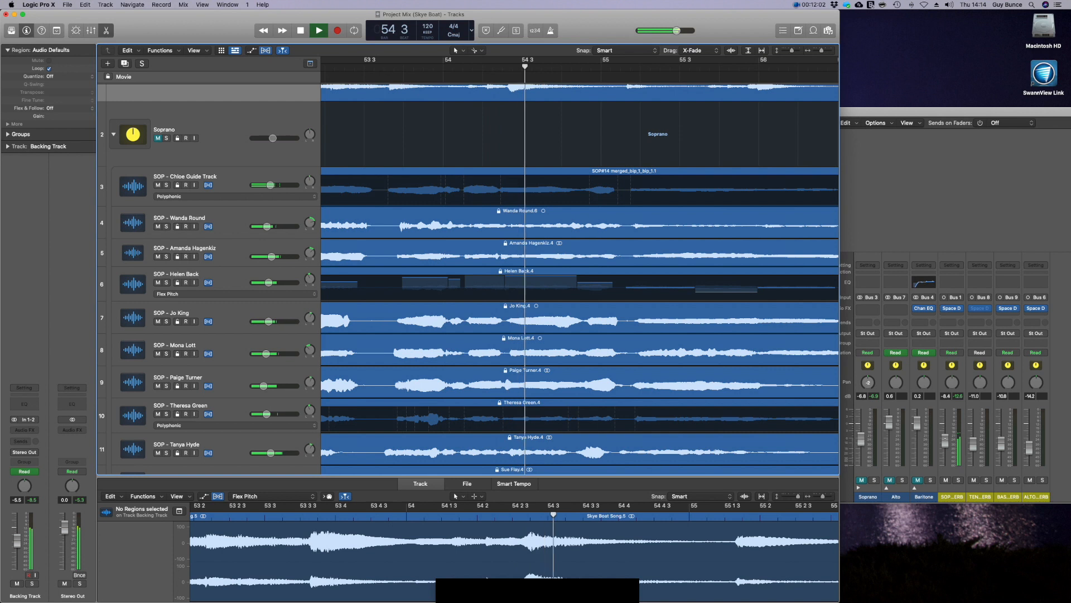
left_click_drag(946, 441, 945, 440)
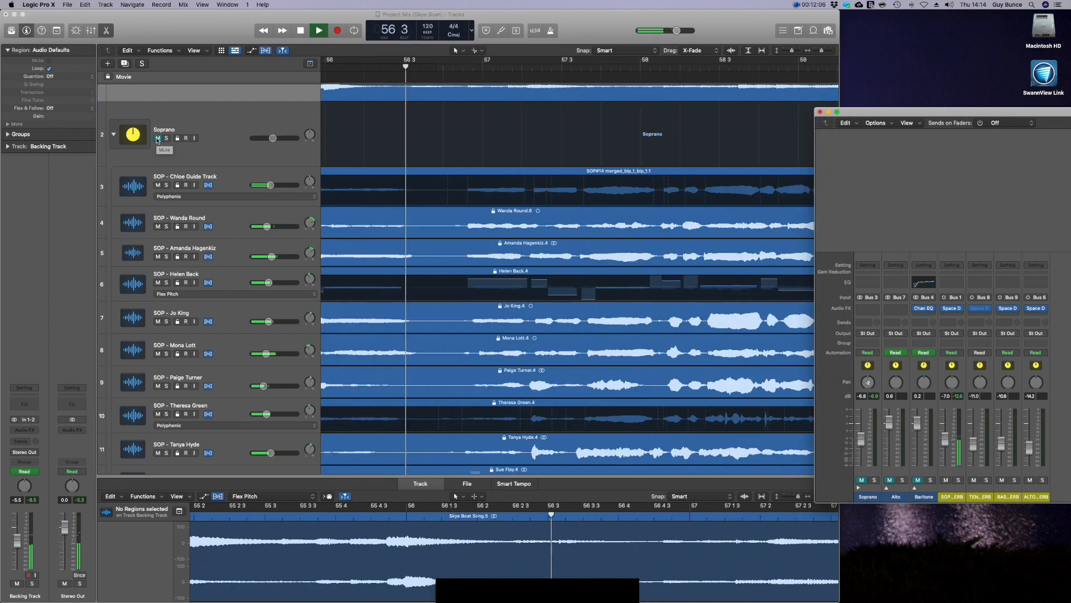
Unmute the Soprano stack, lower its volume to about -8.6 dB, and stop playback.
left_click(242, 150)
left_click_drag(272, 137, 271, 138)
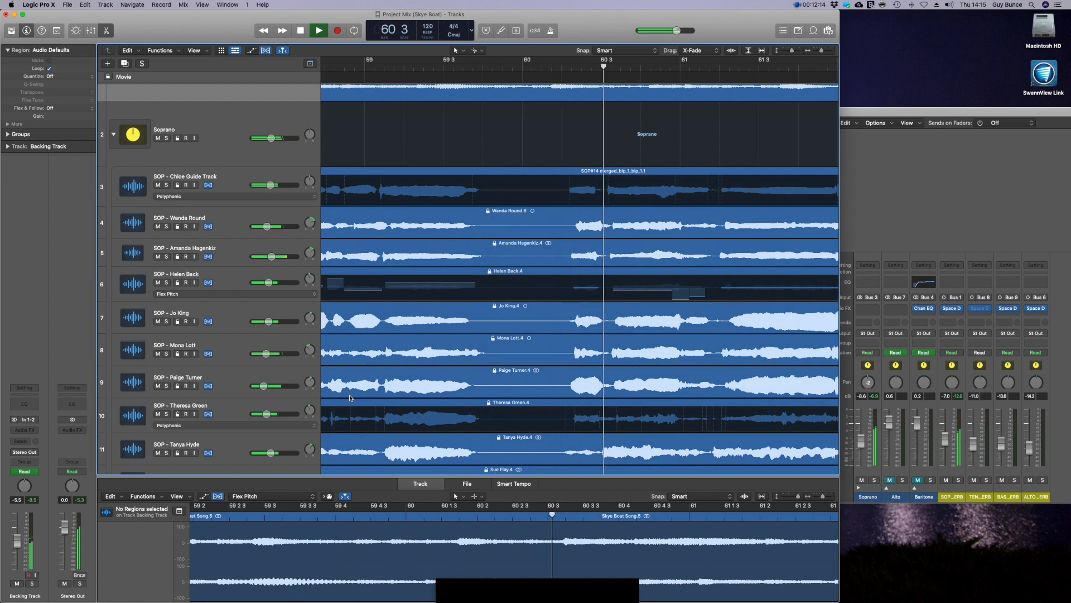
key("space")
Enlarge the soprano tracks, set a cycle from just after bar 60 to just past 61 2, and play it.
scroll(578, 315, "down", 3)
scroll(564, 296, "left", 2)
scroll(588, 298, "right", 3)
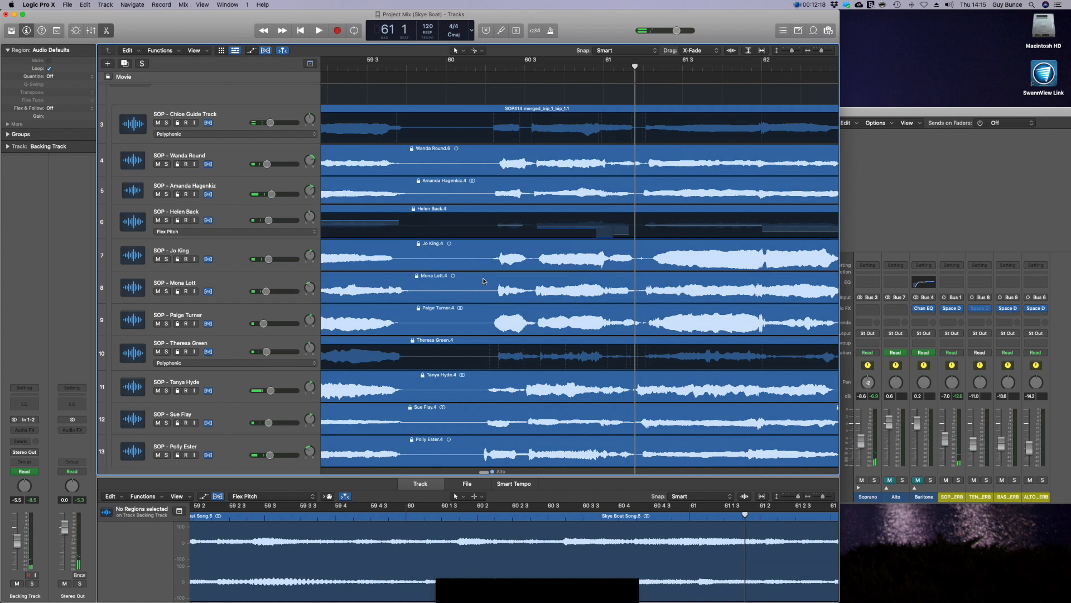
left_click_drag(789, 52, 796, 53)
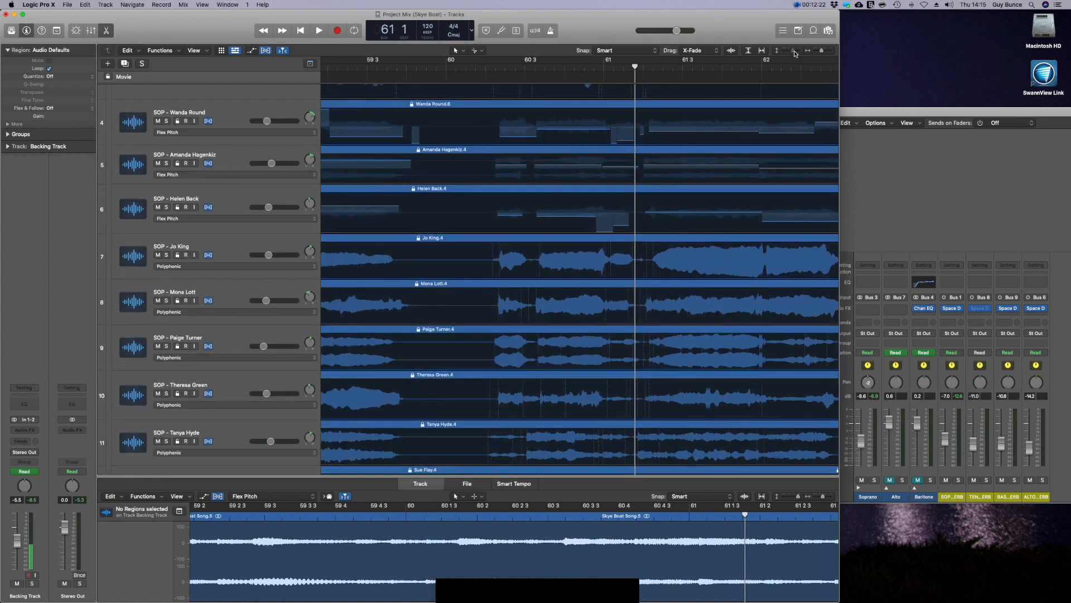
scroll(644, 219, "left", 1)
left_click_drag(493, 57, 687, 58)
key("space")
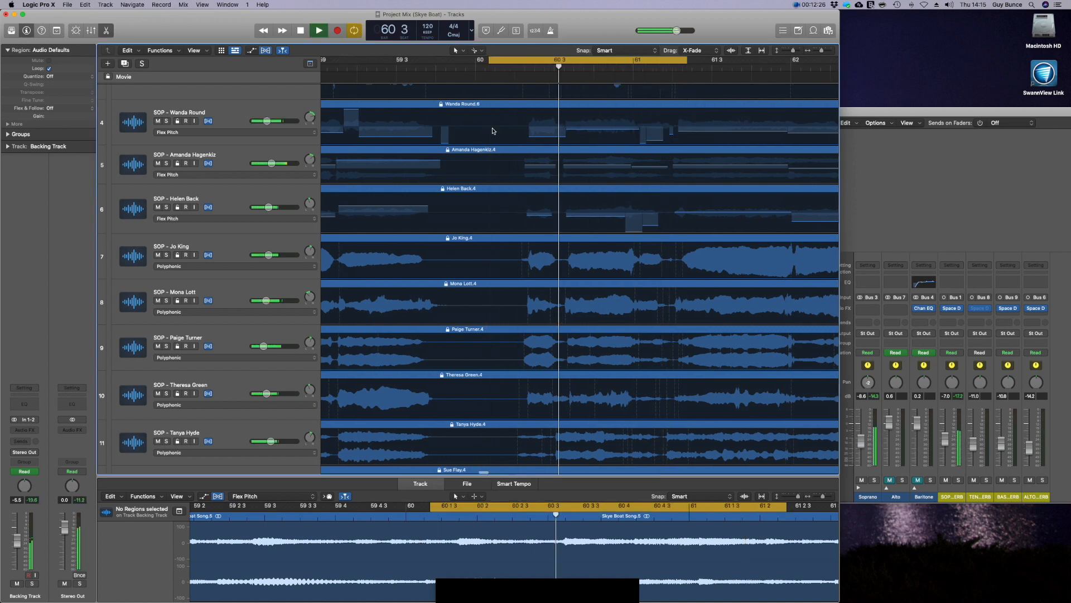
key("space")
Mute the backing track and expand the main window to full screen.
scroll(294, 116, "up", 5)
scroll(165, 155, "up", 3)
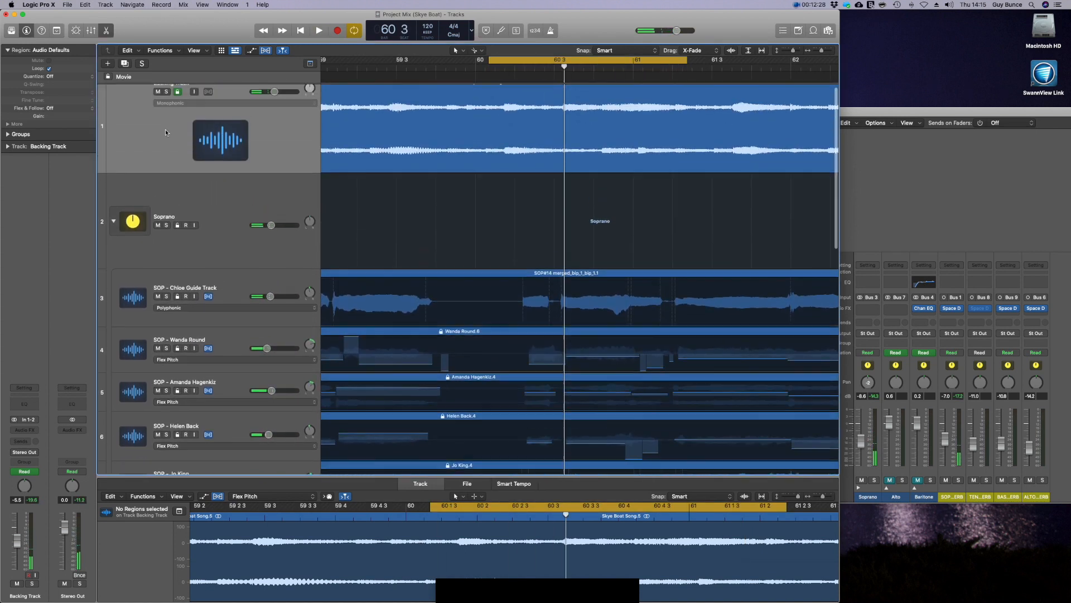
left_click(158, 98)
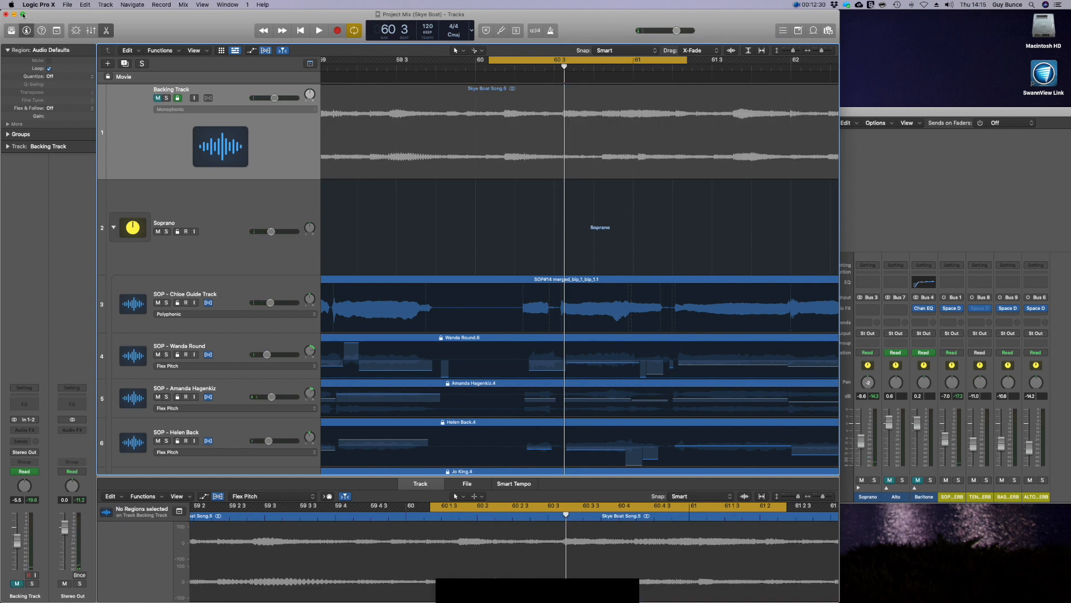
left_click(23, 14)
scroll(566, 235, "down", 2)
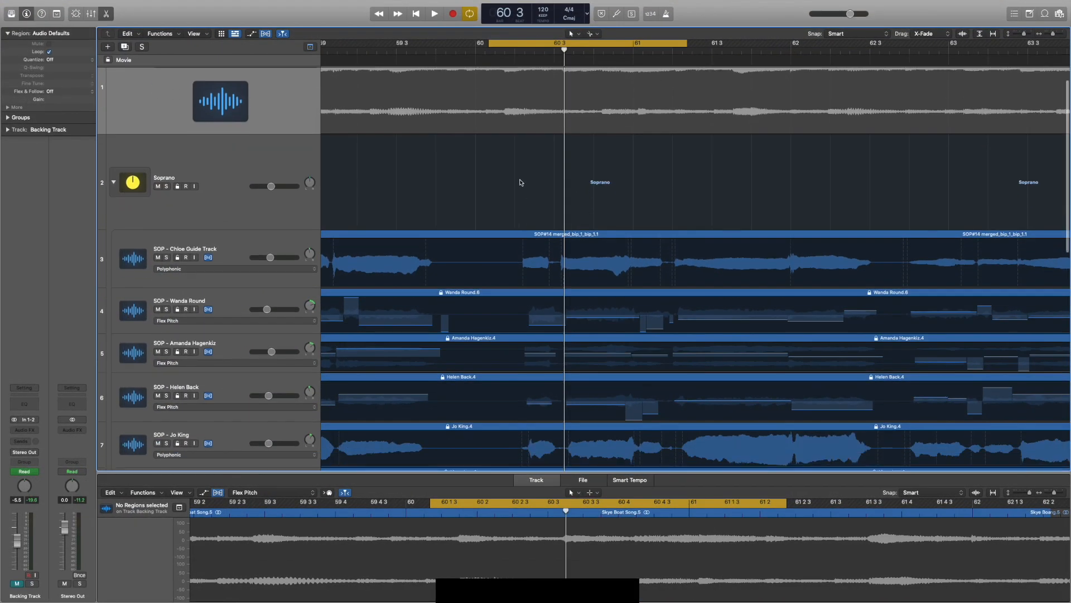
Place the playhead at about 60 2 and switch track 4 from Flex Pitch to Flex Time - Polyphonic.
left_click(525, 49)
scroll(521, 54, "left", 1)
scroll(555, 260, "down", 8)
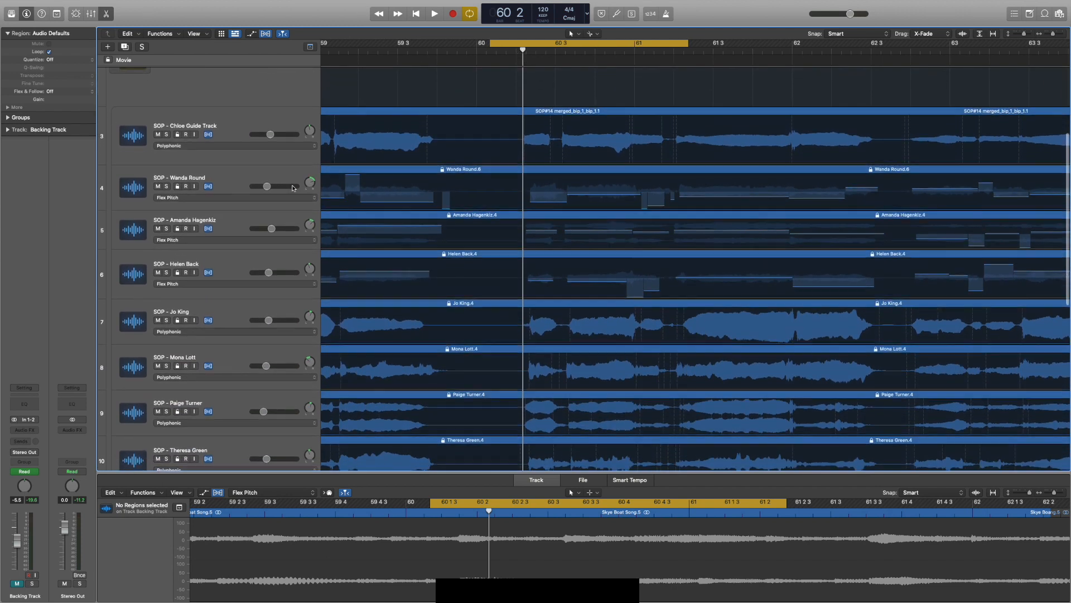
left_click(294, 197)
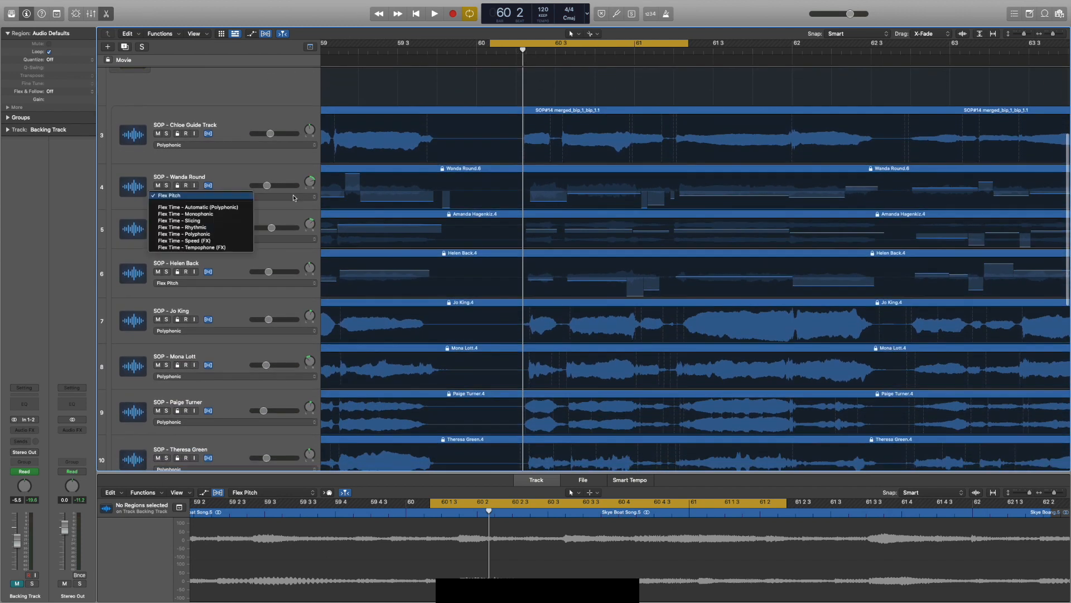
left_click(222, 234)
left_click(599, 198)
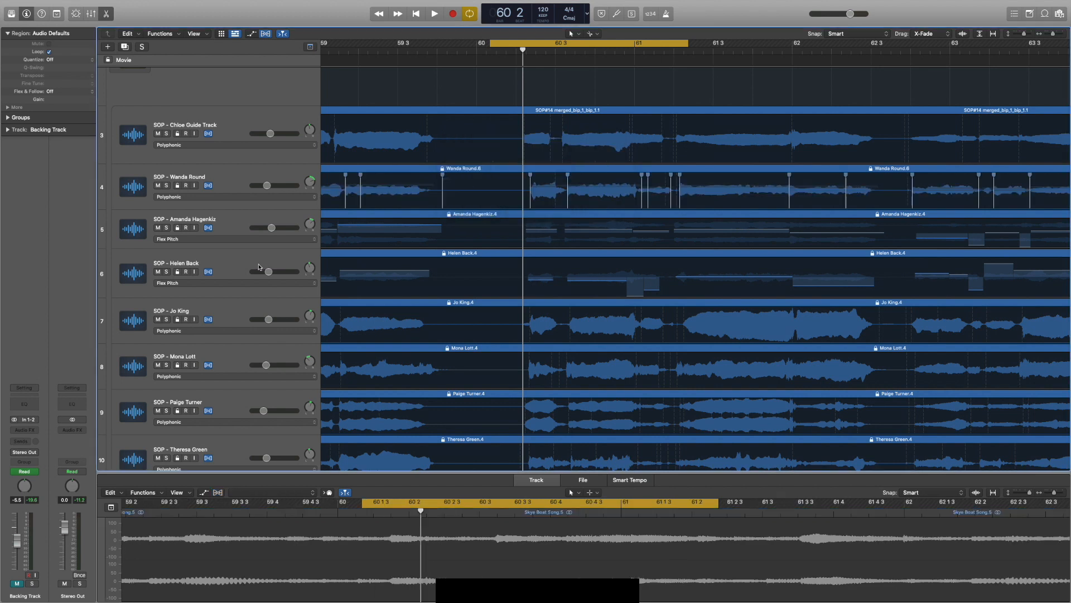
Switch tracks 5 and 6 together to Flex Time - Polyphonic, accepting the suspension of their Flex Pitch edits.
left_click(257, 244)
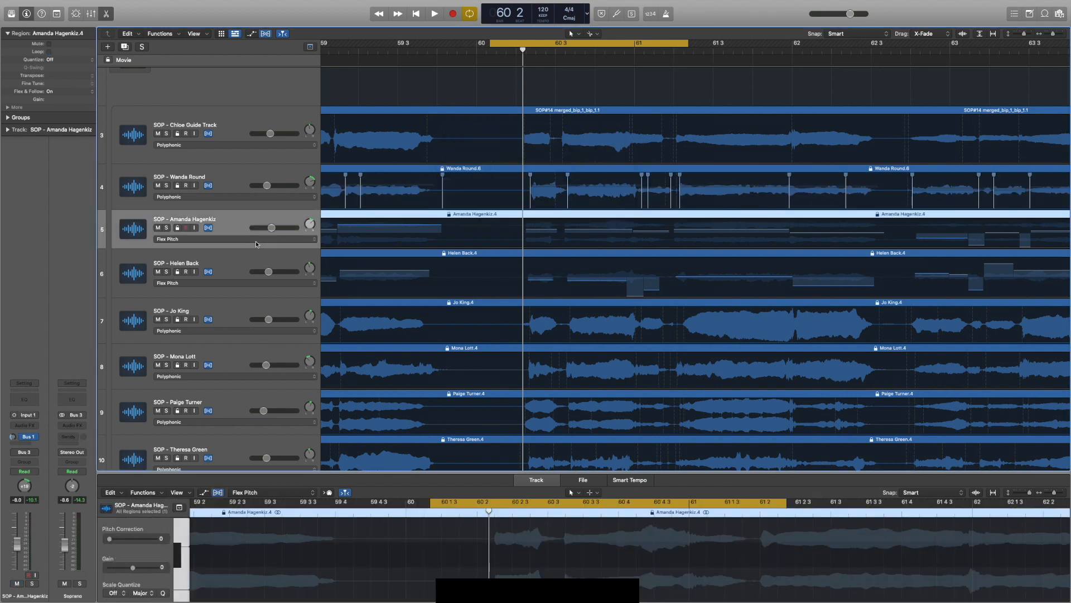
left_click(257, 262, "shift")
left_click(223, 283)
left_click(214, 325)
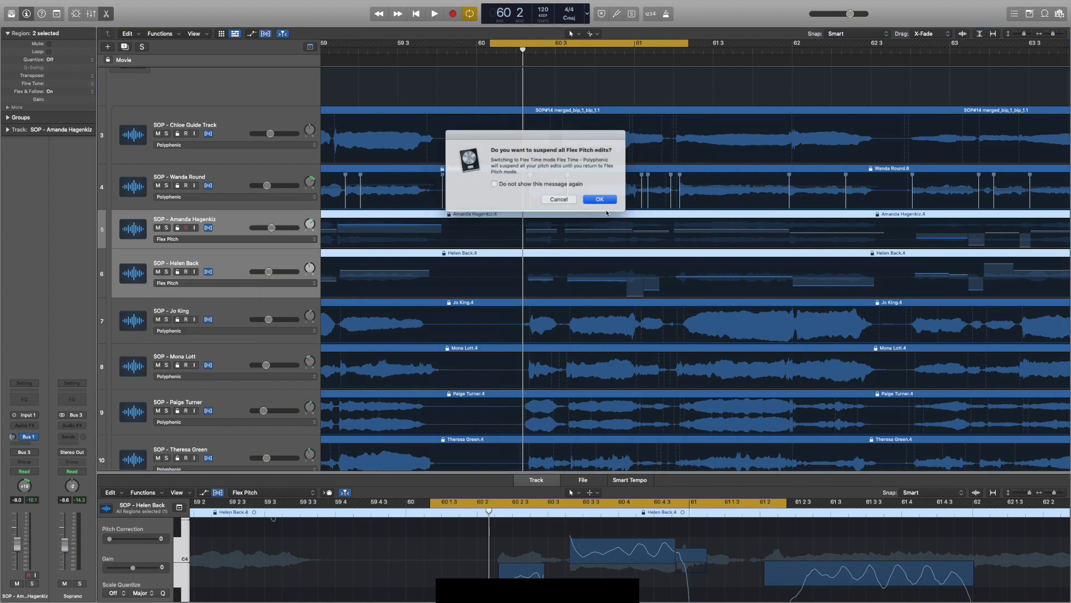
left_click(608, 202)
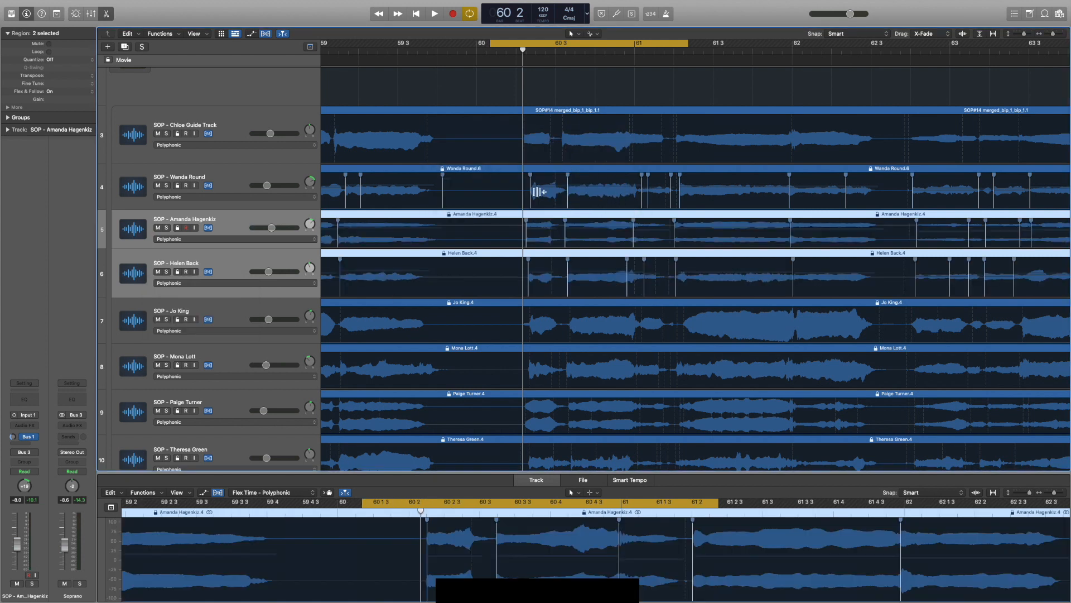
Align the starts of the notes at about 60 2 and 60 3 on tracks 4 and 5 with the guide track using Flex Time.
mouse_move(530, 180)
left_mouse_down()
mouse_move(559, 174)
mouse_move(558, 184)
left_mouse_up()
left_click(525, 222)
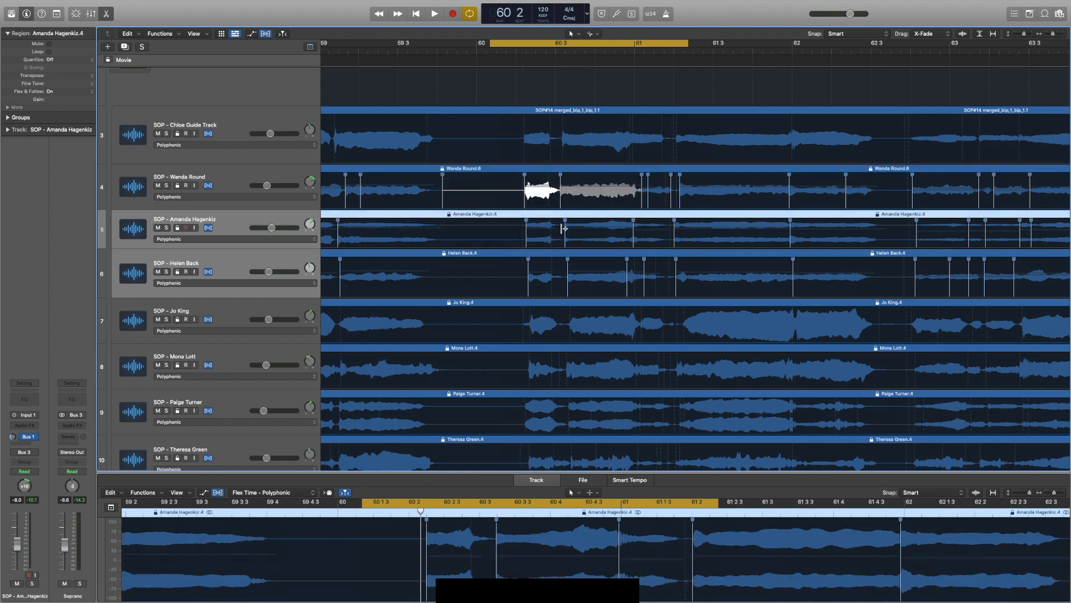
left_click_drag(565, 225, 560, 225)
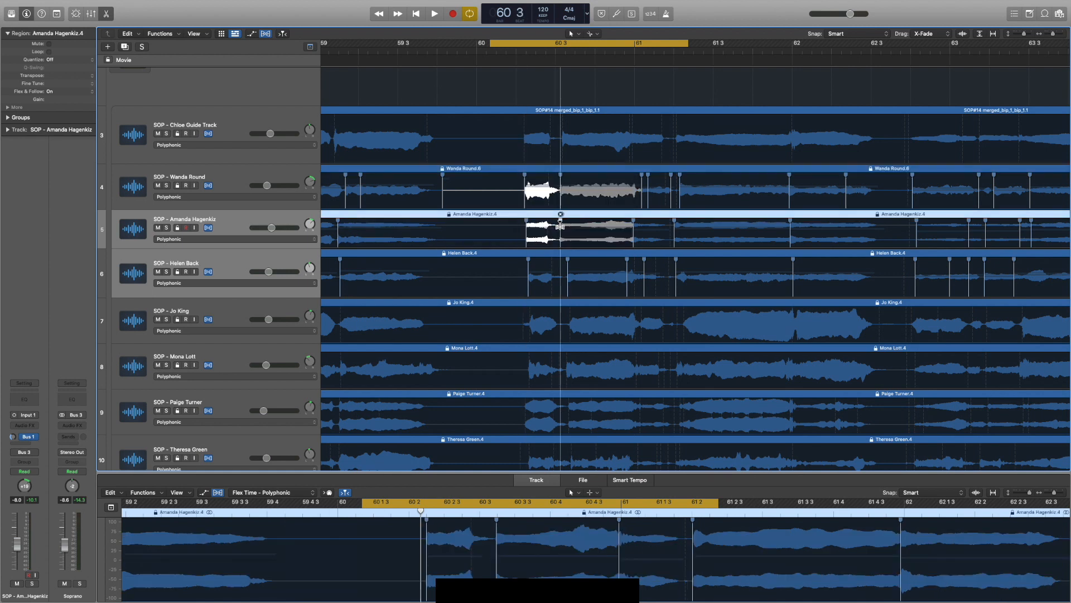
Align the two notes at about 60 2 and 60 3 on track 6 with the guide track.
left_click(566, 285)
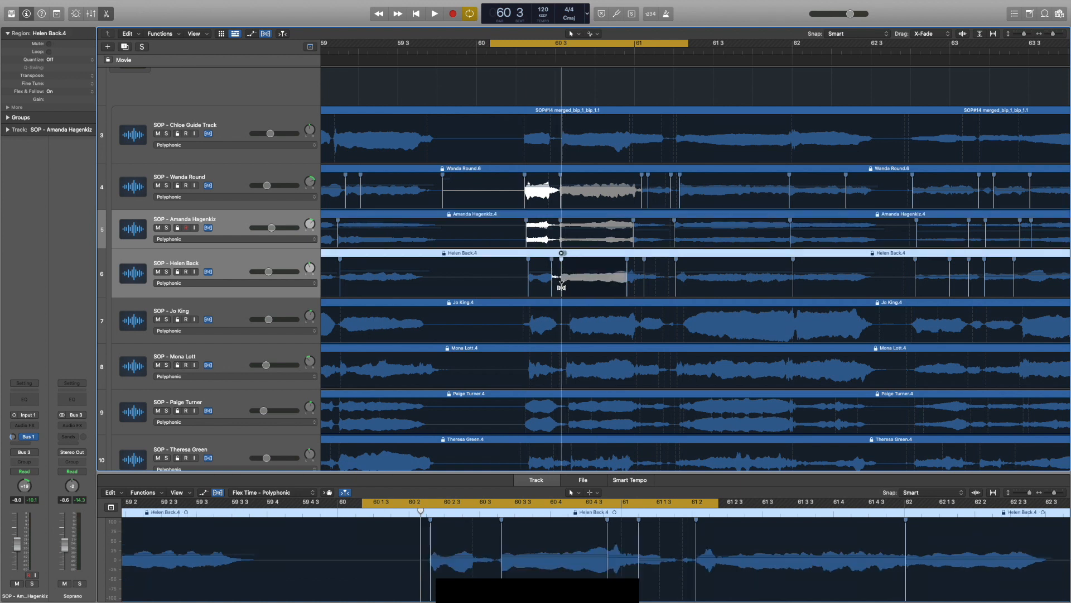
left_click_drag(562, 286, 561, 286)
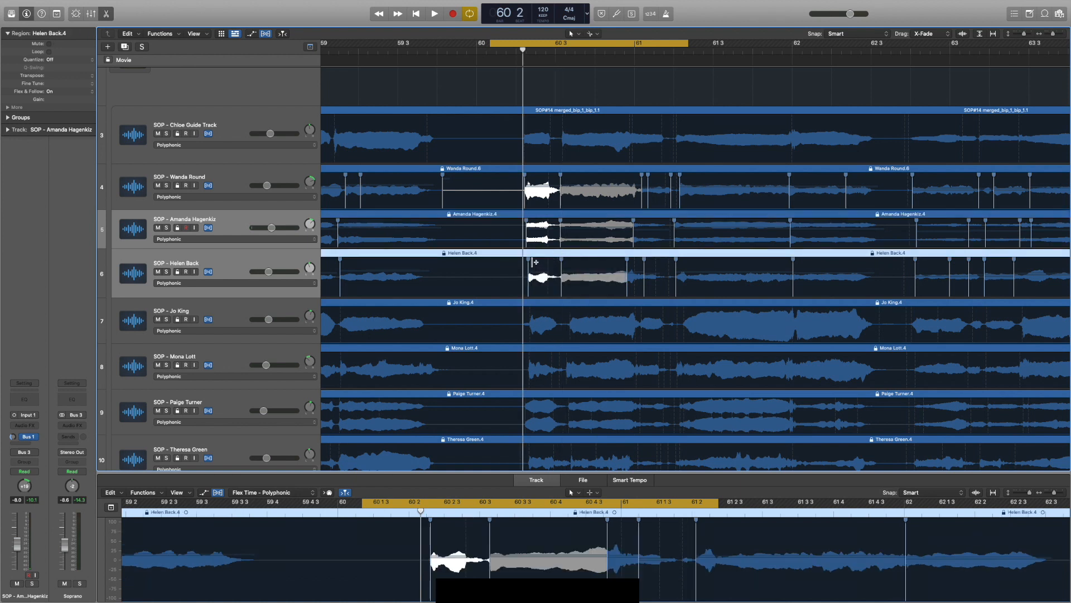
left_click_drag(527, 263, 525, 263)
Align the note starts at about 60 2 on tracks 11, 12 and 13, and play the passage.
scroll(549, 224, "down", 3)
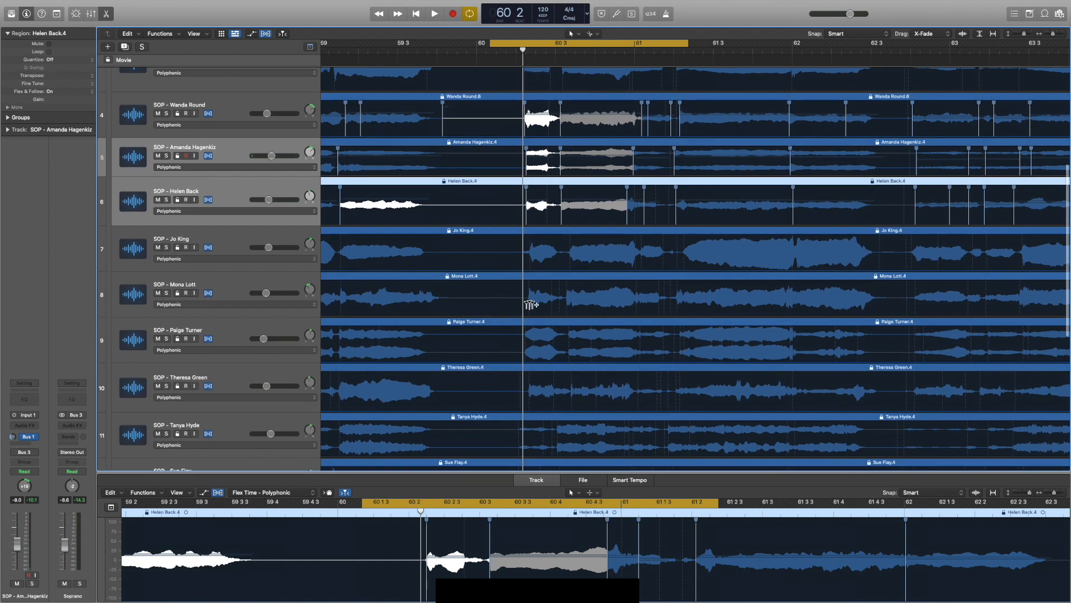
scroll(530, 304, "down", 5)
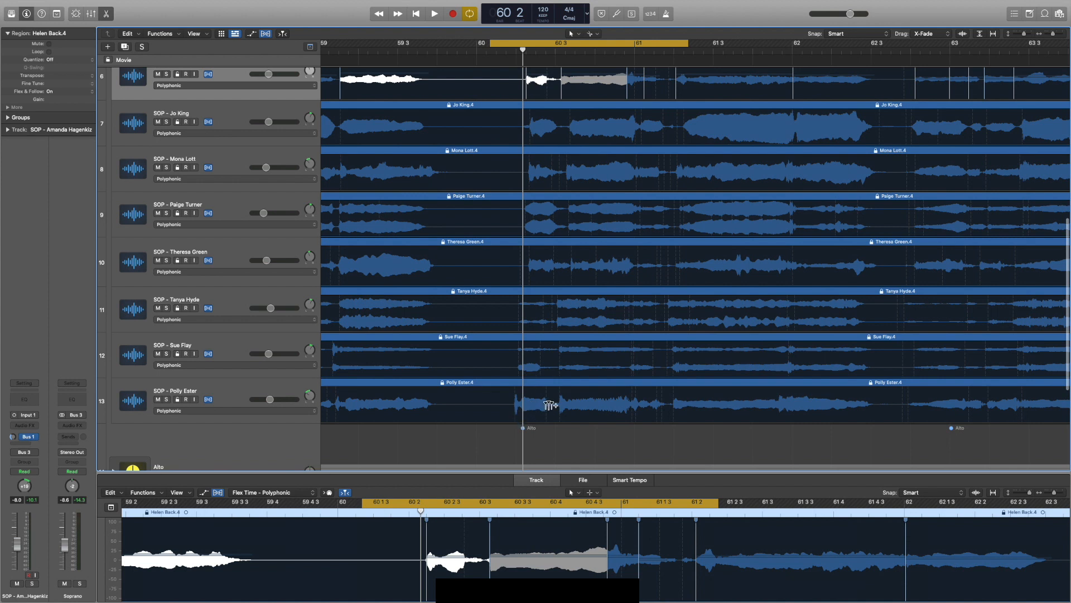
scroll(568, 341, "up", 1)
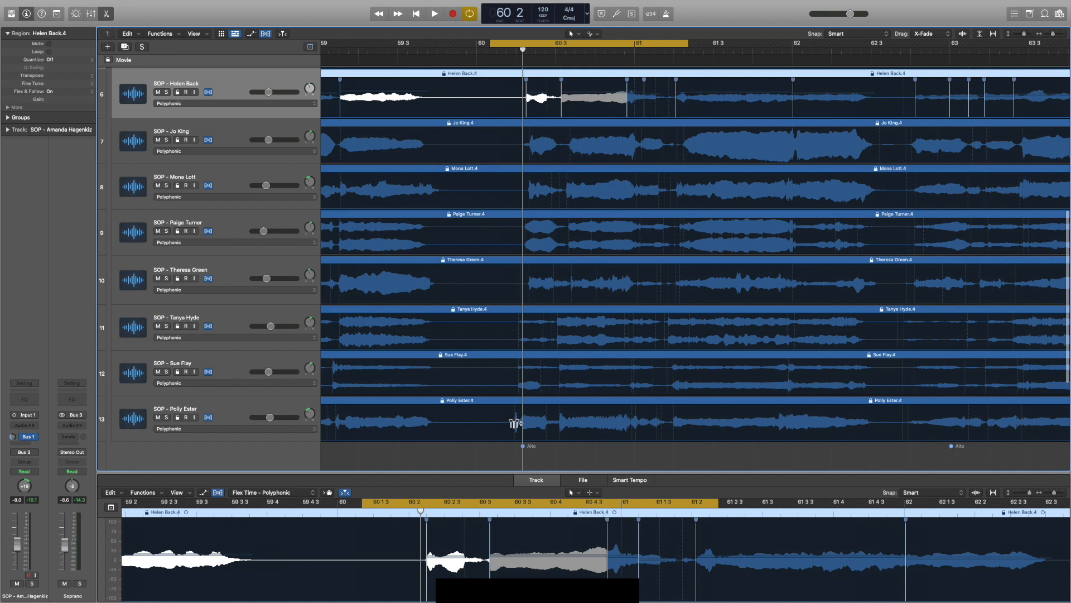
left_click_drag(514, 423, 519, 422)
left_click_drag(519, 383, 523, 384)
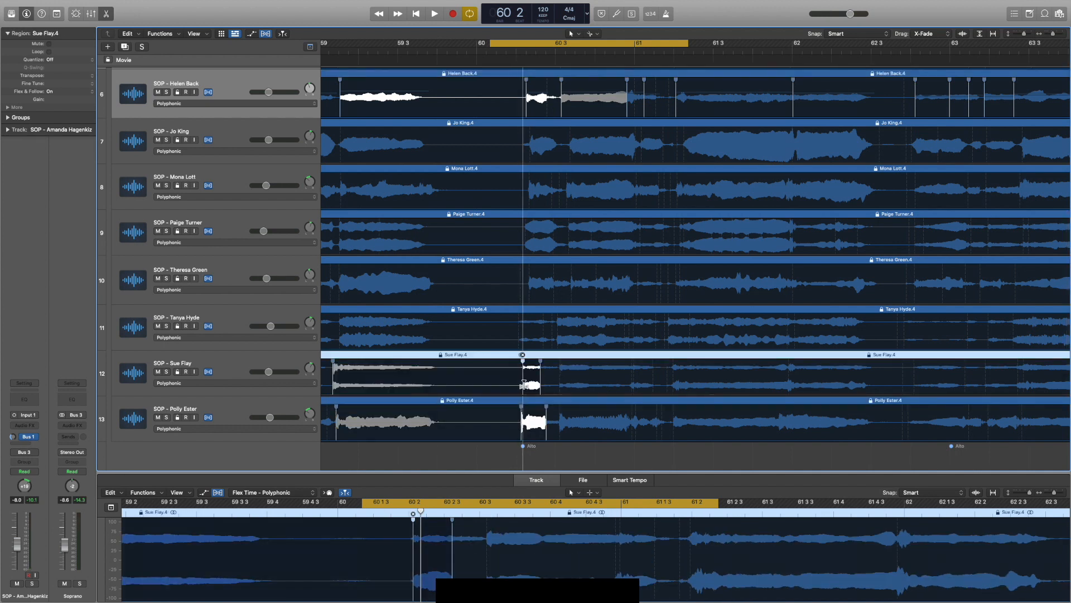
left_click(525, 343)
key("space")
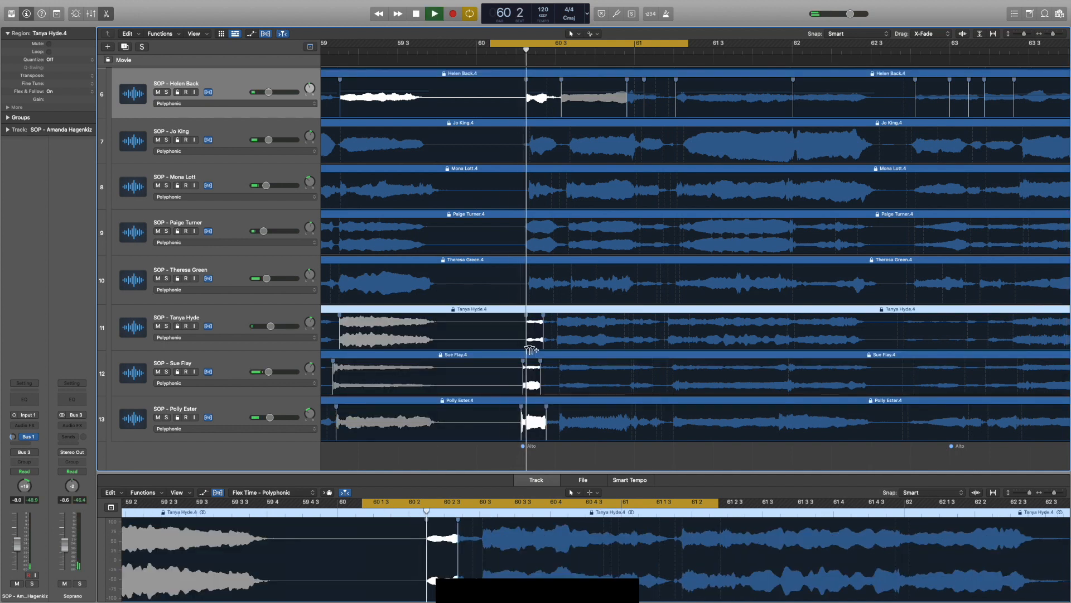
key("space")
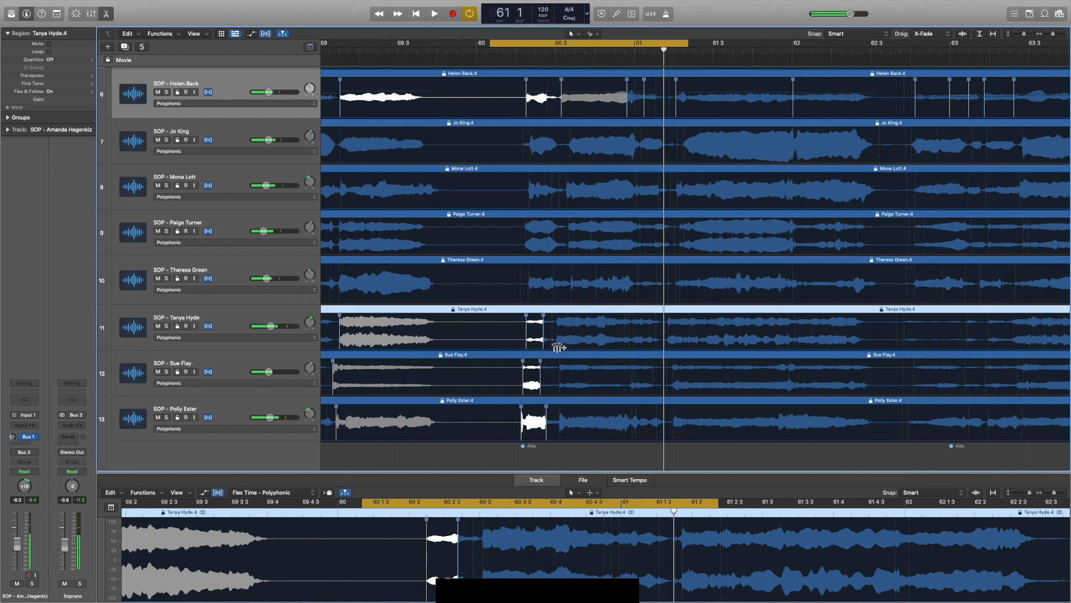
Move the note starts on tracks 11, 12 and 13 slightly later to about 60 3, and play the passage.
left_click_drag(558, 337, 562, 337)
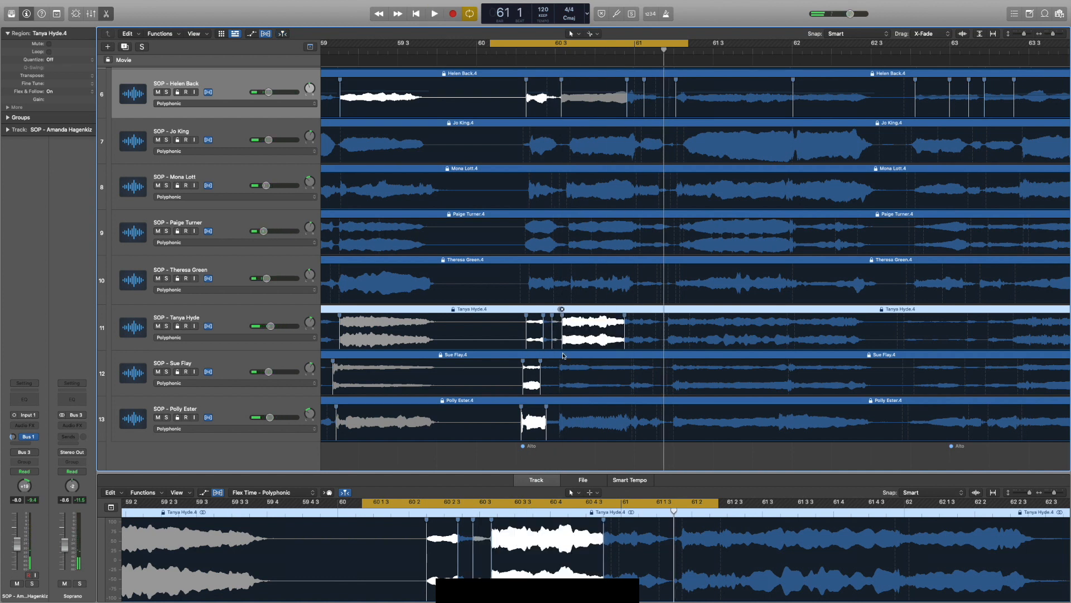
left_click_drag(558, 380, 562, 380)
left_click_drag(560, 423, 564, 422)
key("space")
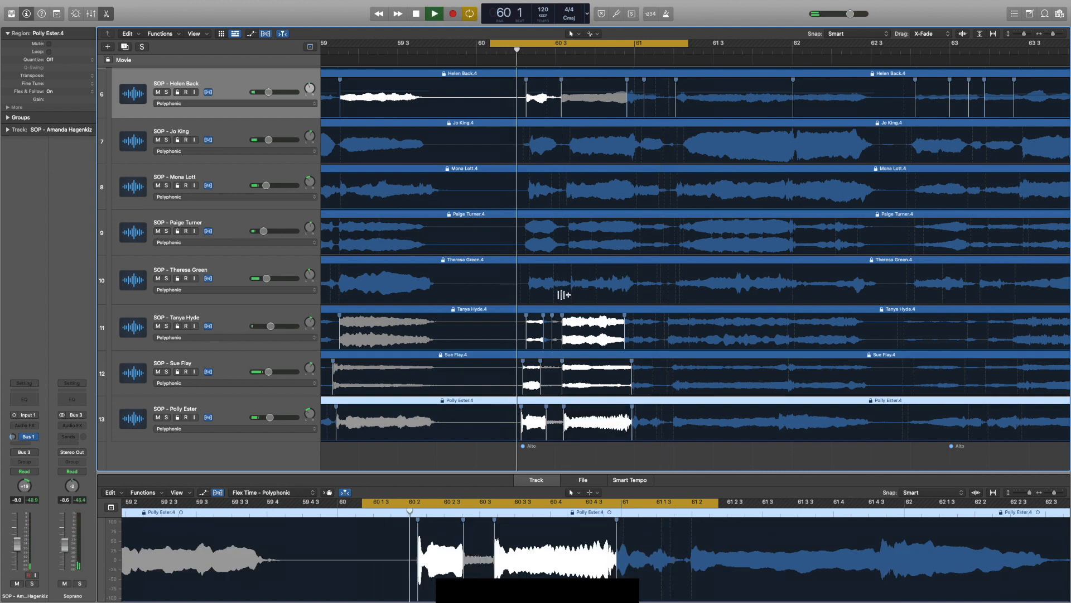
key("space")
Pull the second note on tracks 10 and 9 slightly earlier to about 60 3, and play the passage.
left_click_drag(554, 291, 568, 292)
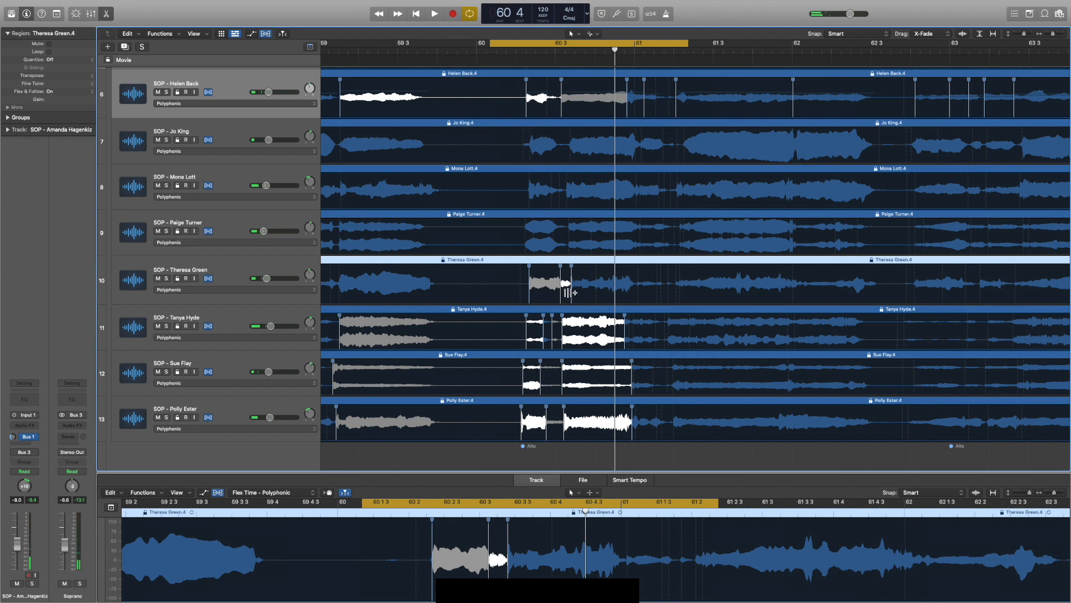
left_click_drag(571, 293, 564, 294)
left_click_drag(570, 243, 565, 243)
key("space")
key("space")
Turn off the cycle and play the sopranos with the backing track unmuted from about 59 3.
left_click(562, 44)
left_click(416, 50)
scroll(156, 84, "up", 10)
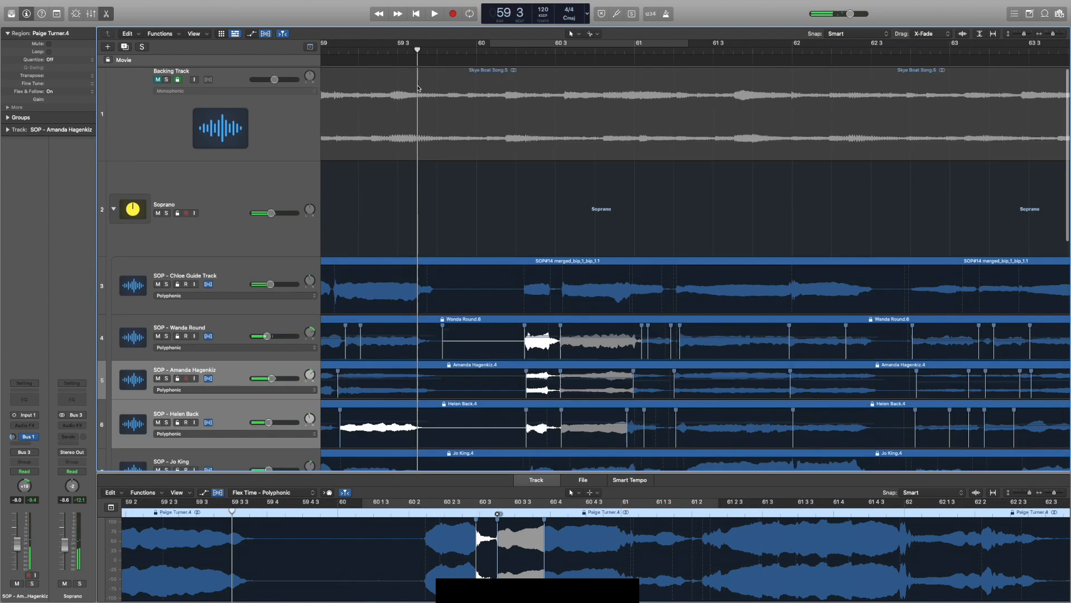
left_click(157, 82)
key("space")
scroll(522, 233, "down", 3)
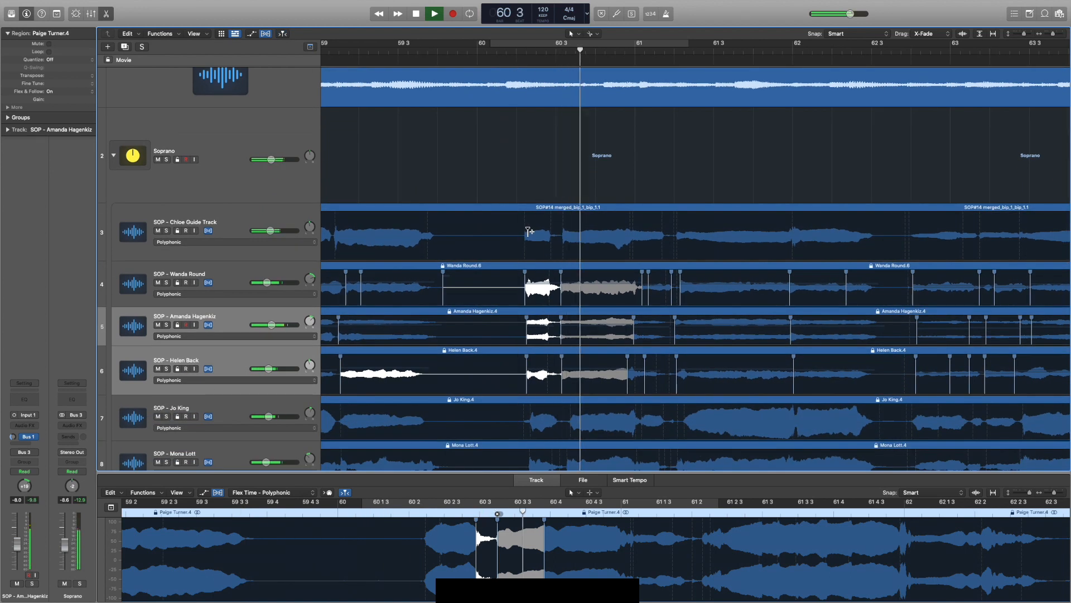
scroll(527, 230, "down", 5)
scroll(534, 229, "right", 10)
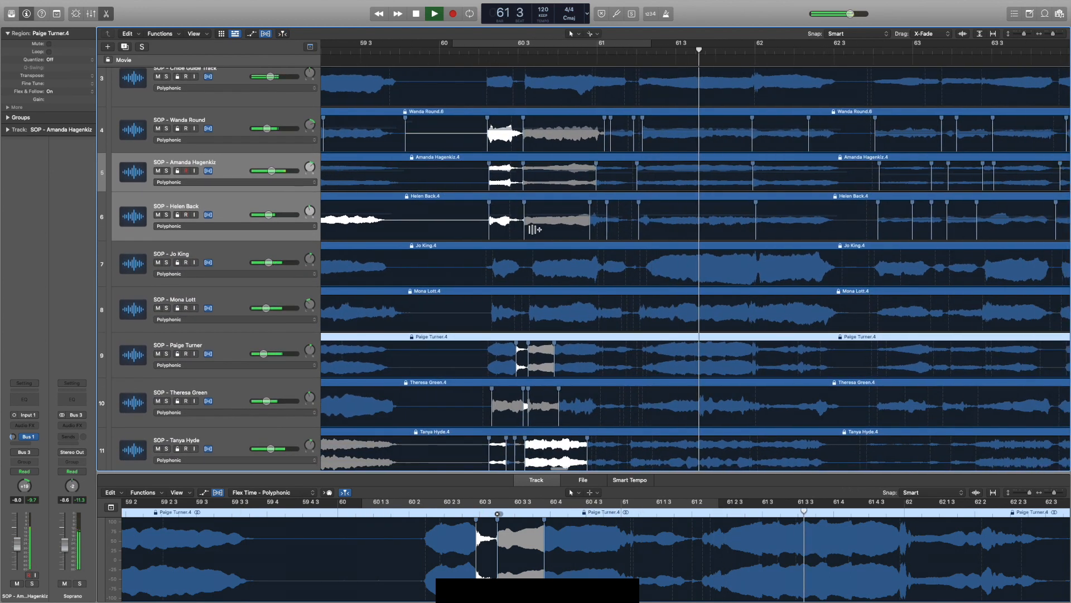
scroll(540, 228, "right", 4)
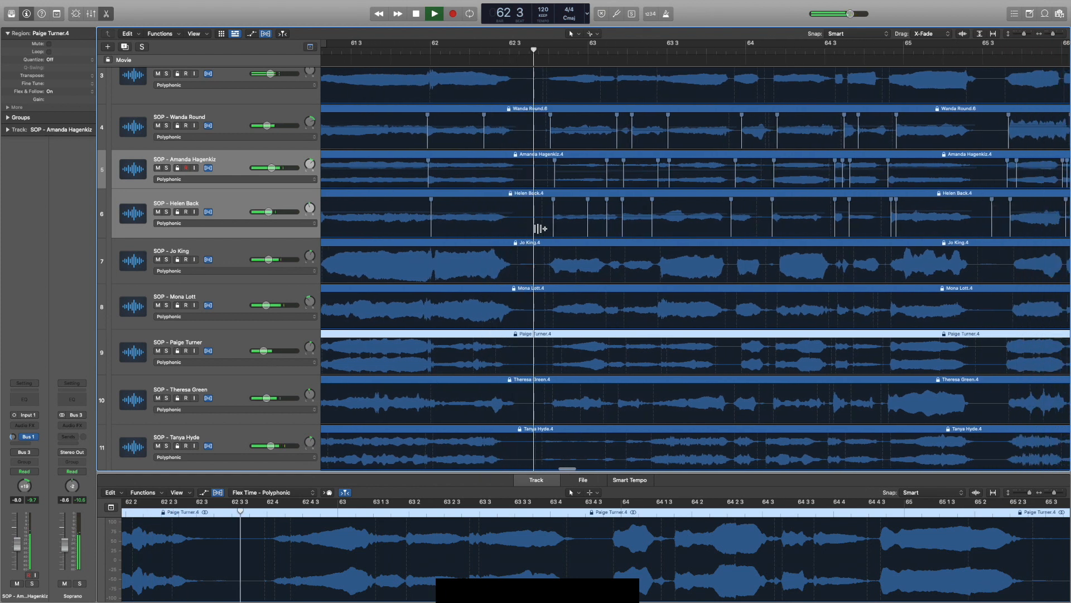
scroll(539, 228, "right", 10)
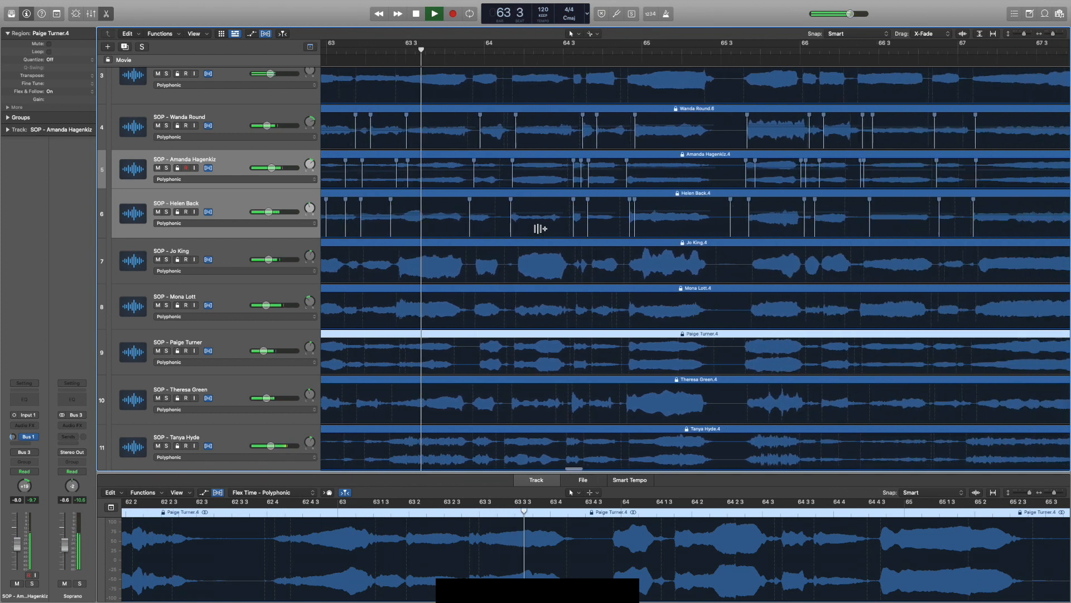
Raise the Soprano stack's volume to -4.9 dB while the song plays.
scroll(468, 211, "up", 5)
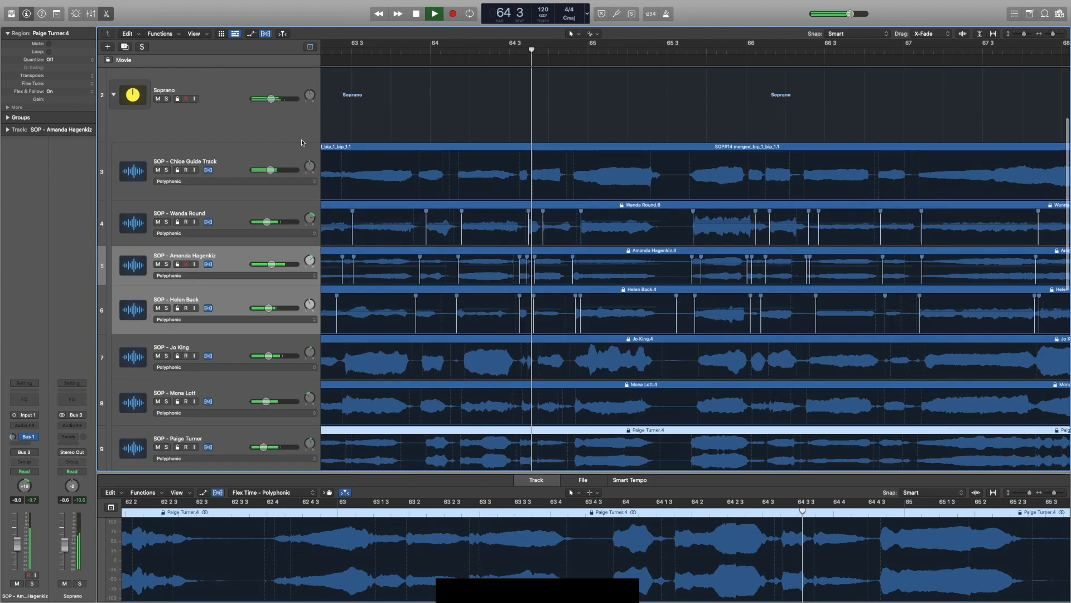
left_click_drag(276, 217, 277, 215)
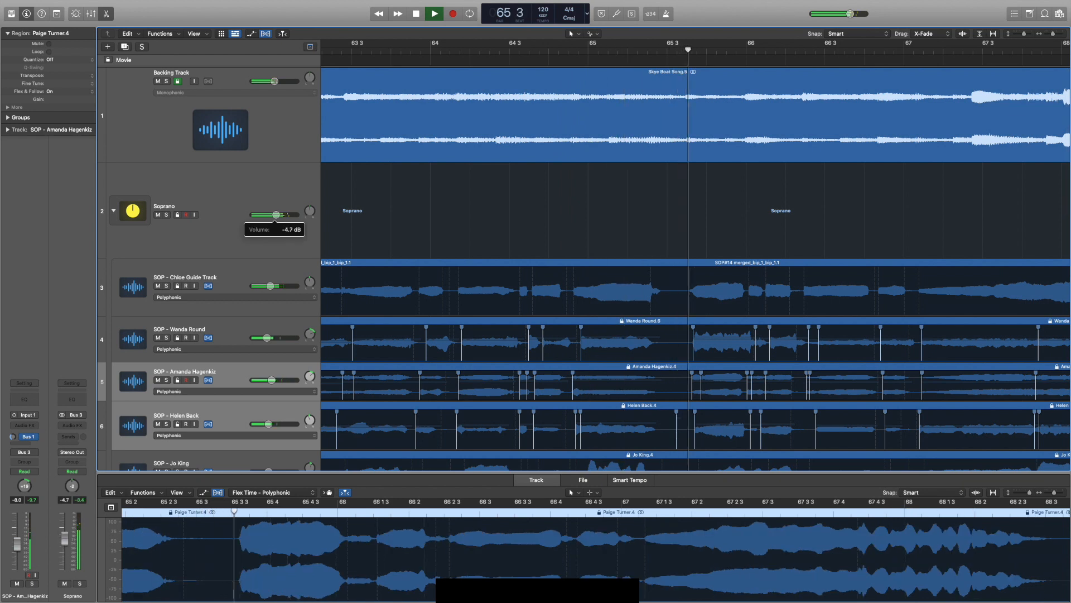
scroll(531, 225, "down", 5)
scroll(532, 225, "down", 3)
scroll(532, 225, "right", 12)
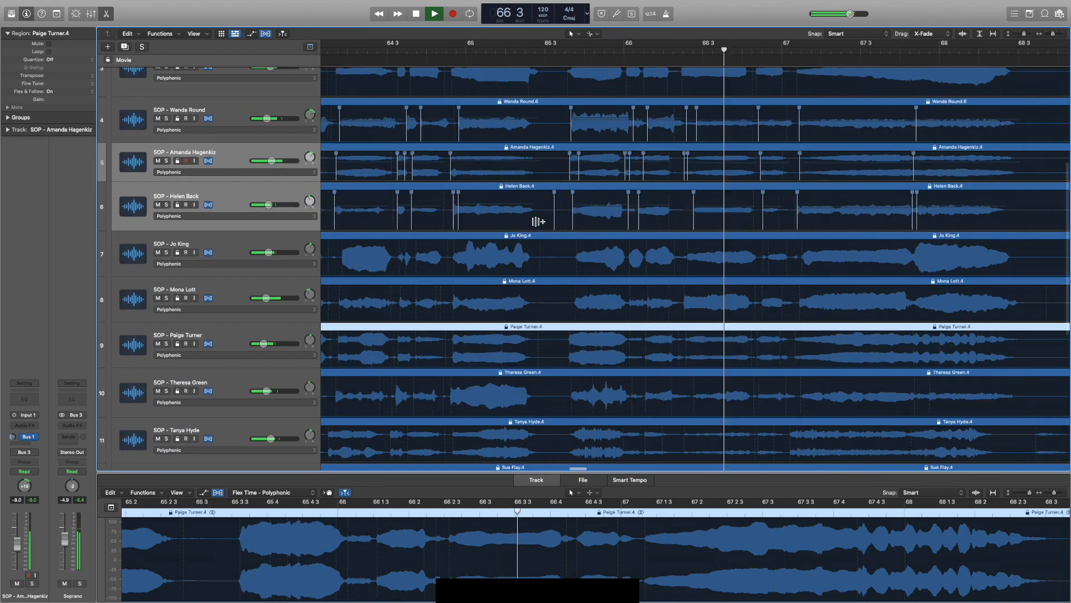
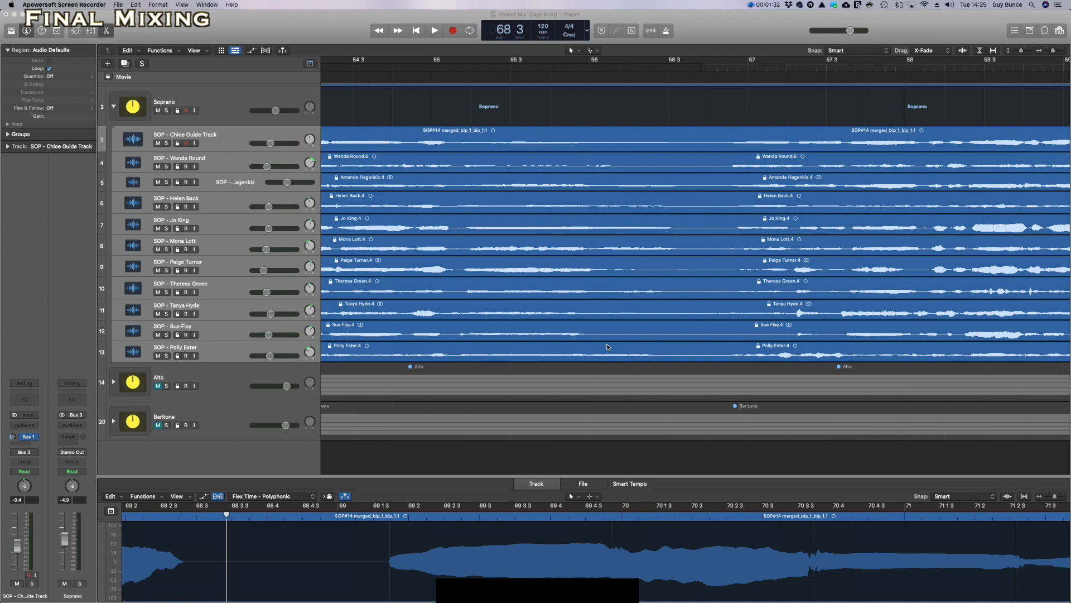
Select the Soprano stack track in place of the individual singers' tracks.
scroll(607, 344, "left", 1)
scroll(594, 279, "right", 3)
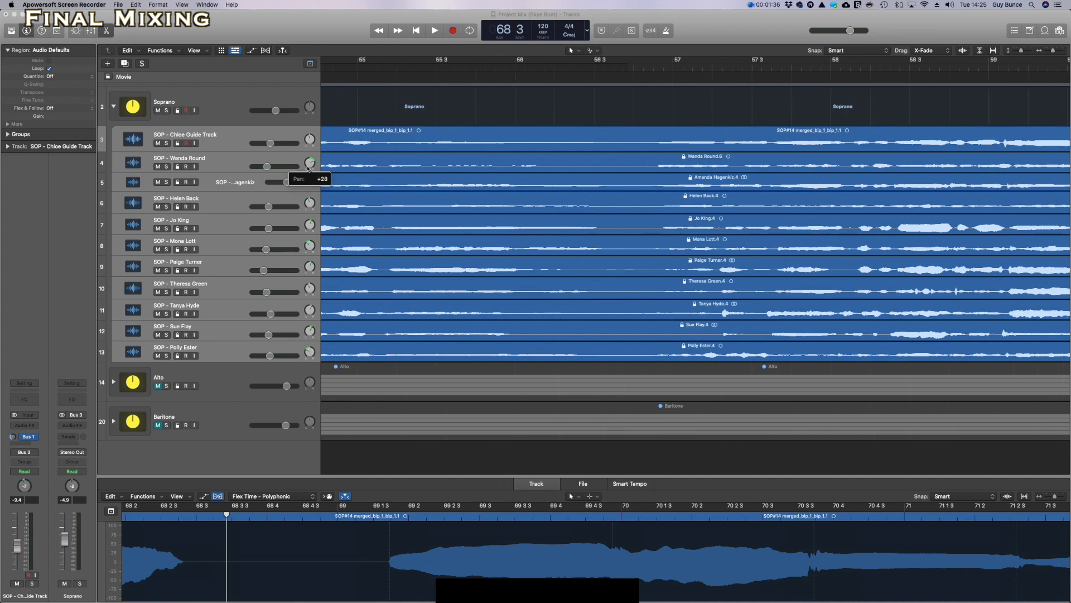
left_click(308, 167)
left_click(288, 121)
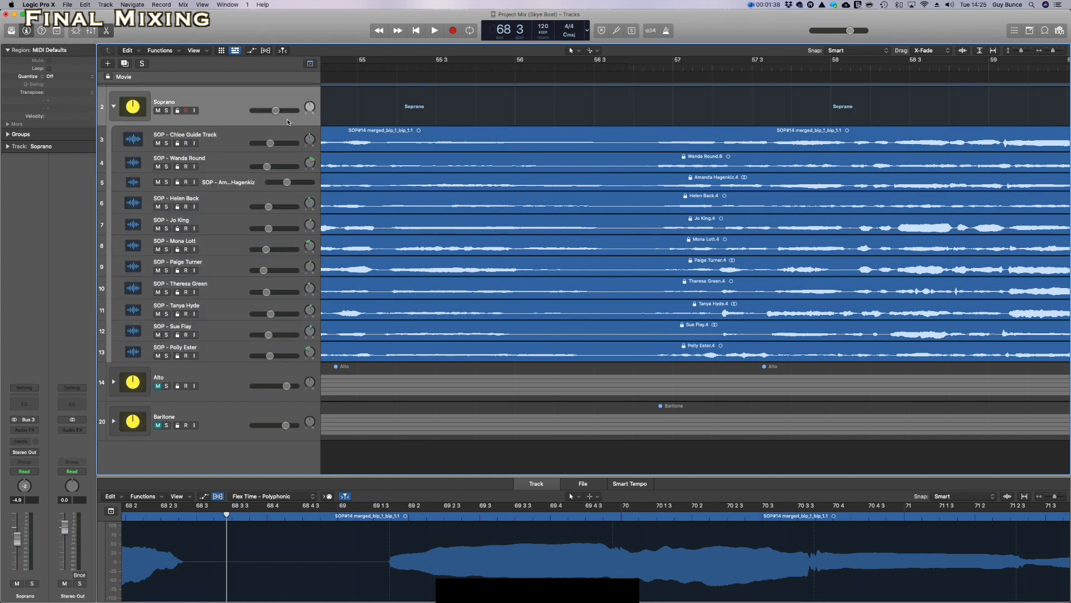
Look over the soprano regions between about bars 52 and 63, and return to the crossfade near bar 20 in the backing track.
scroll(446, 281, "right", 10)
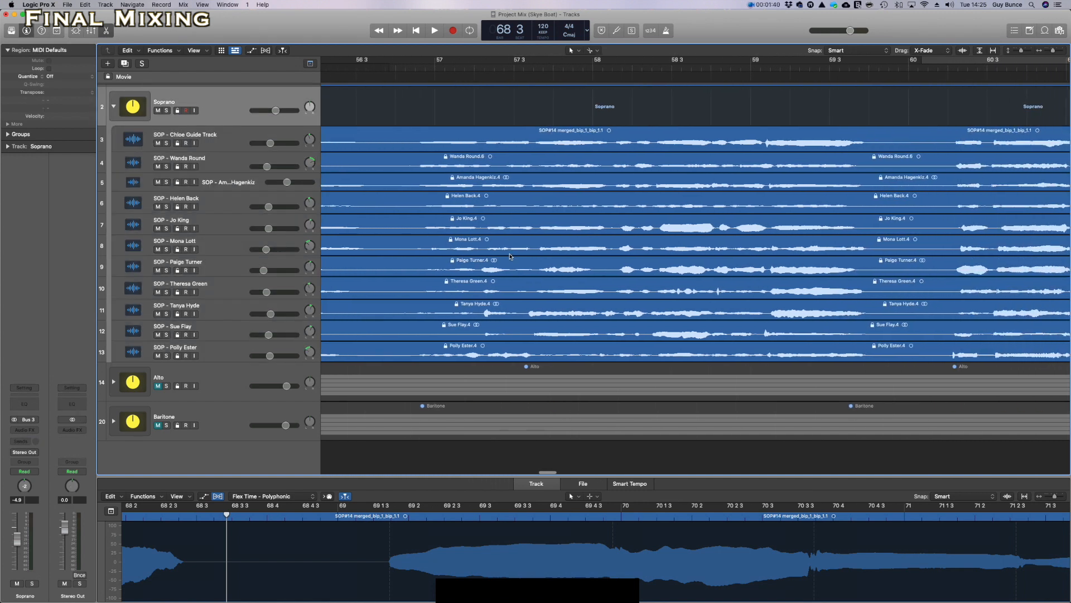
scroll(507, 252, "right", 10)
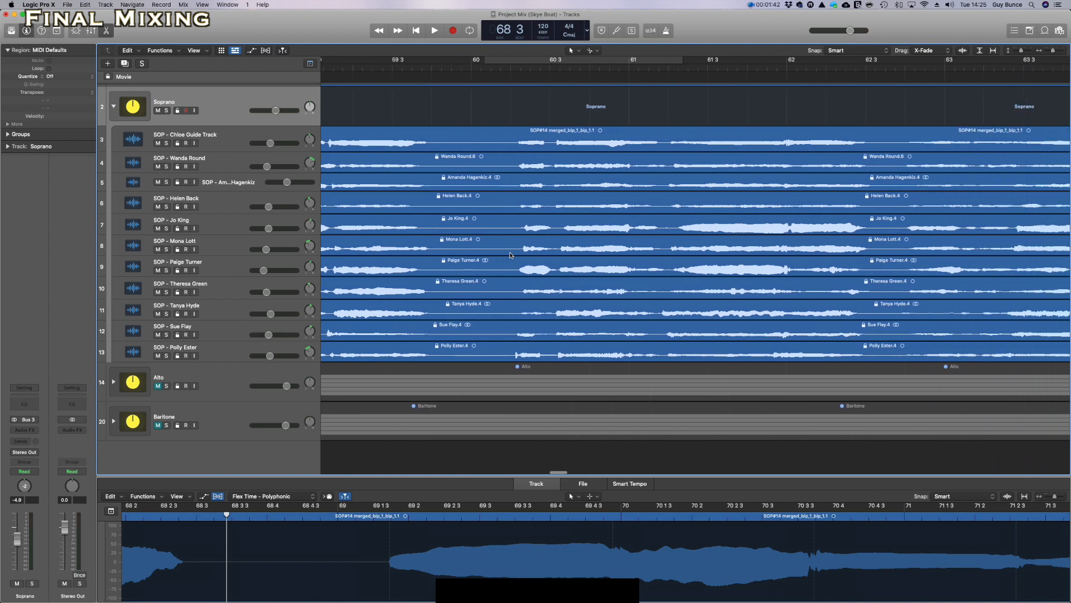
scroll(508, 252, "up", 1)
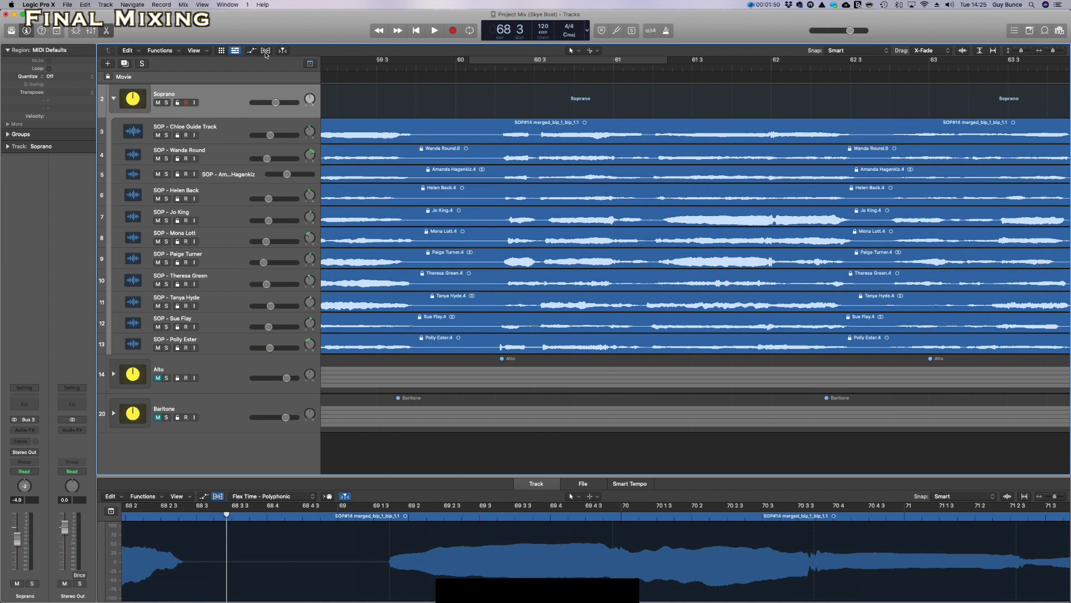
left_click(263, 4)
left_click(239, 37)
scroll(444, 333, "left", 5)
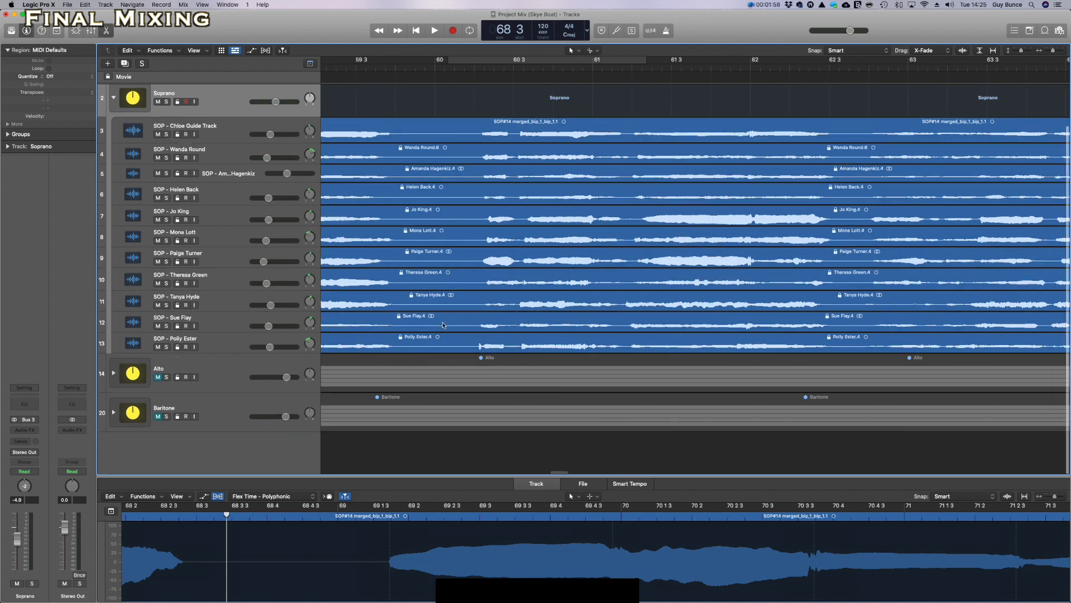
scroll(441, 323, "left", 15)
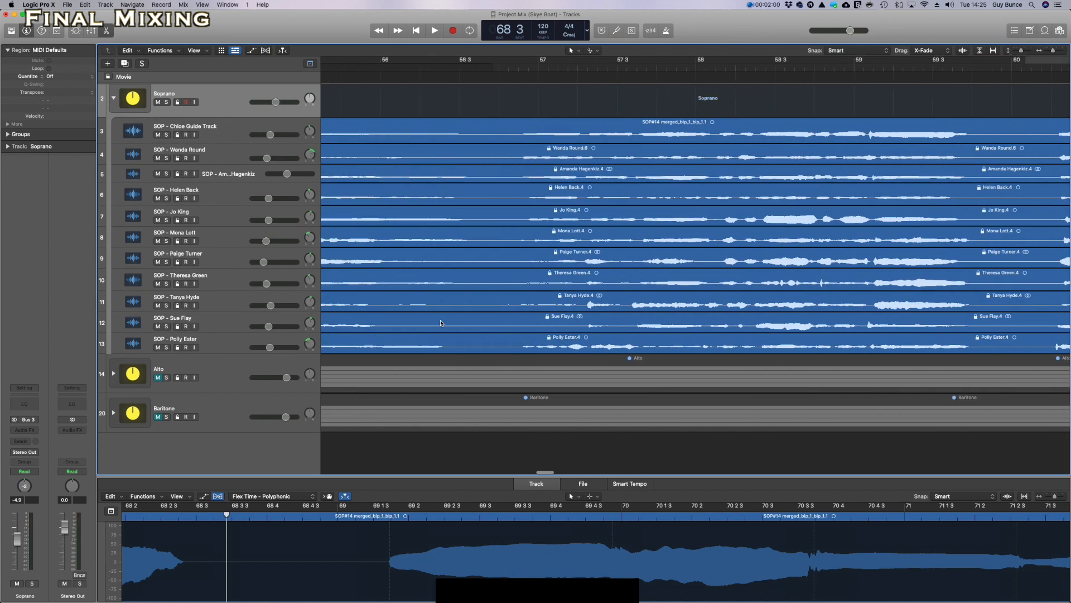
scroll(439, 322, "left", 10)
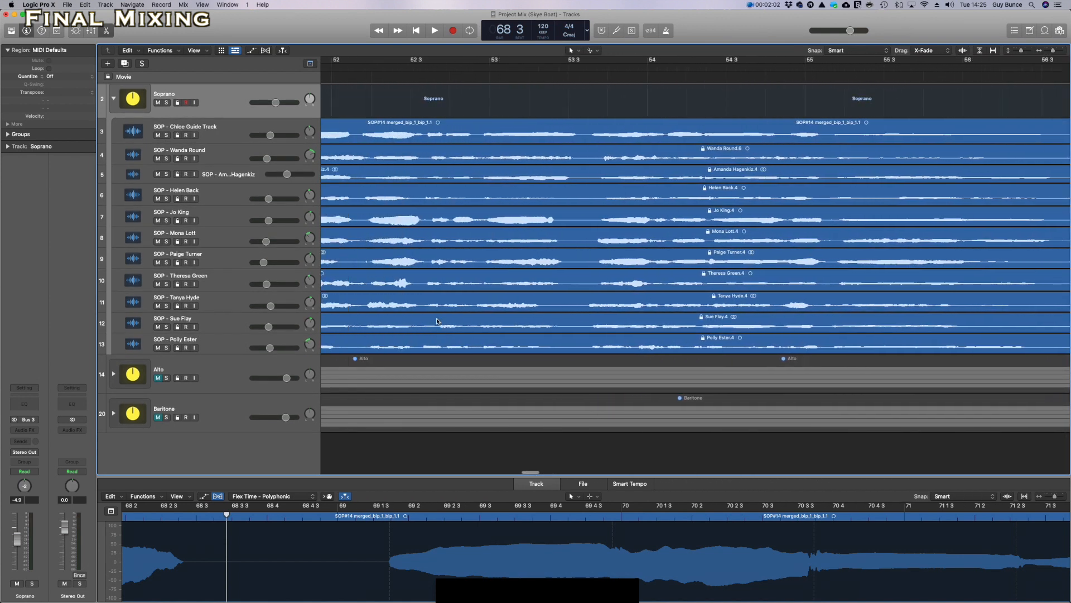
scroll(438, 313, "right", 9)
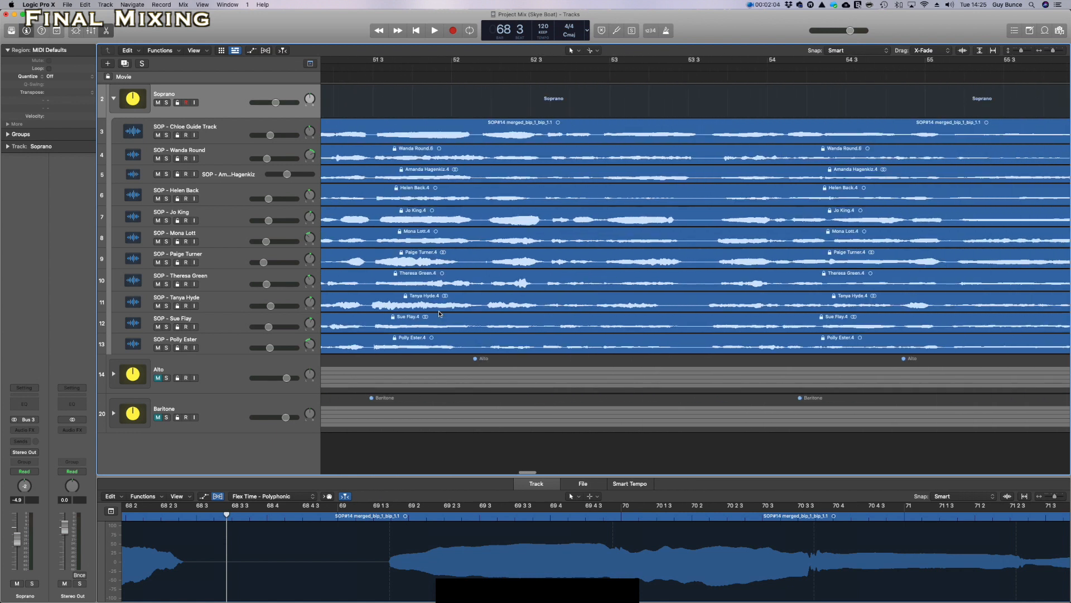
scroll(444, 307, "right", 2)
scroll(445, 301, "left", 20)
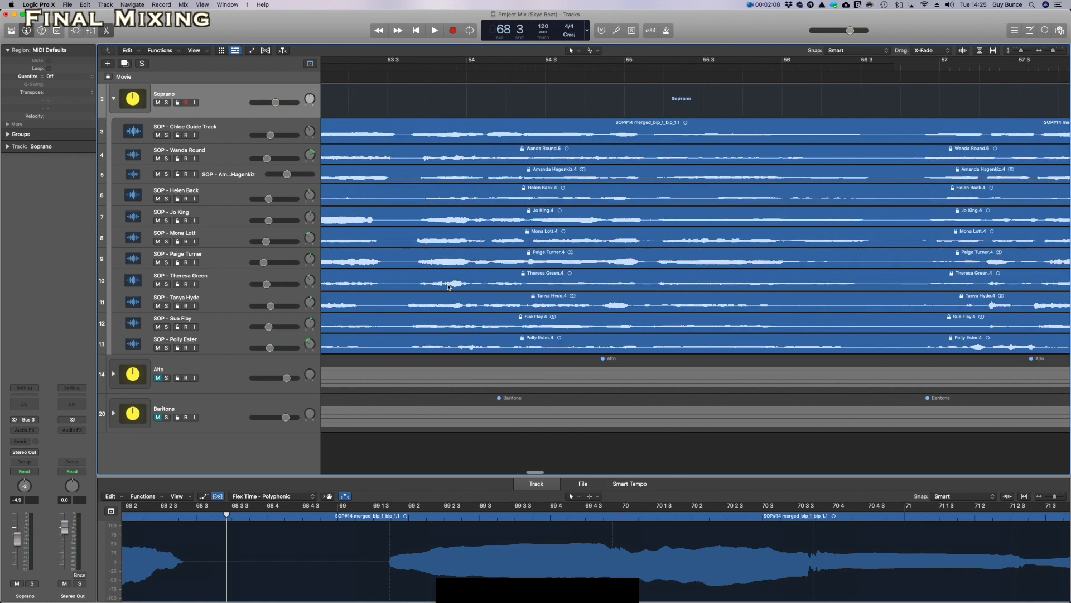
scroll(451, 287, "left", 15)
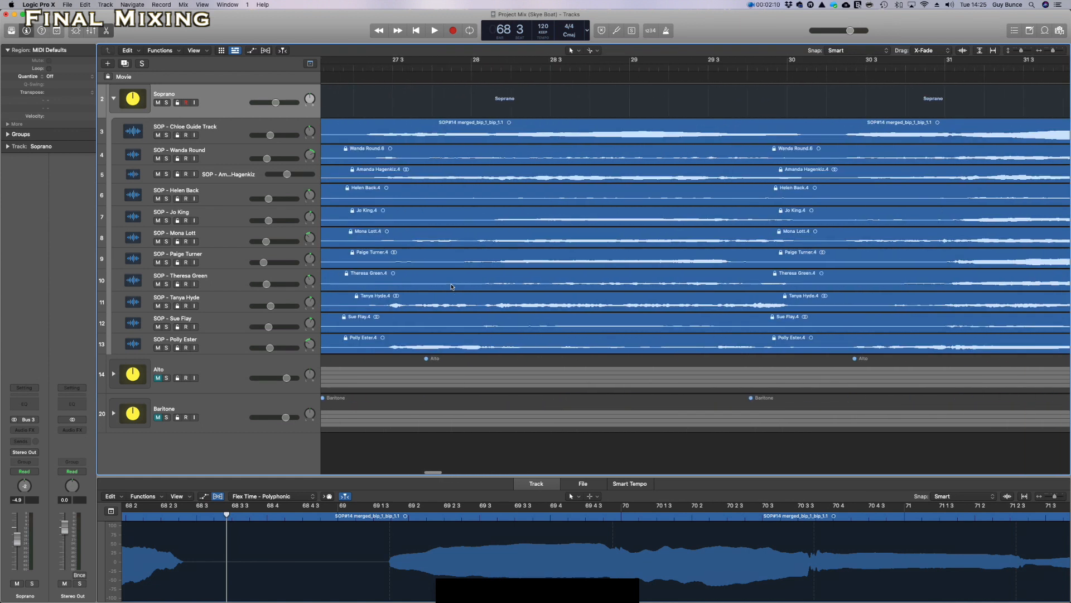
scroll(446, 284, "up", 2)
scroll(446, 284, "up", 1)
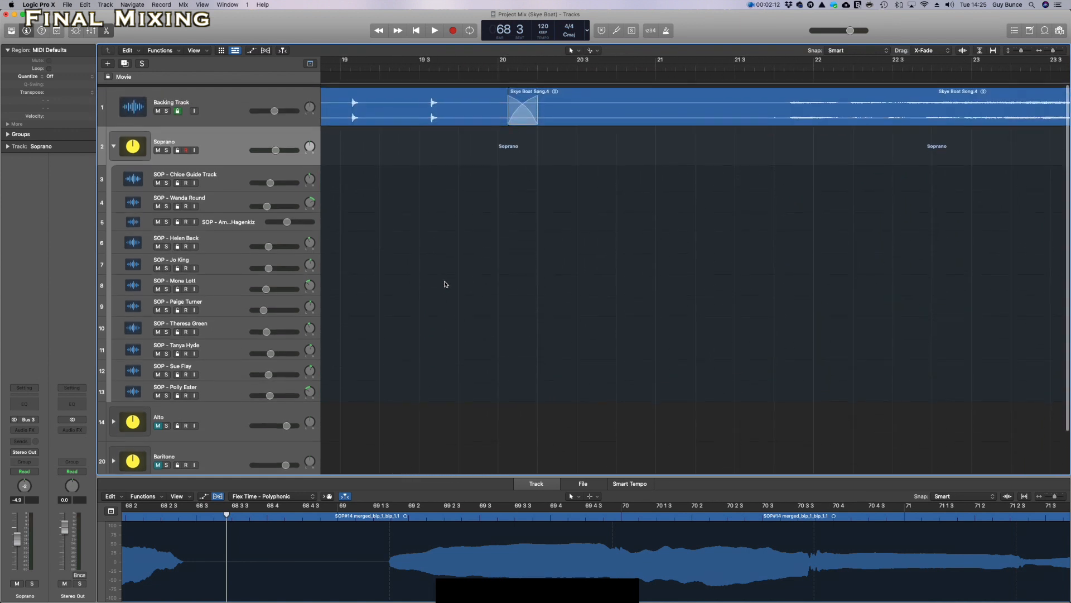
scroll(444, 285, "right", 1)
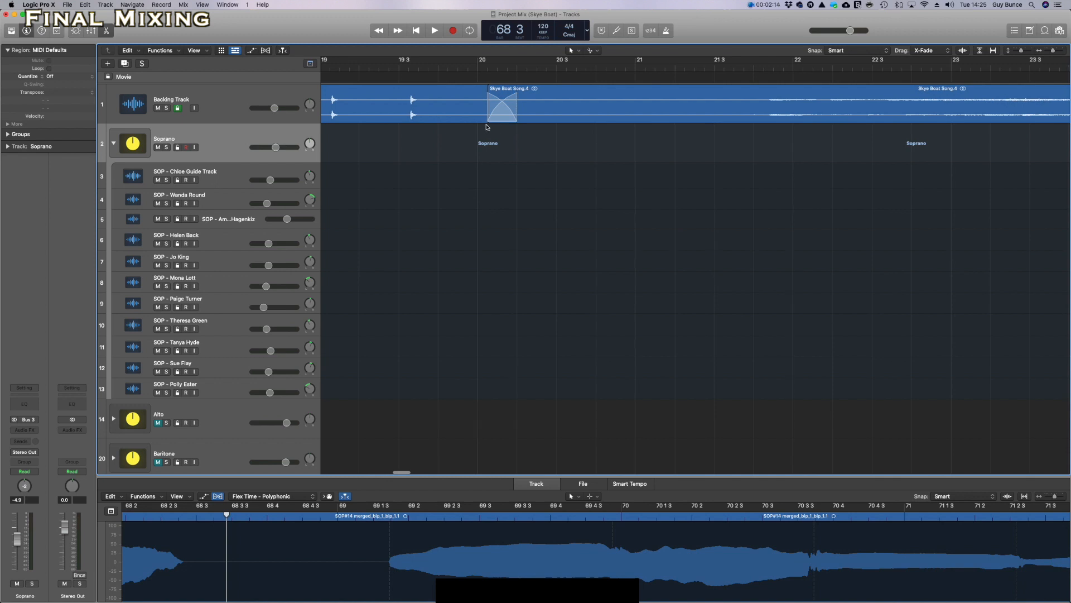
Create a cycle range starting at the beginning of the backing track, at about 17 3.
scroll(488, 127, "left", 4)
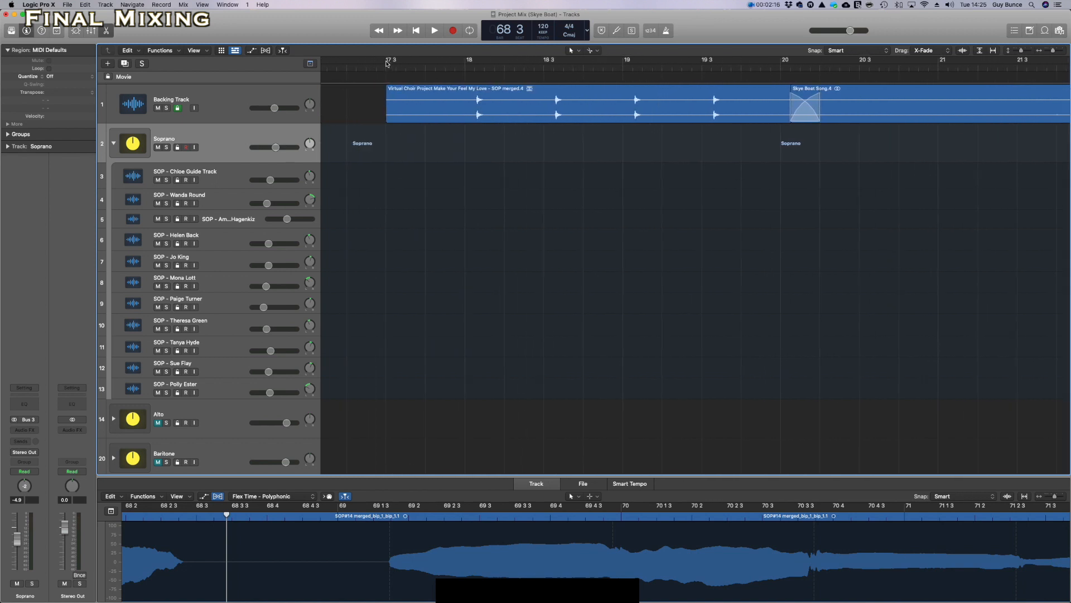
left_click_drag(388, 63, 813, 125)
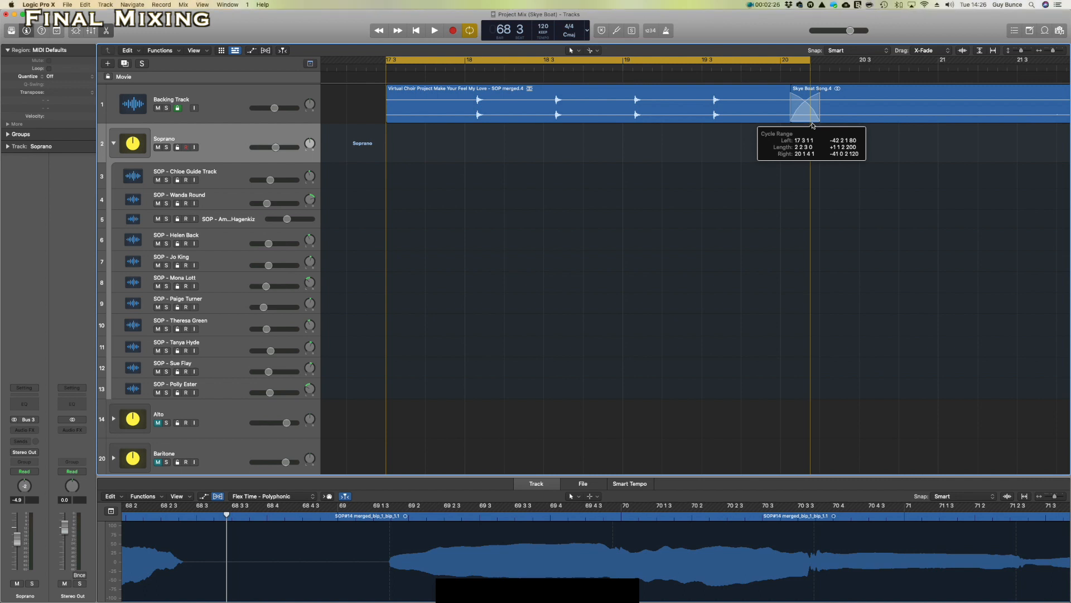
left_click_drag(812, 125, 812, 125)
left_click_drag(626, 62, 1030, 93)
scroll(931, 87, "right", 1)
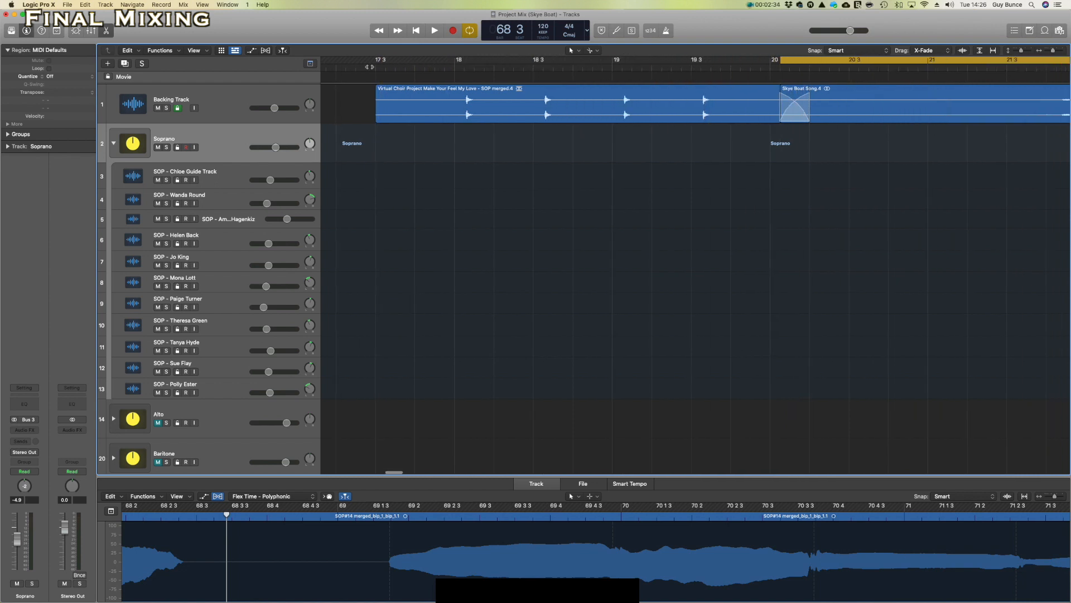
left_click_drag(376, 63, 689, 78)
scroll(724, 81, "right", 5)
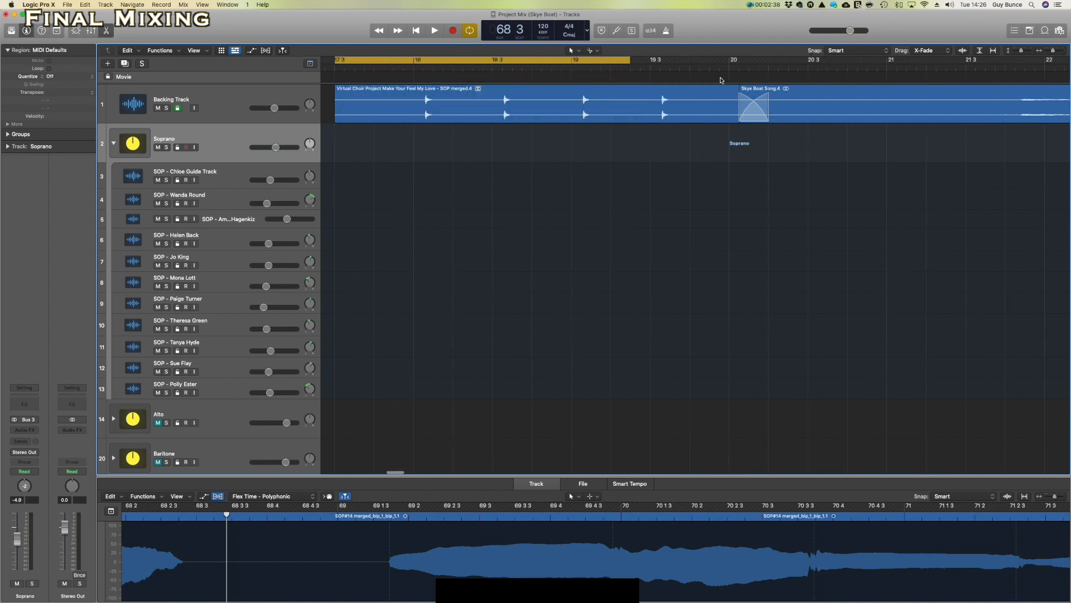
Extend the cycle range to just past the end of the longest soprano region, at about 134 3.
scroll(723, 81, "right", 15)
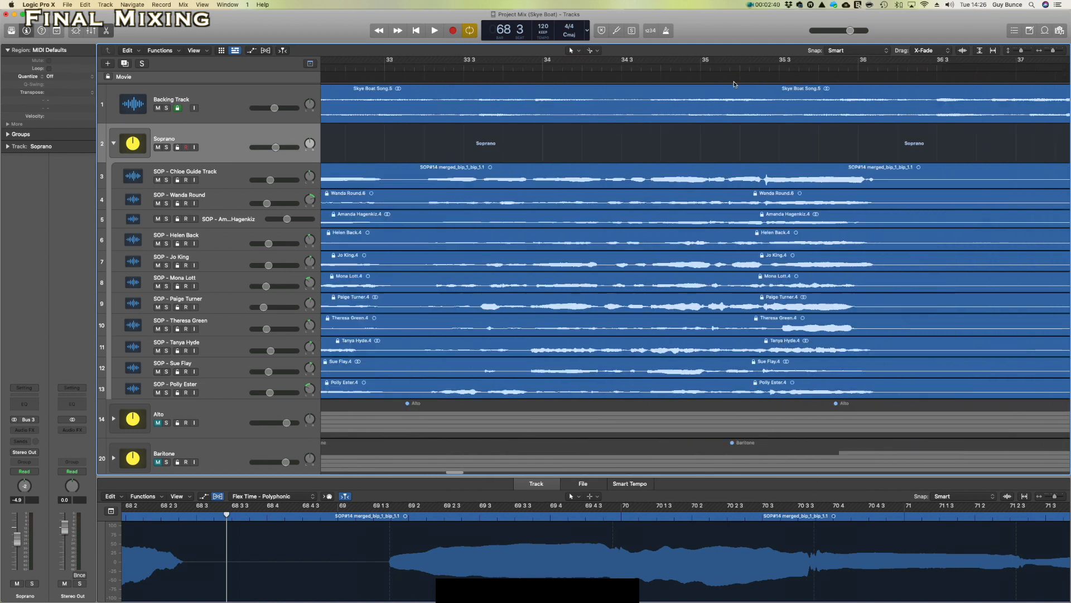
scroll(732, 83, "right", 16)
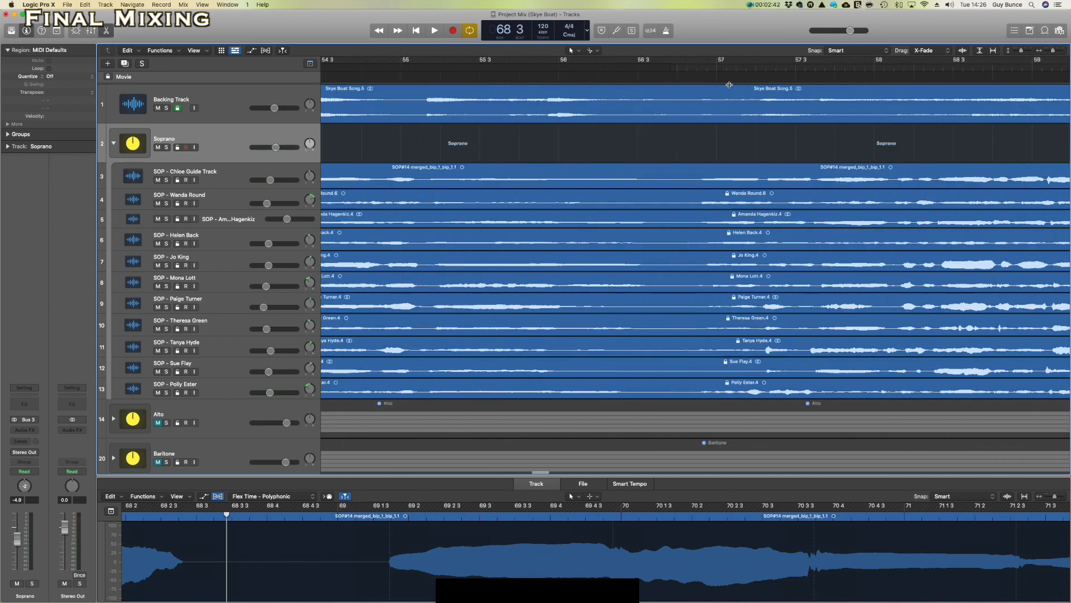
scroll(726, 88, "right", 20)
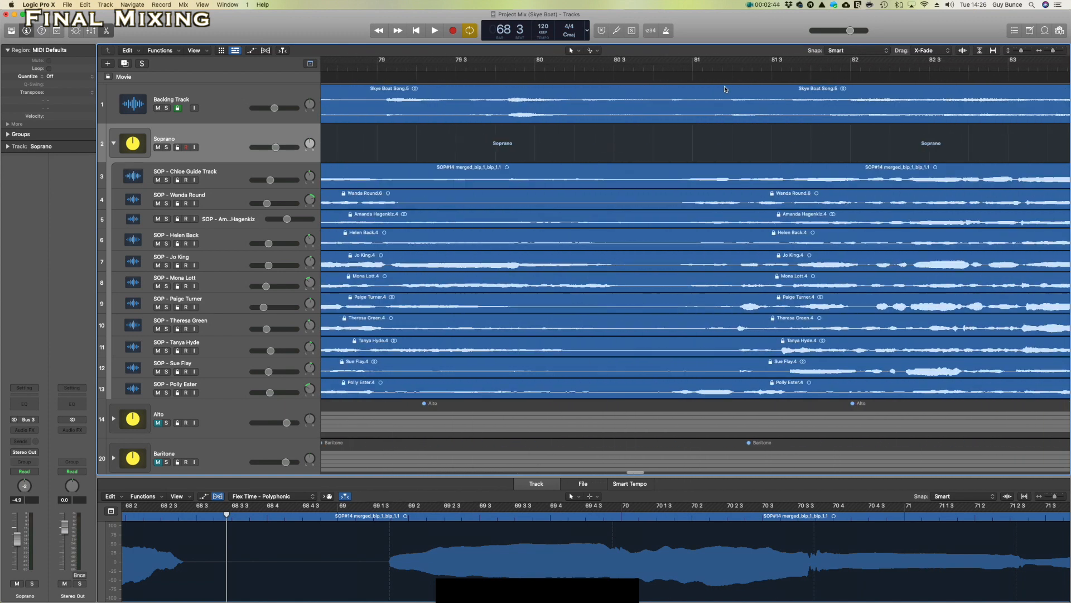
scroll(723, 90, "right", 20)
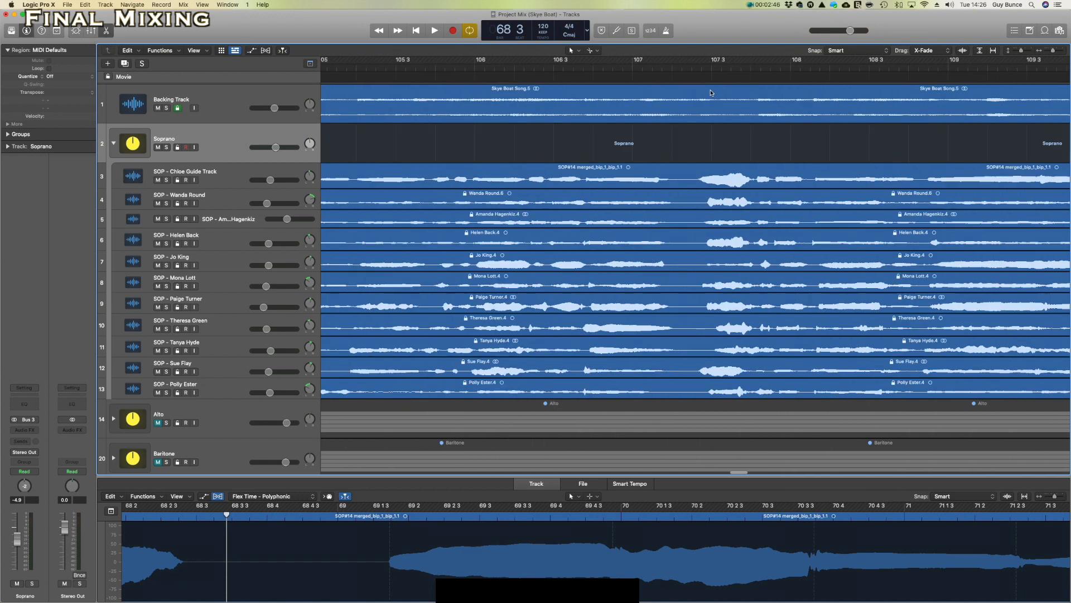
scroll(714, 101, "right", 20)
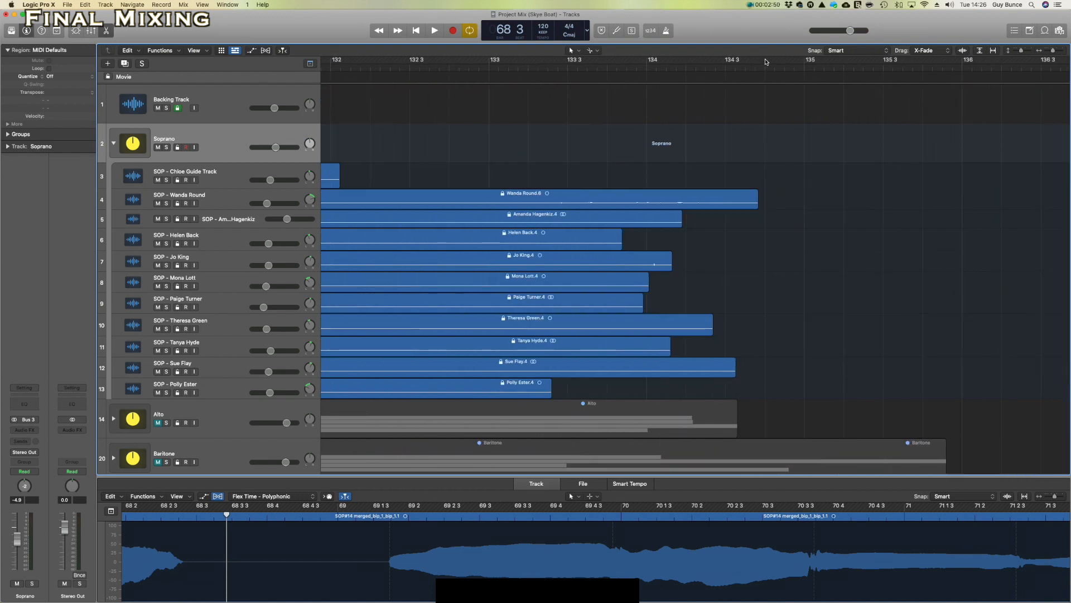
left_click(765, 60, "shift")
scroll(763, 60, "left", 5)
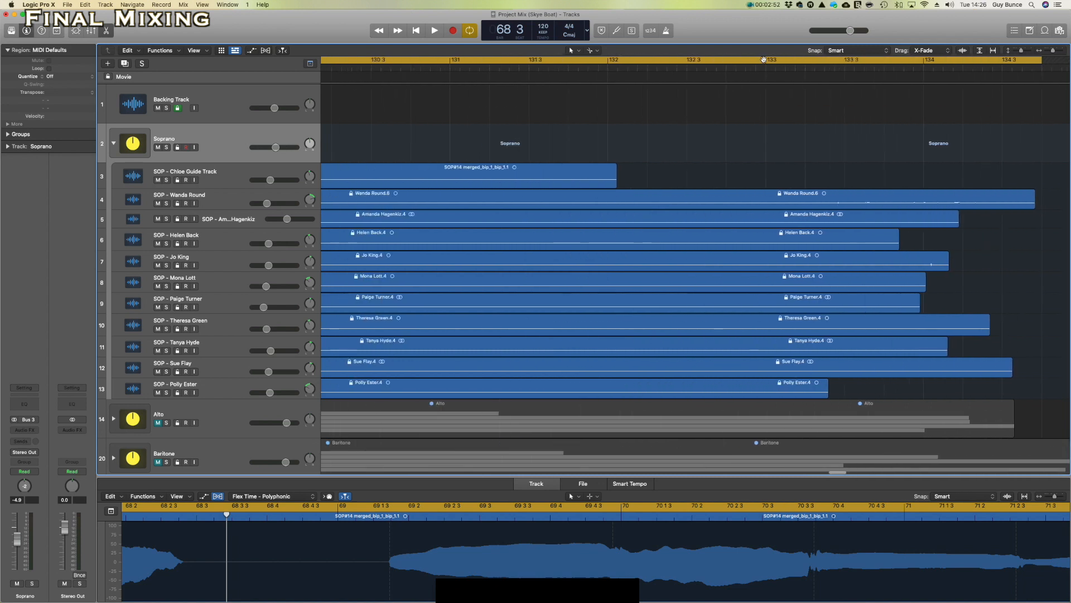
Split all the soprano regions just before the backing track ends at bar 130, and delete the sections after the split.
scroll(764, 59, "right", 3)
scroll(763, 59, "left", 8)
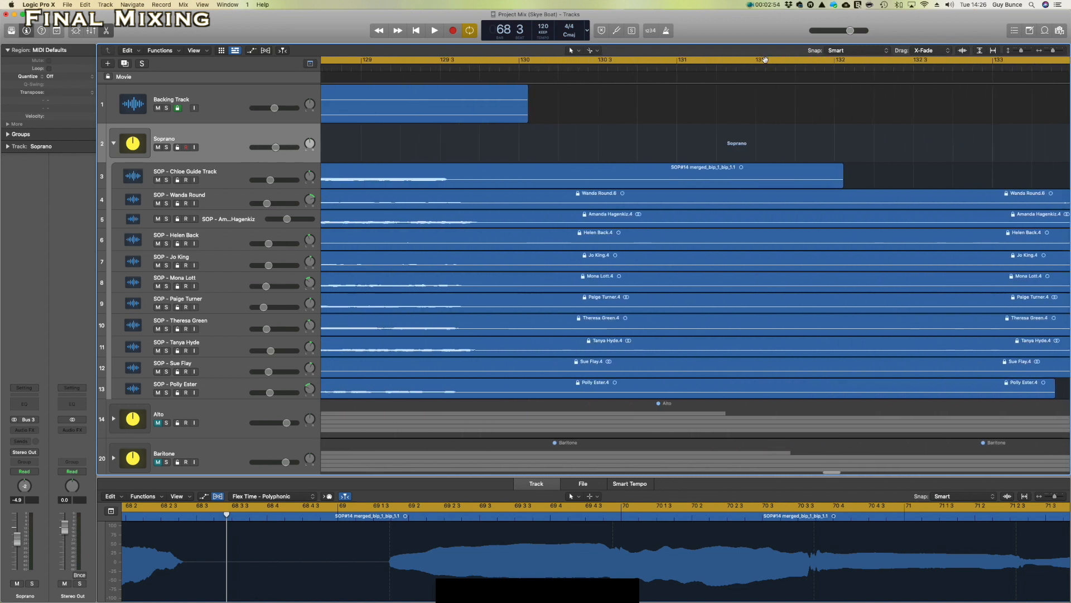
scroll(764, 59, "right", 1)
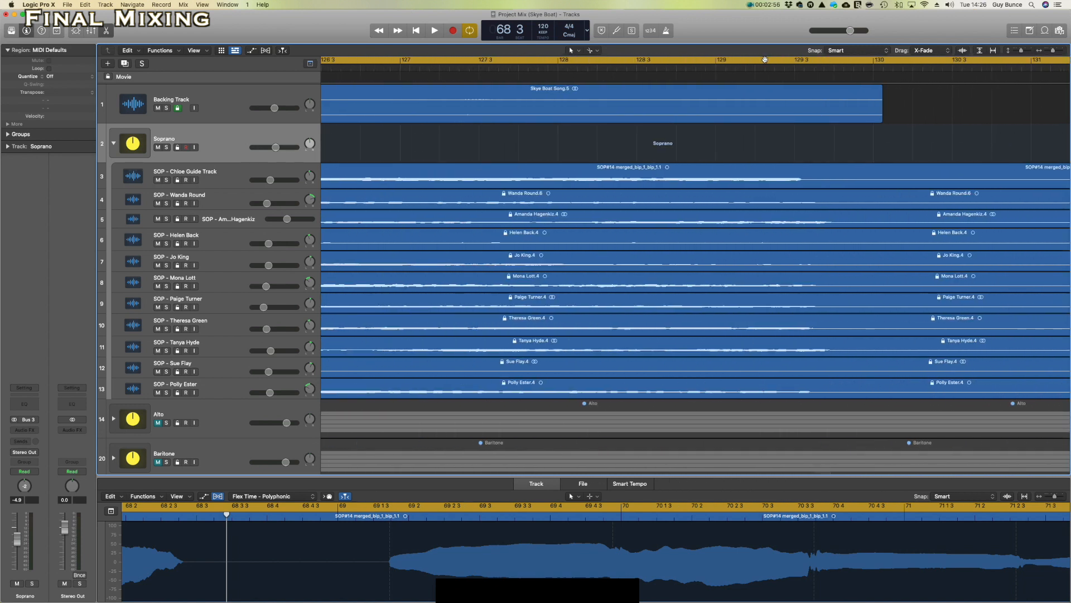
scroll(765, 59, "right", 5)
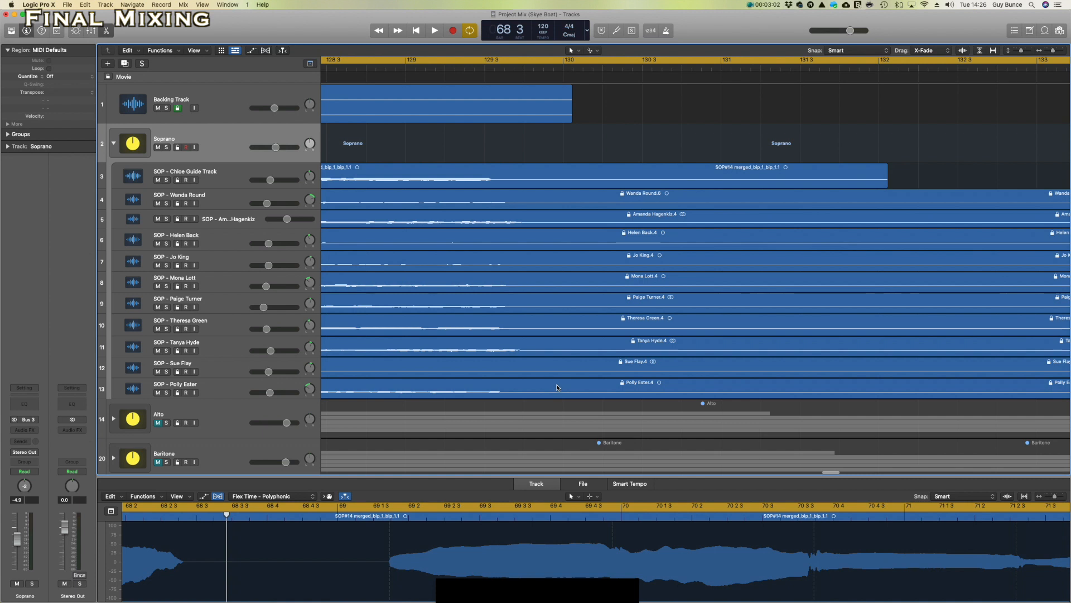
left_click_drag(549, 151, 558, 384)
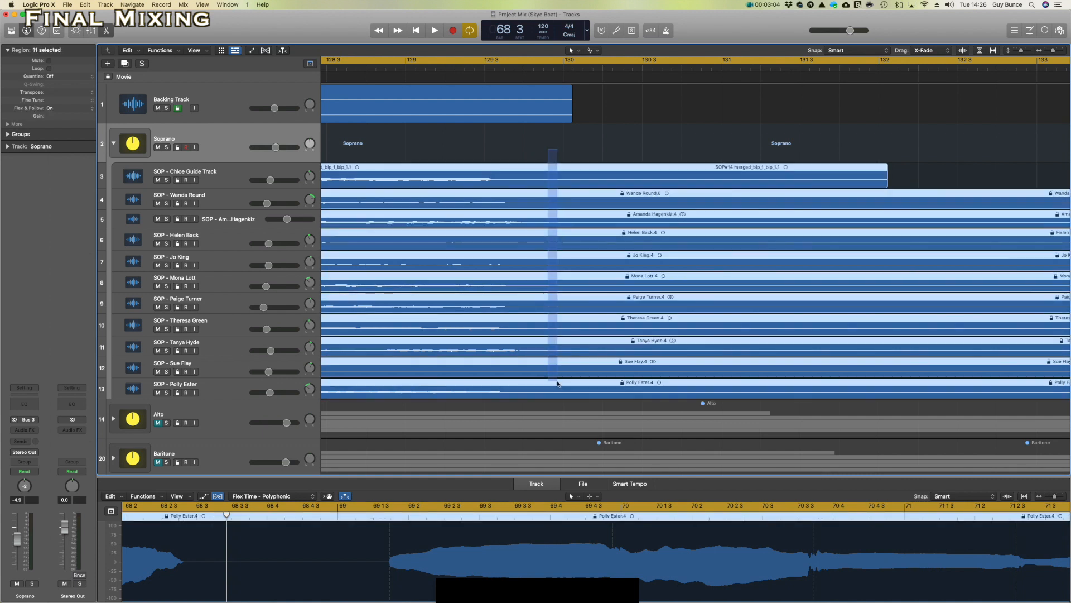
left_click(591, 52)
left_click(598, 105)
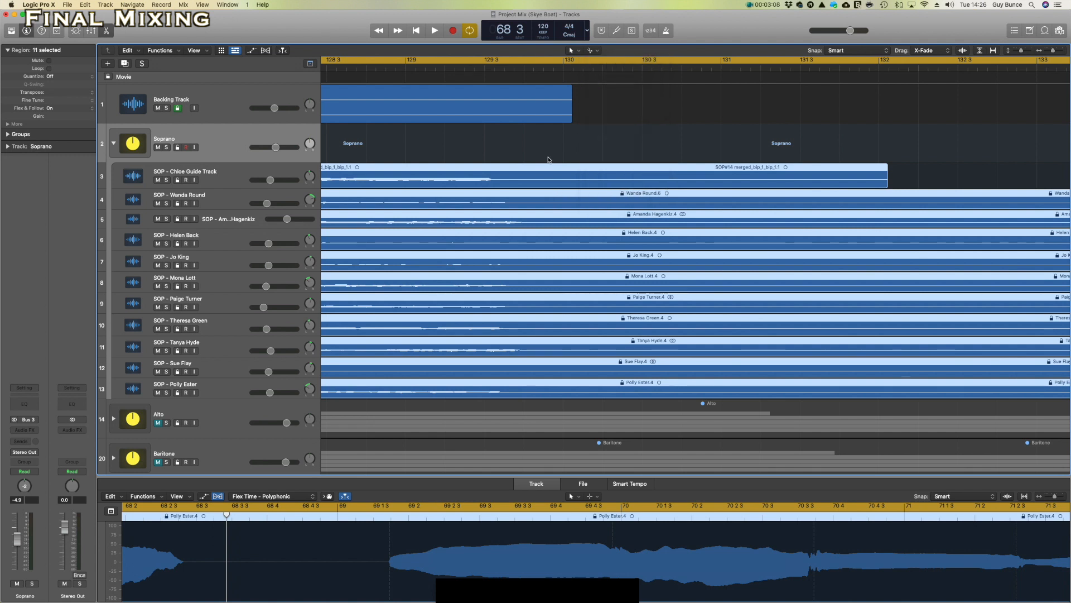
left_click(548, 159)
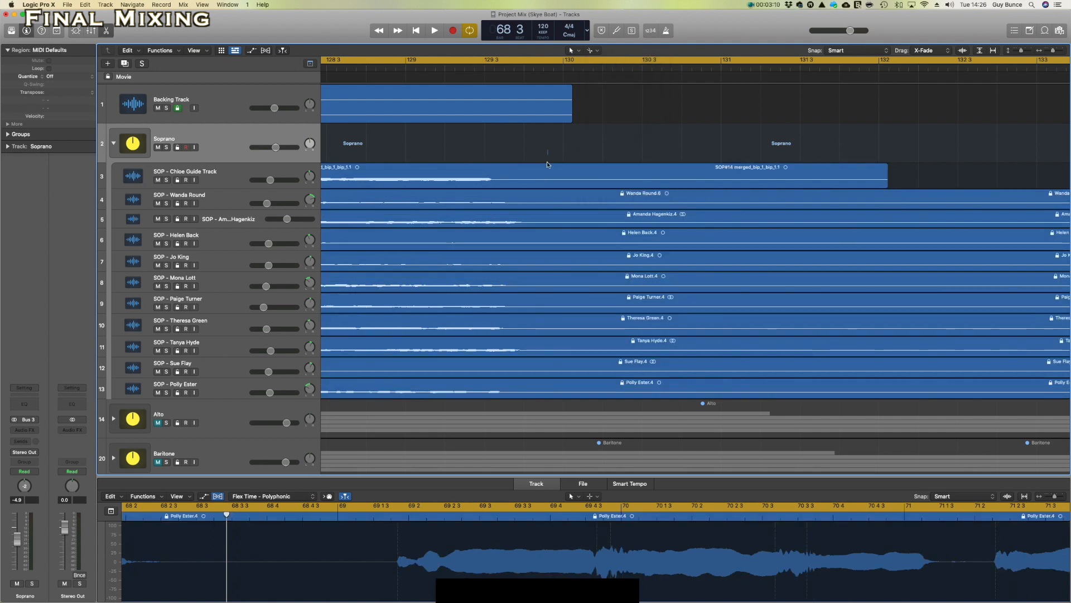
left_click(549, 153)
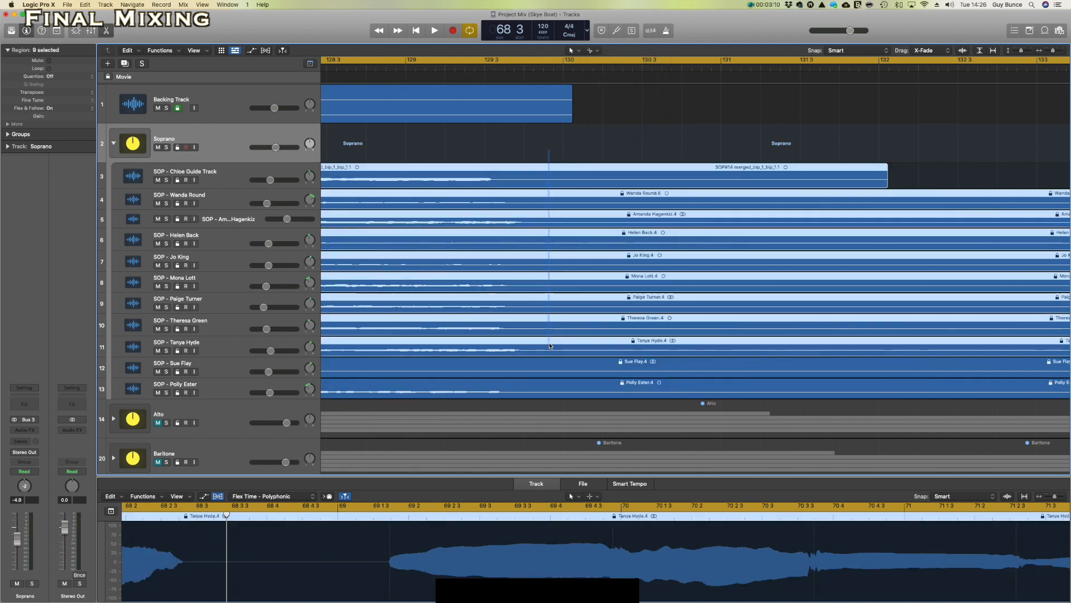
left_click(552, 180)
left_click_drag(611, 146, 617, 385)
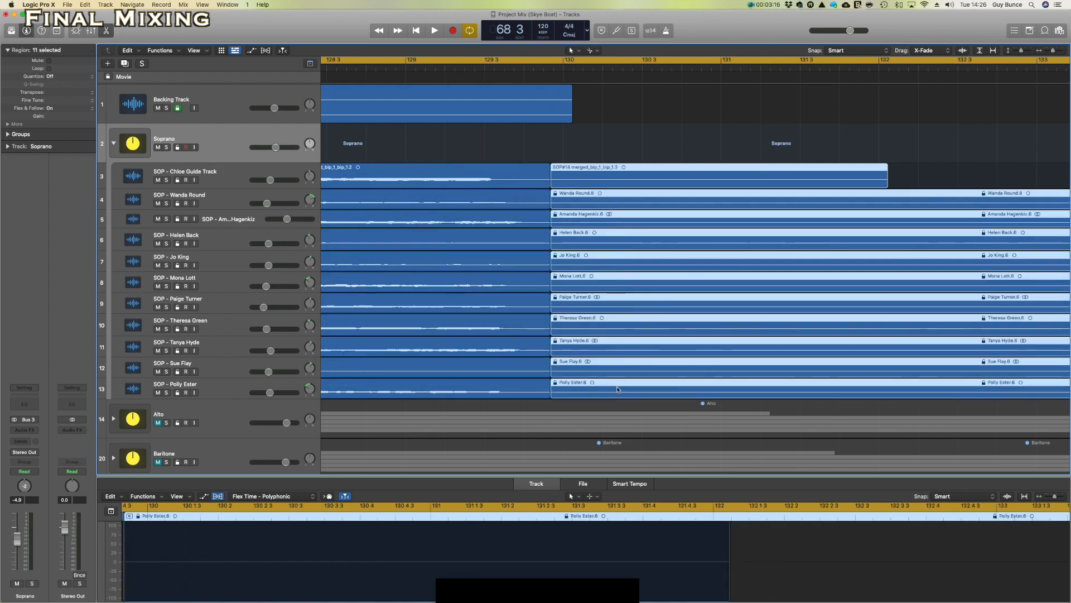
key("Delete")
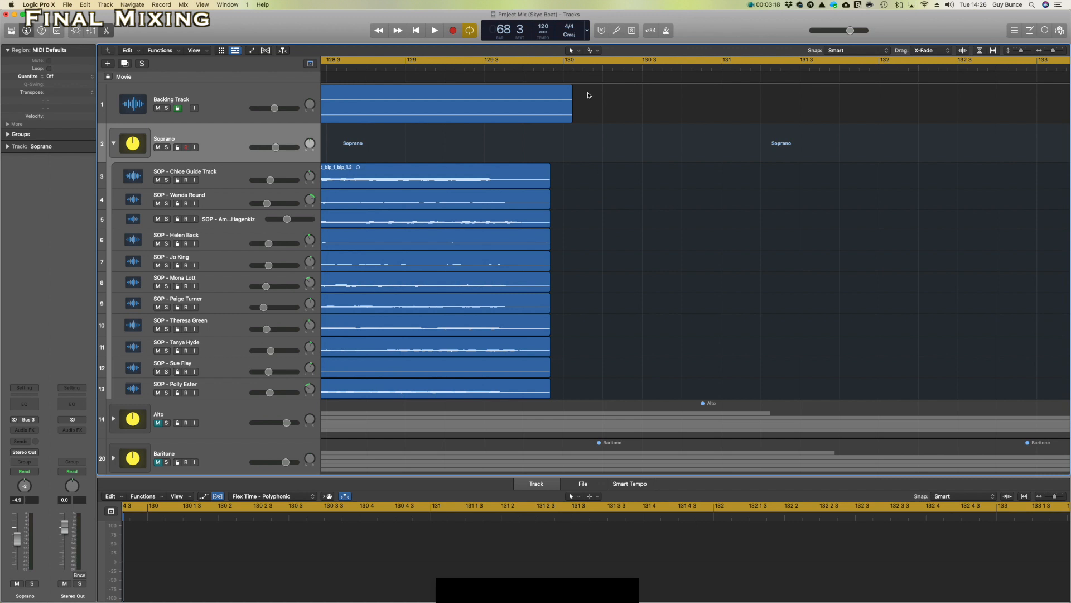
Show automation on enlarged tracks, and fade the soprano guide track's volume to silence from about 129 3 to its region's end.
left_click(253, 52)
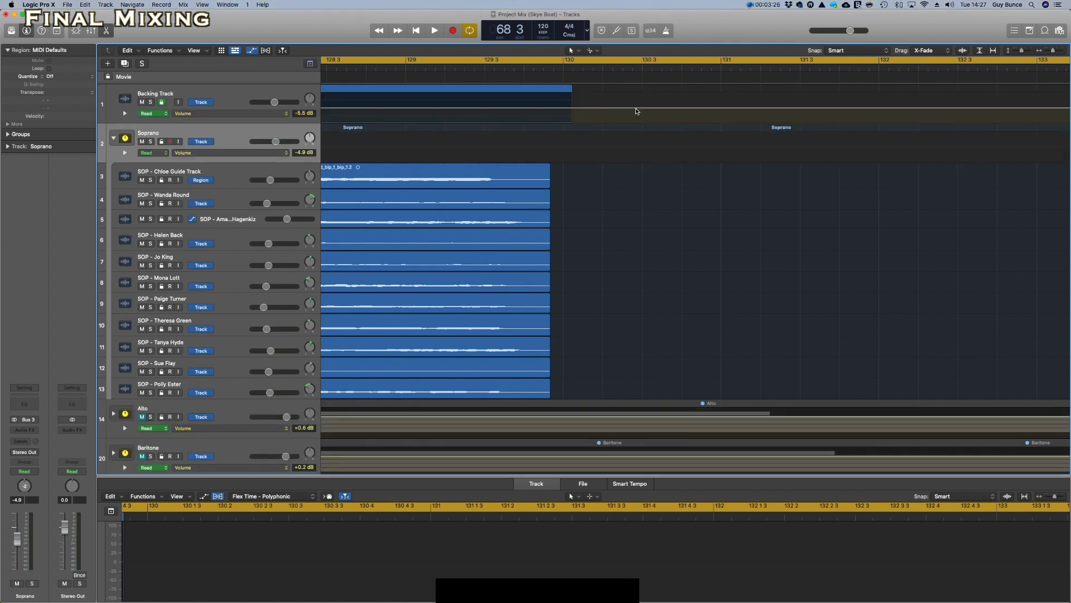
left_click_drag(1024, 52, 1026, 54)
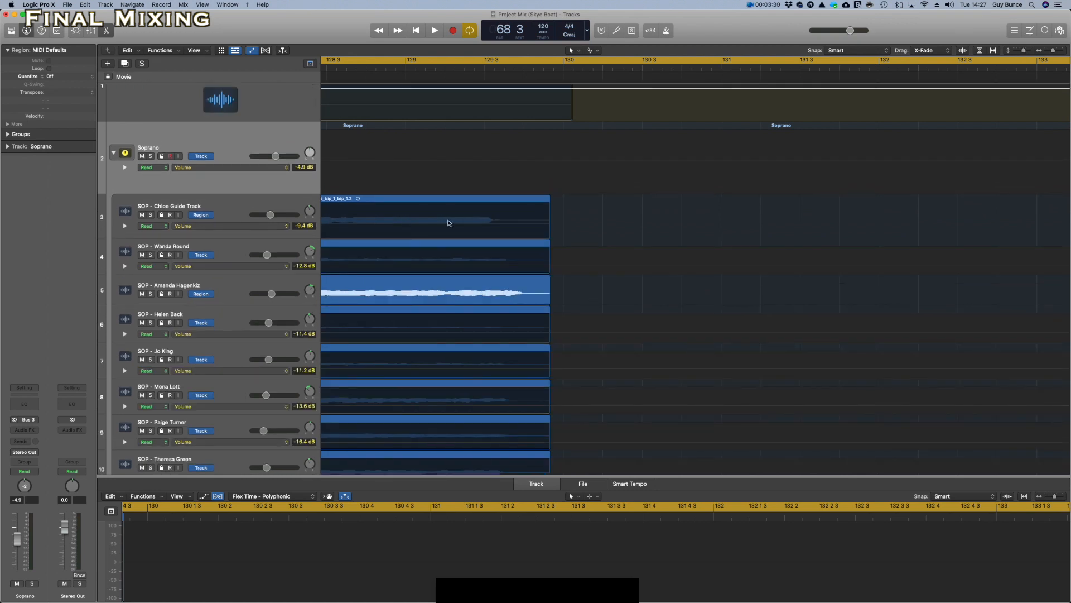
scroll(485, 224, "left", 5)
scroll(533, 227, "left", 1)
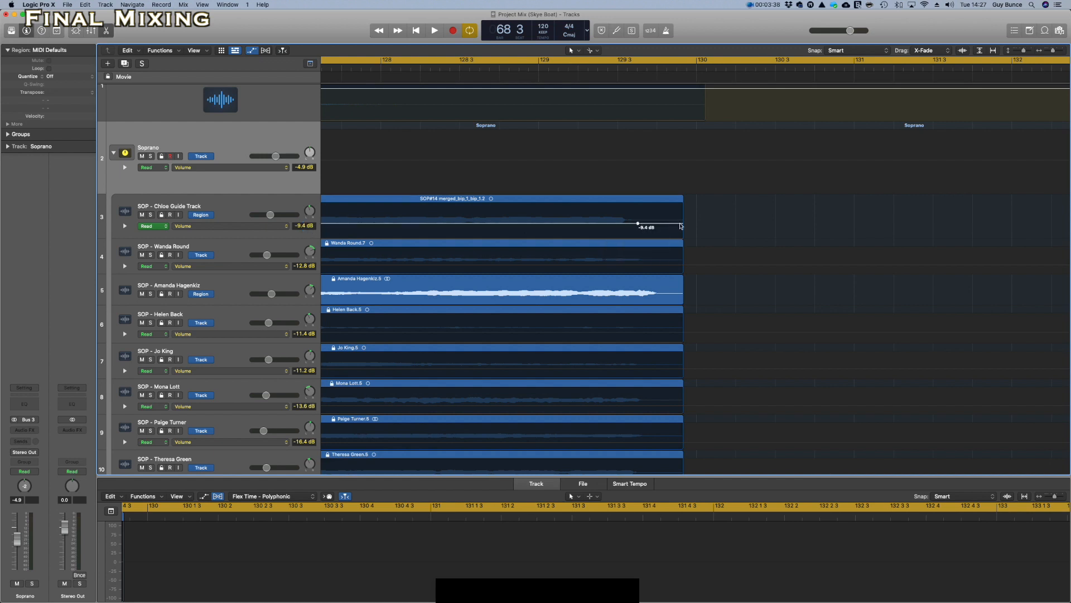
left_click_drag(681, 224, 681, 236)
Turn off the cycle, and play the soloed soprano guide track through its closing fade from about 128 2.
left_click(597, 59)
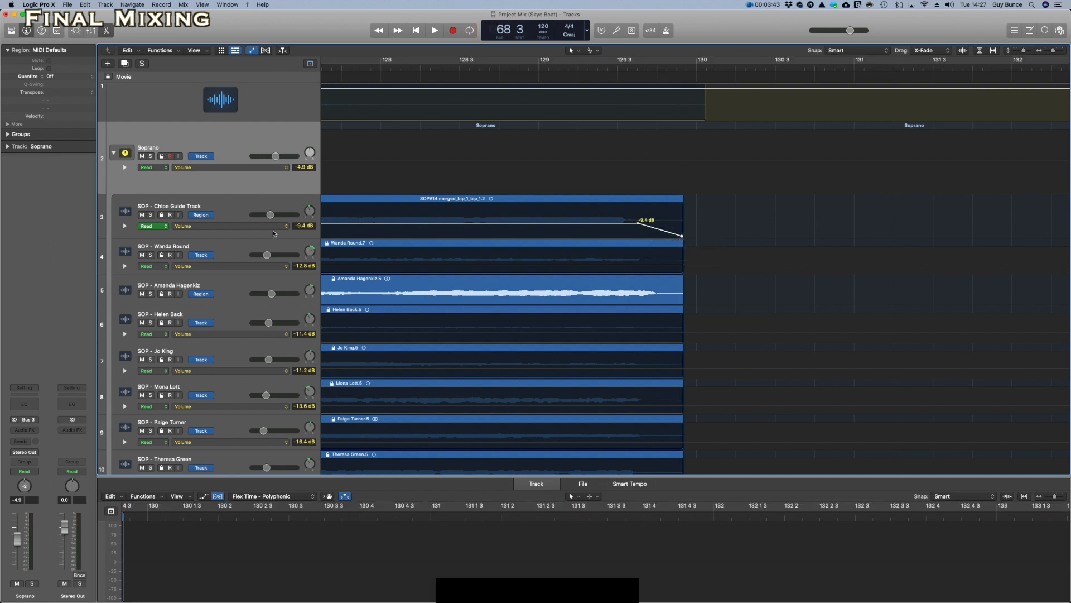
left_click(150, 215)
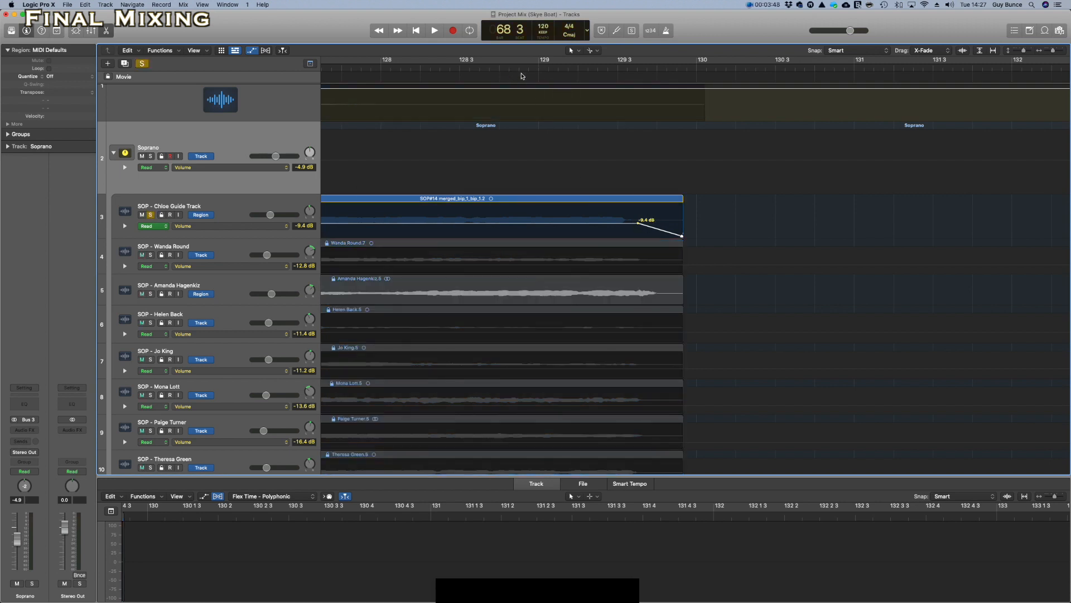
key("space")
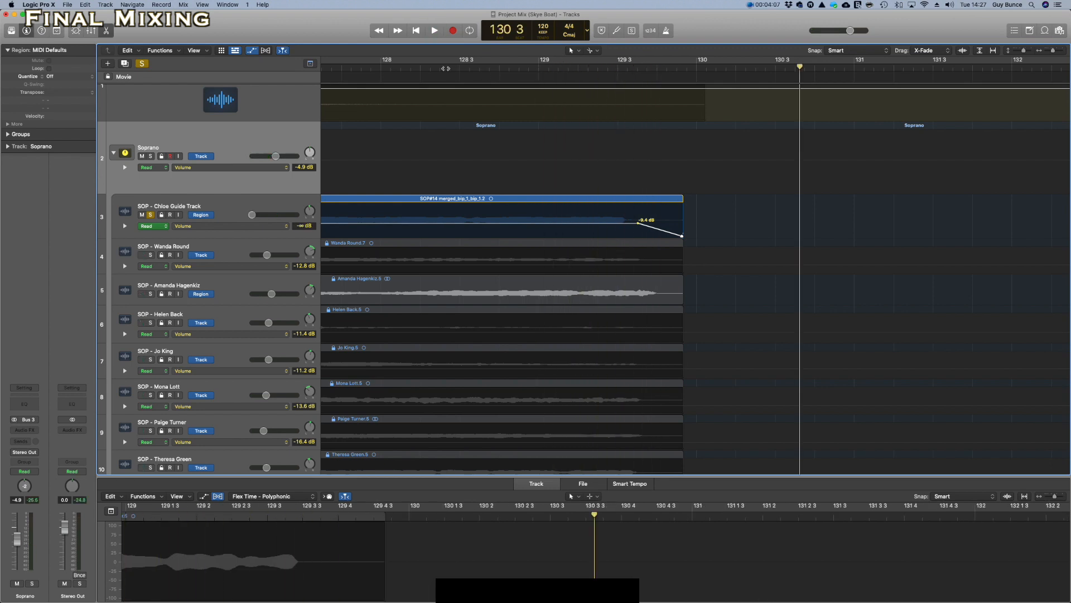
left_click(446, 68)
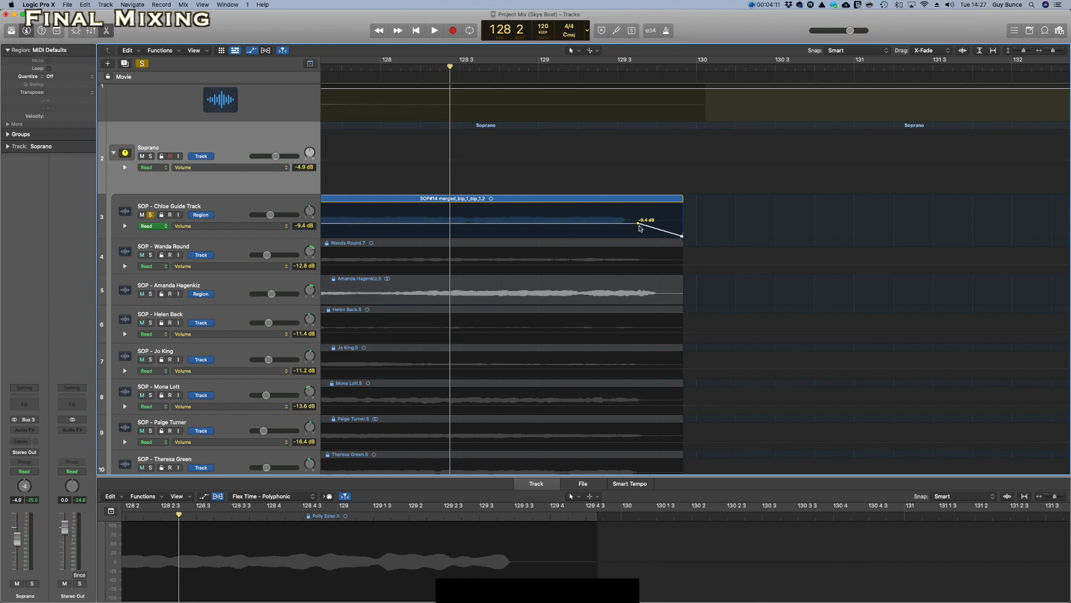
left_click(434, 31)
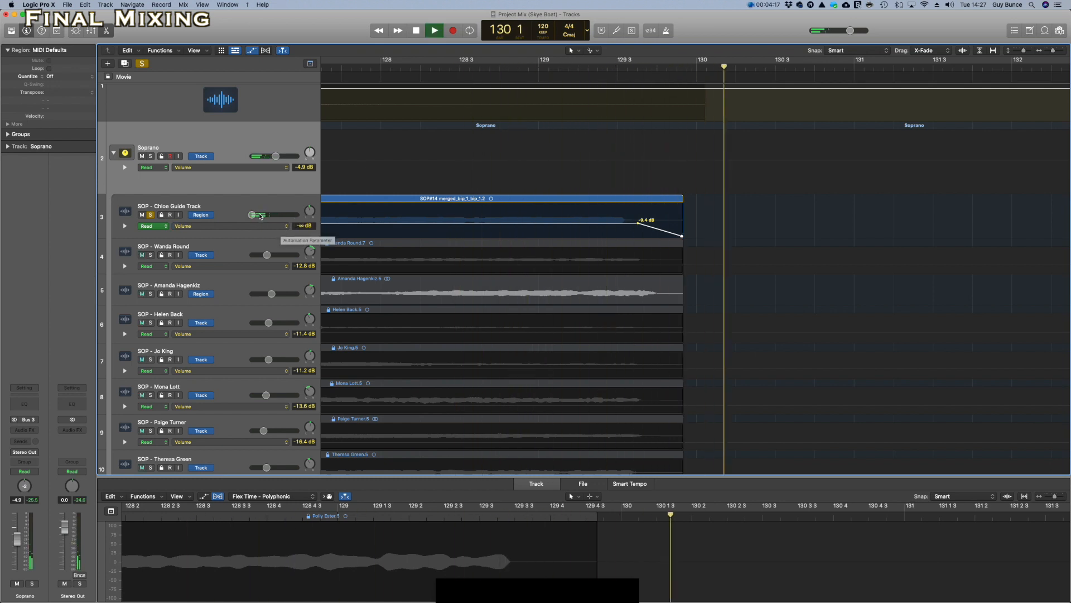
key("space")
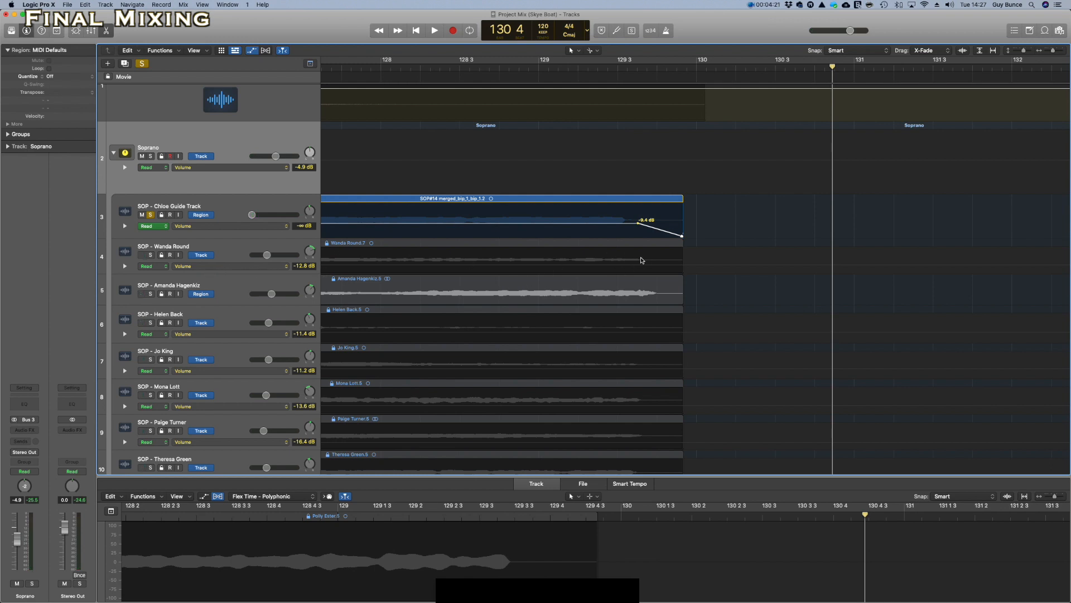
Solo soprano track 4 and fade its volume to silence from about 129 3 to the end of its region.
left_click(613, 269)
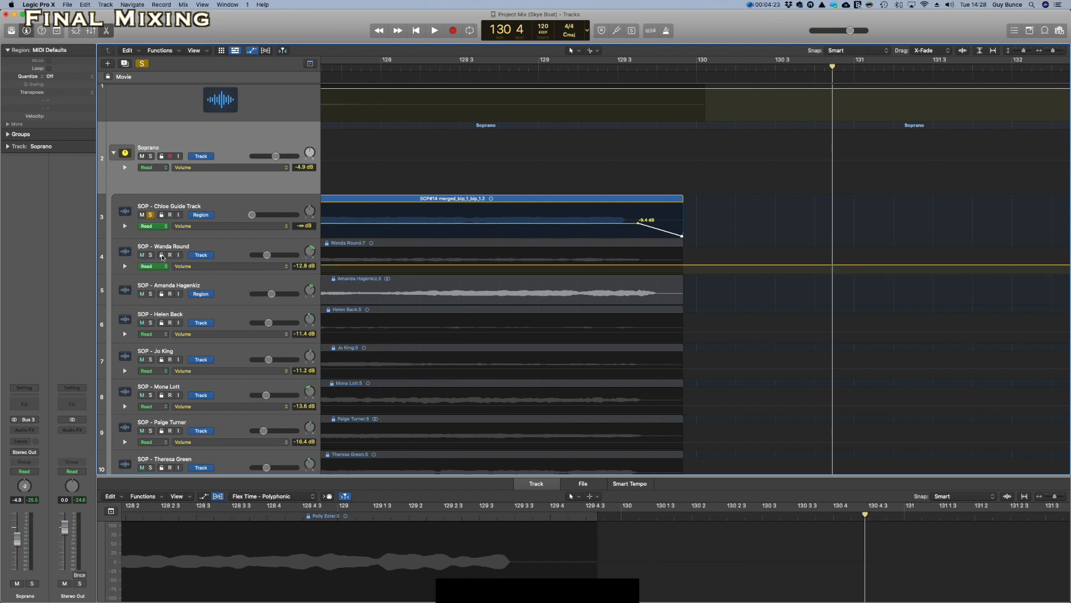
left_click(151, 255)
left_click(640, 264)
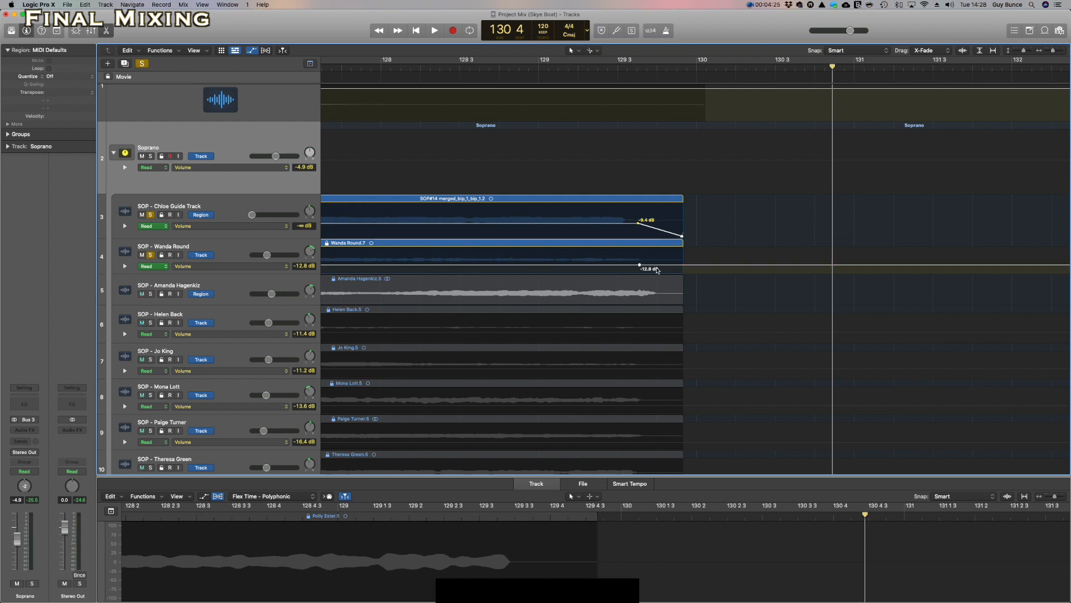
left_click_drag(683, 264, 685, 271)
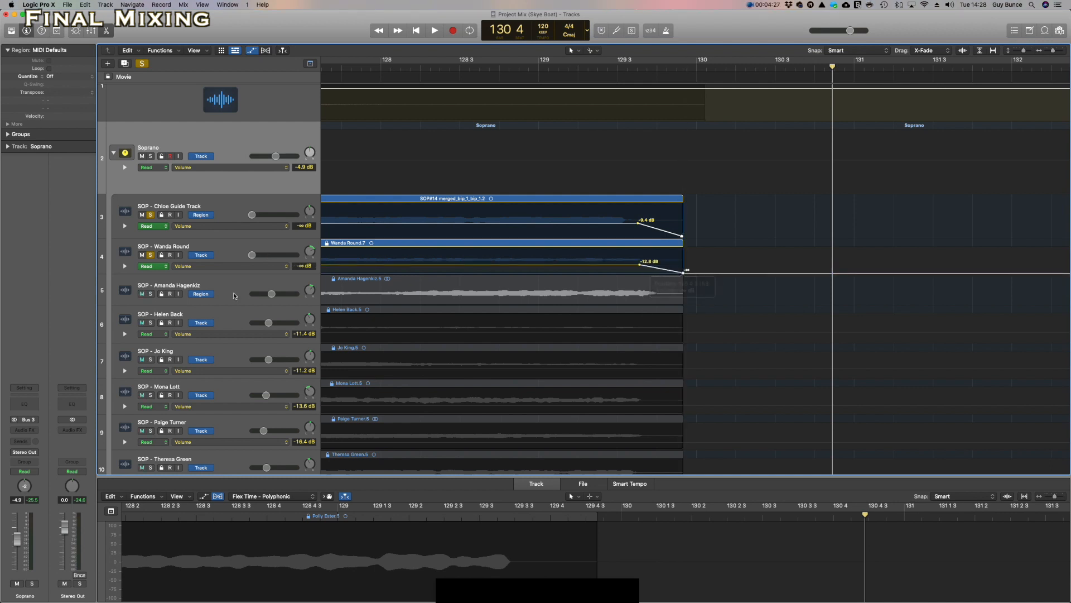
Solo soprano track 5, show its automation, and fade its volume to silence from about 129 3 to the region's end.
left_click(151, 293)
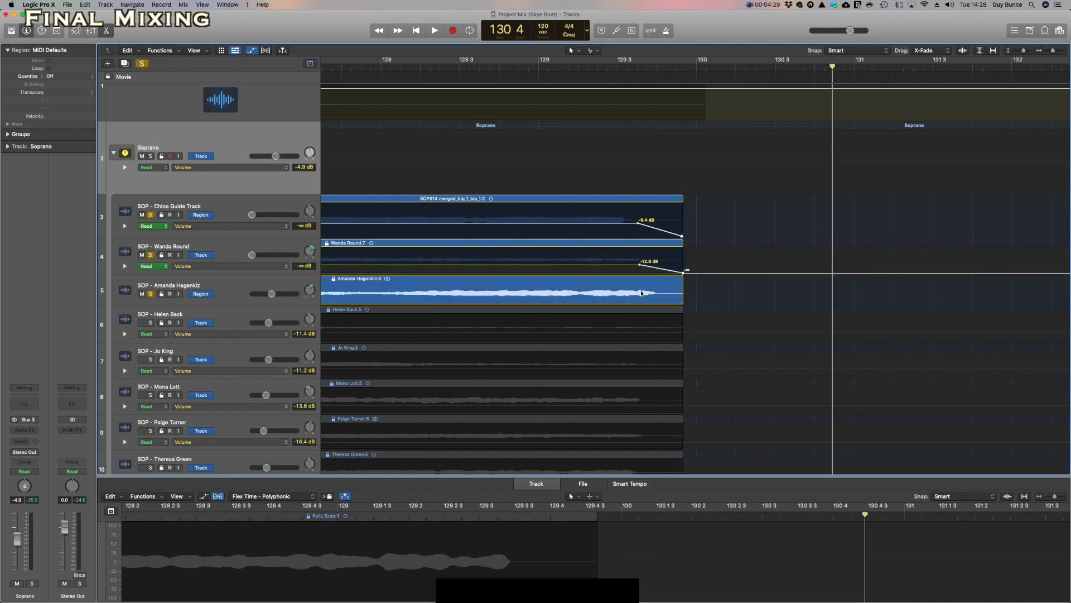
left_click(569, 296)
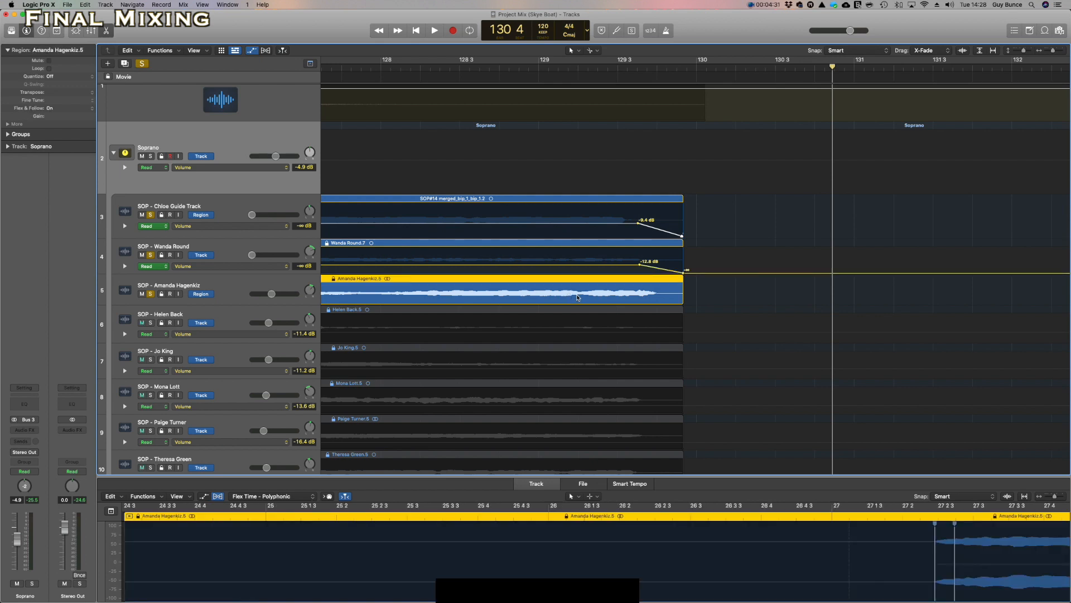
left_click_drag(254, 306, 254, 320)
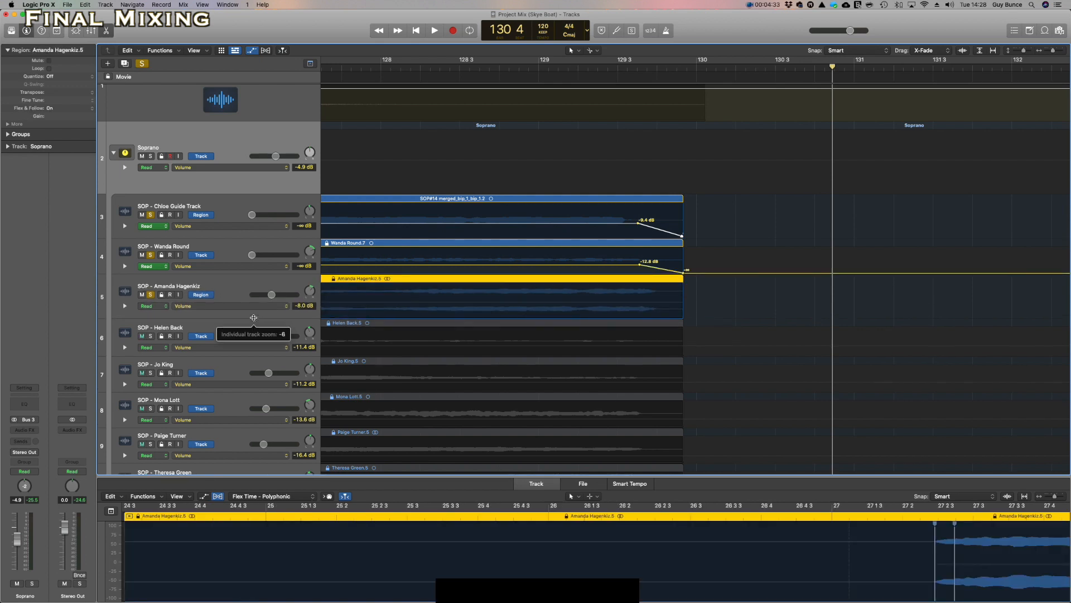
left_click(640, 302)
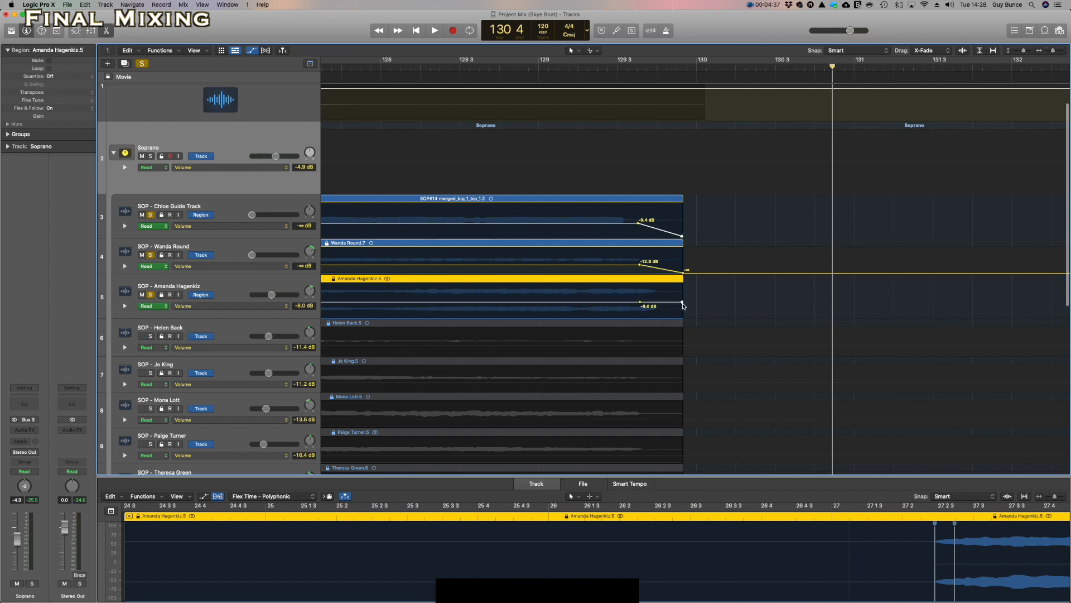
left_click_drag(683, 305, 683, 316)
scroll(677, 251, "down", 1)
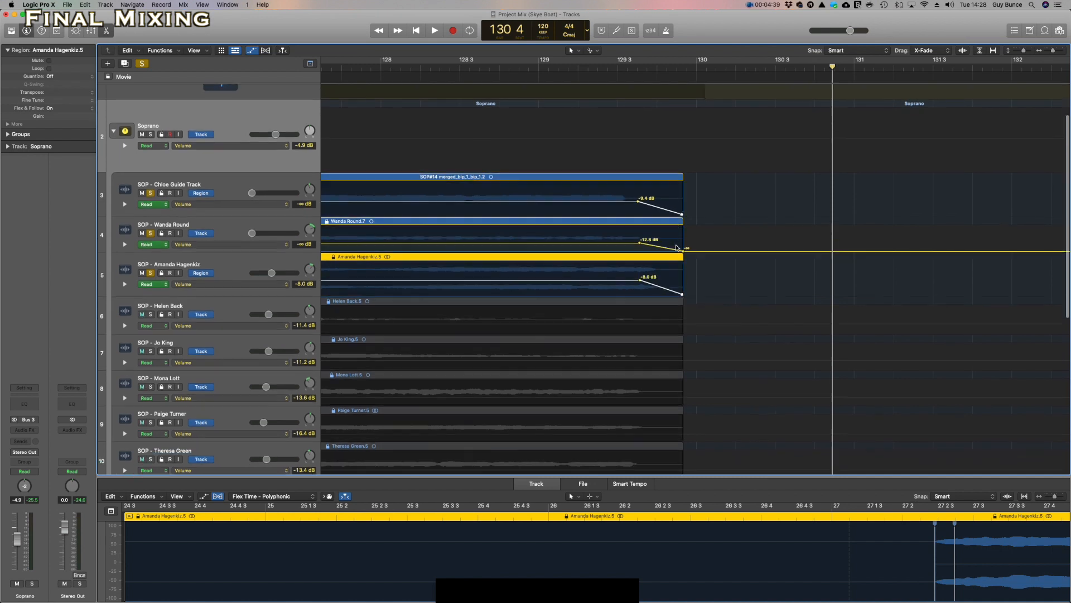
scroll(677, 248, "down", 2)
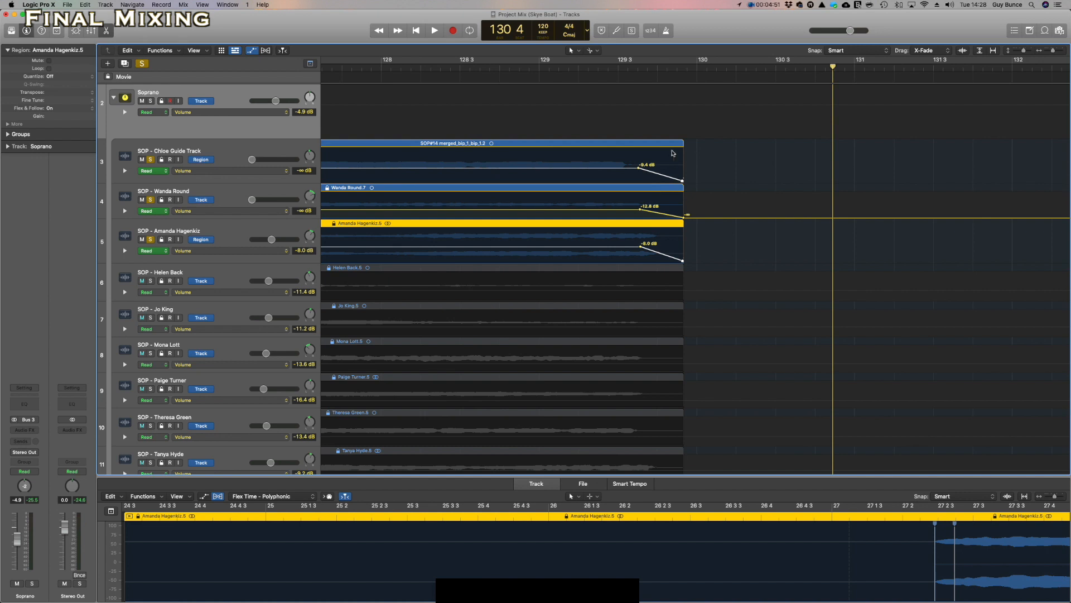
scroll(593, 285, "up", 2)
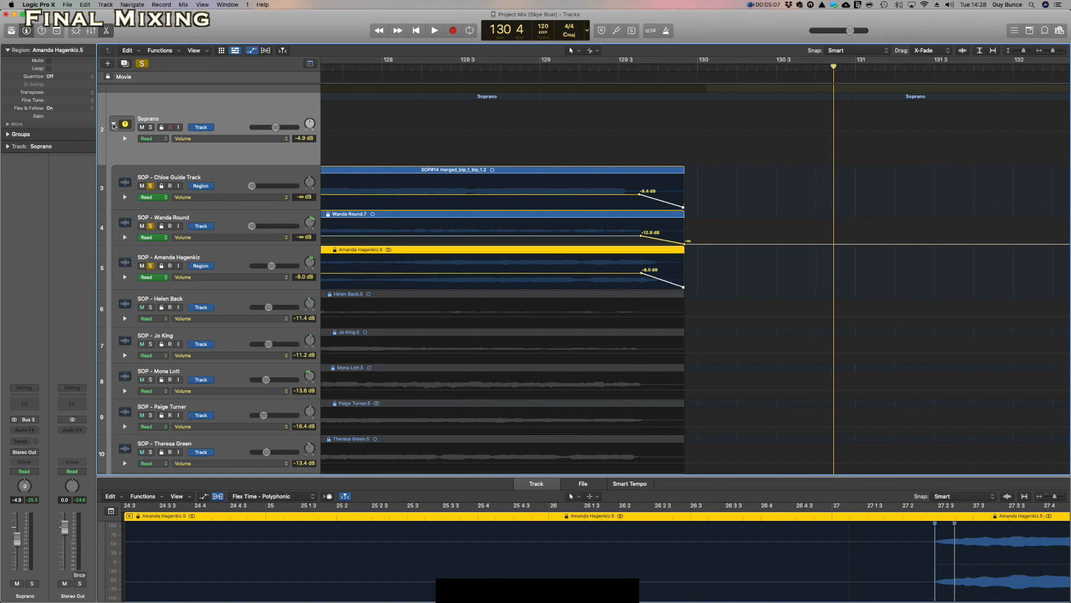
Hide the automation, and cut a short section out of soprano track 5's region at about 127 3 with the Scissors tool.
left_click(113, 124)
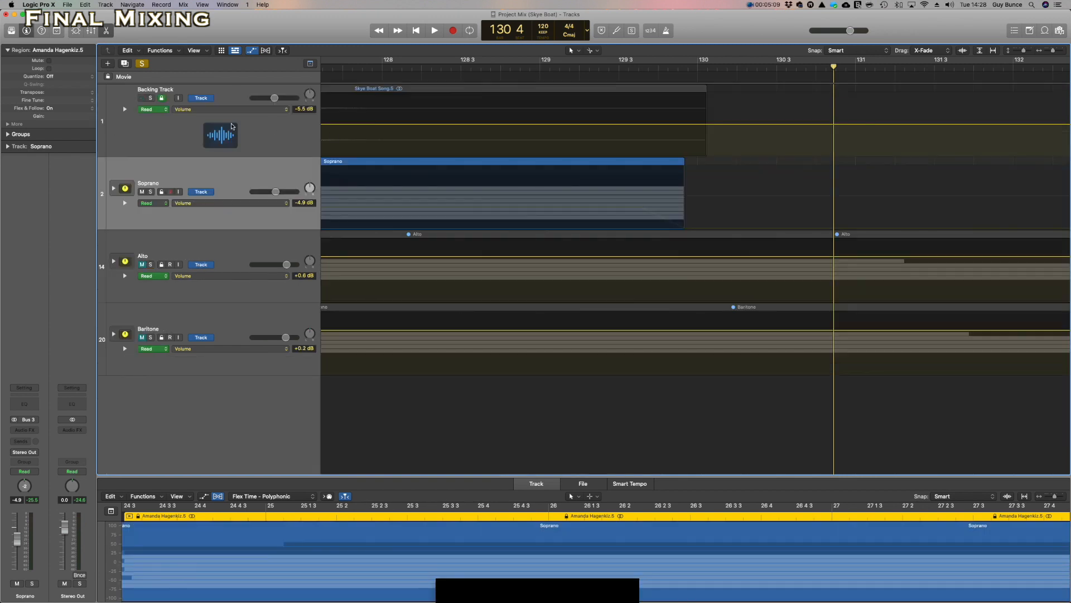
left_click(114, 192)
scroll(549, 251, "left", 5)
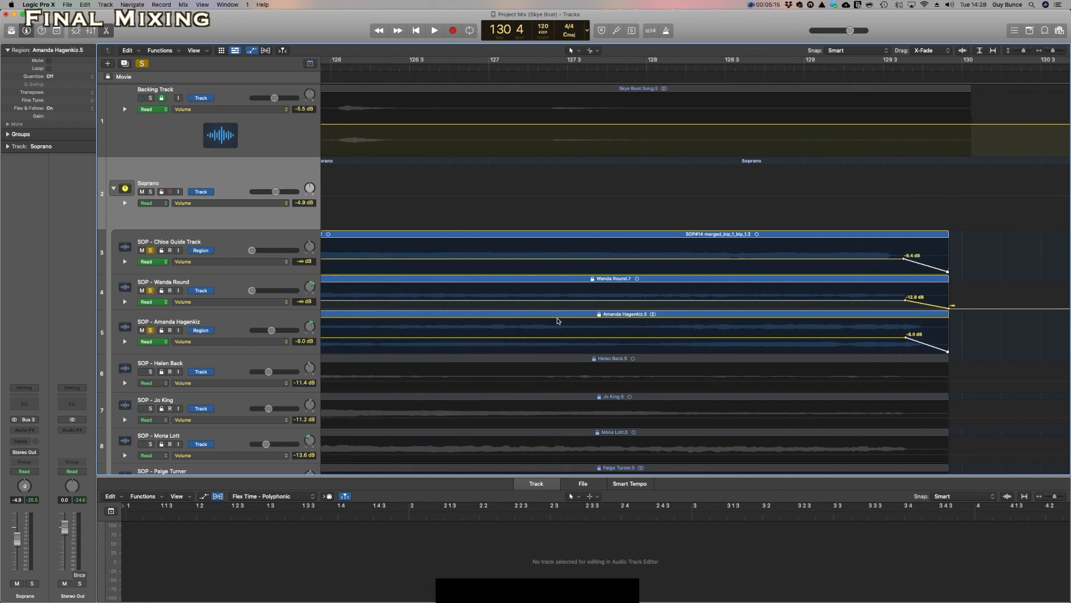
left_click(252, 51)
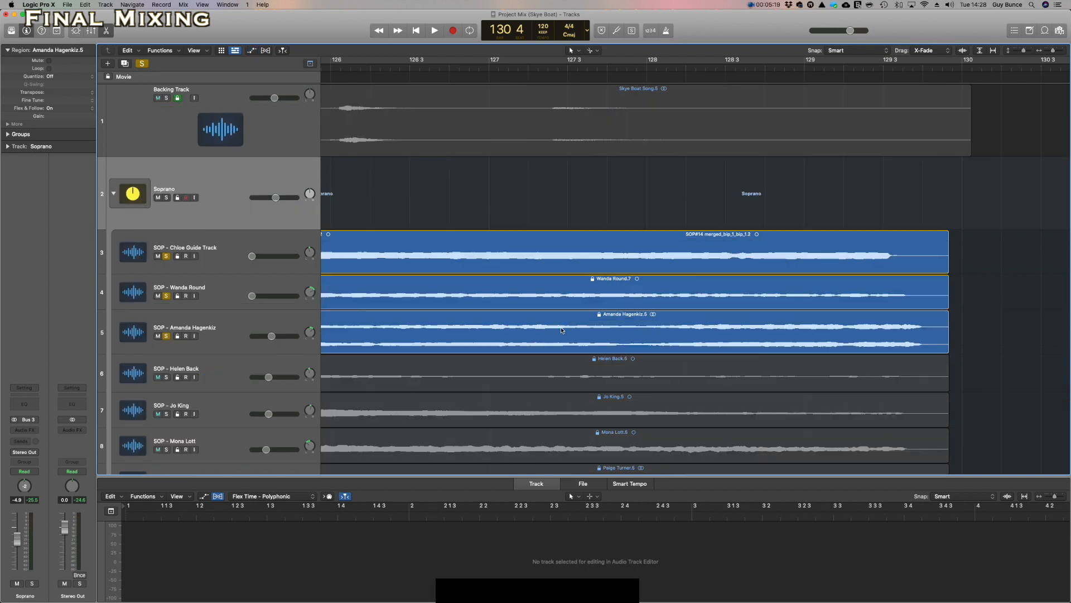
left_click(595, 52)
left_click(606, 105)
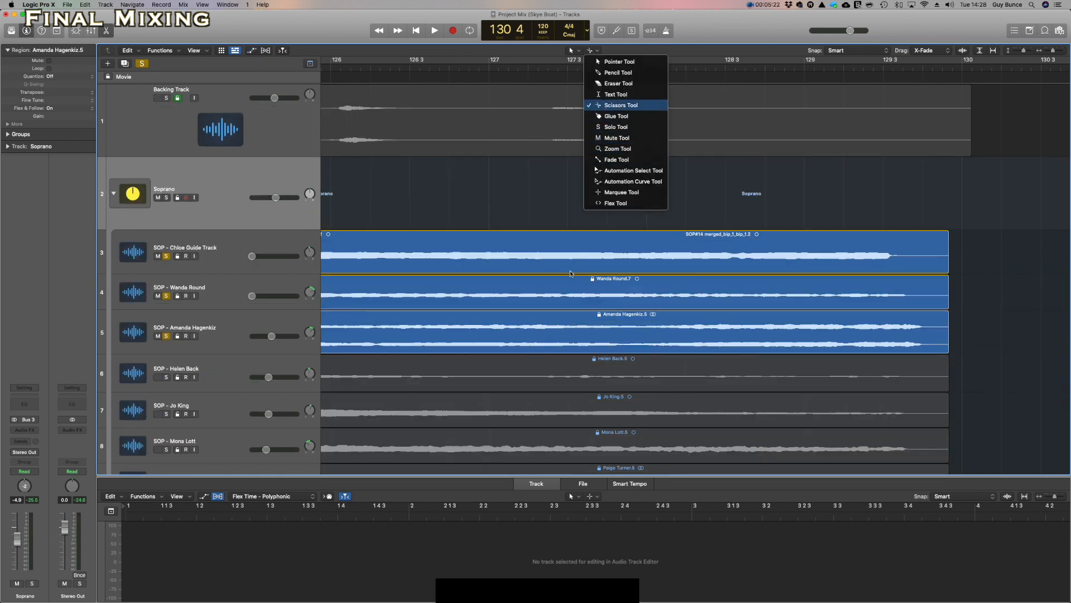
left_click(593, 49)
left_click(606, 105)
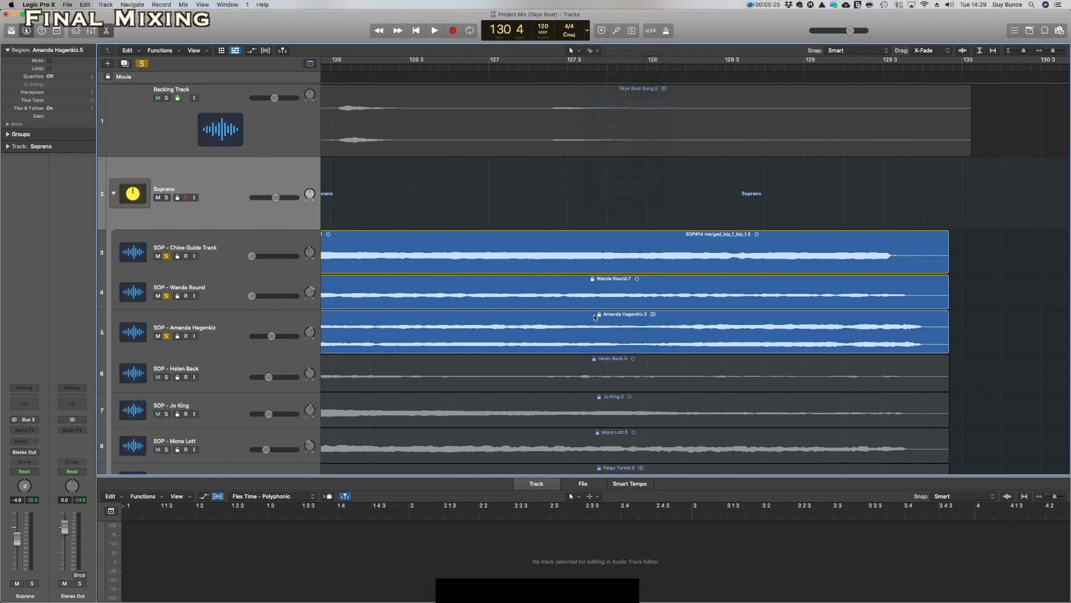
left_click(572, 334)
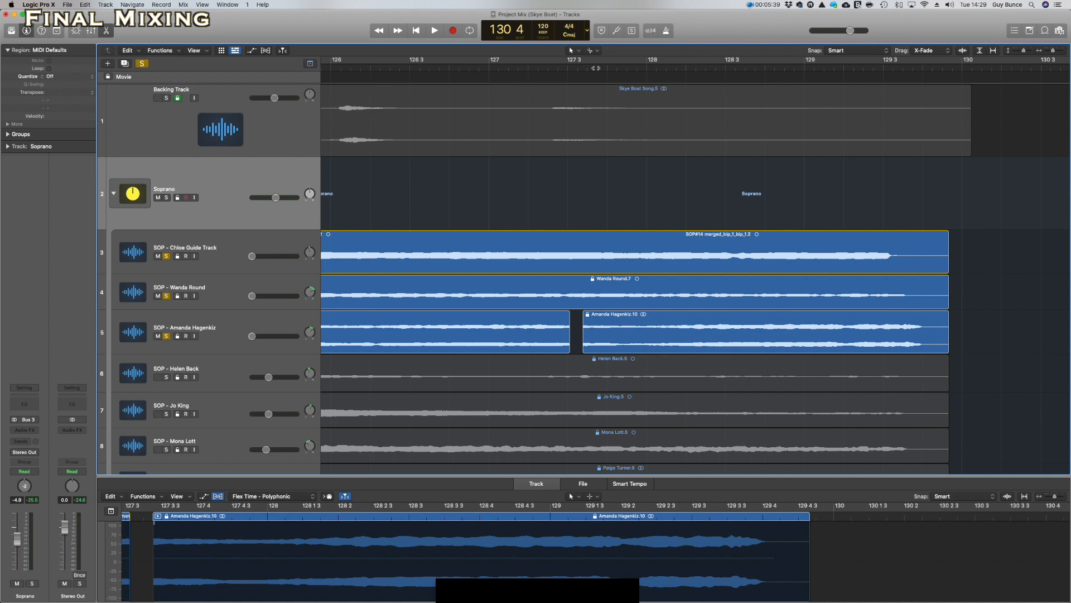
Use the Fade tool to fade out and back in around the gap in soprano track 5's region.
left_click(596, 51)
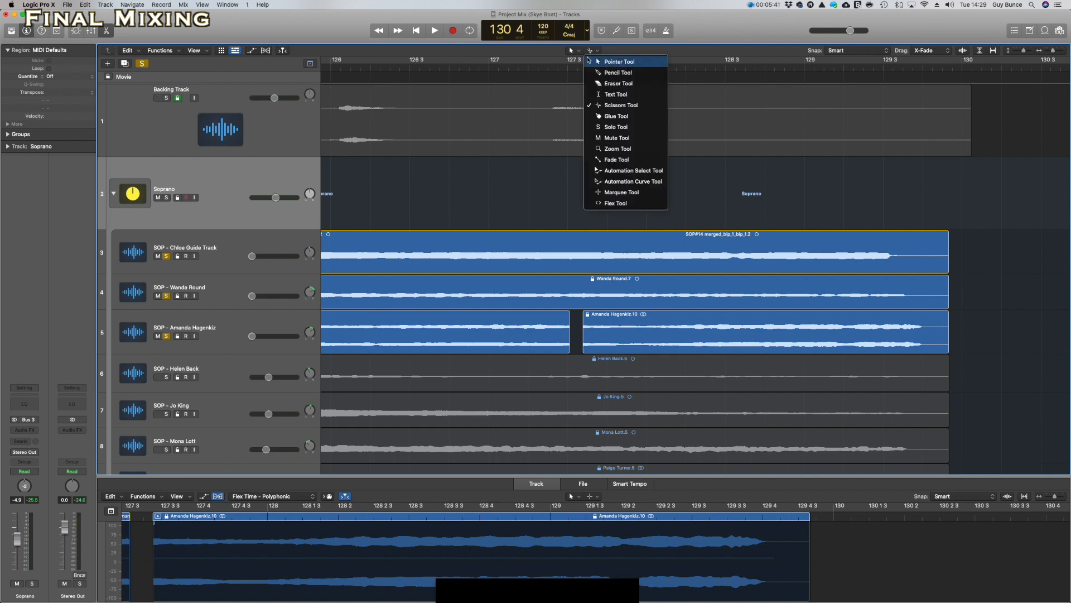
left_click(610, 161)
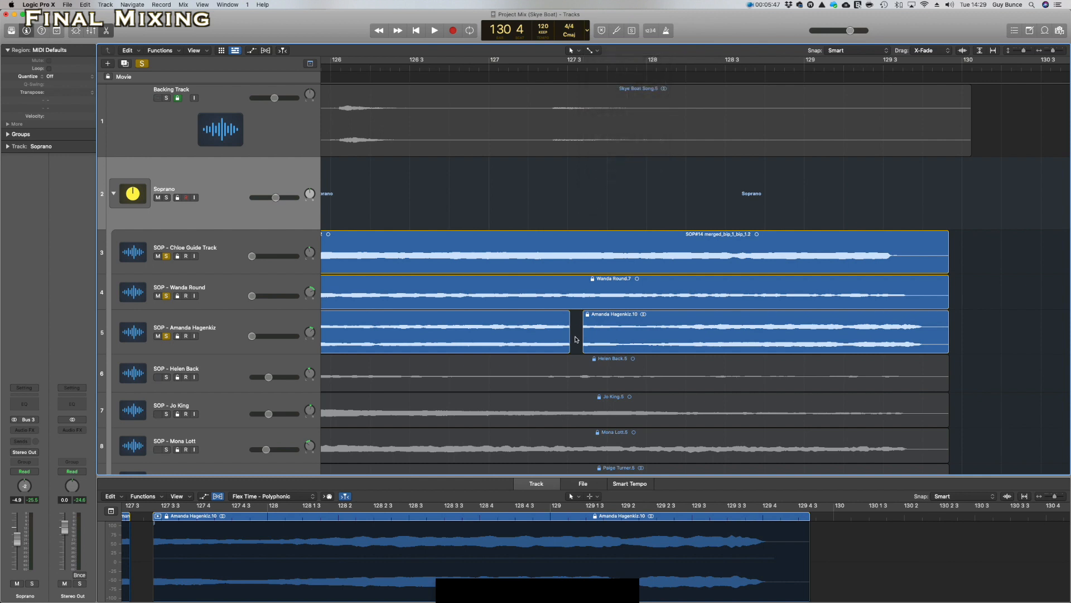
mouse_move(575, 339)
left_mouse_down()
mouse_move(559, 340)
mouse_move(592, 343)
left_mouse_up()
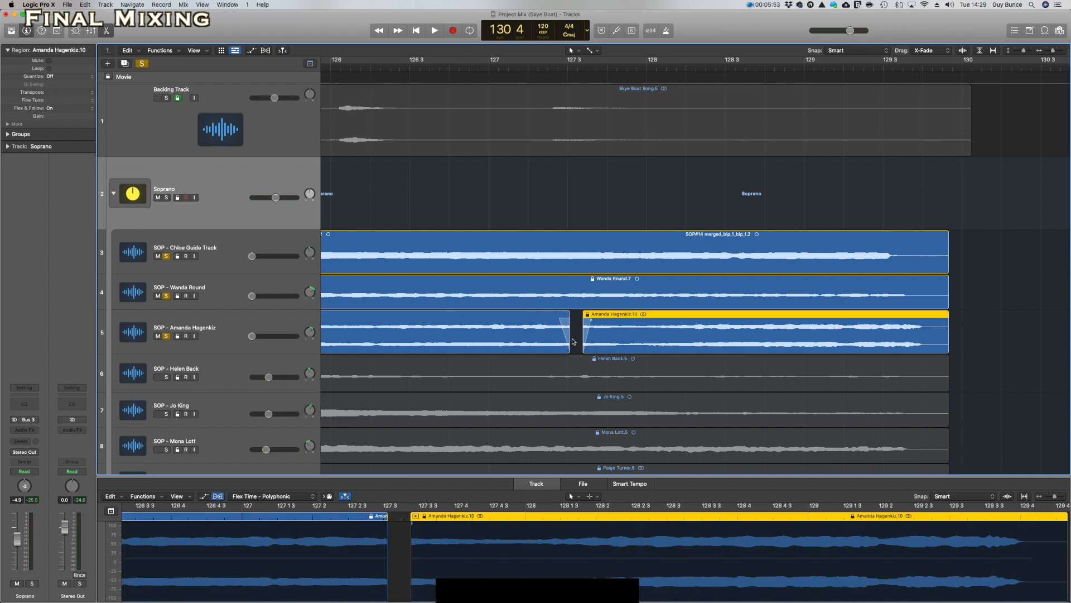
Solo the remaining soprano tracks, and play the section across the edited gap from about bar 127.
scroll(573, 341, "down", 5)
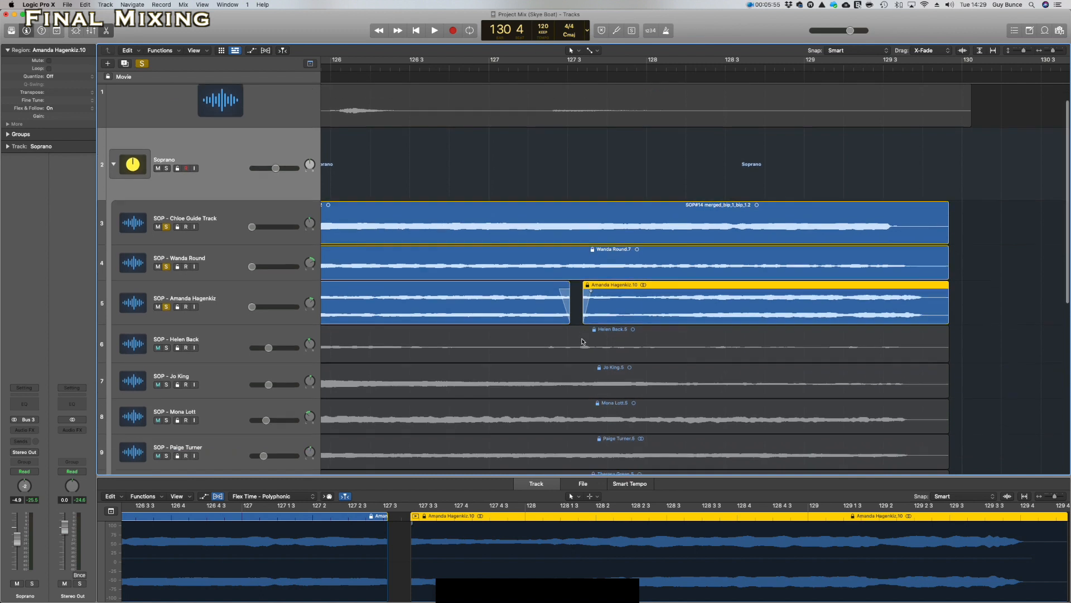
left_click_drag(166, 249, 164, 470)
key("space")
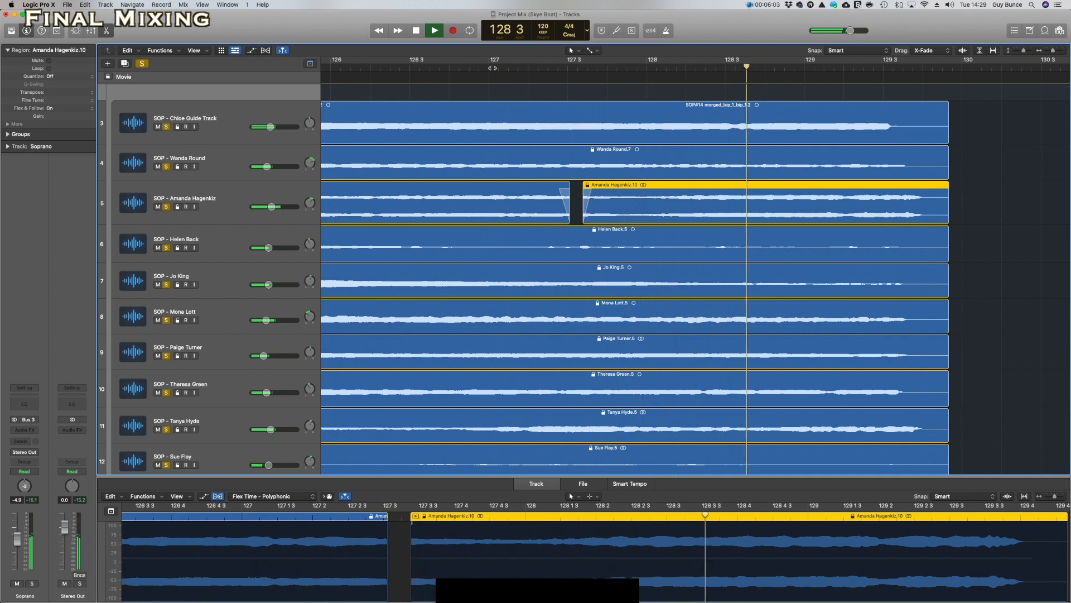
left_click(492, 68)
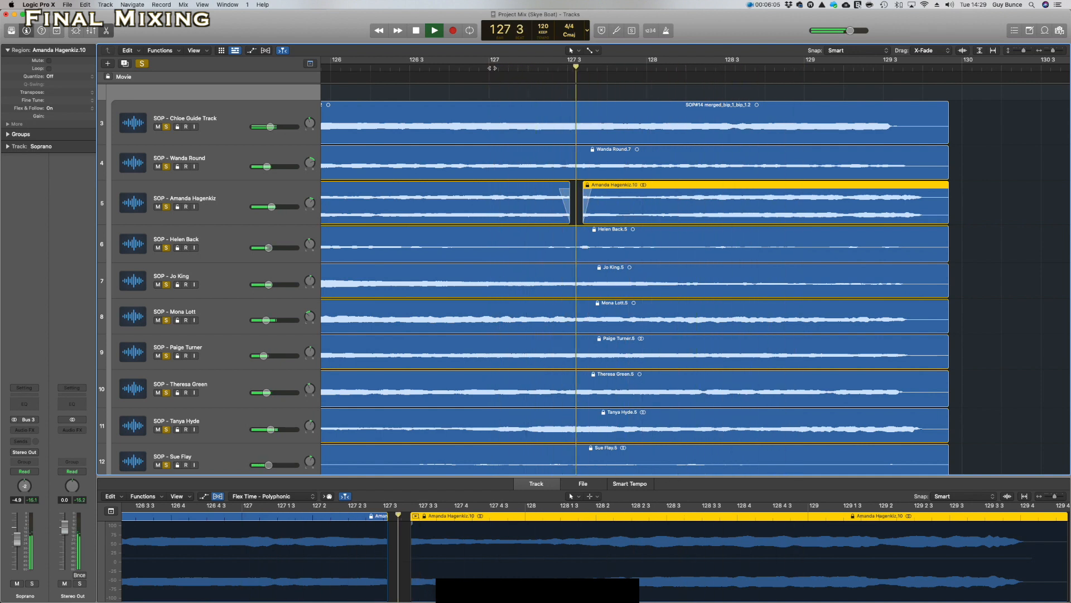
key("space")
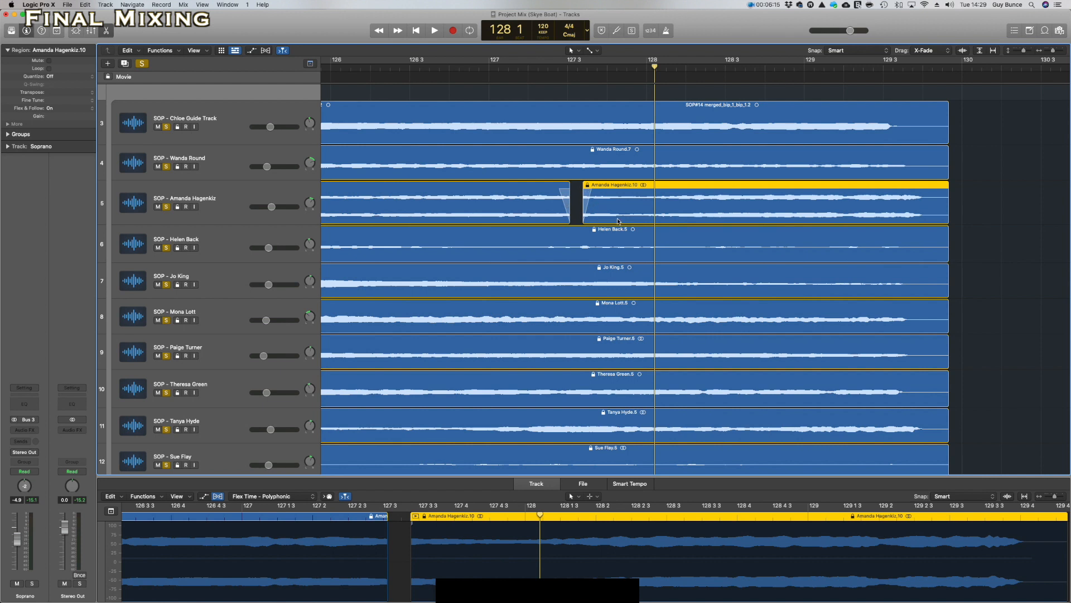
Collapse the soprano tracks, and draw a cycle range starting at about bar 17, just before the backing track begins.
scroll(624, 217, "right", 2)
scroll(673, 183, "left", 1)
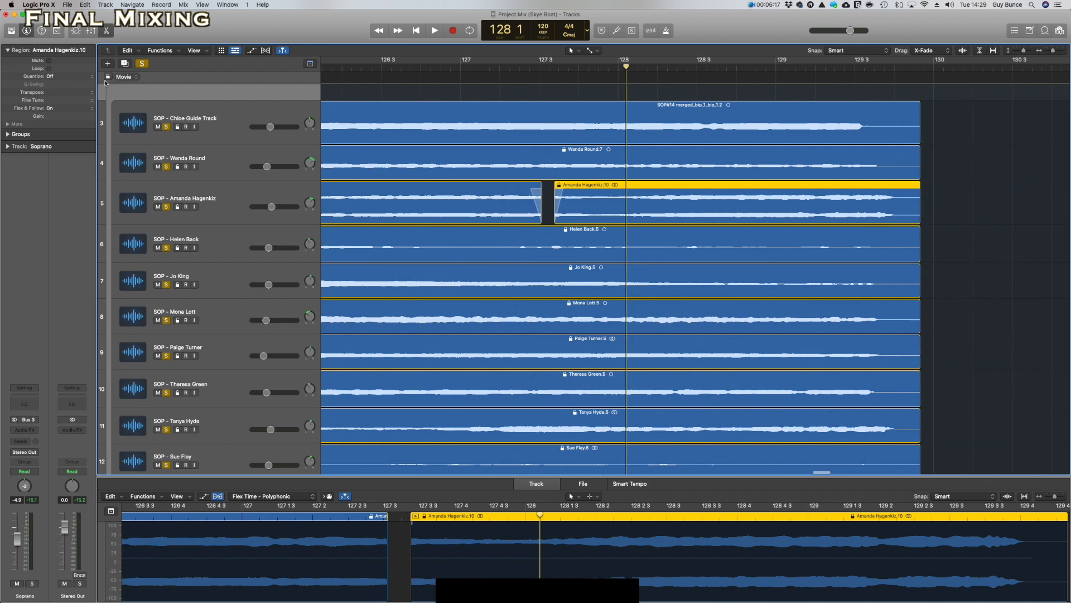
scroll(117, 88, "up", 4)
left_click(114, 166)
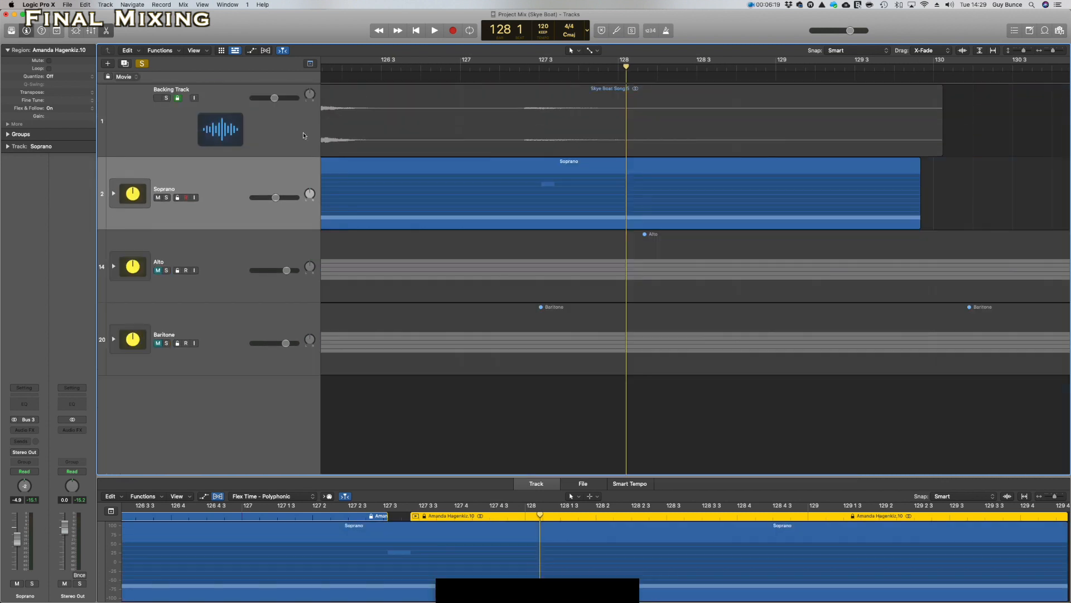
scroll(747, 177, "left", 20)
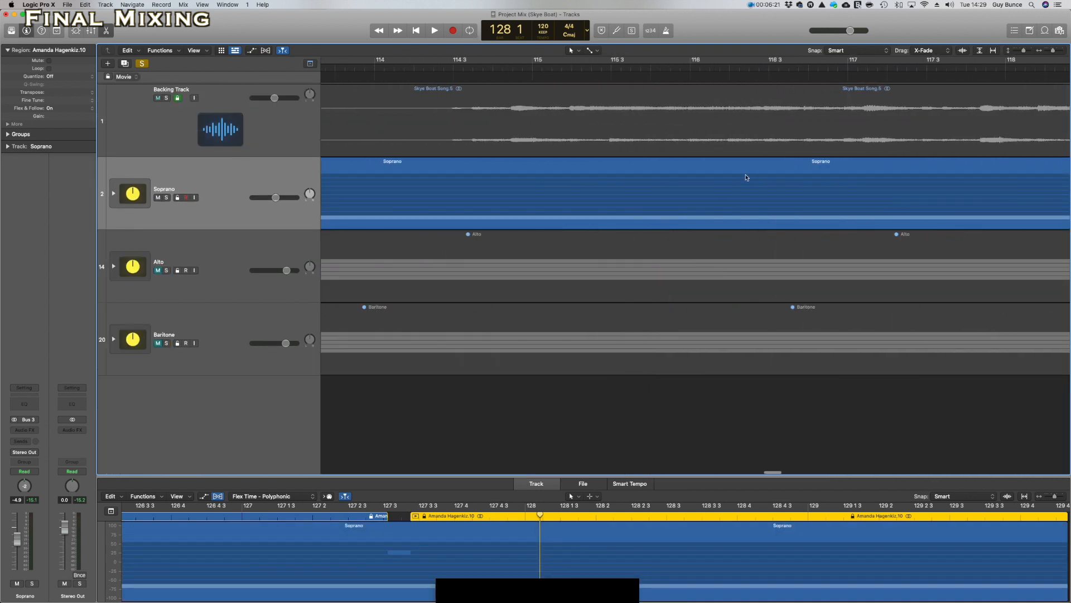
left_click_drag(1053, 51, 1049, 54)
scroll(949, 83, "left", 20)
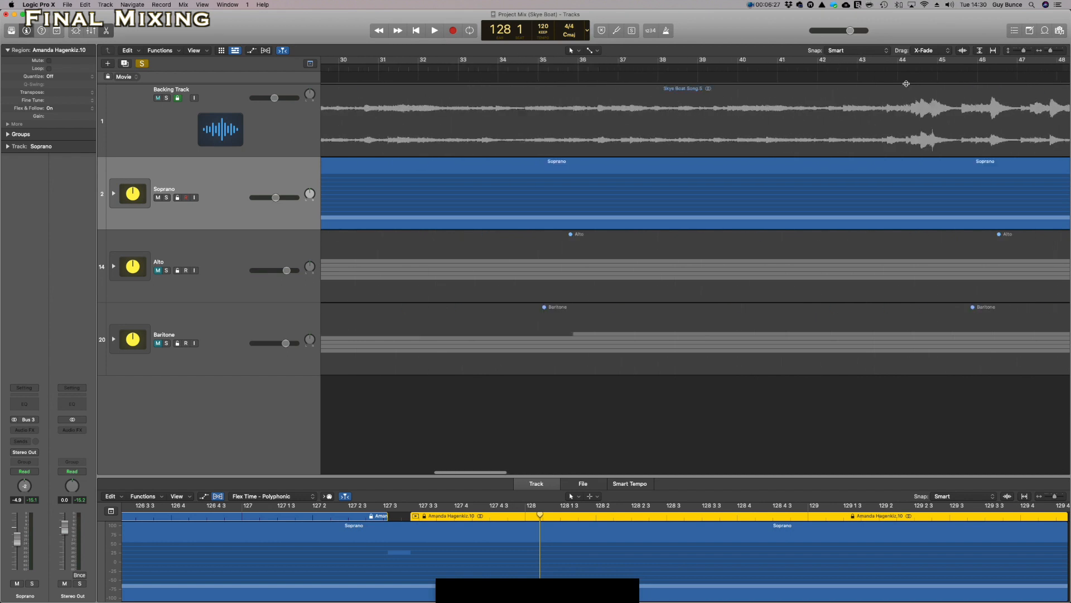
scroll(906, 84, "left", 20)
scroll(758, 64, "right", 5)
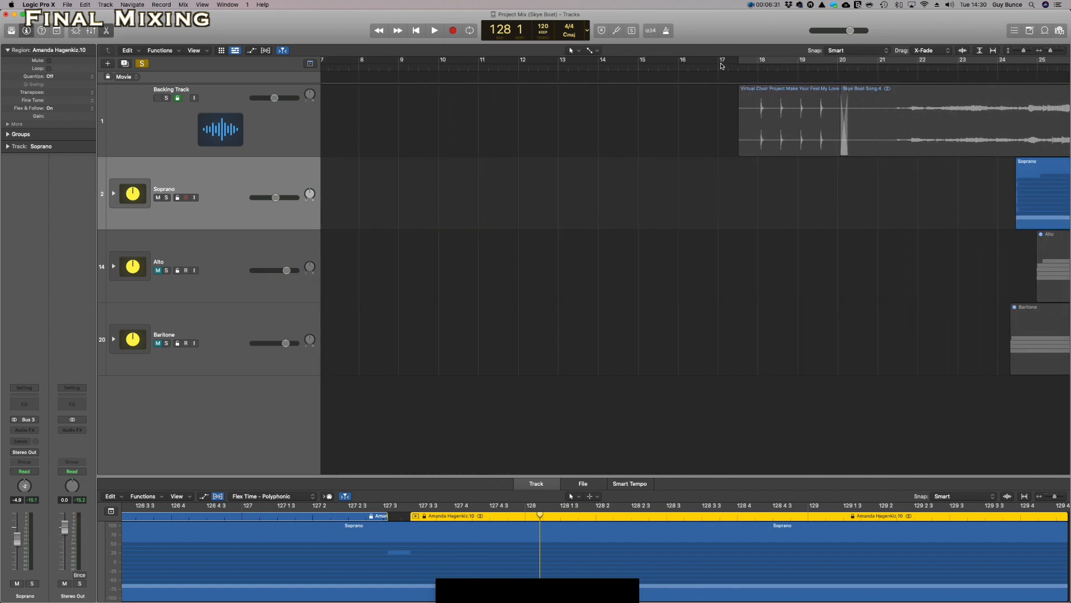
left_click_drag(723, 66, 1025, 82)
Extend the cycle range to bar 136, past the last baritone region, and check its coverage of the whole song.
scroll(1024, 83, "right", 15)
scroll(1024, 83, "right", 20)
scroll(1016, 74, "left", 3)
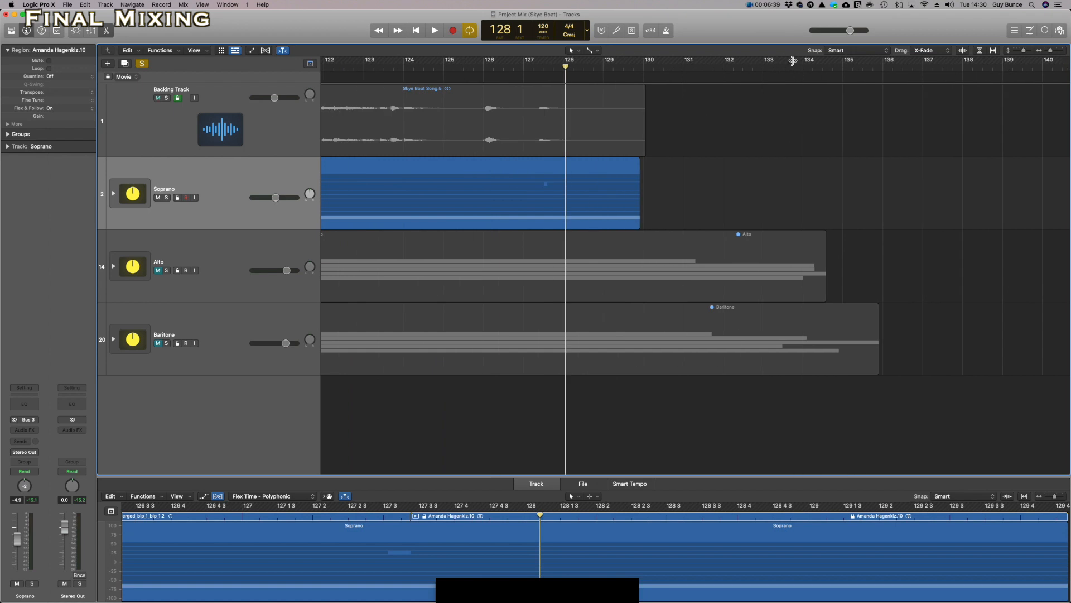
left_click_drag(793, 60, 883, 70)
left_click_drag(1051, 52, 1048, 54)
scroll(745, 127, "left", 12)
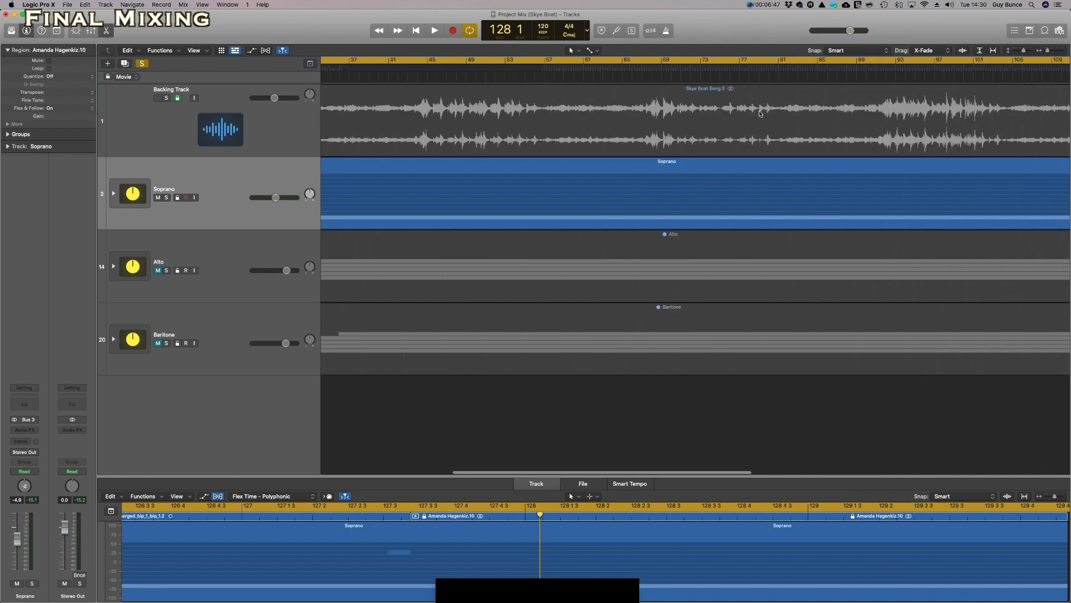
scroll(759, 114, "left", 10)
scroll(764, 113, "right", 20)
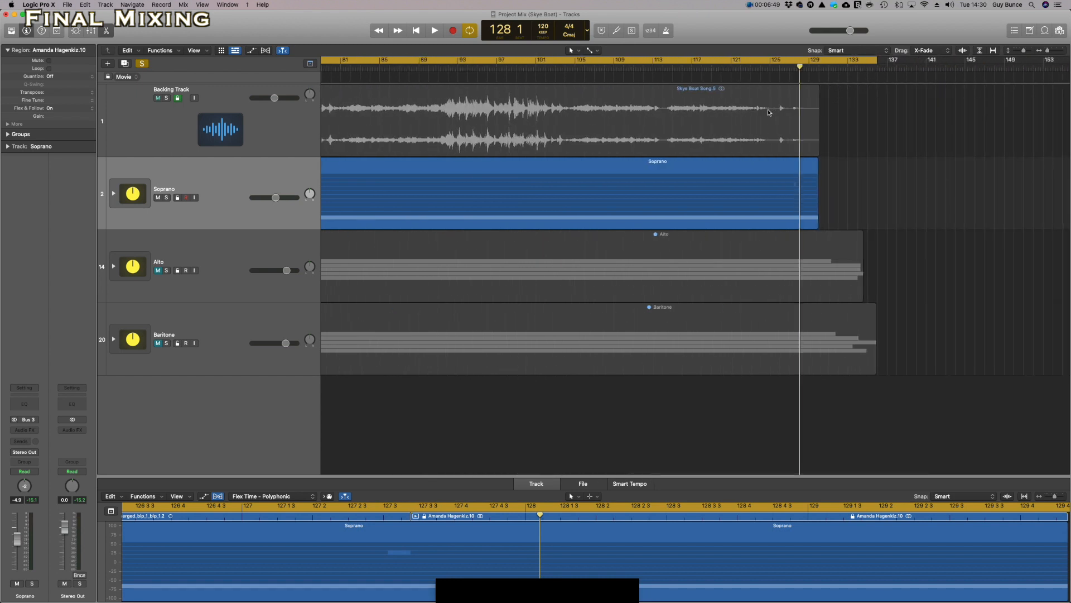
scroll(769, 112, "left", 15)
scroll(726, 95, "right", 5)
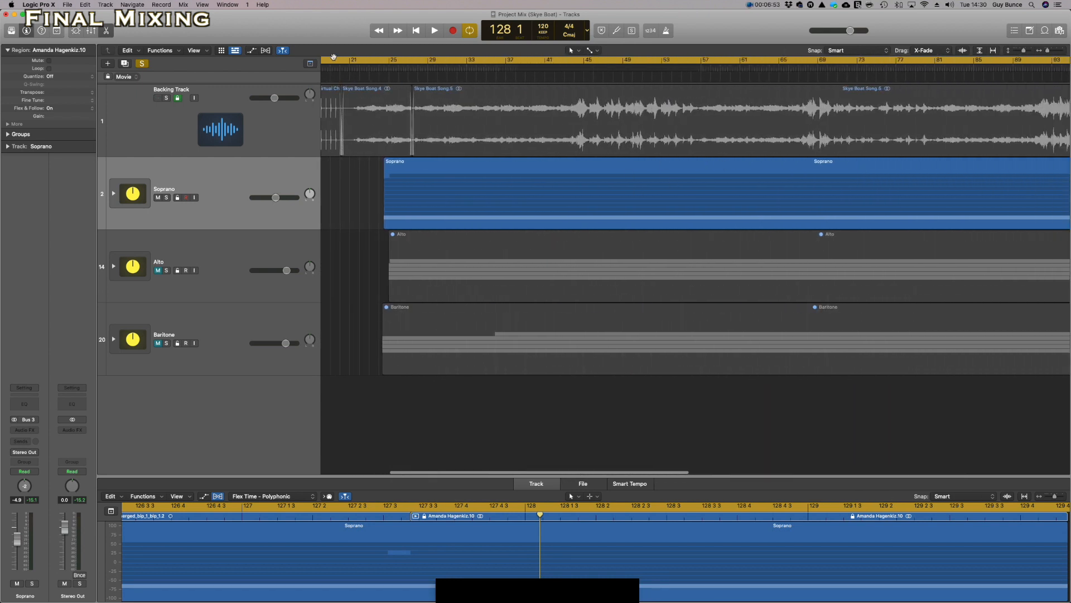
Open the bounce settings for the project section.
left_click(67, 4)
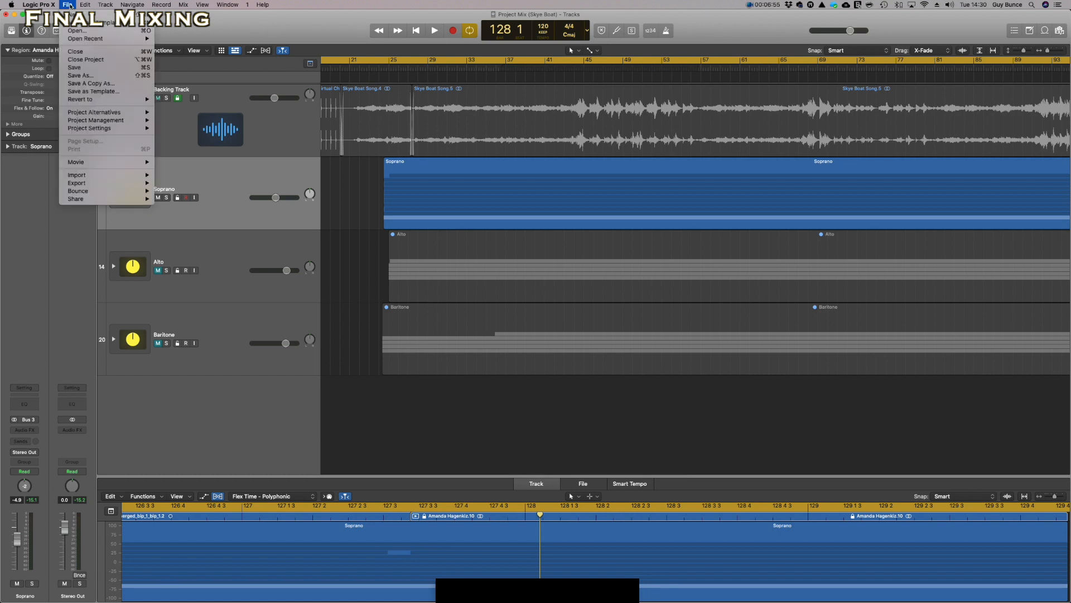
mouse_move(98, 194)
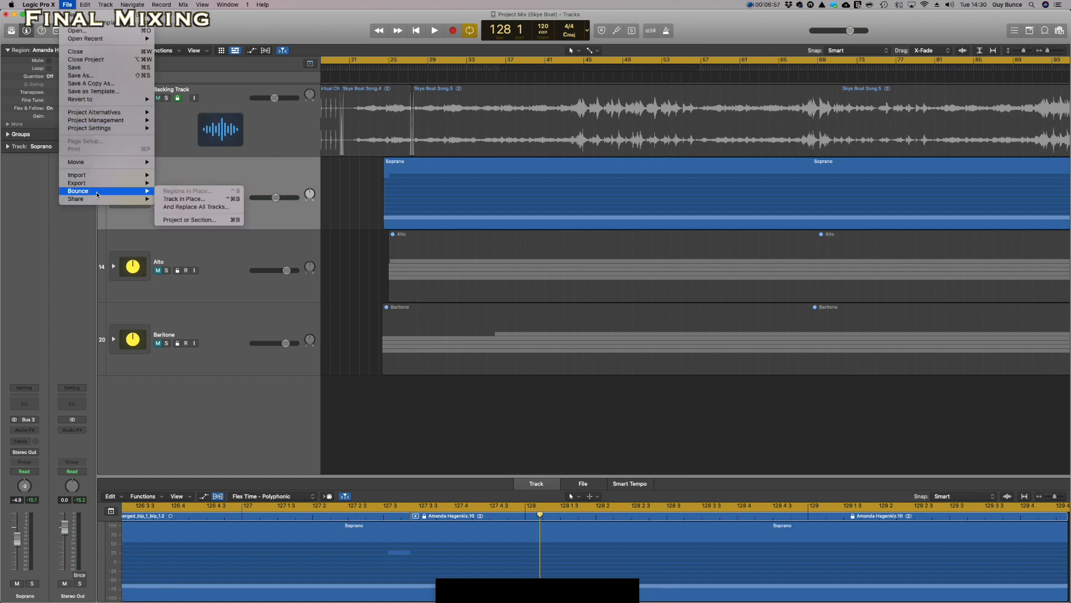
left_click(189, 220)
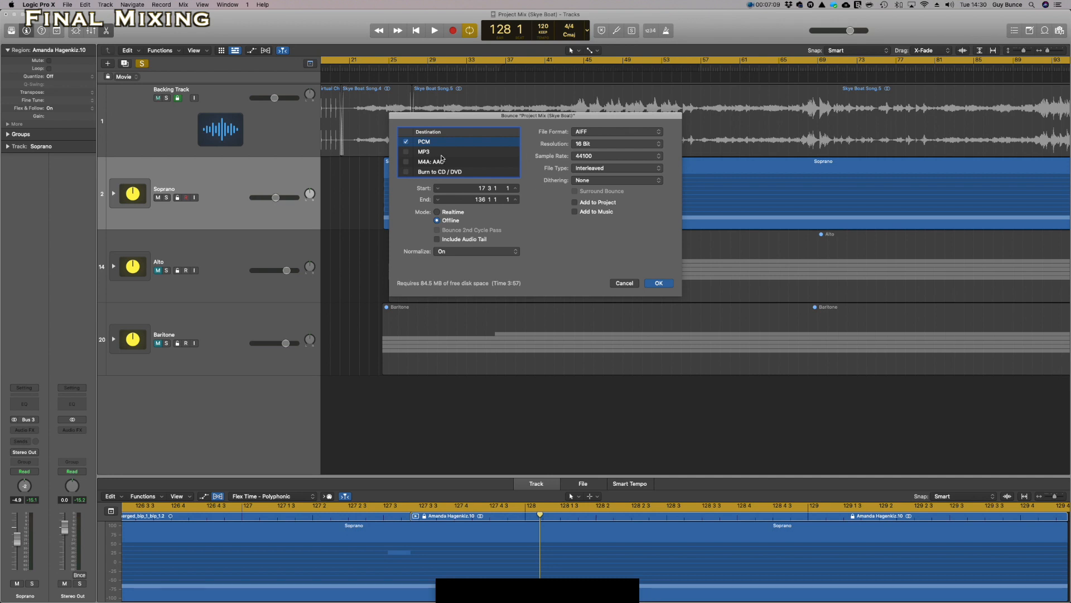
Switch the bounce destination to MP3 to view its settings, and return to PCM.
left_click(406, 152)
left_click(406, 141)
left_click(442, 153)
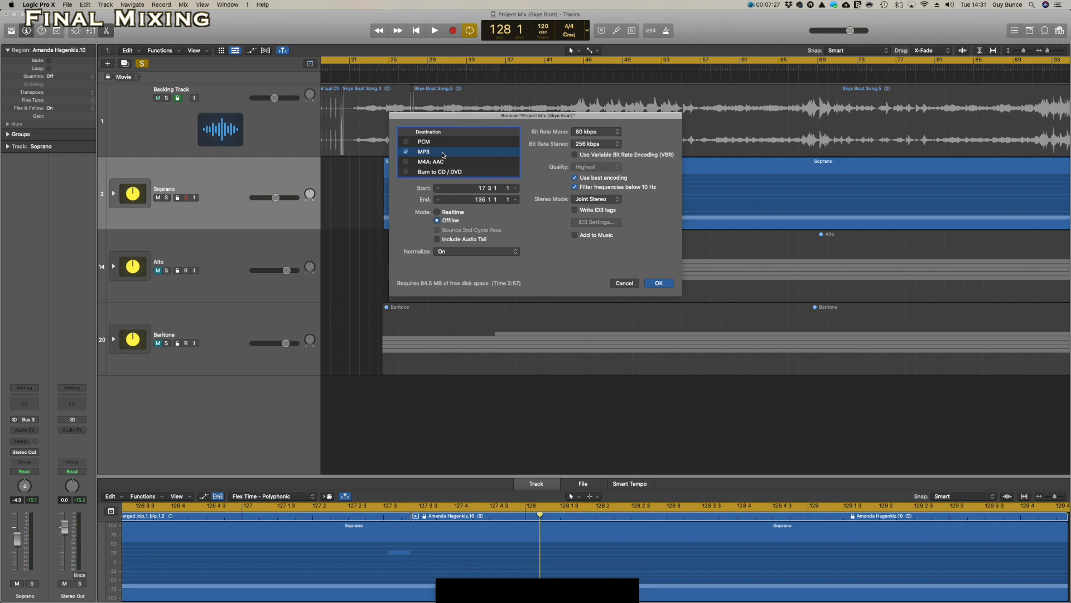
left_click(406, 153)
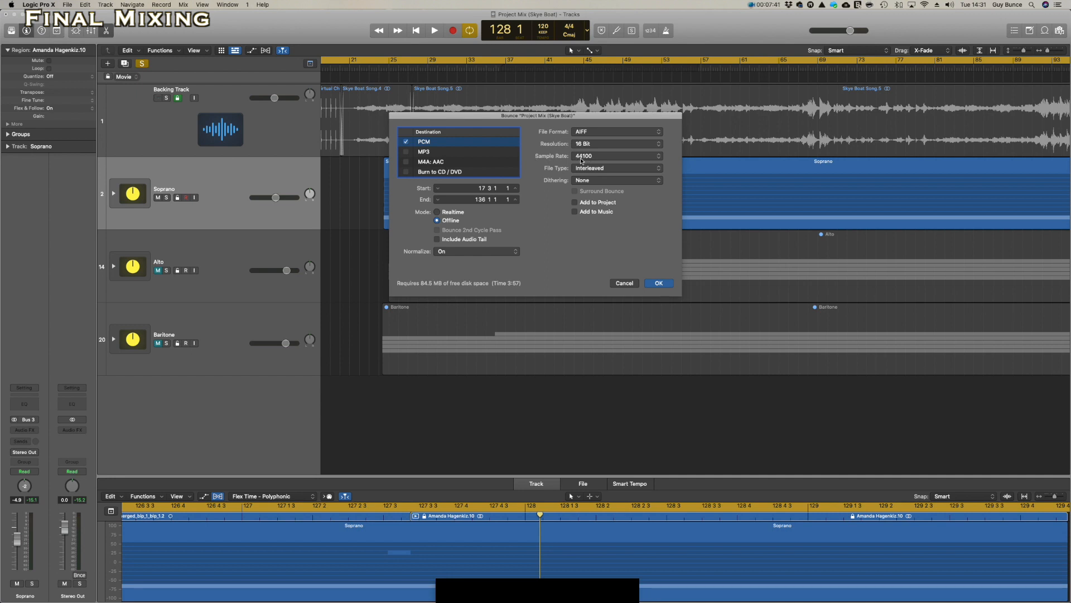
Examine the sample rates available for the PCM bounce, keeping 44100 as the selected rate.
left_click(581, 160)
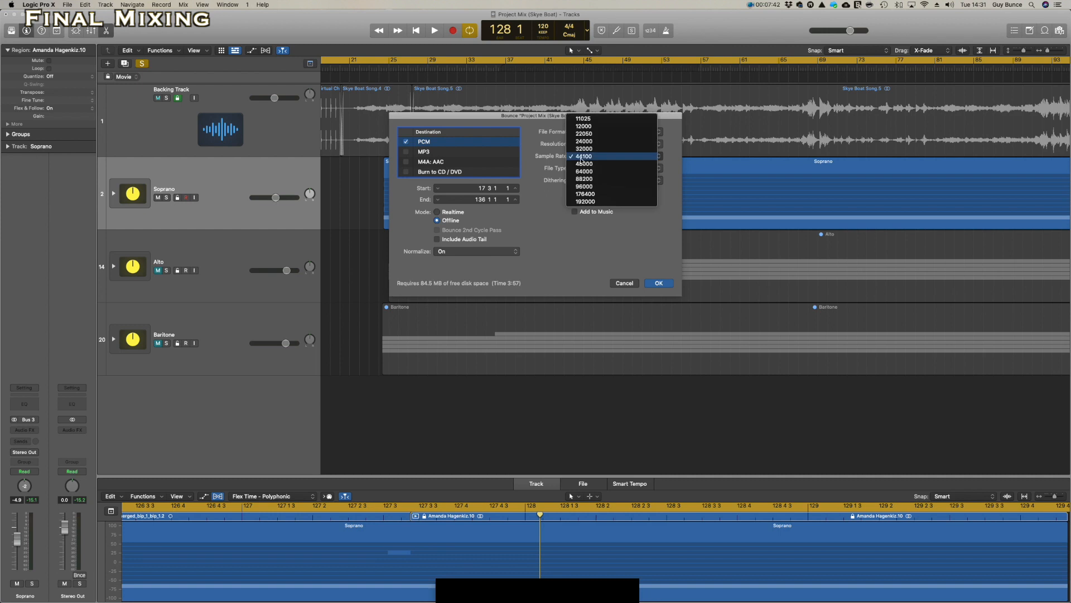
left_click(545, 158)
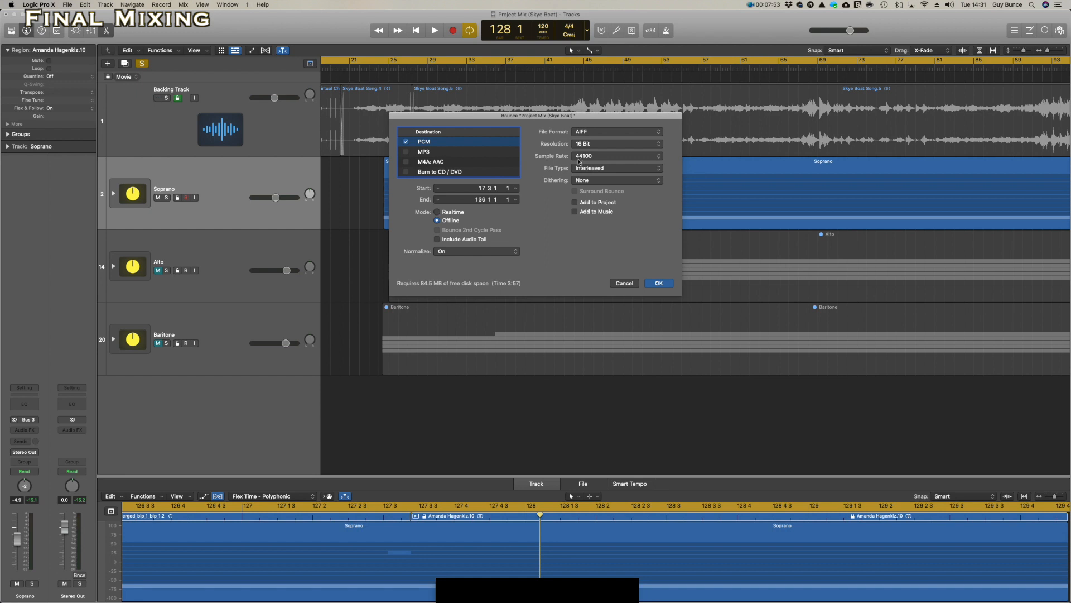
left_click(600, 160)
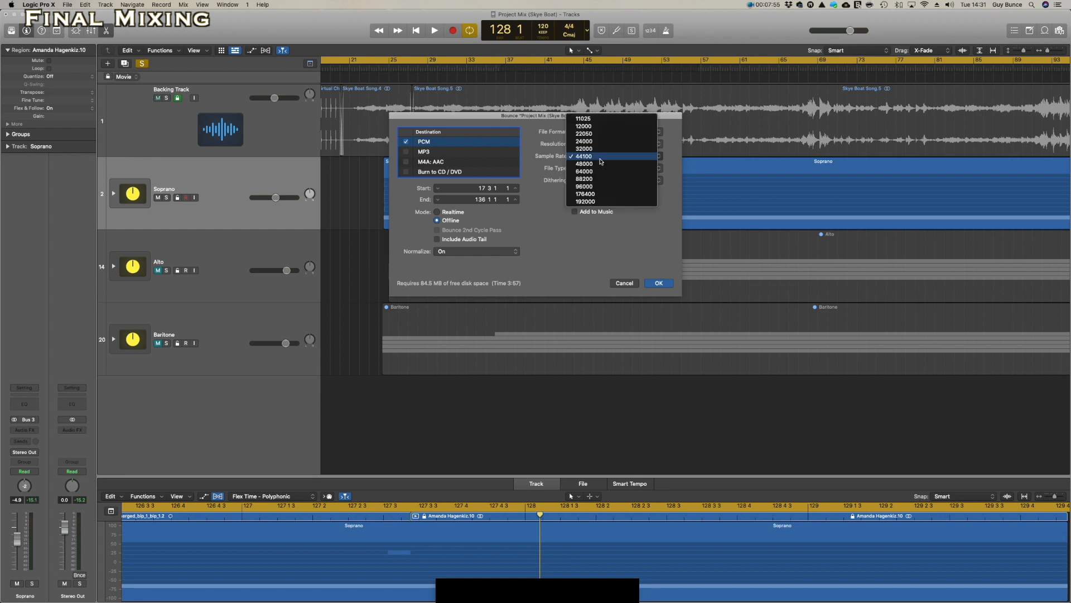
left_click(576, 158)
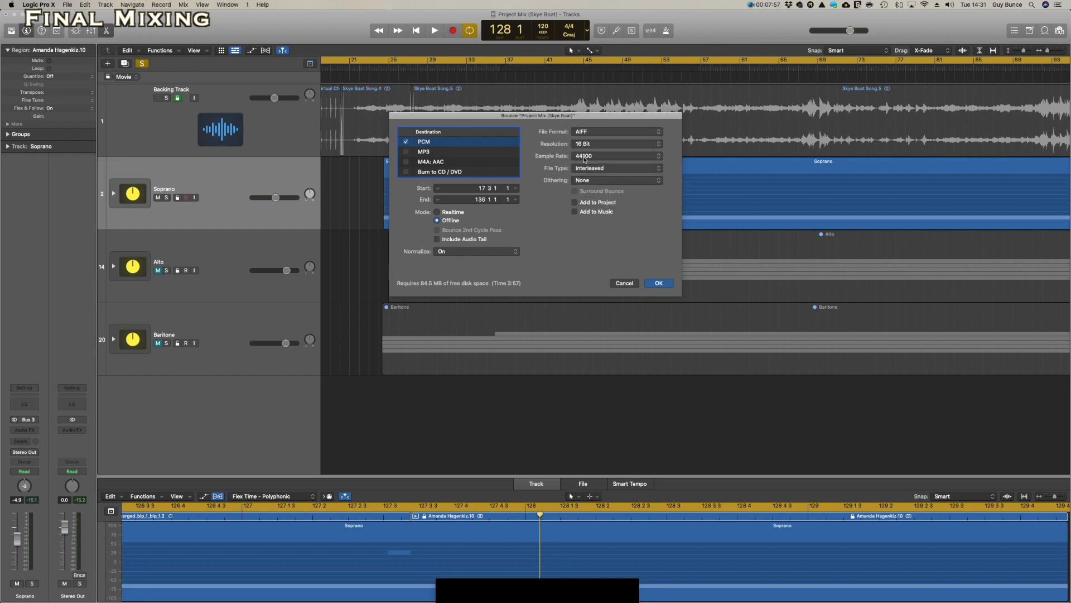
left_click(584, 160)
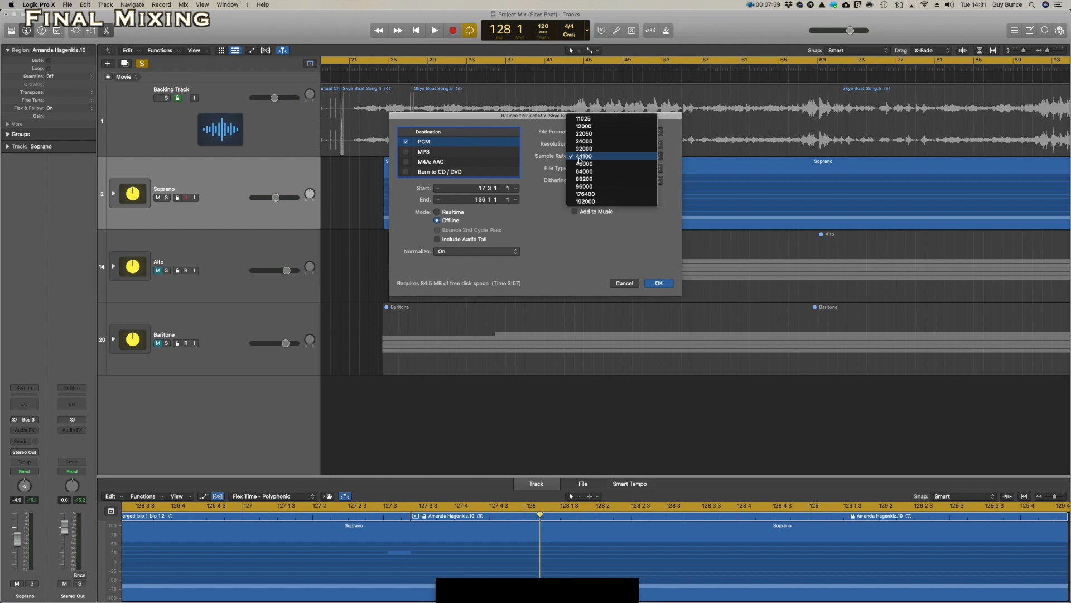
left_click(584, 158)
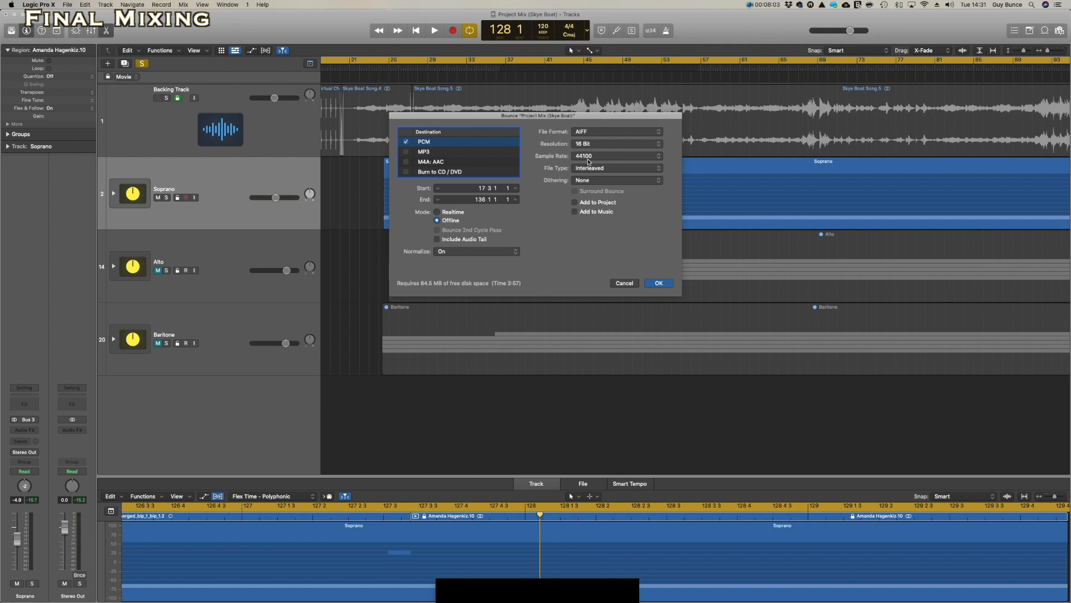
left_click(589, 159)
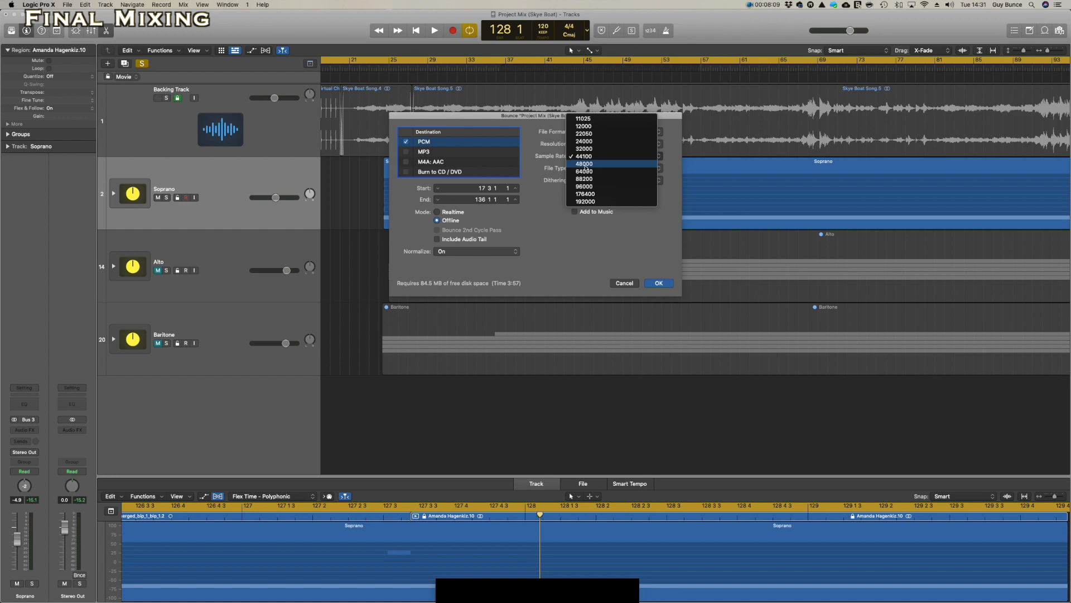
left_click(584, 157)
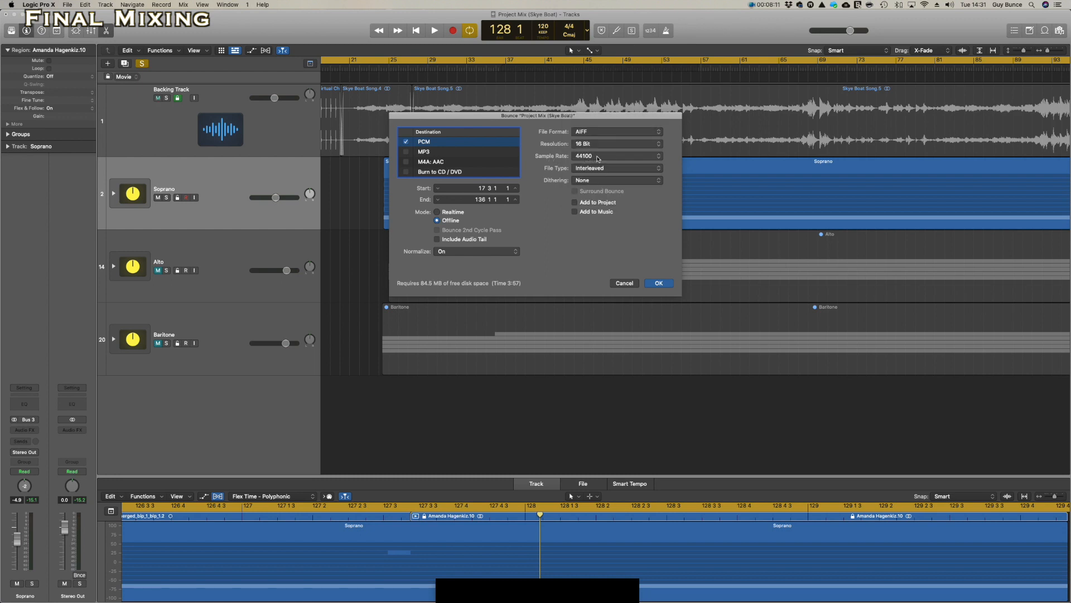
Accept the bounce settings to view the save location and file name for the mix, and cancel the bounce.
left_click(664, 285)
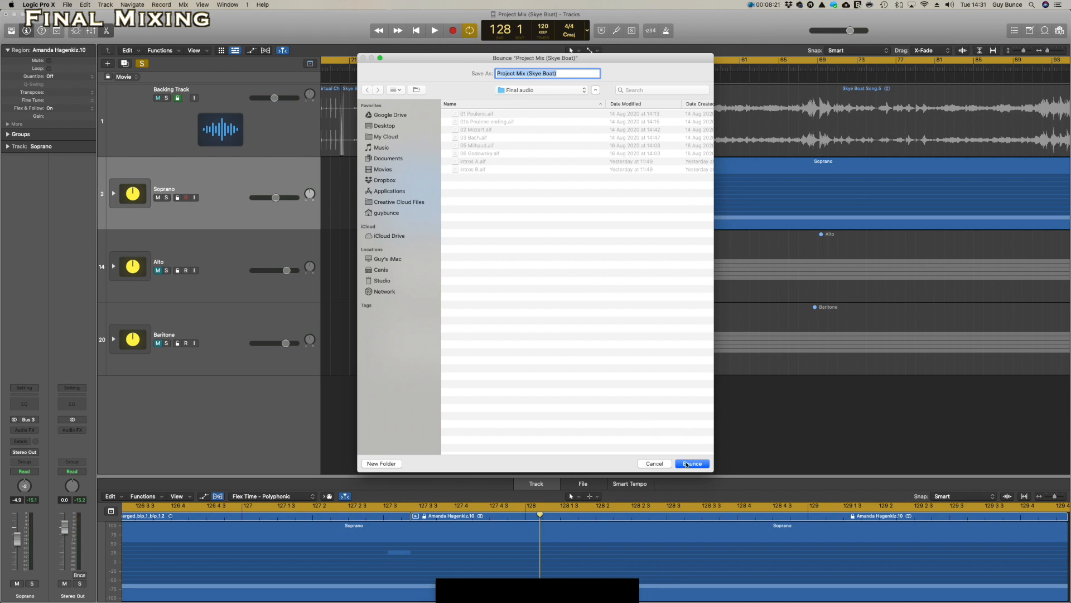
left_click(654, 464)
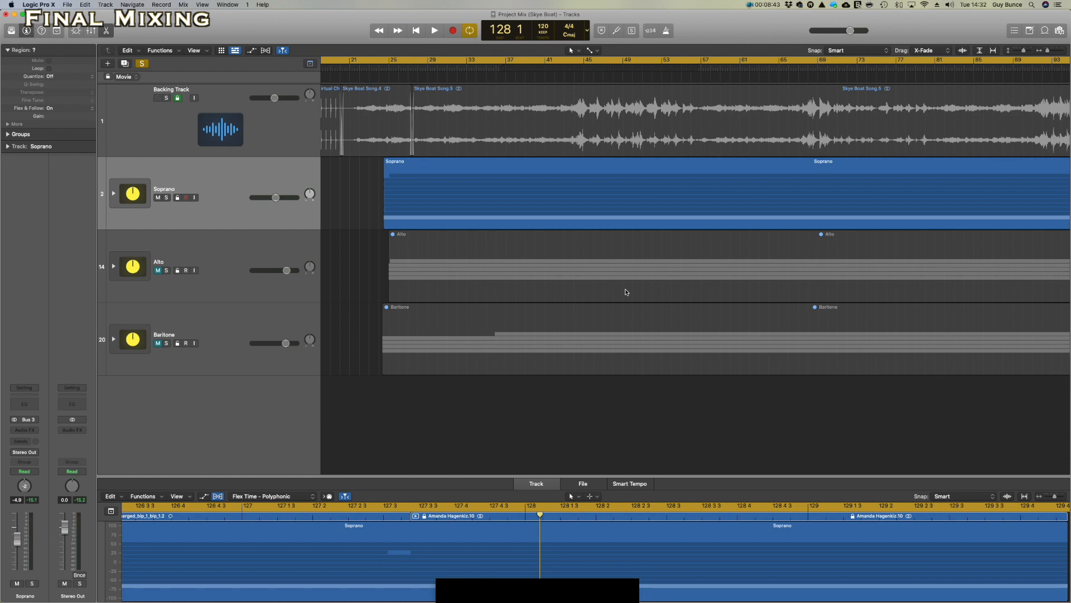
scroll(626, 292, "right", 10)
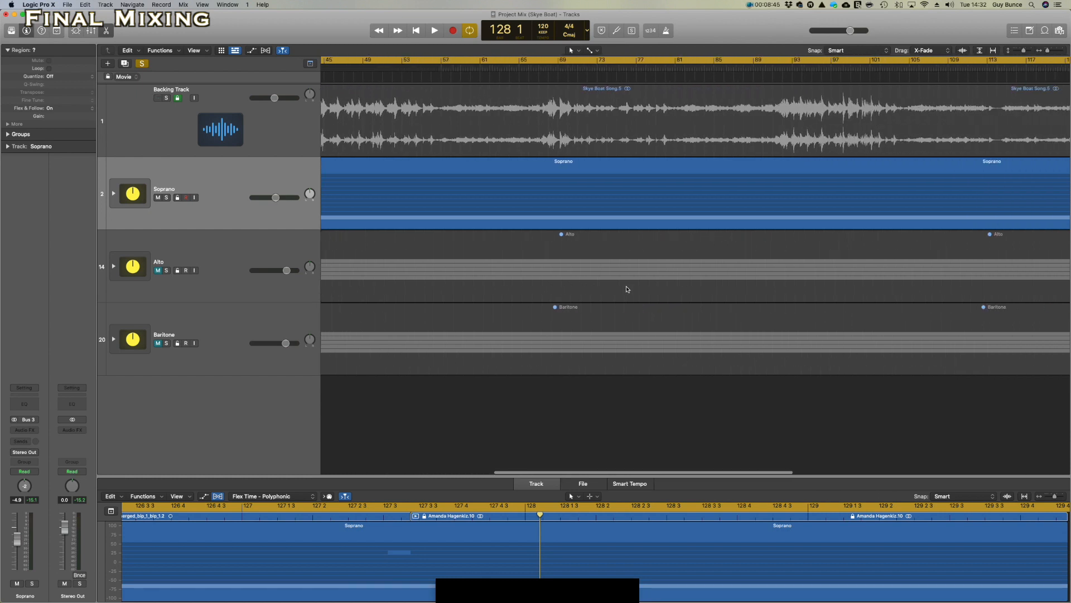
scroll(631, 288, "left", 9)
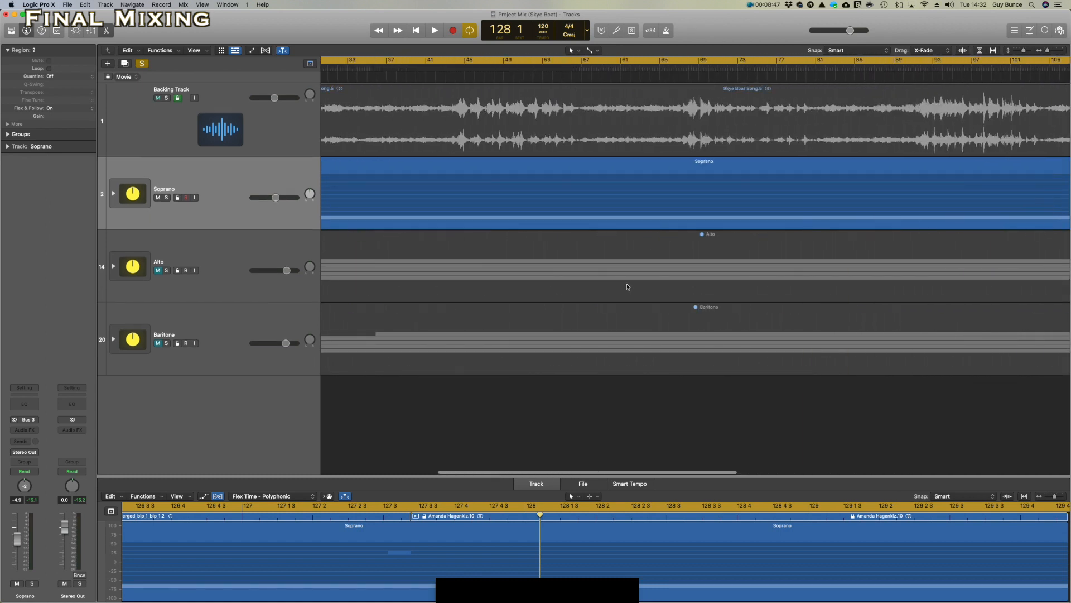
scroll(627, 287, "right", 1)
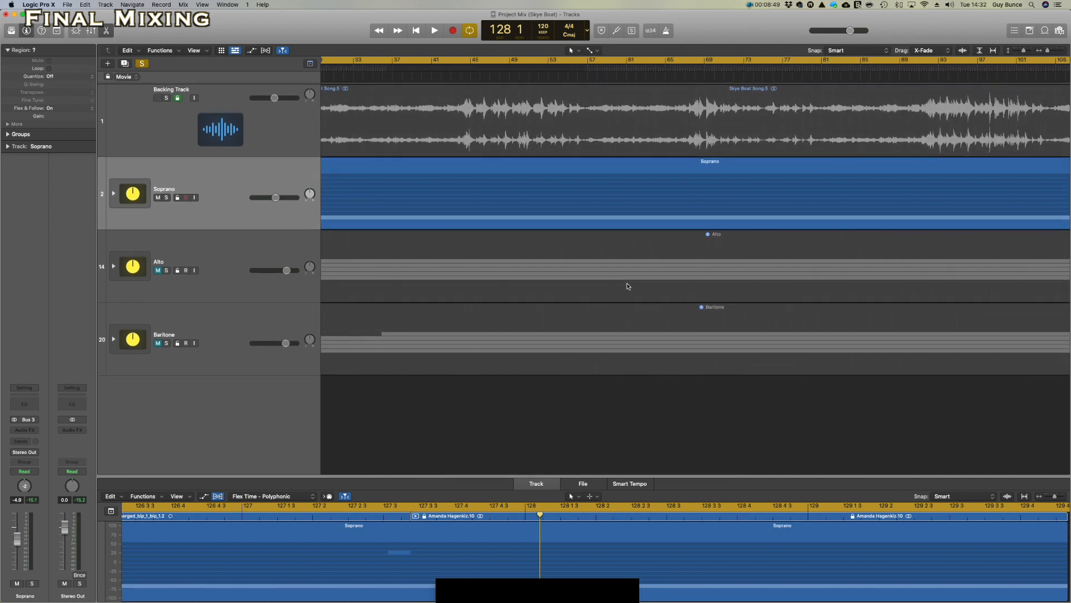